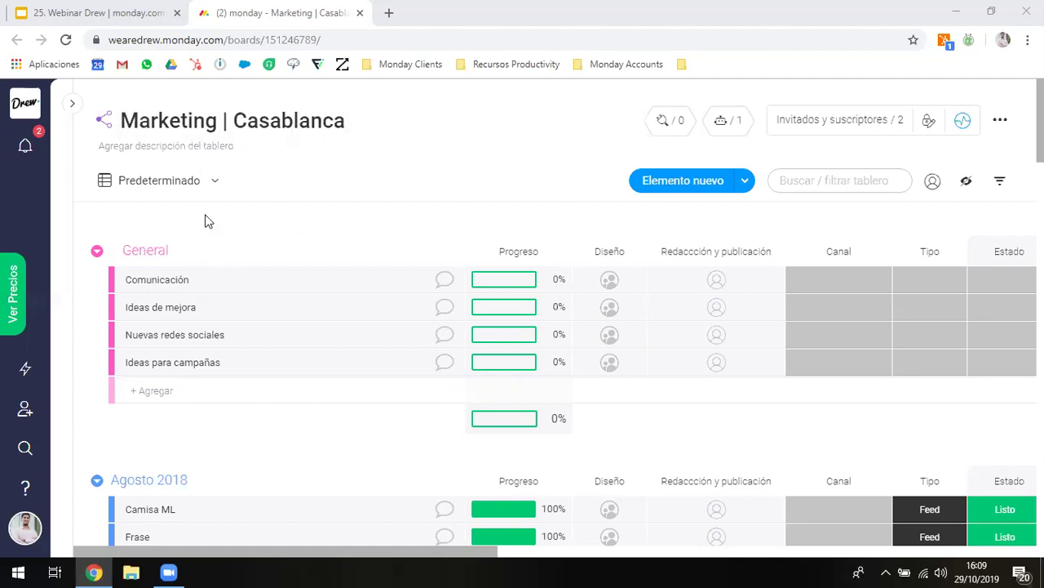
- Look through the board's groups from General and Agosto 2018 down to Diciembre 2018 and return to the beginning
{"action": "scroll", "coordinate": [205, 221], "scroll_direction": "down", "scroll_amount": 1}
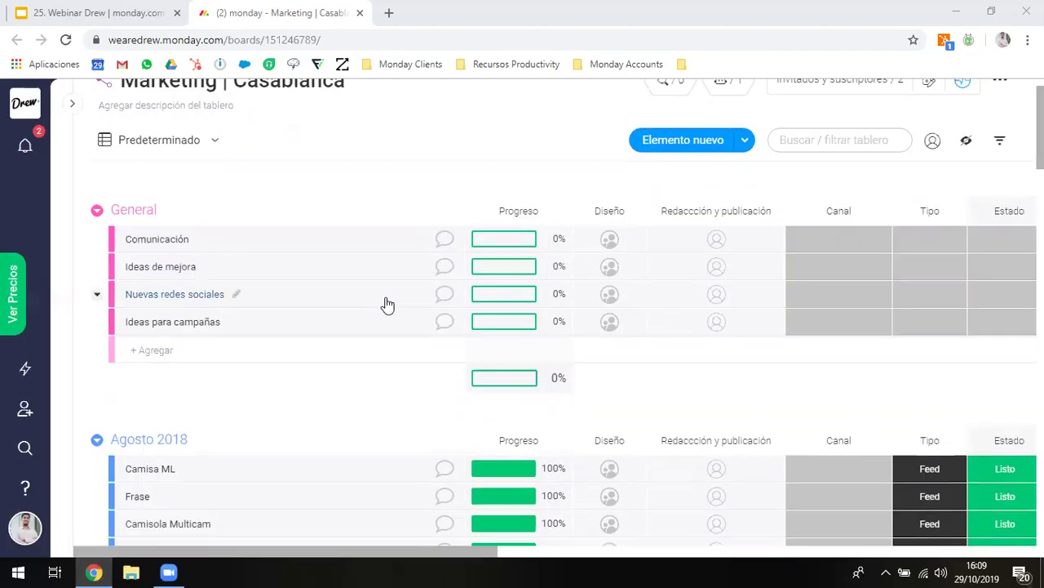
{"action": "scroll", "coordinate": [241, 474], "scroll_direction": "down", "scroll_amount": 1}
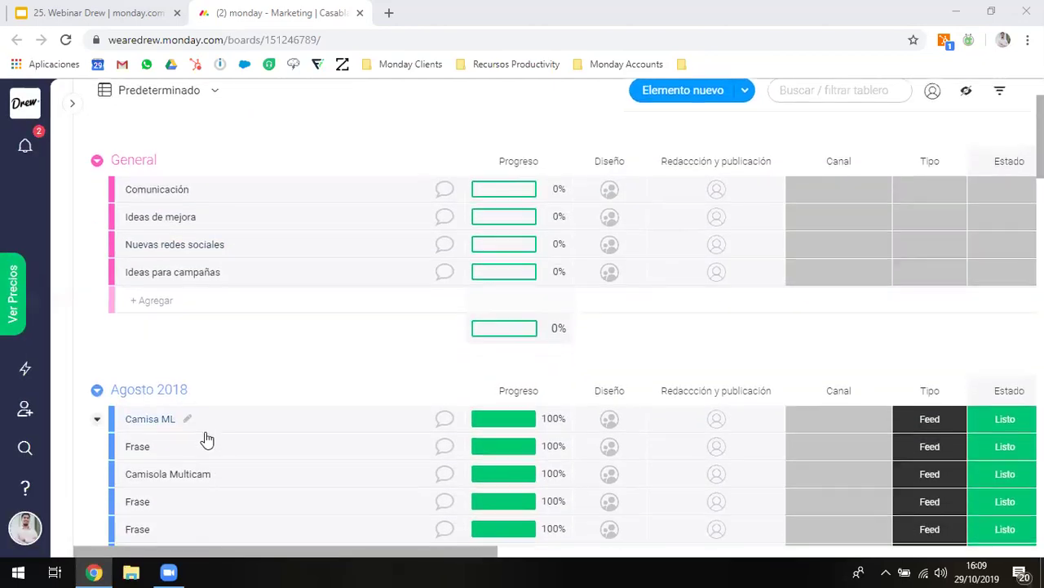
{"action": "scroll", "coordinate": [229, 329], "scroll_direction": "up", "scroll_amount": 2}
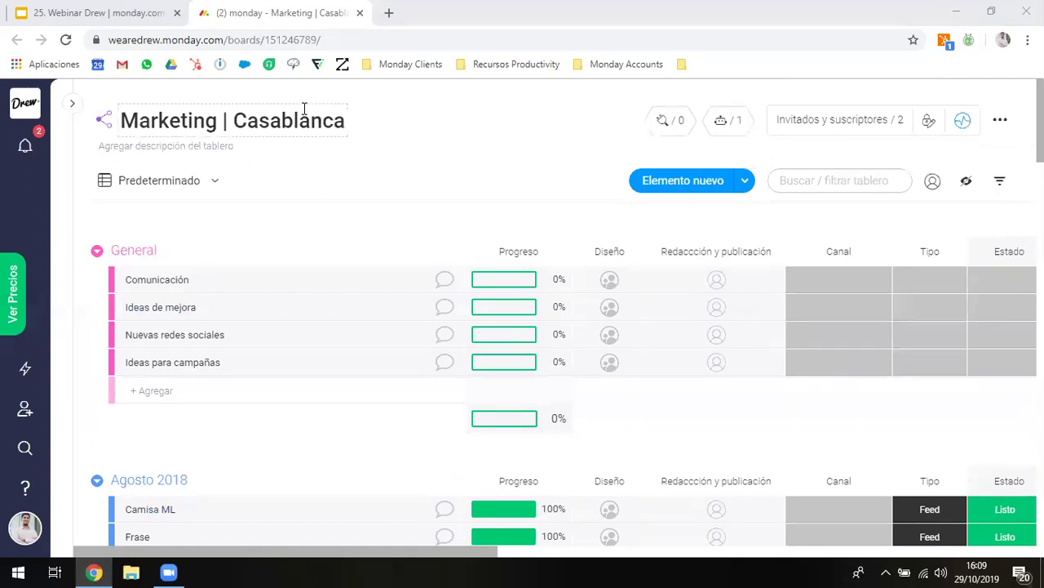
{"action": "scroll", "coordinate": [249, 344], "scroll_direction": "down", "scroll_amount": 2}
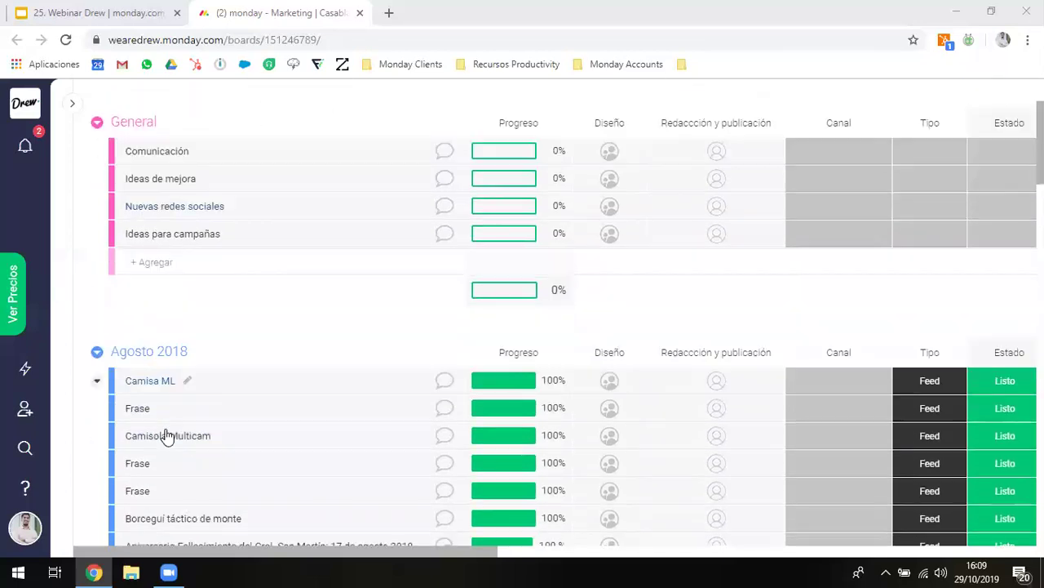
{"action": "scroll", "coordinate": [180, 408], "scroll_direction": "down", "scroll_amount": 4}
{"action": "scroll", "coordinate": [226, 324], "scroll_direction": "down", "scroll_amount": 1}
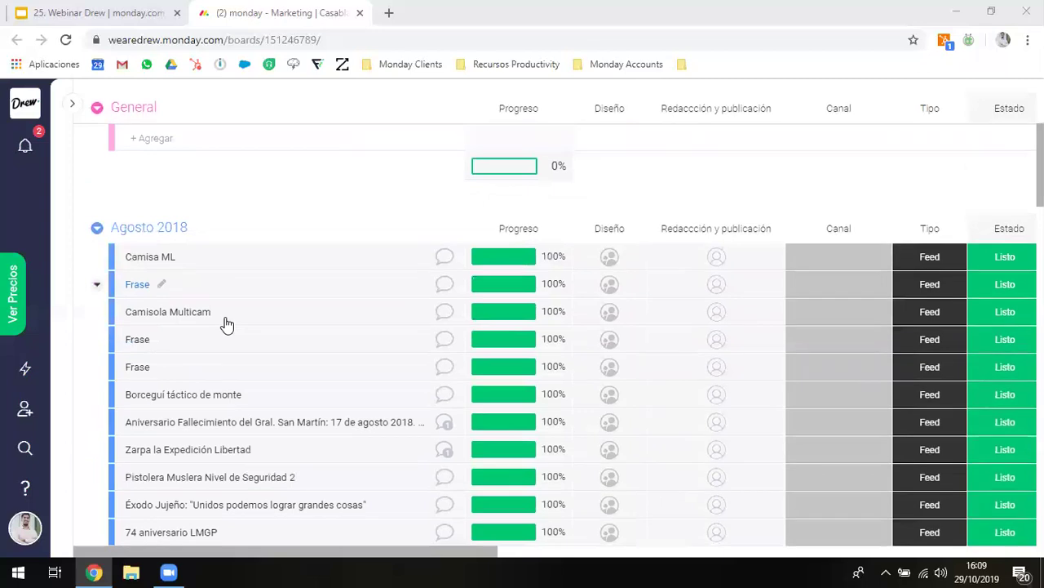
{"action": "scroll", "coordinate": [208, 236], "scroll_direction": "down", "scroll_amount": 2}
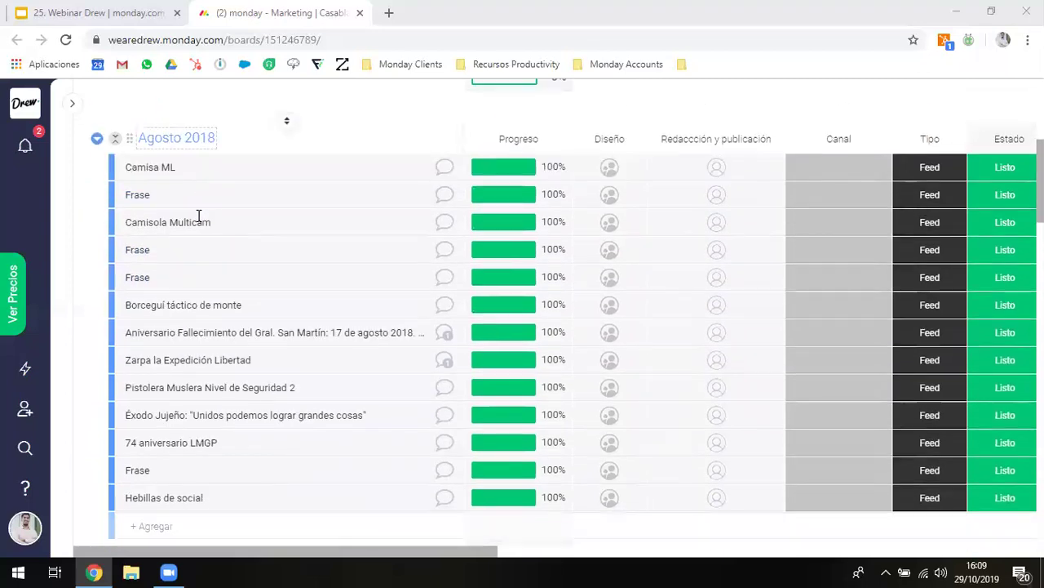
{"action": "scroll", "coordinate": [207, 162], "scroll_direction": "up", "scroll_amount": 1}
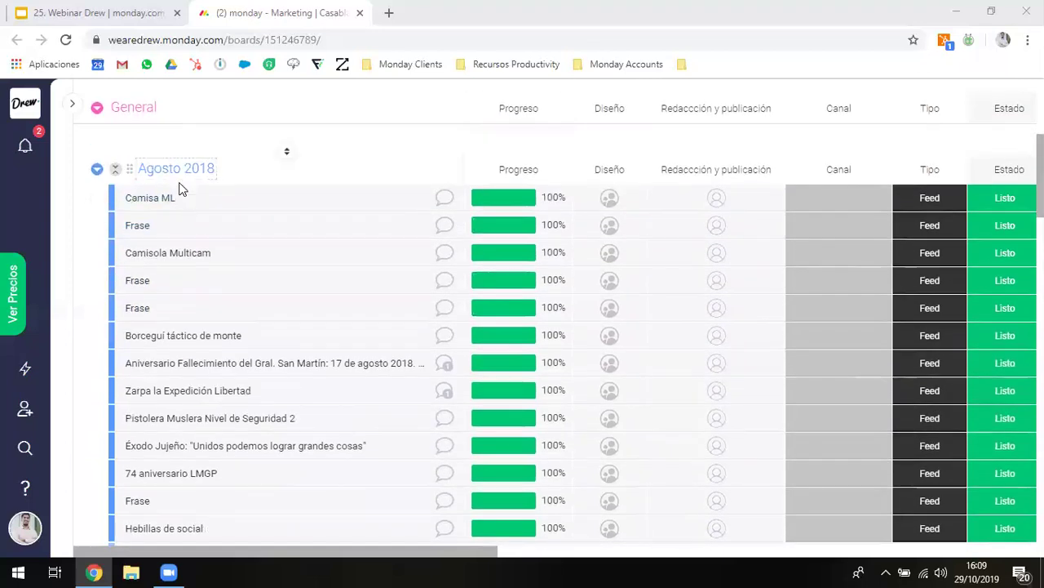
{"action": "scroll", "coordinate": [196, 206], "scroll_direction": "down", "scroll_amount": 4}
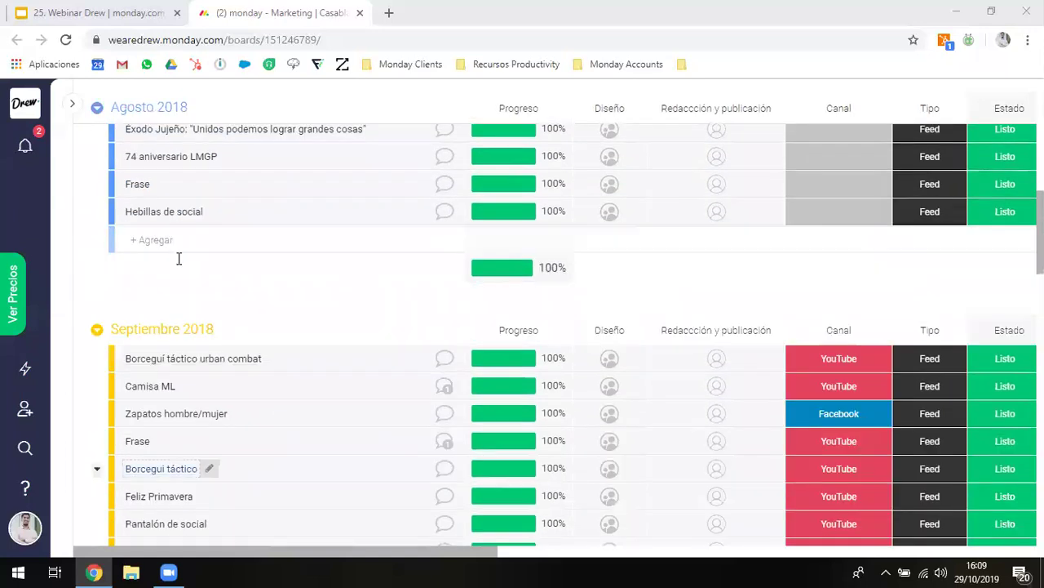
{"action": "scroll", "coordinate": [167, 331], "scroll_direction": "down", "scroll_amount": 3}
{"action": "scroll", "coordinate": [203, 372], "scroll_direction": "down", "scroll_amount": 10}
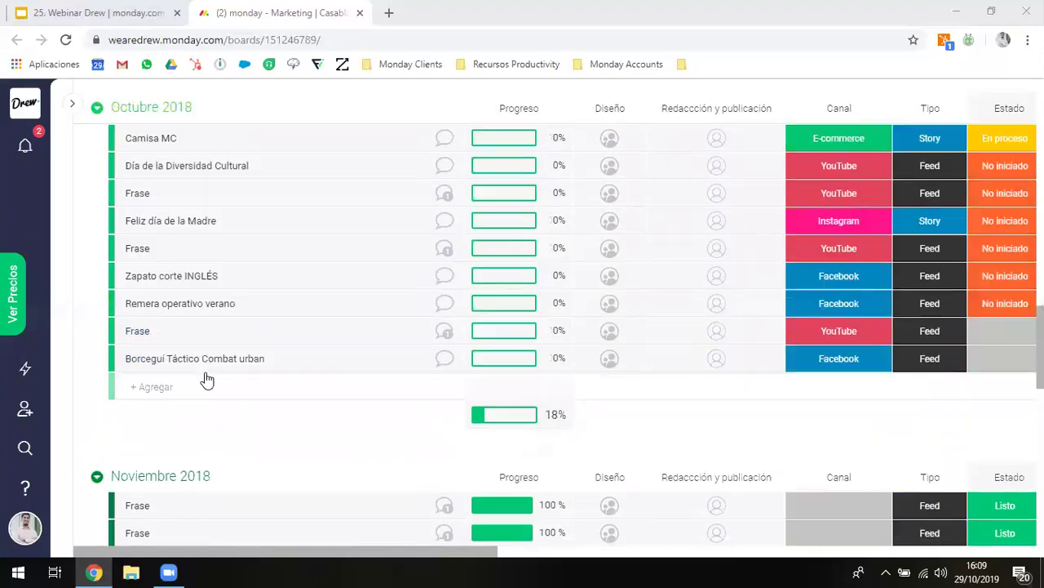
{"action": "scroll", "coordinate": [177, 296], "scroll_direction": "down", "scroll_amount": 2}
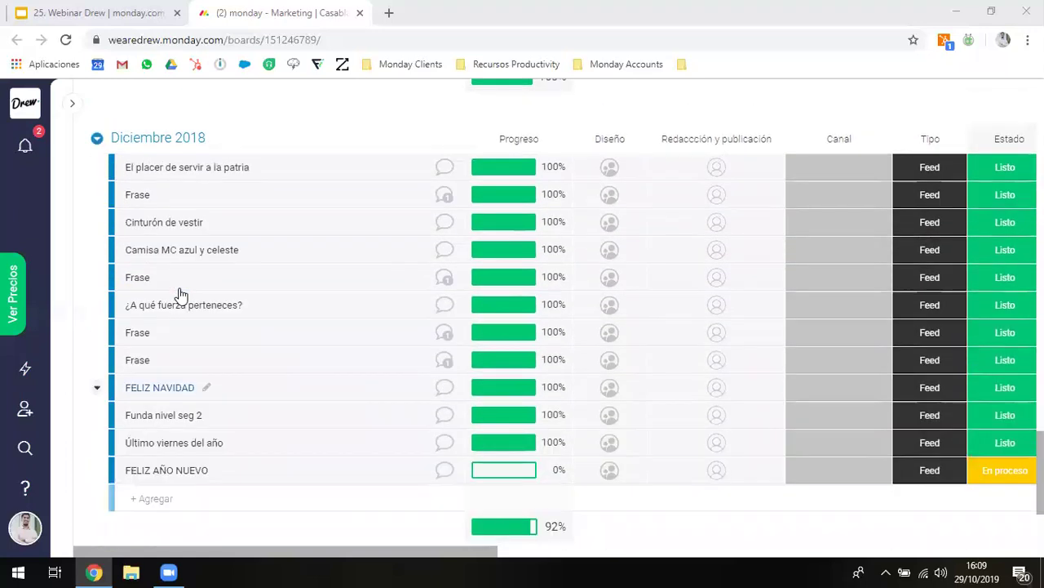
{"action": "scroll", "coordinate": [180, 295], "scroll_direction": "up", "scroll_amount": 12}
{"action": "scroll", "coordinate": [182, 294], "scroll_direction": "up", "scroll_amount": 5}
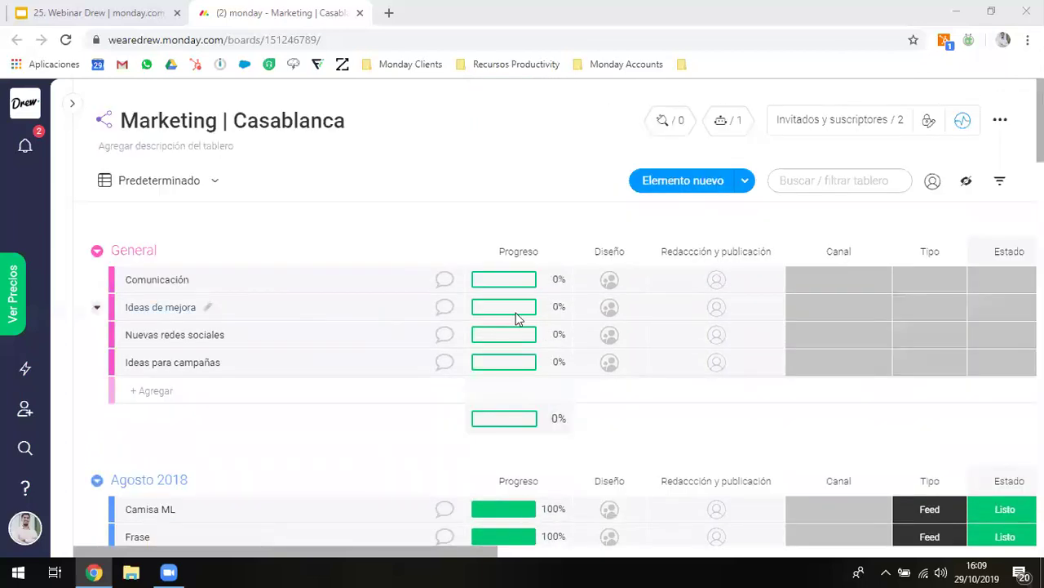
- Examine the Agosto 2018 items and their Progreso, Diseño, and Redaccción y publicación columns
{"action": "scroll", "coordinate": [580, 320], "scroll_direction": "down", "scroll_amount": 1}
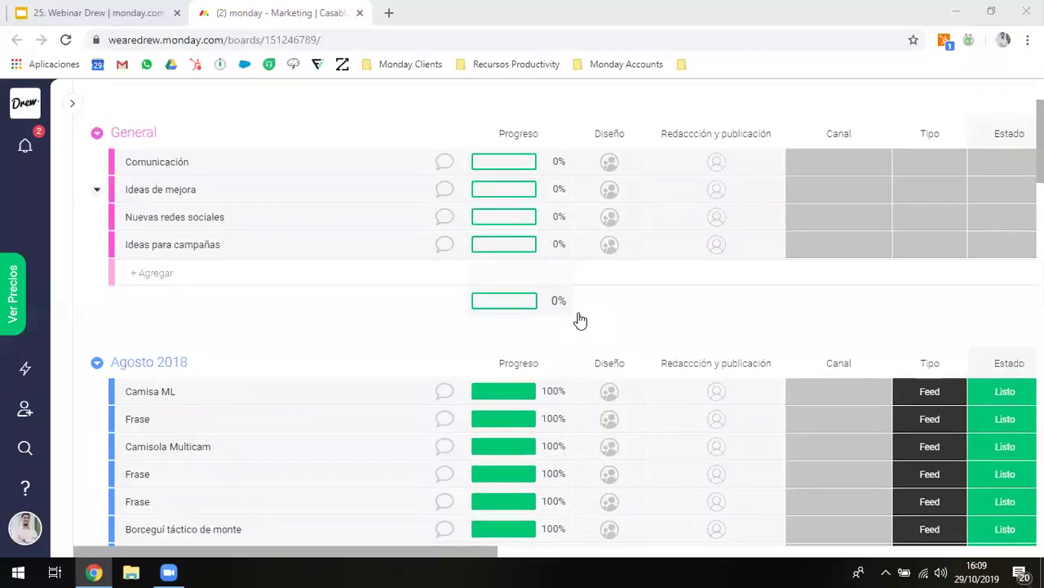
{"action": "scroll", "coordinate": [194, 343], "scroll_direction": "down", "scroll_amount": 2}
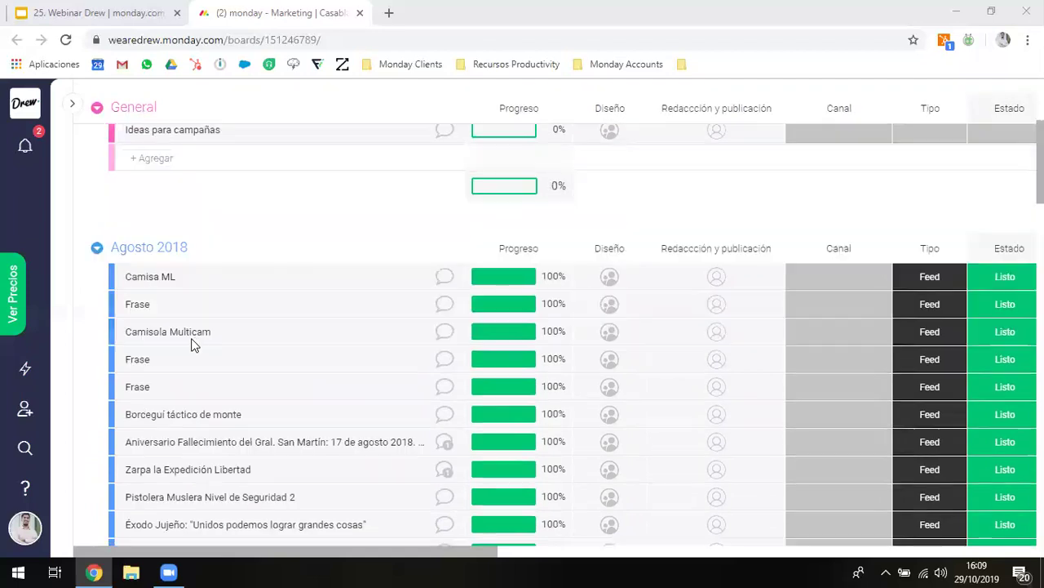
{"action": "scroll", "coordinate": [226, 296], "scroll_direction": "down", "scroll_amount": 1}
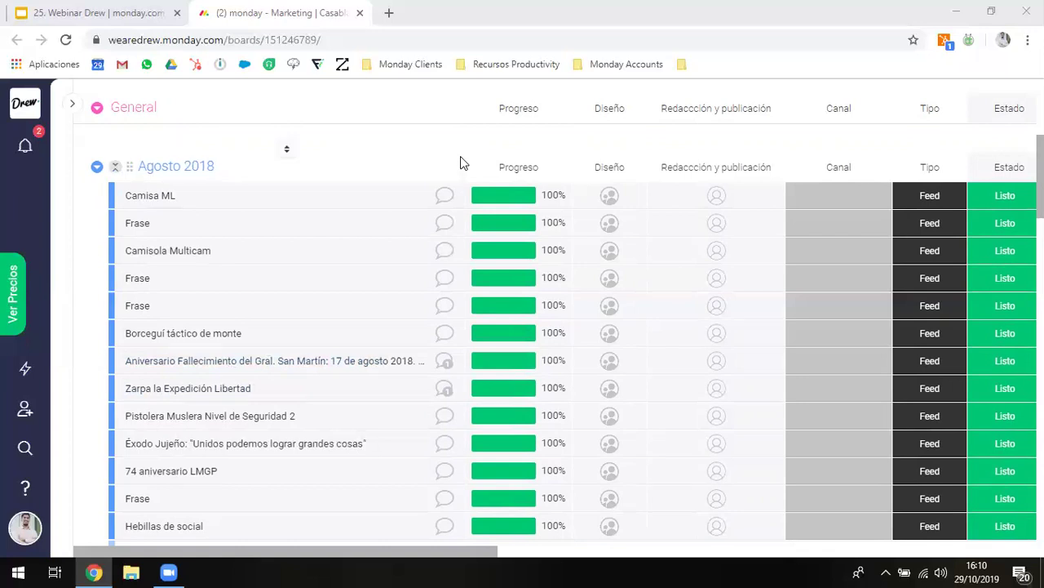
{"action": "scroll", "coordinate": [460, 155], "scroll_direction": "up", "scroll_amount": 1}
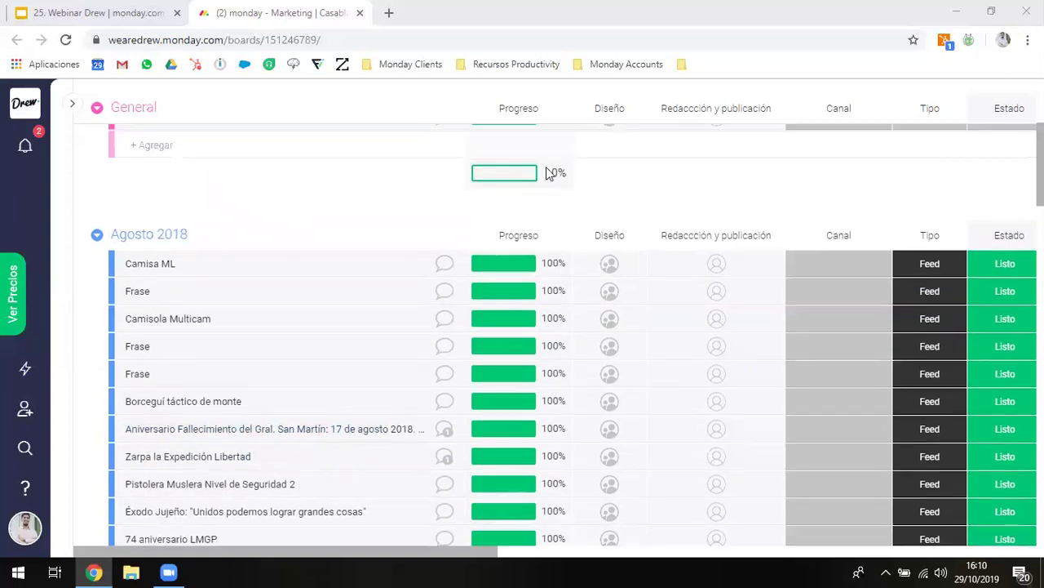
{"action": "scroll", "coordinate": [575, 175], "scroll_direction": "down", "scroll_amount": 1}
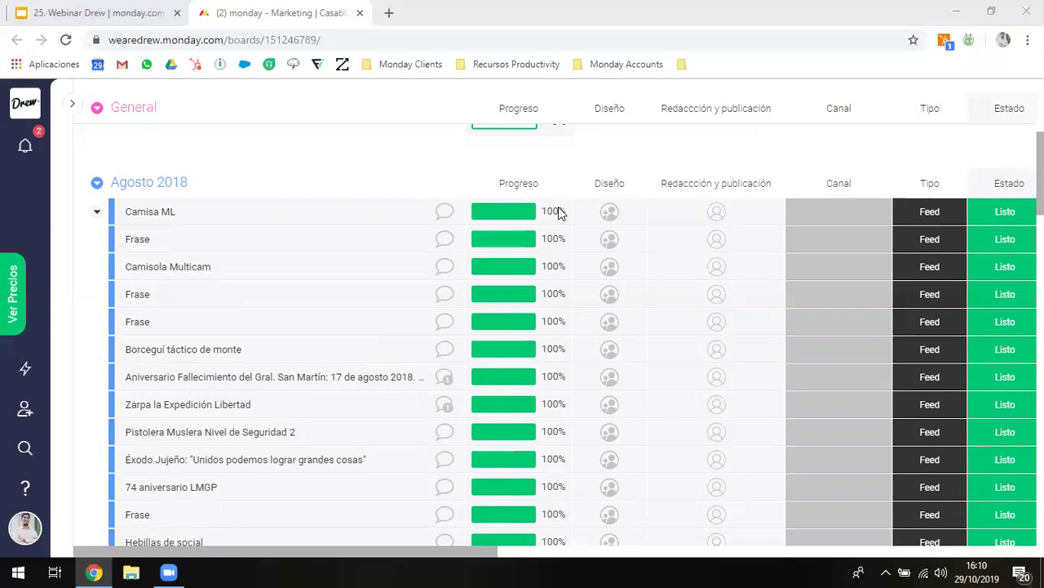
{"action": "scroll", "coordinate": [665, 230], "scroll_direction": "right", "scroll_amount": 1}
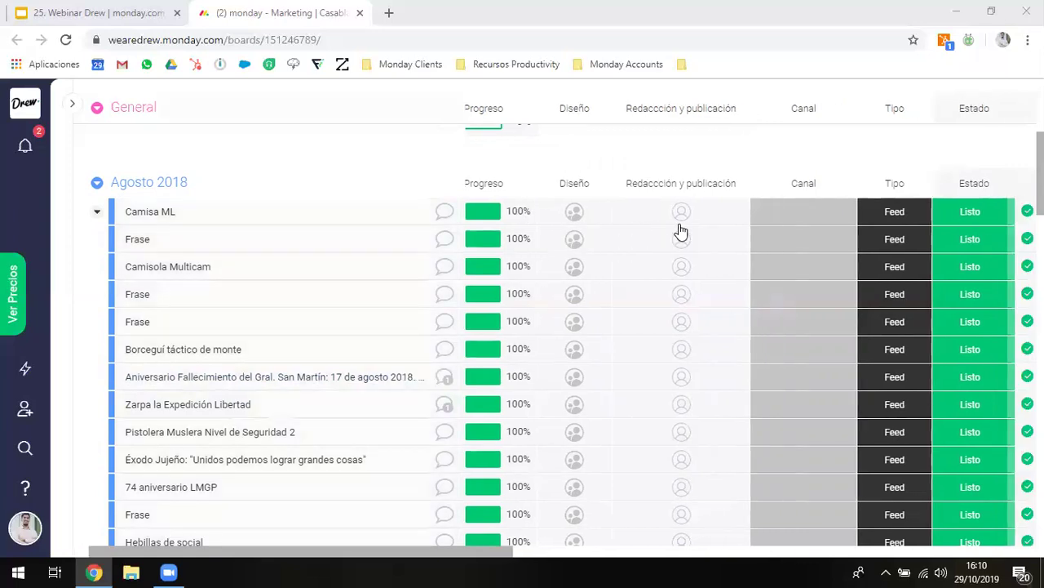
{"action": "scroll", "coordinate": [681, 233], "scroll_direction": "right", "scroll_amount": 2}
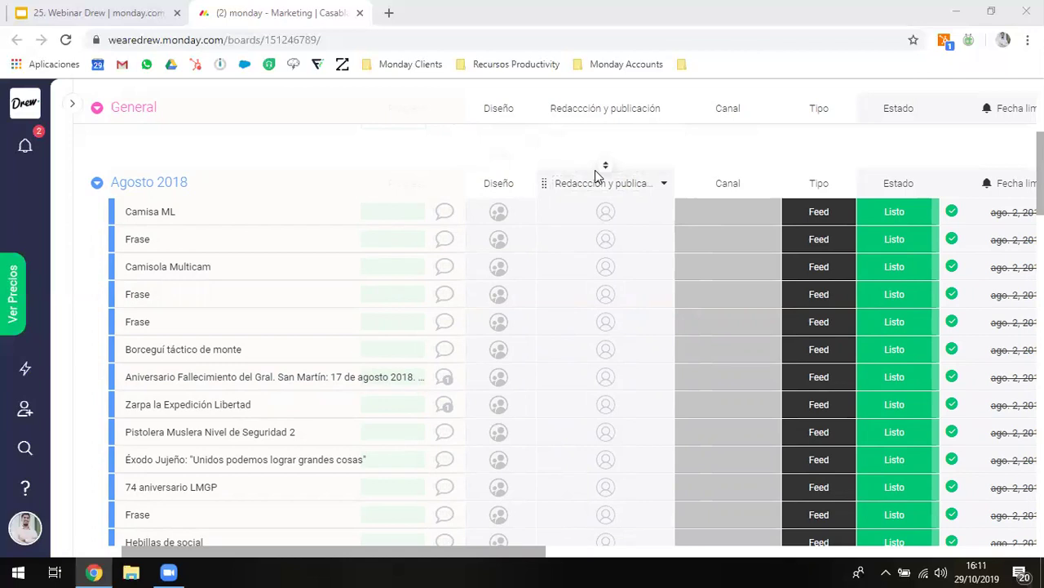
{"action": "left_click_drag", "start_coordinate": [596, 176], "coordinate": [646, 180]}
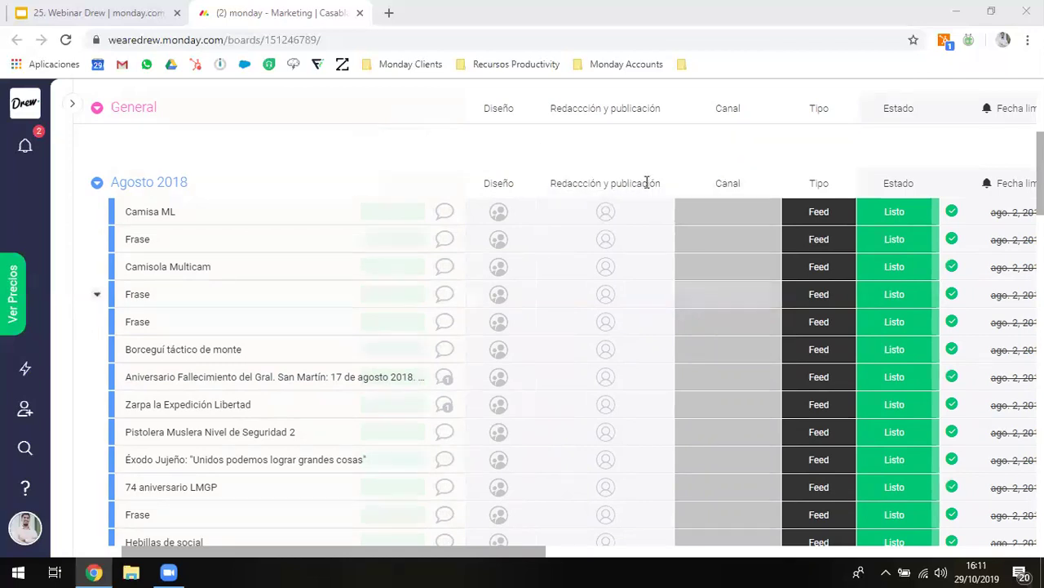
- Assign the Tú team to Diseño and a team member to Redaccción y publicación for Camisa ML in Agosto 2018
{"action": "left_click", "coordinate": [506, 211]}
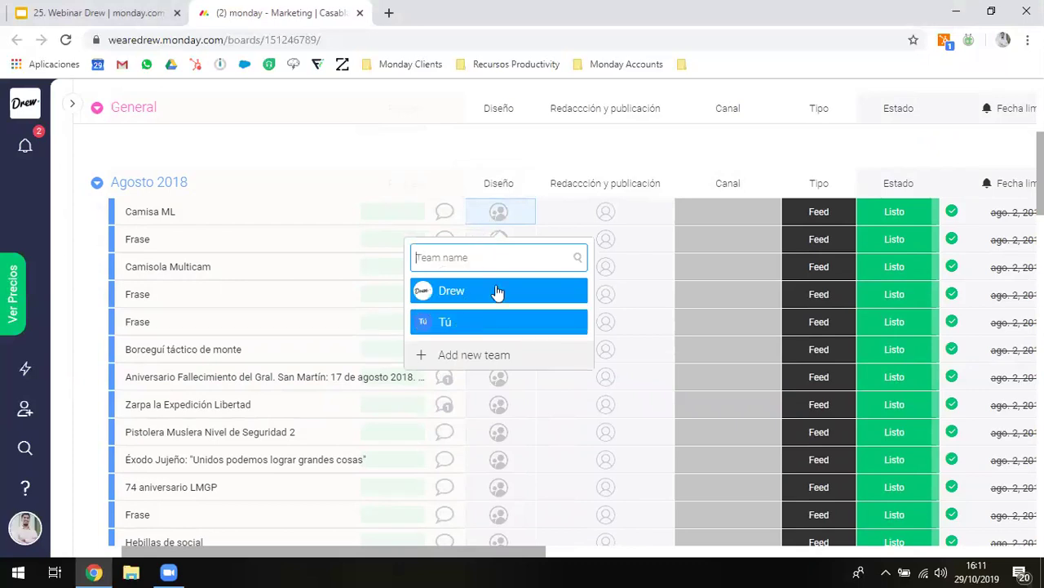
{"action": "left_click", "coordinate": [461, 322]}
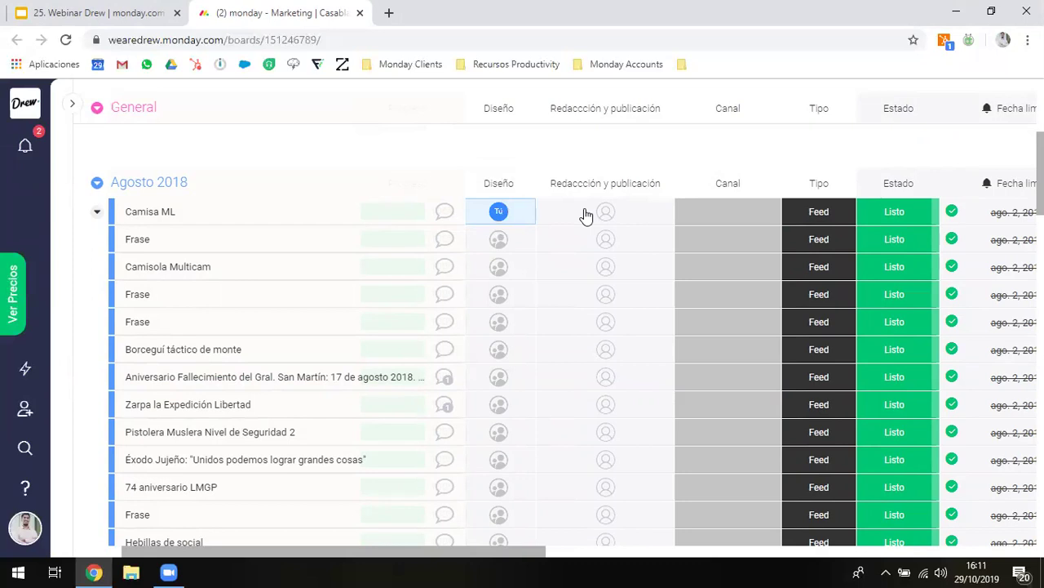
{"action": "left_click", "coordinate": [585, 215]}
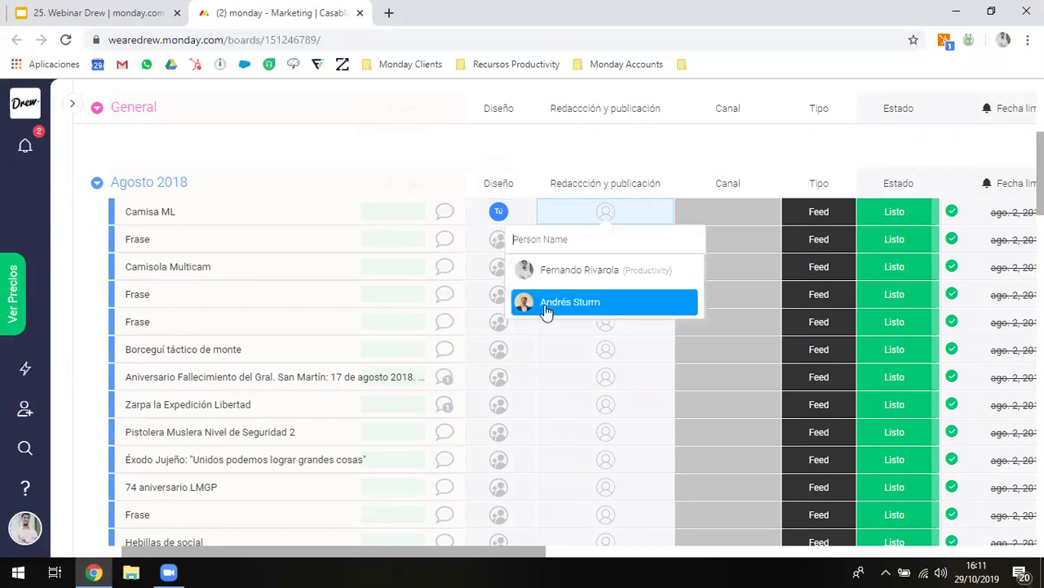
{"action": "left_click", "coordinate": [547, 304]}
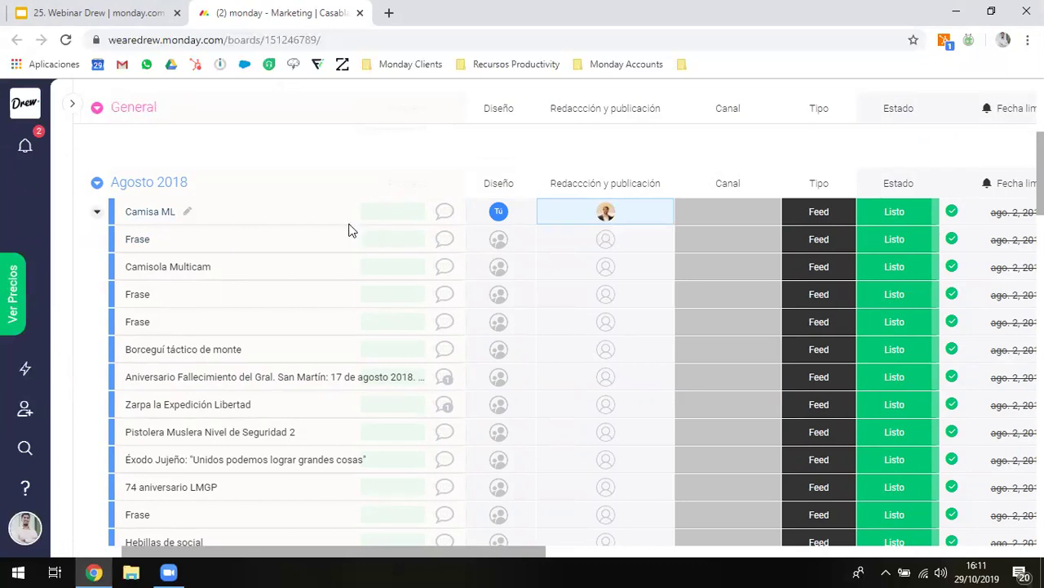
- Select all Agosto 2018 items from Camisa ML to Hebillas de social and assign them Camisa ML's Redaccción y publicación person in bulk
{"action": "scroll", "coordinate": [349, 227], "scroll_direction": "up", "scroll_amount": 2}
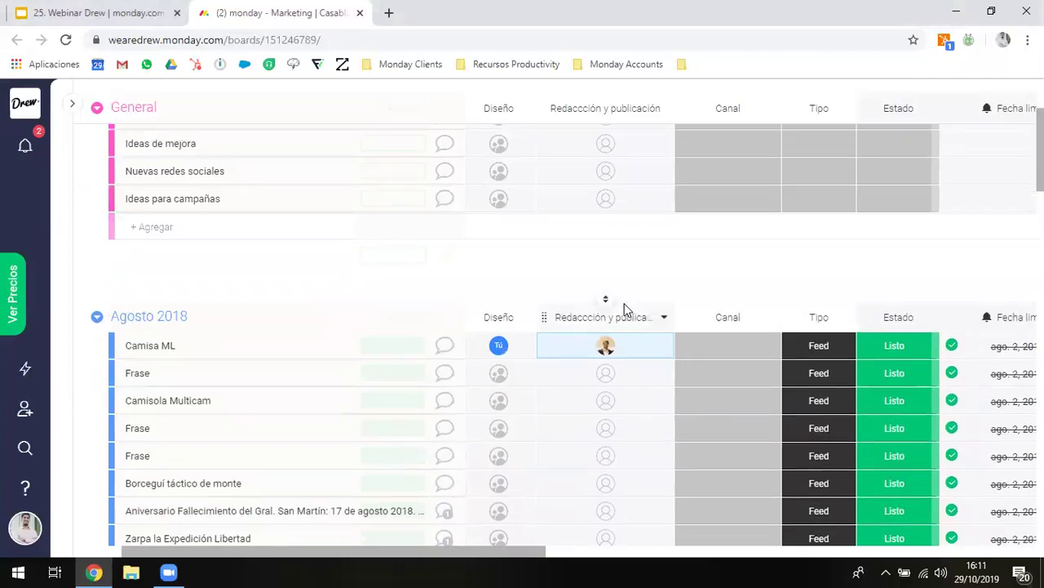
{"action": "scroll", "coordinate": [625, 306], "scroll_direction": "down", "scroll_amount": 2}
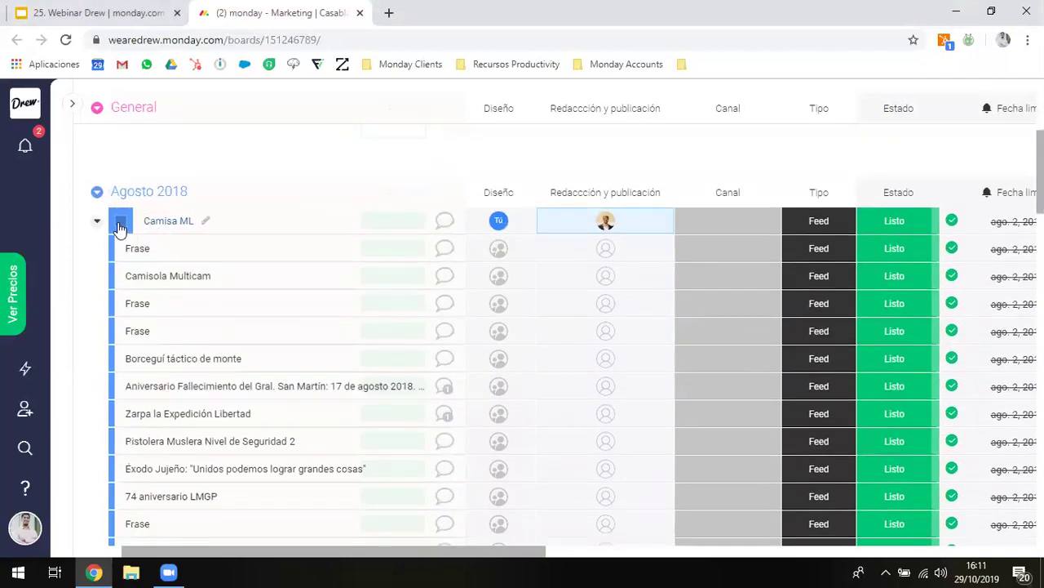
{"action": "left_click", "coordinate": [120, 225]}
{"action": "scroll", "coordinate": [120, 229], "scroll_direction": "down", "scroll_amount": 5}
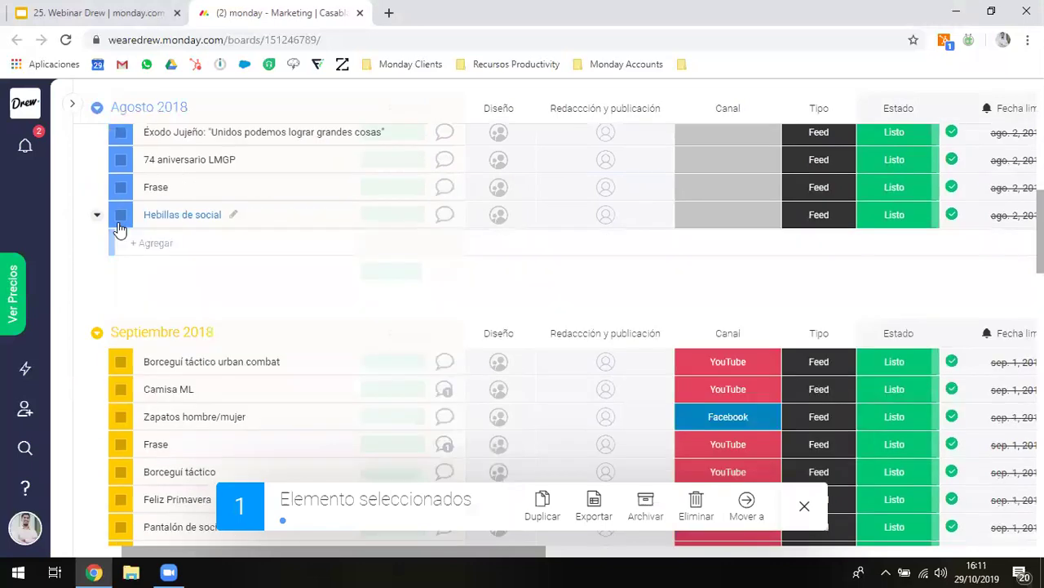
{"action": "left_click", "coordinate": [120, 226], "text": "shift"}
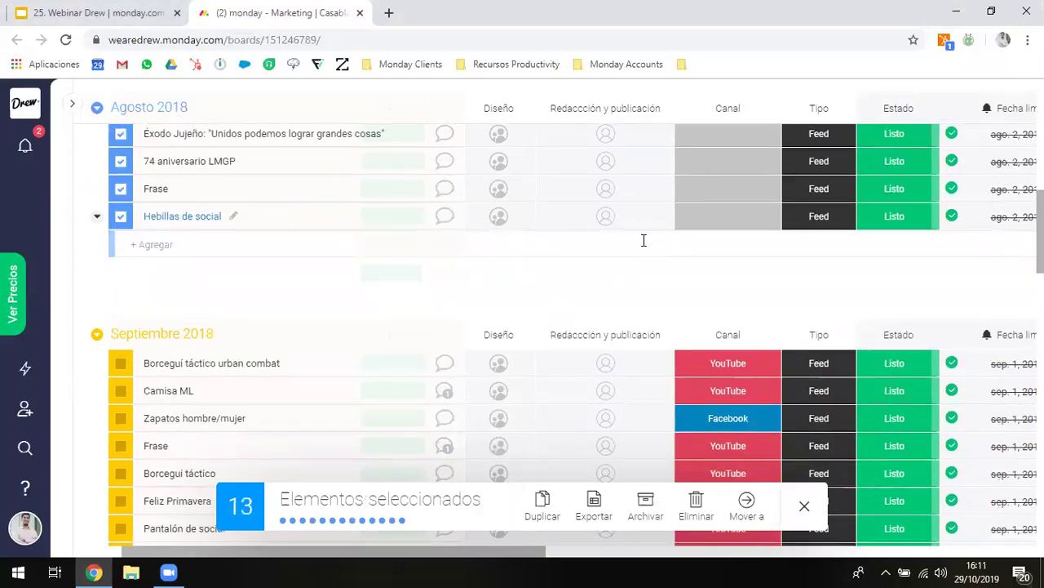
{"action": "left_click", "coordinate": [600, 225]}
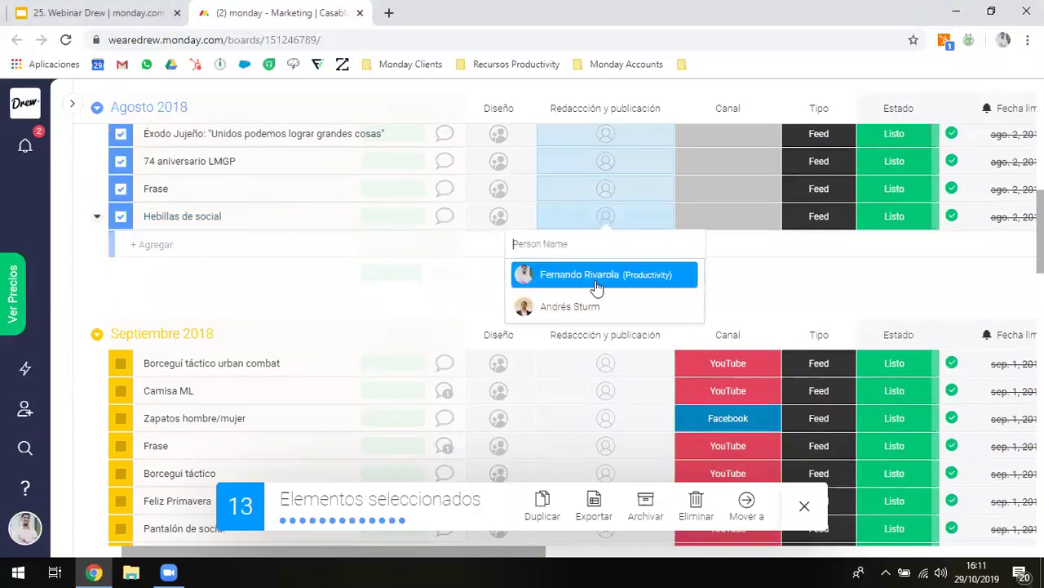
{"action": "key", "text": "Return"}
{"action": "scroll", "coordinate": [582, 261], "scroll_direction": "up", "scroll_amount": 5}
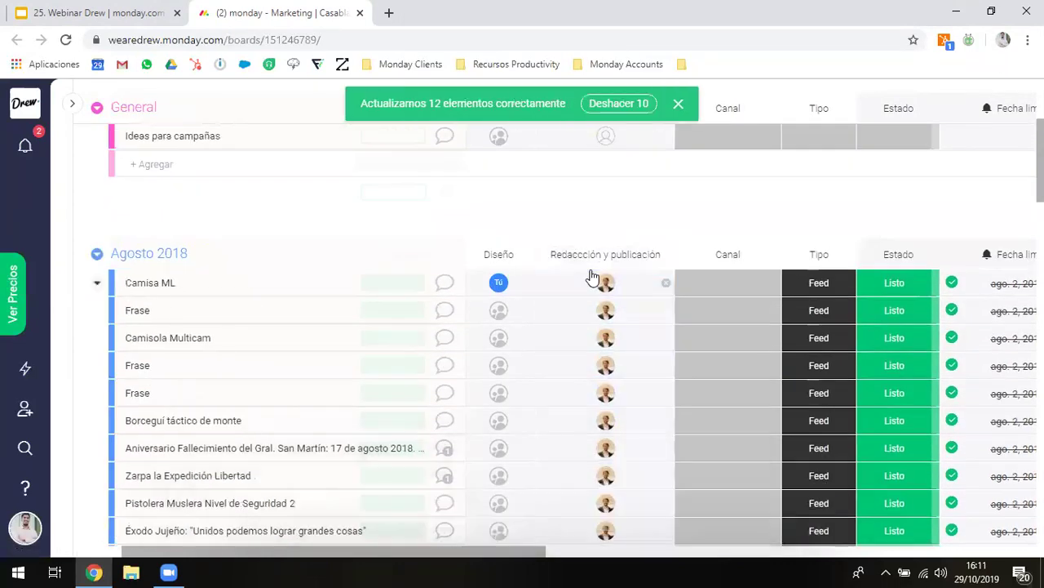
- Add an orange "Sitio web" label to the Canal column's labels from Camisa ML in Agosto 2018
{"action": "scroll", "coordinate": [595, 275], "scroll_direction": "down", "scroll_amount": 1}
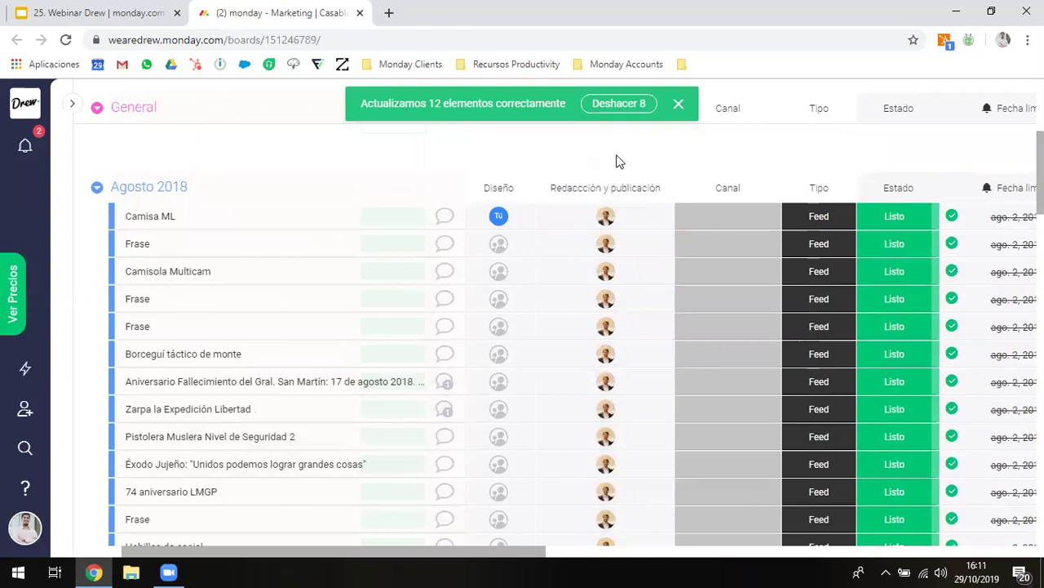
{"action": "scroll", "coordinate": [618, 159], "scroll_direction": "right", "scroll_amount": 3}
{"action": "scroll", "coordinate": [618, 160], "scroll_direction": "right", "scroll_amount": 2}
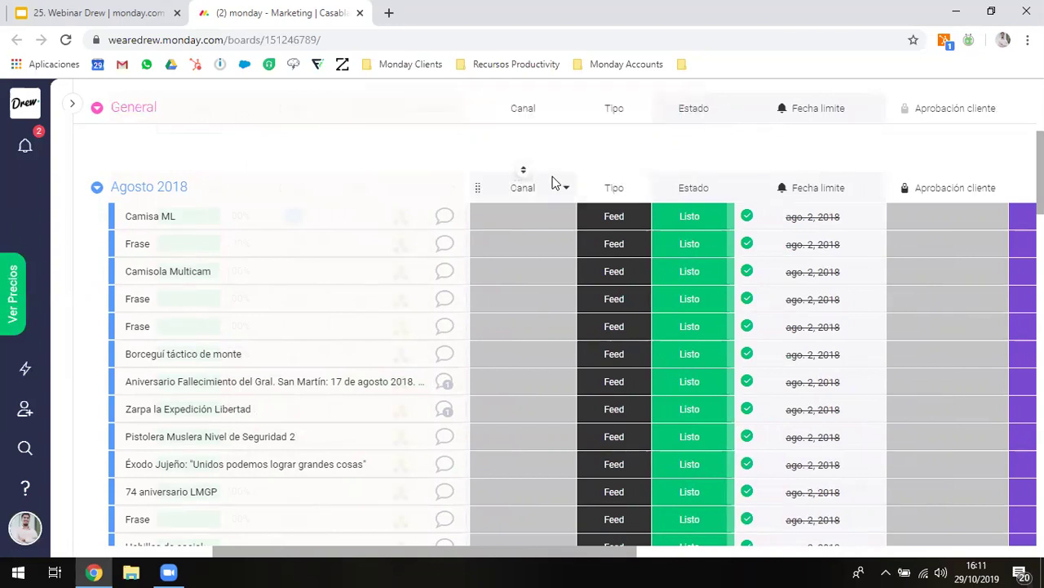
{"action": "left_click", "coordinate": [519, 214]}
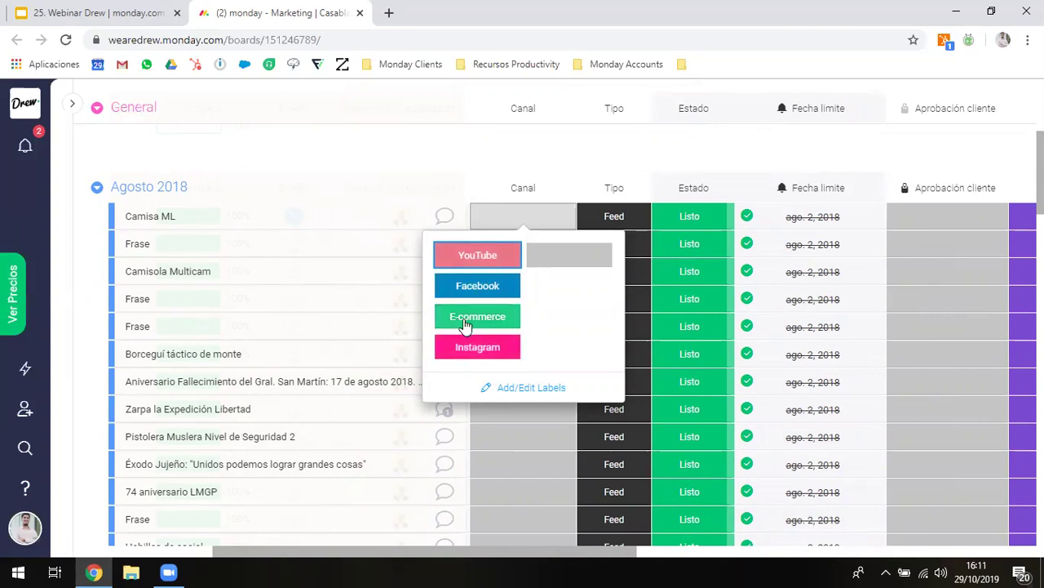
{"action": "left_click", "coordinate": [502, 388]}
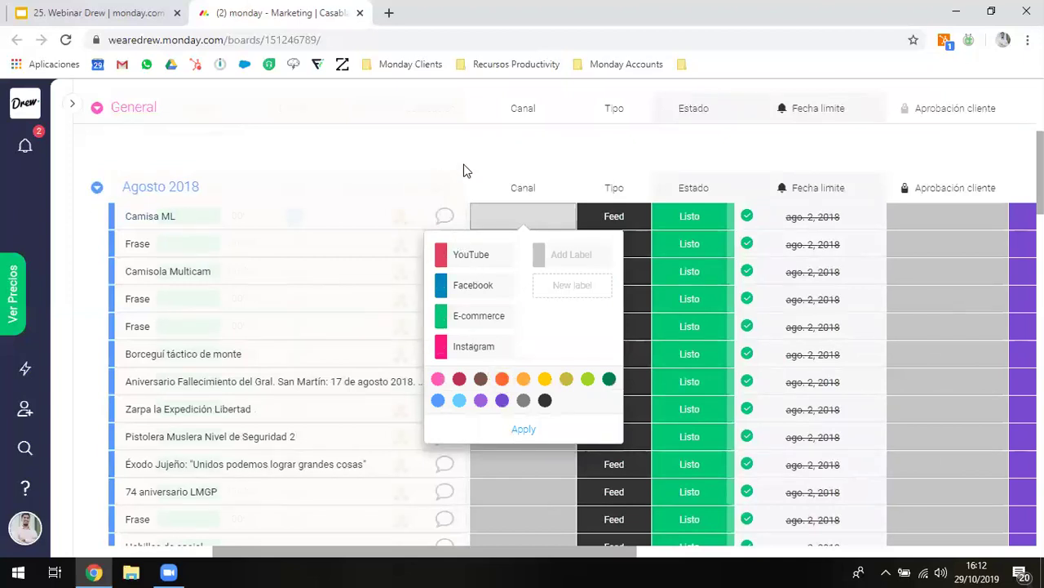
{"action": "left_click", "coordinate": [501, 380]}
{"action": "type", "text": "Web"}
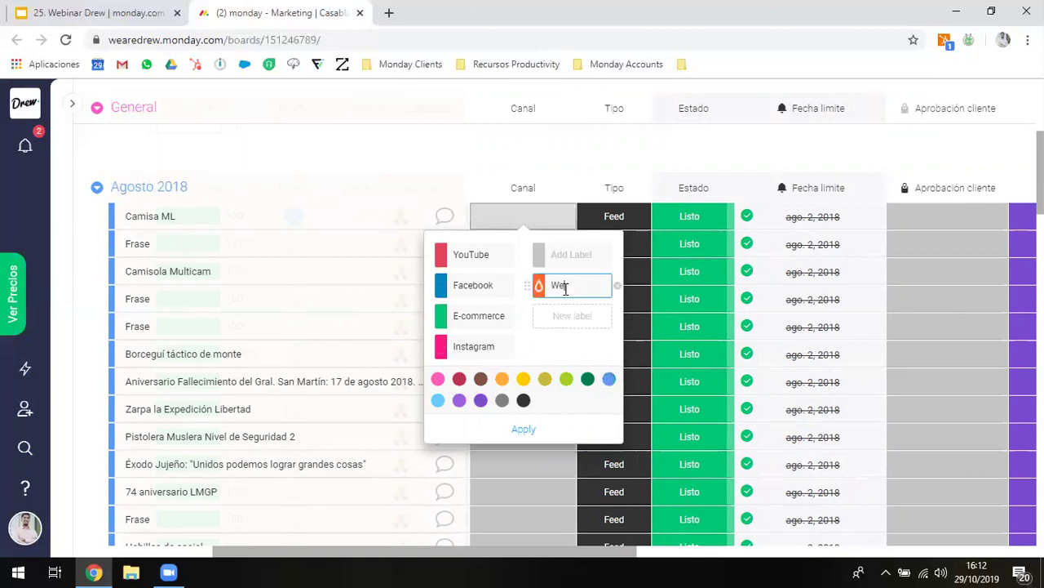
{"action": "key", "text": "BackSpace"}
{"action": "key", "text": "BackSpace"}
{"action": "key", "text": "BackSpace"}
{"action": "type", "text": "Siti"}
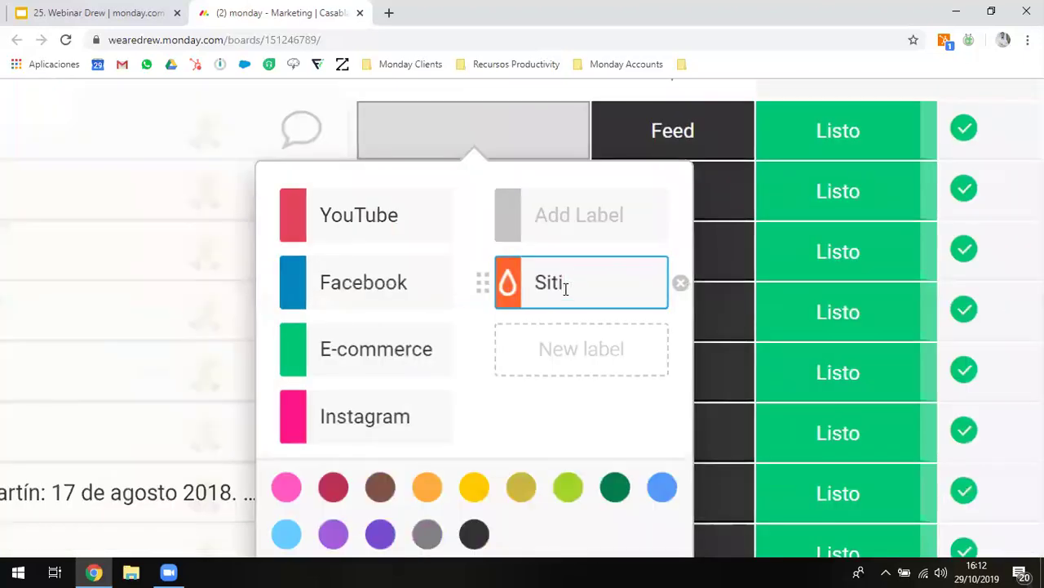
{"action": "type", "text": "o web"}
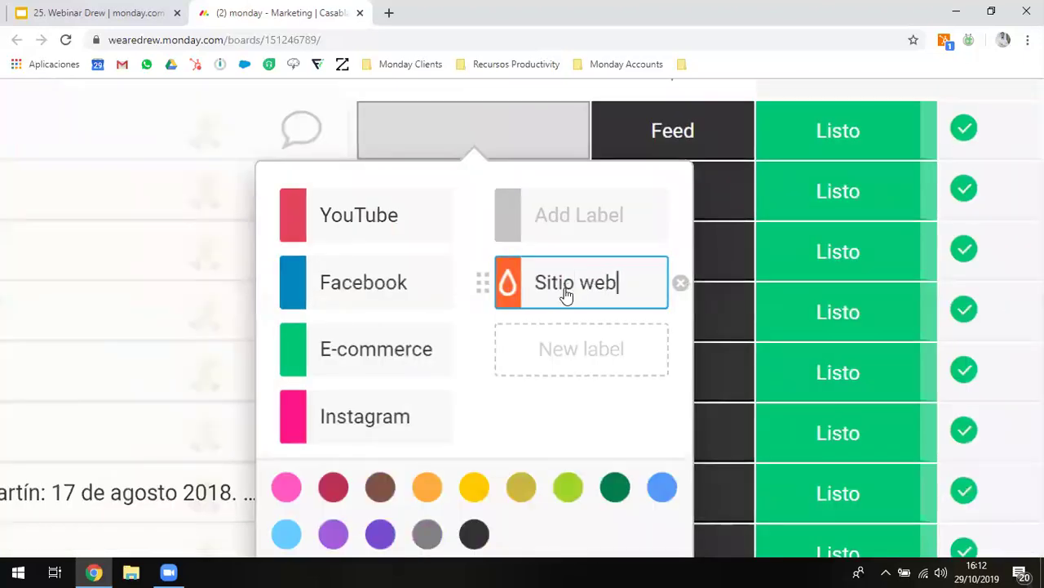
{"action": "key", "text": "Return"}
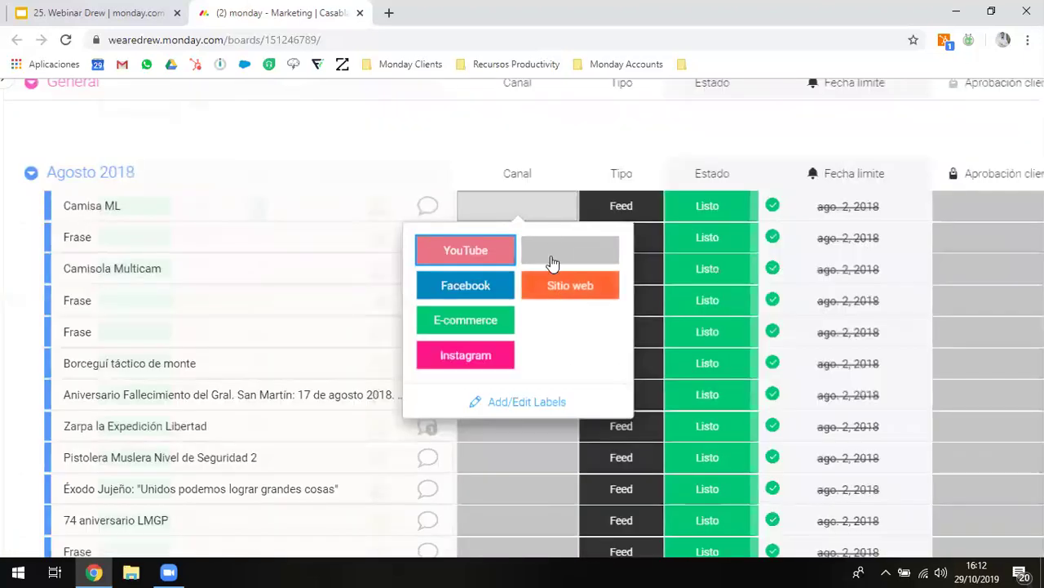
- Set Canal to Sitio web for Camisa ML, YouTube for the Frase below it, and Facebook for Camisola Multicam
{"action": "left_click", "coordinate": [555, 288]}
{"action": "left_click", "coordinate": [504, 229]}
{"action": "left_click", "coordinate": [490, 279]}
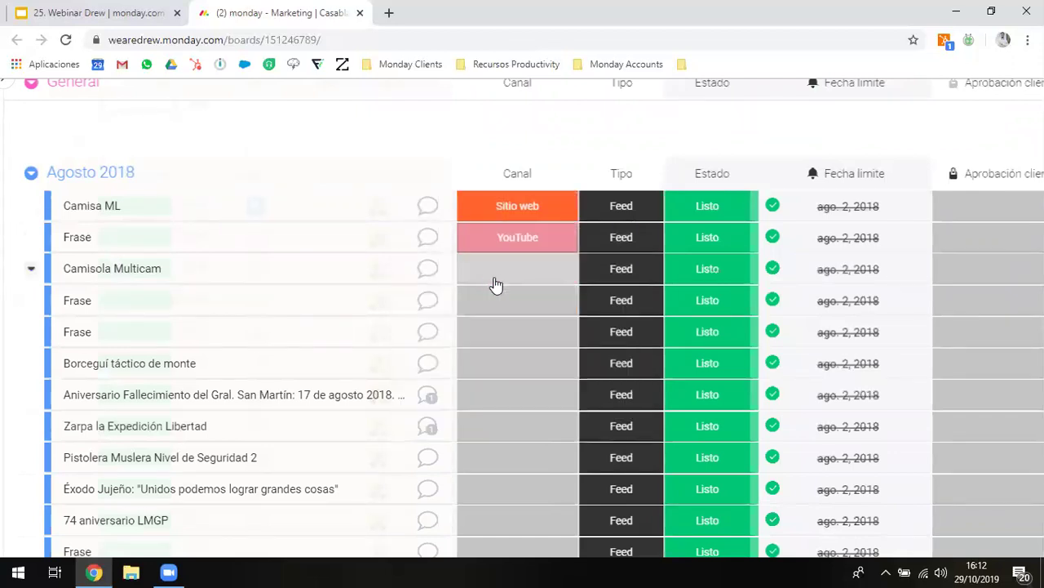
{"action": "left_click", "coordinate": [494, 277]}
{"action": "left_click", "coordinate": [477, 346]}
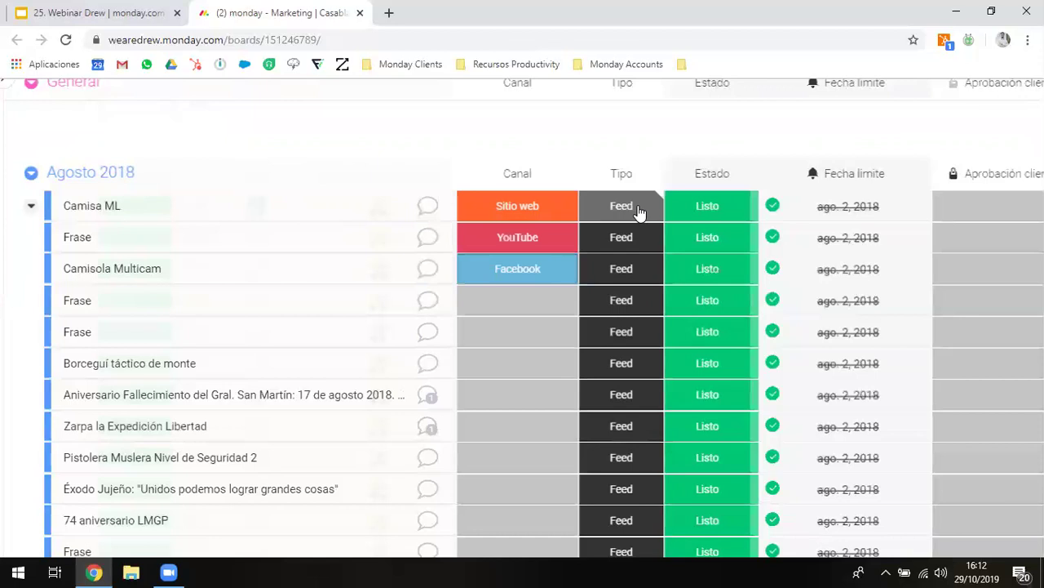
- Add a bright pink "Main" label to the Tipo column's labels
{"action": "left_click", "coordinate": [639, 212]}
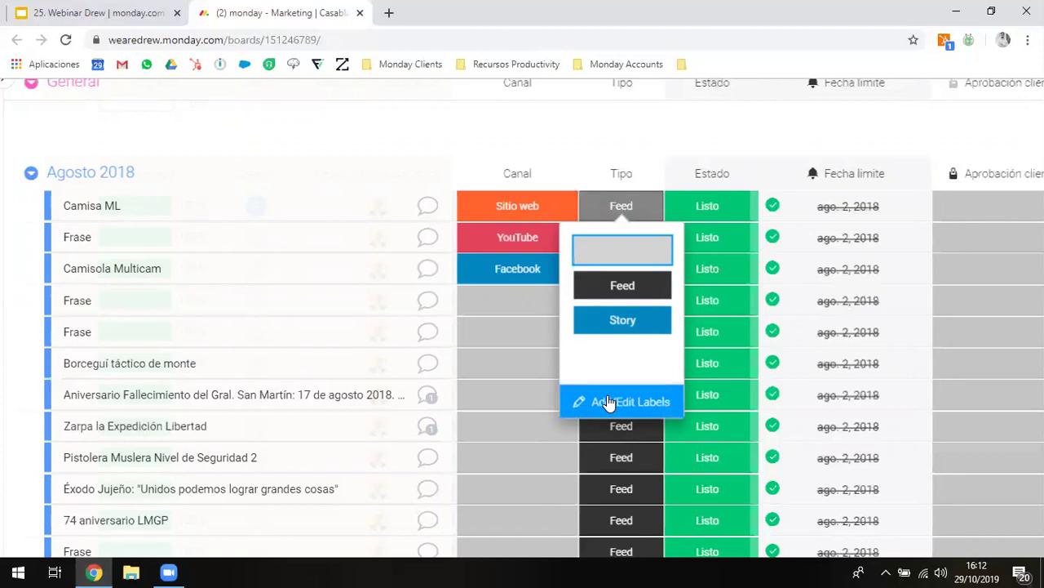
{"action": "left_click", "coordinate": [606, 402]}
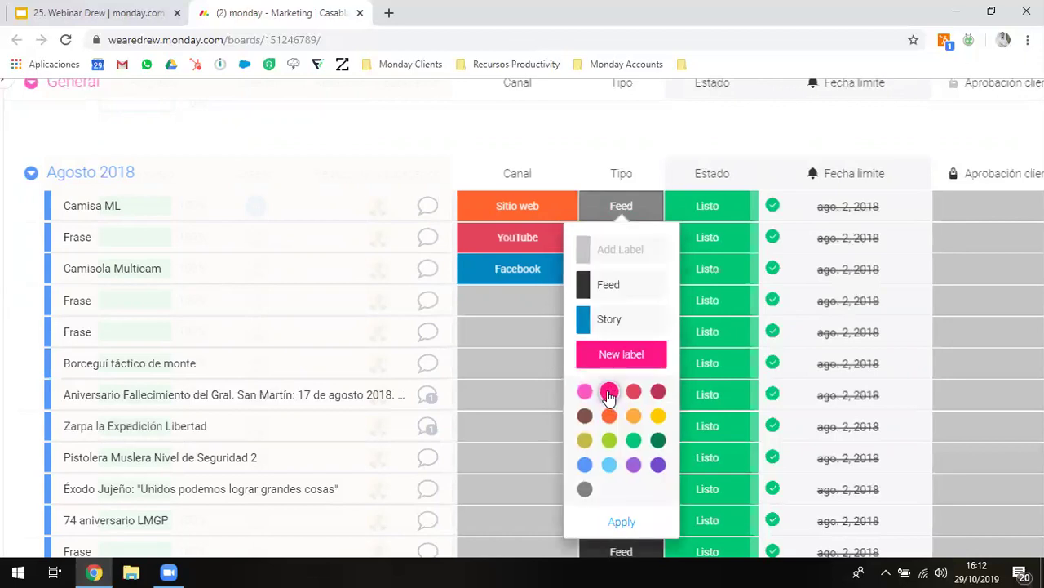
{"action": "left_click", "coordinate": [609, 393]}
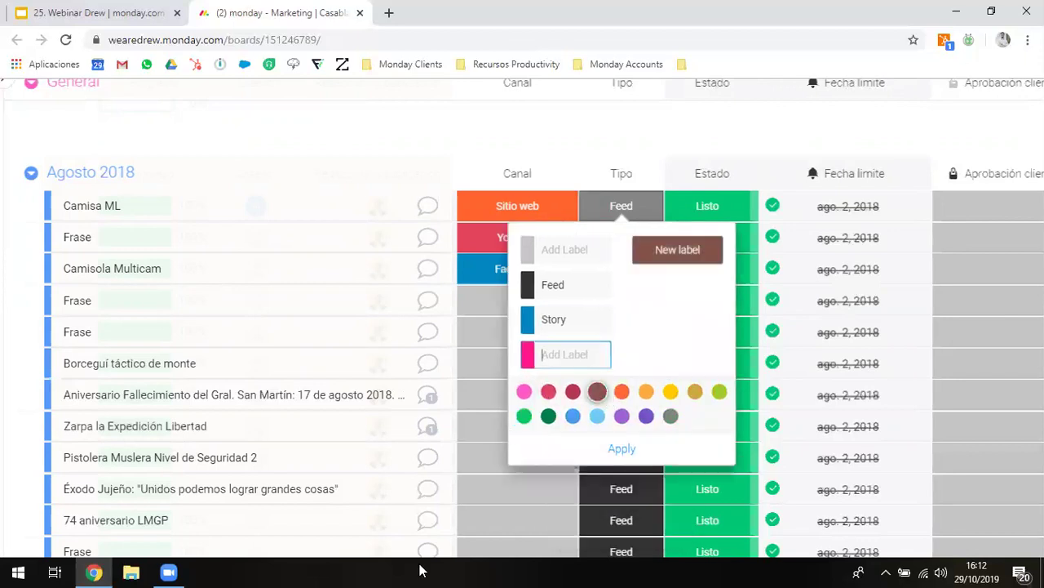
{"action": "type", "text": "Main"}
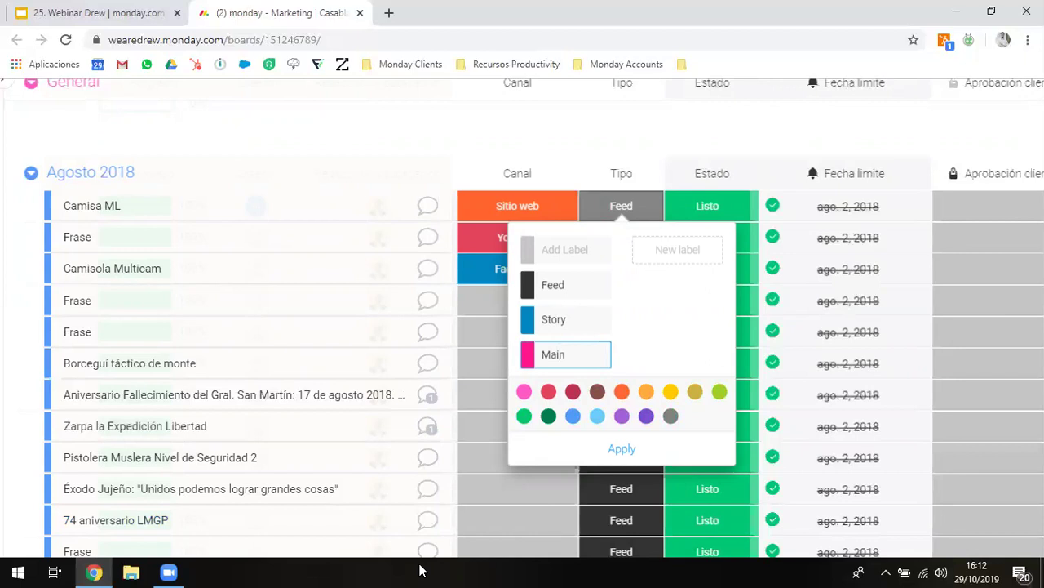
{"action": "key", "text": "Return"}
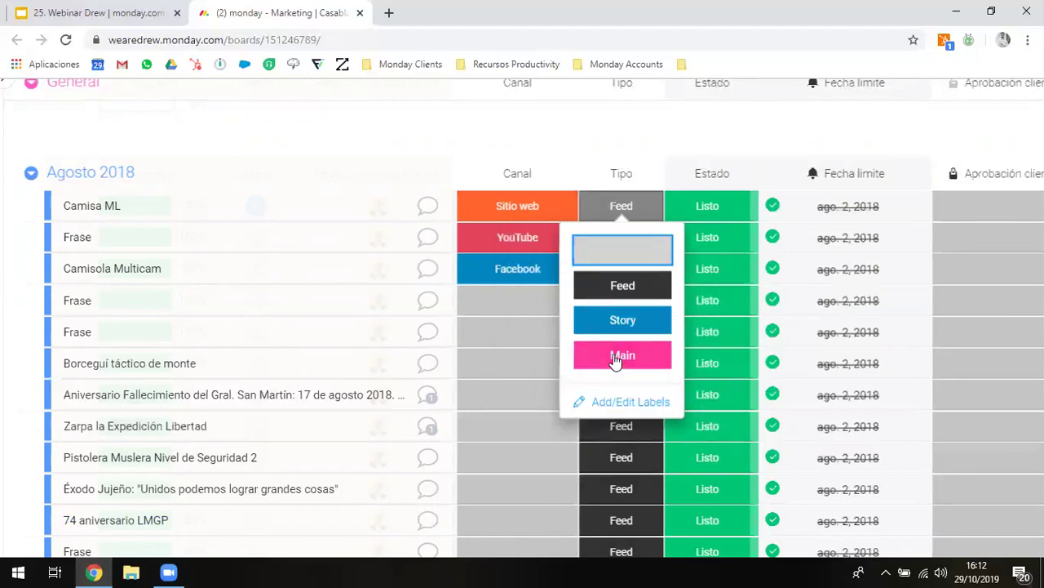
- Set Tipo to Main for Camisa ML and to Story for the two Frase items below Camisola Multicam
{"action": "left_click", "coordinate": [618, 365]}
{"action": "left_click", "coordinate": [614, 334]}
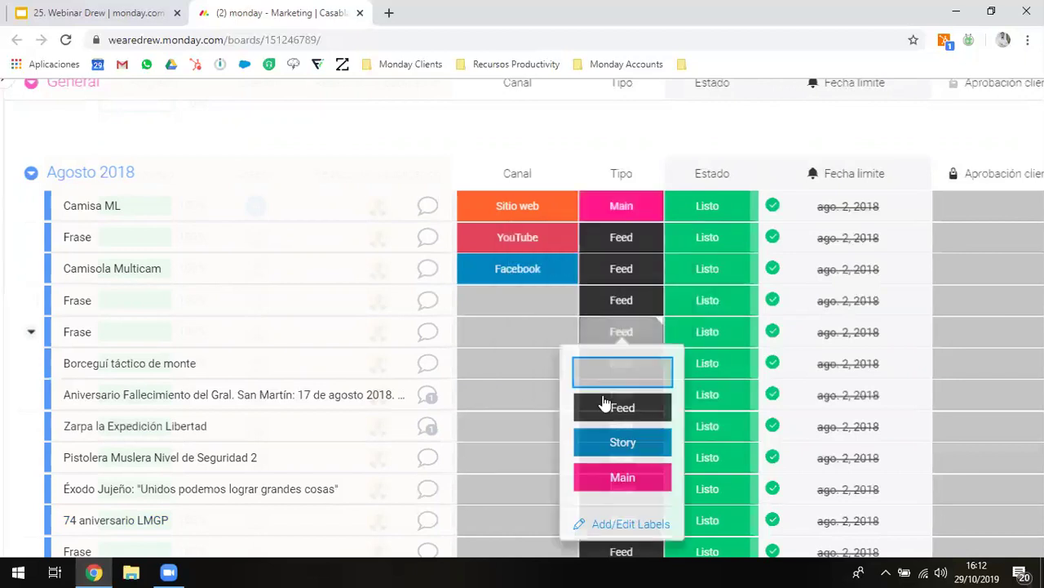
{"action": "left_click", "coordinate": [623, 445]}
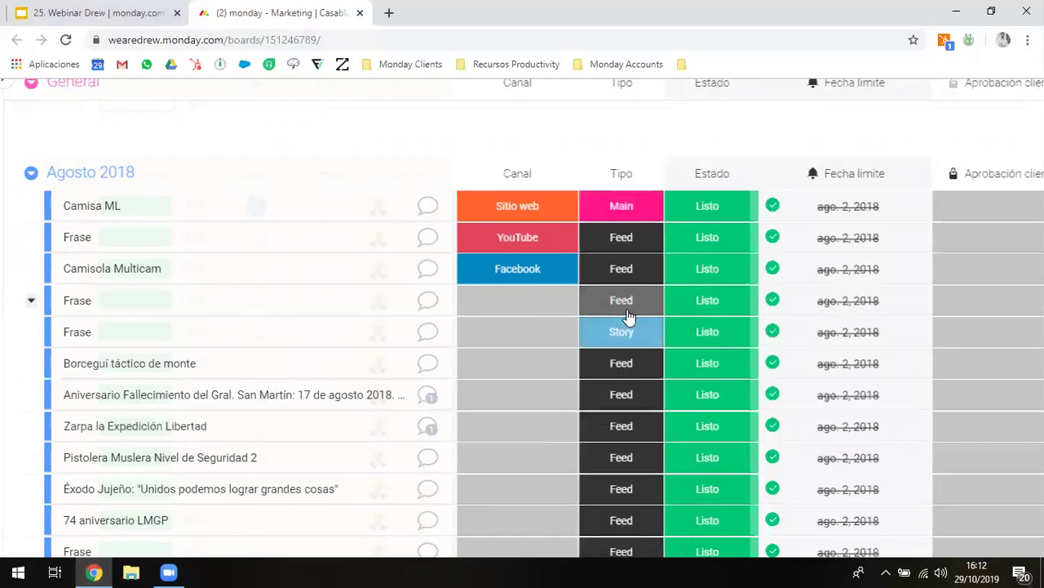
{"action": "left_click", "coordinate": [622, 301]}
{"action": "left_click", "coordinate": [613, 415]}
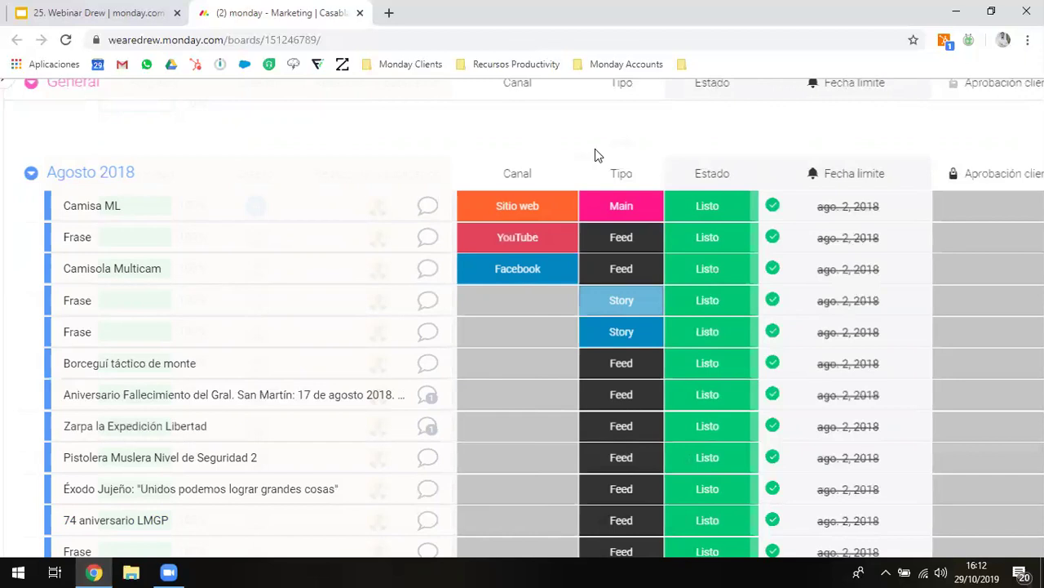
- Sort the board's items by the Fecha limite column and reverse the sort direction
{"action": "scroll", "coordinate": [590, 153], "scroll_direction": "right", "scroll_amount": 2}
{"action": "scroll", "coordinate": [593, 155], "scroll_direction": "right", "scroll_amount": 3}
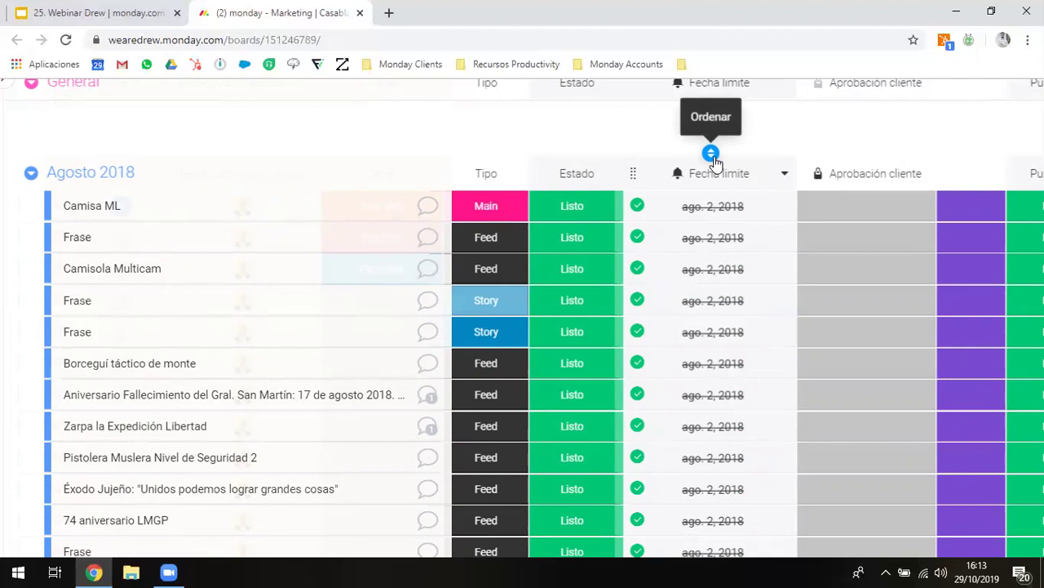
{"action": "left_click", "coordinate": [711, 156]}
{"action": "mouse_move", "coordinate": [711, 159]}
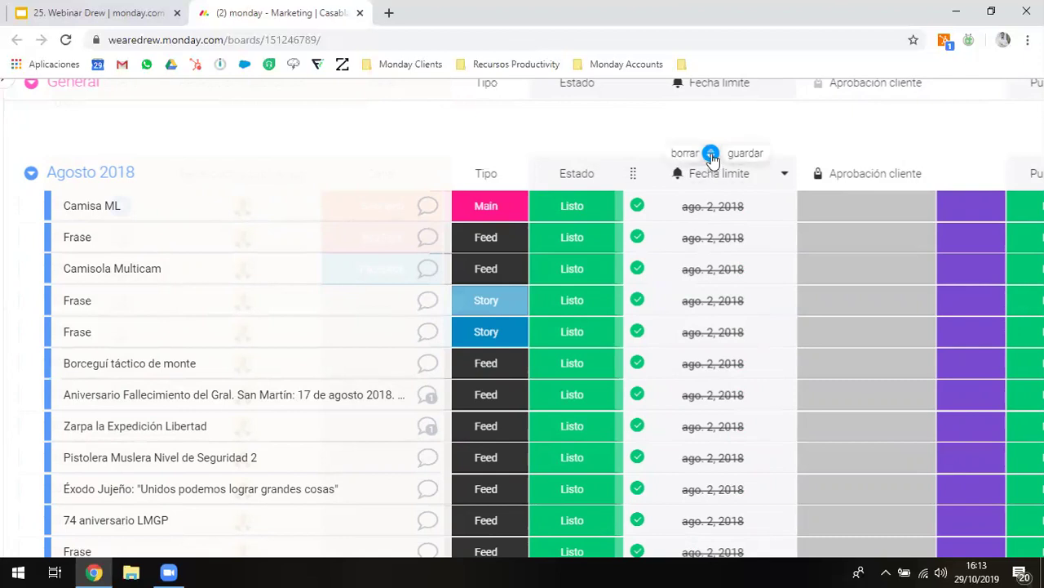
{"action": "left_click", "coordinate": [711, 156]}
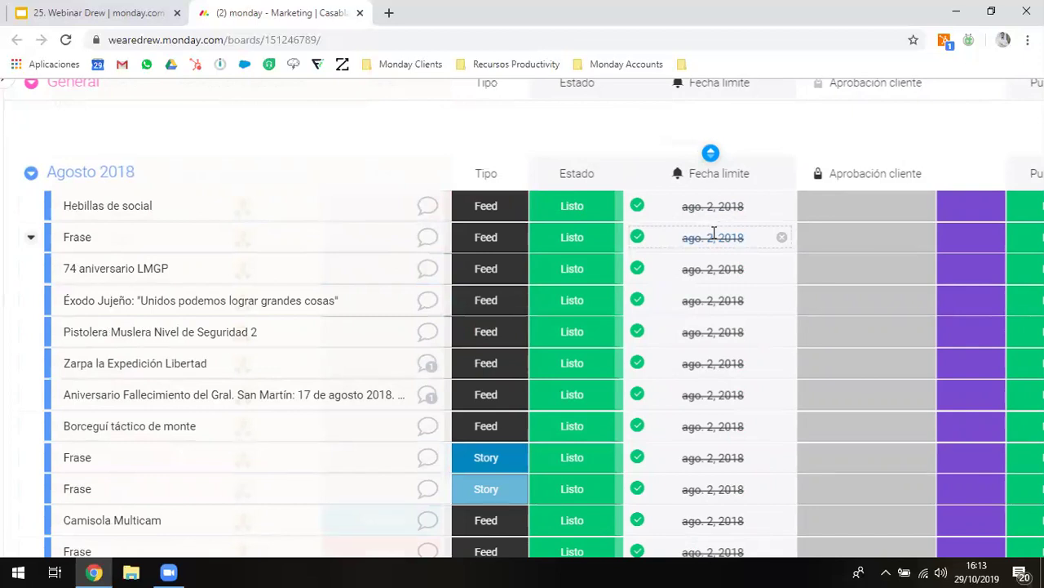
- Examine the sorted Agosto and Septiembre 2018 items, the Fecha limite sort's borrar and guardar options, and the columns back to Progreso
{"action": "mouse_move", "coordinate": [769, 151]}
{"action": "scroll", "coordinate": [829, 134], "scroll_direction": "right", "scroll_amount": 2}
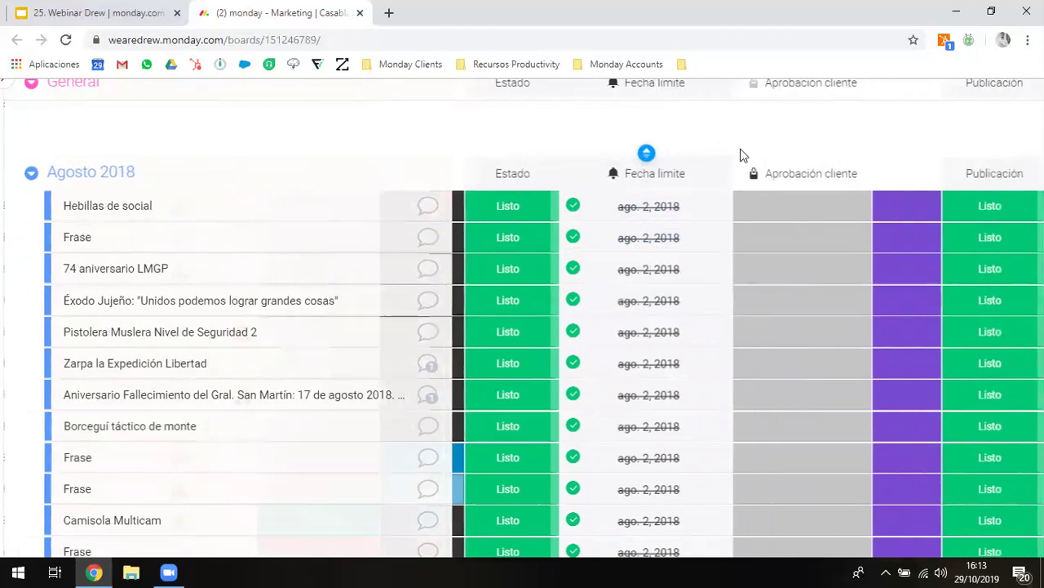
{"action": "scroll", "coordinate": [635, 256], "scroll_direction": "down", "scroll_amount": 5}
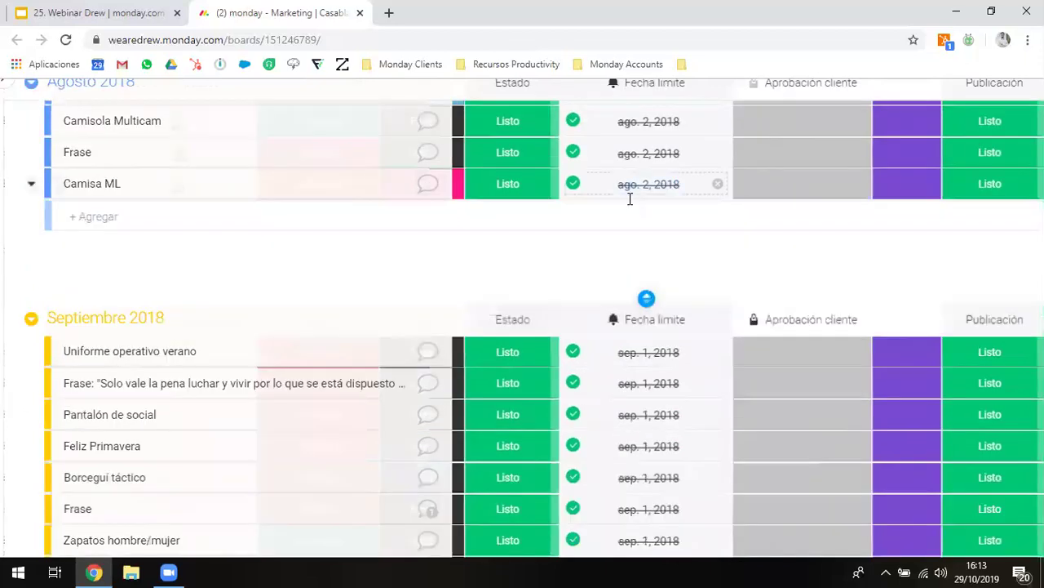
{"action": "scroll", "coordinate": [628, 197], "scroll_direction": "up", "scroll_amount": 1}
{"action": "scroll", "coordinate": [630, 198], "scroll_direction": "up", "scroll_amount": 5}
{"action": "scroll", "coordinate": [630, 200], "scroll_direction": "right", "scroll_amount": 1}
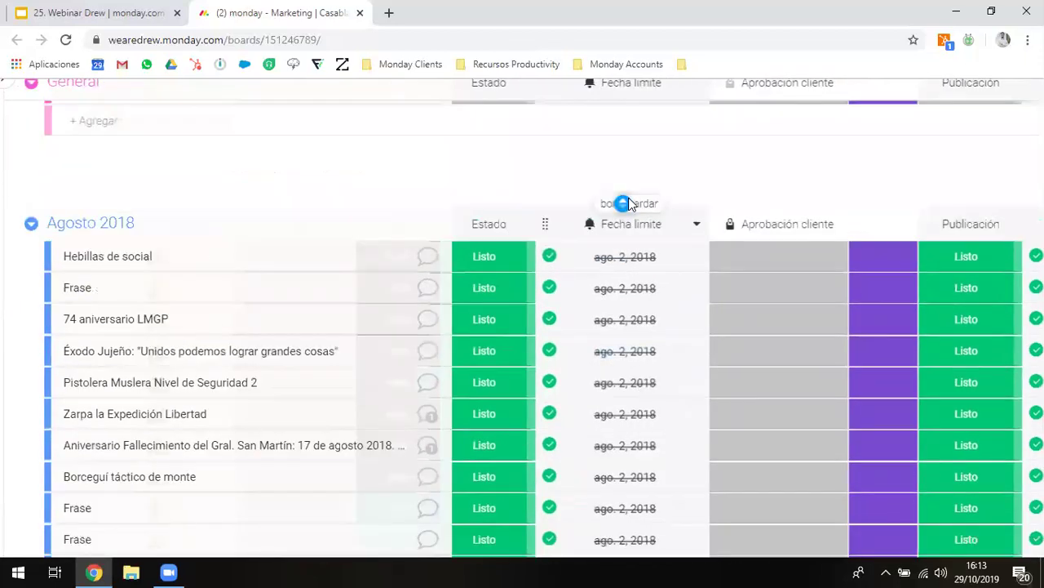
{"action": "scroll", "coordinate": [631, 206], "scroll_direction": "down", "scroll_amount": 1}
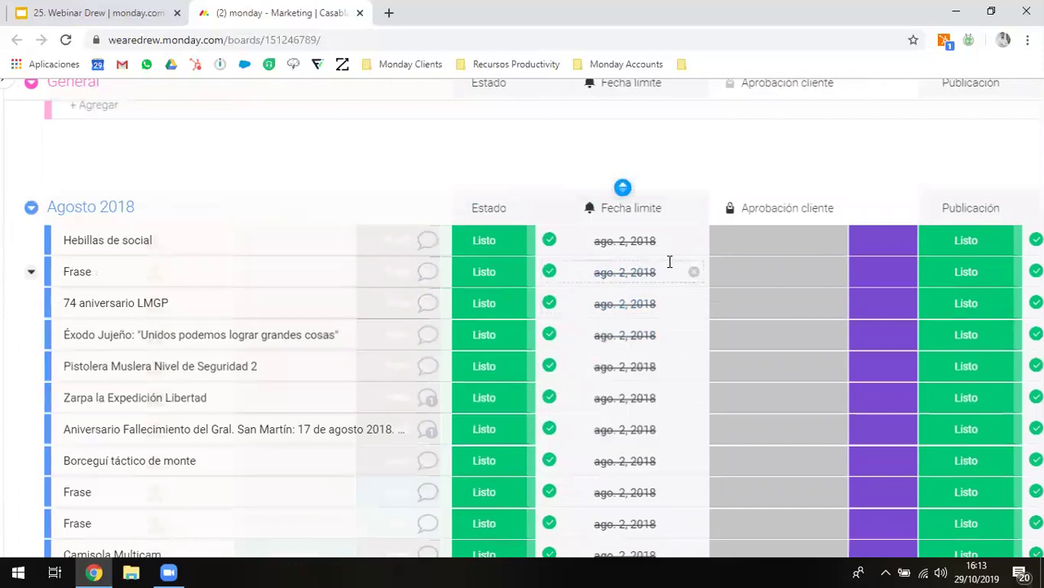
{"action": "mouse_move", "coordinate": [620, 189]}
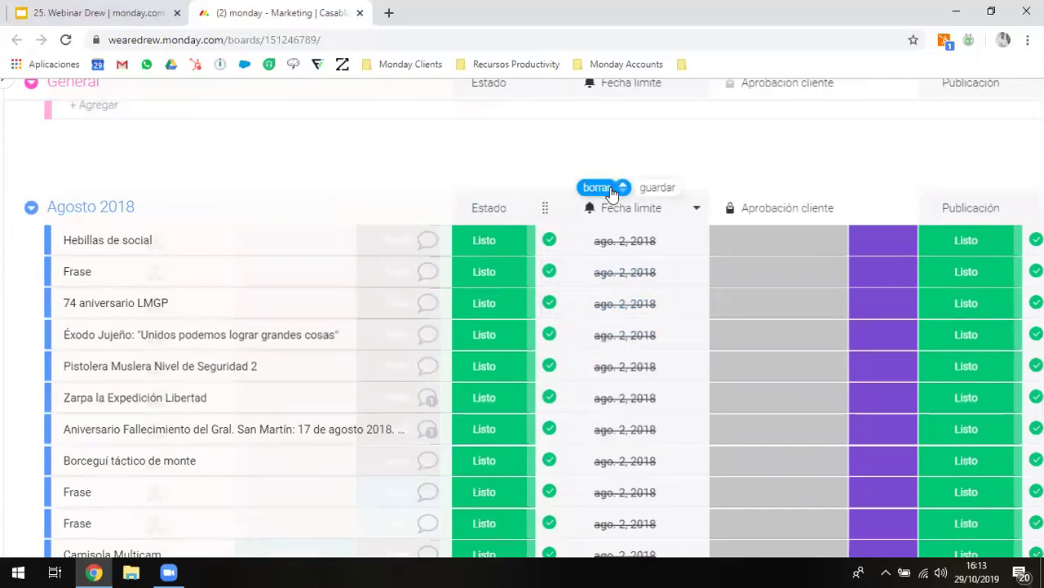
{"action": "scroll", "coordinate": [597, 167], "scroll_direction": "left", "scroll_amount": 7}
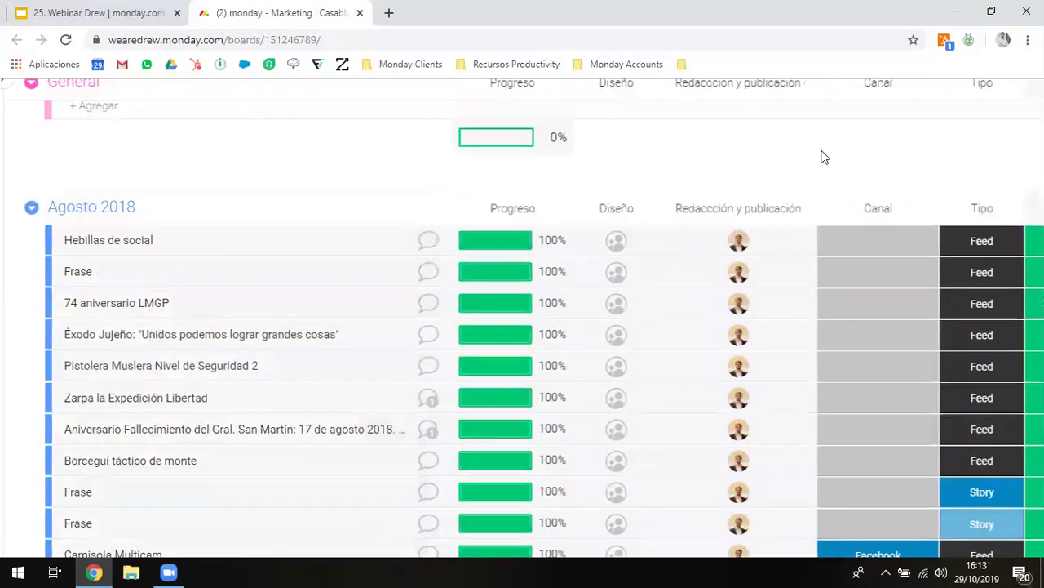
{"action": "scroll", "coordinate": [824, 157], "scroll_direction": "right", "scroll_amount": 3}
{"action": "scroll", "coordinate": [824, 158], "scroll_direction": "left", "scroll_amount": 3}
- Add a Clasificación column from the Centro de columnas directly after Redaccción y publicación
{"action": "mouse_move", "coordinate": [800, 208]}
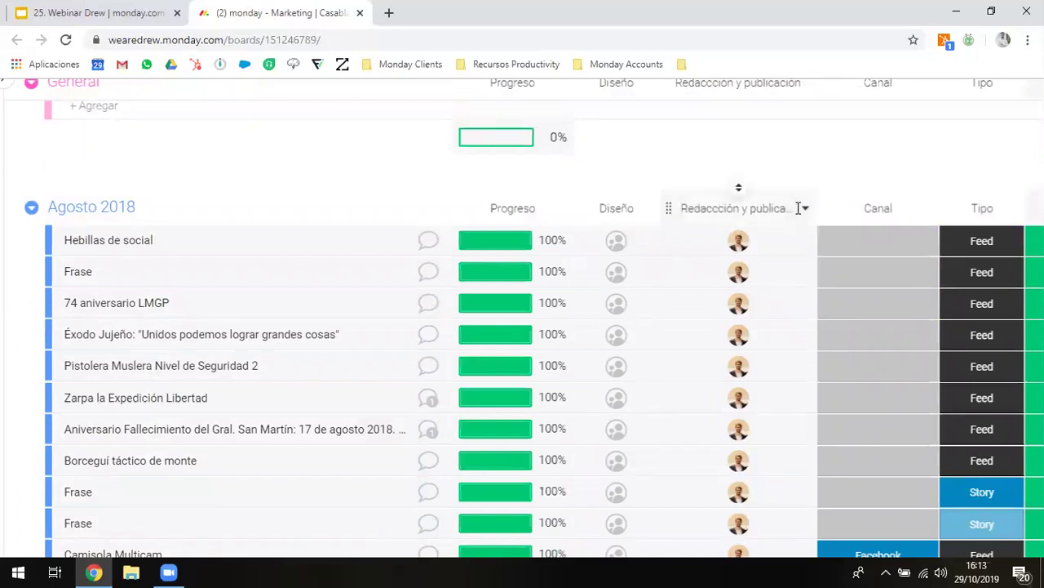
{"action": "left_click", "coordinate": [806, 210]}
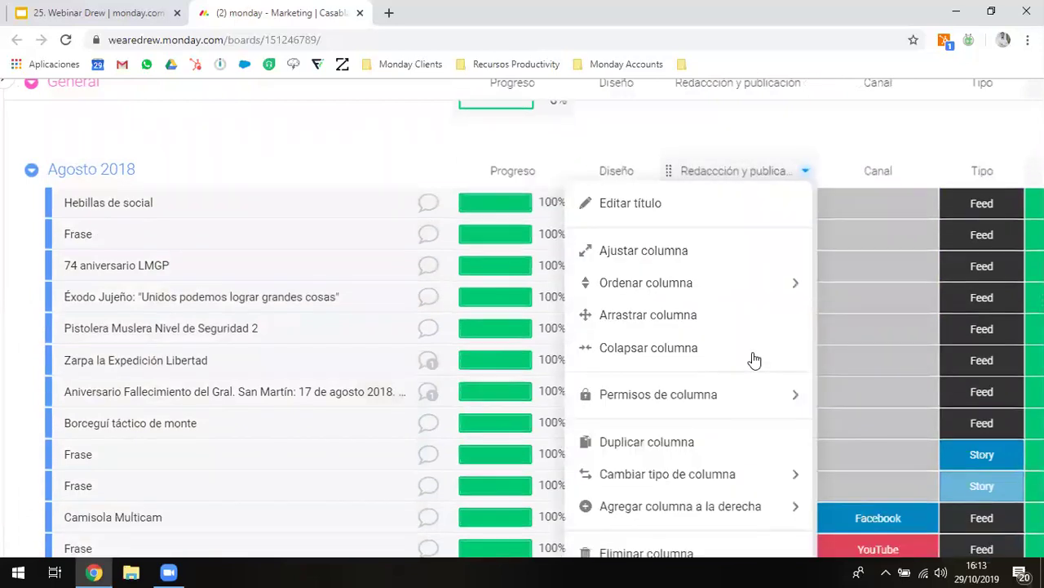
{"action": "scroll", "coordinate": [738, 369], "scroll_direction": "down", "scroll_amount": 2}
{"action": "mouse_move", "coordinate": [729, 371]}
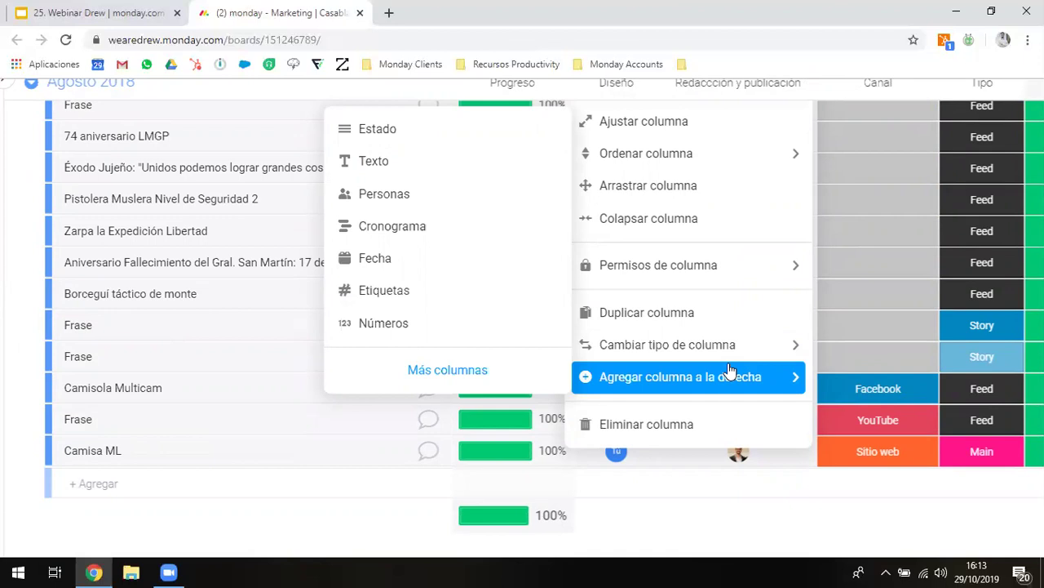
{"action": "left_click", "coordinate": [515, 370]}
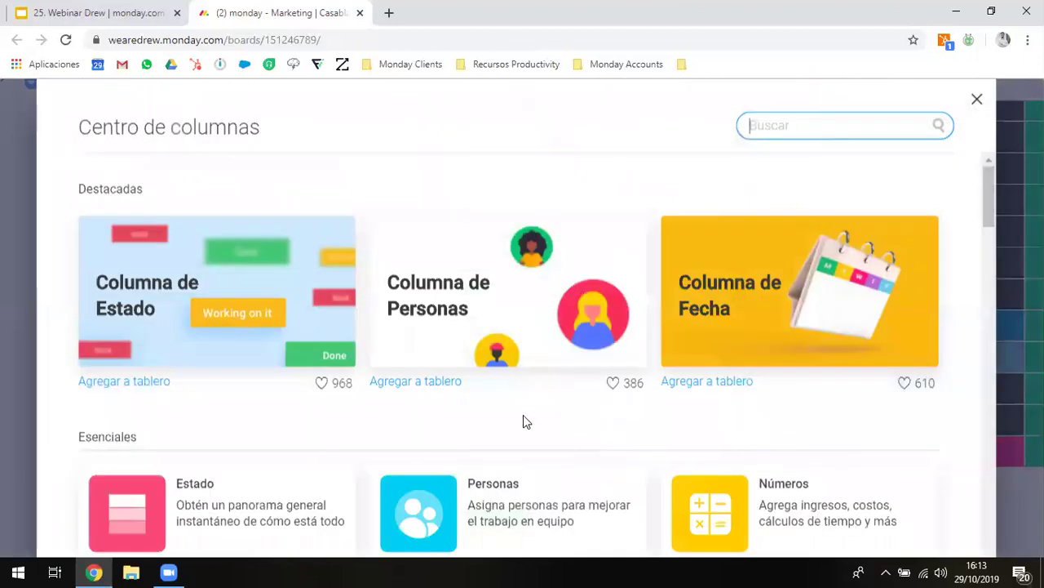
{"action": "scroll", "coordinate": [527, 435], "scroll_direction": "down", "scroll_amount": 4}
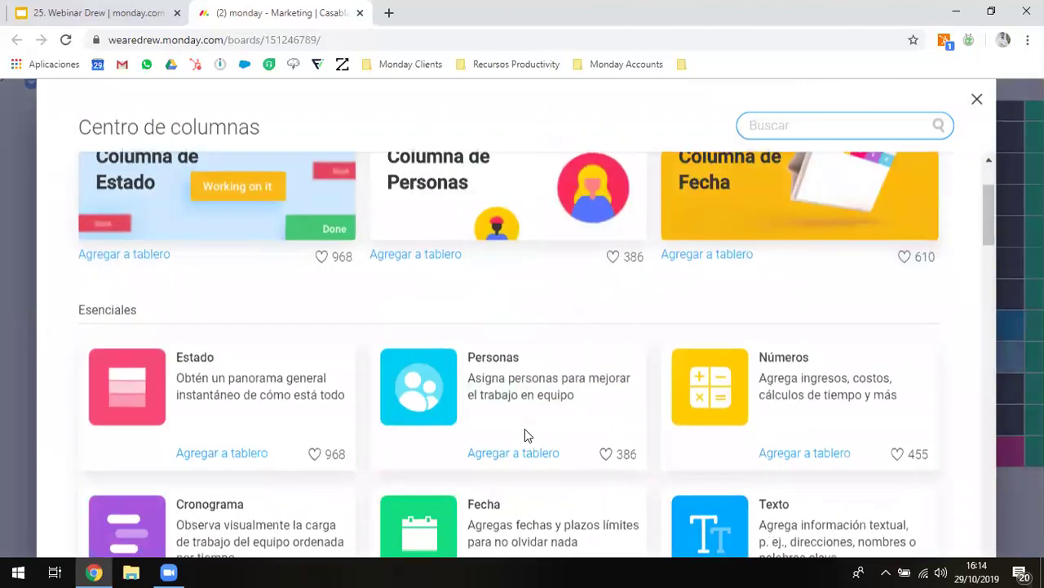
{"action": "scroll", "coordinate": [526, 437], "scroll_direction": "down", "scroll_amount": 6}
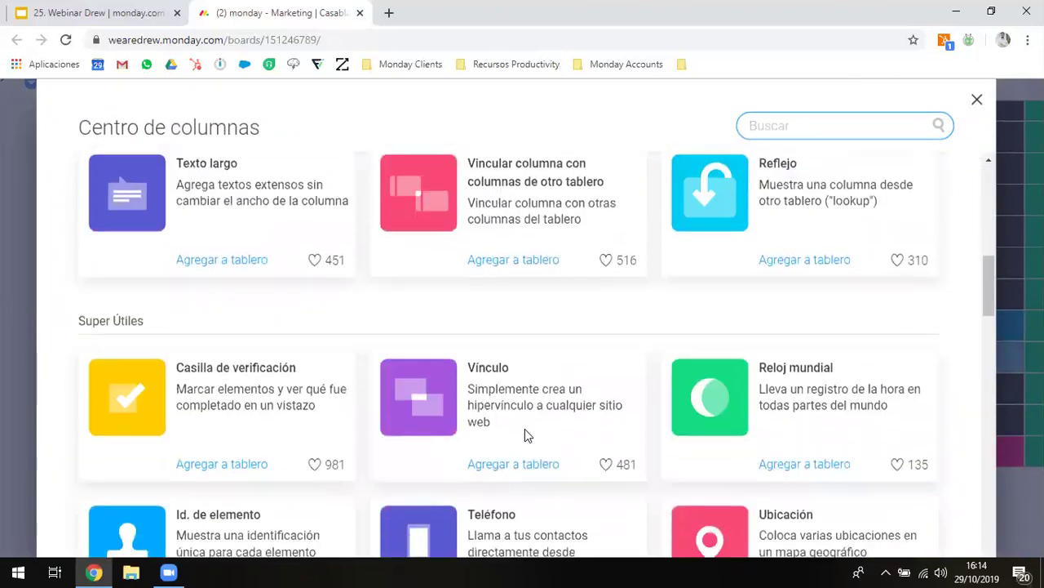
{"action": "scroll", "coordinate": [527, 436], "scroll_direction": "down", "scroll_amount": 7}
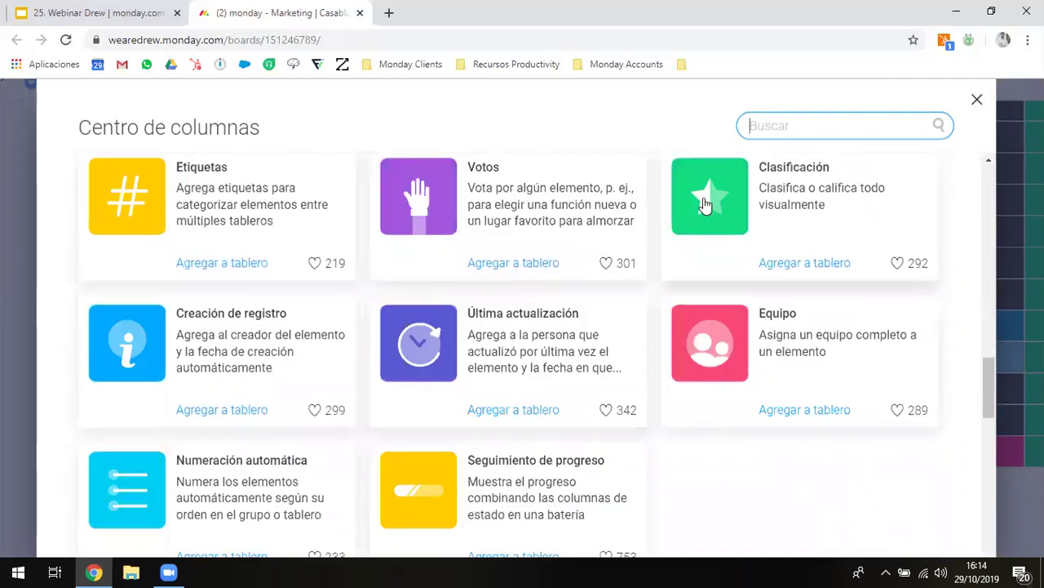
{"action": "left_click", "coordinate": [706, 204]}
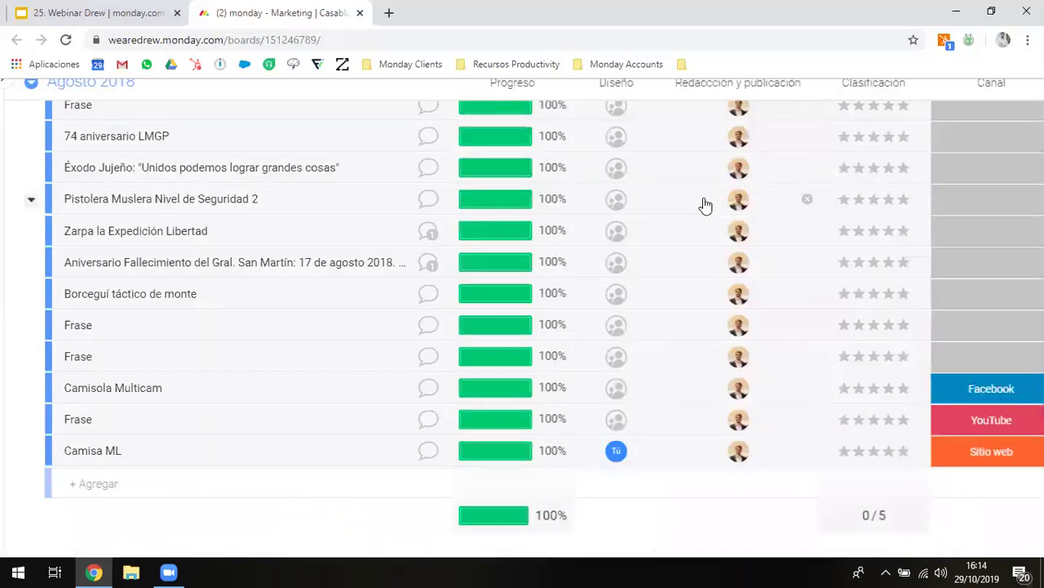
- Rename the Clasificación column to Prioridad
{"action": "scroll", "coordinate": [706, 205], "scroll_direction": "up", "scroll_amount": 2}
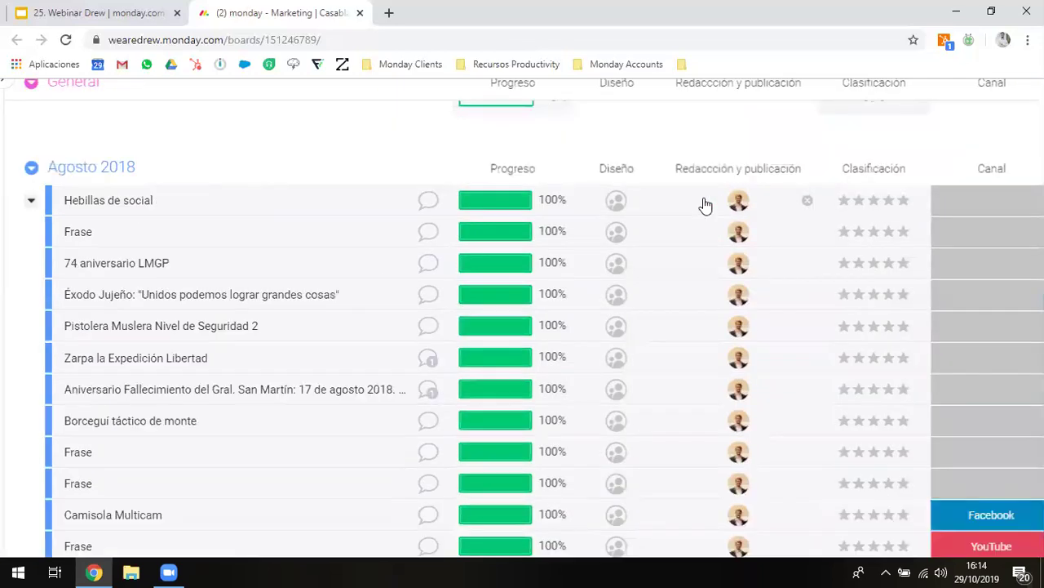
{"action": "left_click", "coordinate": [876, 166]}
{"action": "type", "text": "Prio"}
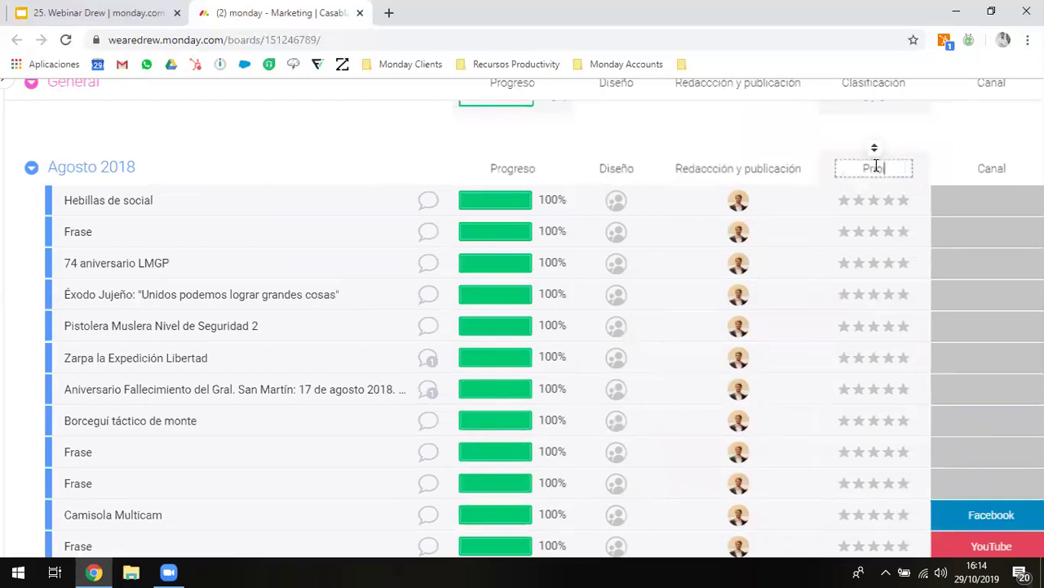
{"action": "type", "text": "rid"}
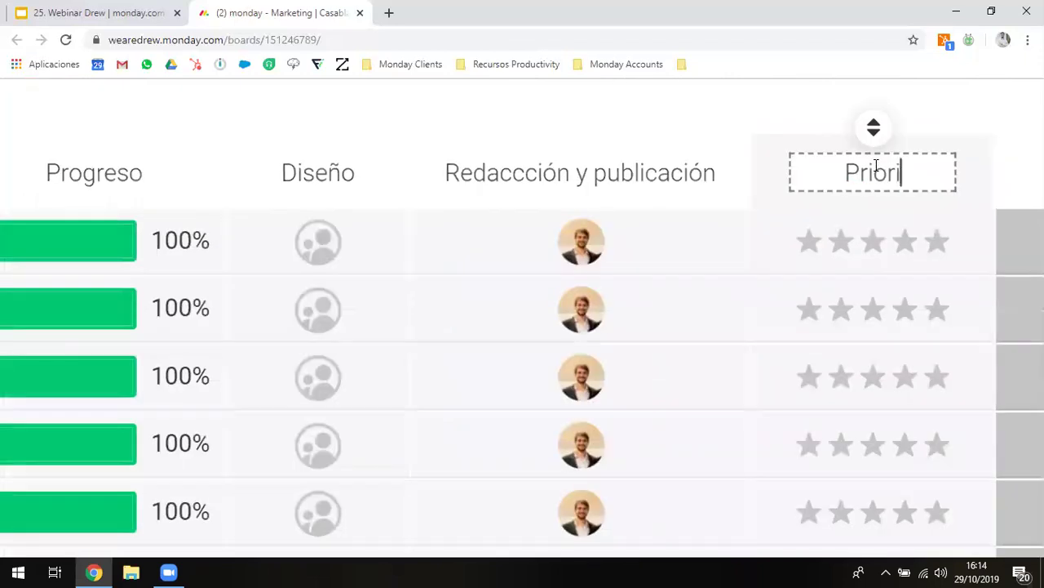
{"action": "type", "text": "ad"}
{"action": "key", "text": "Return"}
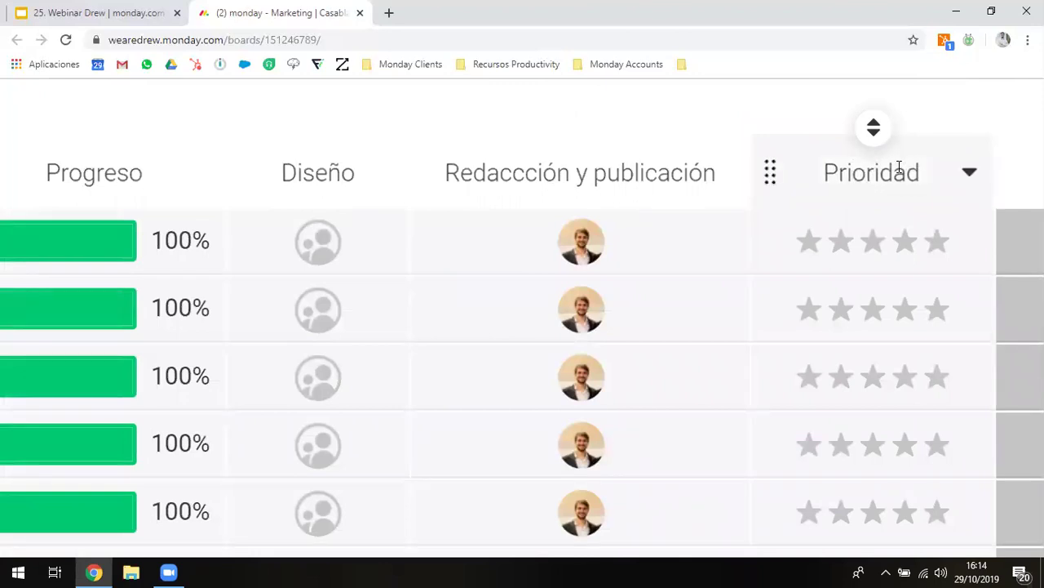
- Restrict who can edit the Prioridad column, keeping the listed people as its allowed editors
{"action": "scroll", "coordinate": [844, 168], "scroll_direction": "right", "scroll_amount": 1}
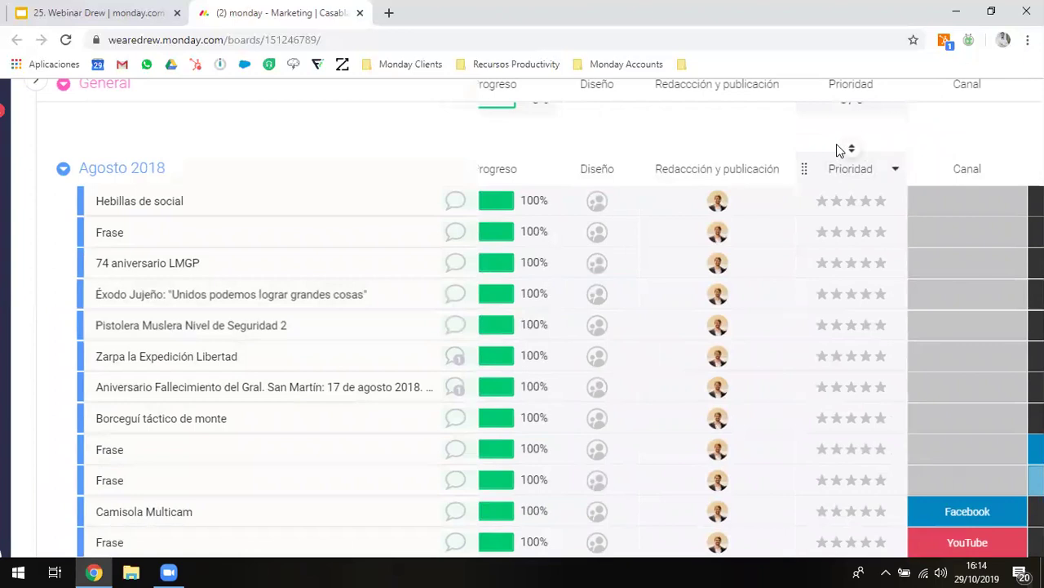
{"action": "scroll", "coordinate": [835, 152], "scroll_direction": "up", "scroll_amount": 2}
{"action": "scroll", "coordinate": [838, 147], "scroll_direction": "up", "scroll_amount": 2}
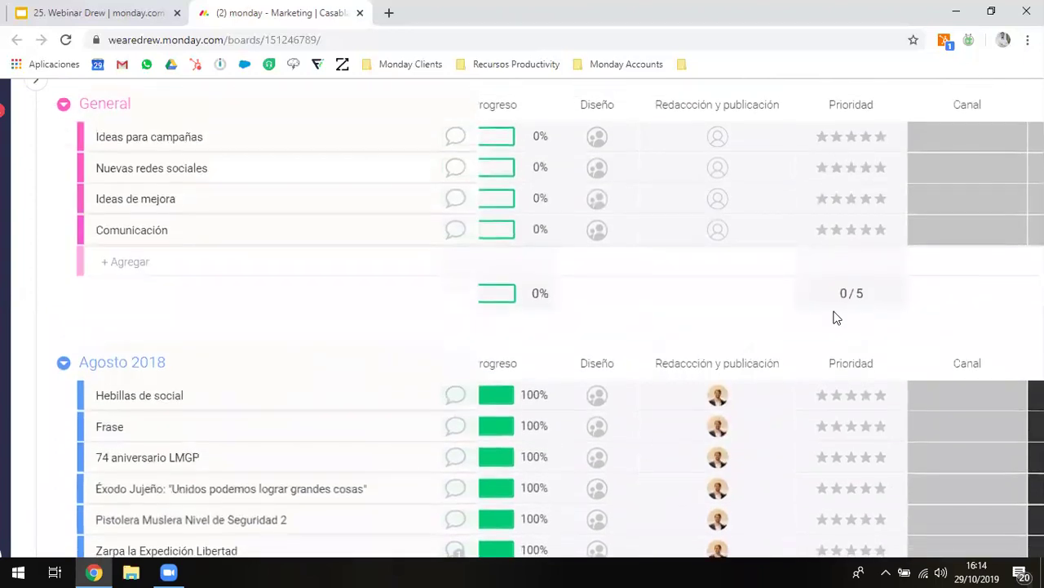
{"action": "scroll", "coordinate": [835, 315], "scroll_direction": "down", "scroll_amount": 2}
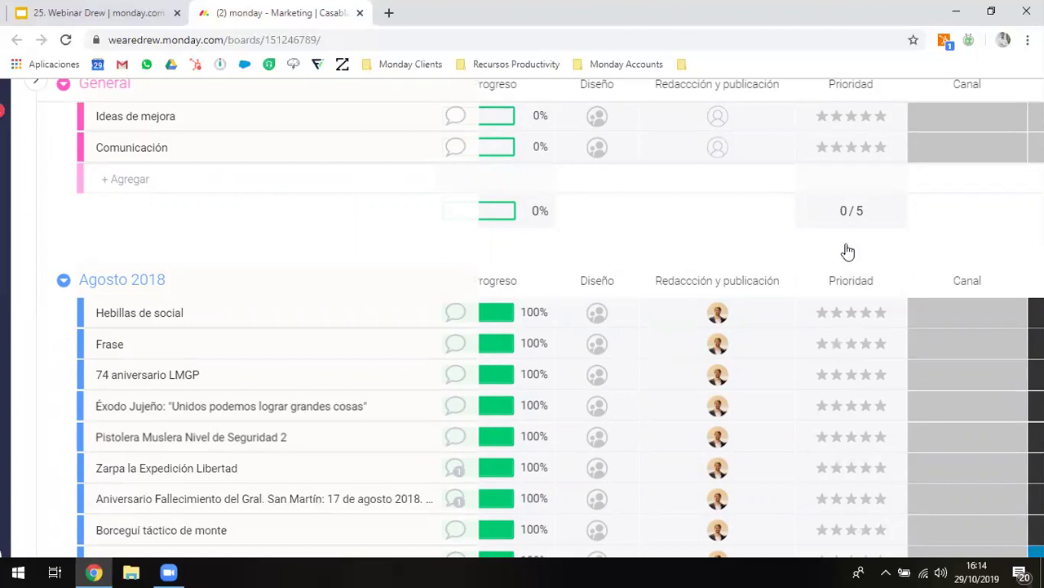
{"action": "scroll", "coordinate": [848, 252], "scroll_direction": "down", "scroll_amount": 1}
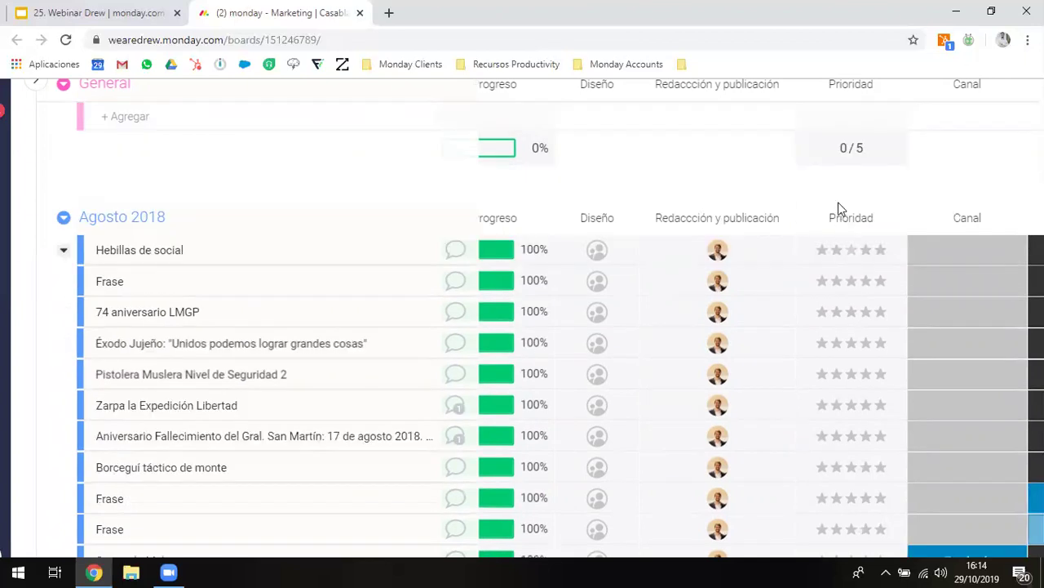
{"action": "left_click", "coordinate": [895, 219]}
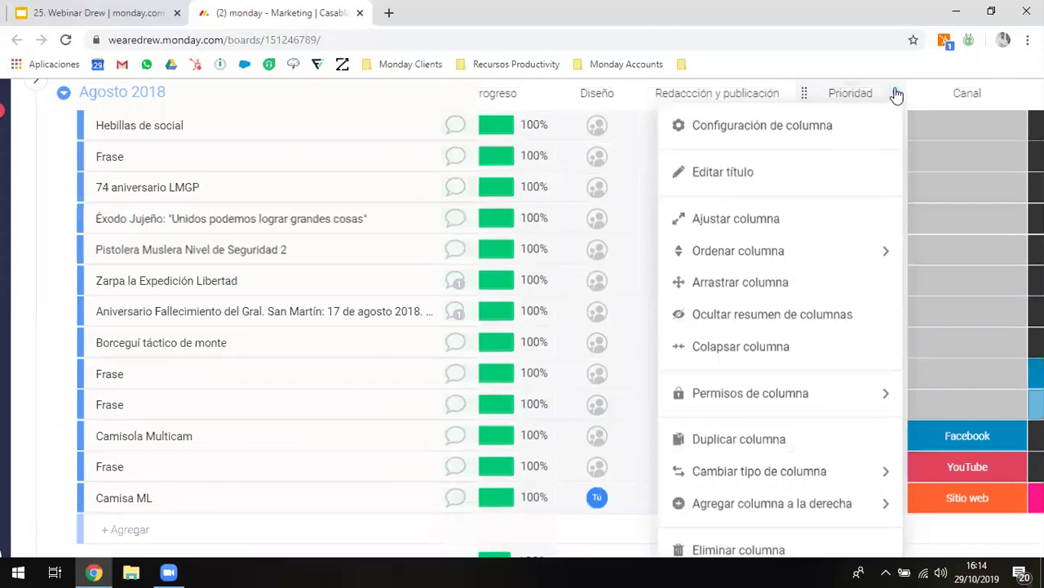
{"action": "mouse_move", "coordinate": [787, 396]}
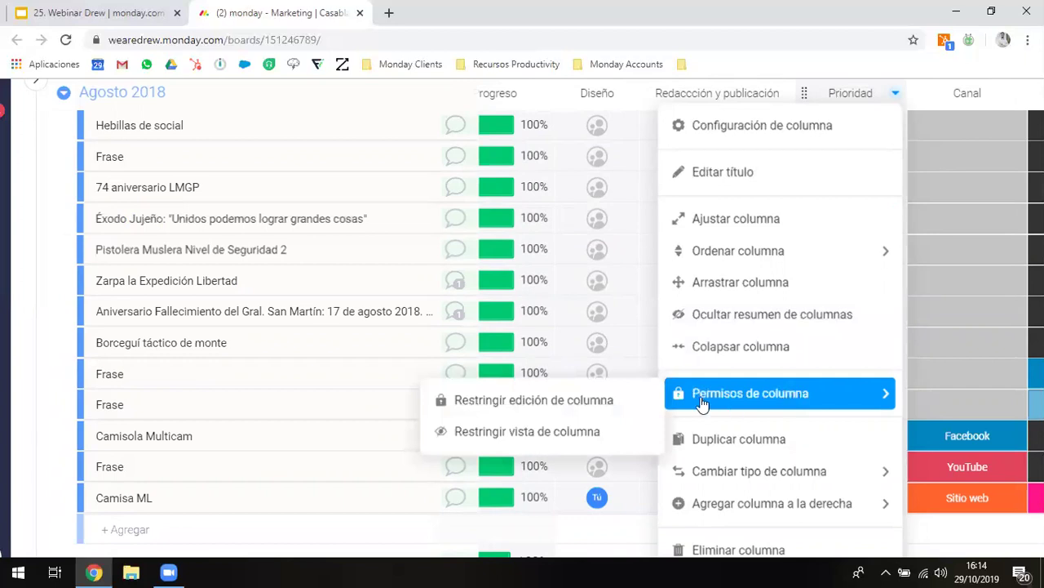
{"action": "left_click", "coordinate": [619, 401]}
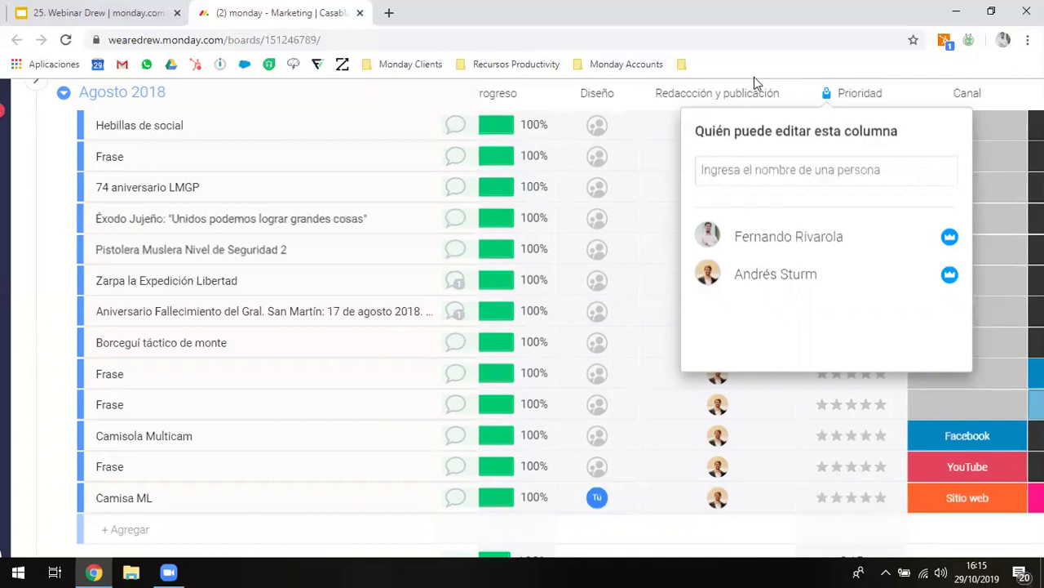
{"action": "left_click", "coordinate": [505, 519]}
- Rate Hebillas de social and 74 aniversario LMGP five stars, Éxodo Jujeño three and the first Frase two, and sort by Prioridad, highest first
{"action": "scroll", "coordinate": [870, 205], "scroll_direction": "up", "scroll_amount": 2}
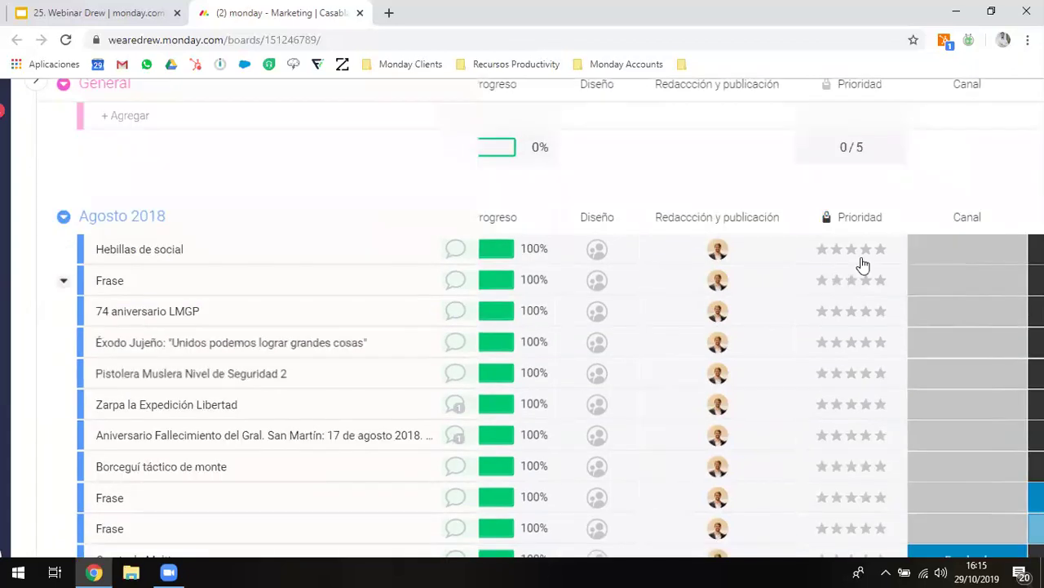
{"action": "left_click", "coordinate": [877, 256]}
{"action": "left_click", "coordinate": [839, 279]}
{"action": "left_click", "coordinate": [880, 318]}
{"action": "left_click", "coordinate": [851, 346]}
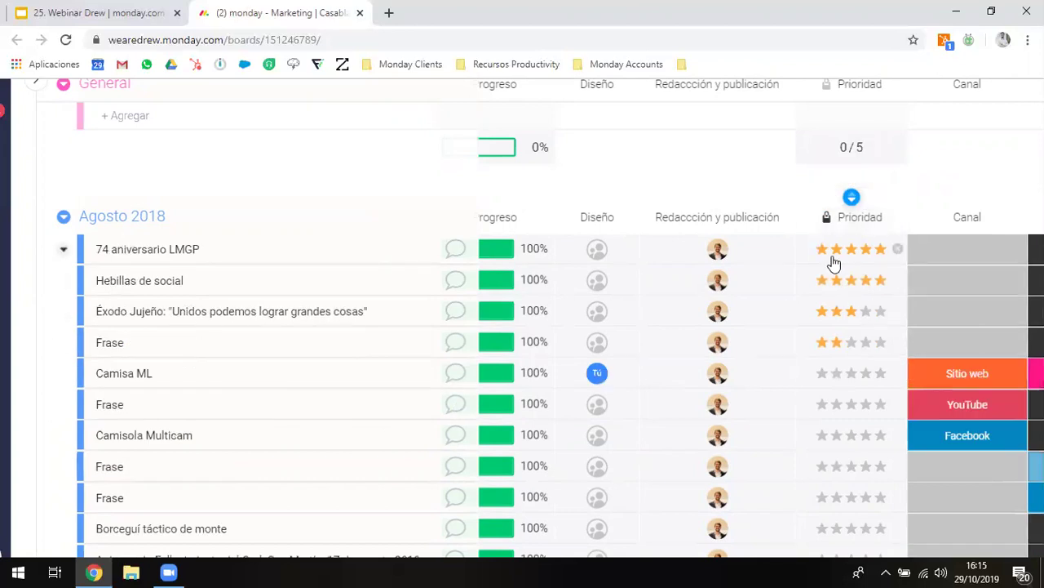
- Examine the columns from Canal to Aprobación cliente, including the approval labels offered for 74 aniversario LMGP
{"action": "scroll", "coordinate": [945, 261], "scroll_direction": "right", "scroll_amount": 3}
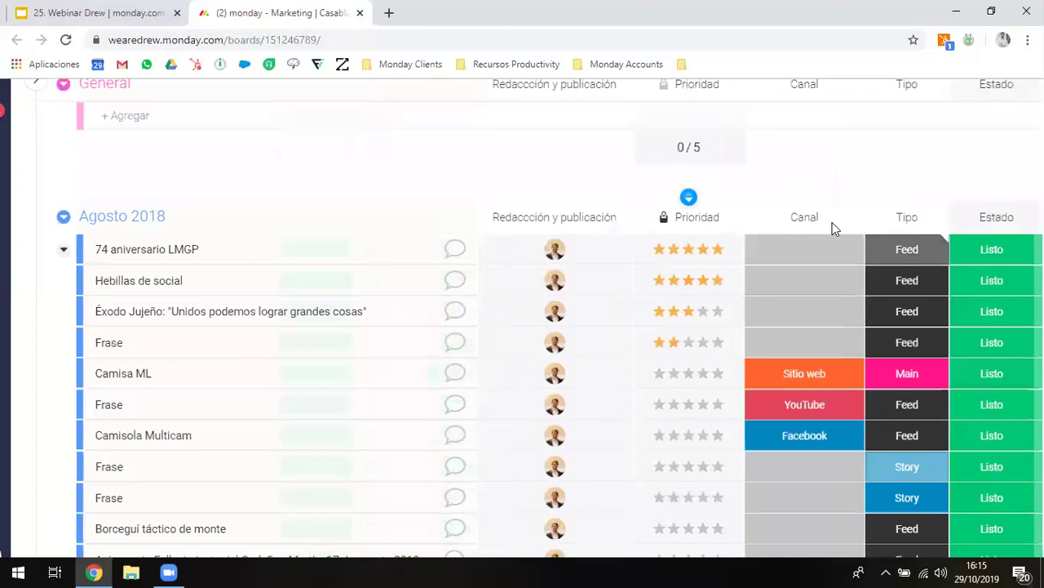
{"action": "scroll", "coordinate": [844, 306], "scroll_direction": "right", "scroll_amount": 3}
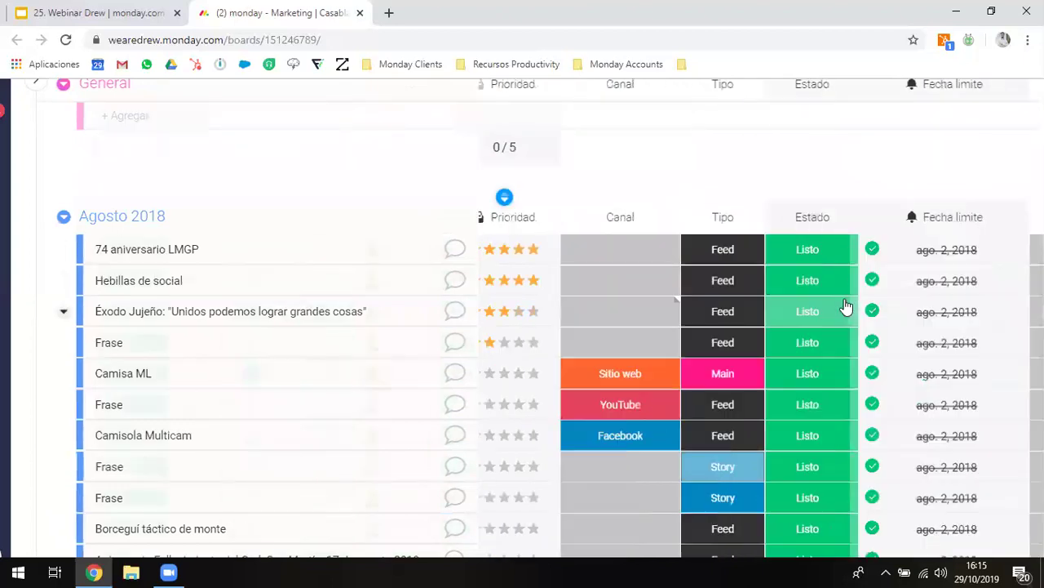
{"action": "scroll", "coordinate": [828, 334], "scroll_direction": "right", "scroll_amount": 2}
{"action": "scroll", "coordinate": [827, 334], "scroll_direction": "down", "scroll_amount": 1}
{"action": "scroll", "coordinate": [851, 303], "scroll_direction": "right", "scroll_amount": 2}
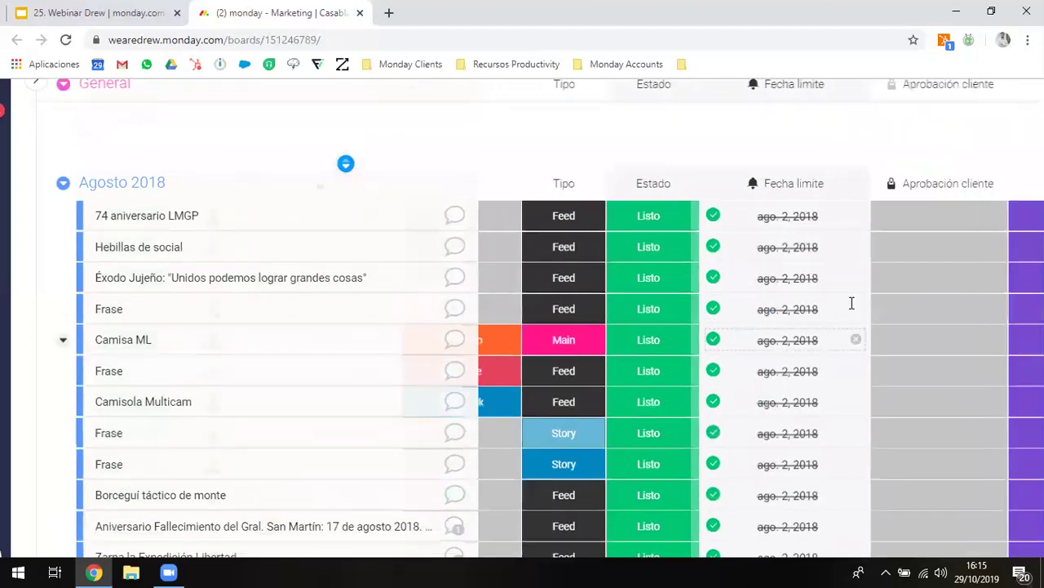
{"action": "scroll", "coordinate": [816, 291], "scroll_direction": "right", "scroll_amount": 3}
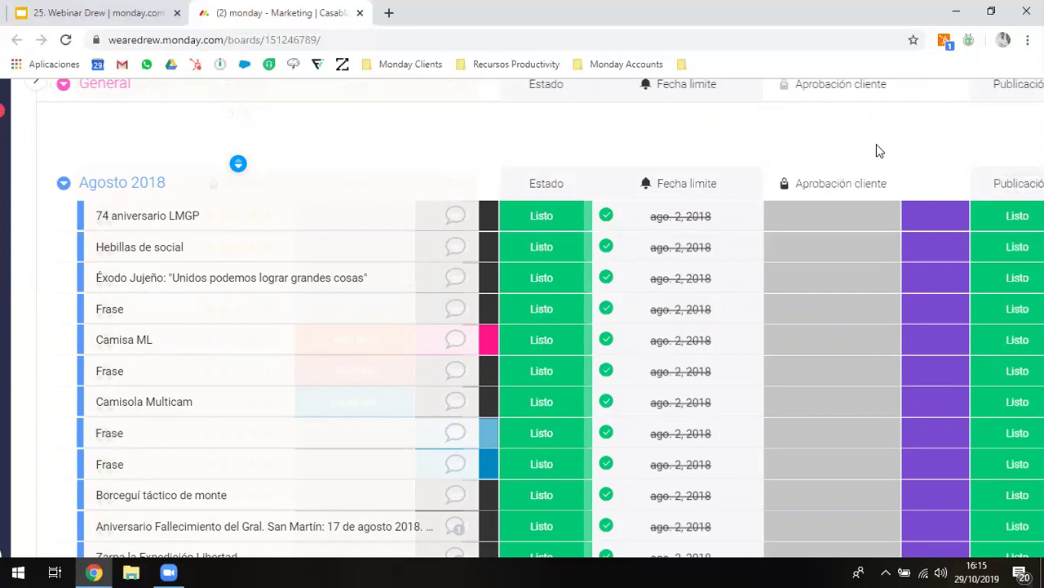
{"action": "scroll", "coordinate": [693, 163], "scroll_direction": "left", "scroll_amount": 2}
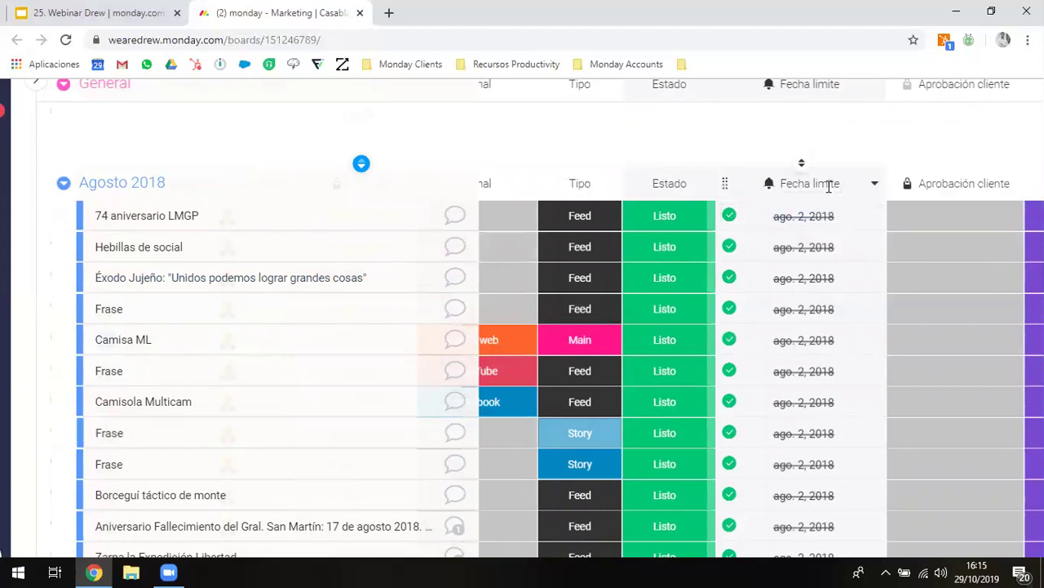
{"action": "scroll", "coordinate": [956, 141], "scroll_direction": "right", "scroll_amount": 1}
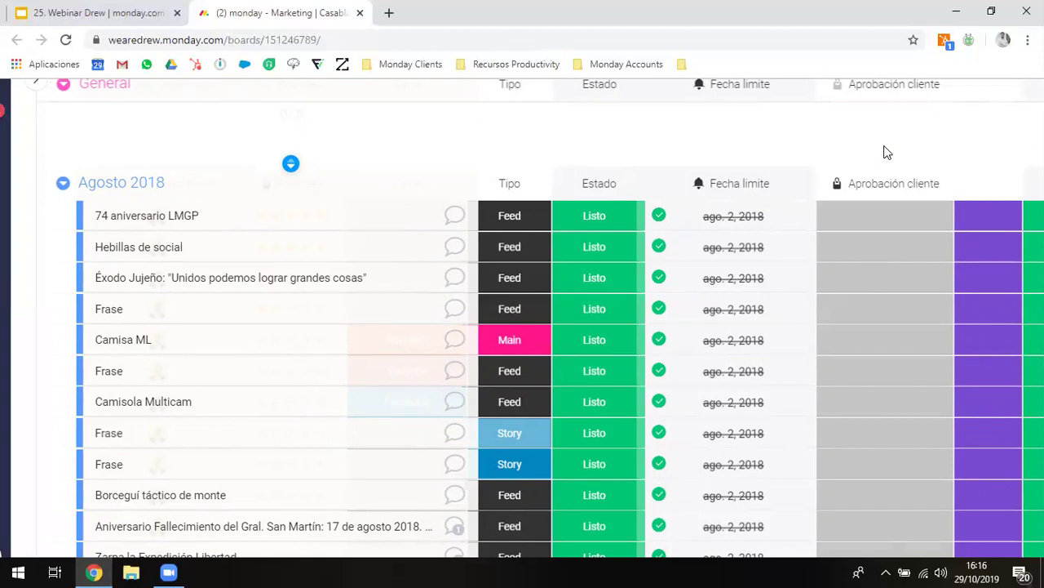
{"action": "mouse_move", "coordinate": [891, 166]}
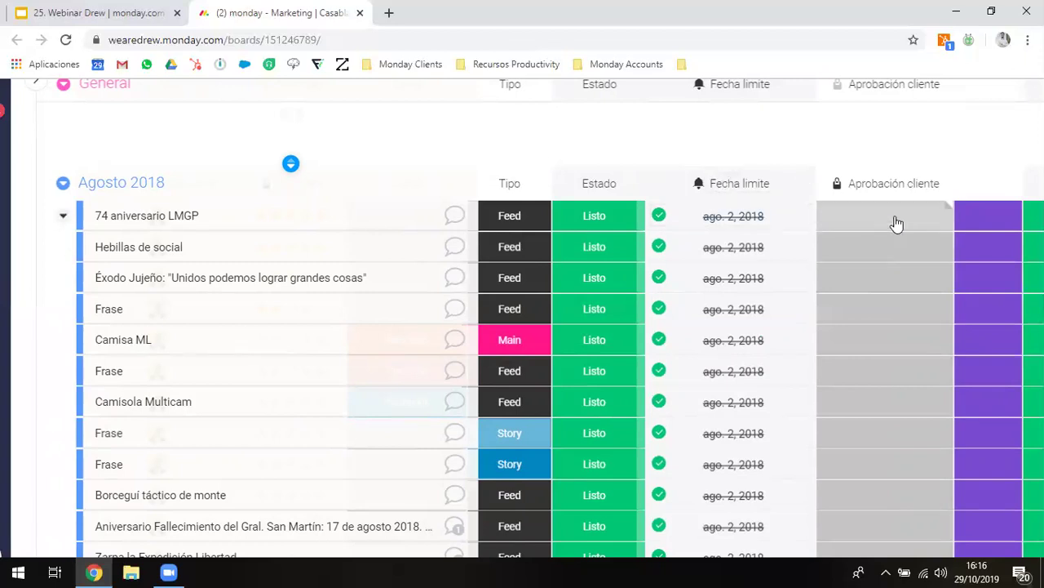
{"action": "left_click", "coordinate": [897, 224]}
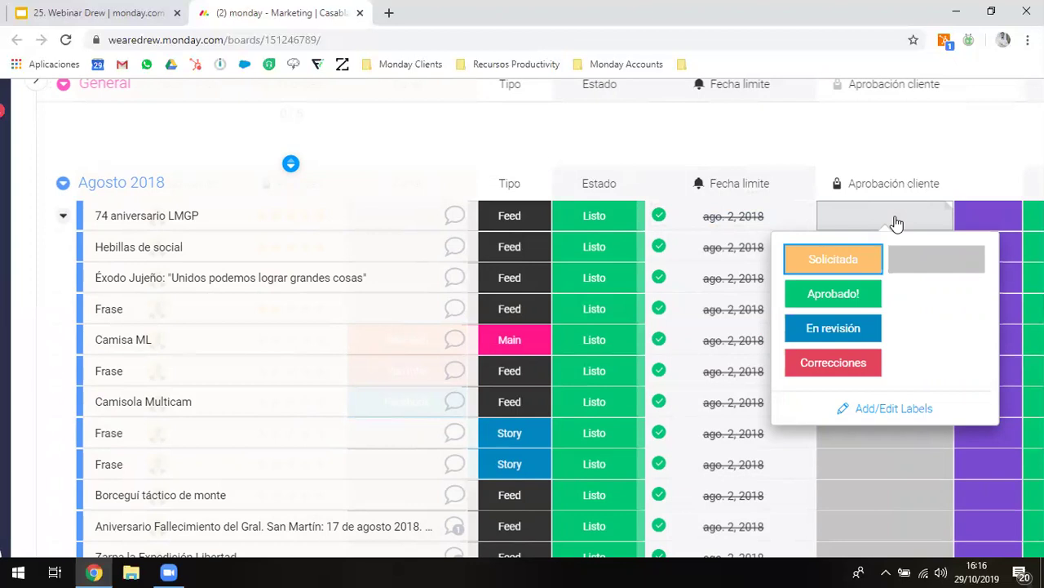
{"action": "left_click", "coordinate": [703, 148]}
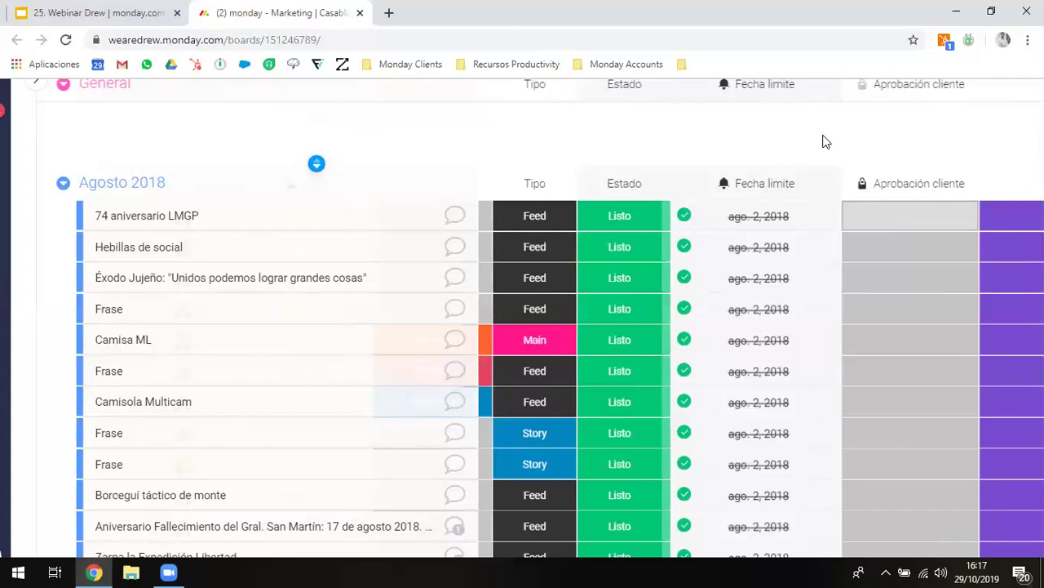
- Find the Archivo column type in the Centro de columnas with "arc" and add it directly after Estado
{"action": "scroll", "coordinate": [914, 181], "scroll_direction": "right", "scroll_amount": 1}
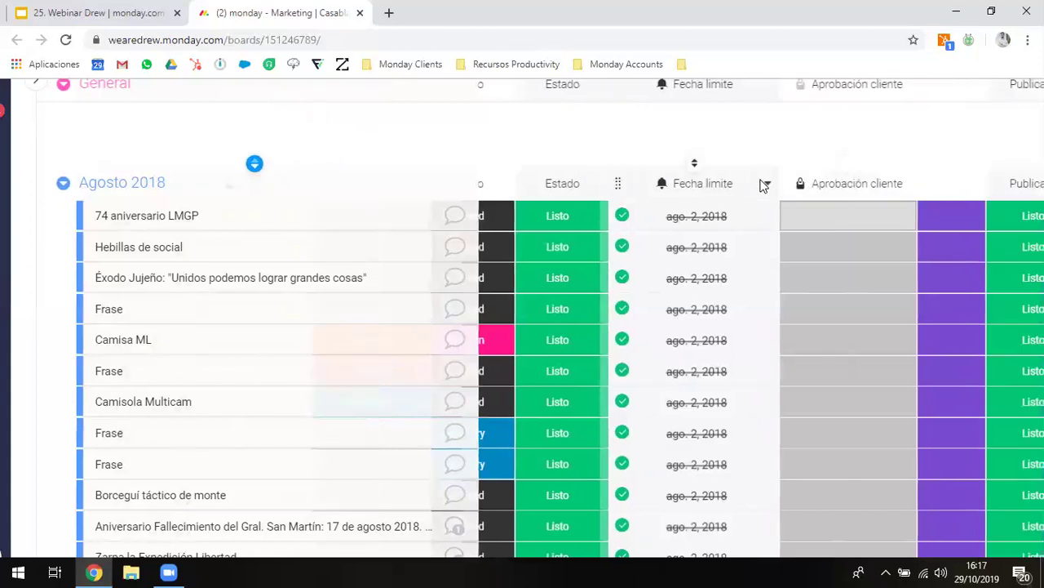
{"action": "scroll", "coordinate": [761, 179], "scroll_direction": "down", "scroll_amount": 1}
{"action": "scroll", "coordinate": [671, 173], "scroll_direction": "left", "scroll_amount": 2}
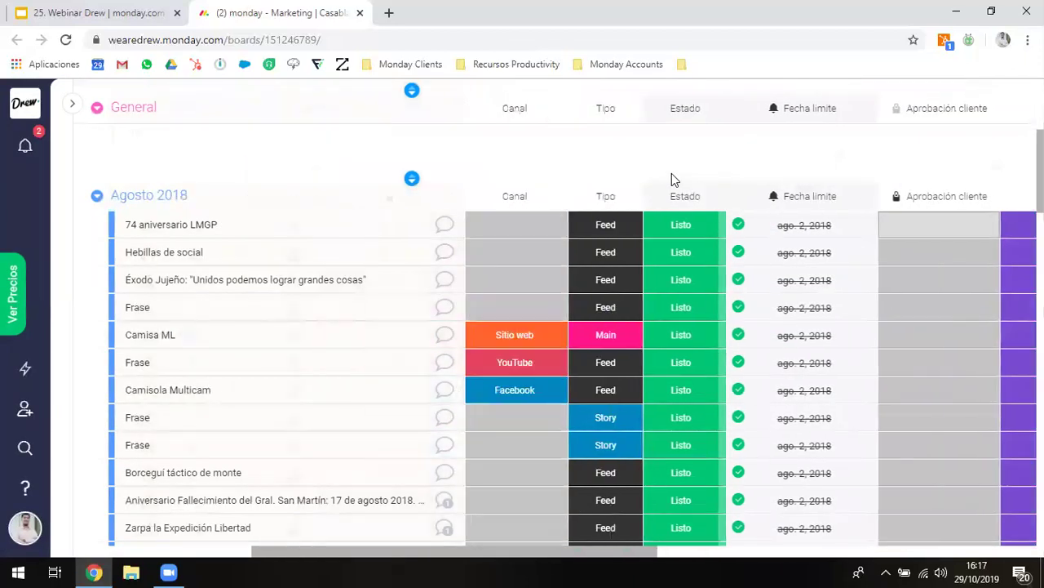
{"action": "scroll", "coordinate": [672, 173], "scroll_direction": "left", "scroll_amount": 5}
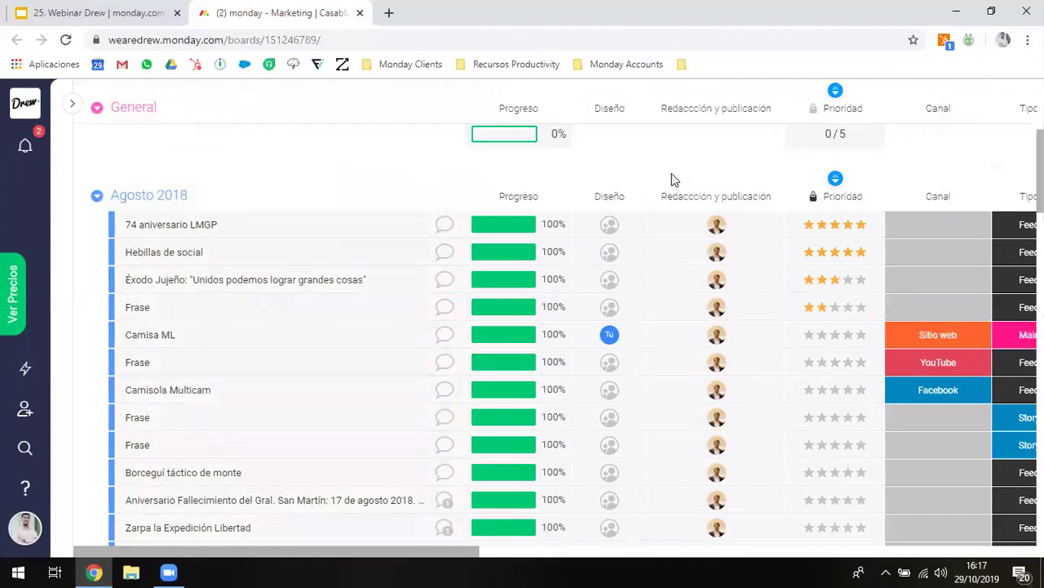
{"action": "scroll", "coordinate": [672, 173], "scroll_direction": "right", "scroll_amount": 3}
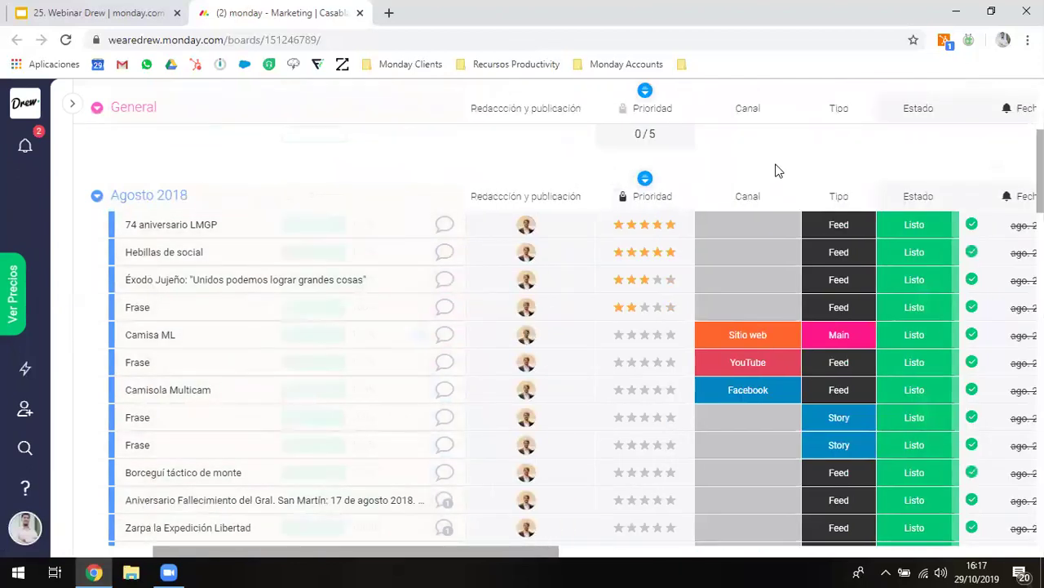
{"action": "scroll", "coordinate": [777, 170], "scroll_direction": "right", "scroll_amount": 5}
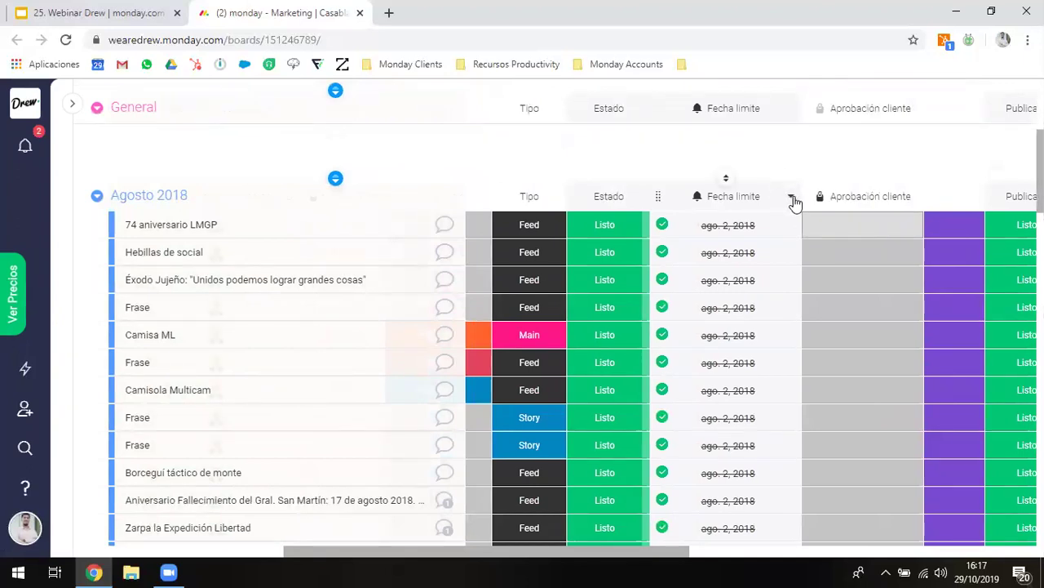
{"action": "left_click", "coordinate": [644, 199]}
{"action": "mouse_move", "coordinate": [519, 485]}
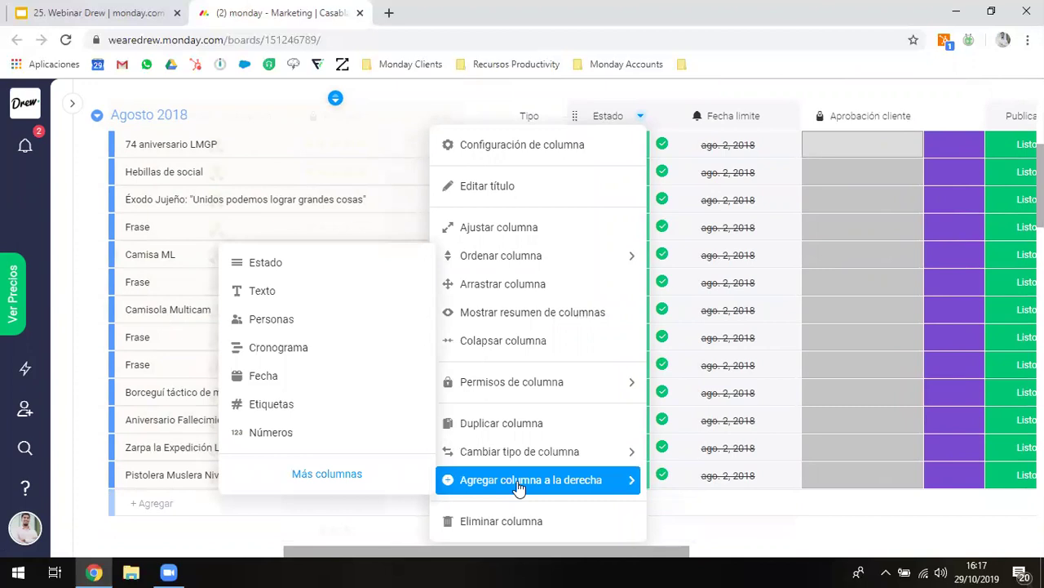
{"action": "left_click", "coordinate": [382, 475]}
{"action": "type", "text": "arc"}
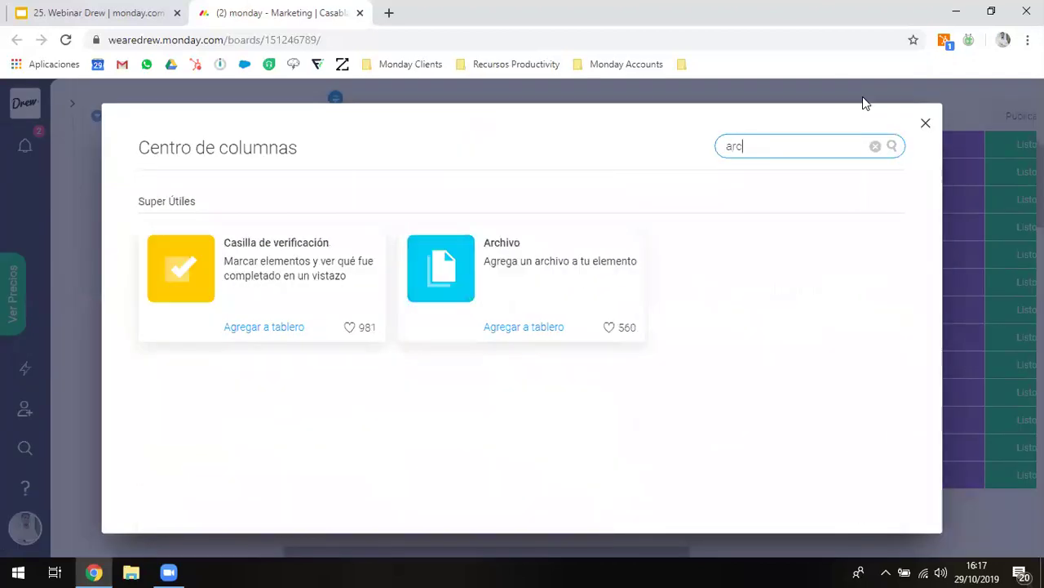
{"action": "left_click", "coordinate": [485, 264]}
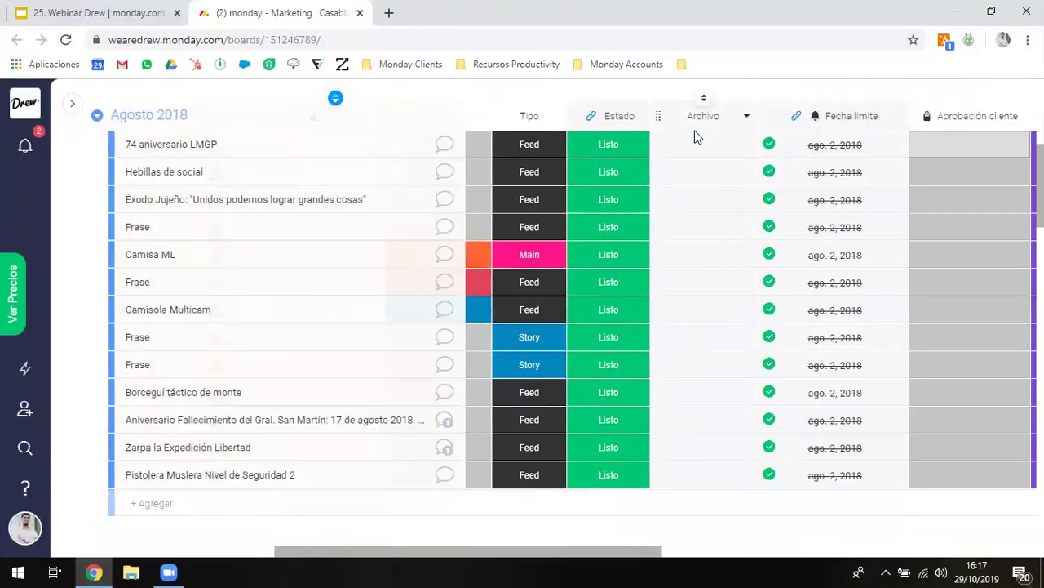
- Attach logo drew.png from the computer's Descargas folder to the Archivo cell of 74 aniversario LMGP
{"action": "scroll", "coordinate": [629, 168], "scroll_direction": "up", "scroll_amount": 1}
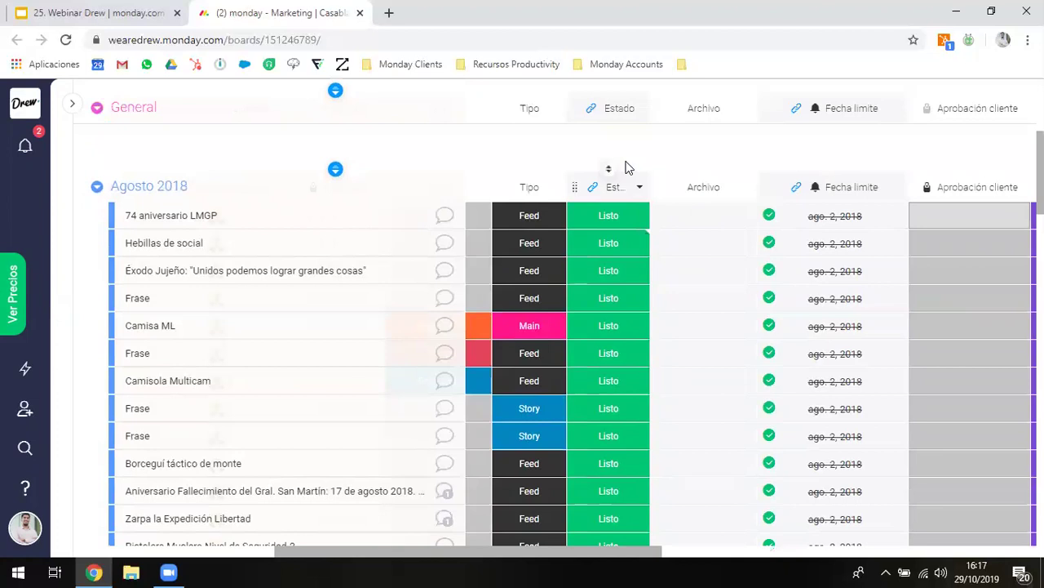
{"action": "left_click", "coordinate": [669, 219]}
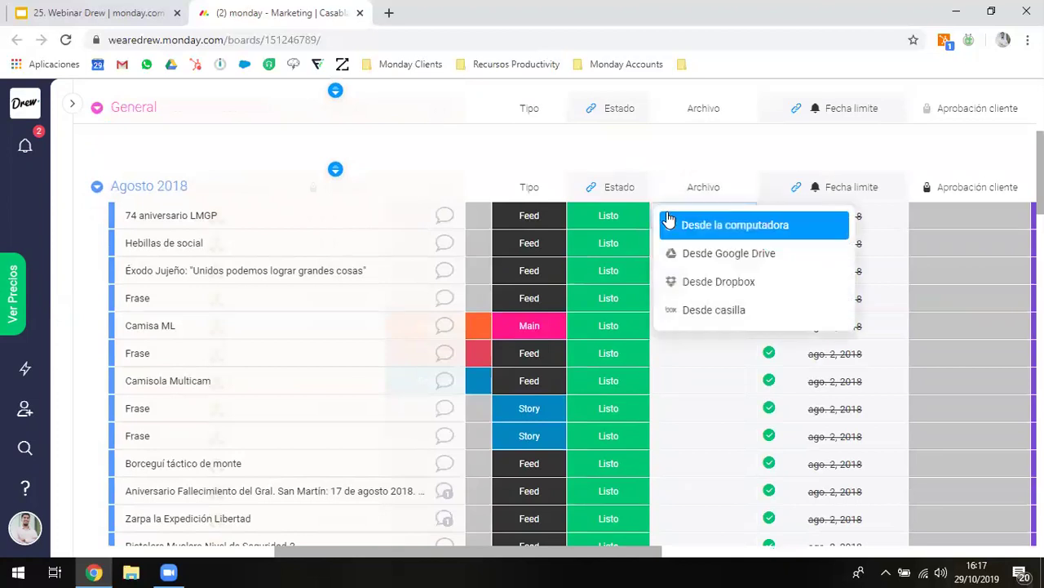
{"action": "left_click", "coordinate": [674, 225]}
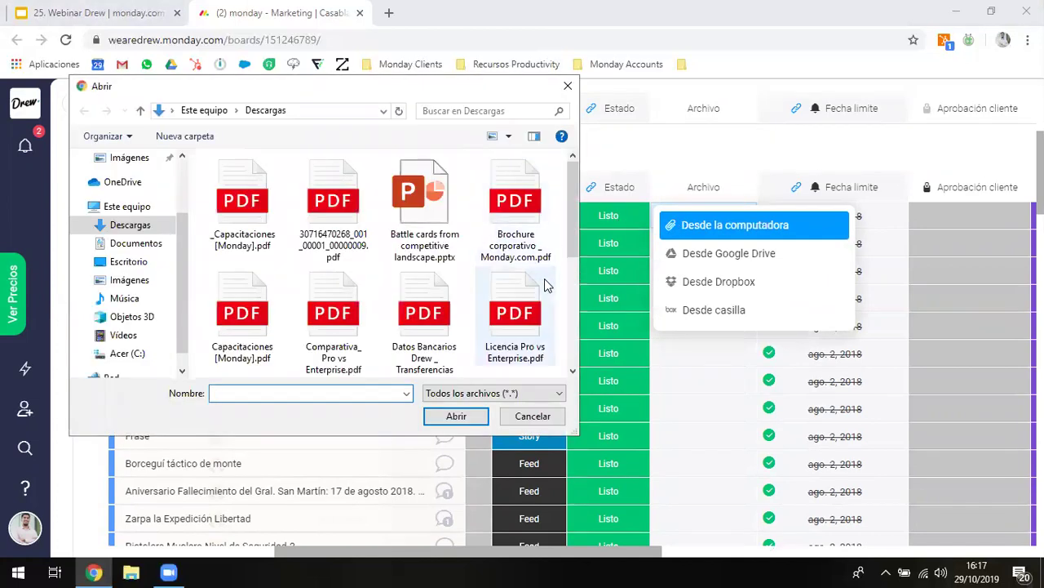
{"action": "scroll", "coordinate": [555, 269], "scroll_direction": "down", "scroll_amount": 1}
{"action": "scroll", "coordinate": [571, 277], "scroll_direction": "down", "scroll_amount": 3}
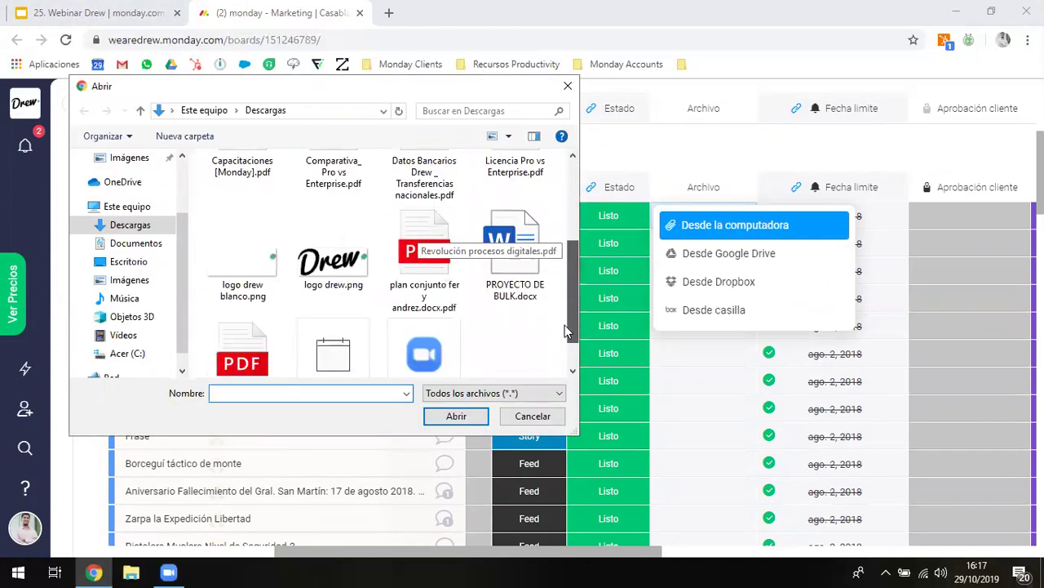
{"action": "double_click", "coordinate": [329, 220]}
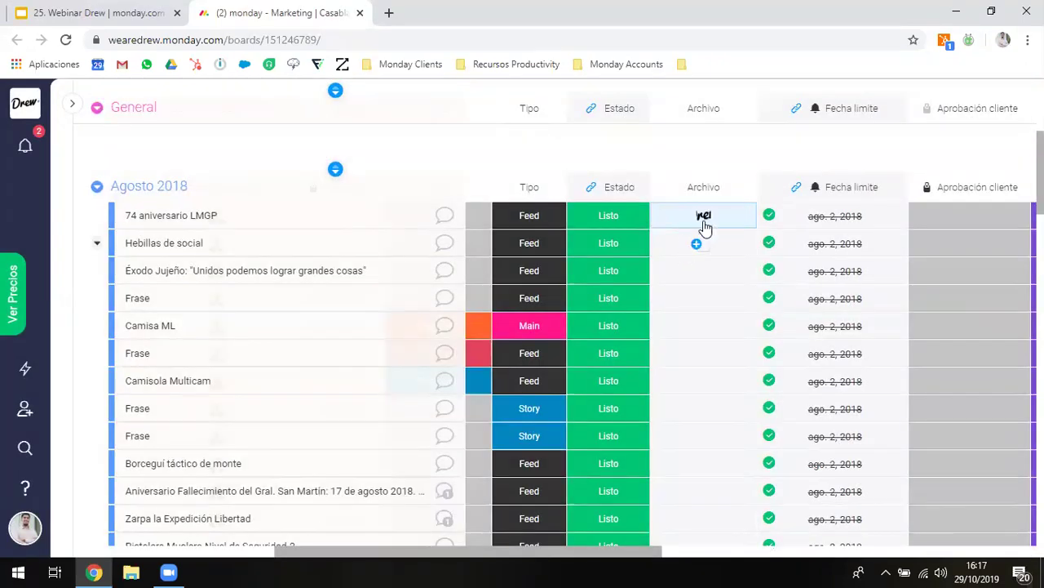
- Preview the file attached to 74 aniversario LMGP and attach logo drew blanco.png from the computer to the Archivo cell of Hebillas de social
{"action": "left_click", "coordinate": [706, 216]}
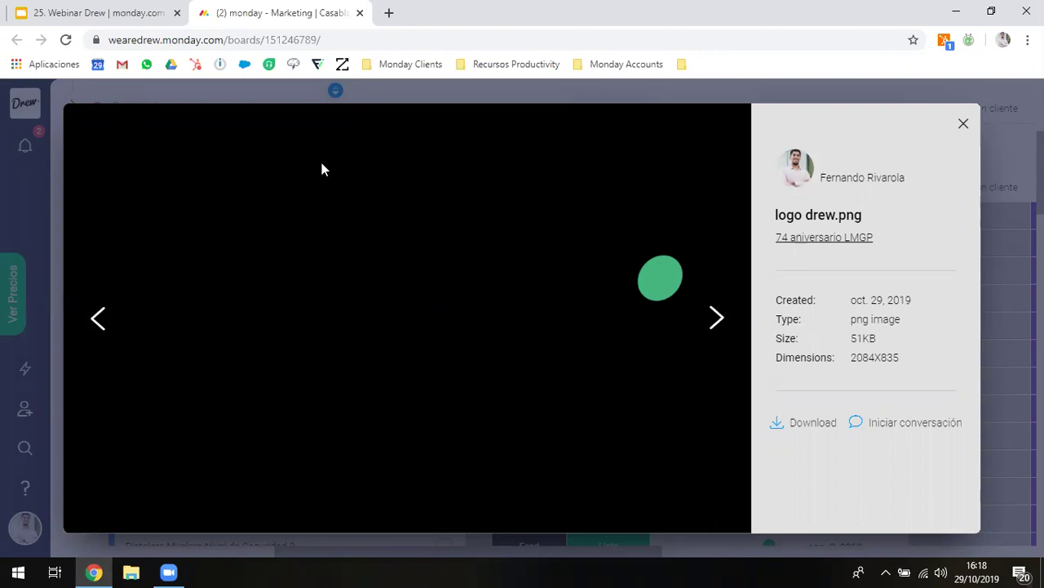
{"action": "left_click", "coordinate": [964, 124]}
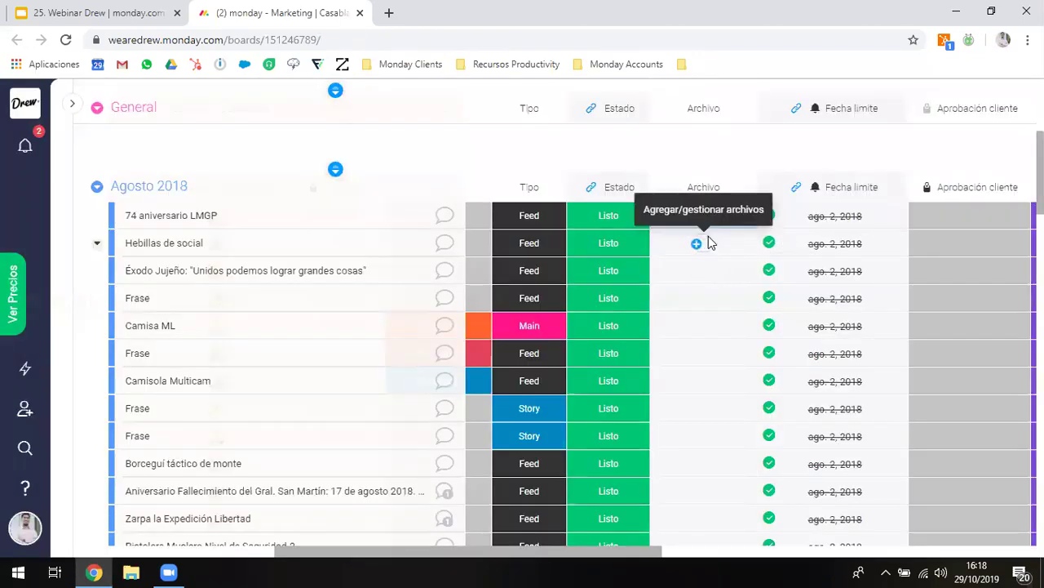
{"action": "left_click", "coordinate": [706, 242]}
{"action": "left_click", "coordinate": [680, 252]}
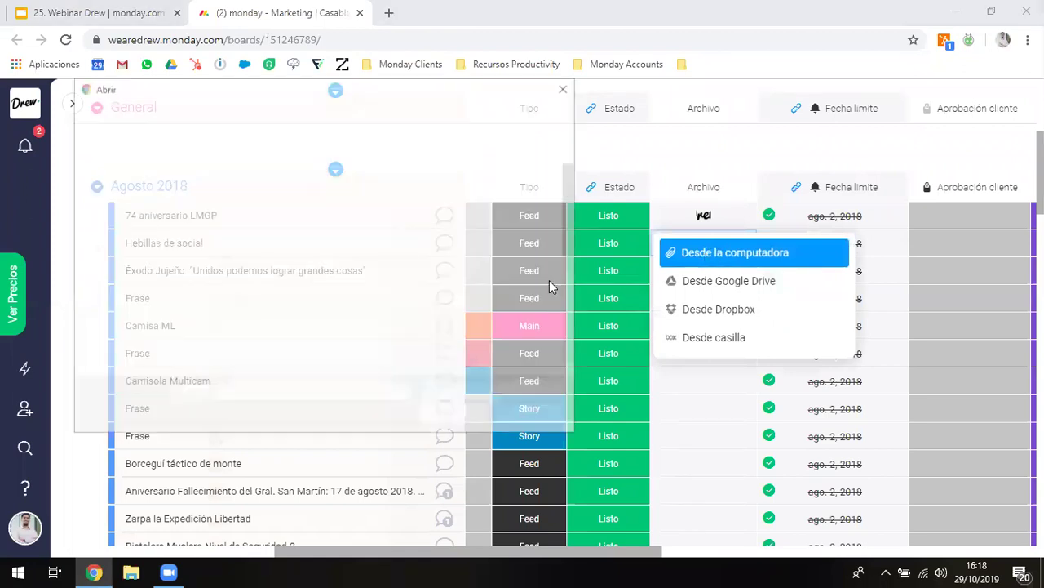
{"action": "scroll", "coordinate": [378, 261], "scroll_direction": "down", "scroll_amount": 3}
{"action": "left_click", "coordinate": [254, 228]}
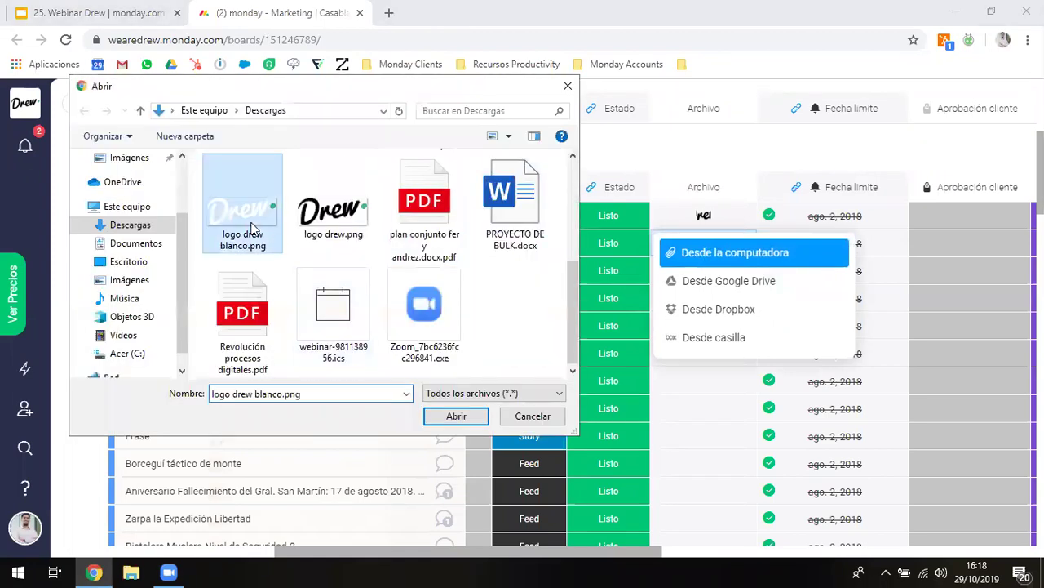
{"action": "double_click", "coordinate": [253, 228]}
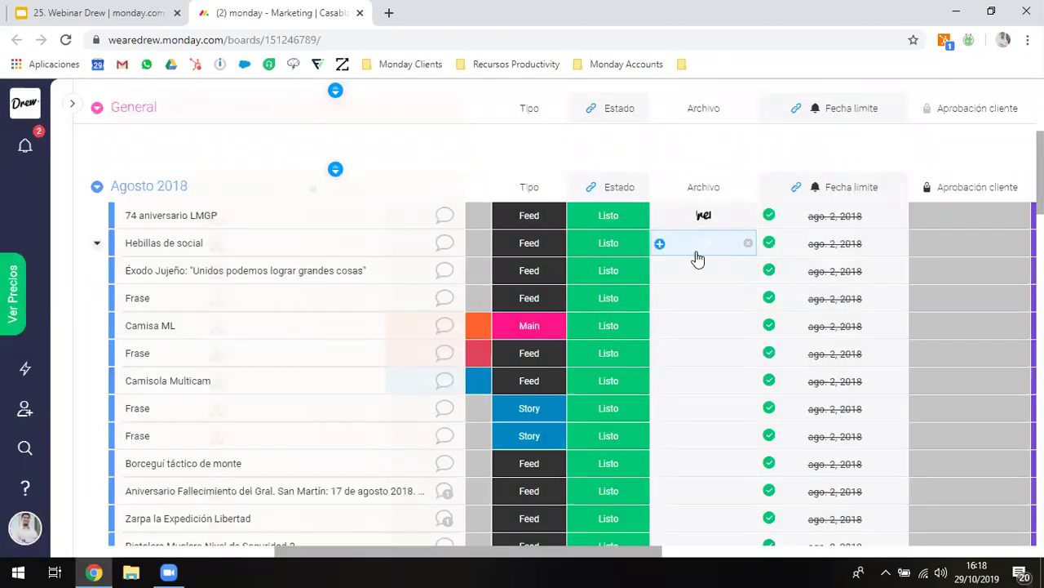
- Preview logo drew blanco.png from the Archivo cell of Hebillas de social and close the preview
{"action": "left_click", "coordinate": [698, 257]}
{"action": "left_click", "coordinate": [670, 169]}
{"action": "left_click", "coordinate": [703, 248]}
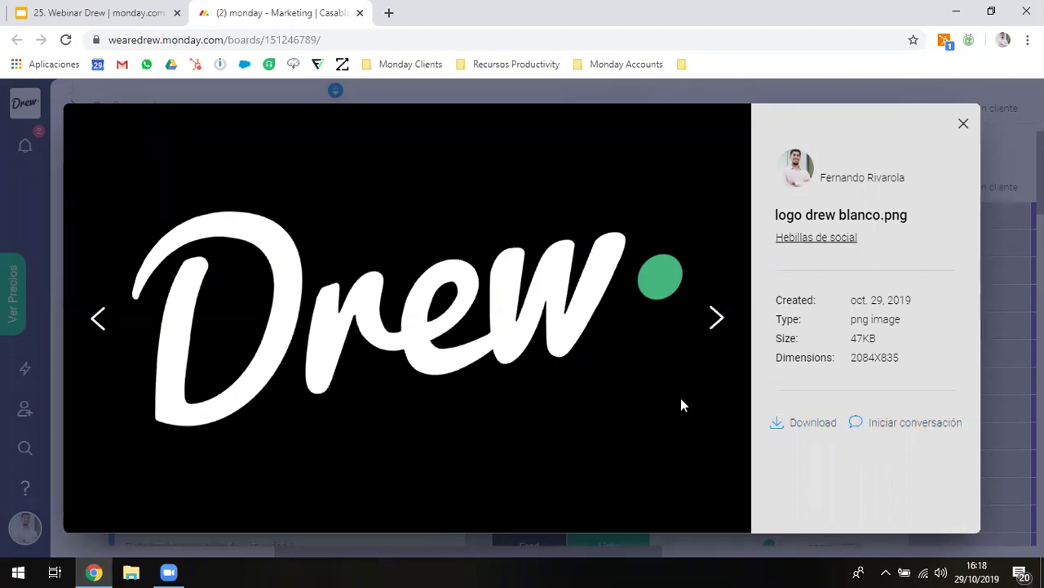
{"action": "key", "text": "Escape"}
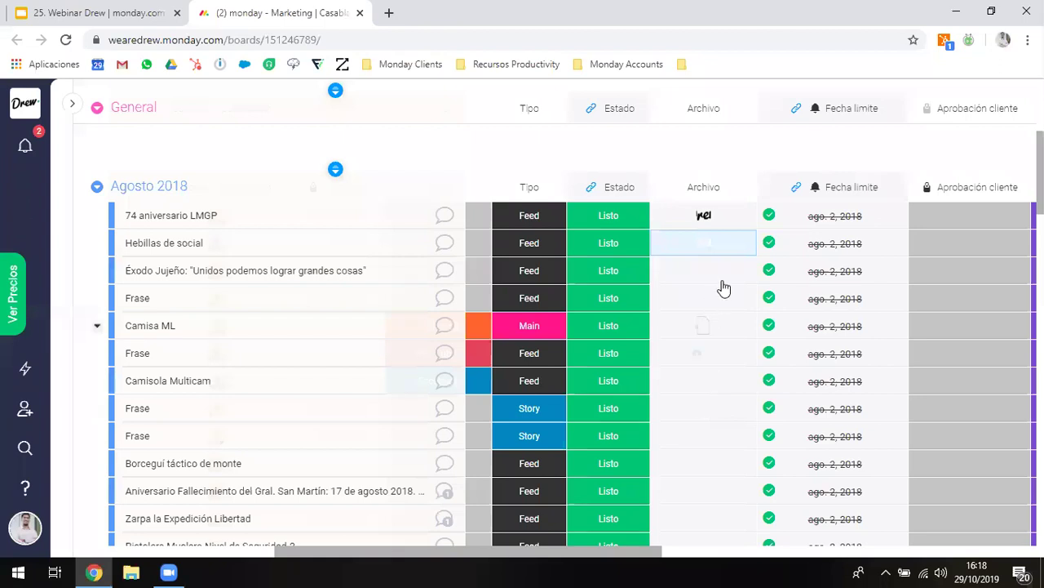
- Review the columns from Prioridad to Publicación and the approval labels offered for 74 aniversario LMGP under Aprobación cliente
{"action": "scroll", "coordinate": [857, 252], "scroll_direction": "right", "scroll_amount": 2}
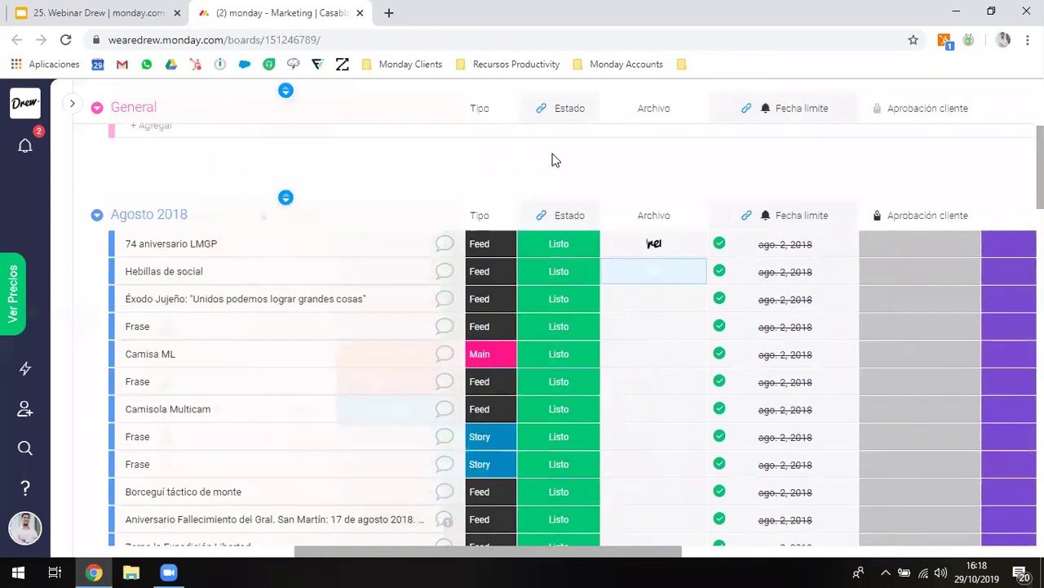
{"action": "scroll", "coordinate": [588, 161], "scroll_direction": "left", "scroll_amount": 3}
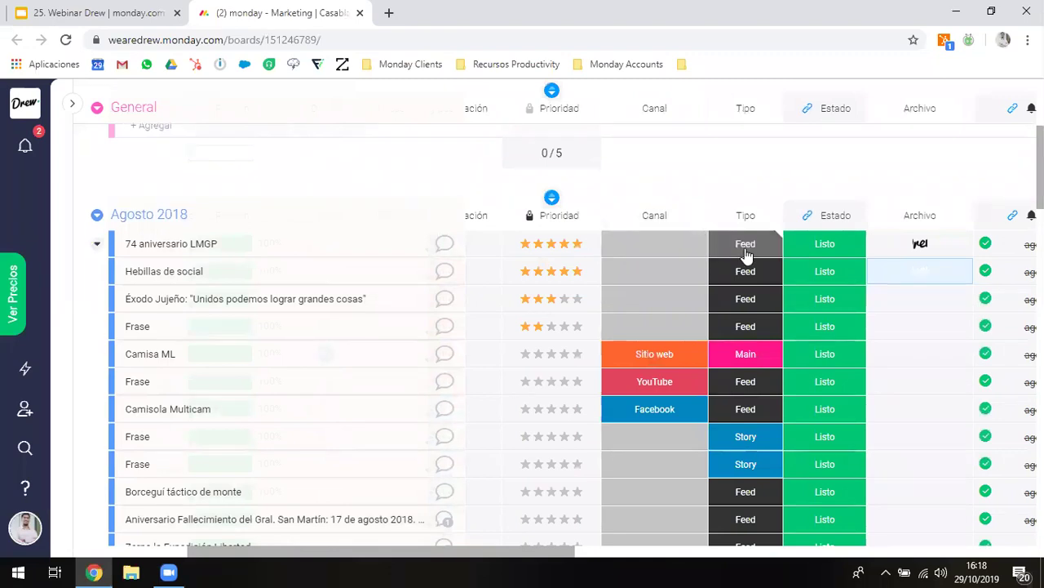
{"action": "scroll", "coordinate": [814, 264], "scroll_direction": "right", "scroll_amount": 3}
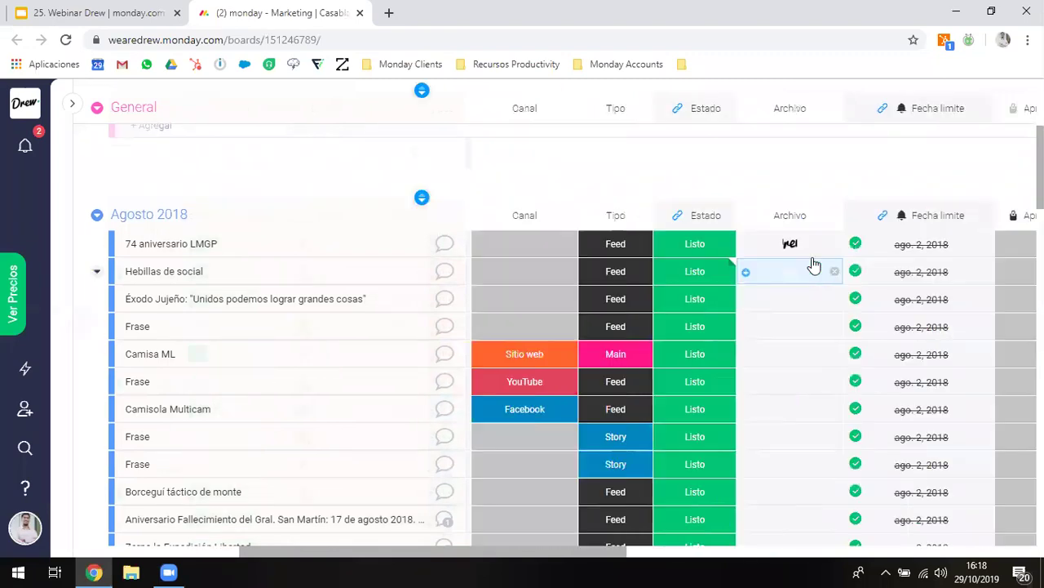
{"action": "scroll", "coordinate": [813, 264], "scroll_direction": "right", "scroll_amount": 3}
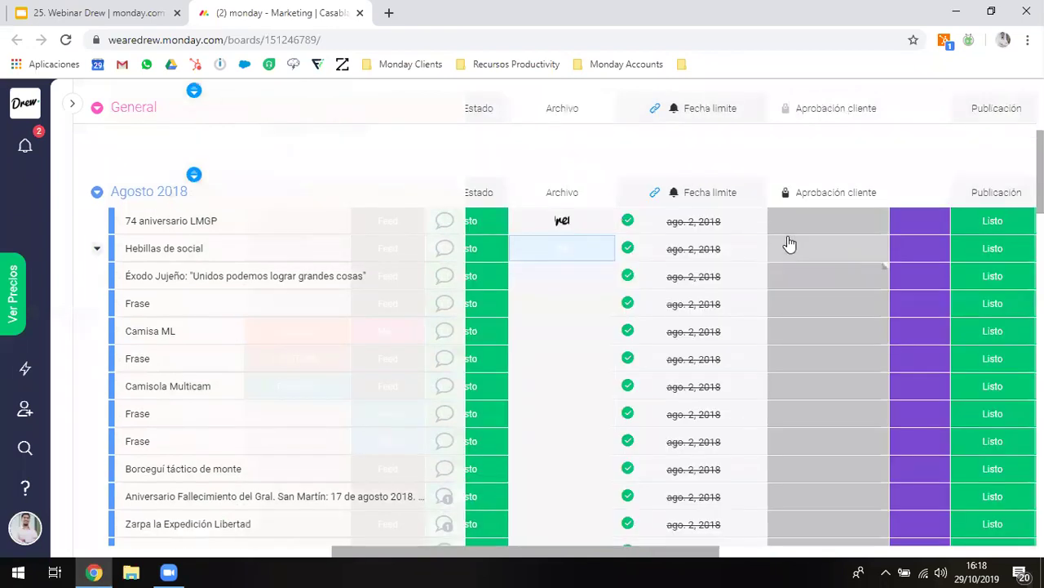
{"action": "left_click", "coordinate": [790, 217]}
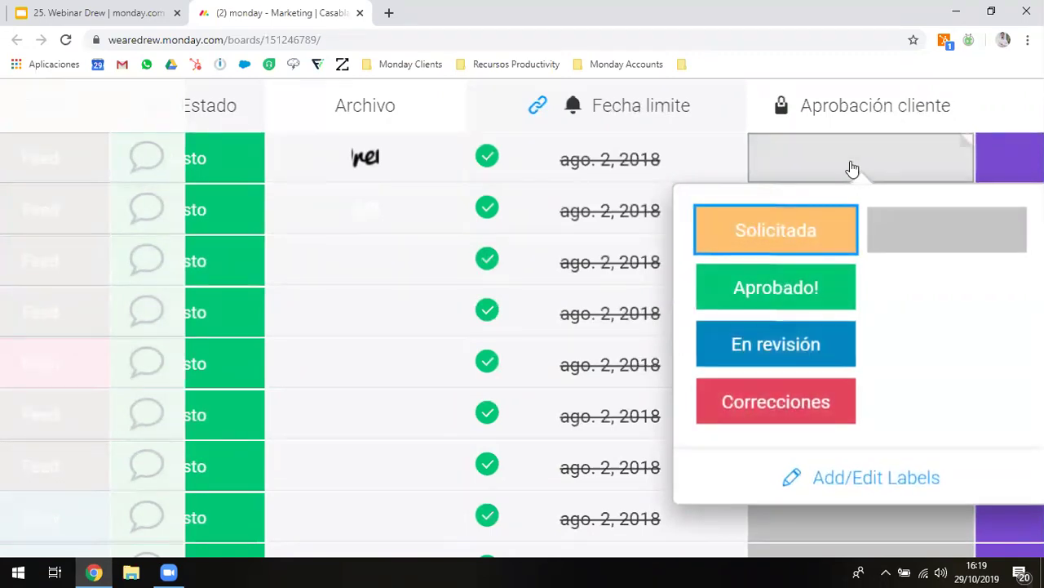
{"action": "scroll", "coordinate": [814, 132], "scroll_direction": "up", "scroll_amount": 1}
{"action": "left_click", "coordinate": [812, 131]}
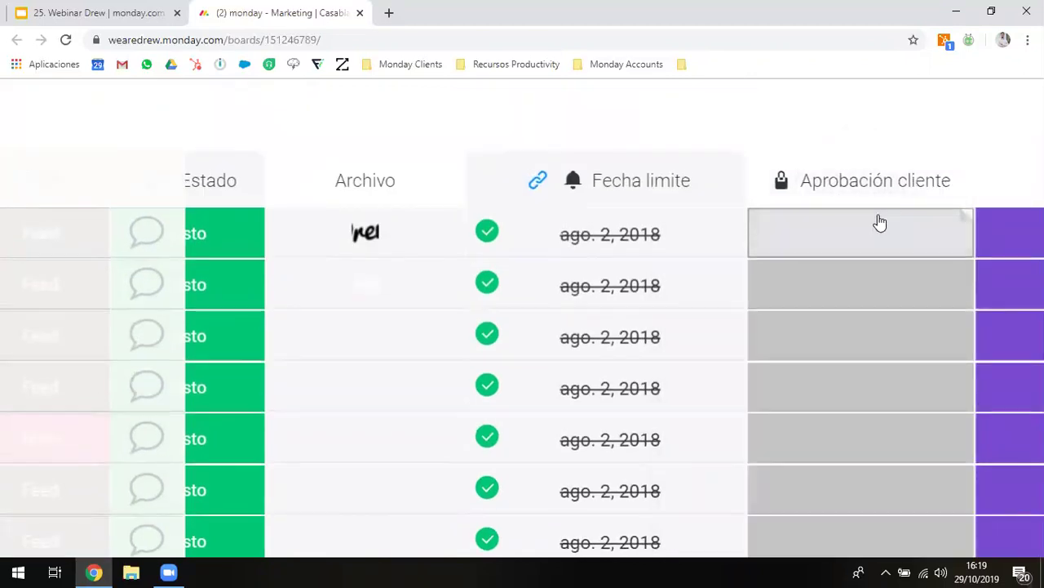
- Set Aprobación cliente of 74 aniversario LMGP to En revisión and, after that, to Aprobado!
{"action": "left_click", "coordinate": [880, 223]}
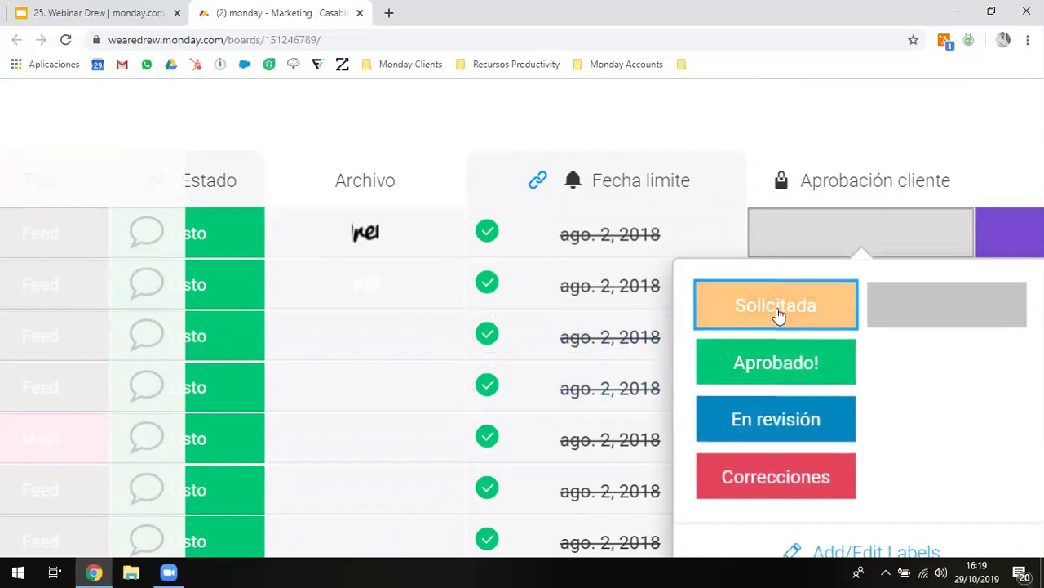
{"action": "left_click", "coordinate": [764, 414]}
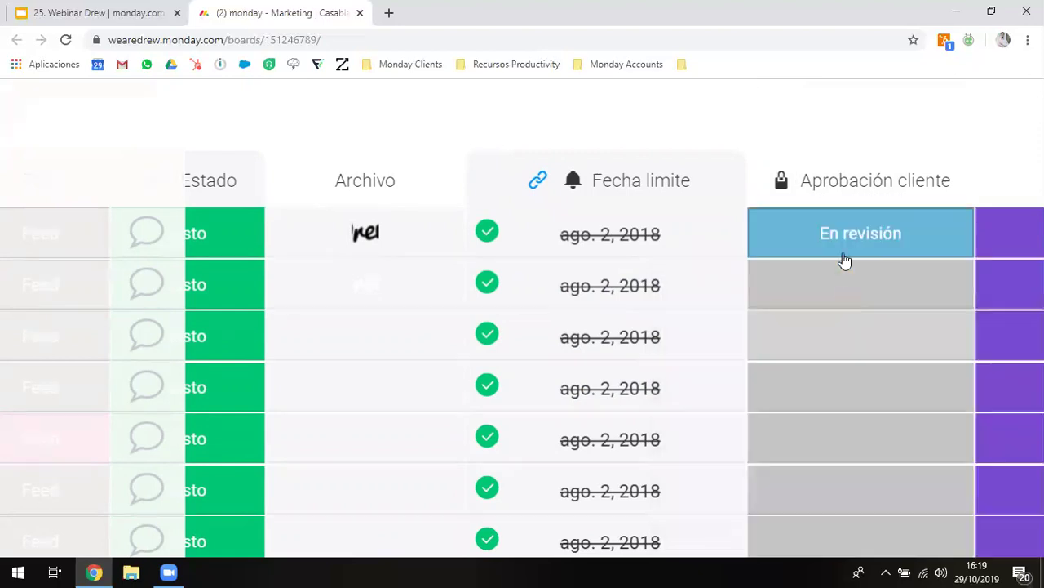
{"action": "left_click", "coordinate": [834, 275]}
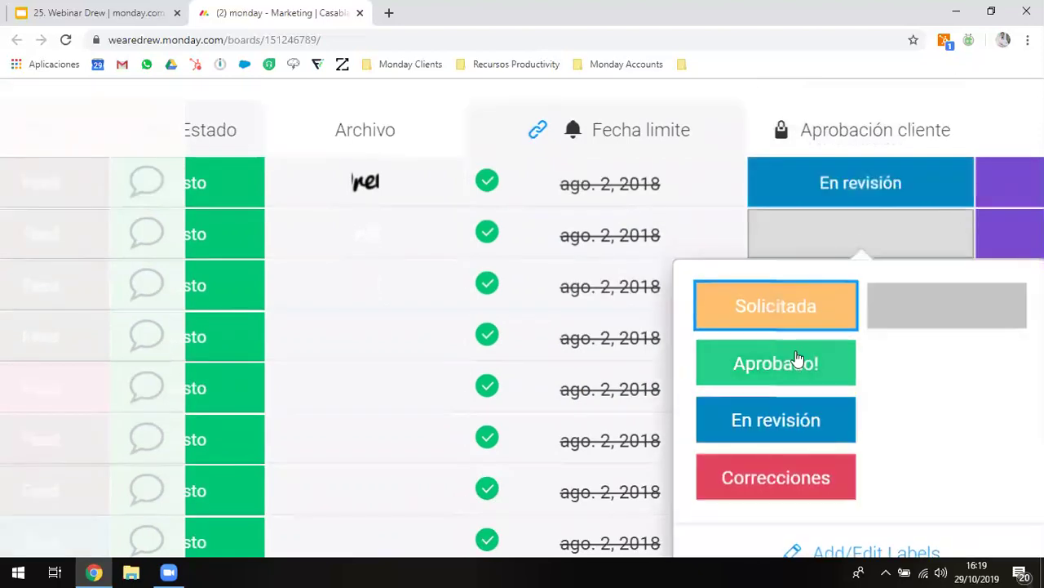
{"action": "left_click", "coordinate": [788, 190]}
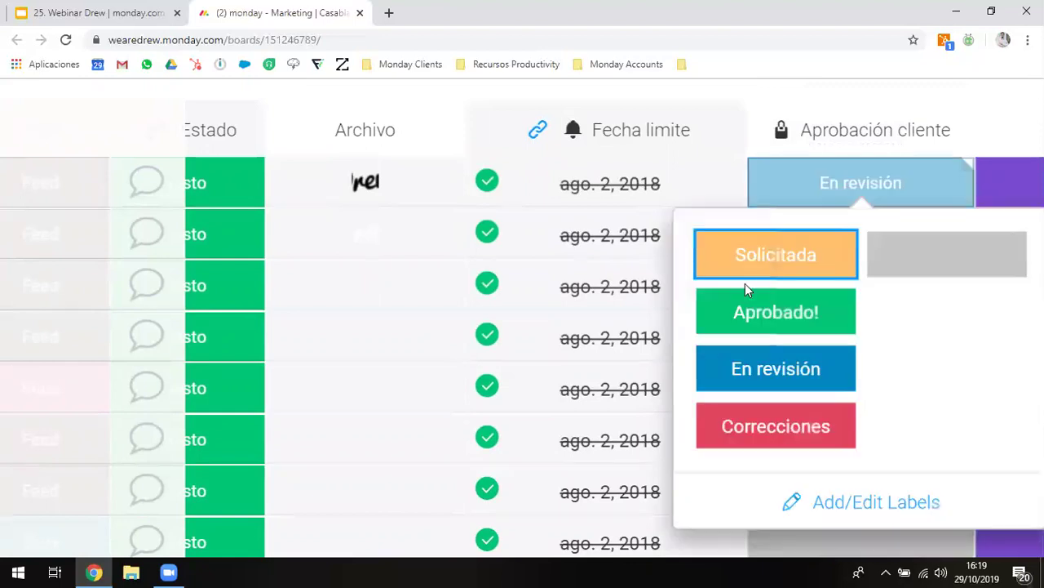
{"action": "left_click", "coordinate": [740, 314]}
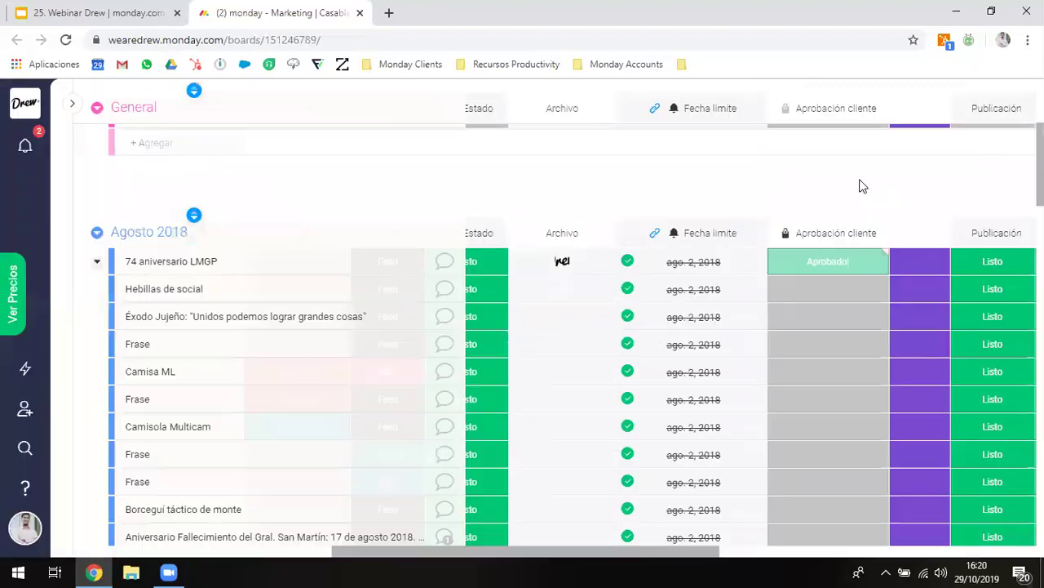
- Change the approval of 74 aniversario LMGP to Correcciones and post the note "La publicación debería tener más contenido respecto a..." on that cell
{"action": "left_click", "coordinate": [820, 261]}
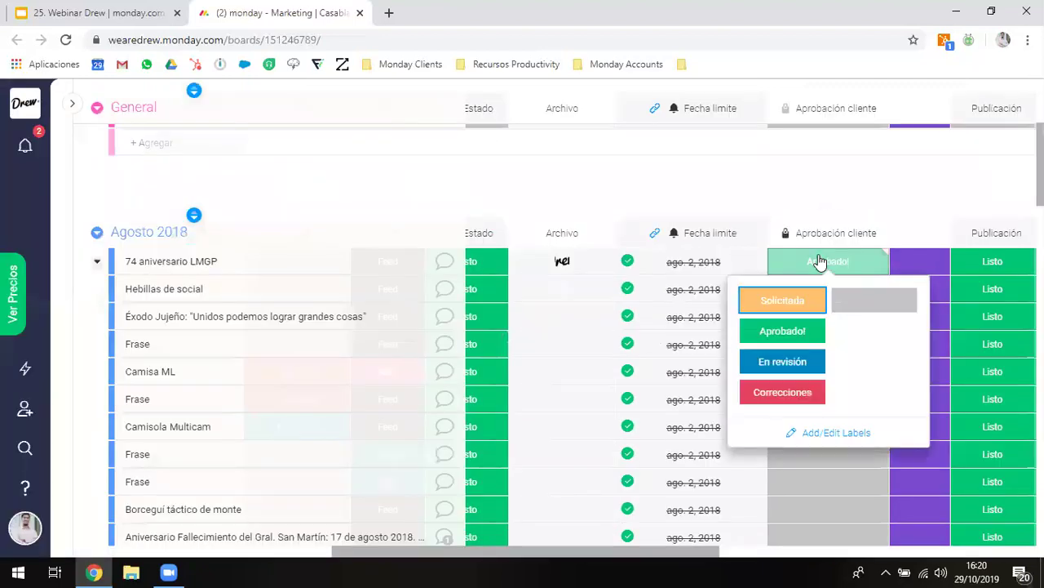
{"action": "left_click", "coordinate": [767, 395]}
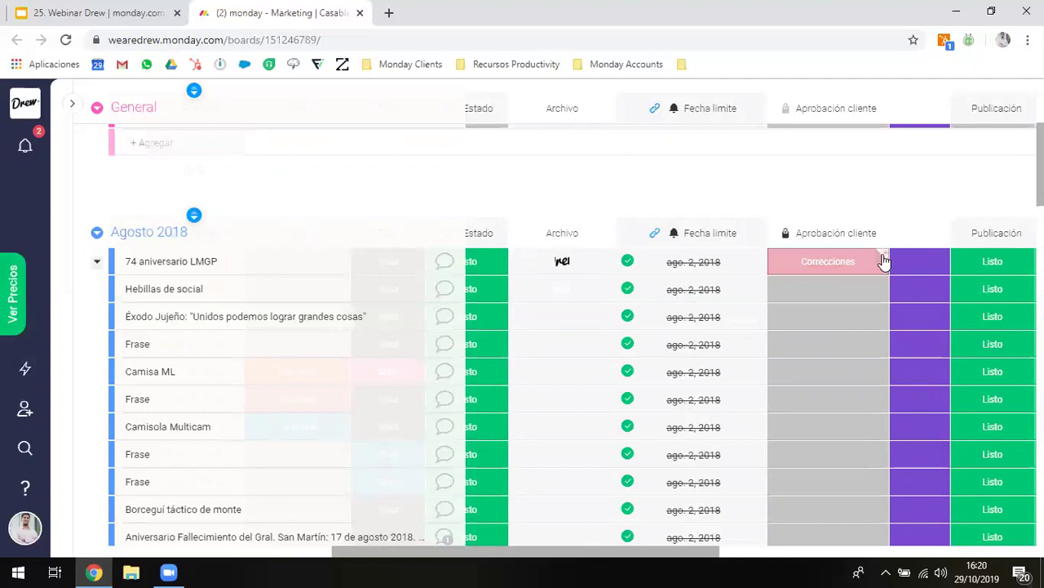
{"action": "left_click", "coordinate": [884, 258]}
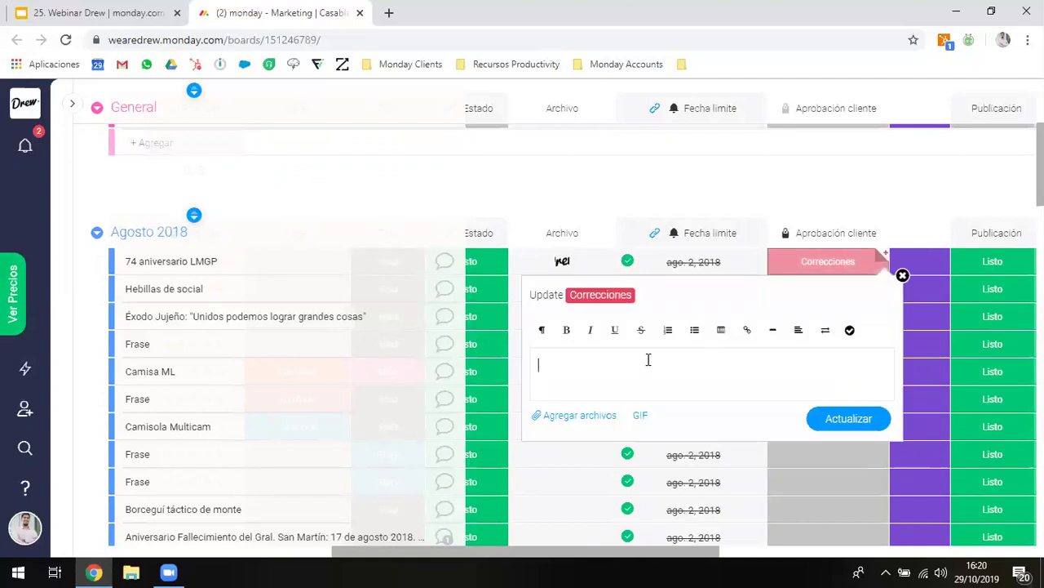
{"action": "type", "text": "La publicación debería tener más conet"}
{"action": "key", "text": "BackSpace"}
{"action": "key", "text": "BackSpace"}
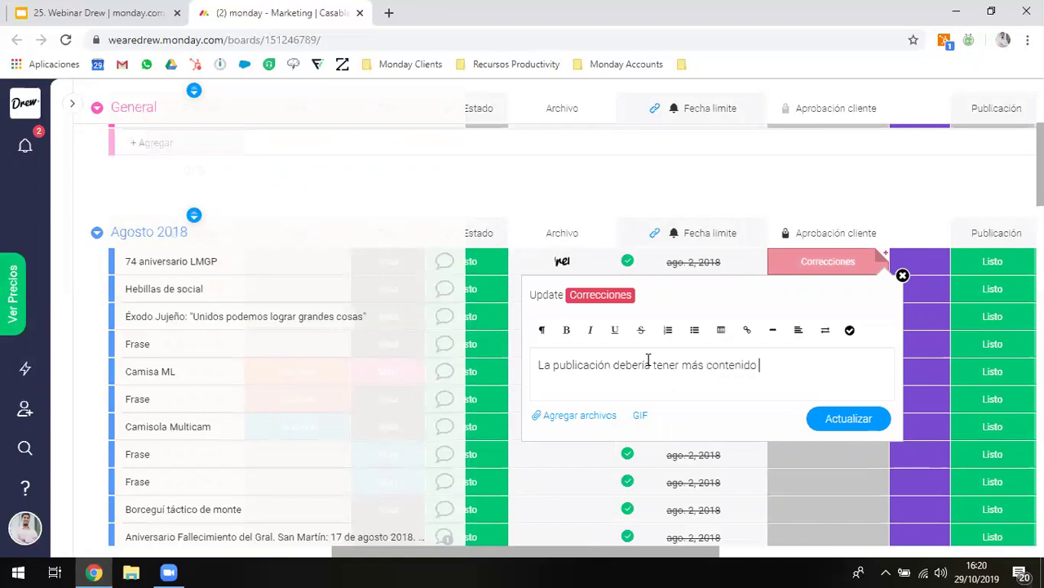
{"action": "key", "text": "BackSpace"}
{"action": "type", "text": "respecto a..."}
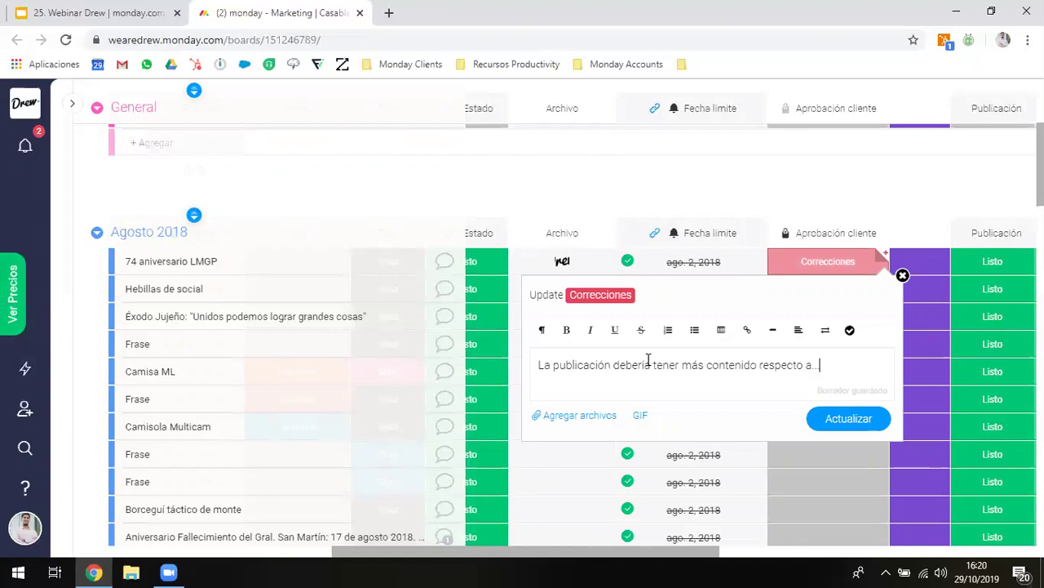
{"action": "left_click", "coordinate": [849, 419]}
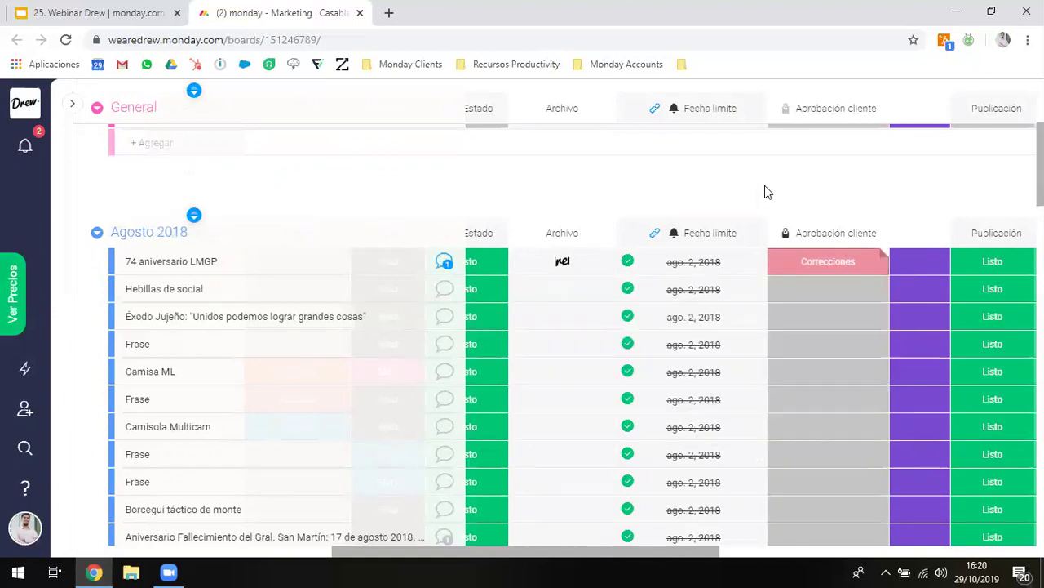
- Check the annotated Aprobación cliente cell of 74 aniversario LMGP and its available labels without changing the selection
{"action": "mouse_move", "coordinate": [885, 257]}
{"action": "scroll", "coordinate": [768, 173], "scroll_direction": "left", "scroll_amount": 1}
{"action": "scroll", "coordinate": [767, 172], "scroll_direction": "left", "scroll_amount": 1}
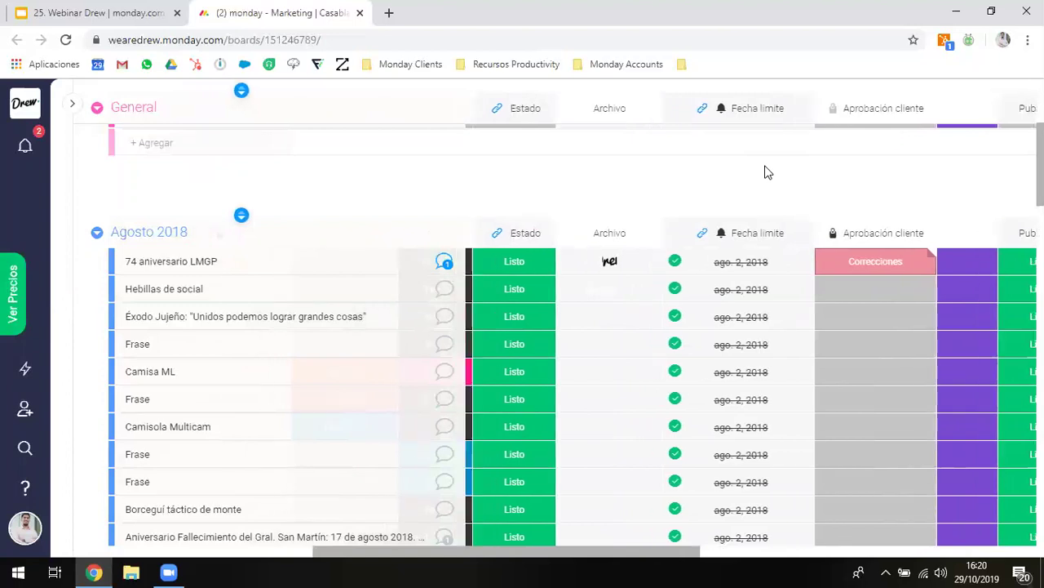
{"action": "left_click", "coordinate": [874, 268]}
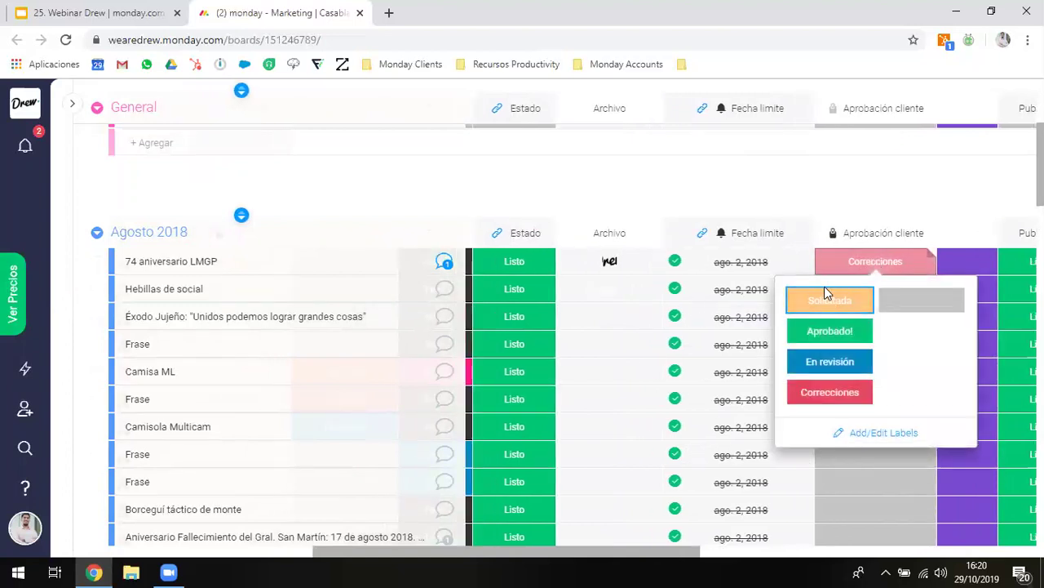
{"action": "left_click", "coordinate": [690, 177]}
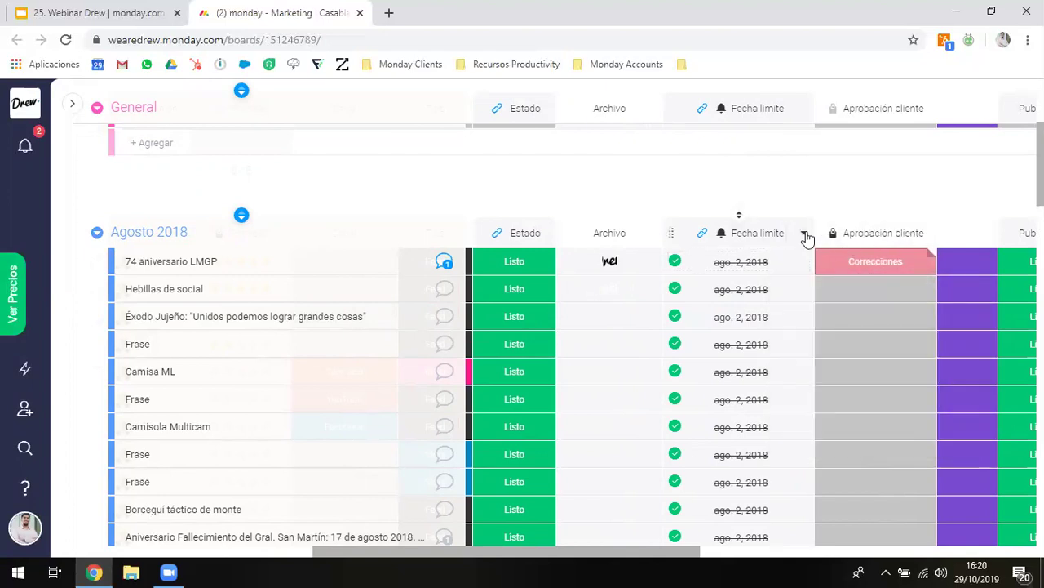
- Open the board's automation center and choose the Cambio de estado recipe that changes another status when a status changes to something
{"action": "scroll", "coordinate": [808, 236], "scroll_direction": "up", "scroll_amount": 3}
{"action": "scroll", "coordinate": [806, 237], "scroll_direction": "up", "scroll_amount": 1}
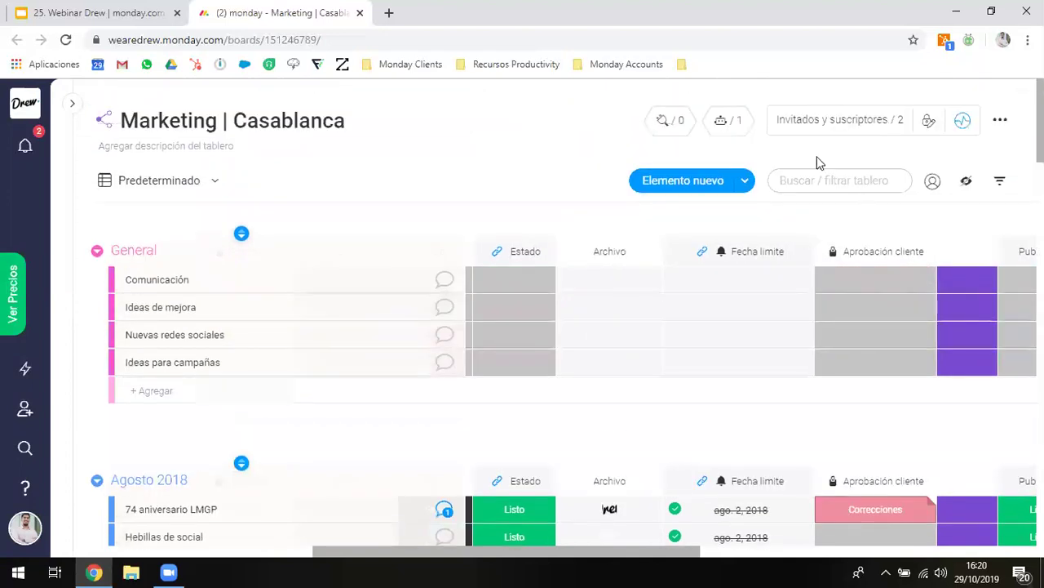
{"action": "left_click", "coordinate": [739, 124]}
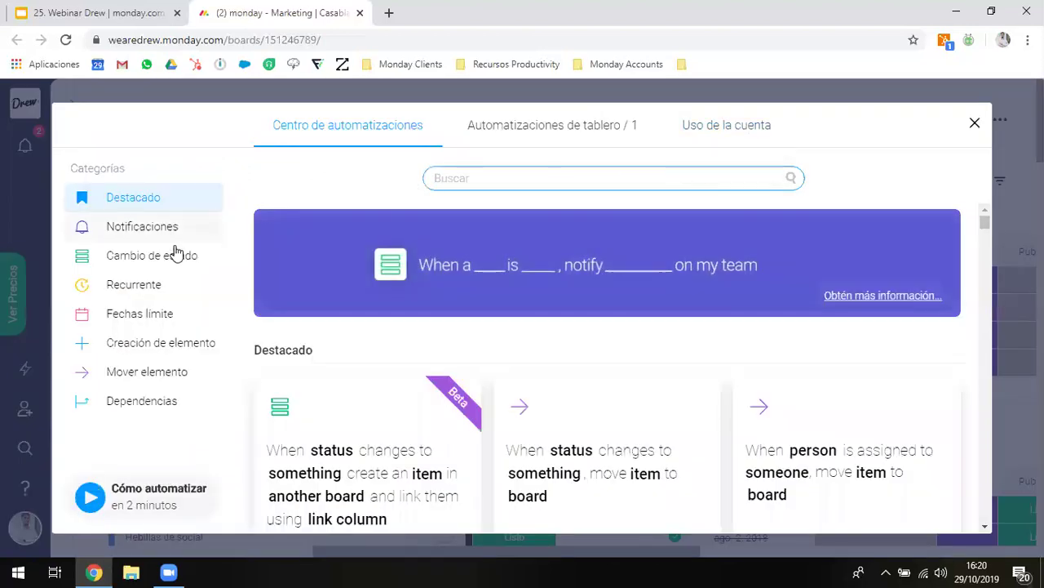
{"action": "left_click", "coordinate": [173, 257]}
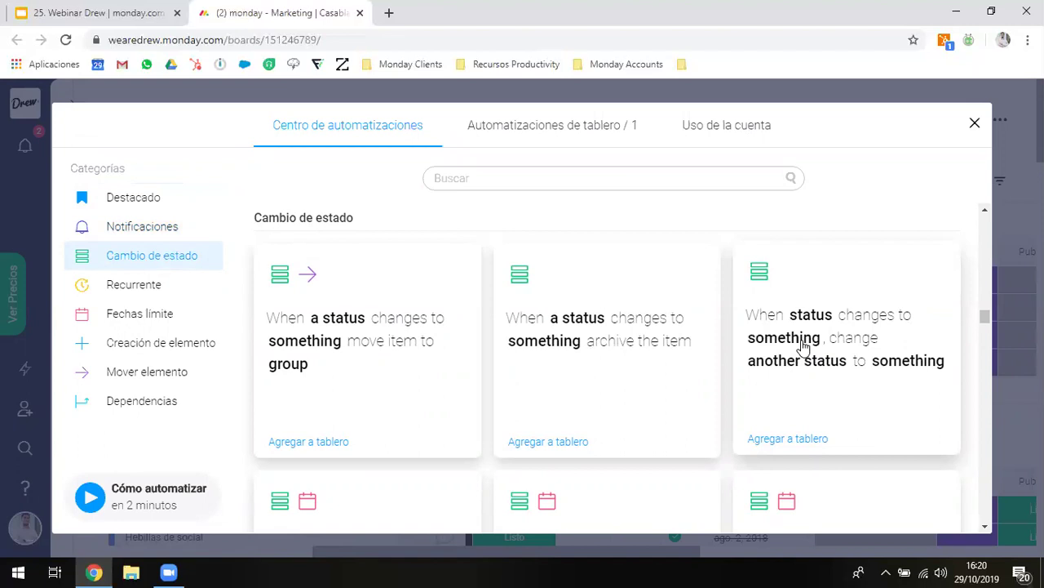
{"action": "left_click", "coordinate": [804, 347]}
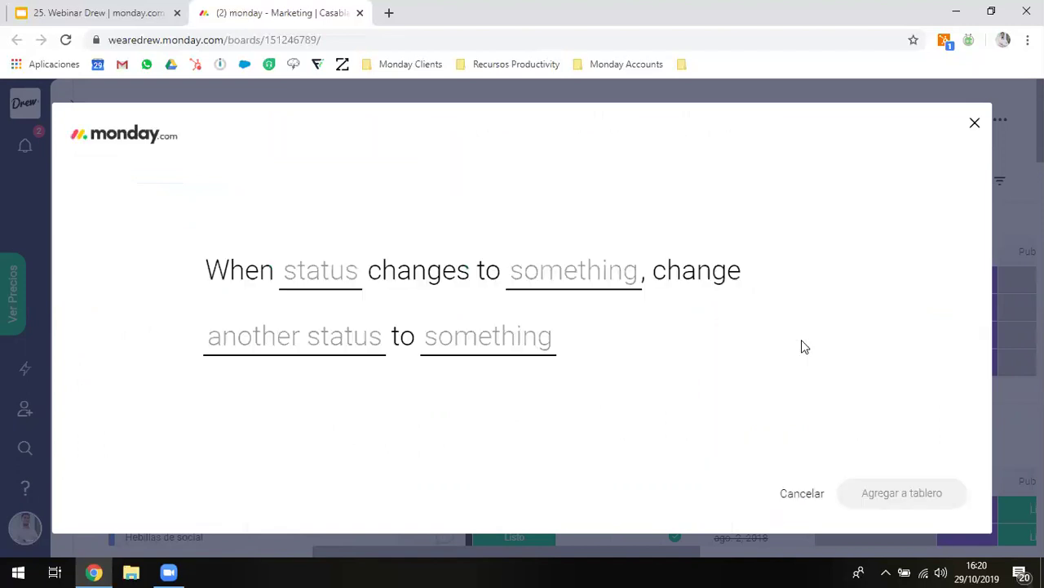
- Define the automation's trigger as the Estado column changing to Listo
{"action": "left_click", "coordinate": [318, 273]}
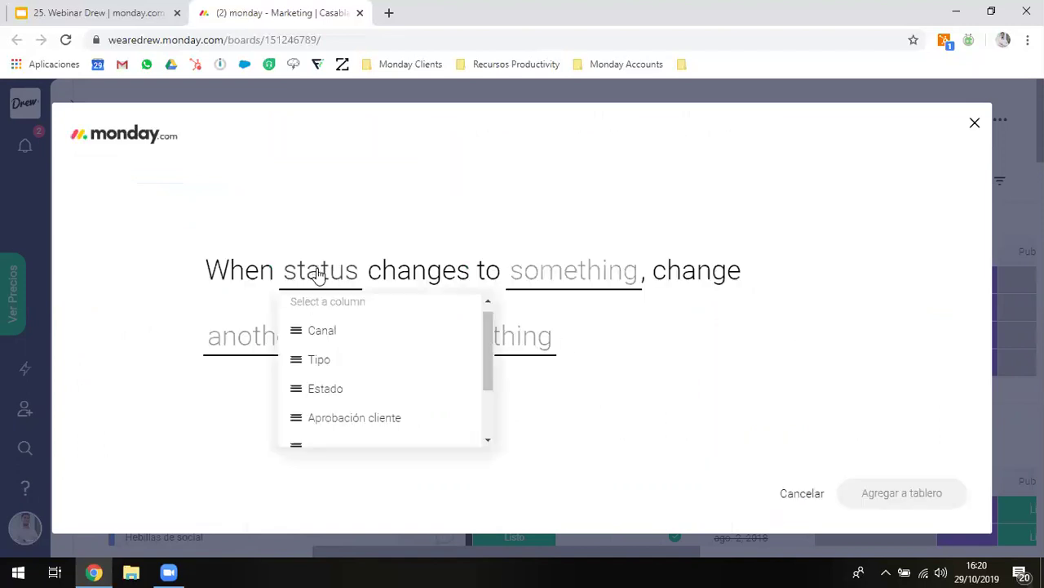
{"action": "left_click", "coordinate": [334, 390]}
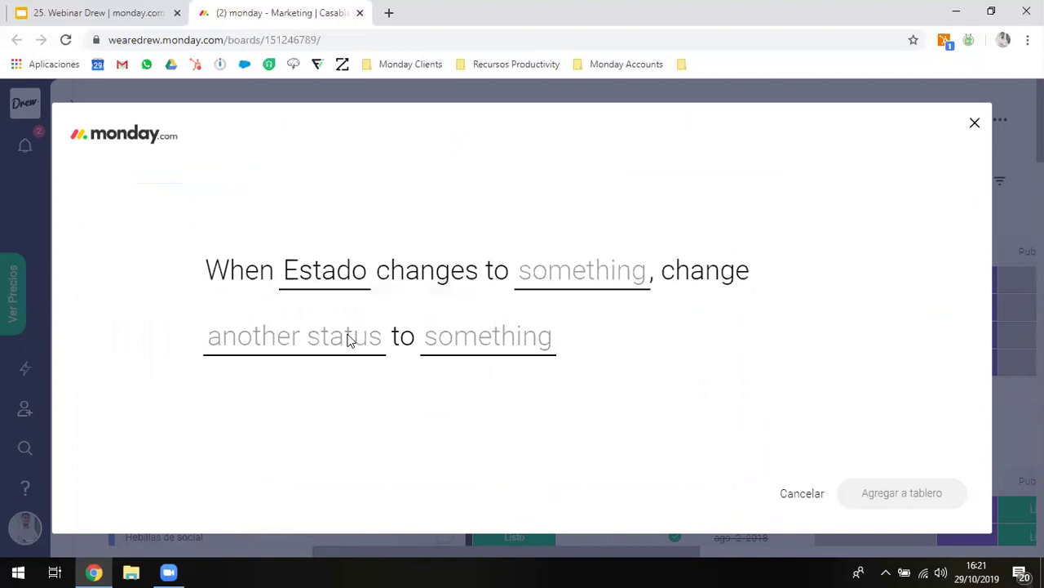
{"action": "left_click", "coordinate": [582, 281]}
{"action": "left_click", "coordinate": [569, 372]}
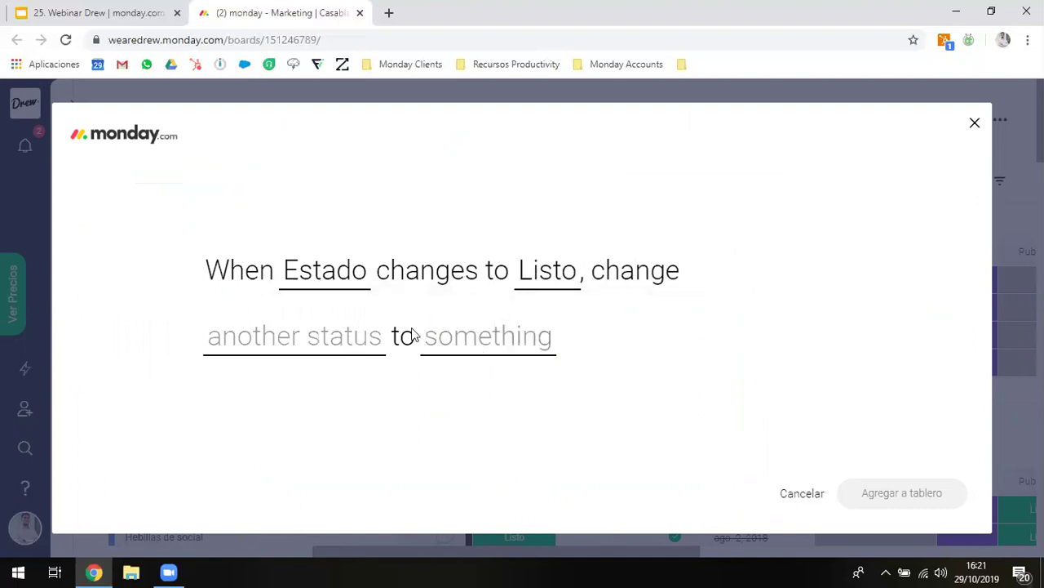
- Make the automation change Aprobación cliente to Solicitada, add it to the board and close the automations window
{"action": "left_click", "coordinate": [348, 341]}
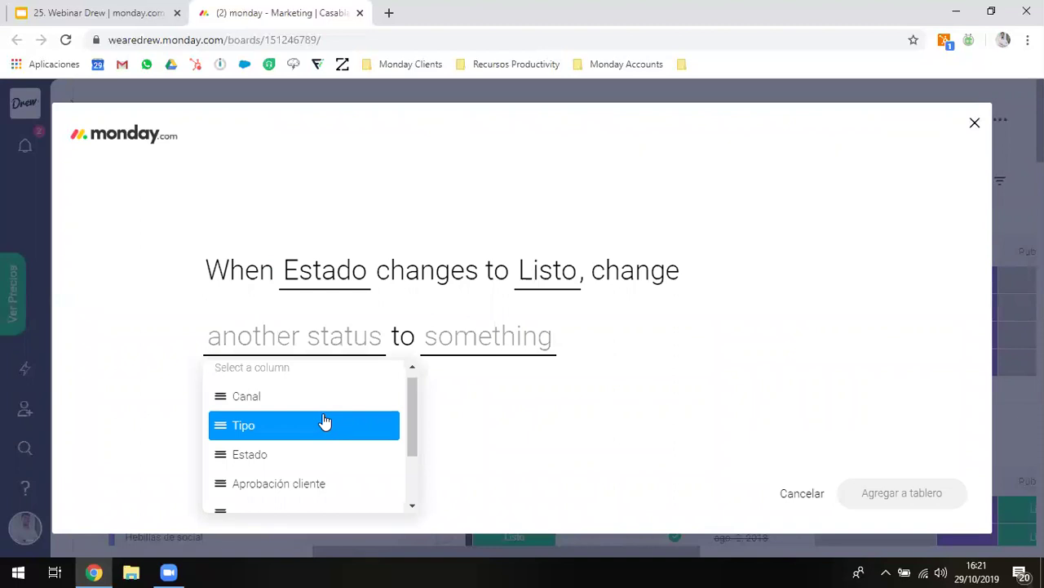
{"action": "scroll", "coordinate": [324, 424], "scroll_direction": "down", "scroll_amount": 1}
{"action": "left_click", "coordinate": [318, 459]}
{"action": "left_click", "coordinate": [509, 357]}
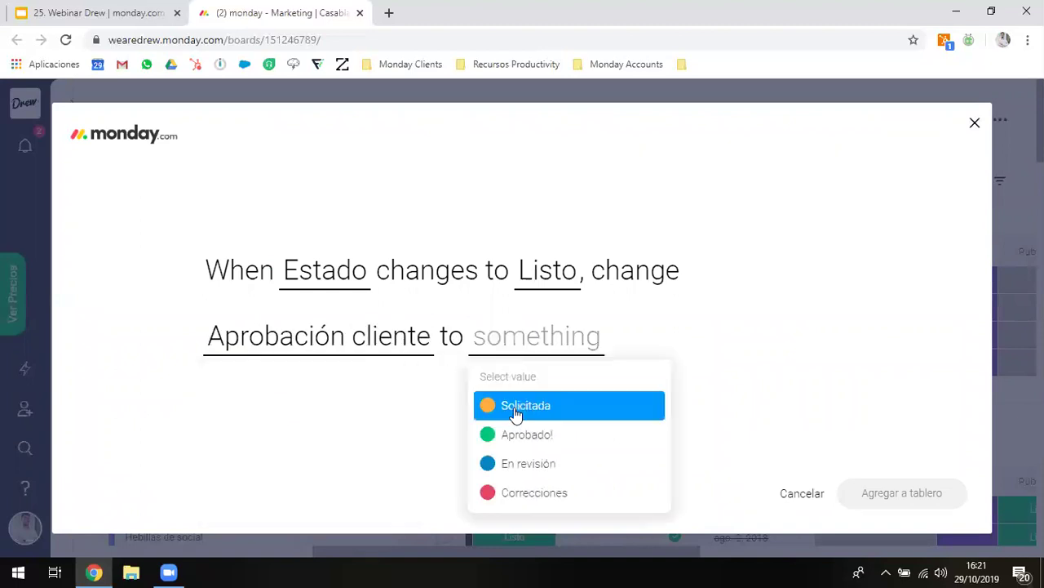
{"action": "left_click", "coordinate": [515, 414]}
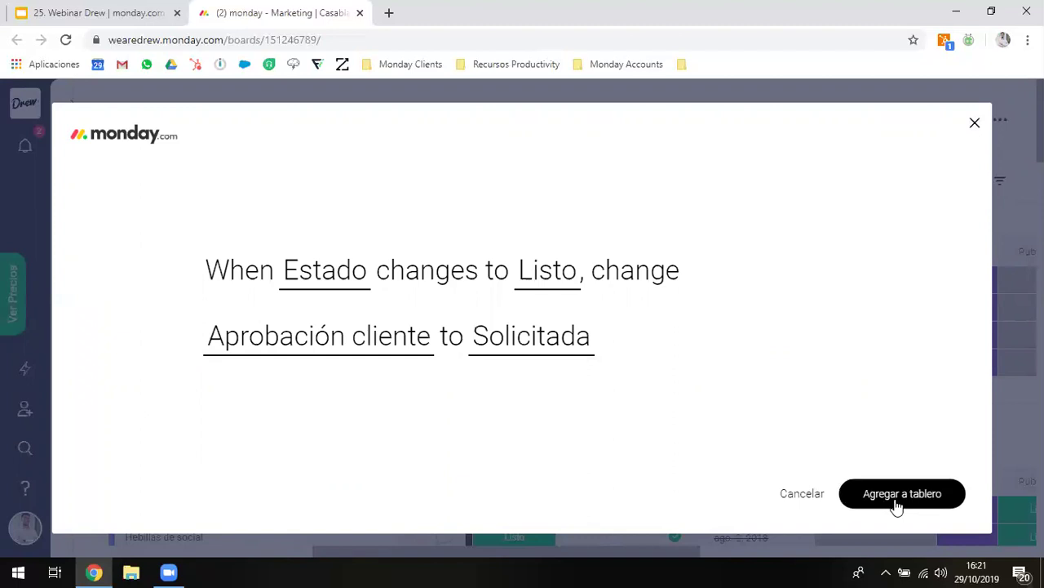
{"action": "left_click", "coordinate": [897, 504]}
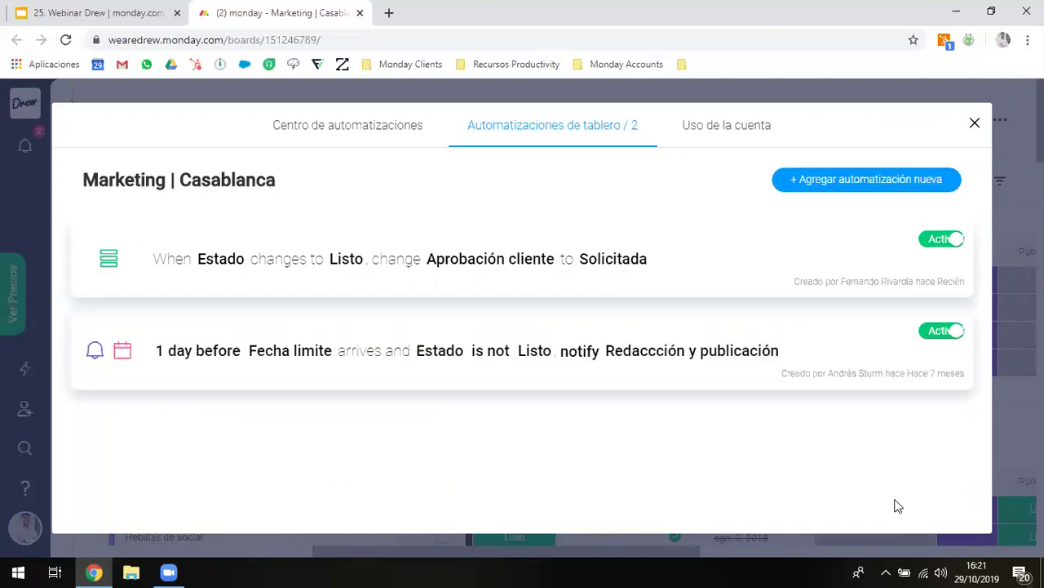
{"action": "left_click", "coordinate": [893, 501]}
- Select the first six items of Agosto 2018, from 74 aniversario LMGP to the second Frase, and set their Estado to En proceso
{"action": "scroll", "coordinate": [669, 373], "scroll_direction": "down", "scroll_amount": 3}
{"action": "scroll", "coordinate": [670, 367], "scroll_direction": "down", "scroll_amount": 2}
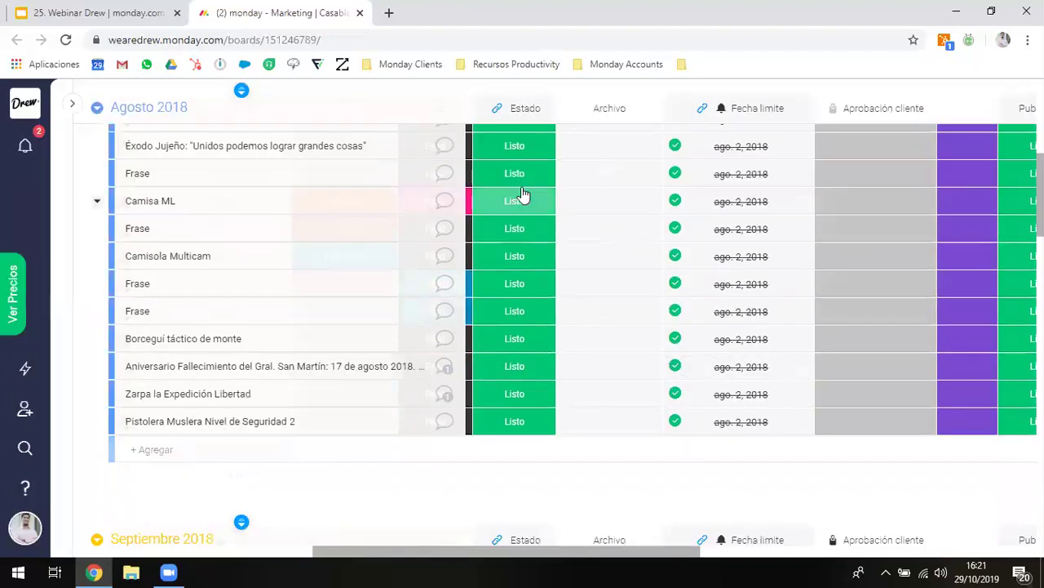
{"action": "scroll", "coordinate": [524, 194], "scroll_direction": "up", "scroll_amount": 2}
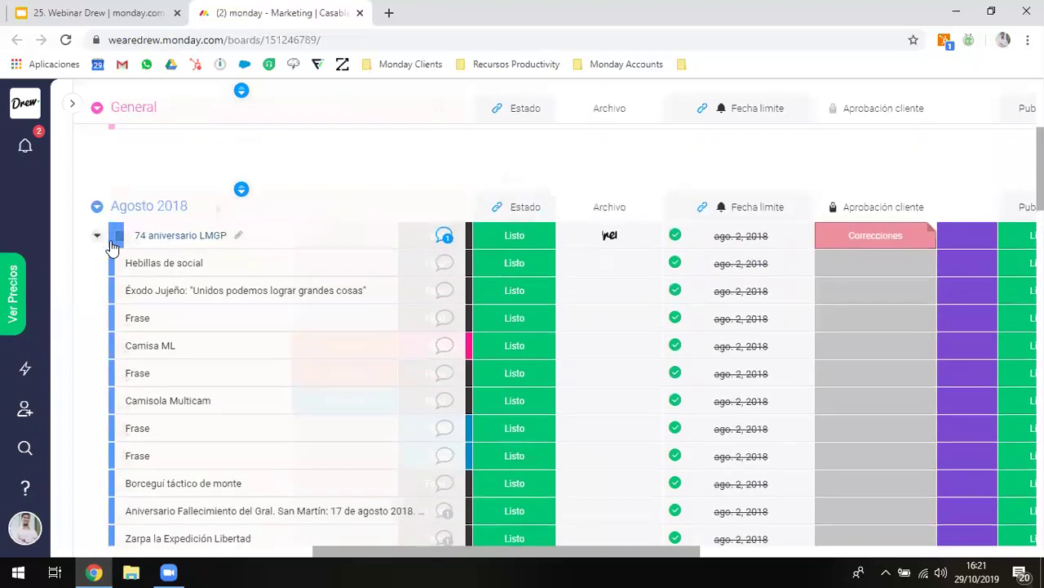
{"action": "left_click", "coordinate": [120, 235]}
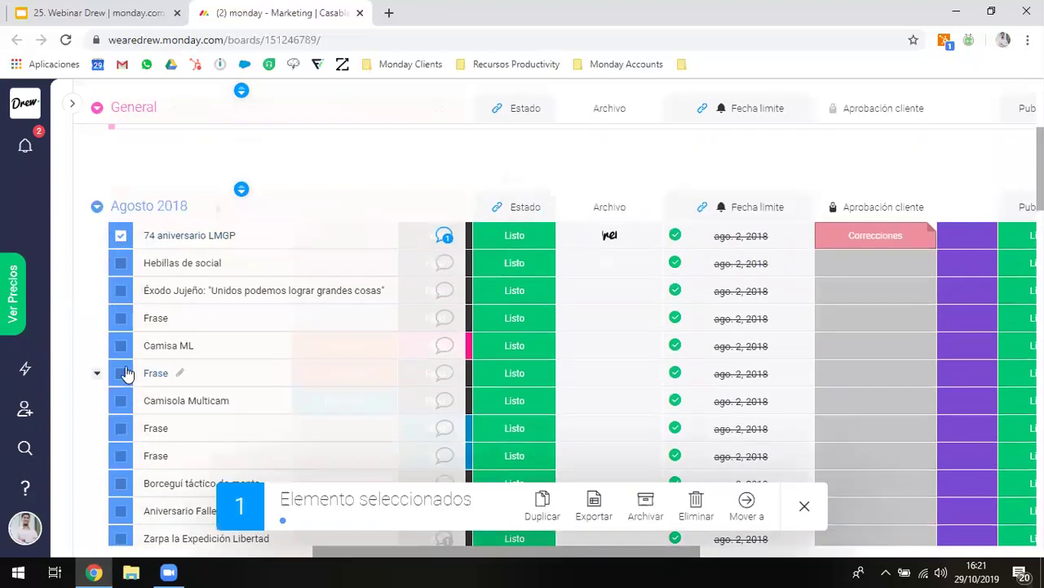
{"action": "left_click", "coordinate": [122, 373], "text": "shift"}
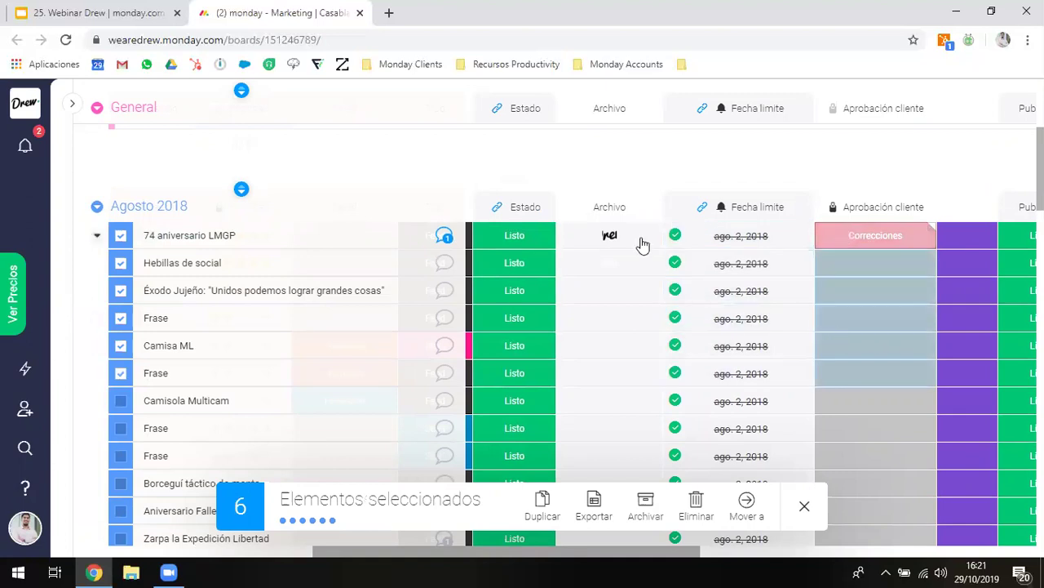
{"action": "left_click", "coordinate": [499, 260]}
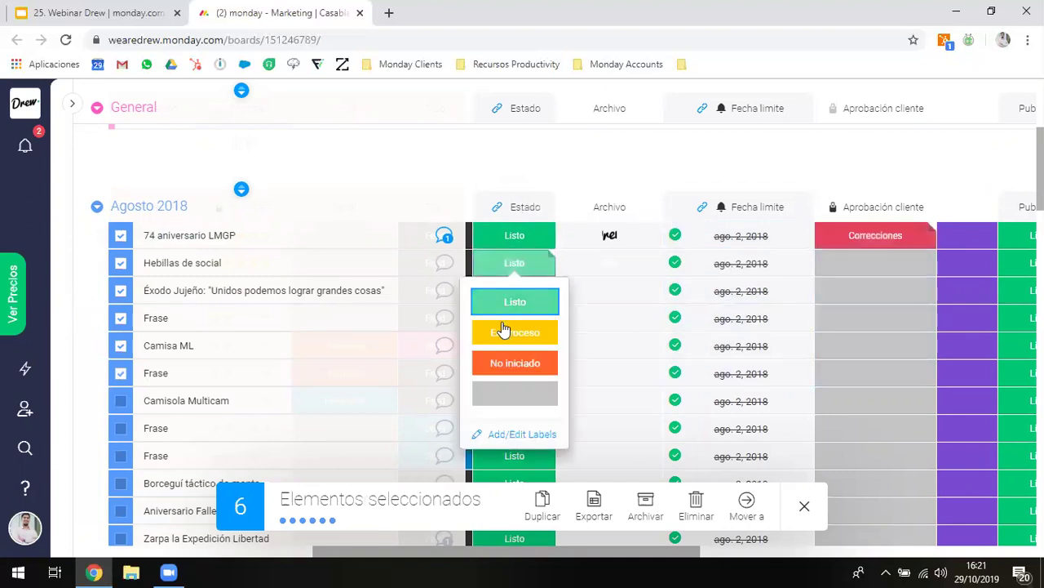
{"action": "left_click", "coordinate": [504, 332]}
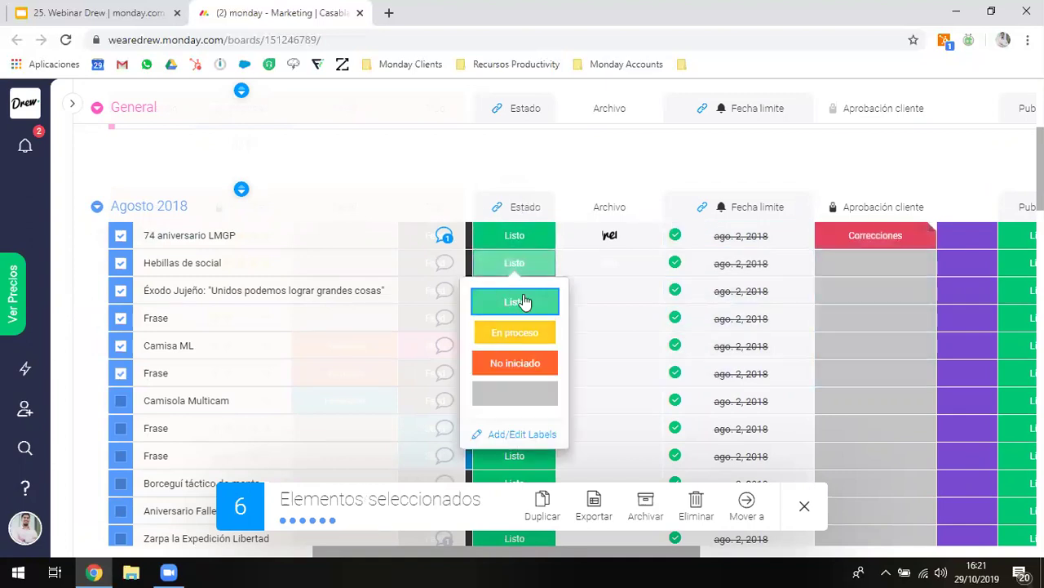
{"action": "left_click", "coordinate": [503, 168]}
- Set Estado to Listo one by one for 74 aniversario LMGP, Hebillas de social and the Éxodo Jujeño item
{"action": "left_click", "coordinate": [511, 236]}
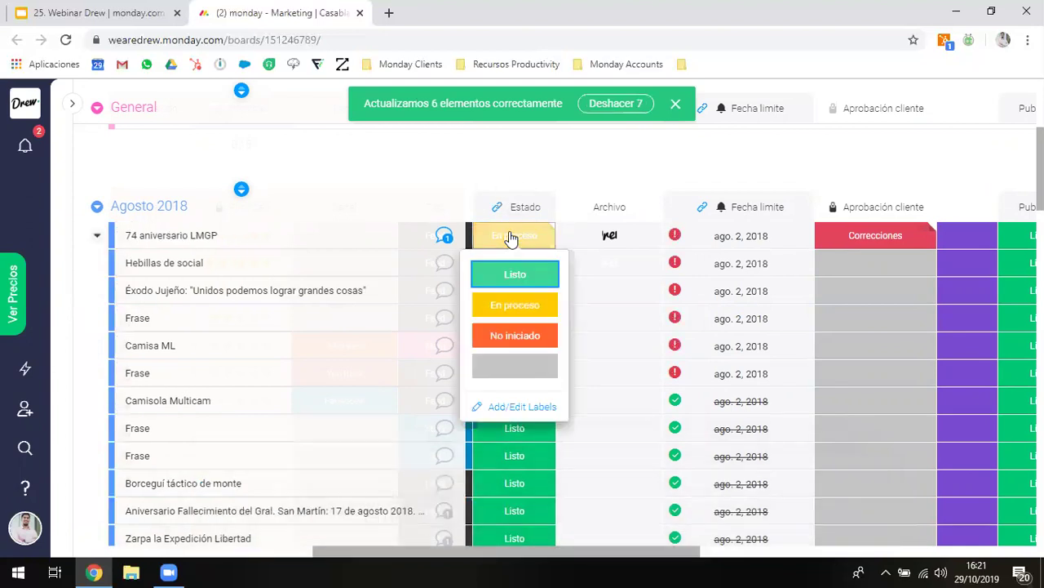
{"action": "left_click", "coordinate": [549, 281]}
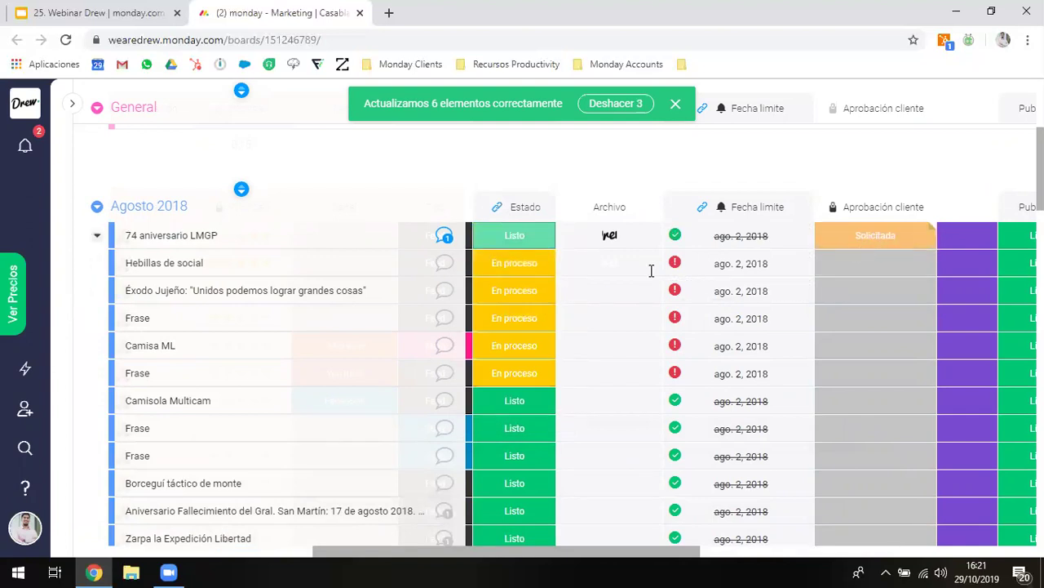
{"action": "left_click", "coordinate": [491, 269]}
{"action": "left_click", "coordinate": [491, 300]}
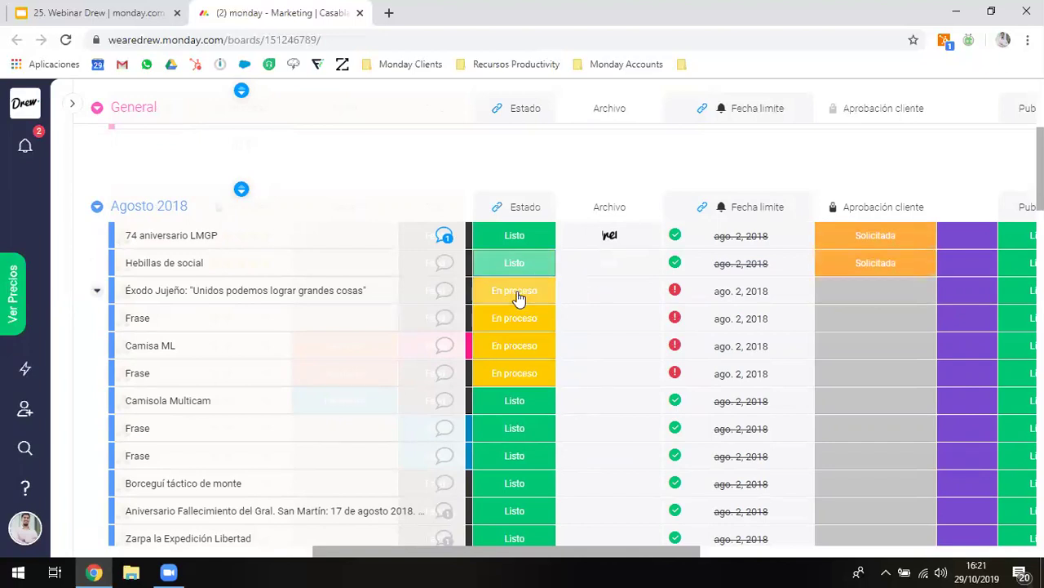
{"action": "left_click", "coordinate": [510, 291]}
{"action": "left_click", "coordinate": [515, 329]}
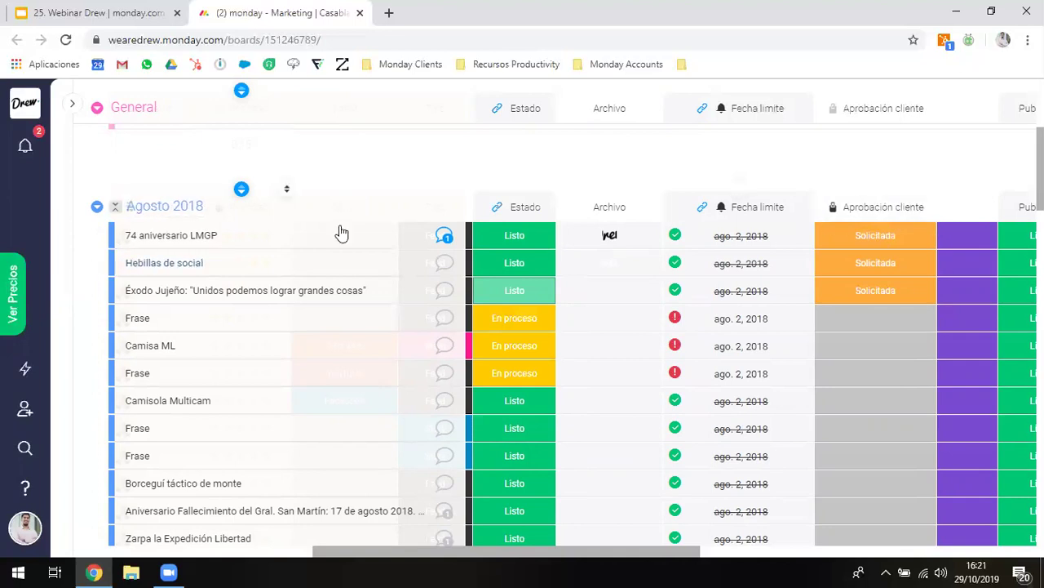
- Reopen the board's automation center and choose the recipe that changes another status when a status changes to something
{"action": "scroll", "coordinate": [518, 264], "scroll_direction": "right", "scroll_amount": 1}
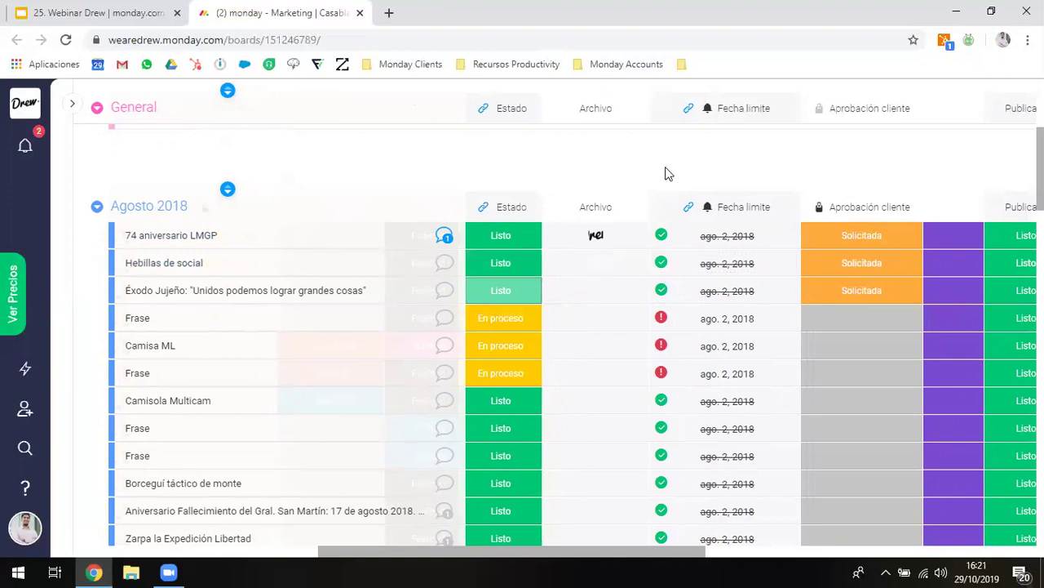
{"action": "scroll", "coordinate": [667, 172], "scroll_direction": "up", "scroll_amount": 3}
{"action": "scroll", "coordinate": [816, 106], "scroll_direction": "up", "scroll_amount": 1}
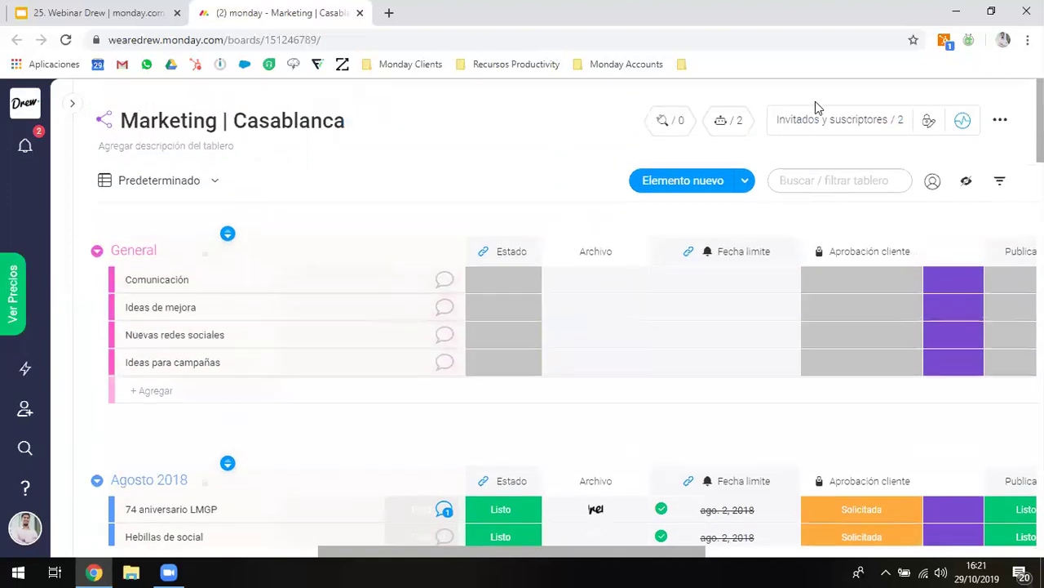
{"action": "left_click", "coordinate": [726, 117]}
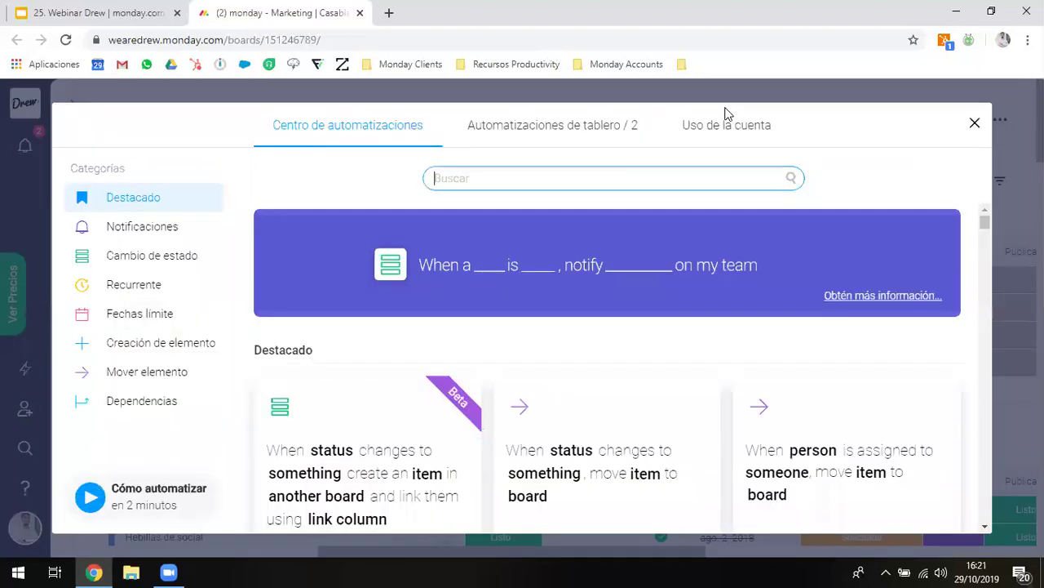
{"action": "left_click", "coordinate": [141, 235]}
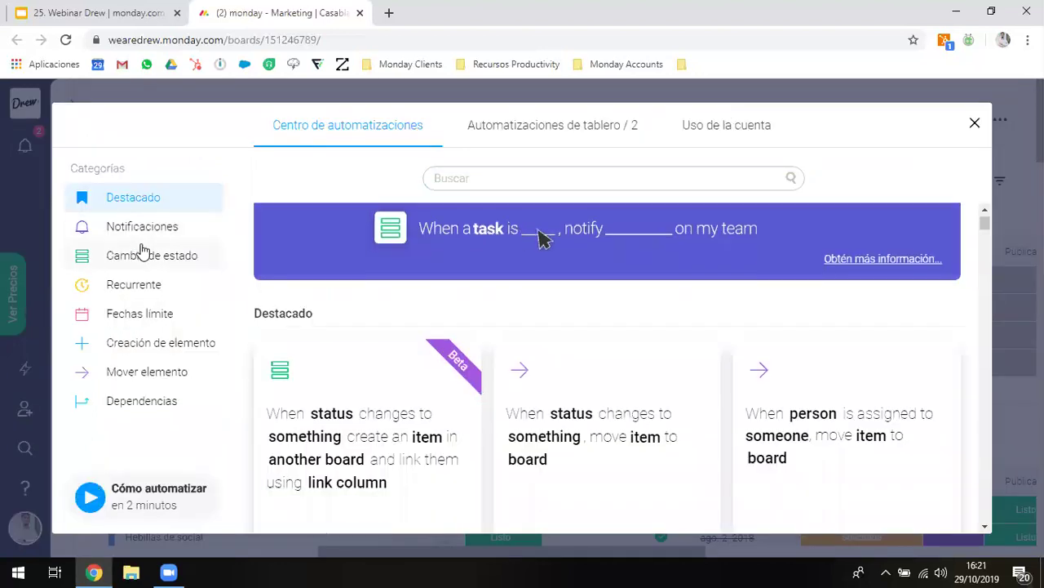
{"action": "left_click", "coordinate": [228, 258]}
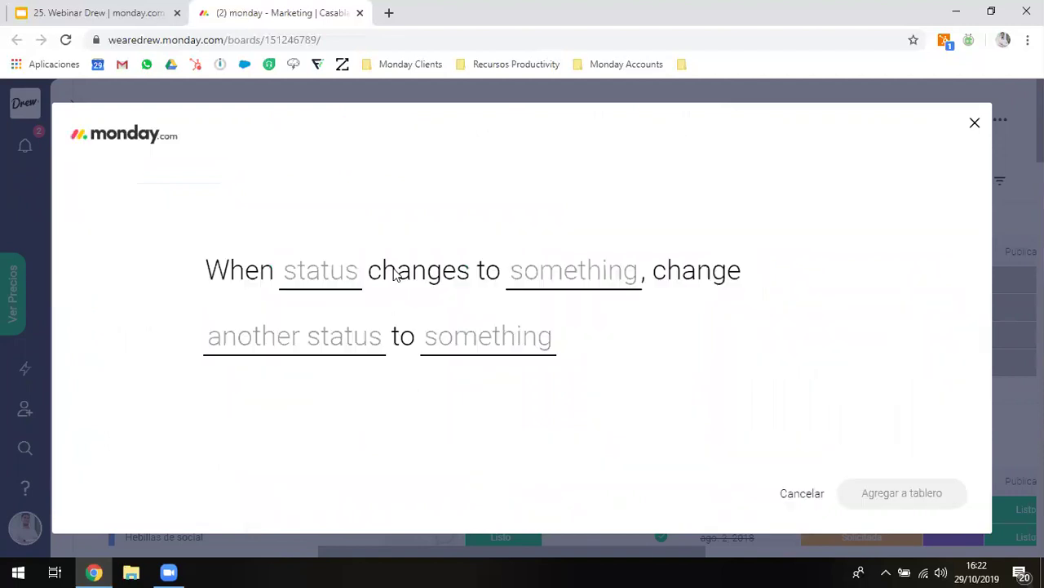
- Define the new automation's trigger as Aprobación cliente changing to Correcciones
{"action": "left_click", "coordinate": [341, 270]}
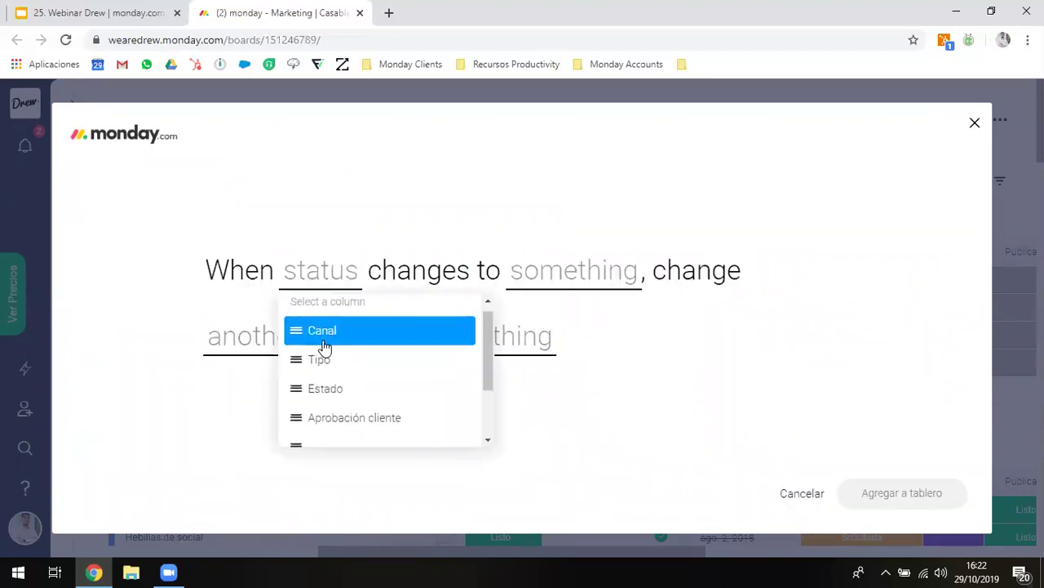
{"action": "scroll", "coordinate": [332, 382], "scroll_direction": "down", "scroll_amount": 2}
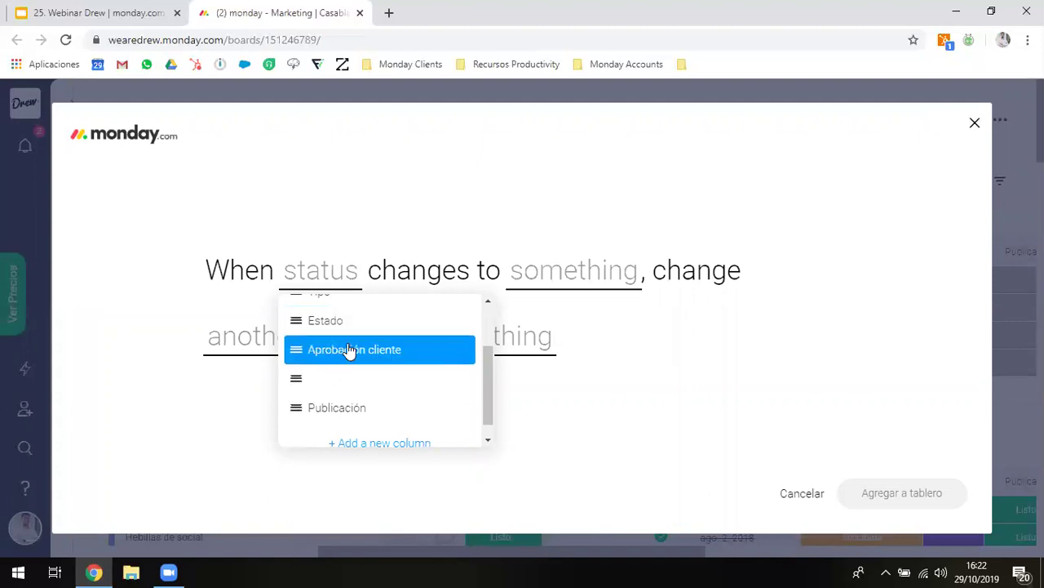
{"action": "left_click", "coordinate": [349, 350]}
{"action": "left_click", "coordinate": [676, 281]}
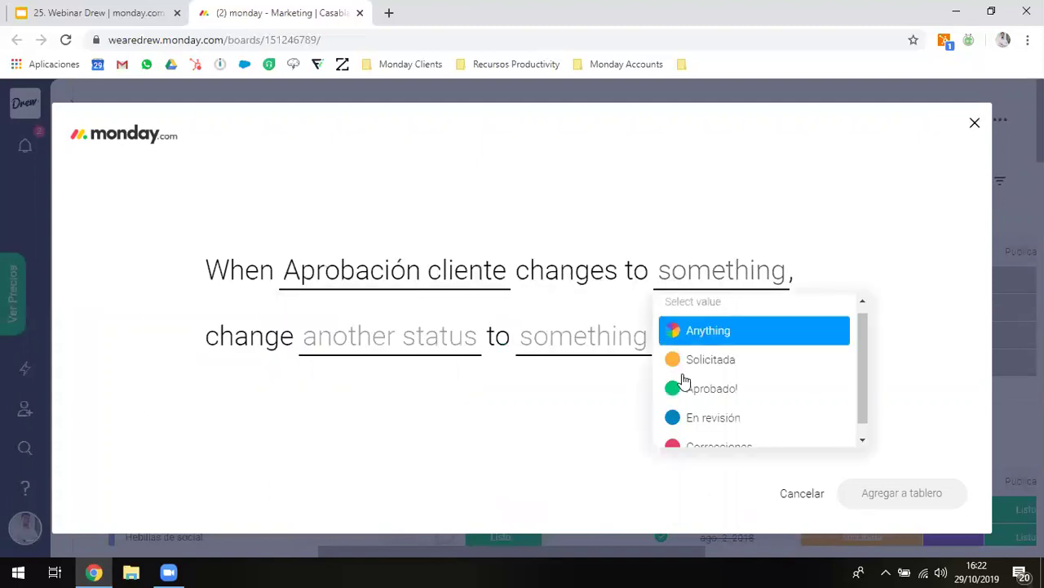
{"action": "scroll", "coordinate": [686, 383], "scroll_direction": "down", "scroll_amount": 1}
{"action": "left_click", "coordinate": [690, 433]}
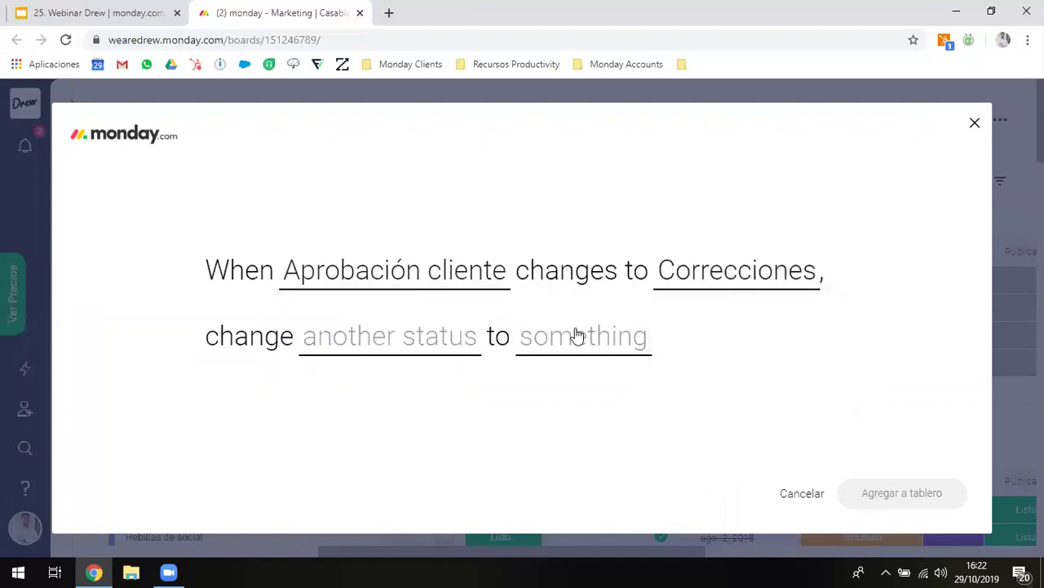
- Make the automation change Estado to En proceso, add it to the board and return to the items
{"action": "left_click", "coordinate": [380, 342]}
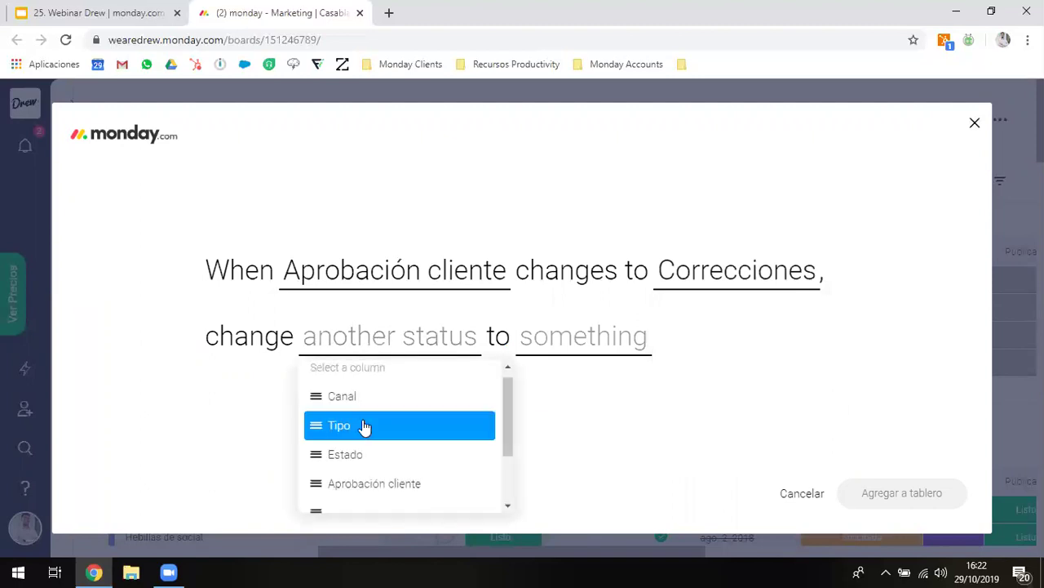
{"action": "scroll", "coordinate": [364, 445], "scroll_direction": "down", "scroll_amount": 1}
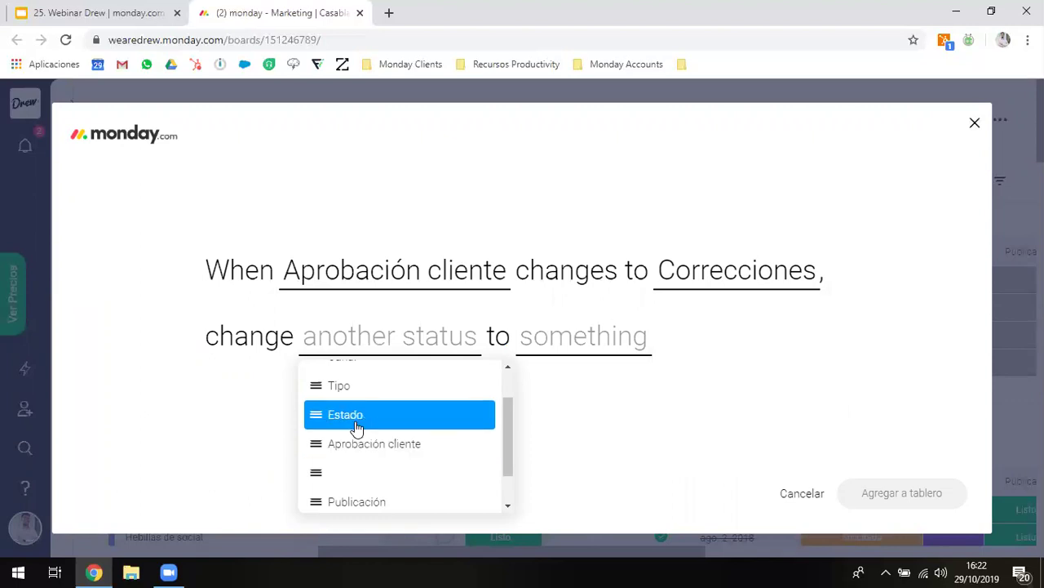
{"action": "left_click", "coordinate": [352, 416]}
{"action": "left_click", "coordinate": [488, 339]}
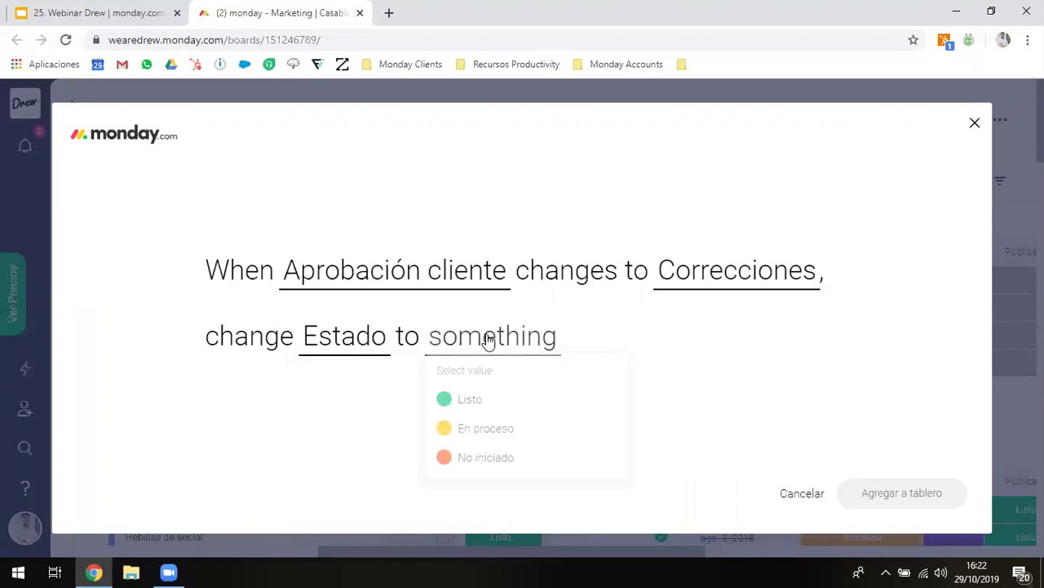
{"action": "left_click", "coordinate": [488, 434]}
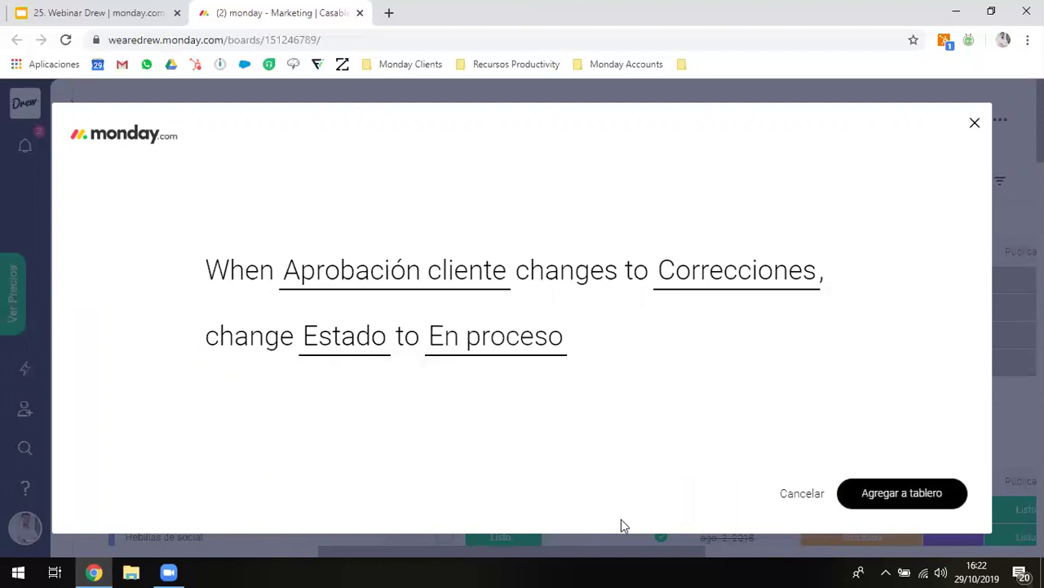
{"action": "left_click", "coordinate": [876, 493]}
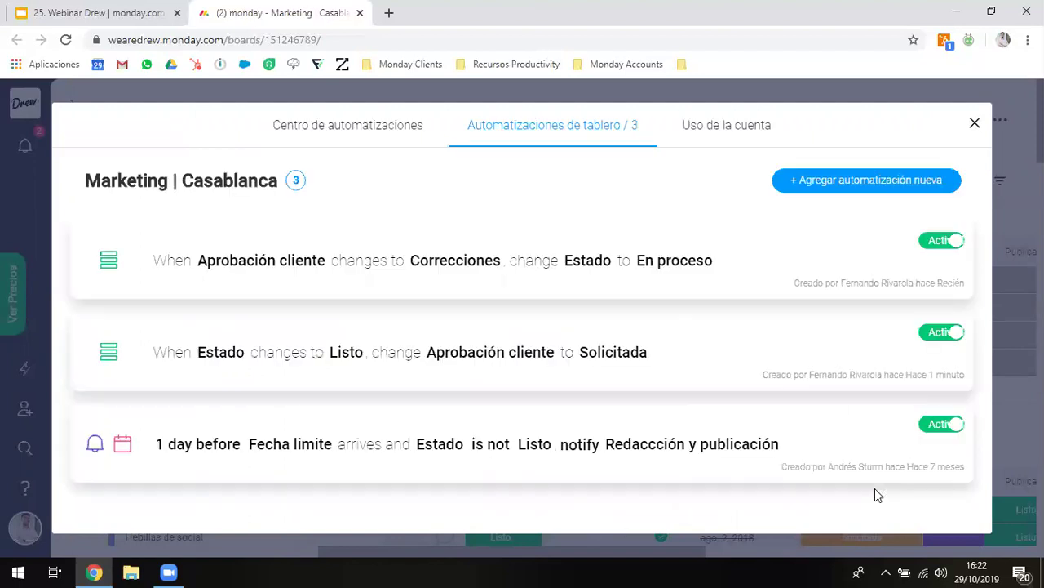
{"action": "key", "text": "Escape"}
- Set Aprobación cliente to Correcciones for 74 aniversario LMGP, Hebillas de social and the Éxodo Jujeño item in Agosto 2018
{"action": "scroll", "coordinate": [652, 326], "scroll_direction": "down", "scroll_amount": 2}
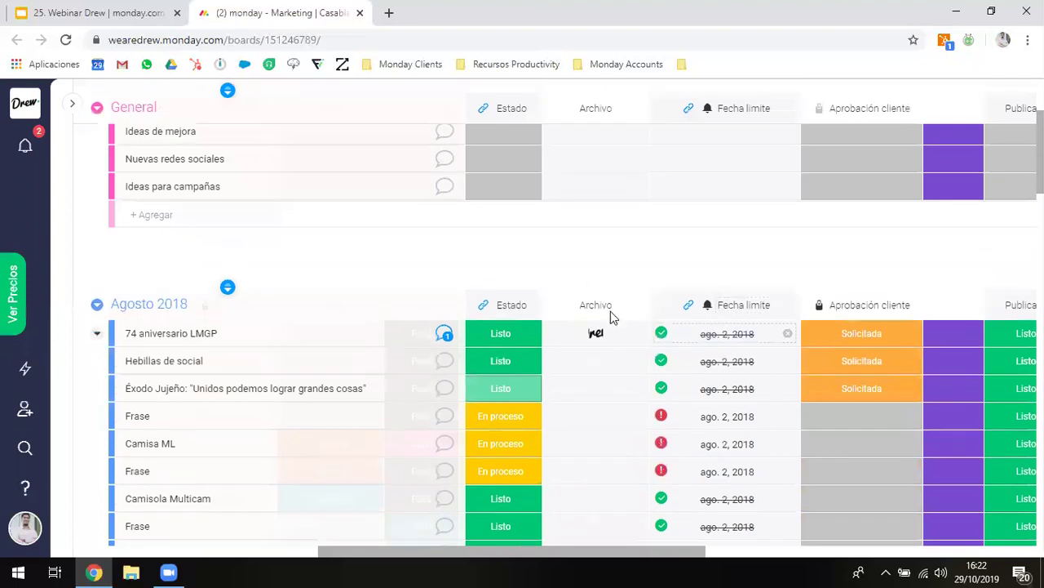
{"action": "left_click", "coordinate": [853, 335]}
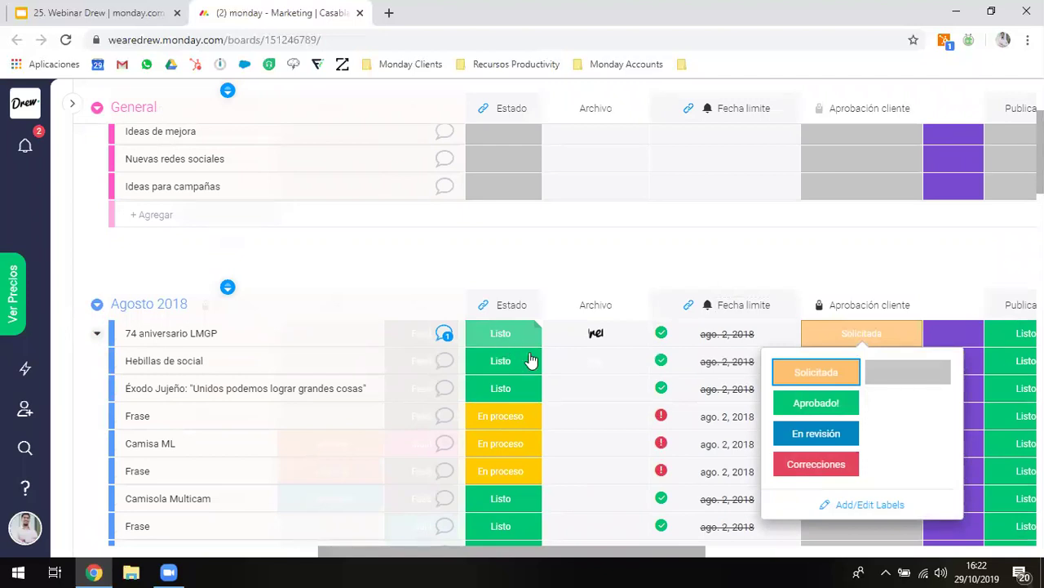
{"action": "left_click", "coordinate": [836, 462]}
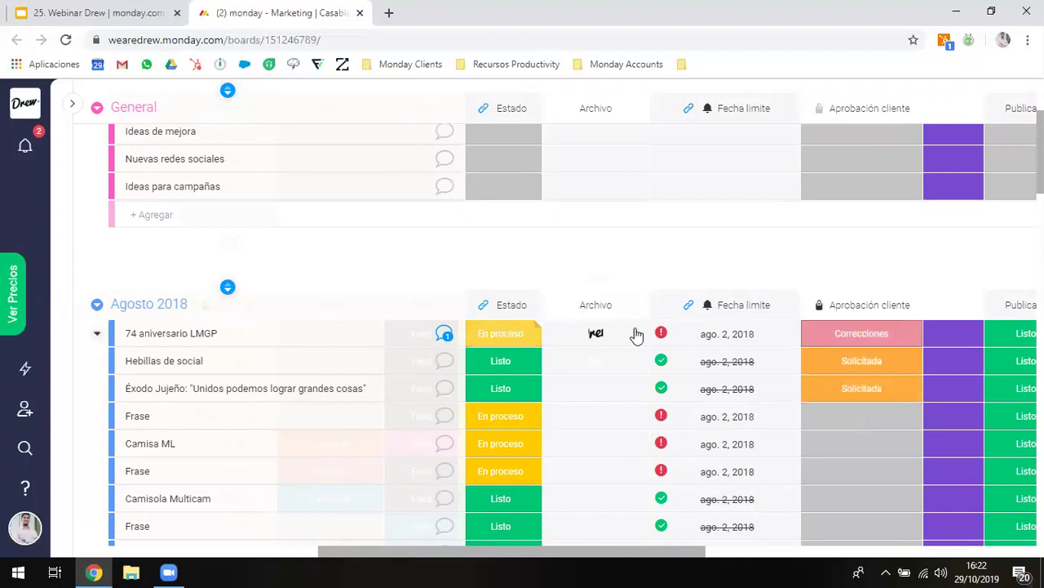
{"action": "left_click", "coordinate": [854, 366]}
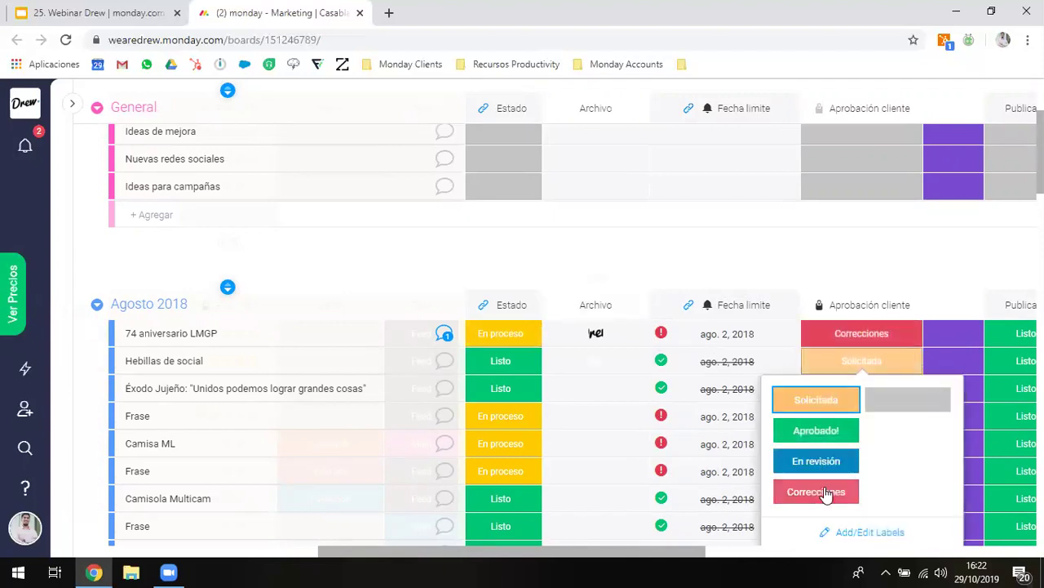
{"action": "left_click", "coordinate": [830, 490]}
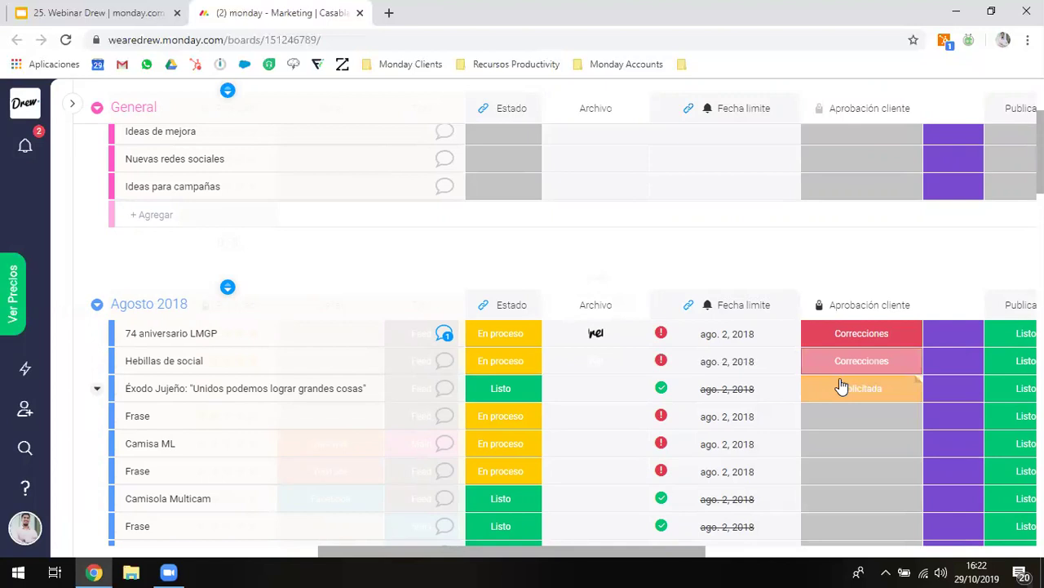
{"action": "left_click", "coordinate": [842, 386]}
{"action": "left_click", "coordinate": [808, 426]}
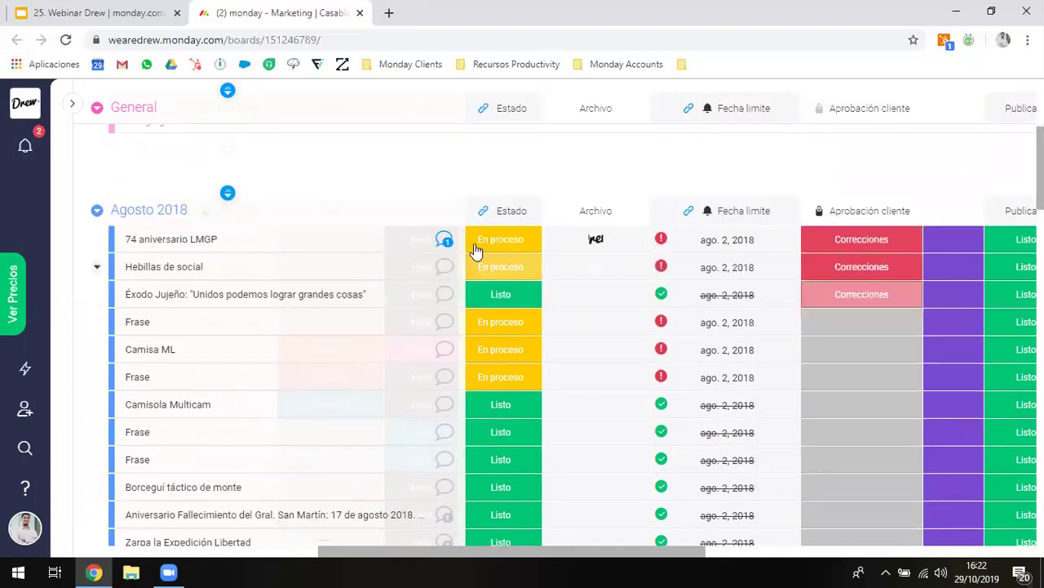
- For 74 aniversario LMGP, set Estado to Listo and Aprobación cliente to Aprobado!
{"action": "left_click", "coordinate": [505, 247]}
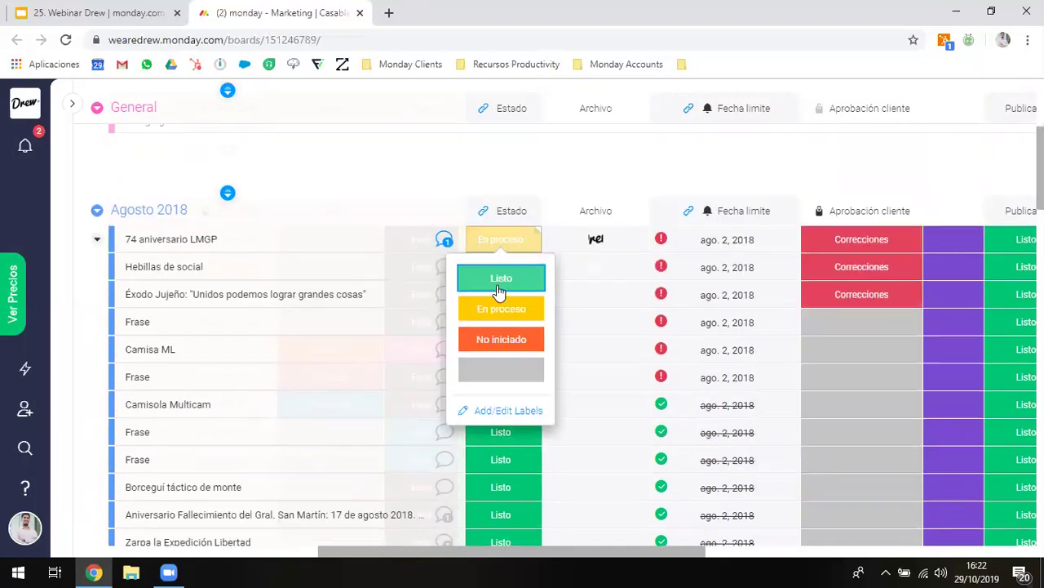
{"action": "left_click", "coordinate": [499, 288]}
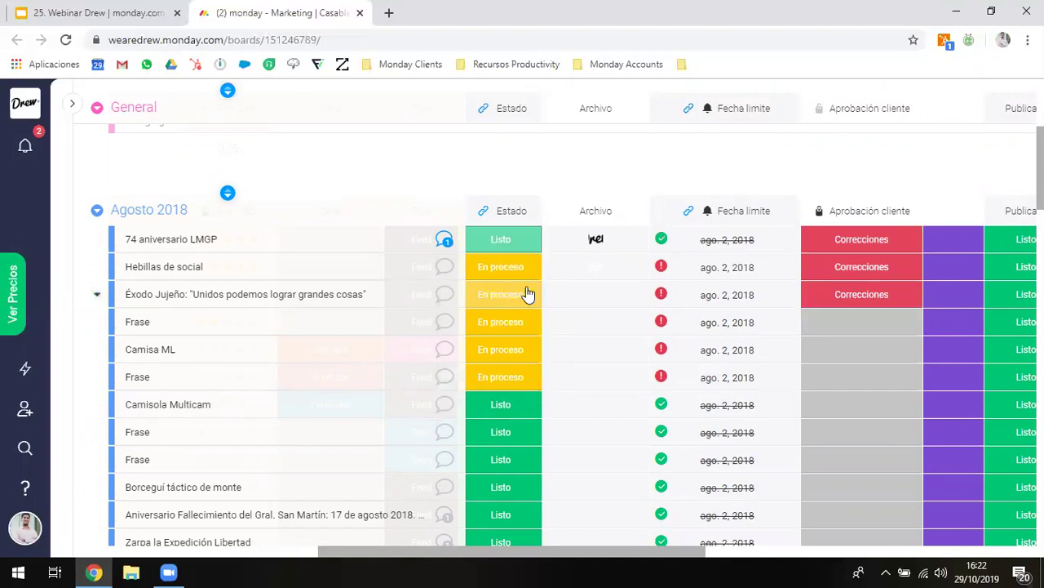
{"action": "left_click", "coordinate": [834, 244]}
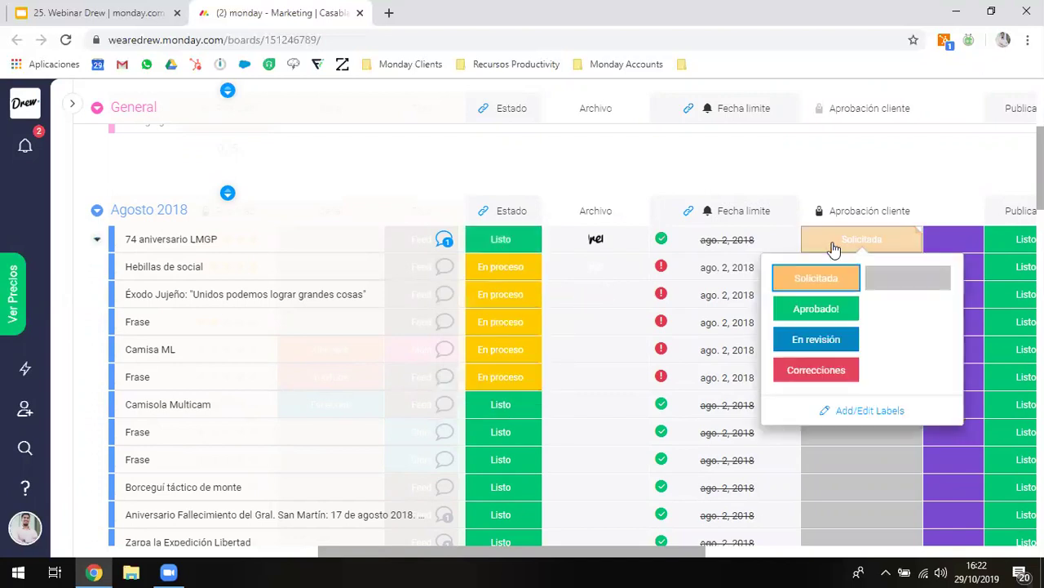
{"action": "left_click", "coordinate": [810, 309]}
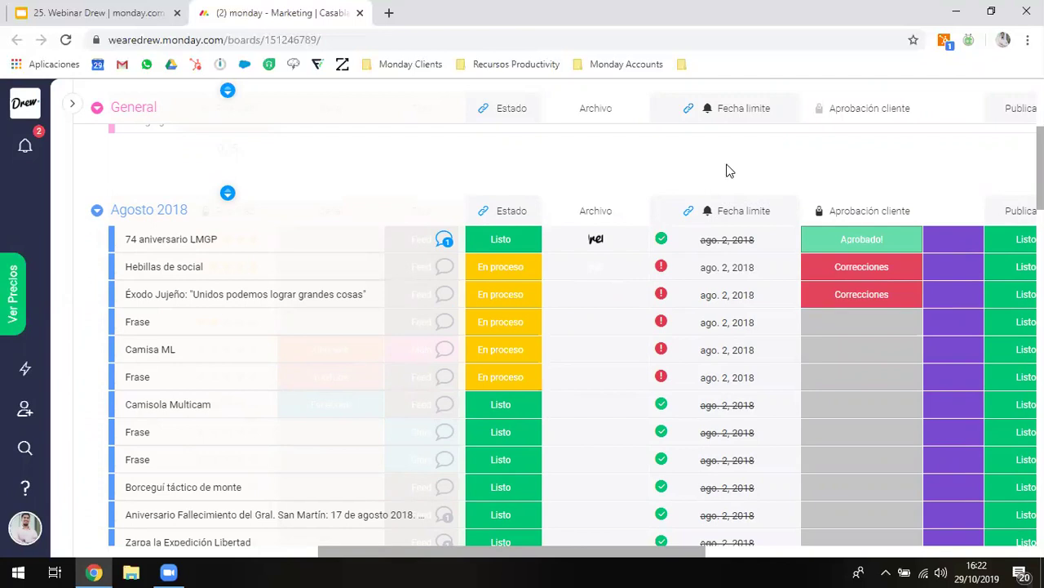
- Examine the sharing marker beside the Marketing | Casablanca board title
{"action": "scroll", "coordinate": [728, 167], "scroll_direction": "up", "scroll_amount": 5}
{"action": "scroll", "coordinate": [667, 272], "scroll_direction": "down", "scroll_amount": 1}
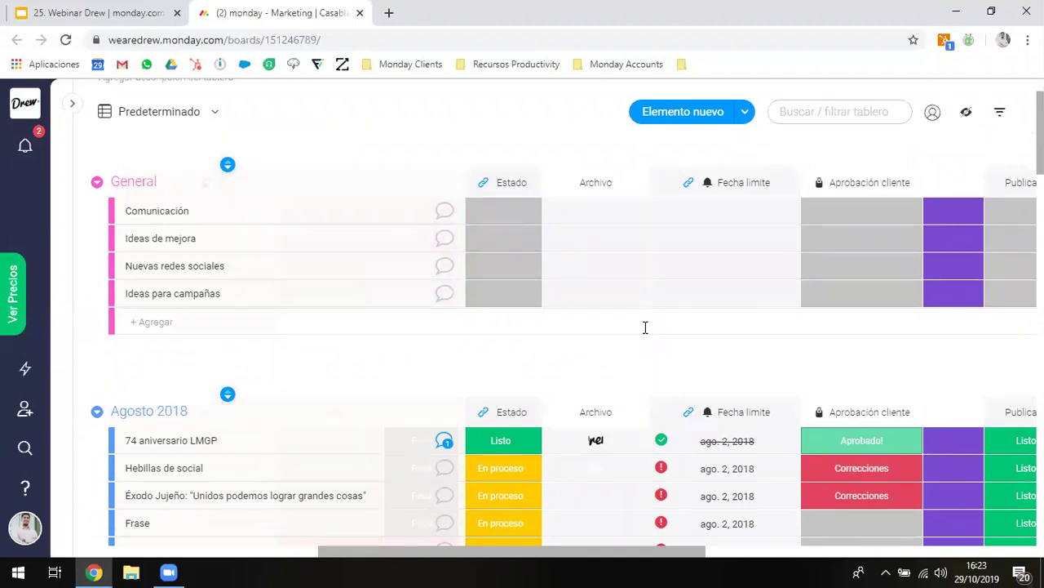
{"action": "scroll", "coordinate": [590, 367], "scroll_direction": "up", "scroll_amount": 1}
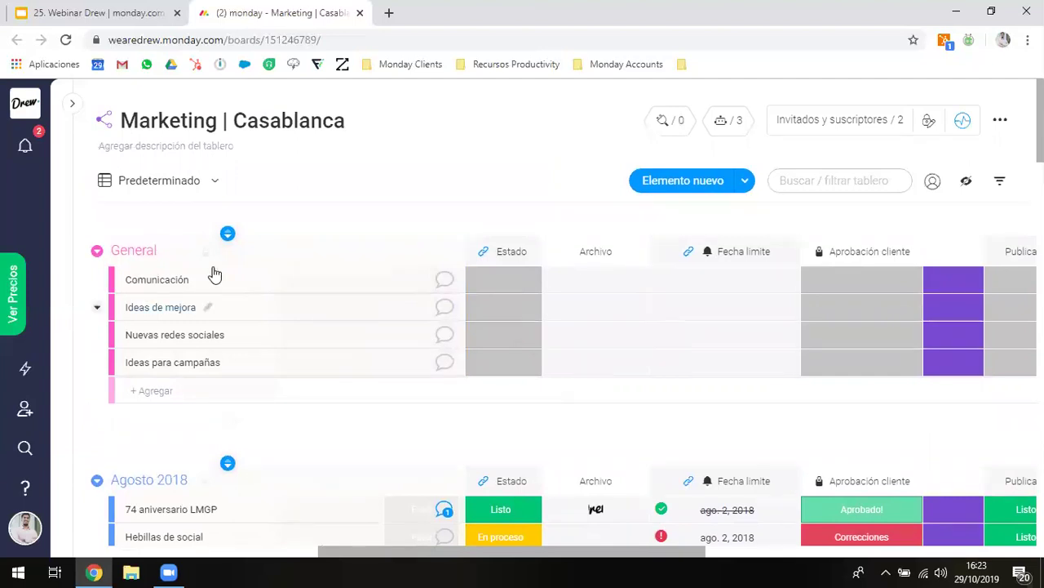
{"action": "scroll", "coordinate": [105, 125], "scroll_direction": "up", "scroll_amount": 5}
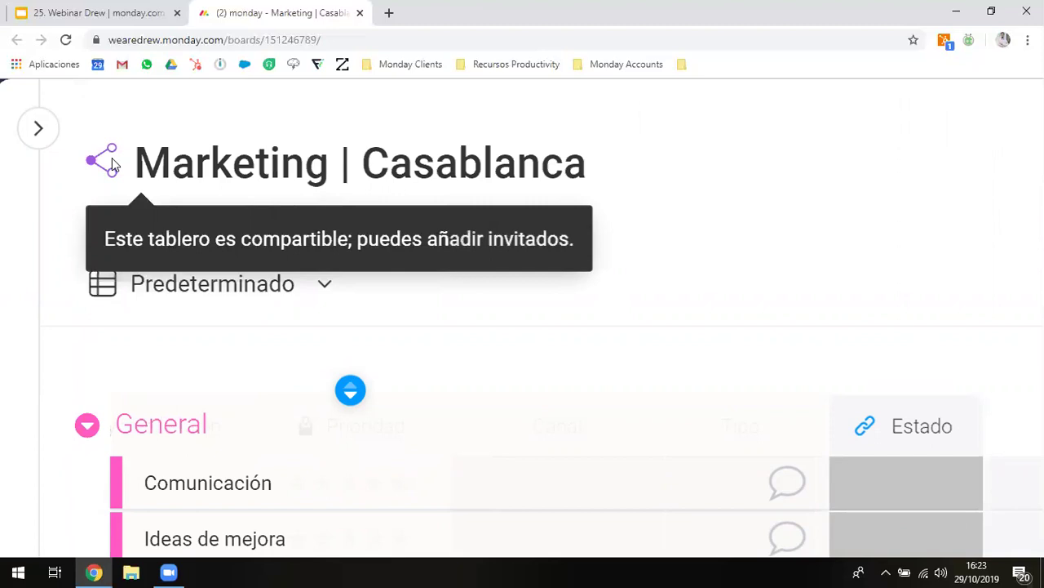
{"action": "scroll", "coordinate": [113, 165], "scroll_direction": "down", "scroll_amount": 5}
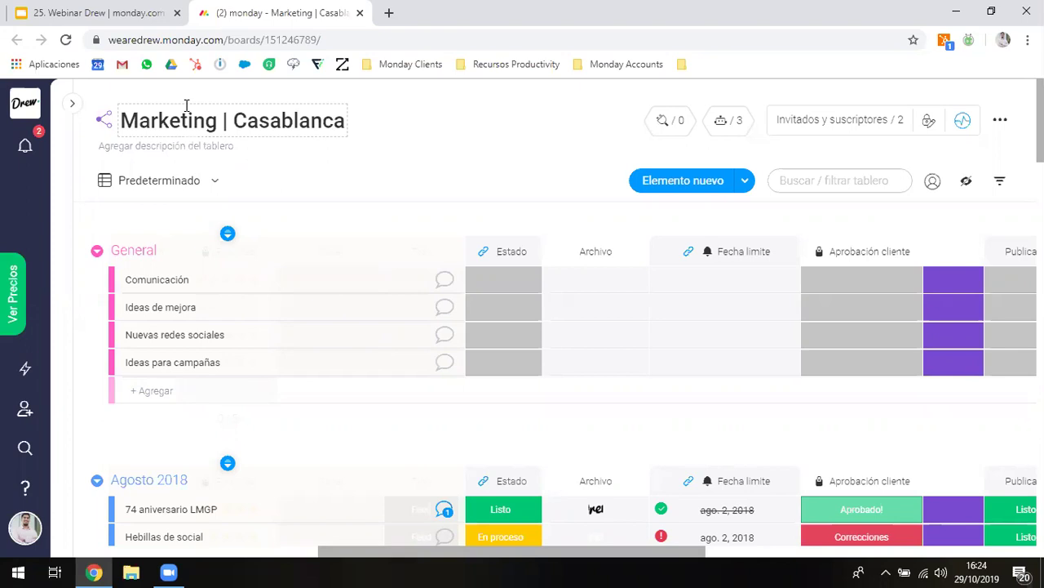
{"action": "mouse_move", "coordinate": [111, 121]}
- Invite an external guest to the board by sample e-mail address, and remove the pending guest again
{"action": "left_click", "coordinate": [804, 127]}
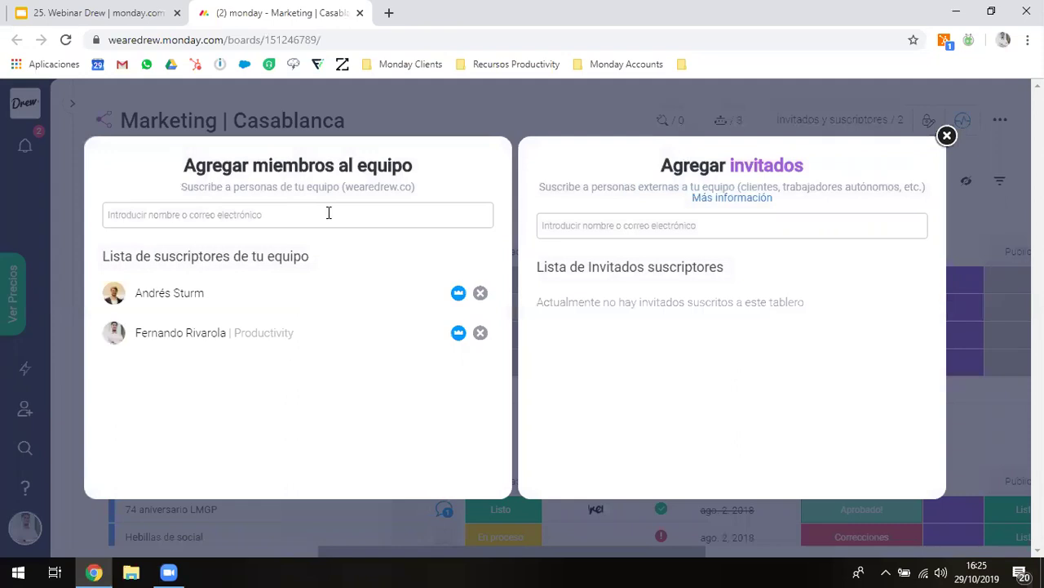
{"action": "left_click", "coordinate": [167, 223]}
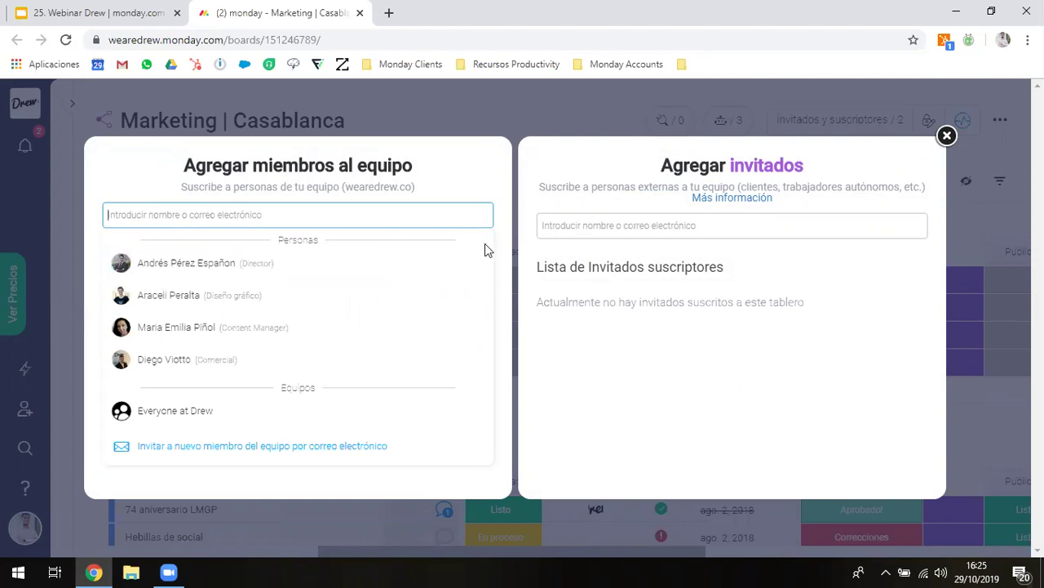
{"action": "left_click", "coordinate": [628, 217]}
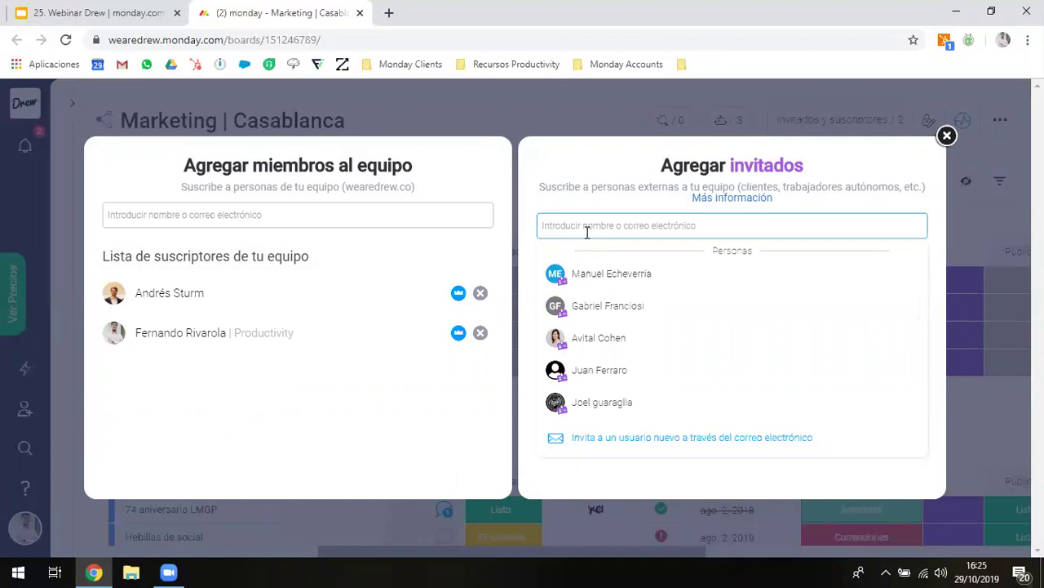
{"action": "type", "text": "ejem"}
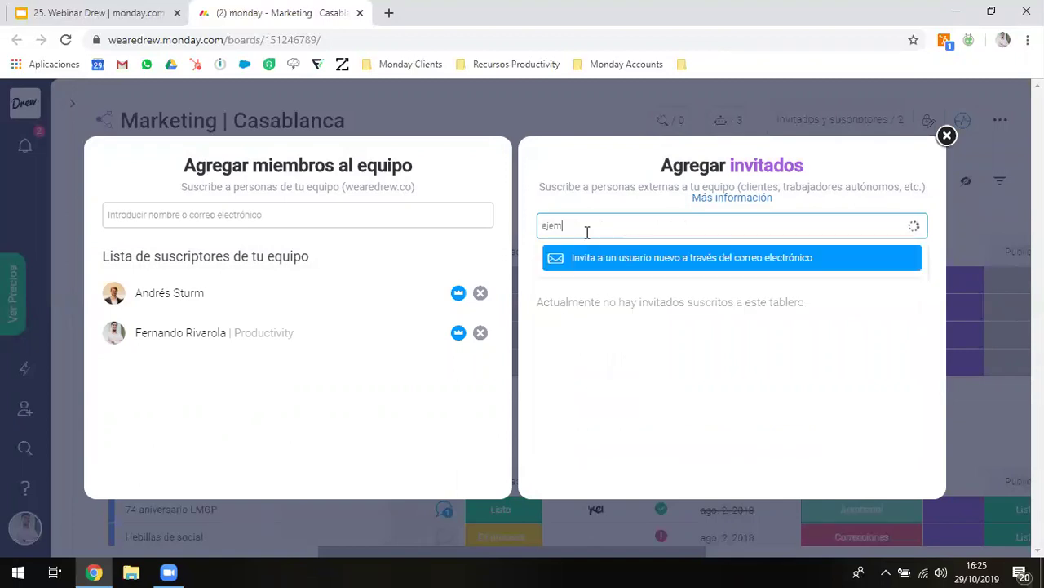
{"action": "type", "text": "plo@ejemplo.com"}
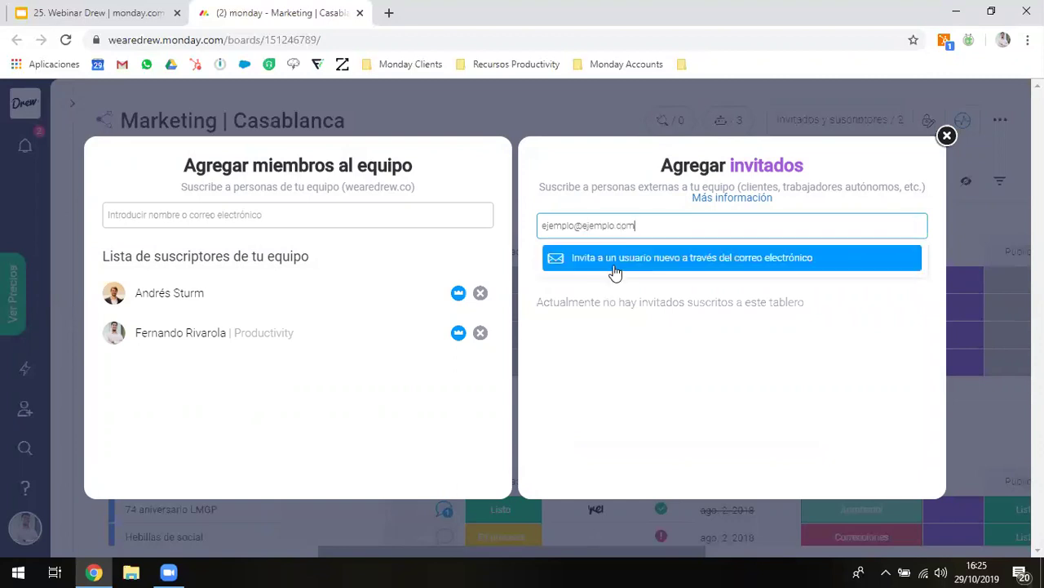
{"action": "left_click", "coordinate": [614, 259]}
{"action": "left_click", "coordinate": [653, 298]}
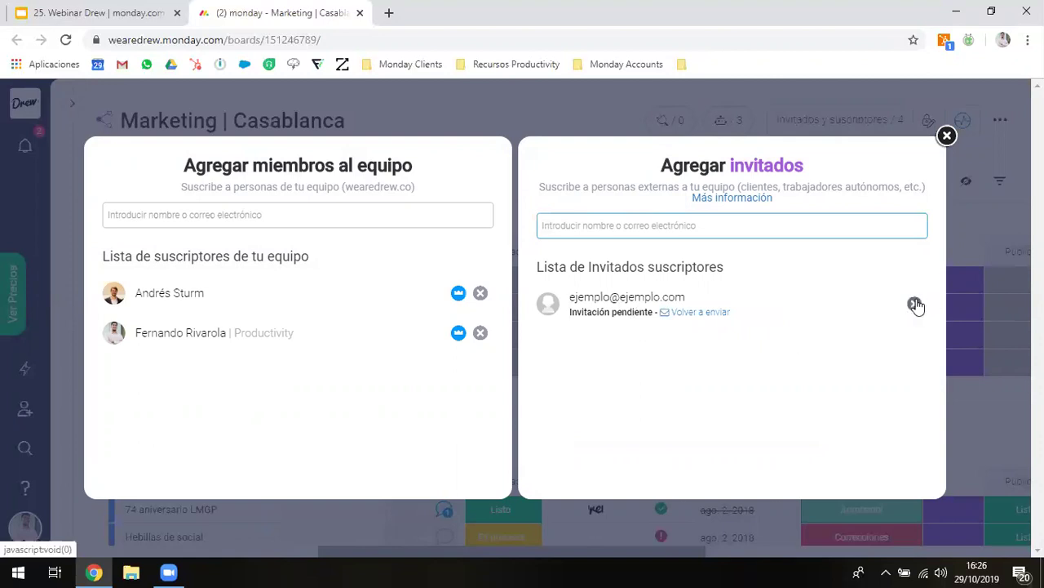
{"action": "left_click", "coordinate": [915, 305]}
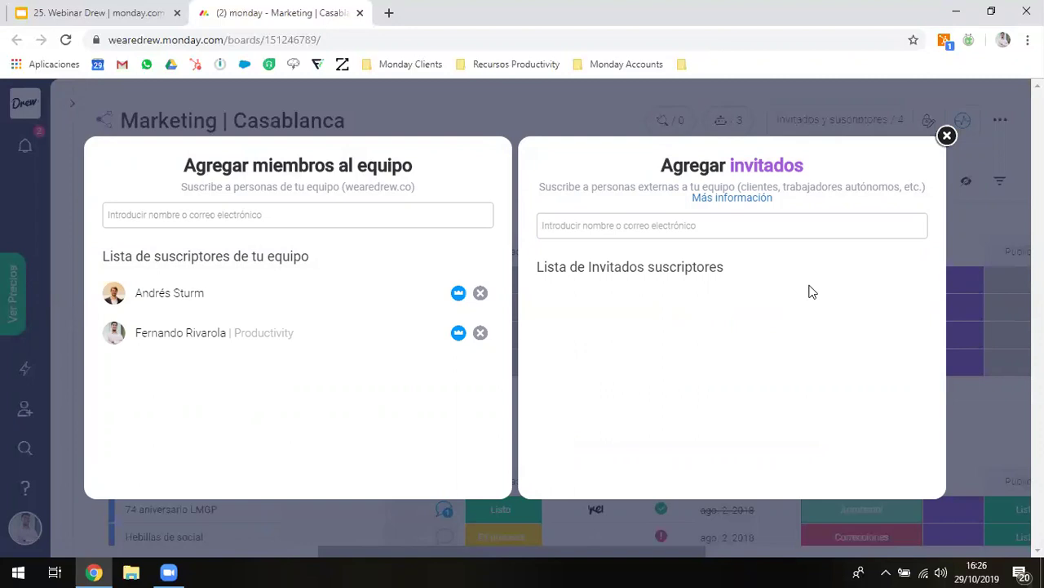
{"action": "left_click", "coordinate": [946, 134]}
- Restrict the board permissions so members can edit only rows assigned to them in the Redaccción y publicación column
{"action": "scroll", "coordinate": [711, 387], "scroll_direction": "down", "scroll_amount": 2}
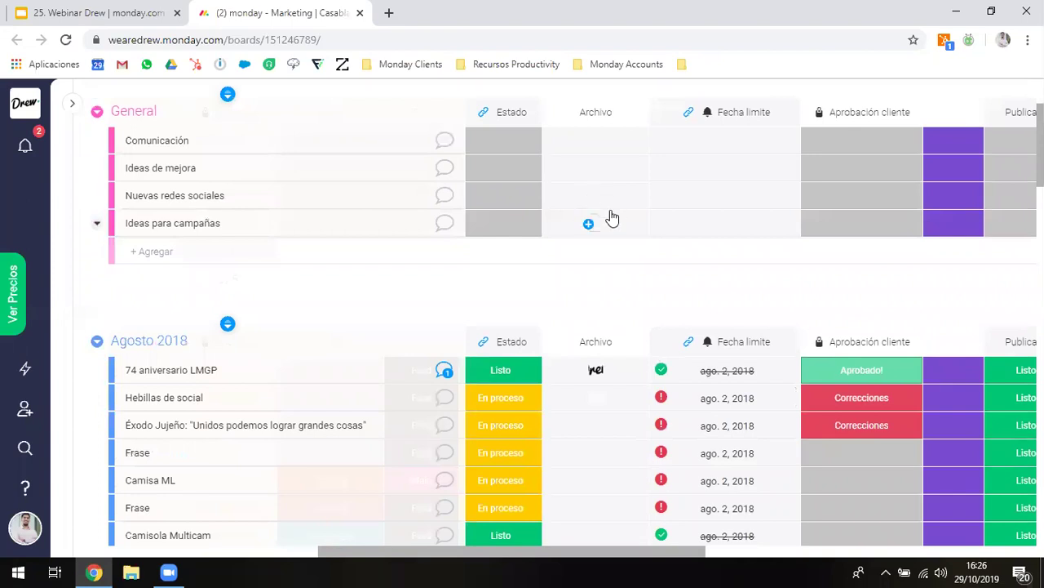
{"action": "scroll", "coordinate": [612, 218], "scroll_direction": "left", "scroll_amount": 3}
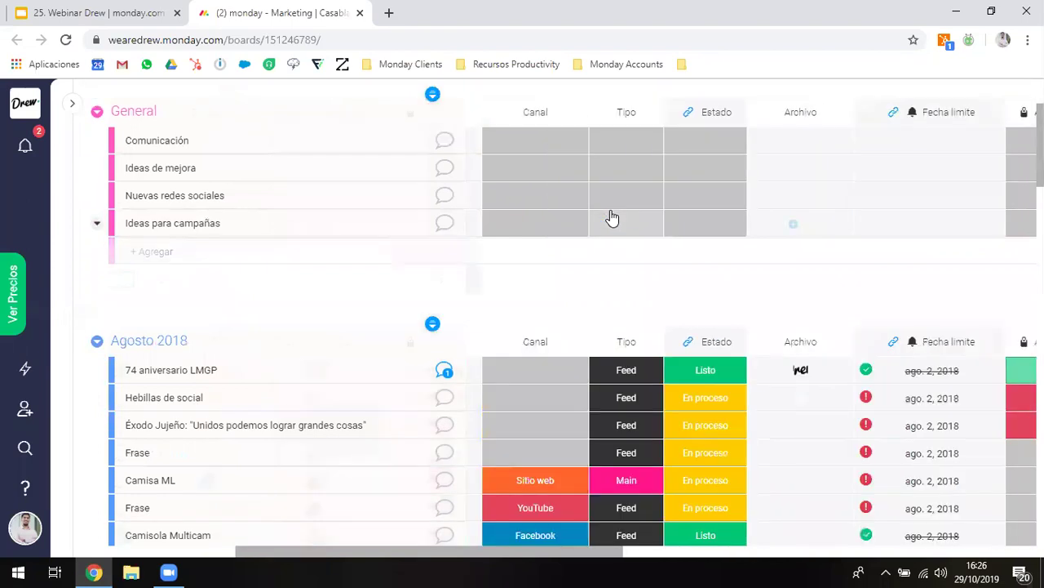
{"action": "scroll", "coordinate": [612, 218], "scroll_direction": "left", "scroll_amount": 3}
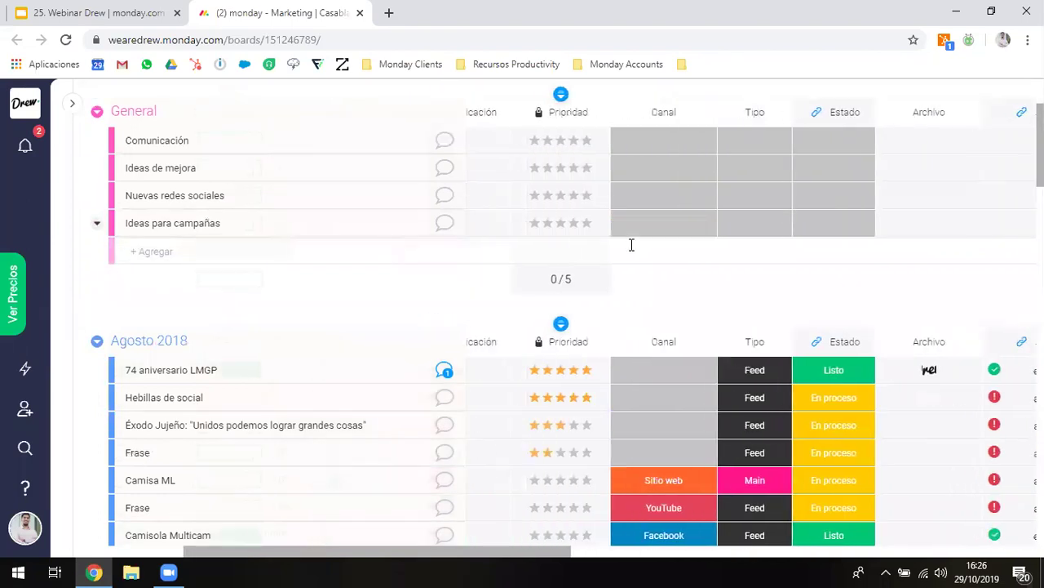
{"action": "scroll", "coordinate": [631, 245], "scroll_direction": "left", "scroll_amount": 1}
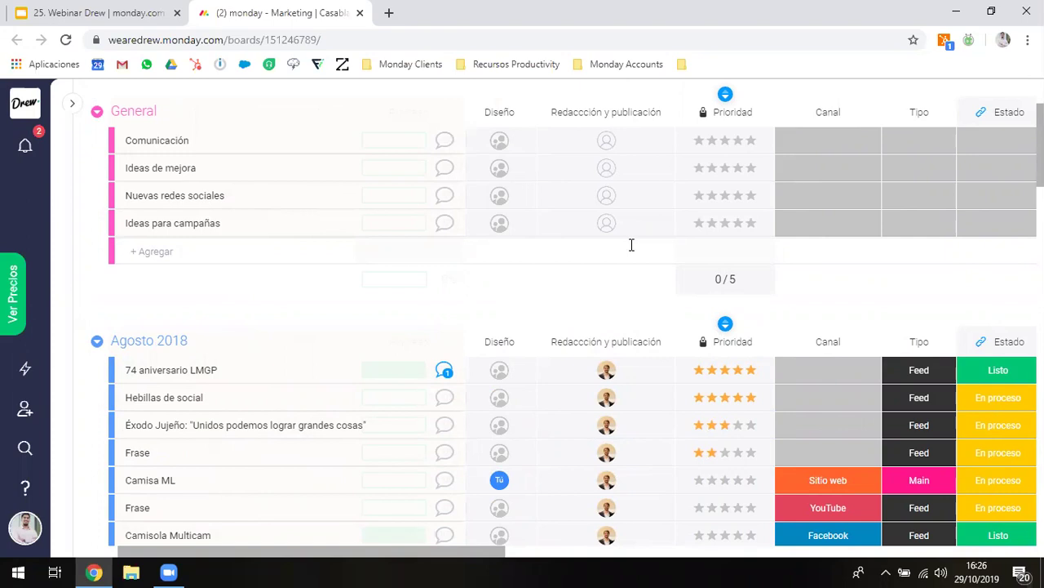
{"action": "scroll", "coordinate": [841, 261], "scroll_direction": "up", "scroll_amount": 2}
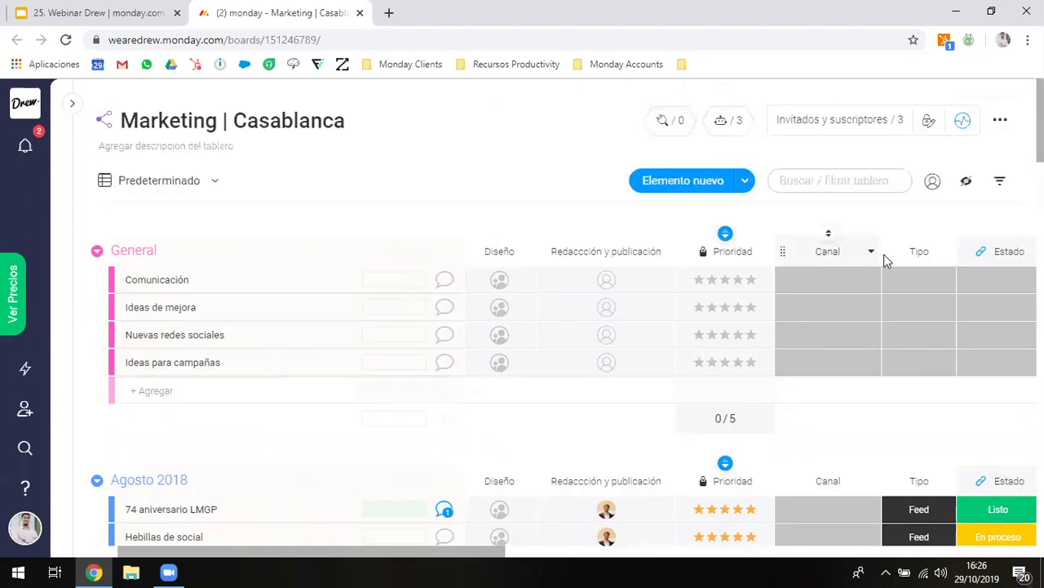
{"action": "scroll", "coordinate": [883, 258], "scroll_direction": "right", "scroll_amount": 2}
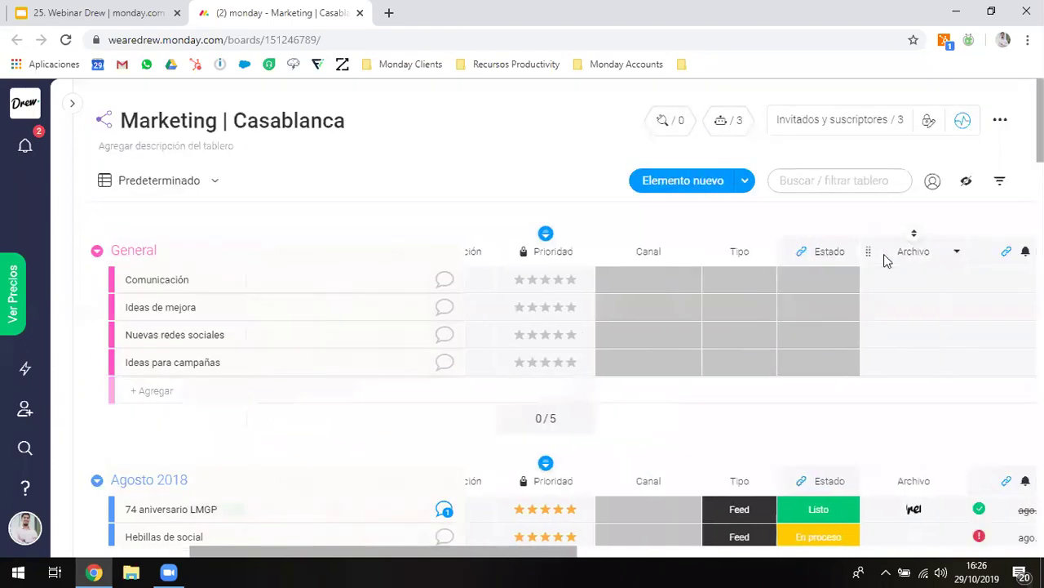
{"action": "left_click", "coordinate": [1002, 120]}
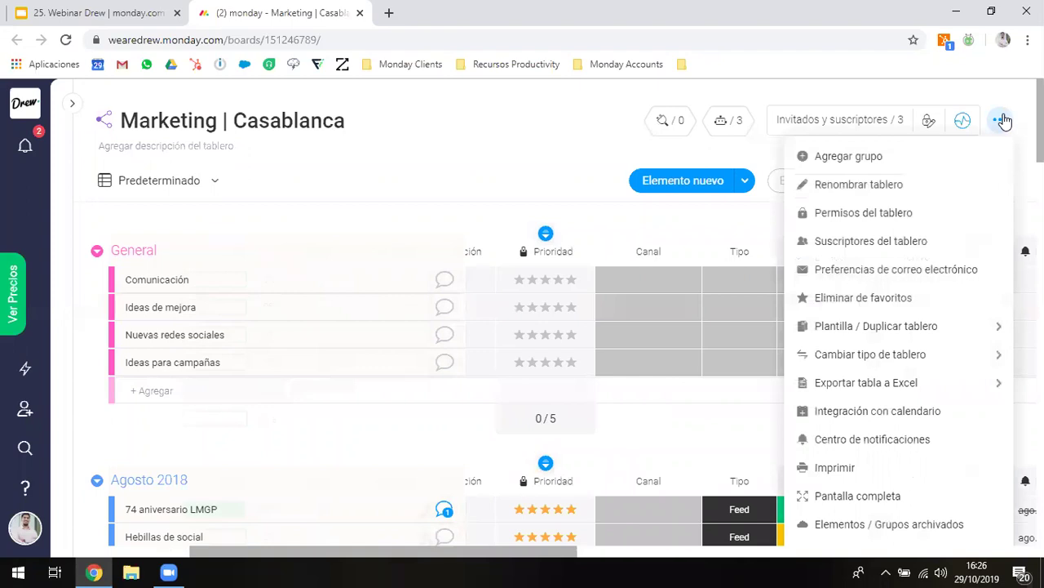
{"action": "left_click", "coordinate": [927, 213]}
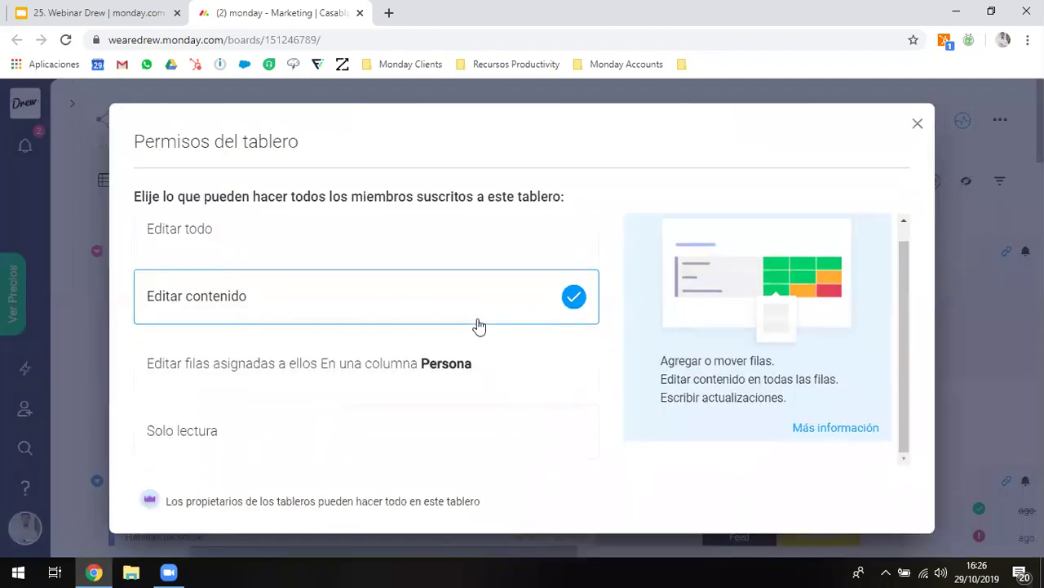
{"action": "left_click", "coordinate": [282, 361]}
{"action": "left_click", "coordinate": [319, 373]}
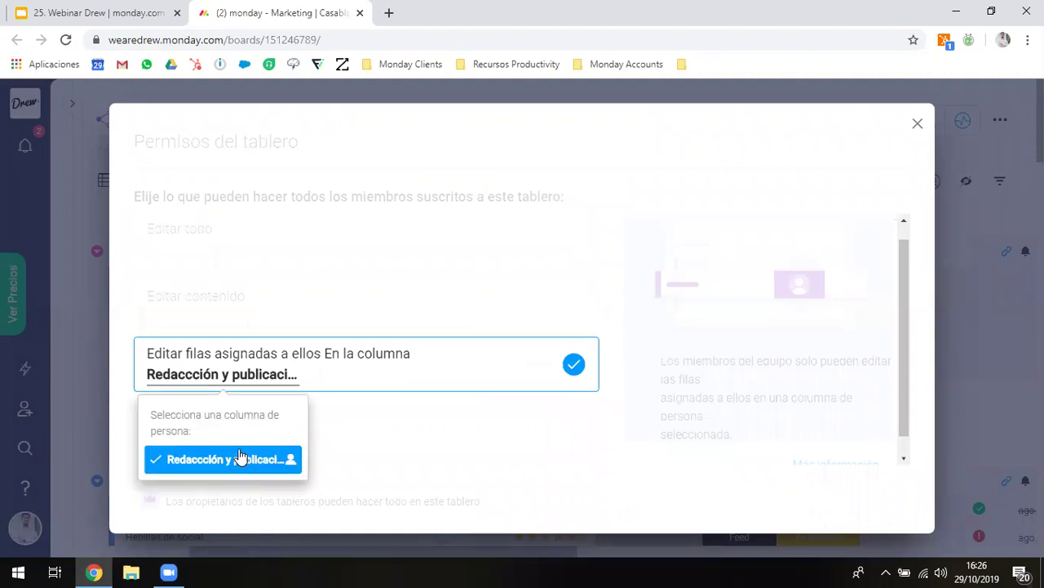
{"action": "key", "text": "Escape"}
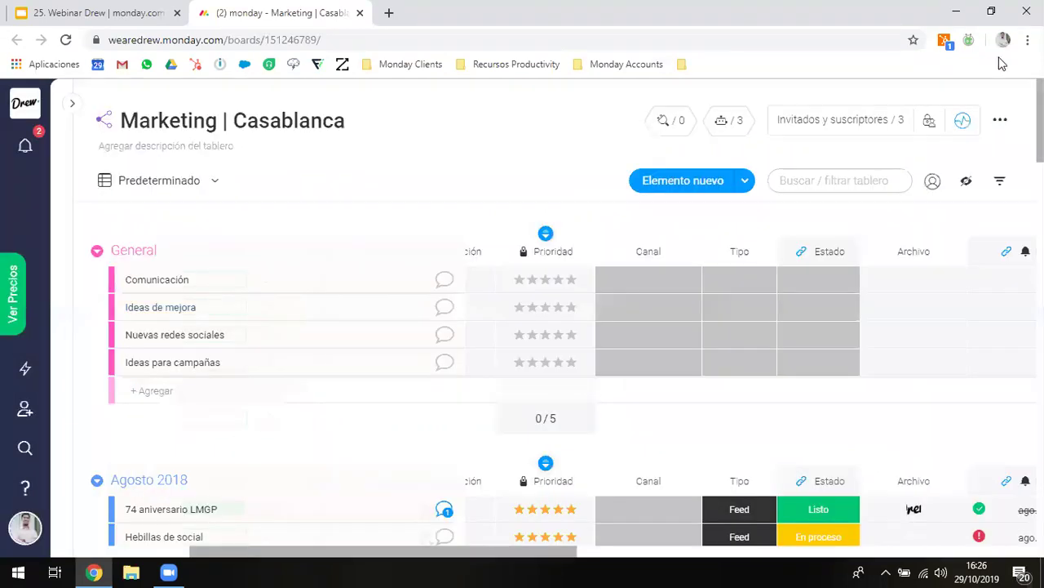
- Set the board permissions back to Editar contenido for all subscribed members
{"action": "left_click", "coordinate": [1000, 122]}
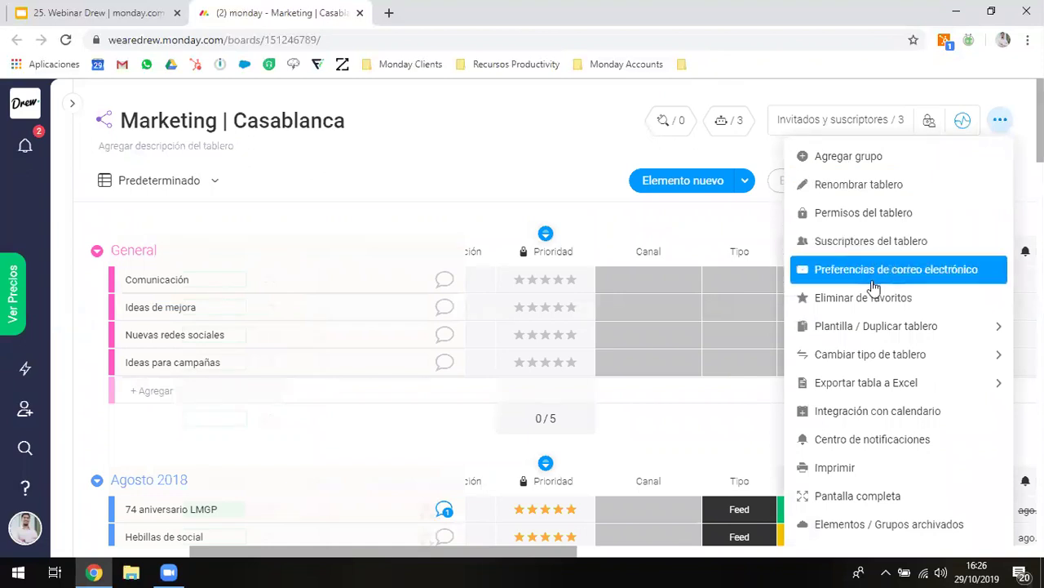
{"action": "left_click", "coordinate": [855, 214]}
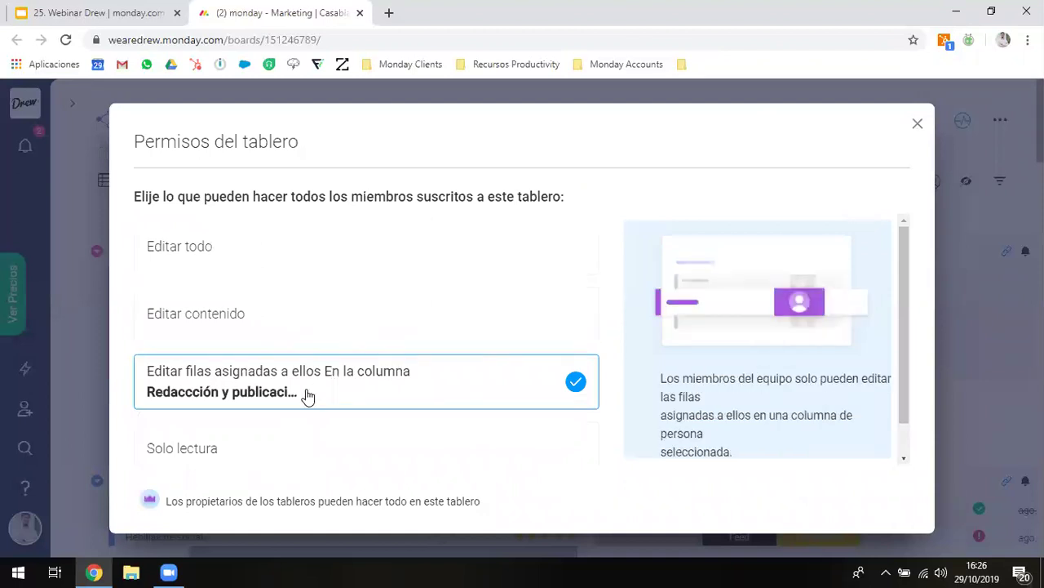
{"action": "left_click", "coordinate": [226, 332]}
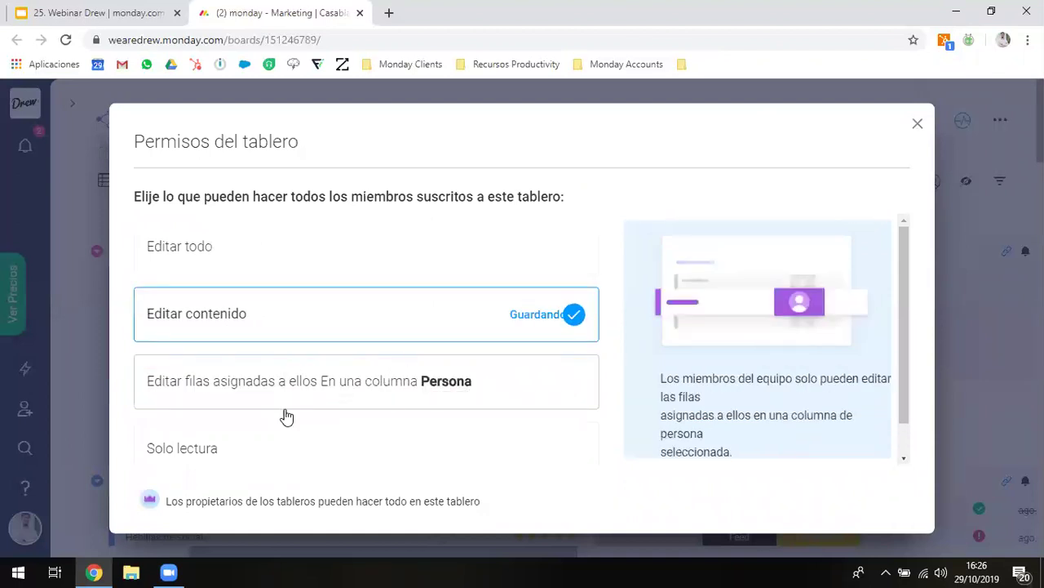
{"action": "key", "text": "Escape"}
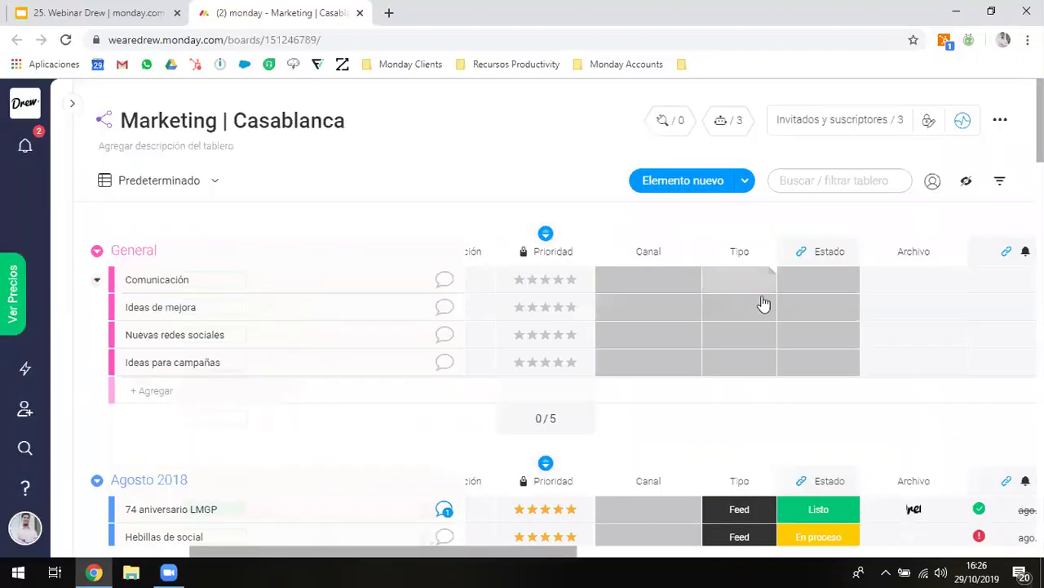
- Examine the board's columns from Redaccción y publicación through Aprobación cliente and Ok Gerencia to Conversiones
{"action": "scroll", "coordinate": [814, 318], "scroll_direction": "right", "scroll_amount": 3}
{"action": "scroll", "coordinate": [813, 318], "scroll_direction": "right", "scroll_amount": 3}
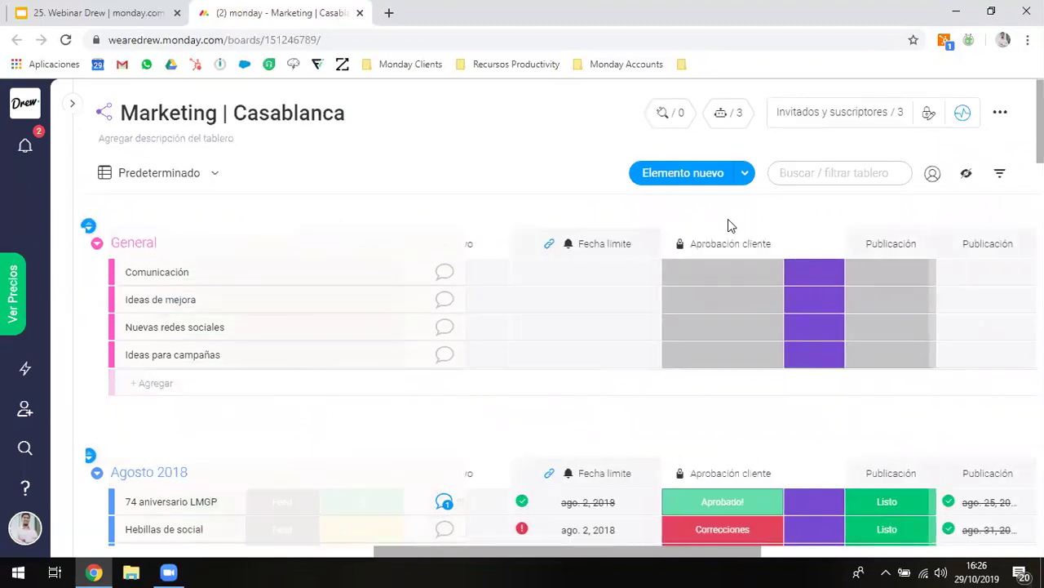
{"action": "scroll", "coordinate": [538, 210], "scroll_direction": "left", "scroll_amount": 6}
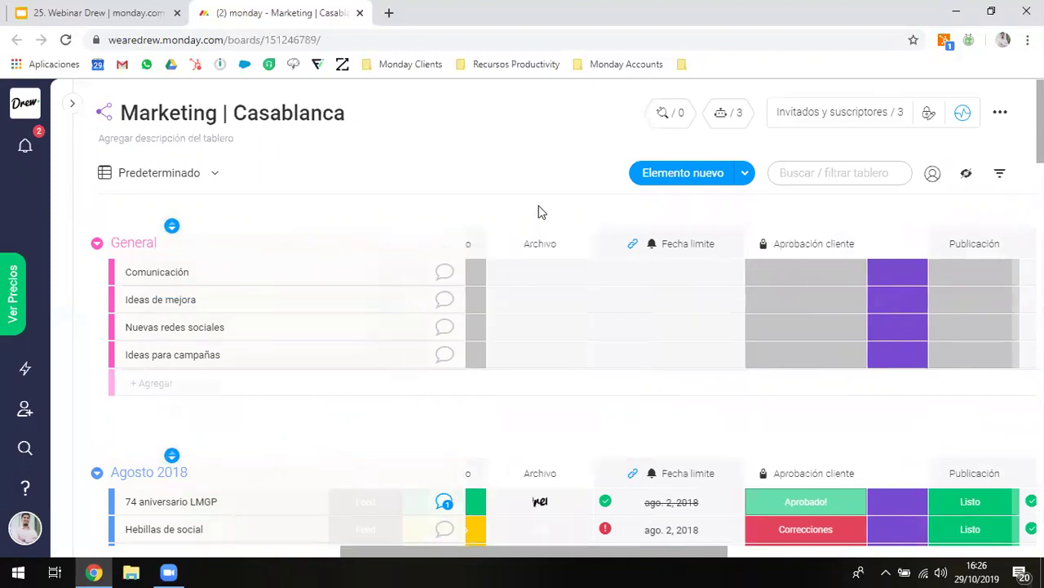
{"action": "scroll", "coordinate": [538, 210], "scroll_direction": "left", "scroll_amount": 2}
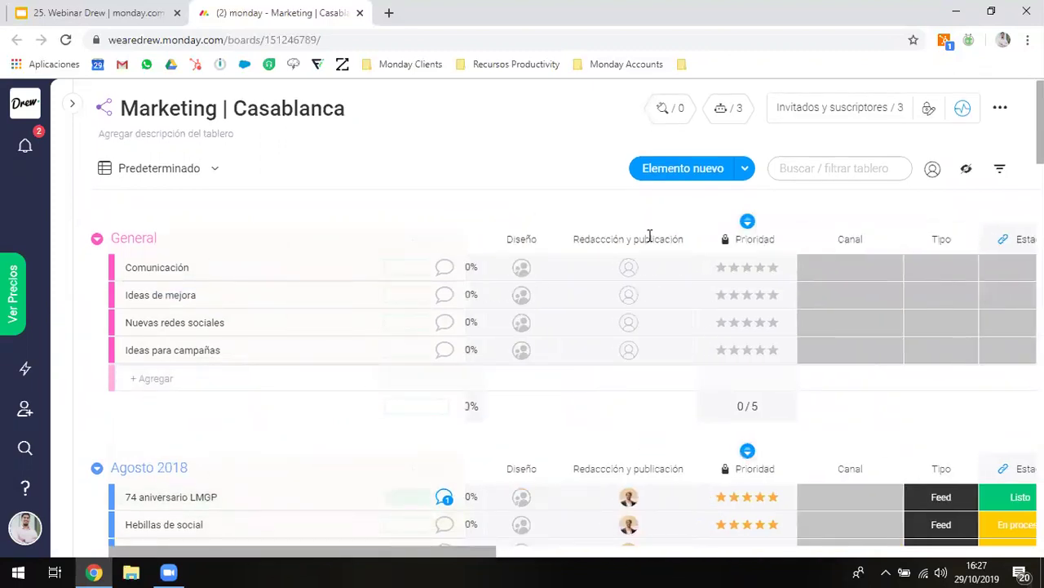
{"action": "scroll", "coordinate": [650, 235], "scroll_direction": "left", "scroll_amount": 2}
{"action": "scroll", "coordinate": [649, 235], "scroll_direction": "right", "scroll_amount": 8}
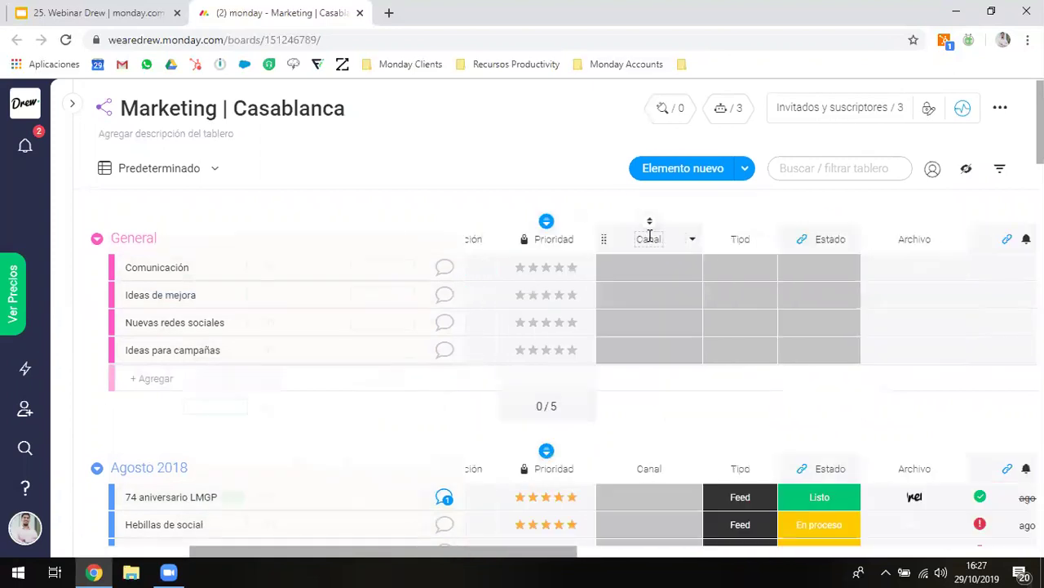
{"action": "scroll", "coordinate": [650, 235], "scroll_direction": "right", "scroll_amount": 4}
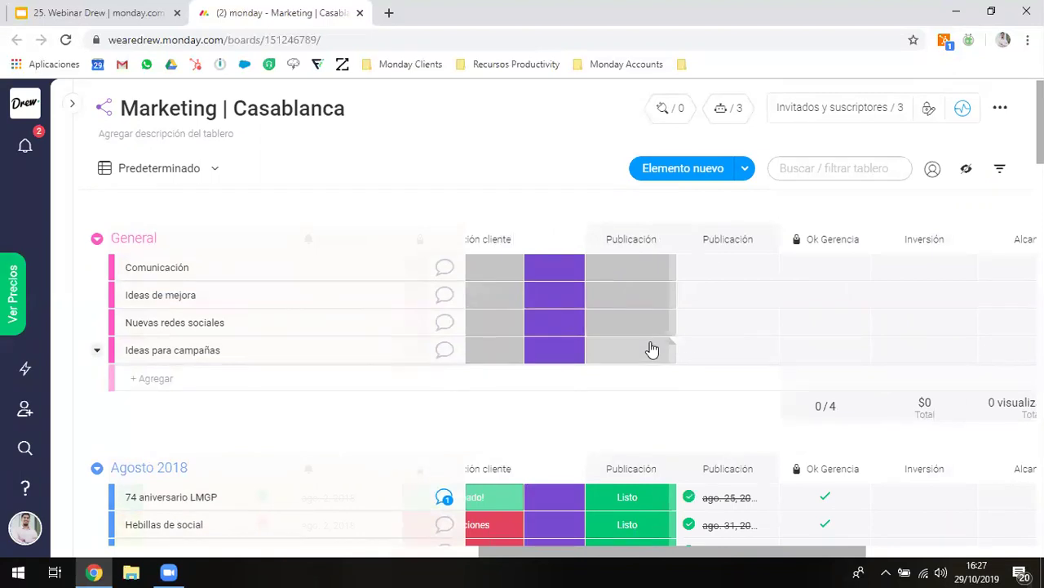
{"action": "scroll", "coordinate": [709, 360], "scroll_direction": "right", "scroll_amount": 3}
{"action": "scroll", "coordinate": [708, 360], "scroll_direction": "down", "scroll_amount": 1}
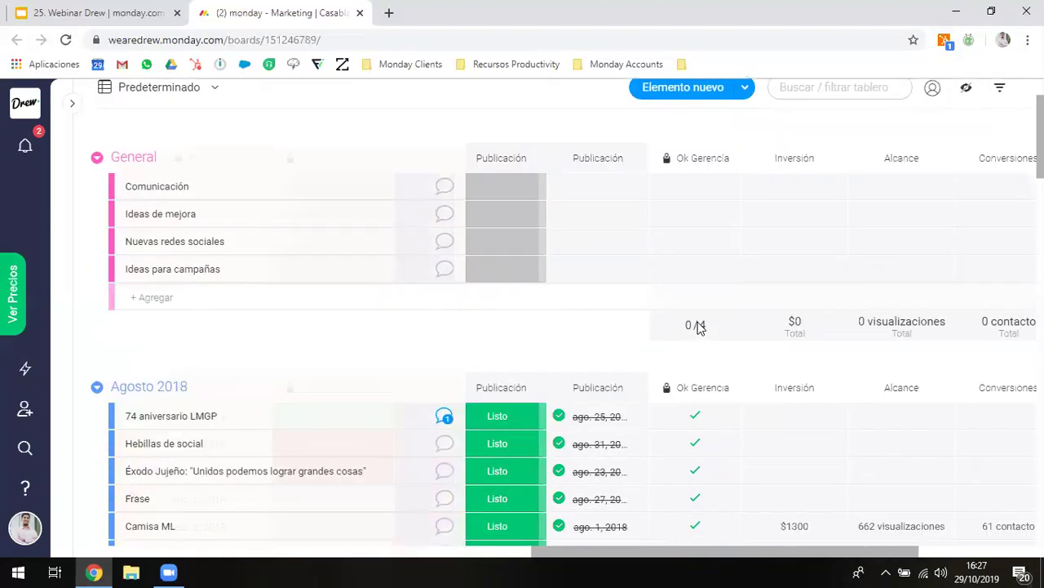
{"action": "scroll", "coordinate": [698, 328], "scroll_direction": "down", "scroll_amount": 1}
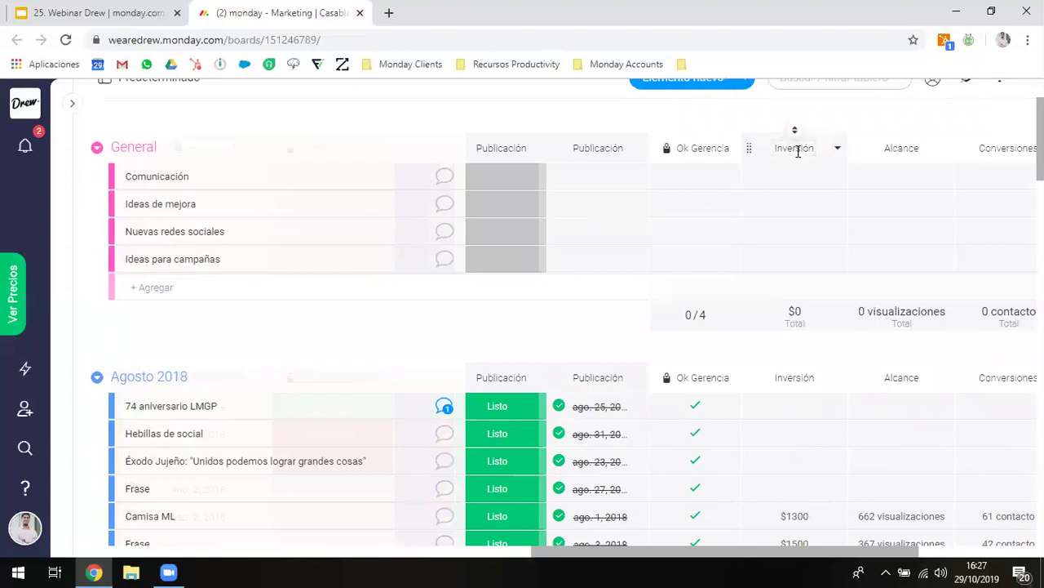
- View the column permission options for the Publicación date column
{"action": "left_click", "coordinate": [639, 154]}
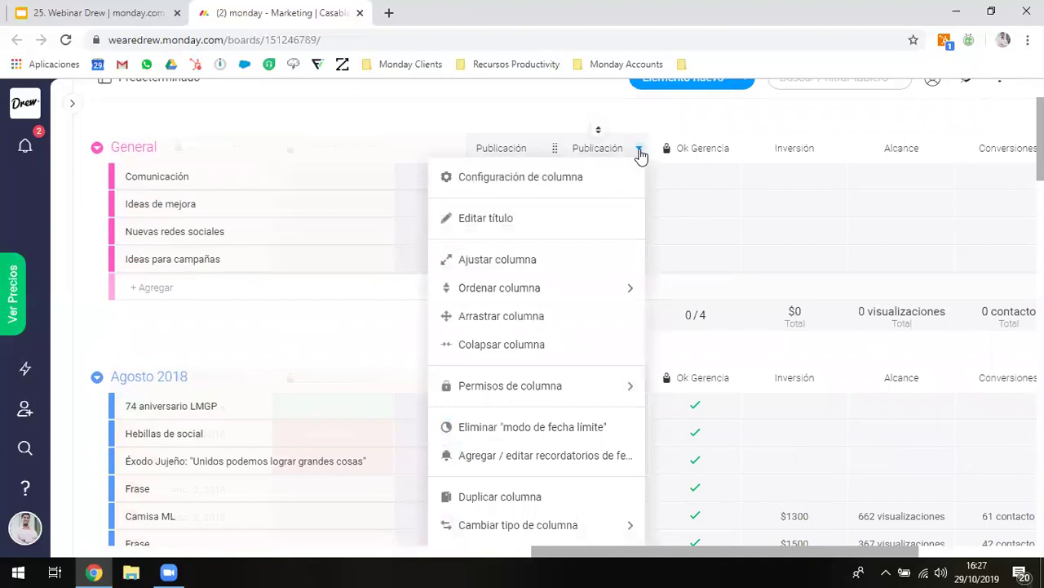
{"action": "mouse_move", "coordinate": [521, 405]}
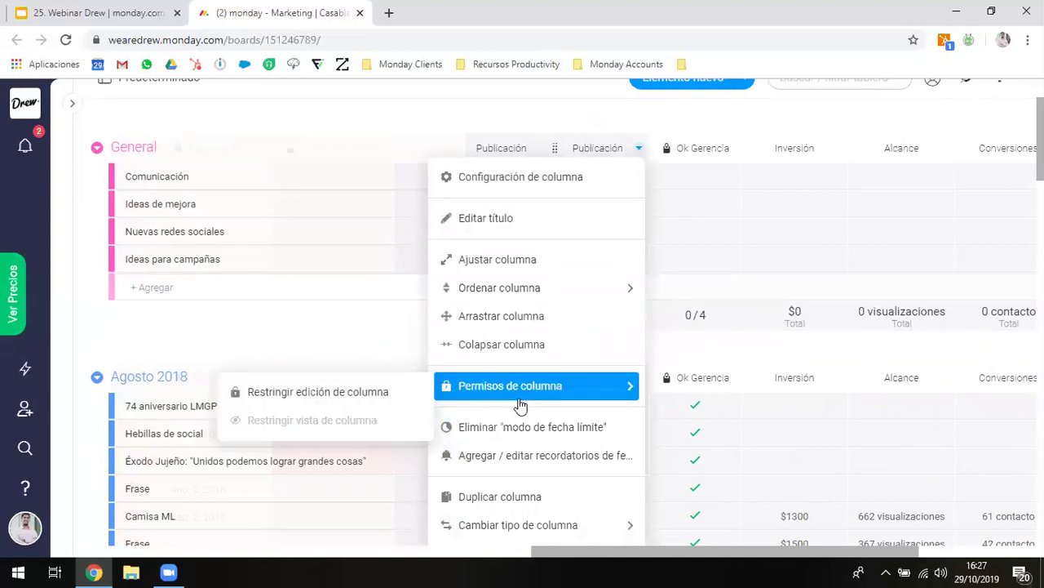
{"action": "left_click", "coordinate": [687, 286]}
- Remove the editing restriction from the Ok Gerencia column
{"action": "left_click", "coordinate": [731, 155]}
{"action": "mouse_move", "coordinate": [634, 380]}
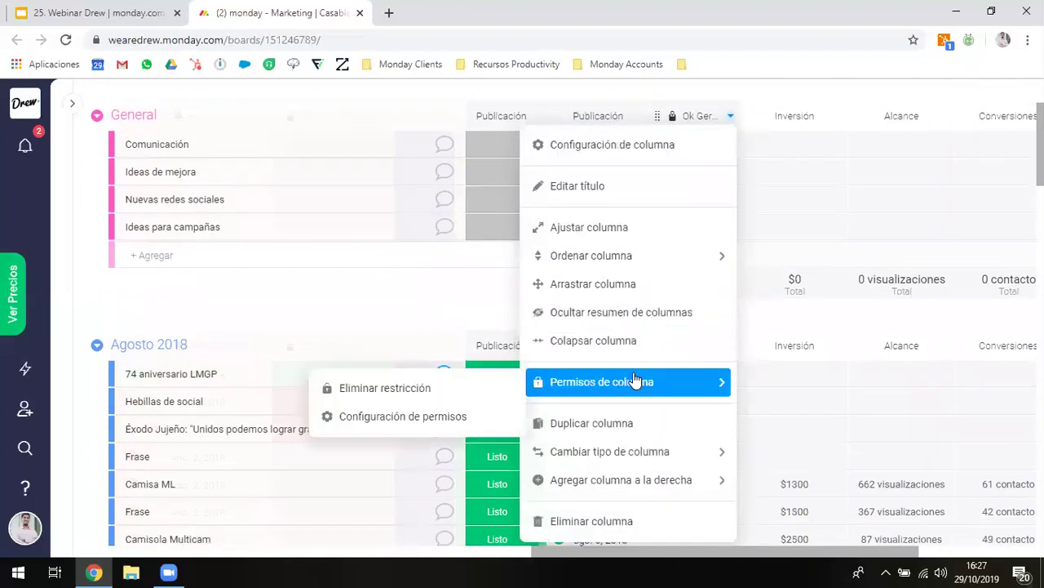
{"action": "left_click", "coordinate": [484, 383]}
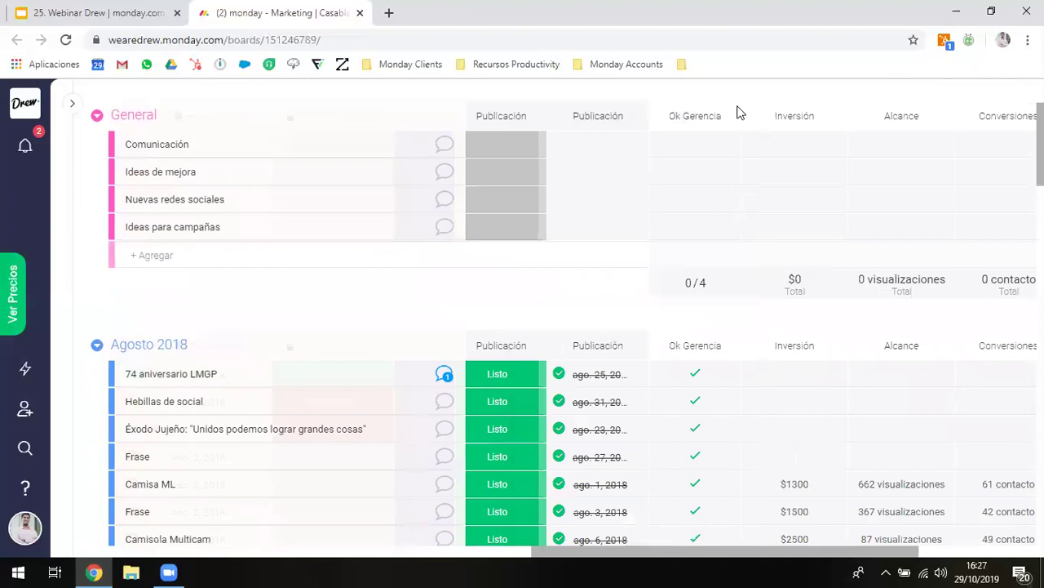
- Restrict who can view the Ok Gerencia column, keeping only the default permitted people
{"action": "left_click", "coordinate": [731, 116]}
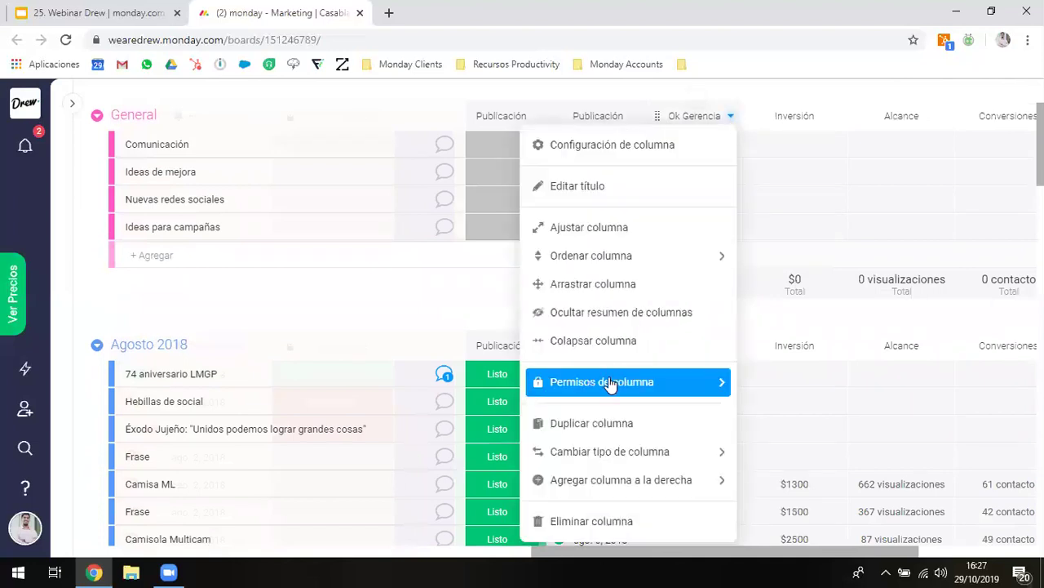
{"action": "mouse_move", "coordinate": [620, 382]}
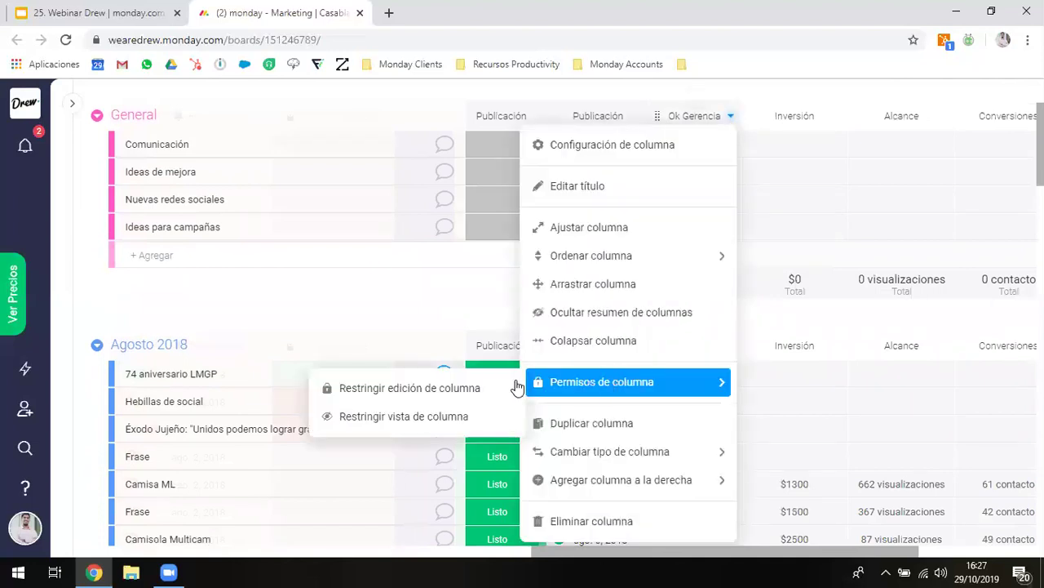
{"action": "left_click", "coordinate": [463, 416]}
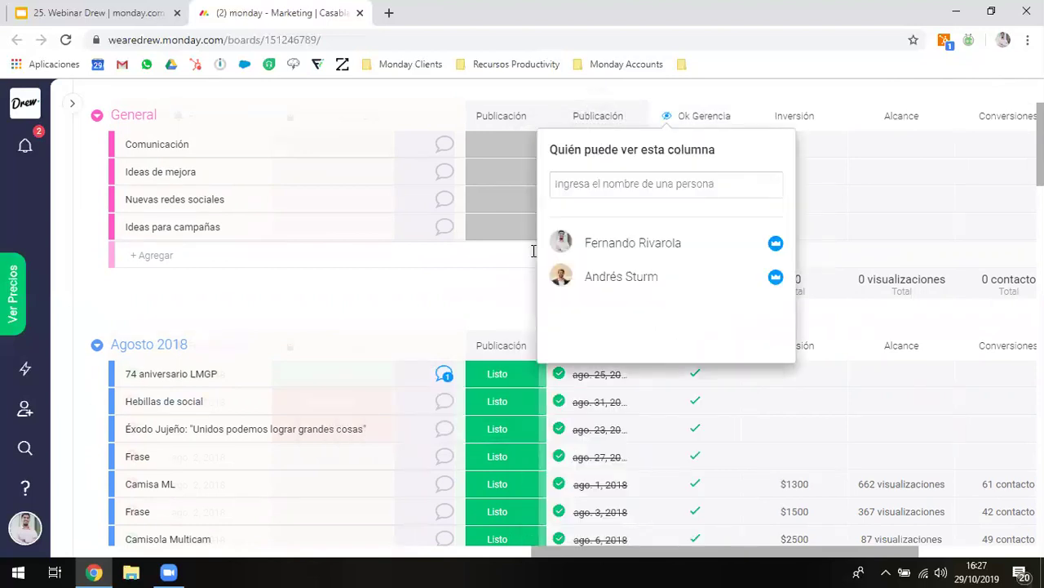
{"action": "left_click", "coordinate": [523, 310]}
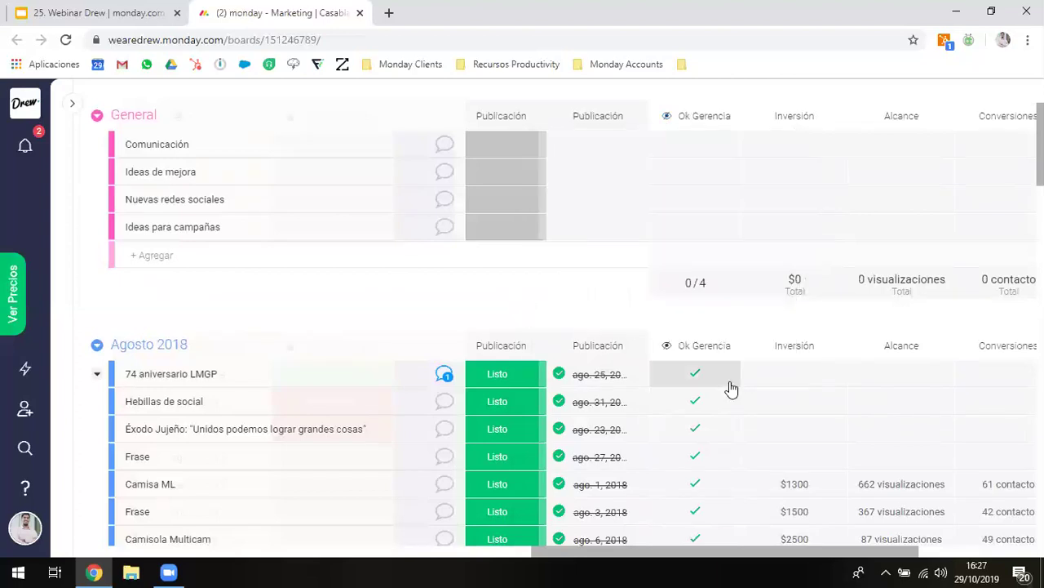
- Set Aprobación cliente to Aprobado! for Hebillas de social and the Éxodo Jujeño item in Agosto 2018
{"action": "scroll", "coordinate": [727, 390], "scroll_direction": "down", "scroll_amount": 1}
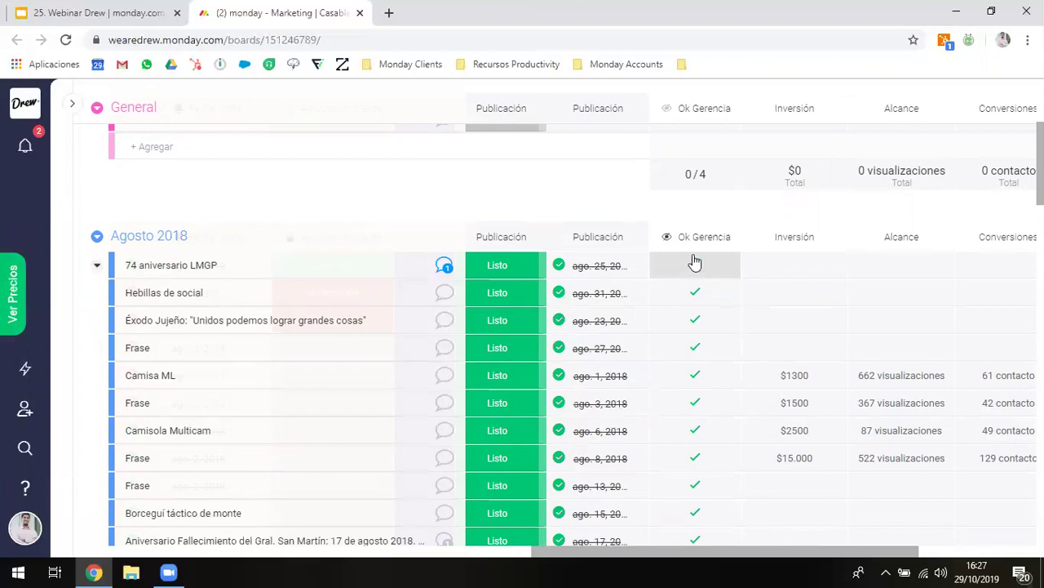
{"action": "scroll", "coordinate": [730, 237], "scroll_direction": "right", "scroll_amount": 1}
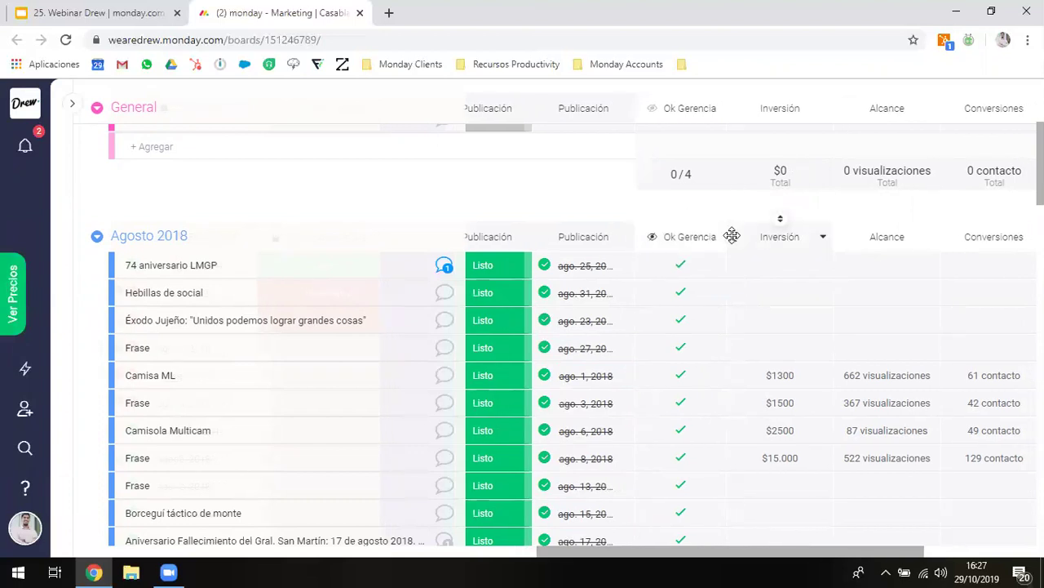
{"action": "scroll", "coordinate": [732, 236], "scroll_direction": "left", "scroll_amount": 5}
{"action": "left_click", "coordinate": [632, 270]}
{"action": "left_click", "coordinate": [633, 271]}
{"action": "left_click", "coordinate": [633, 301]}
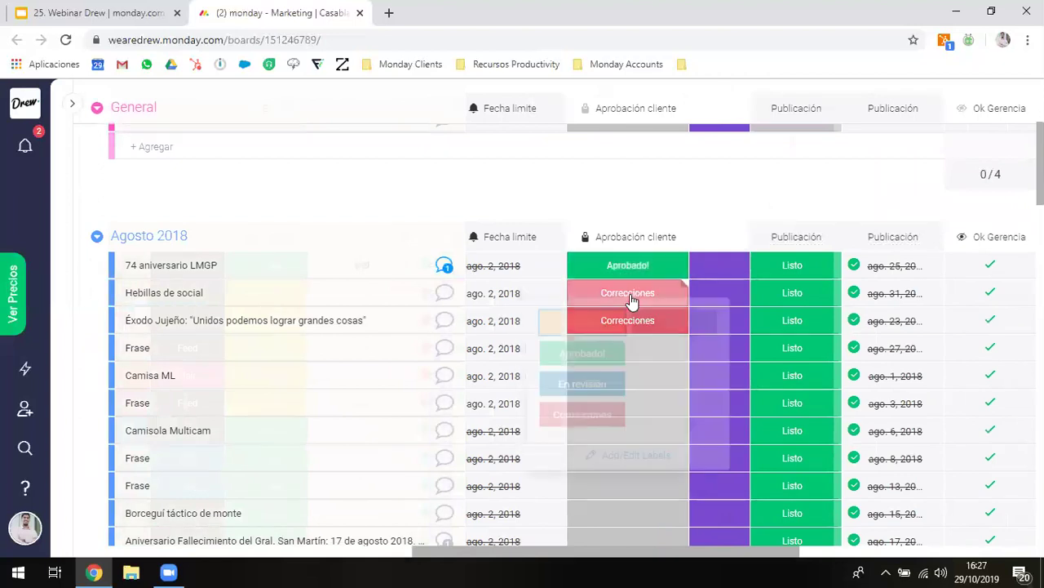
{"action": "left_click", "coordinate": [583, 359]}
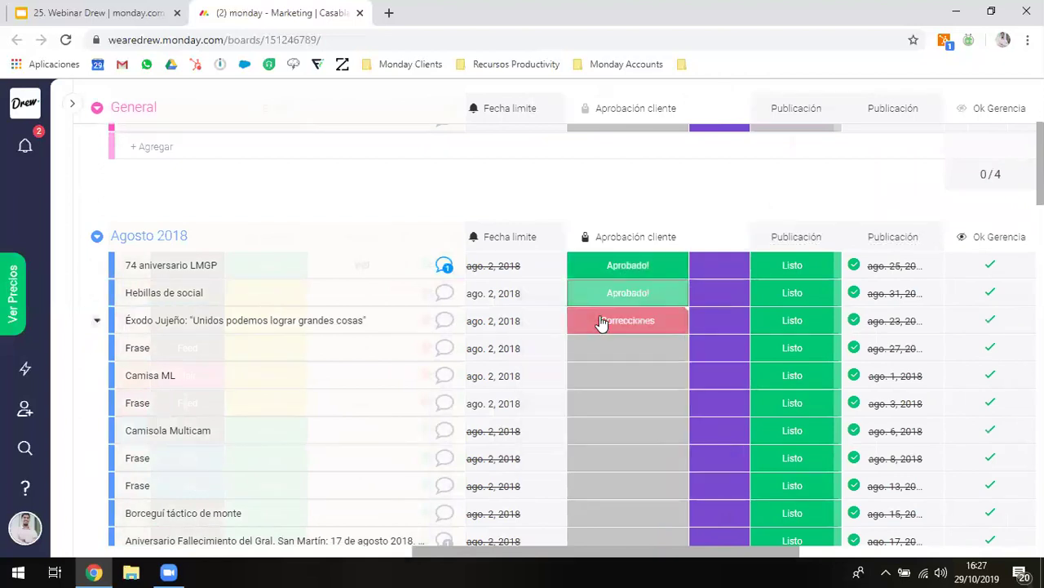
{"action": "left_click", "coordinate": [602, 321]}
{"action": "left_click", "coordinate": [597, 392]}
- Set the Publicación status to En proceso and then No iniciado for 74 aniversario LMGP, and to No iniciado for Hebillas de social
{"action": "scroll", "coordinate": [739, 355], "scroll_direction": "right", "scroll_amount": 2}
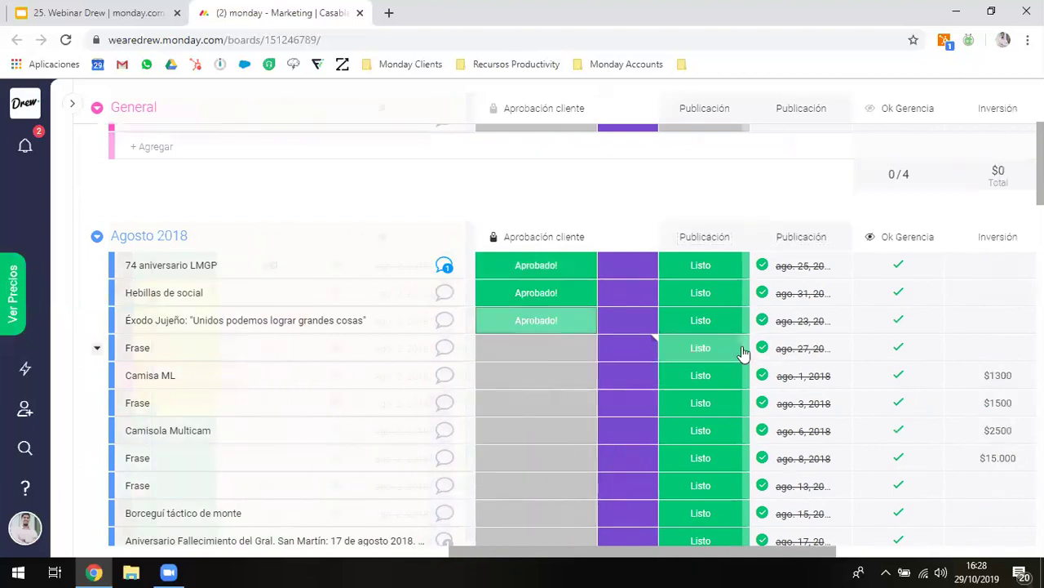
{"action": "left_click", "coordinate": [699, 271]}
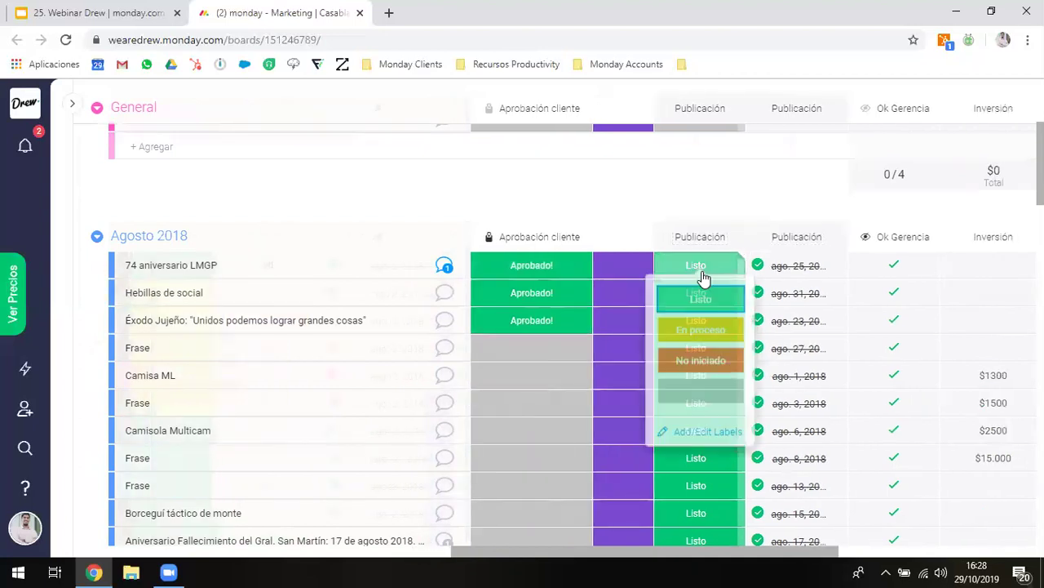
{"action": "left_click", "coordinate": [702, 336]}
{"action": "left_click", "coordinate": [694, 269]}
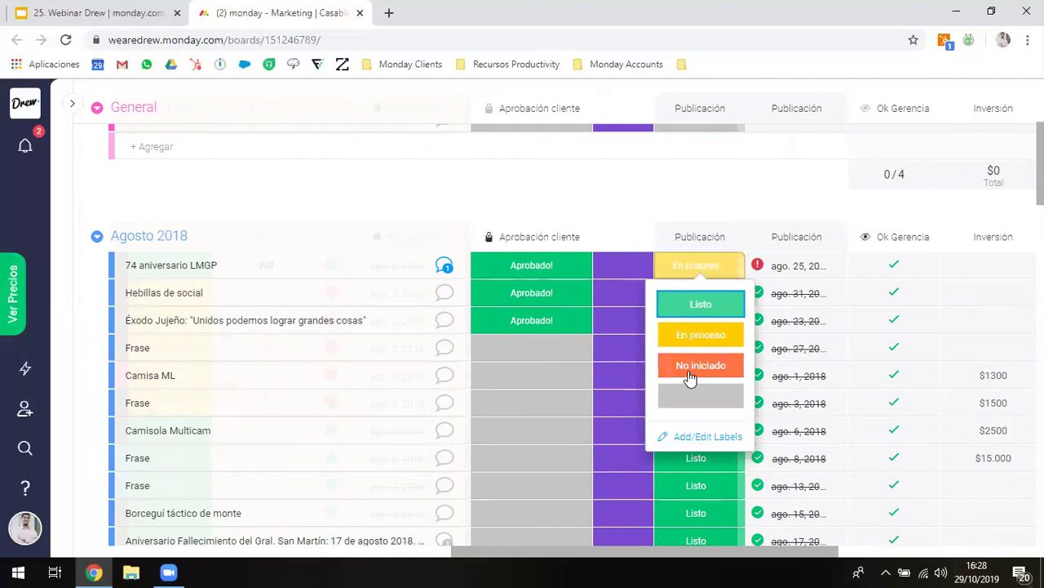
{"action": "left_click", "coordinate": [690, 379]}
{"action": "left_click", "coordinate": [692, 295]}
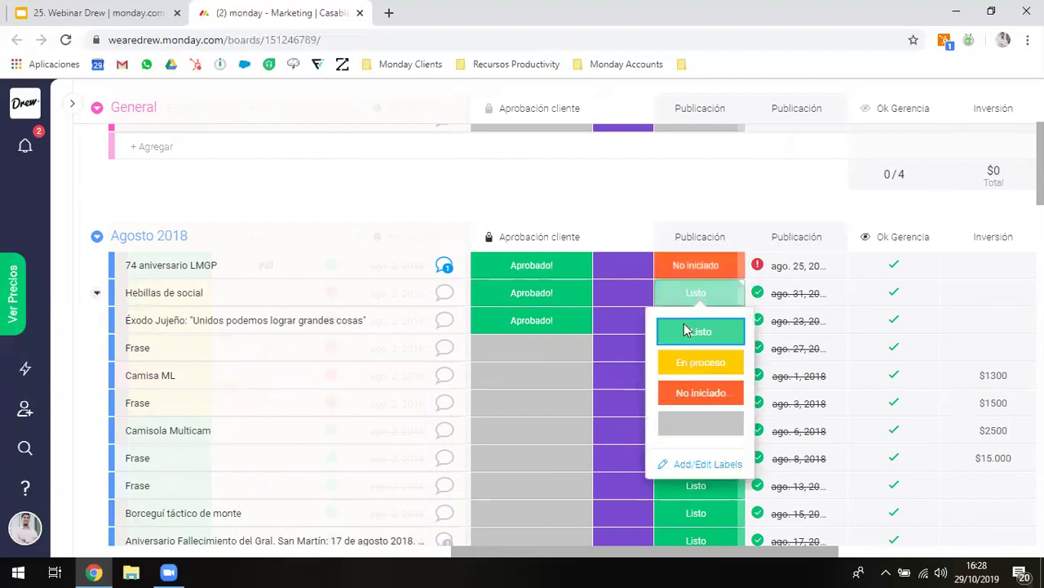
{"action": "left_click", "coordinate": [690, 394]}
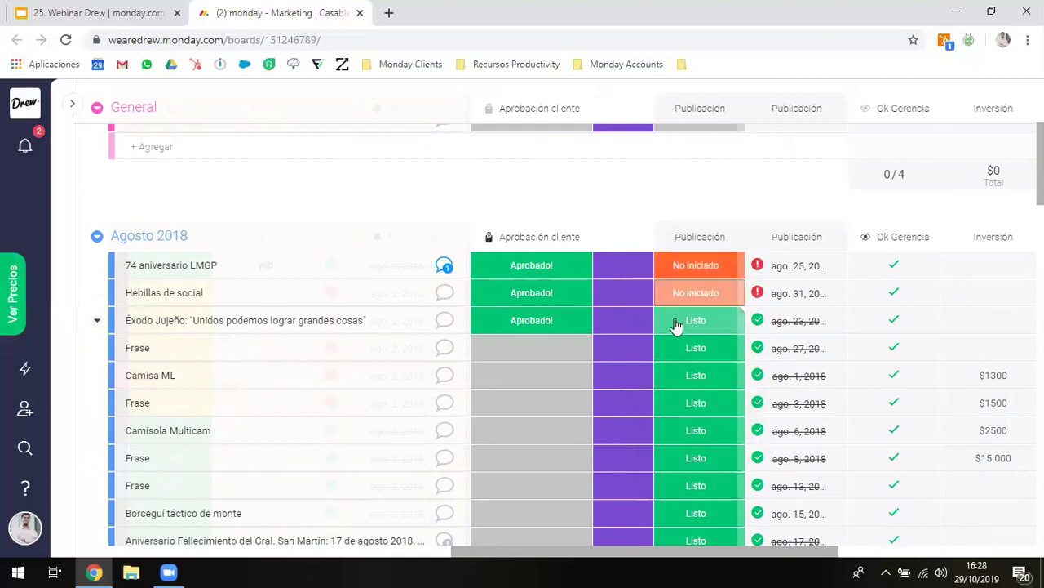
{"action": "left_click", "coordinate": [676, 323]}
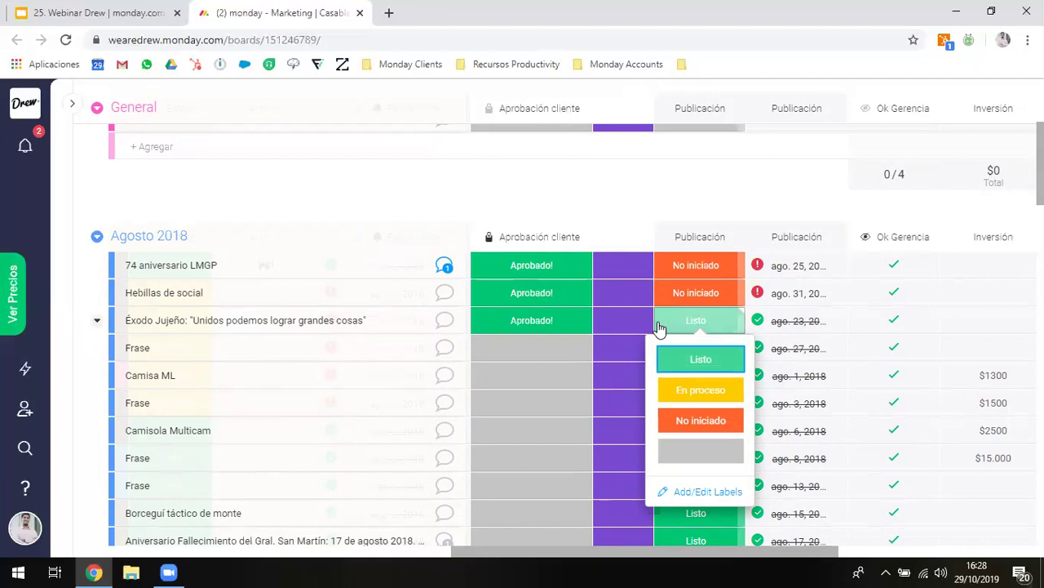
- Set the Publicación status back to Listo for 74 aniversario LMGP and Hebillas de social
{"action": "left_click", "coordinate": [669, 268]}
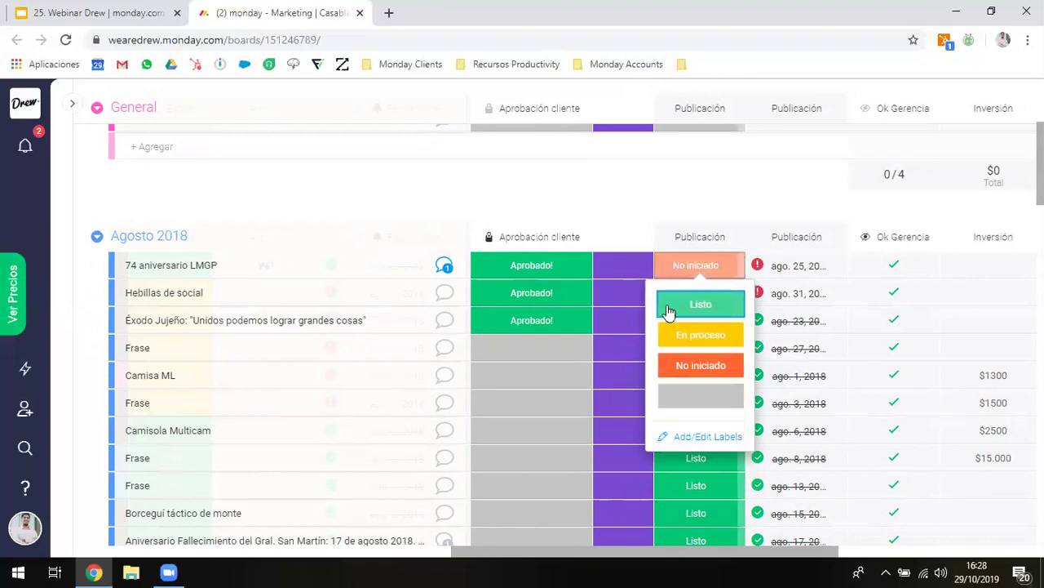
{"action": "left_click", "coordinate": [671, 304]}
{"action": "left_click", "coordinate": [668, 295]}
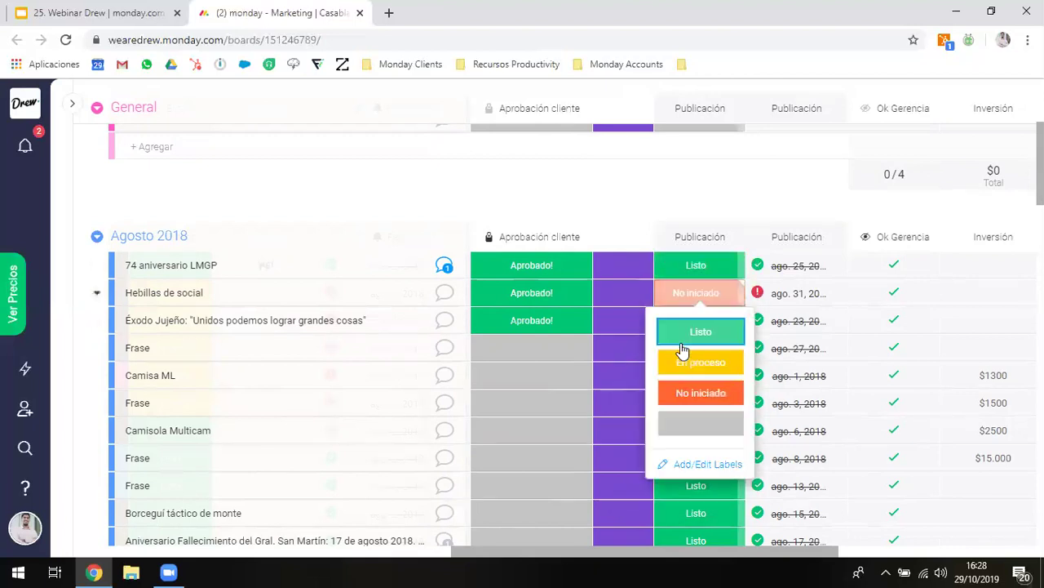
{"action": "left_click", "coordinate": [692, 343]}
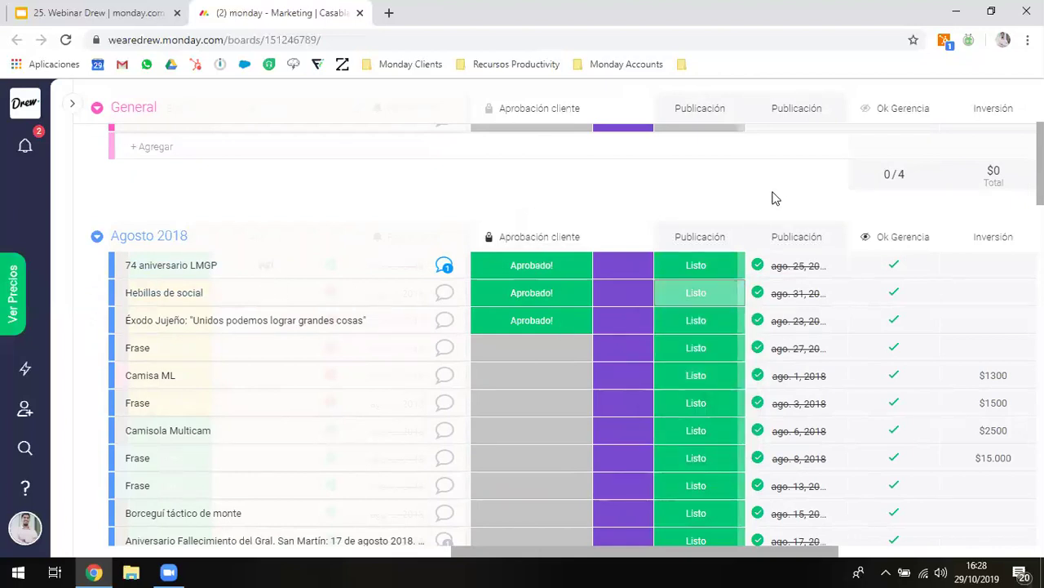
- Examine the Inversión, Alcance, Conversiones, Tasa de conversión and Costo adq. unitario columns of the Agosto 2018 group
{"action": "scroll", "coordinate": [775, 198], "scroll_direction": "right", "scroll_amount": 5}
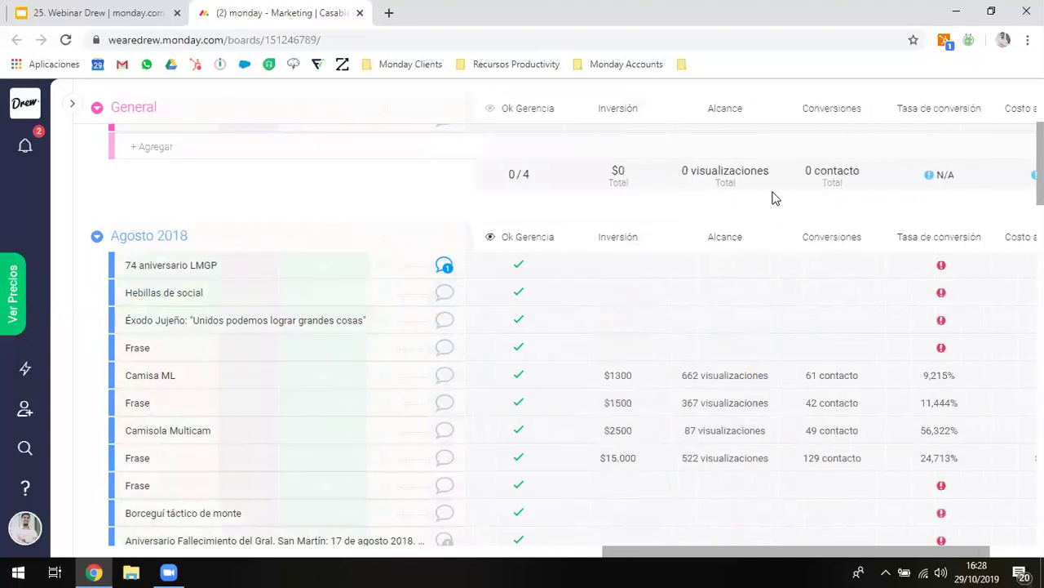
{"action": "scroll", "coordinate": [775, 198], "scroll_direction": "right", "scroll_amount": 3}
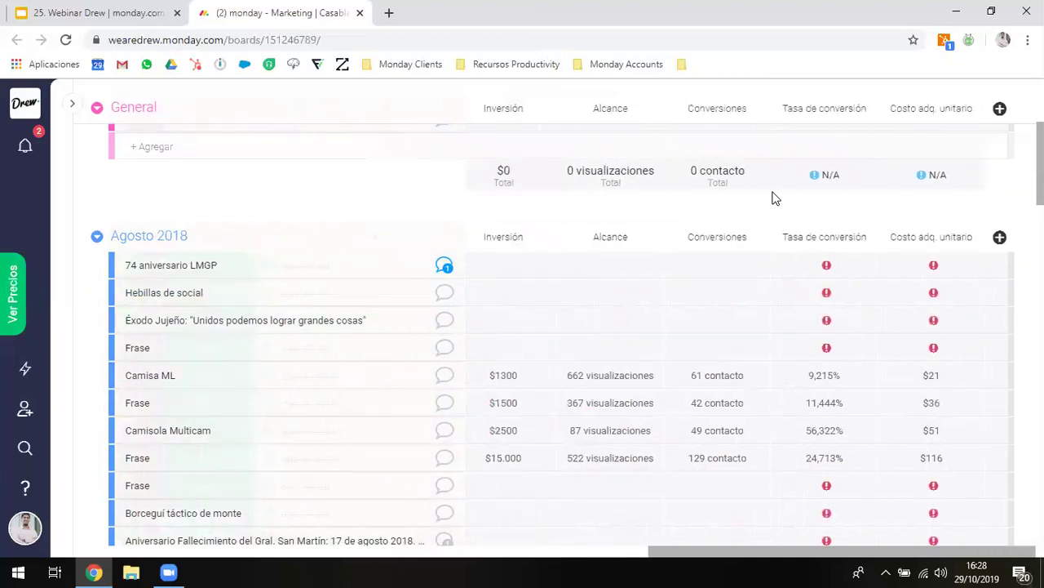
{"action": "scroll", "coordinate": [775, 198], "scroll_direction": "left", "scroll_amount": 1}
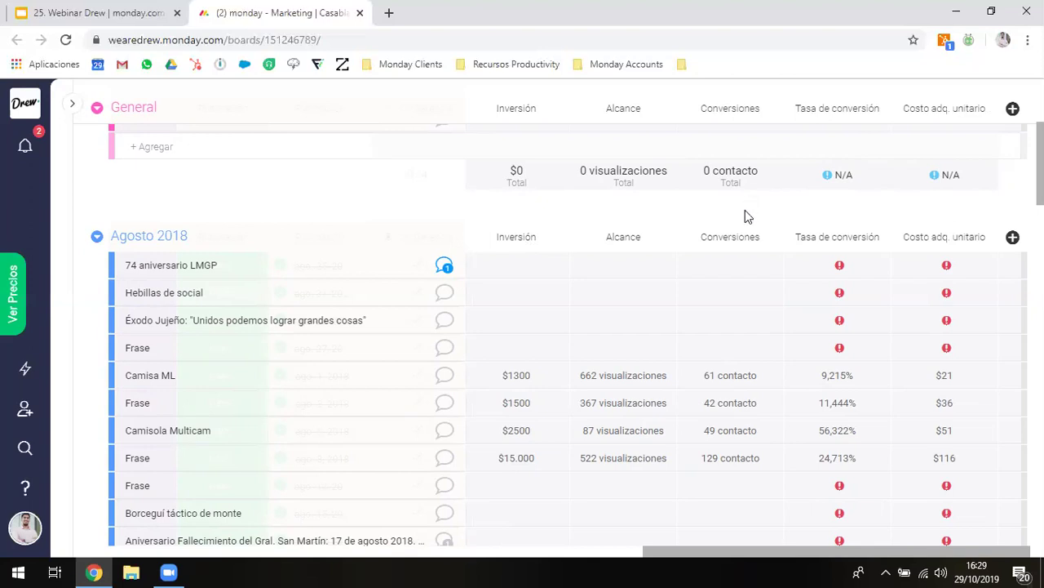
{"action": "scroll", "coordinate": [744, 216], "scroll_direction": "down", "scroll_amount": 1}
{"action": "scroll", "coordinate": [745, 210], "scroll_direction": "left", "scroll_amount": 1}
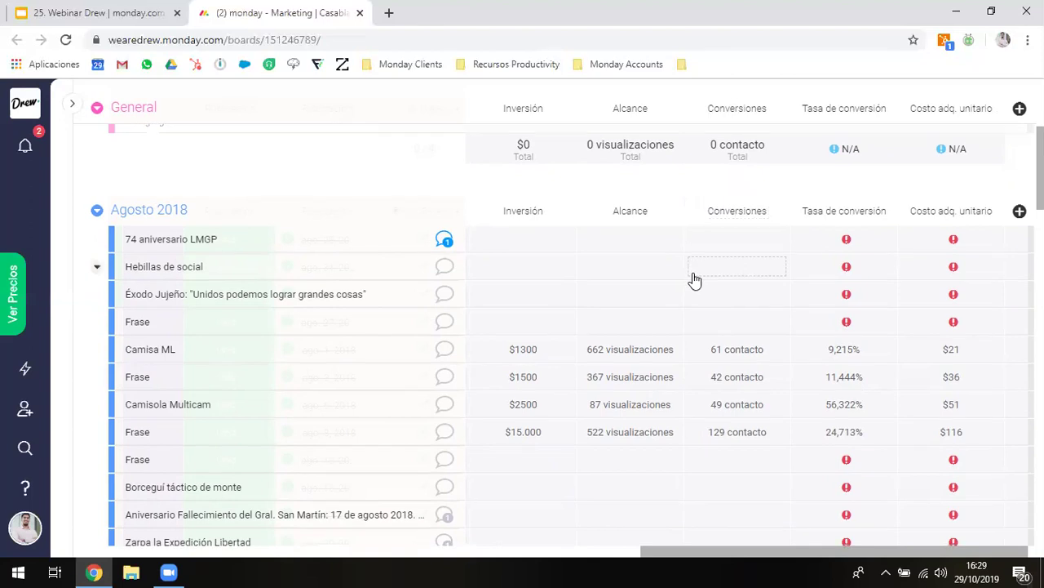
{"action": "scroll", "coordinate": [692, 277], "scroll_direction": "down", "scroll_amount": 2}
{"action": "scroll", "coordinate": [693, 273], "scroll_direction": "up", "scroll_amount": 1}
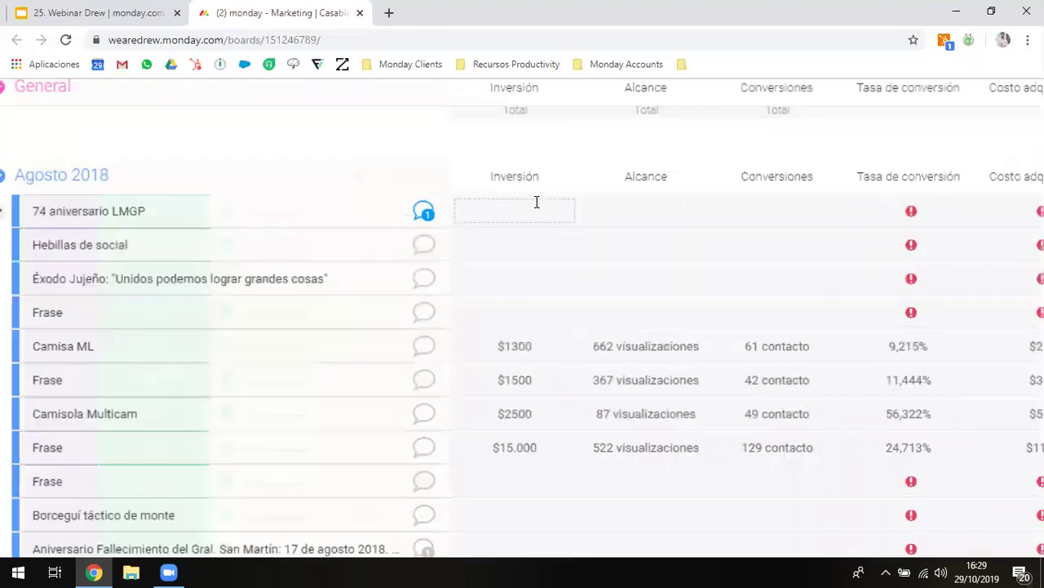
{"action": "scroll", "coordinate": [716, 231], "scroll_direction": "right", "scroll_amount": 1}
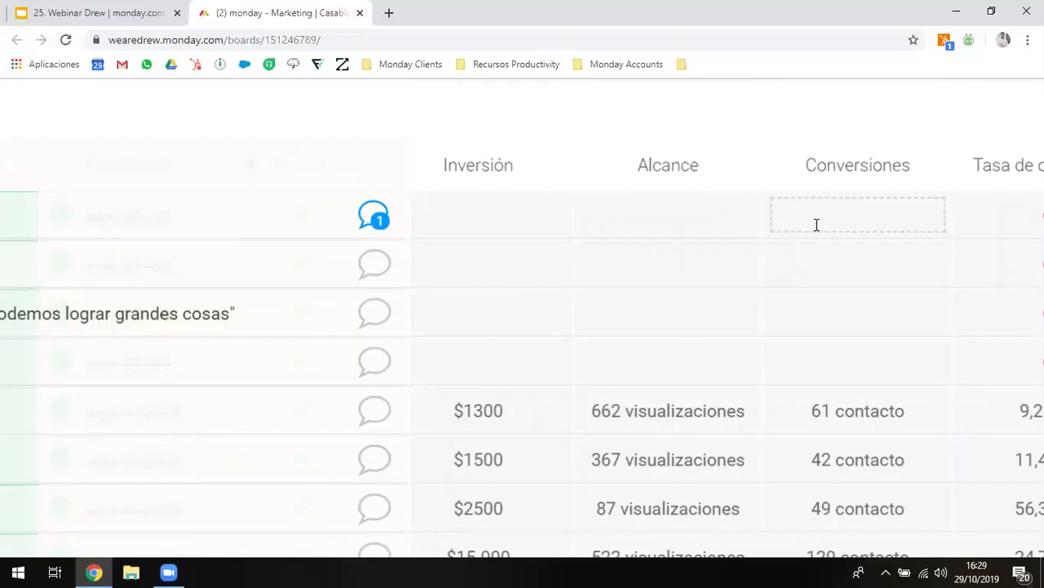
{"action": "scroll", "coordinate": [816, 224], "scroll_direction": "right", "scroll_amount": 3}
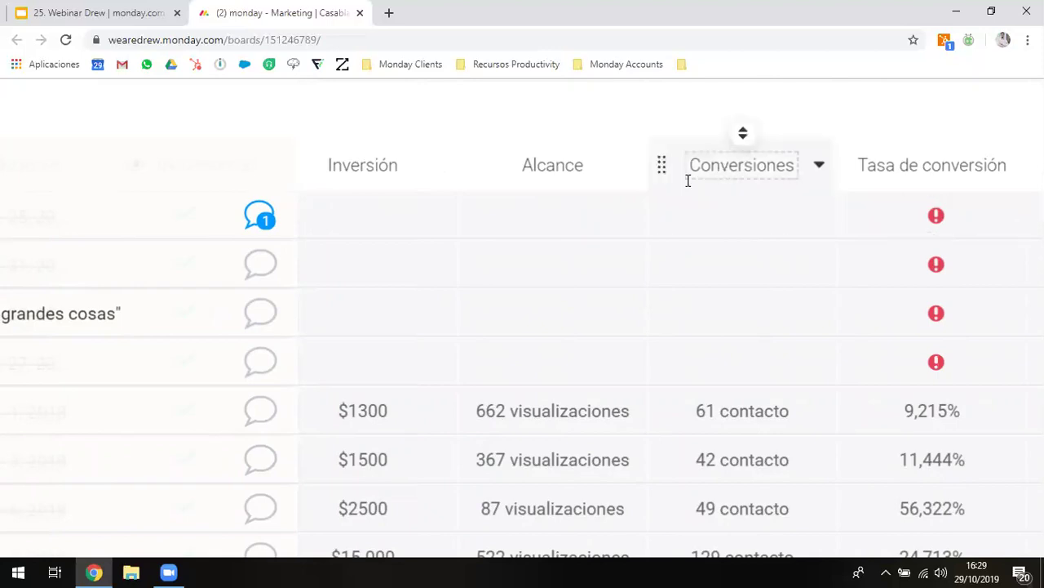
- Examine the Tasa de conversión and Costo adq. unitario formula results for Agosto 2018 items with and without metric data
{"action": "scroll", "coordinate": [827, 221], "scroll_direction": "right", "scroll_amount": 3}
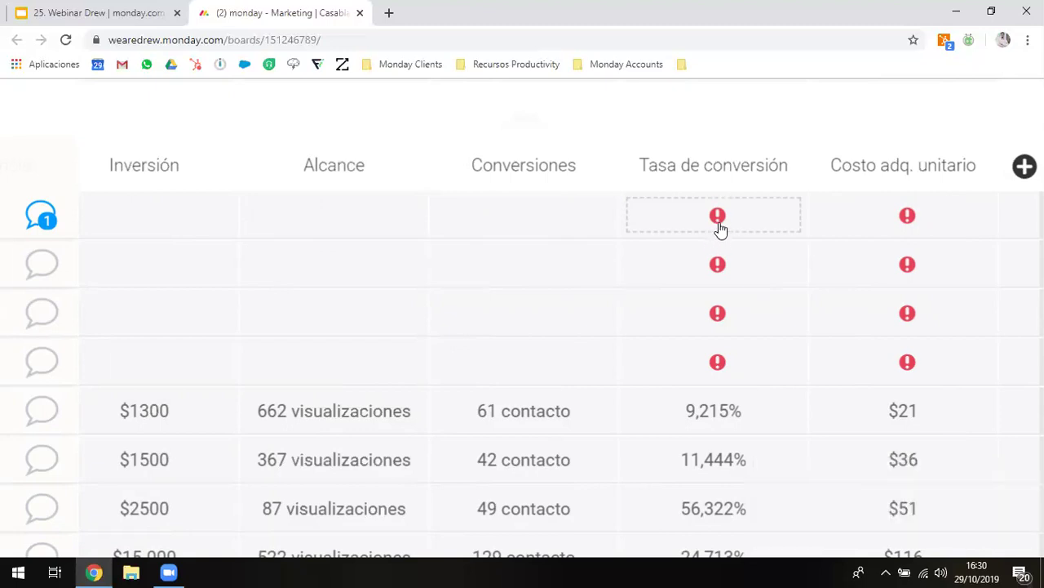
{"action": "mouse_move", "coordinate": [719, 226]}
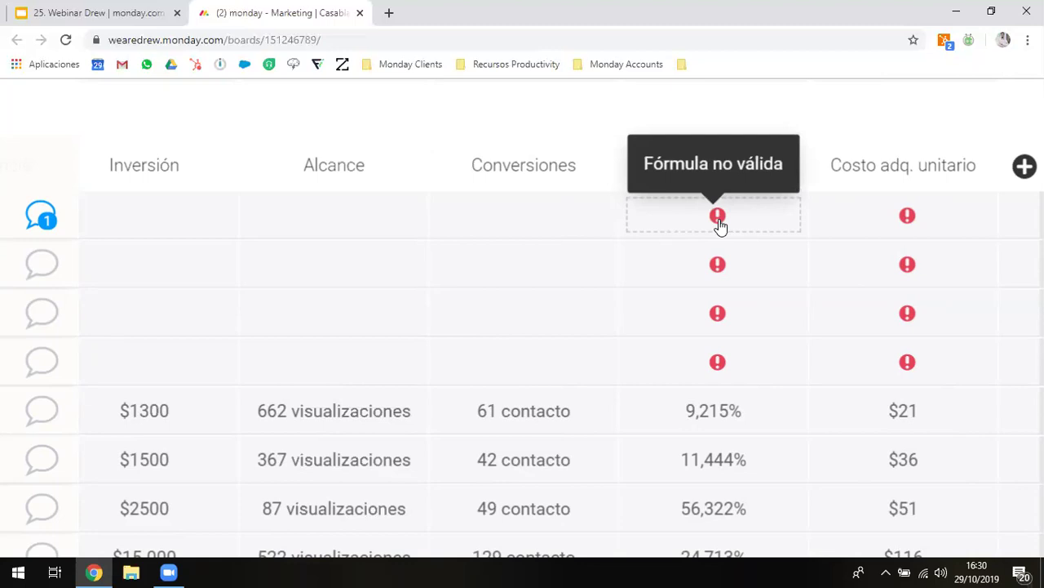
{"action": "scroll", "coordinate": [666, 214], "scroll_direction": "down", "scroll_amount": 1}
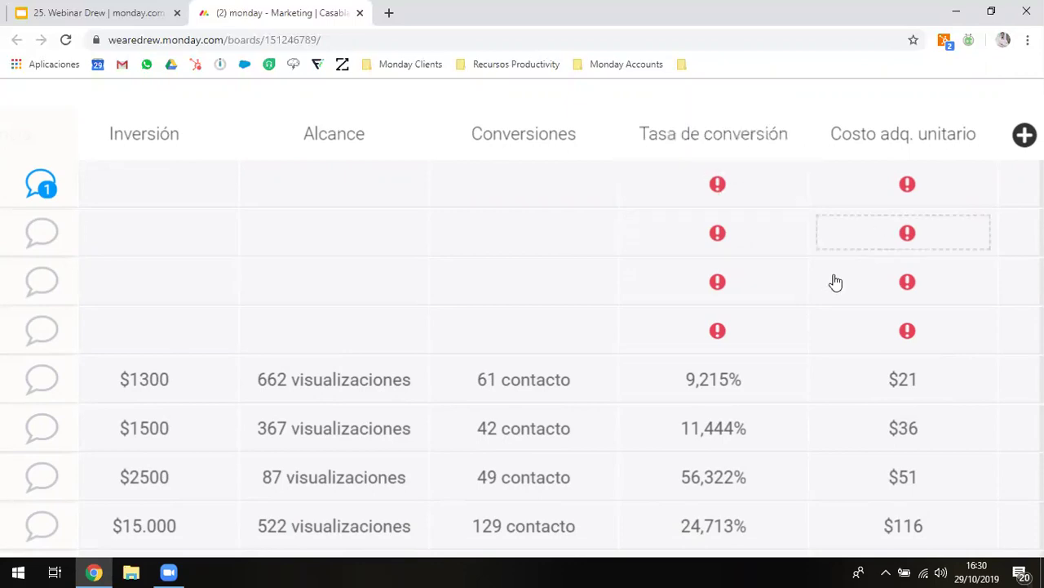
{"action": "scroll", "coordinate": [835, 282], "scroll_direction": "down", "scroll_amount": 1}
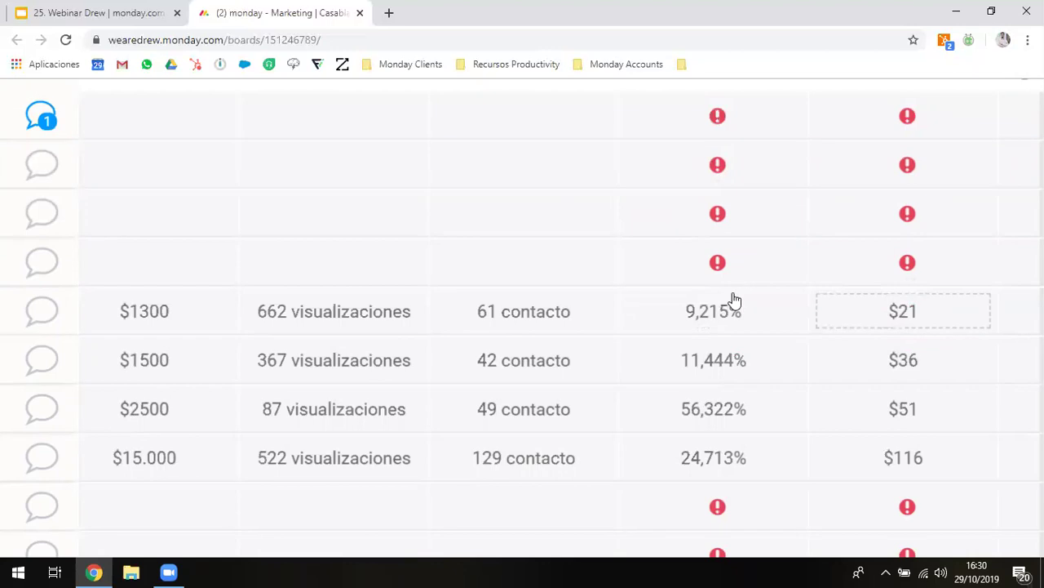
{"action": "scroll", "coordinate": [732, 299], "scroll_direction": "up", "scroll_amount": 1}
{"action": "mouse_move", "coordinate": [715, 198]}
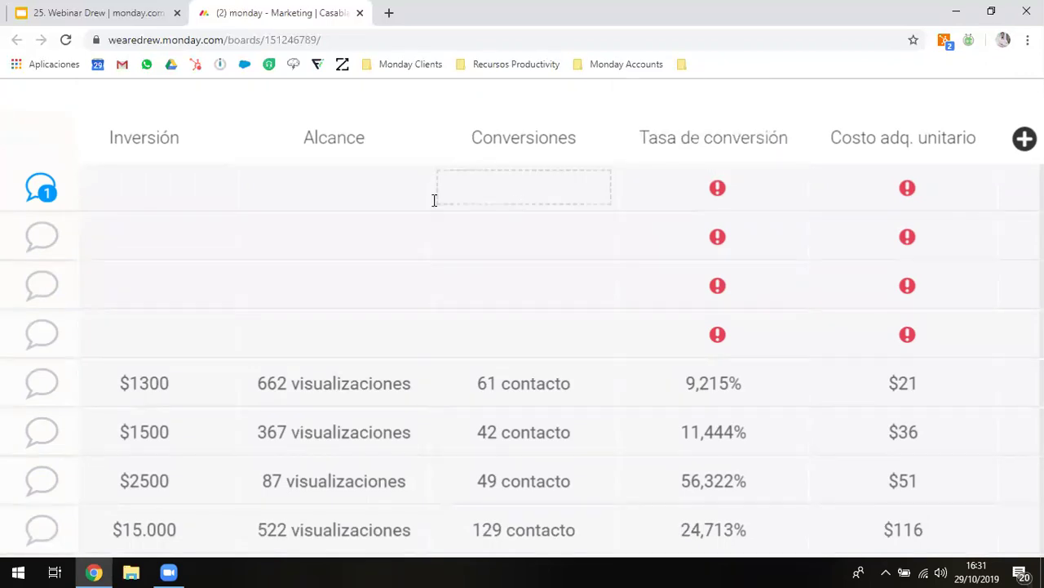
{"action": "scroll", "coordinate": [433, 201], "scroll_direction": "left", "scroll_amount": 2}
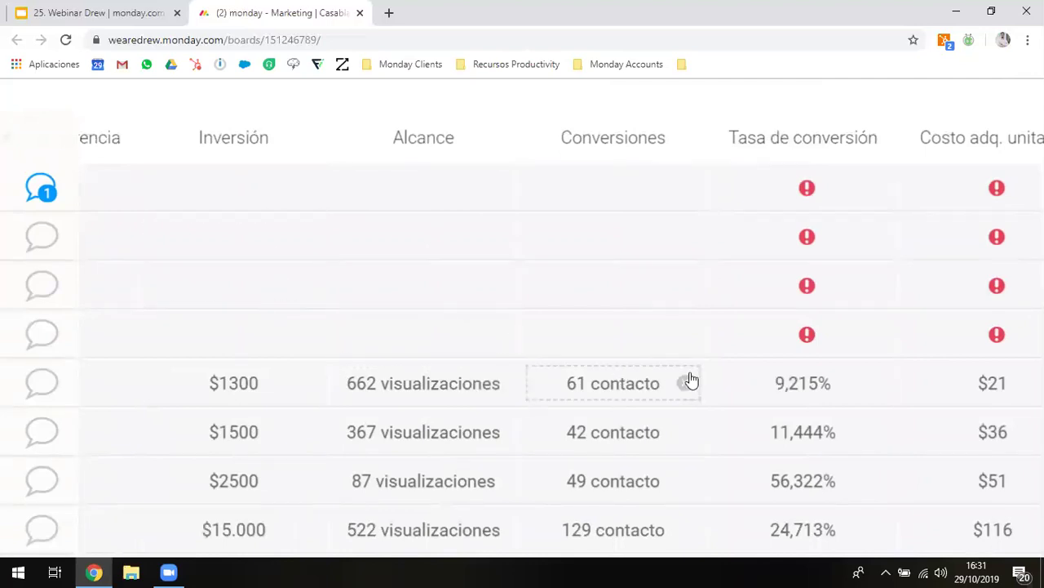
{"action": "scroll", "coordinate": [689, 379], "scroll_direction": "down", "scroll_amount": 1}
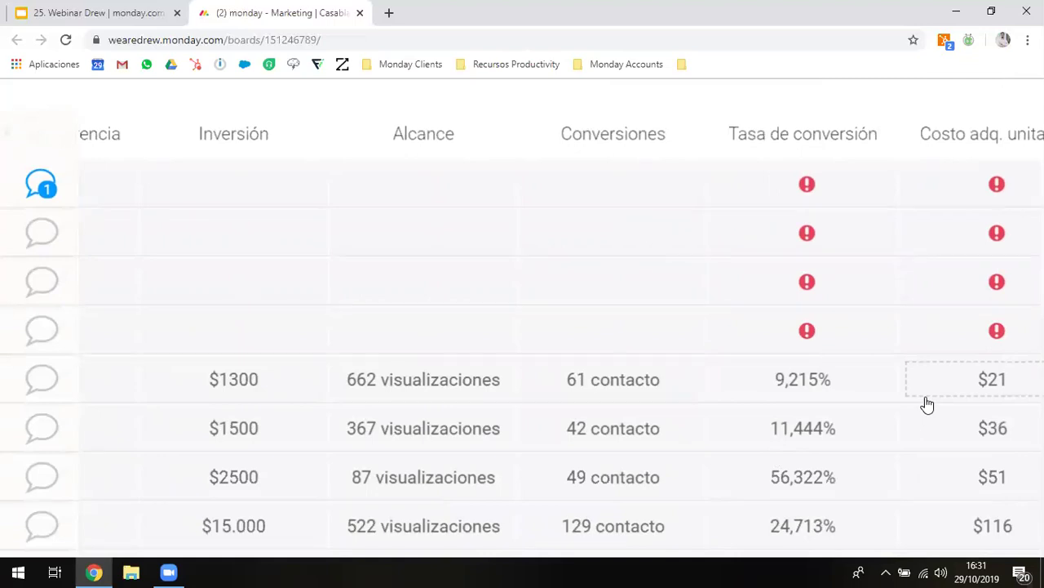
- Set Inversión to 5000, Alcance to 8530 and Conversiones to 455 for the first Agosto 2018 item, 74 aniversario LMGP
{"action": "left_click", "coordinate": [240, 189]}
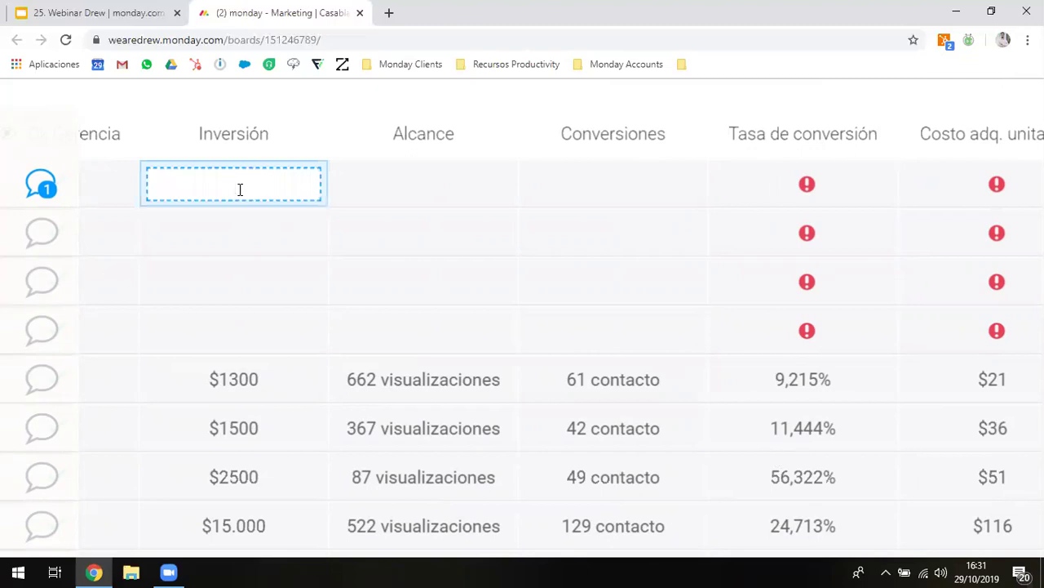
{"action": "type", "text": "5000"}
{"action": "key", "text": "Return"}
{"action": "left_click", "coordinate": [416, 181]}
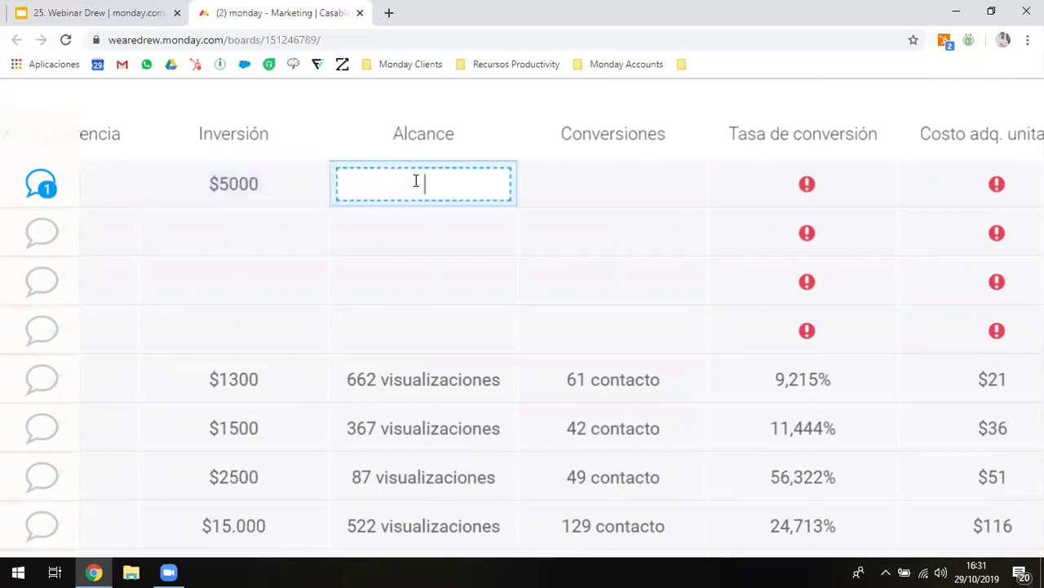
{"action": "type", "text": "8530"}
{"action": "key", "text": "Return"}
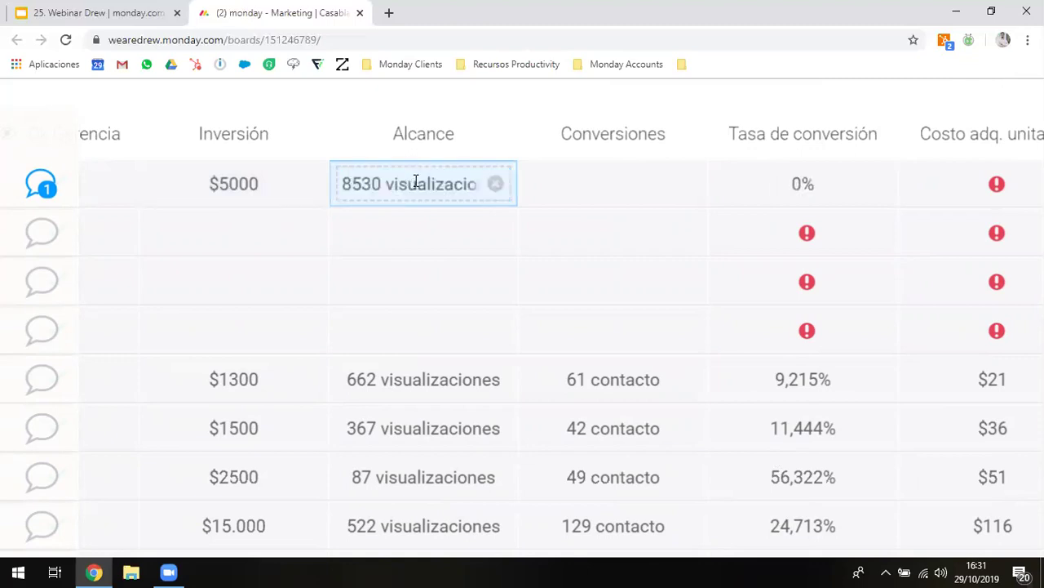
{"action": "left_click", "coordinate": [632, 178]}
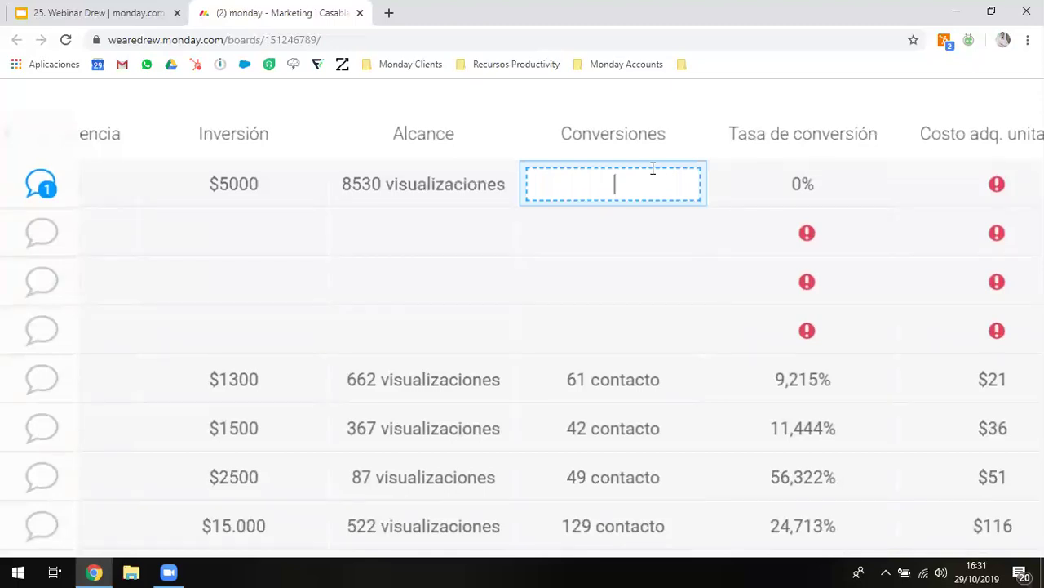
{"action": "type", "text": "455"}
{"action": "key", "text": "Return"}
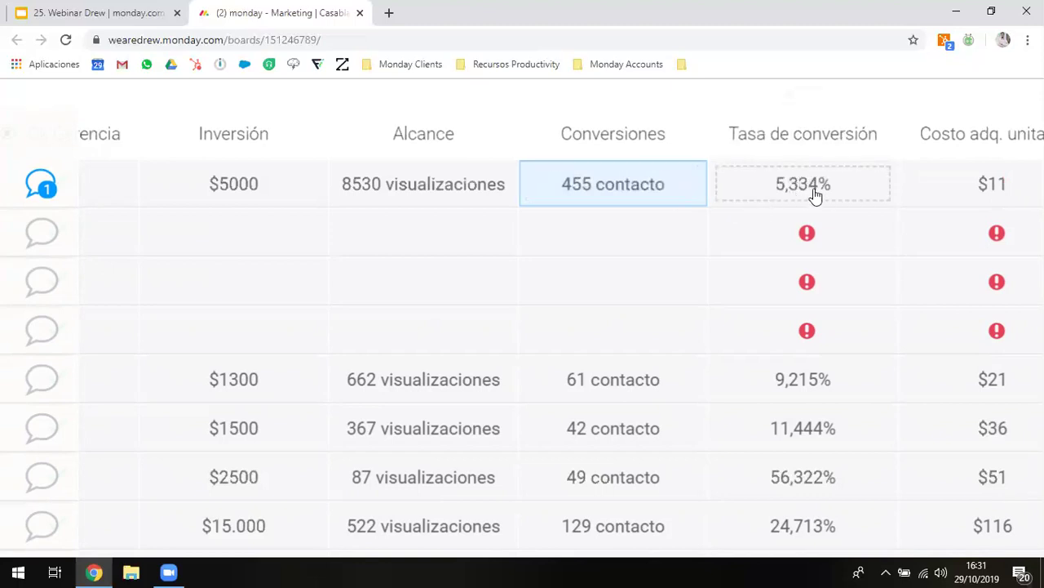
{"action": "scroll", "coordinate": [815, 194], "scroll_direction": "right", "scroll_amount": 2}
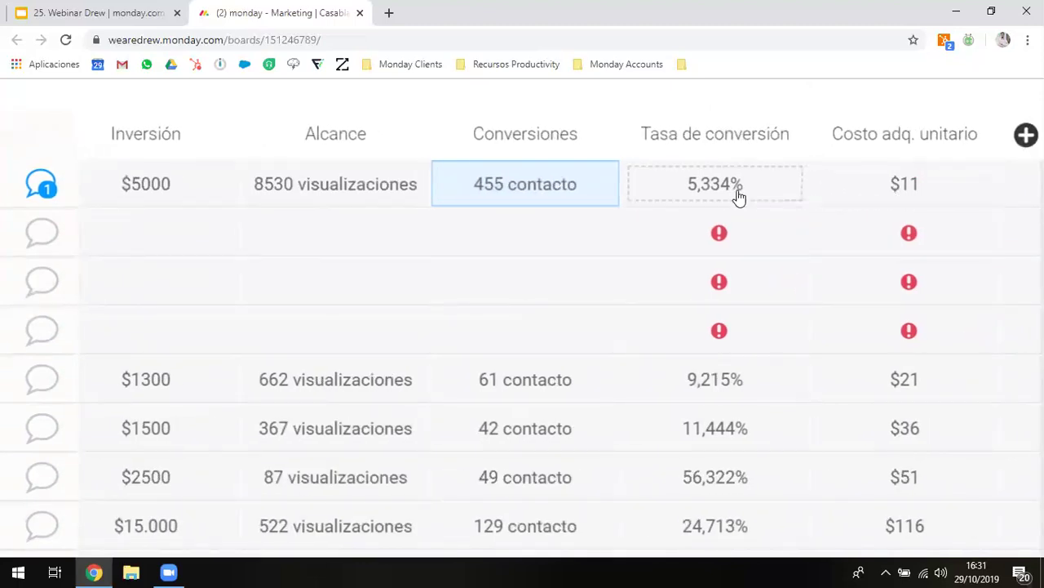
- Set Canal to Facebook for the first two Agosto 2018 items, 74 aniversario LMGP and Hebillas de social
{"action": "scroll", "coordinate": [739, 196], "scroll_direction": "left", "scroll_amount": 10}
{"action": "scroll", "coordinate": [740, 192], "scroll_direction": "left", "scroll_amount": 15}
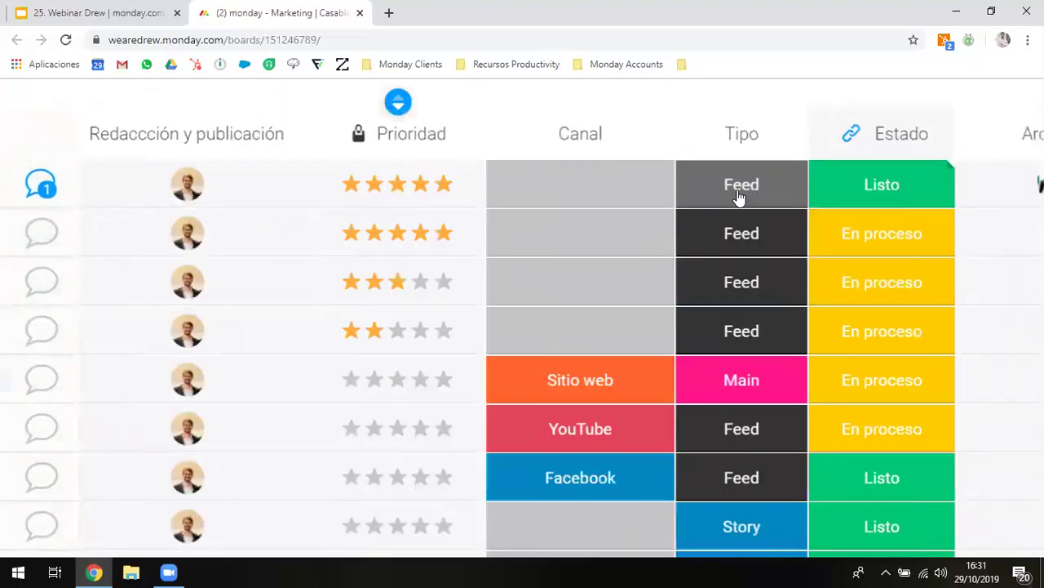
{"action": "scroll", "coordinate": [739, 196], "scroll_direction": "left", "scroll_amount": 1}
{"action": "left_click", "coordinate": [608, 195]}
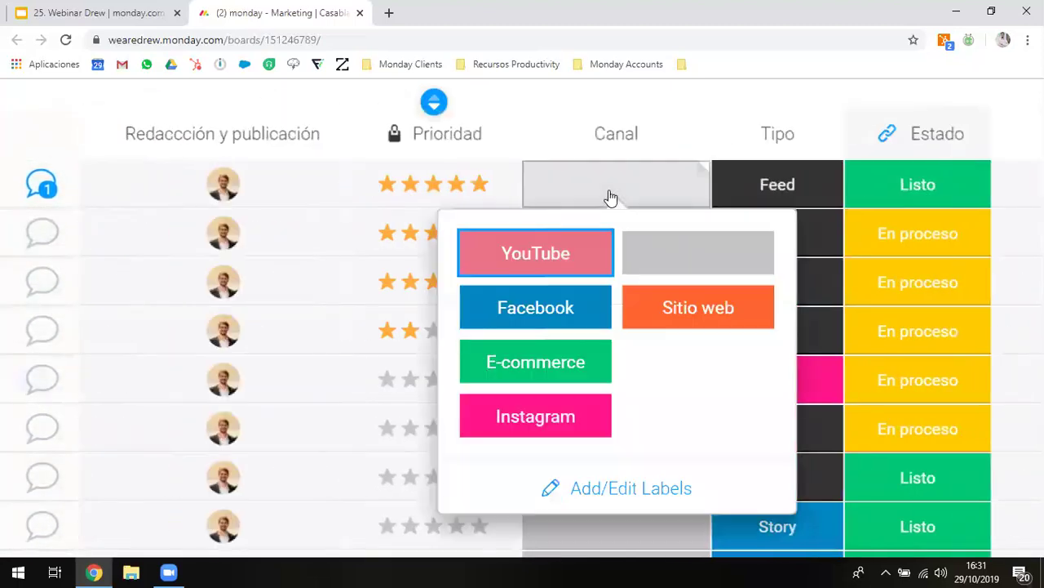
{"action": "left_click", "coordinate": [562, 307]}
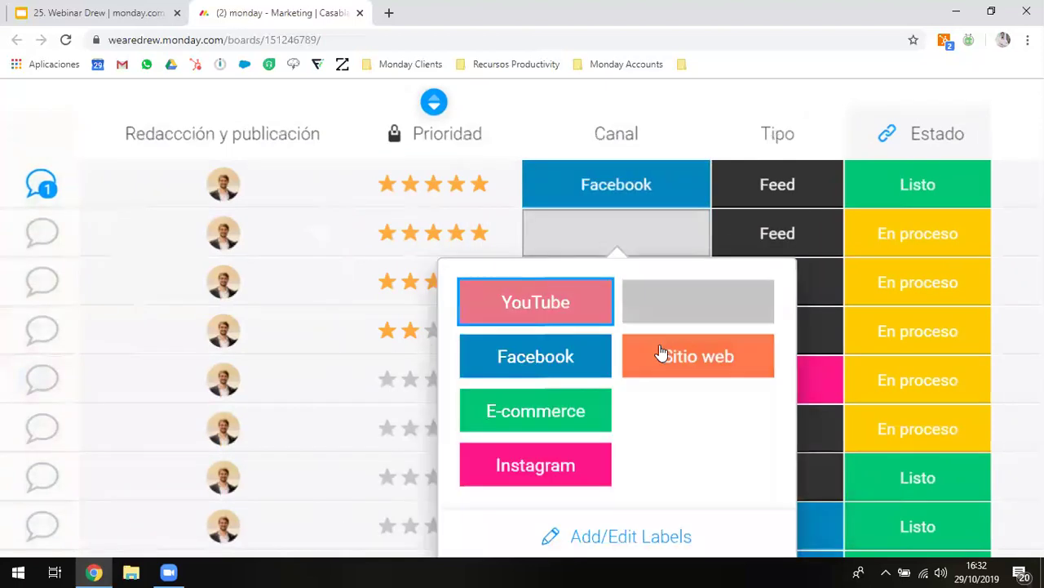
{"action": "left_click", "coordinate": [594, 359]}
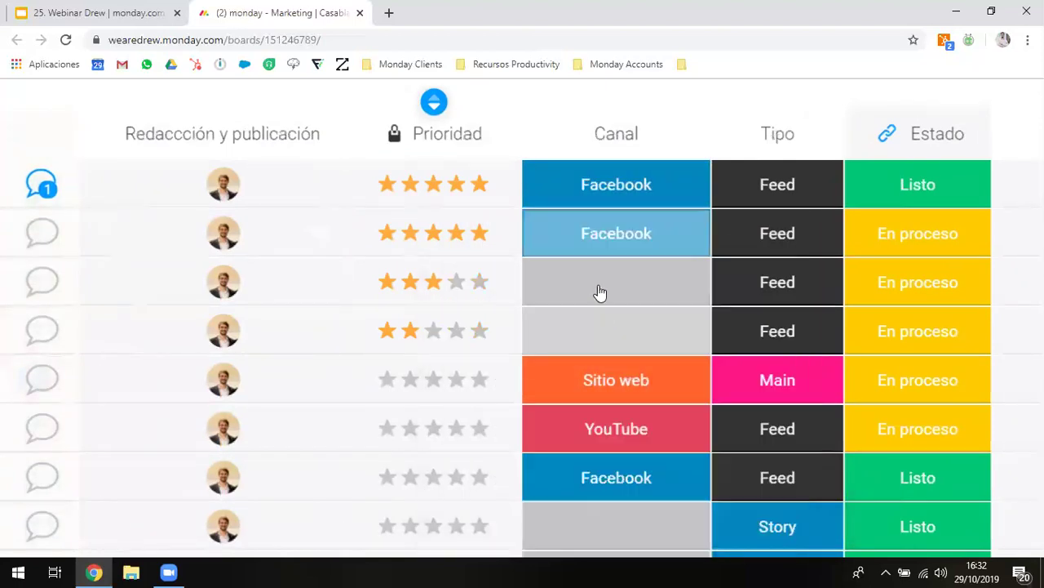
- Set Canal to Instagram for the Éxodo Jujeño item and the Frase item directly below it
{"action": "left_click", "coordinate": [585, 279]}
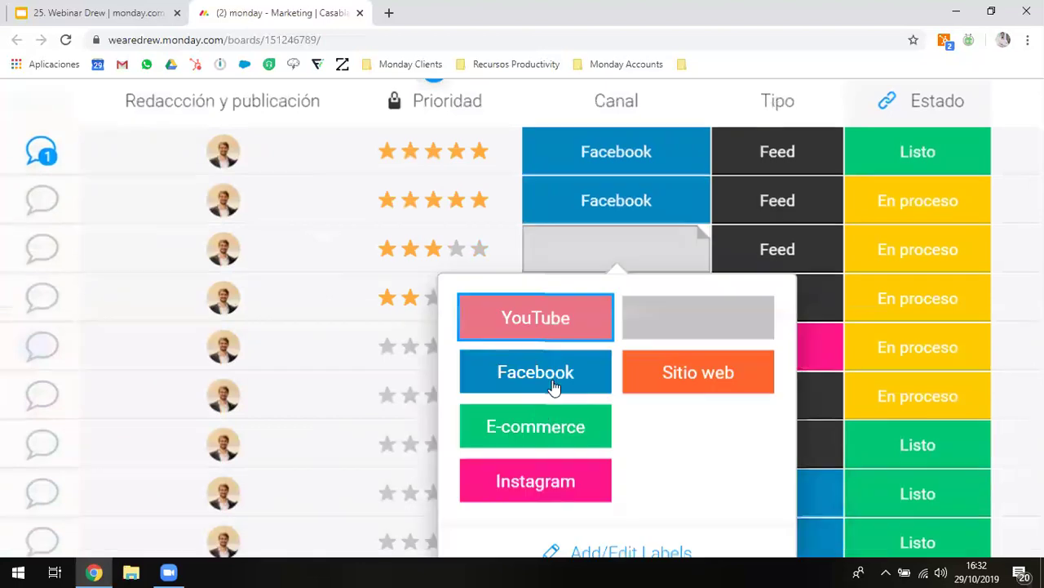
{"action": "left_click", "coordinate": [537, 481]}
{"action": "left_click", "coordinate": [568, 311]}
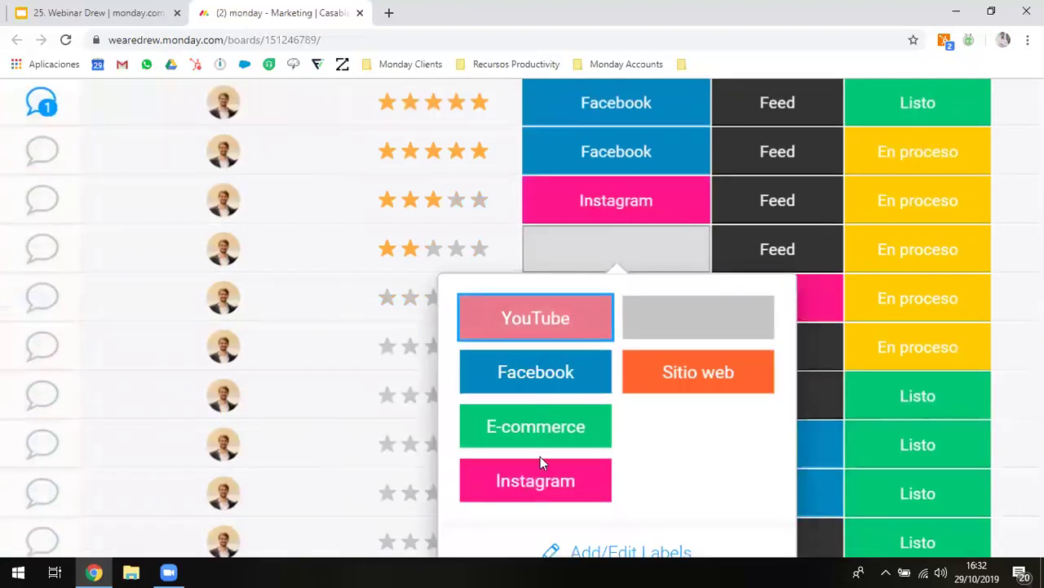
{"action": "left_click", "coordinate": [539, 481]}
- Set Canal to E-commerce in bulk for the six items from the Frase below Camisola Multicam through Pistolera Muslera Nivel de Seguridad 2
{"action": "scroll", "coordinate": [669, 423], "scroll_direction": "down", "scroll_amount": 2}
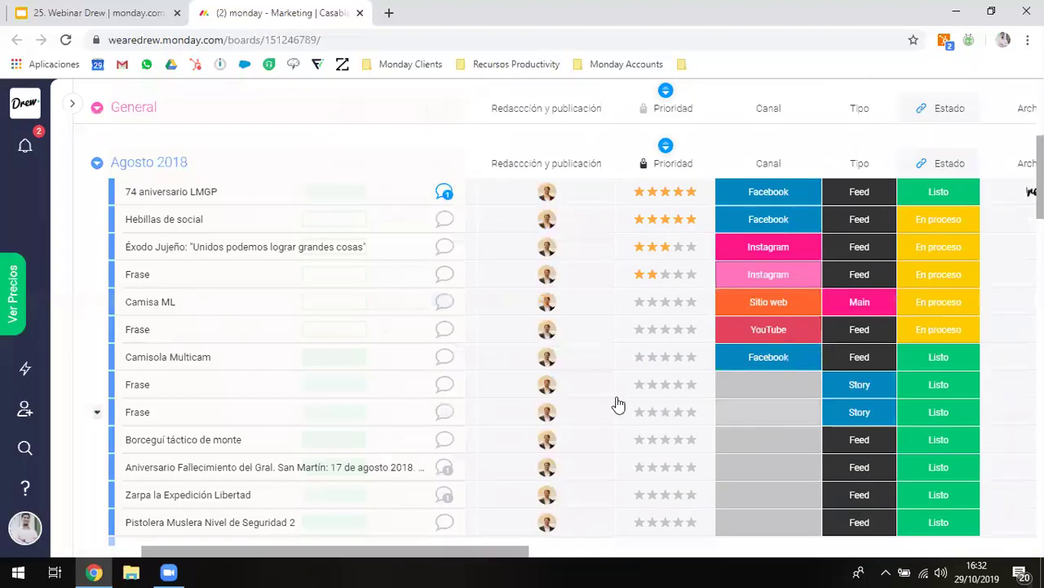
{"action": "scroll", "coordinate": [860, 364], "scroll_direction": "down", "scroll_amount": 1}
{"action": "scroll", "coordinate": [861, 364], "scroll_direction": "down", "scroll_amount": 1}
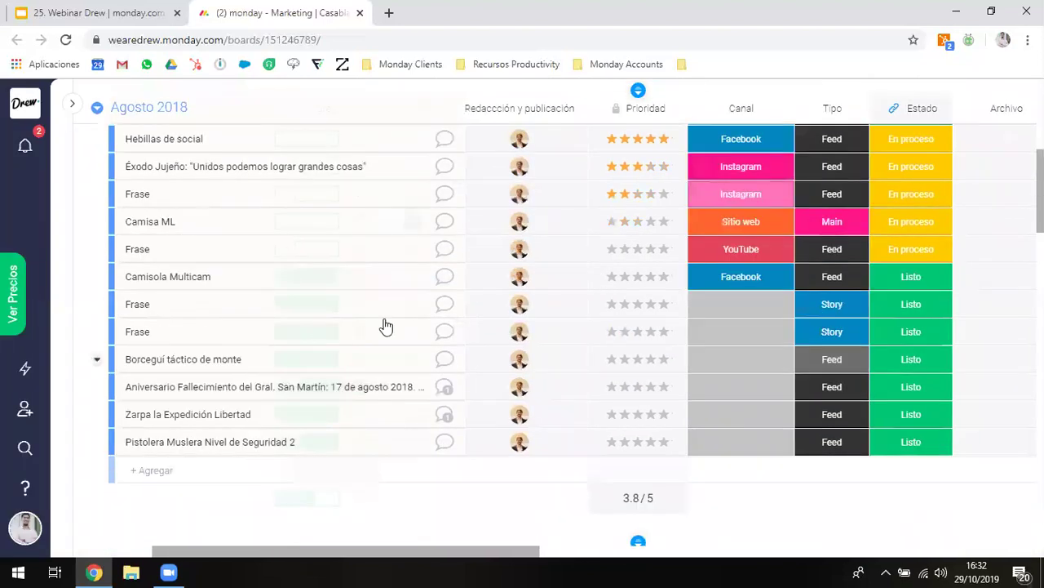
{"action": "left_click", "coordinate": [124, 306]}
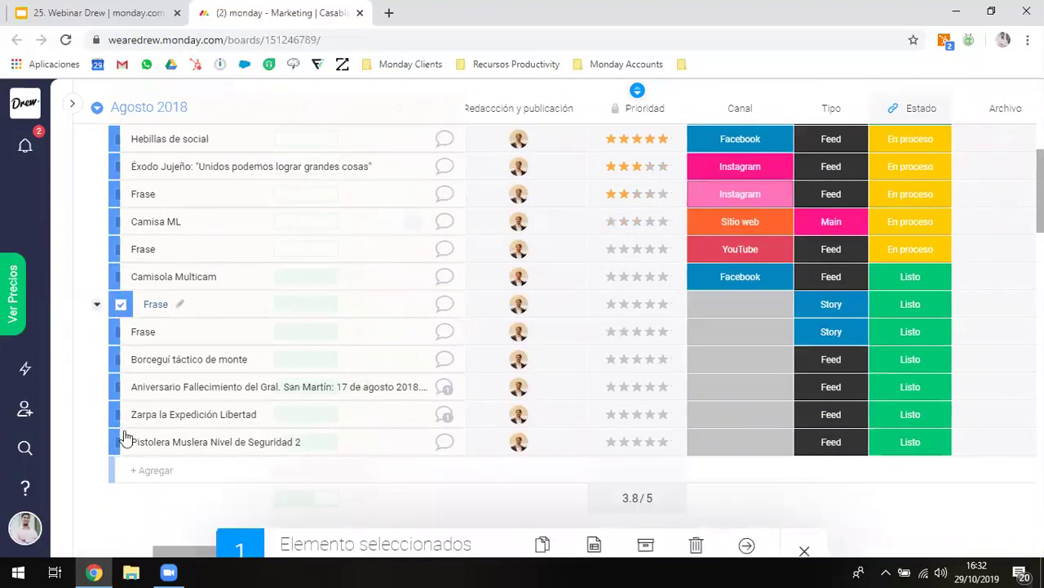
{"action": "left_click", "coordinate": [118, 442], "text": "shift"}
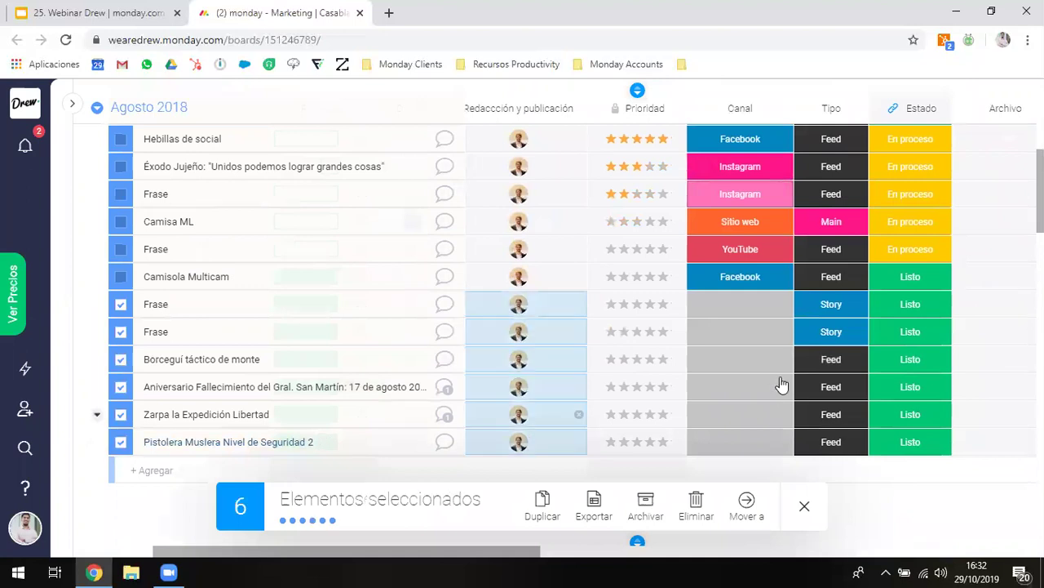
{"action": "left_click", "coordinate": [739, 304]}
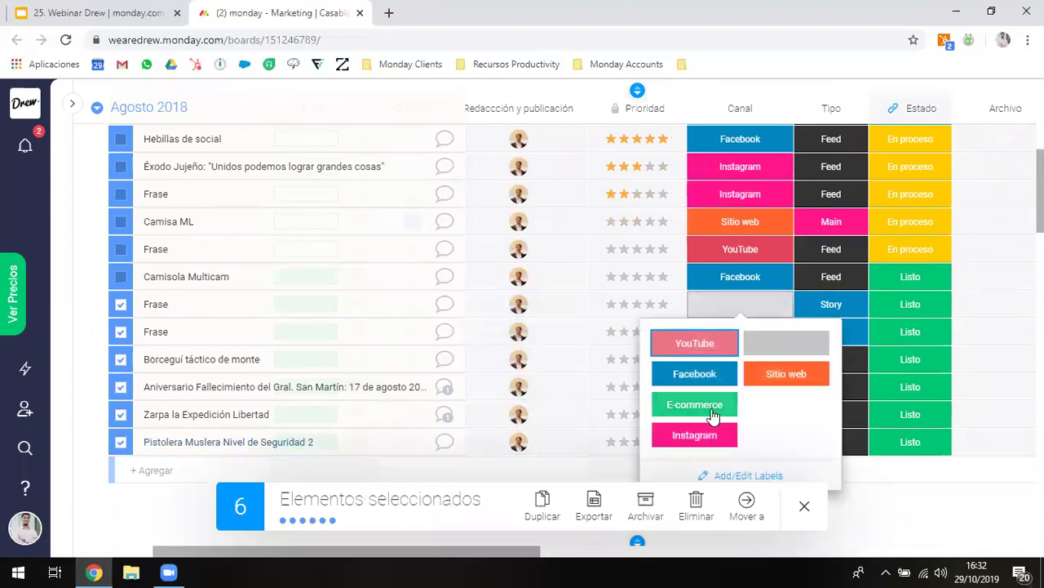
{"action": "left_click", "coordinate": [698, 406]}
- Inspect the Alcance and Conversiones values of 74 aniversario LMGP without changing them
{"action": "scroll", "coordinate": [892, 389], "scroll_direction": "right", "scroll_amount": 15}
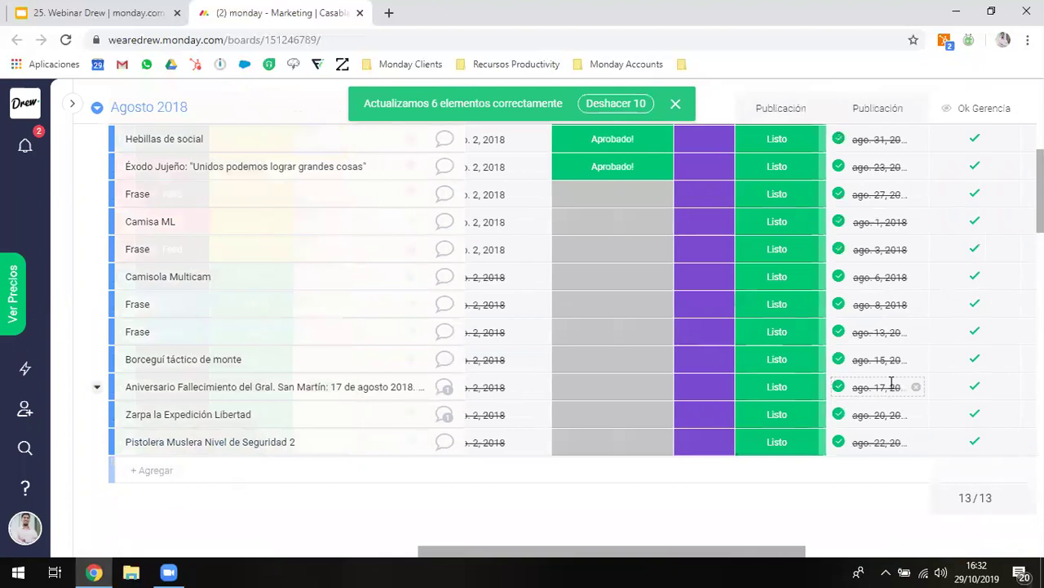
{"action": "scroll", "coordinate": [730, 277], "scroll_direction": "left", "scroll_amount": 3}
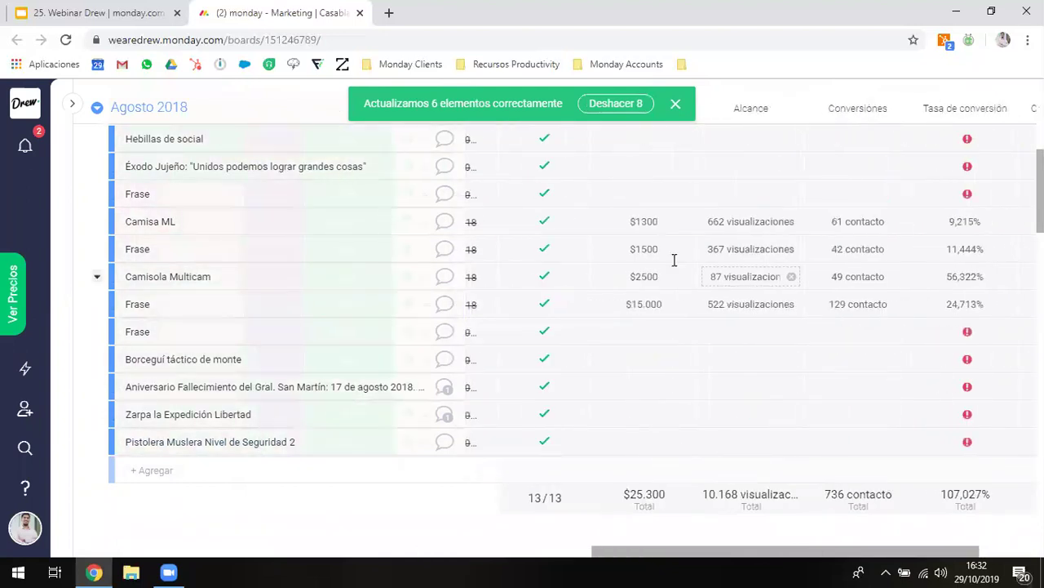
{"action": "scroll", "coordinate": [674, 261], "scroll_direction": "up", "scroll_amount": 2}
{"action": "left_click", "coordinate": [894, 205]}
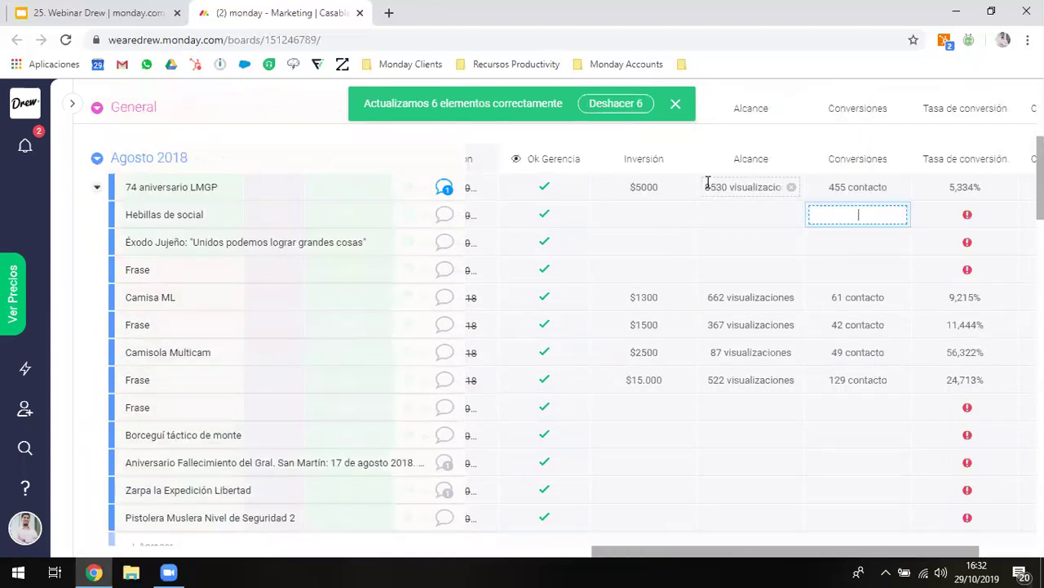
{"action": "left_click", "coordinate": [709, 181]}
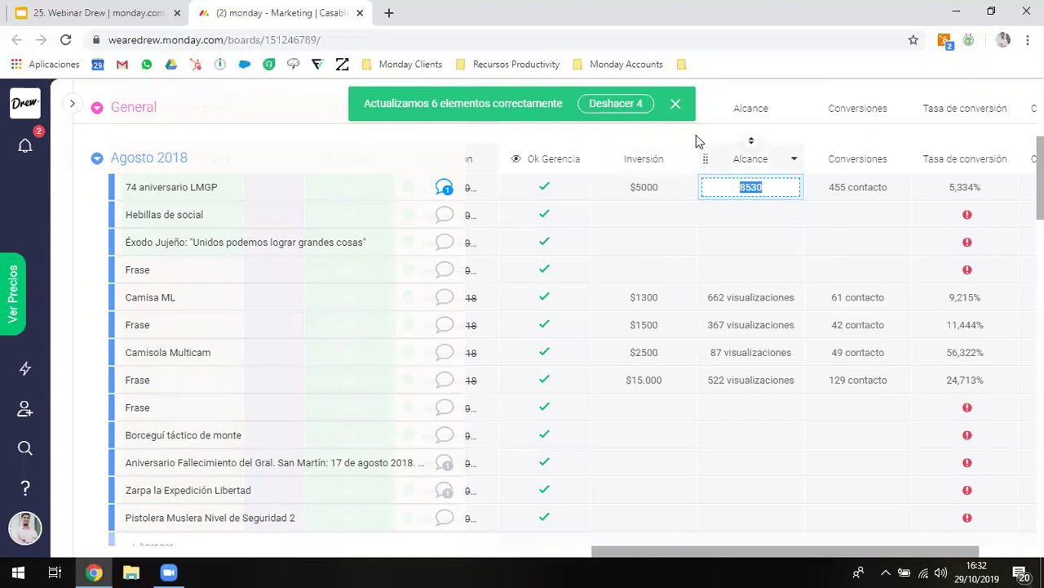
{"action": "left_click", "coordinate": [815, 188]}
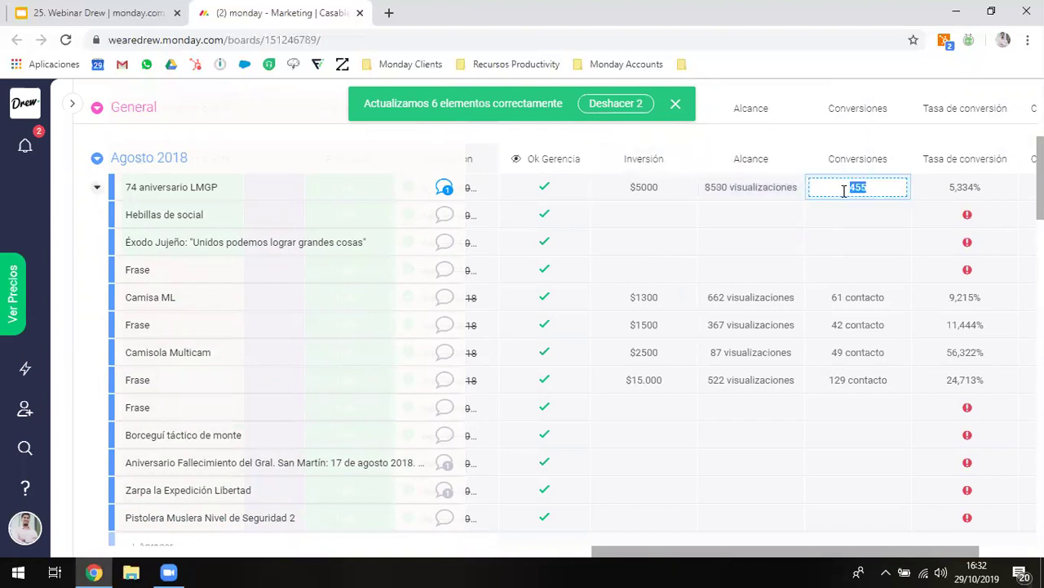
{"action": "left_click", "coordinate": [812, 136]}
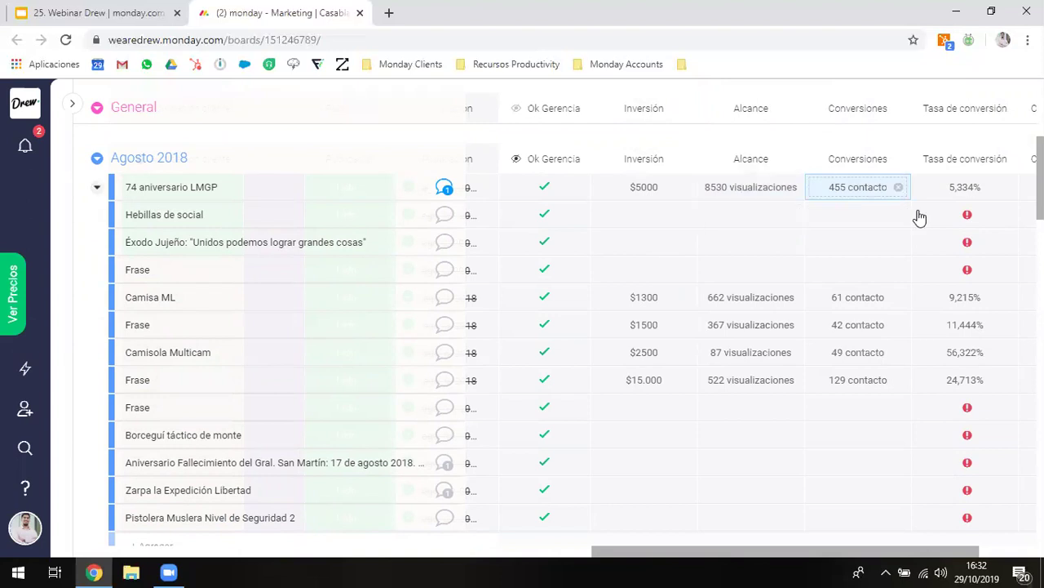
- Inspect the formula behind Tasa de conversión for 74 aniversario LMGP and close it without changes
{"action": "left_click", "coordinate": [949, 198]}
{"action": "left_click", "coordinate": [785, 209]}
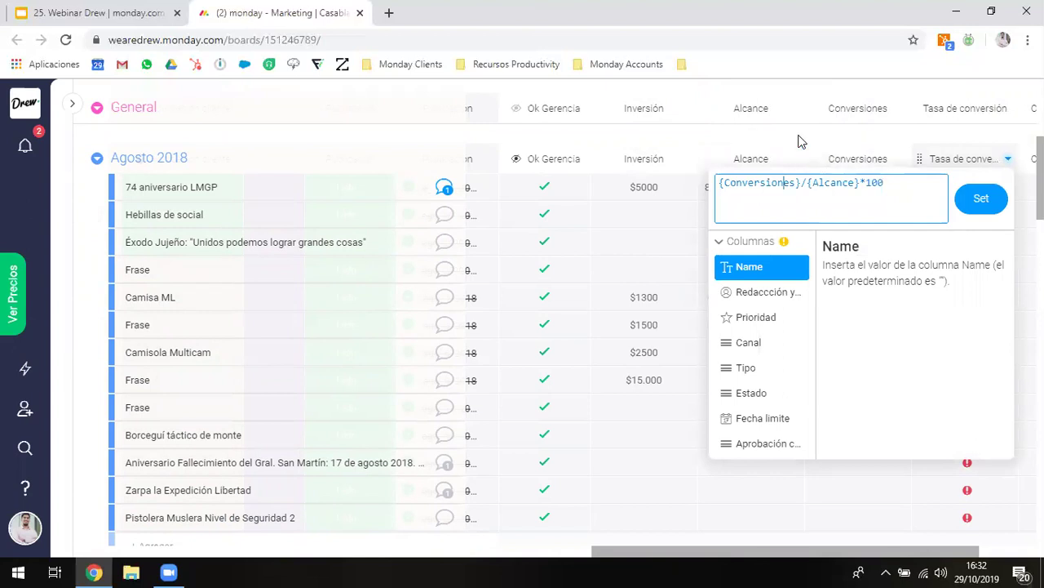
{"action": "left_click", "coordinate": [865, 155]}
- Inspect the formula behind Costo adq. unitario for 74 aniversario LMGP and close it without changes
{"action": "scroll", "coordinate": [885, 155], "scroll_direction": "right", "scroll_amount": 2}
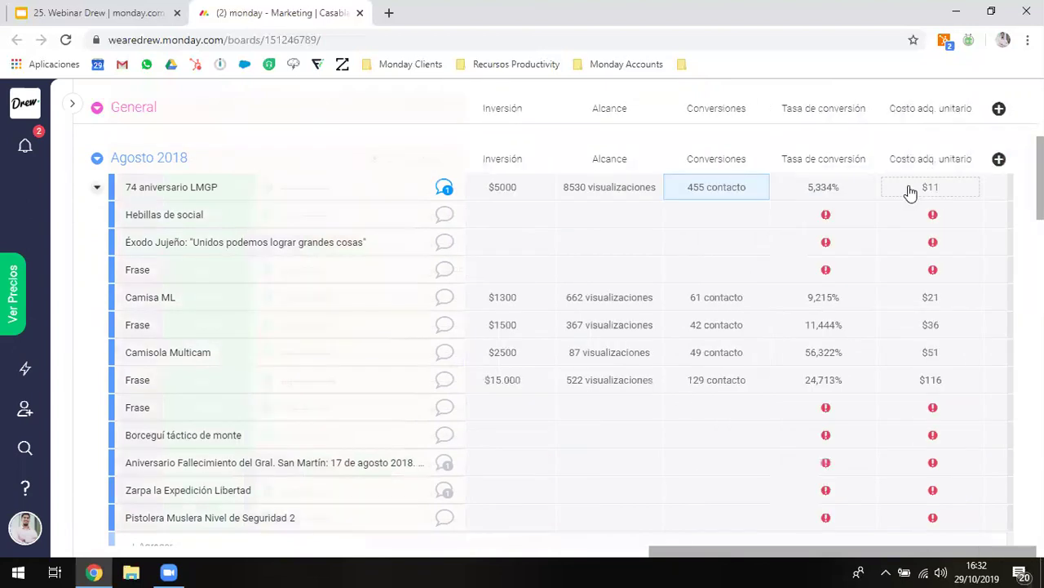
{"action": "left_click", "coordinate": [905, 191]}
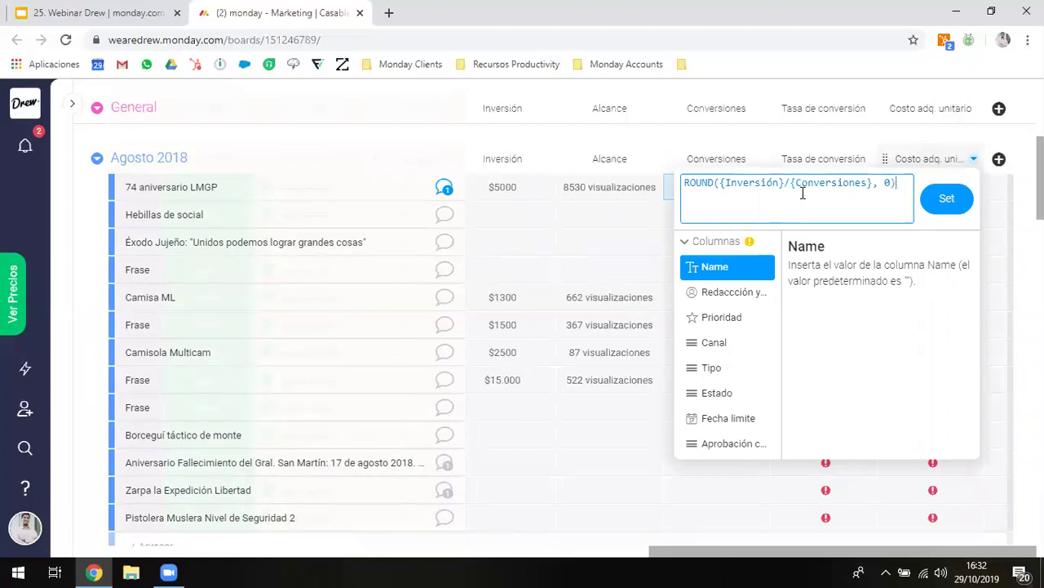
{"action": "left_click", "coordinate": [798, 143]}
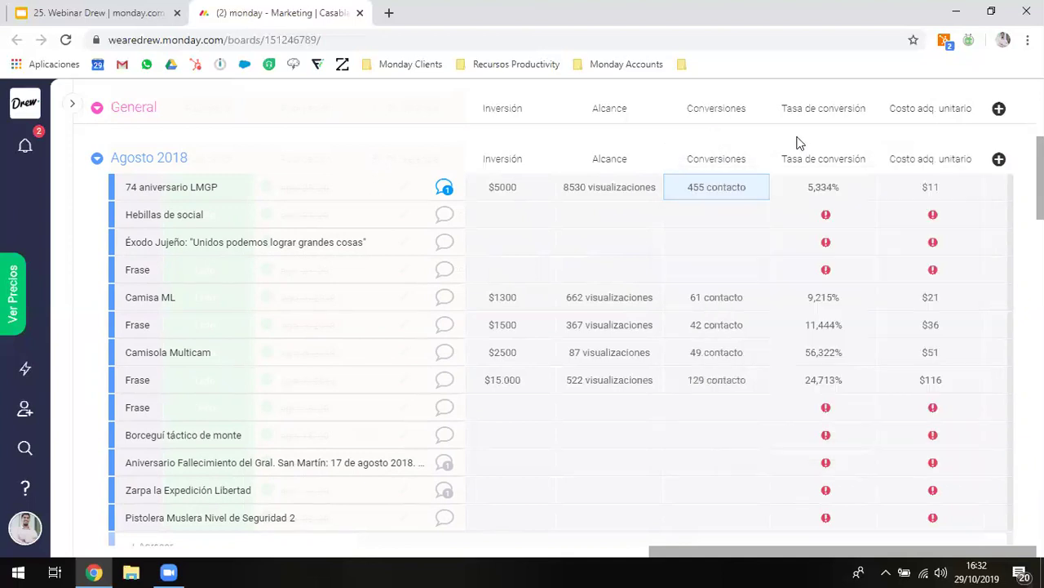
{"action": "left_click", "coordinate": [941, 205]}
{"action": "left_click", "coordinate": [857, 139]}
{"action": "scroll", "coordinate": [616, 197], "scroll_direction": "left", "scroll_amount": 2}
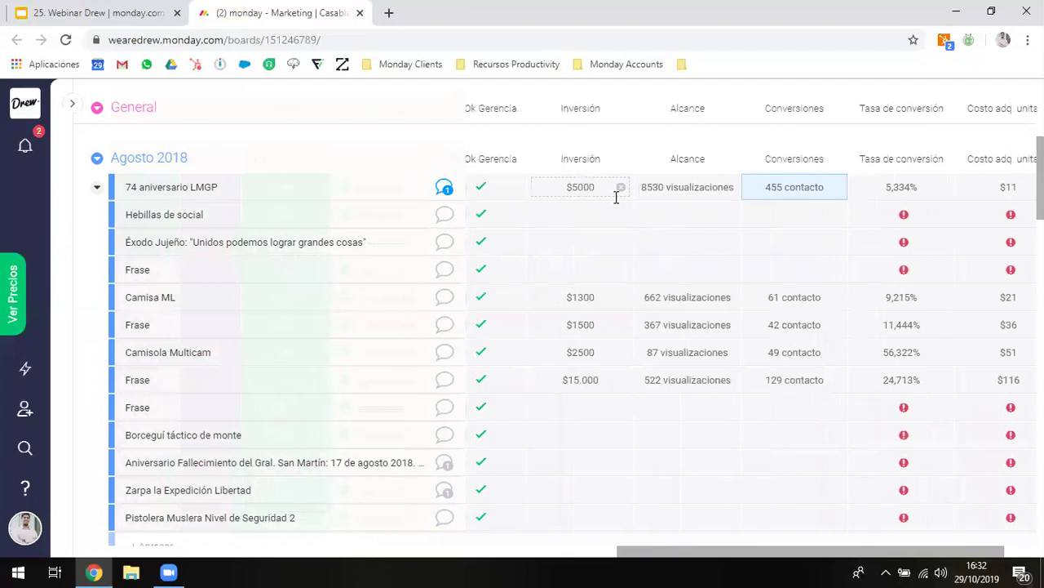
- Set Inversión to 500 in bulk for the four August 2018 items from Hebillas de social through Camisa ML
{"action": "scroll", "coordinate": [616, 198], "scroll_direction": "right", "scroll_amount": 1}
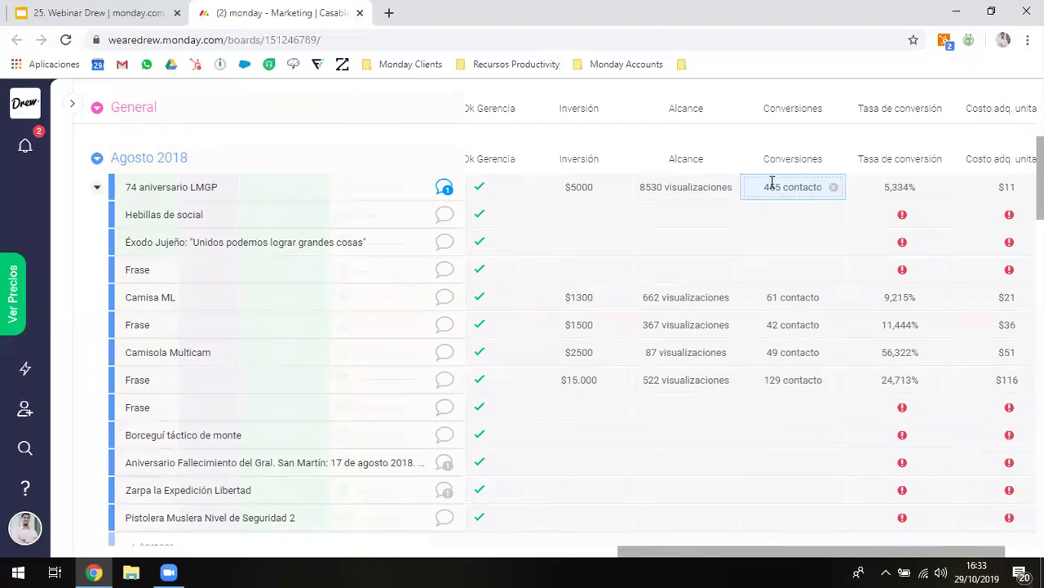
{"action": "scroll", "coordinate": [771, 186], "scroll_direction": "right", "scroll_amount": 2}
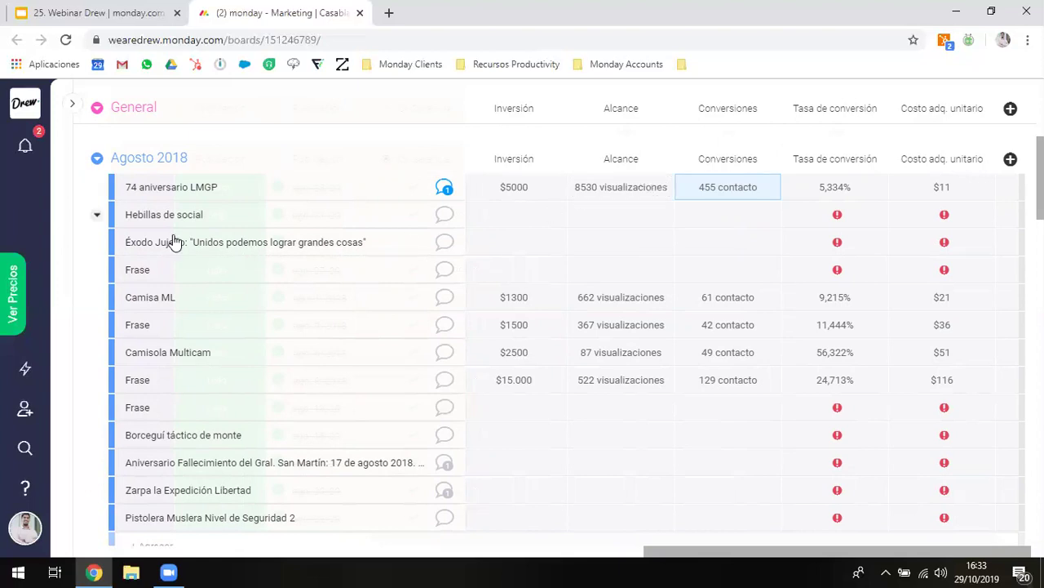
{"action": "left_click", "coordinate": [127, 217]}
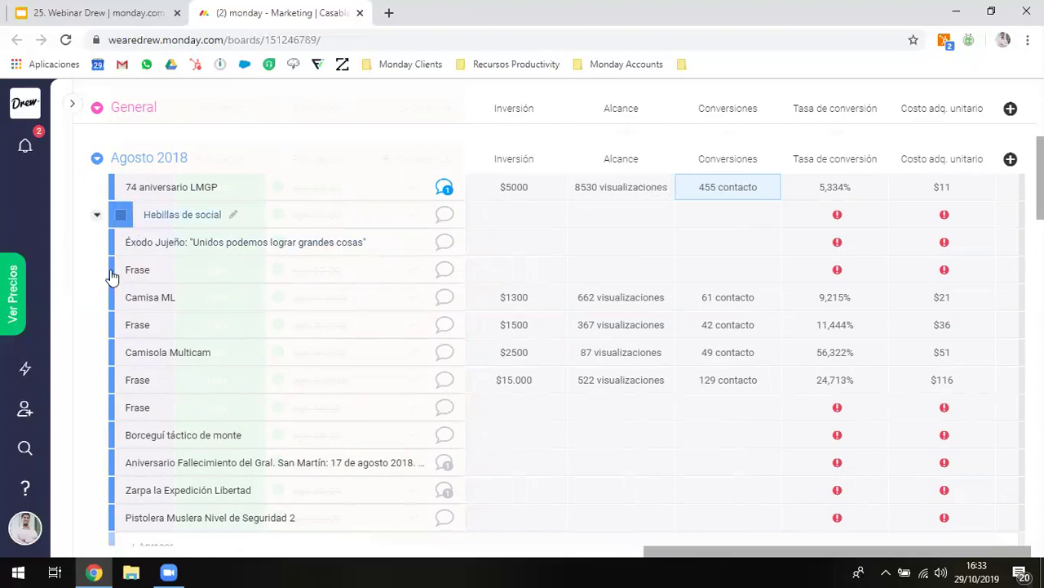
{"action": "left_click", "coordinate": [119, 298], "text": "shift"}
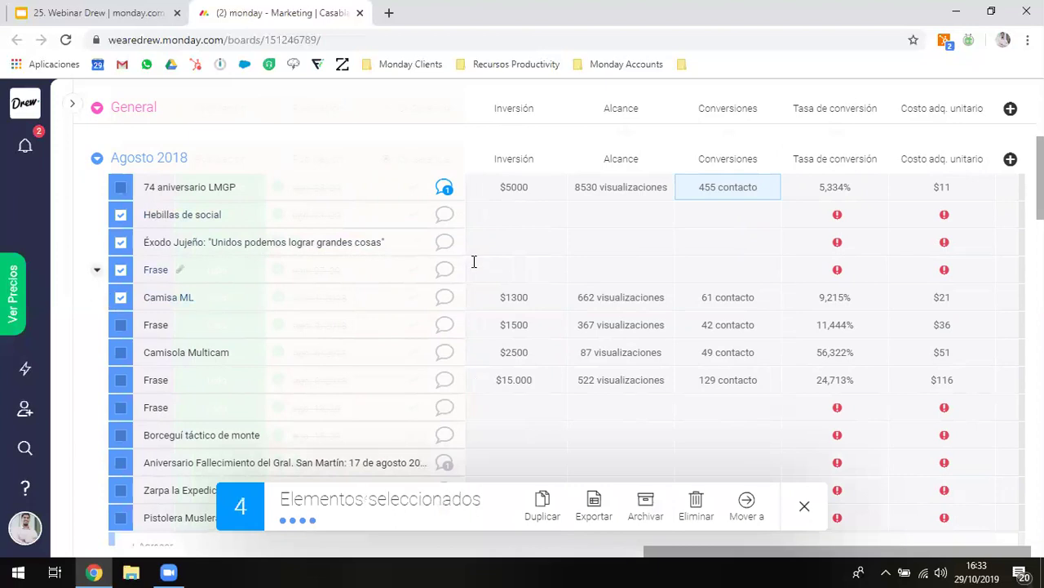
{"action": "left_click", "coordinate": [503, 216]}
{"action": "type", "text": "500"}
{"action": "key", "text": "Return"}
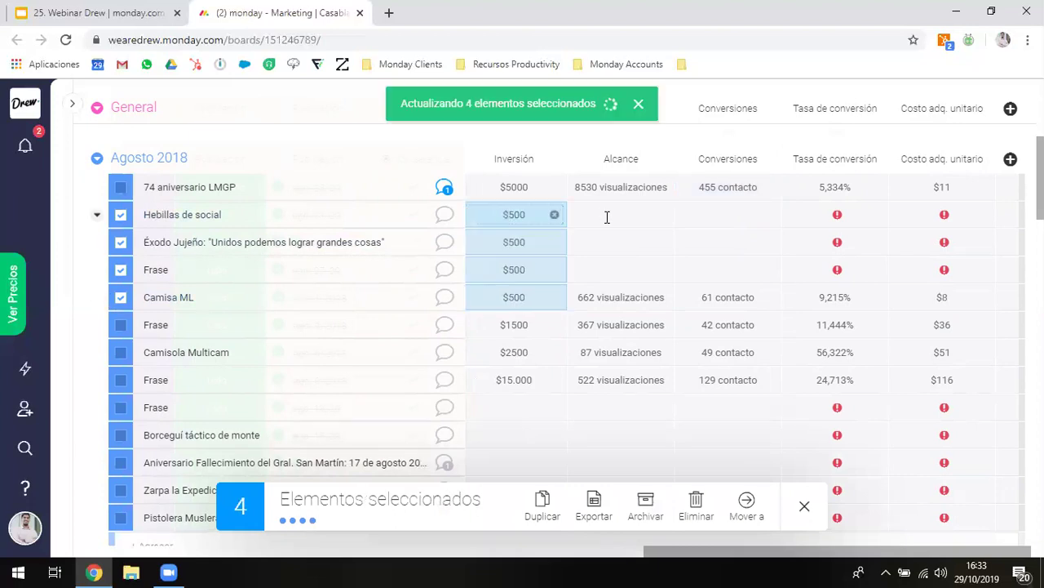
- Set Alcance to 200 and Conversiones to 65 in bulk for the four selected August 2018 items
{"action": "left_click", "coordinate": [607, 216]}
{"action": "type", "text": "200"}
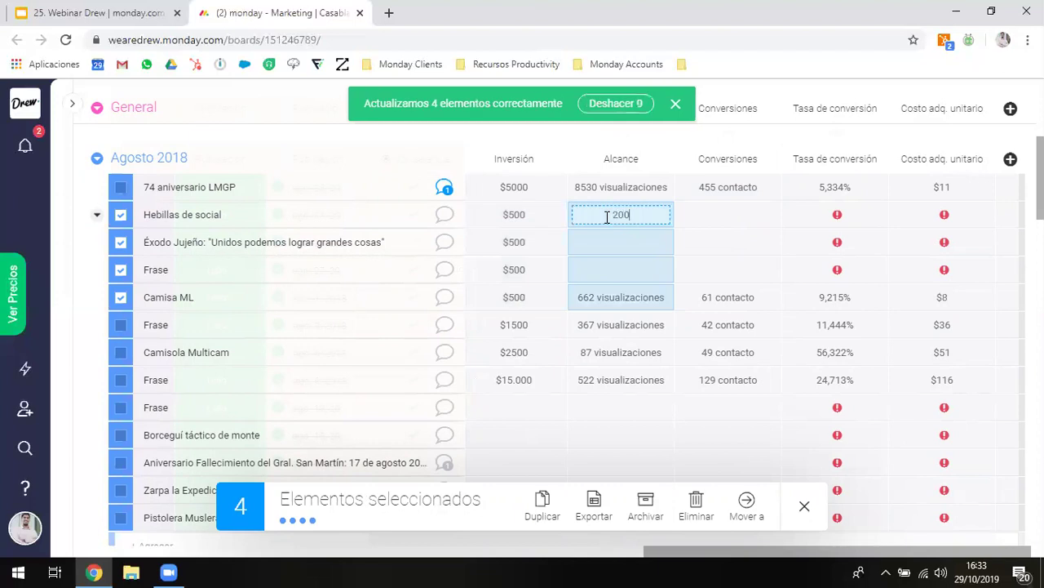
{"action": "key", "text": "Return"}
{"action": "left_click", "coordinate": [735, 215]}
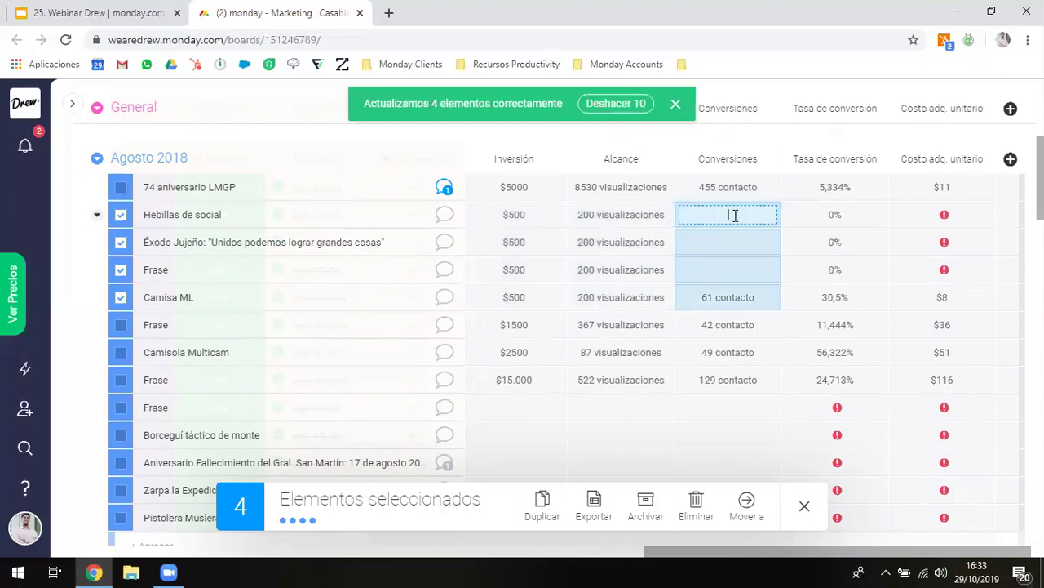
{"action": "type", "text": "65"}
{"action": "key", "text": "Return"}
{"action": "scroll", "coordinate": [783, 265], "scroll_direction": "down", "scroll_amount": 2}
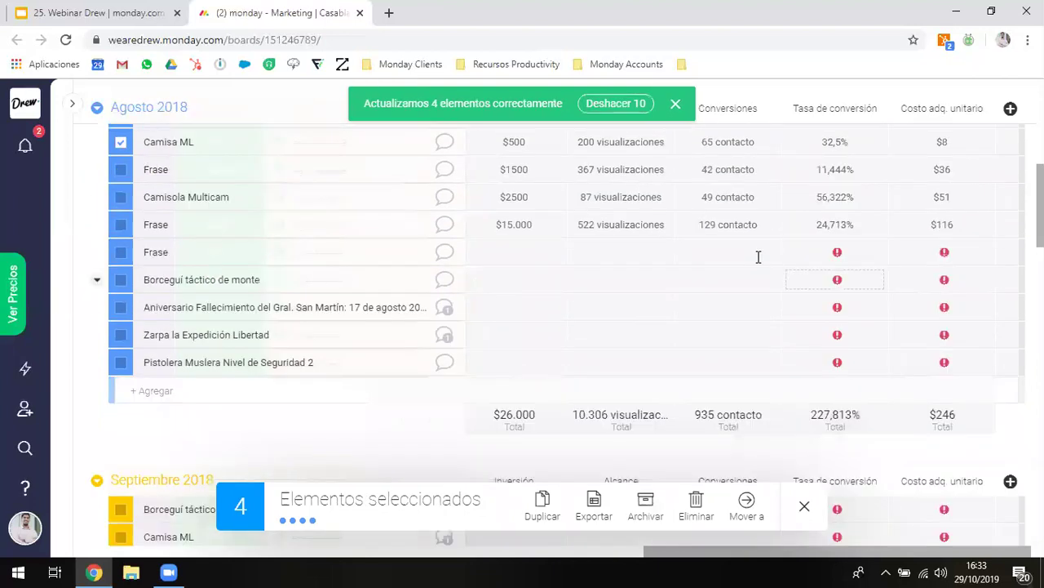
{"action": "scroll", "coordinate": [362, 236], "scroll_direction": "up", "scroll_amount": 3}
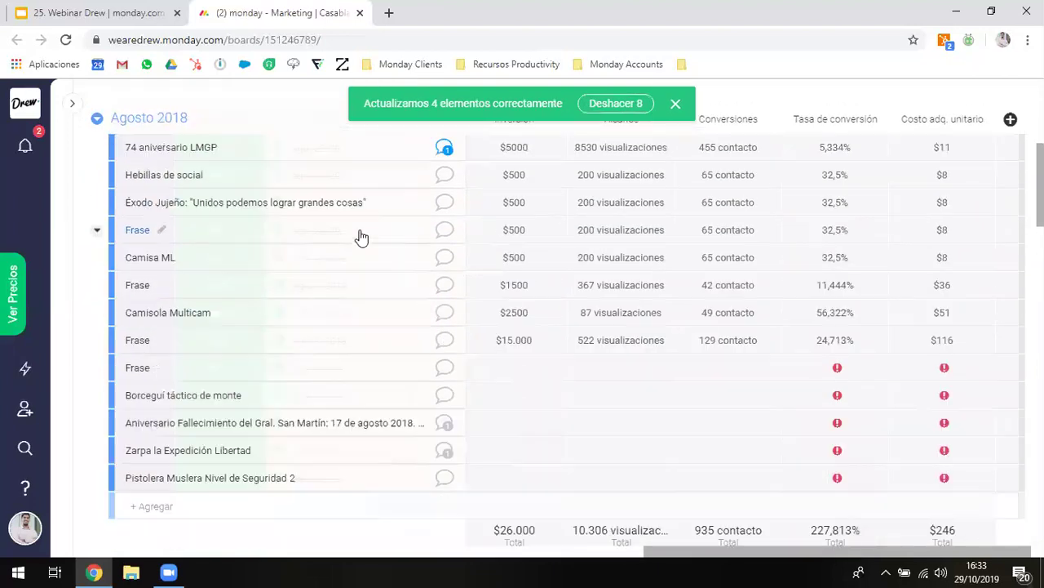
- Create a new dashboard in the Paneles section
{"action": "left_click", "coordinate": [76, 105]}
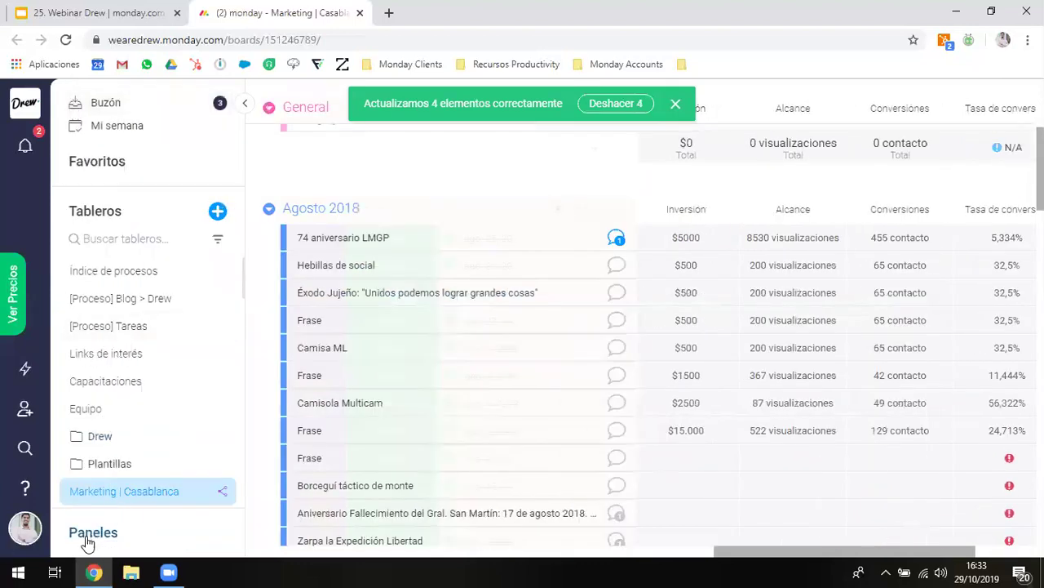
{"action": "scroll", "coordinate": [154, 379], "scroll_direction": "down", "scroll_amount": 2}
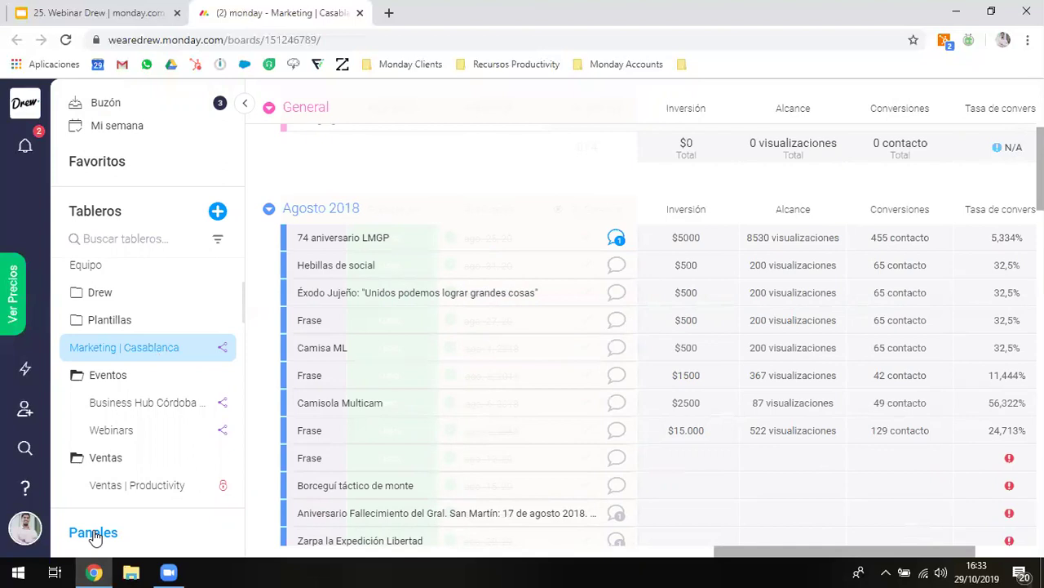
{"action": "left_click", "coordinate": [96, 534]}
{"action": "left_click", "coordinate": [191, 437]}
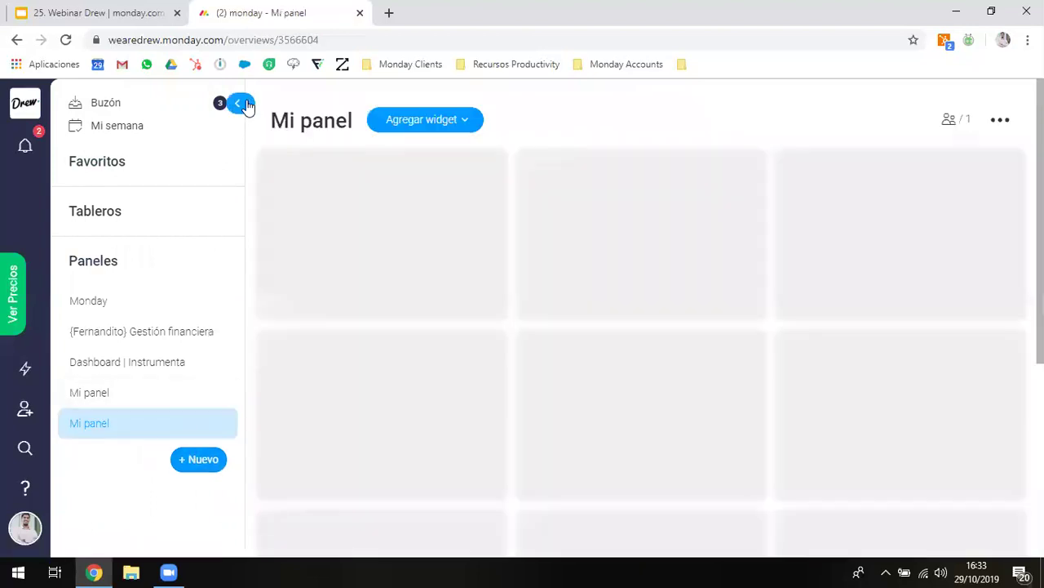
- Rename the new dashboard as "Panel de Marketing | Casablanca"
{"action": "left_click", "coordinate": [244, 103]}
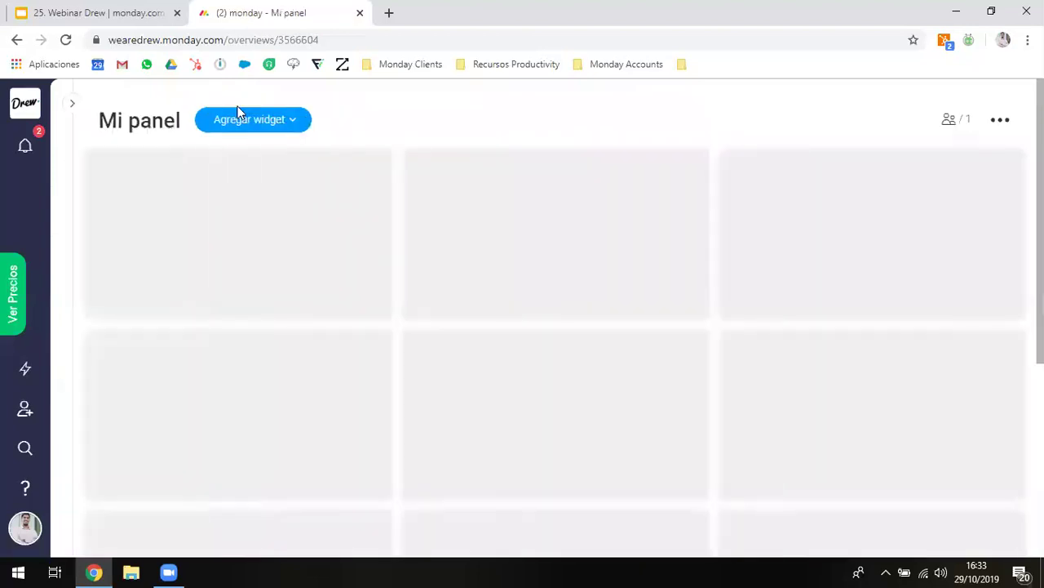
{"action": "left_click", "coordinate": [164, 114]}
{"action": "type", "text": "Pane"}
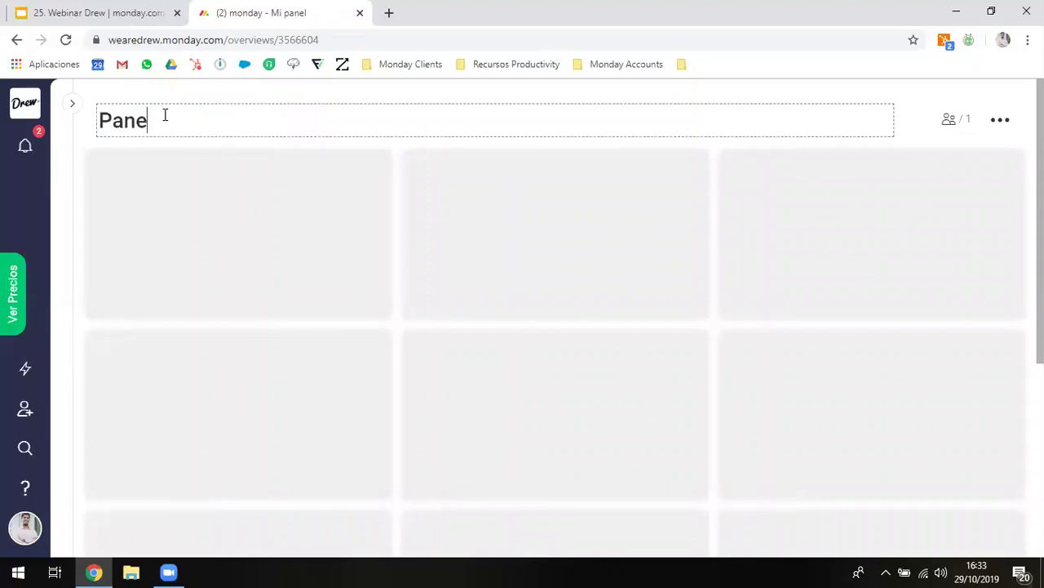
{"action": "type", "text": "l de Marketing | Casablanca"}
{"action": "key", "text": "Return"}
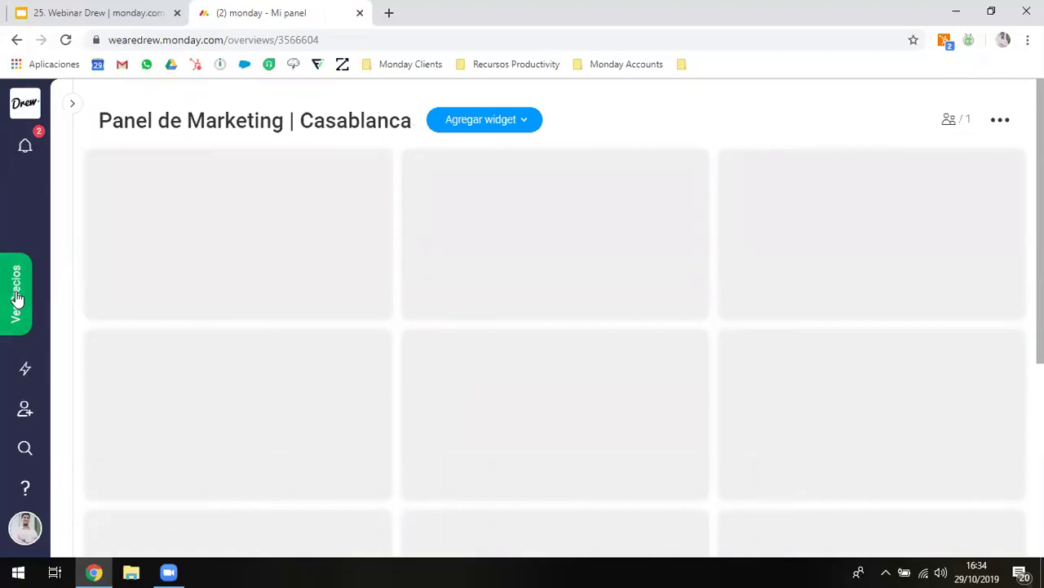
- Find the Título y descripción widget by searching "titu" in the widget center and add it to the dashboard
{"action": "left_click", "coordinate": [120, 293]}
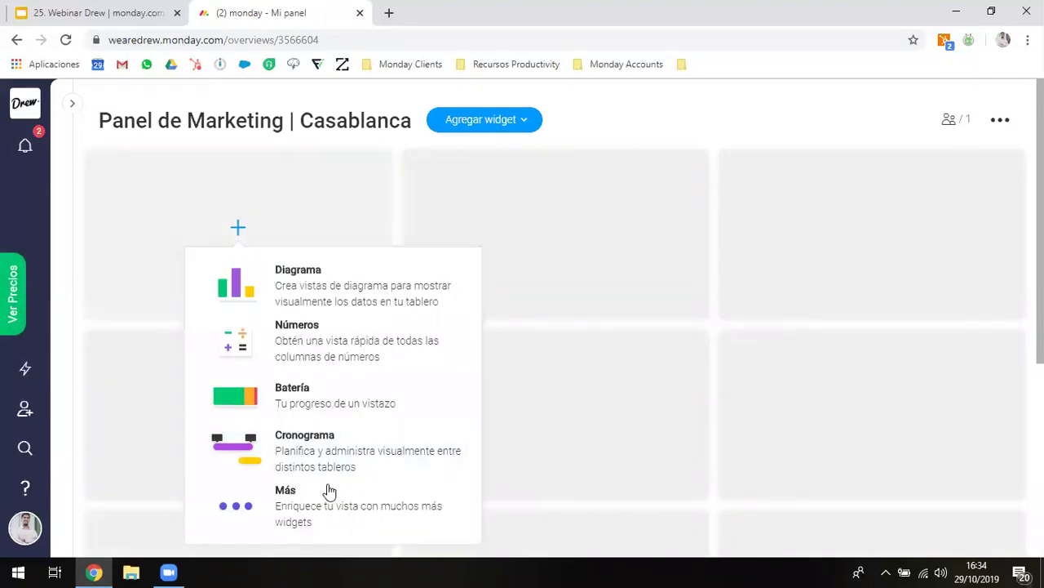
{"action": "left_click", "coordinate": [325, 493]}
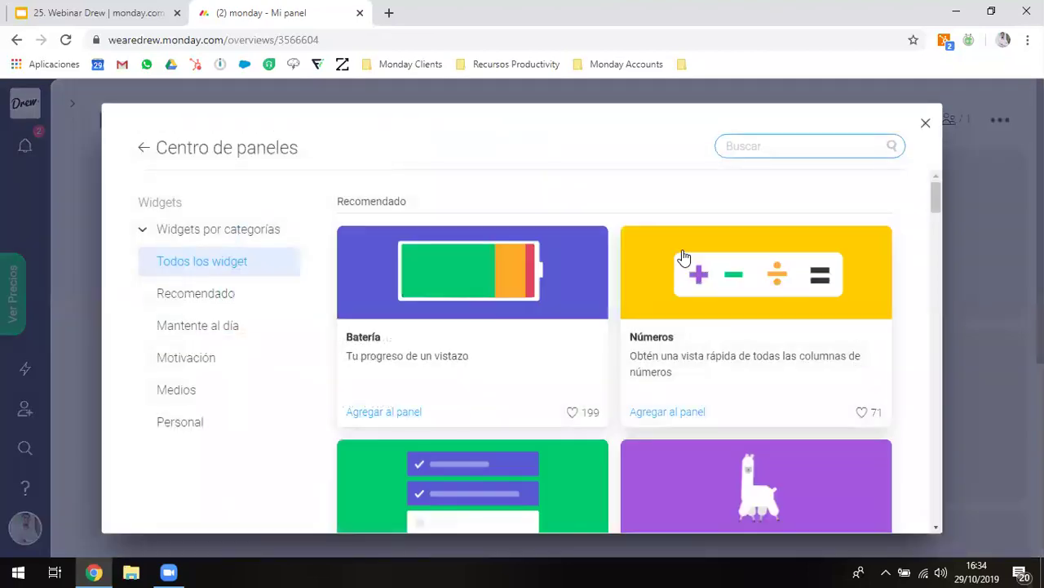
{"action": "type", "text": "titu"}
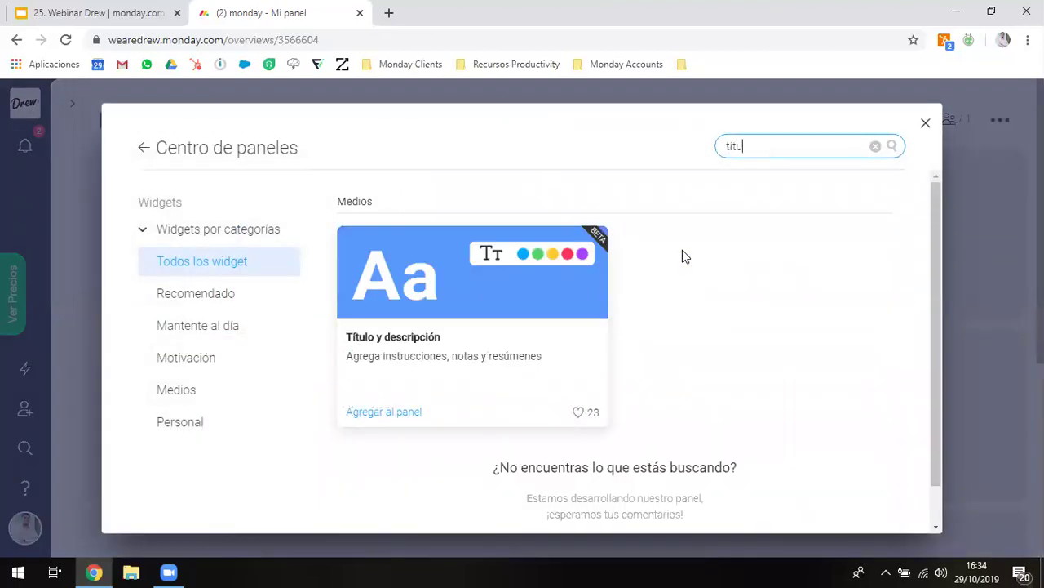
{"action": "left_click", "coordinate": [463, 301]}
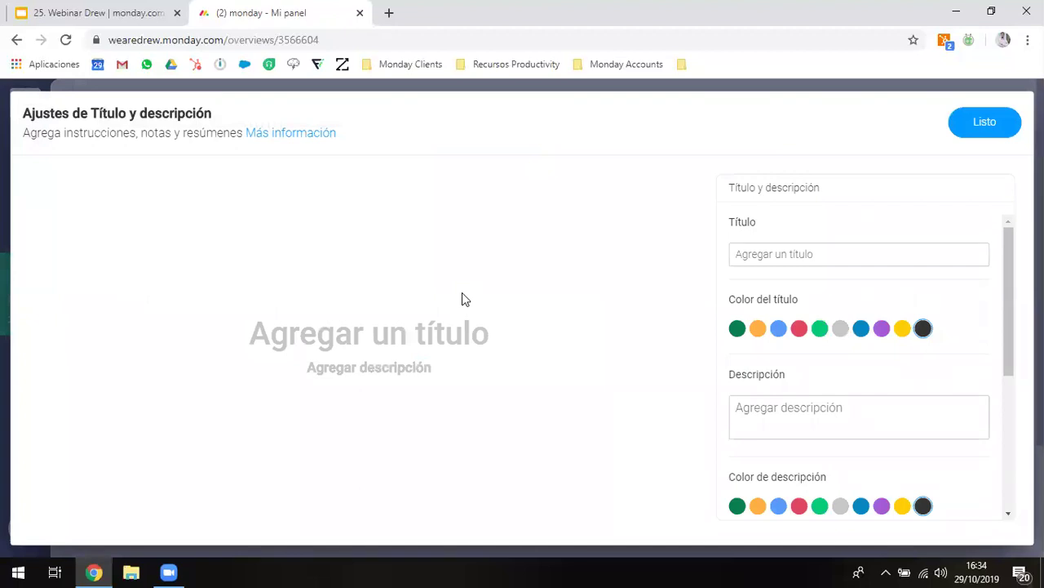
- Enter "Casablanca | Reporte de resultados" as the widget's description and save the widget
{"action": "left_click", "coordinate": [748, 413]}
{"action": "type", "text": "C"}
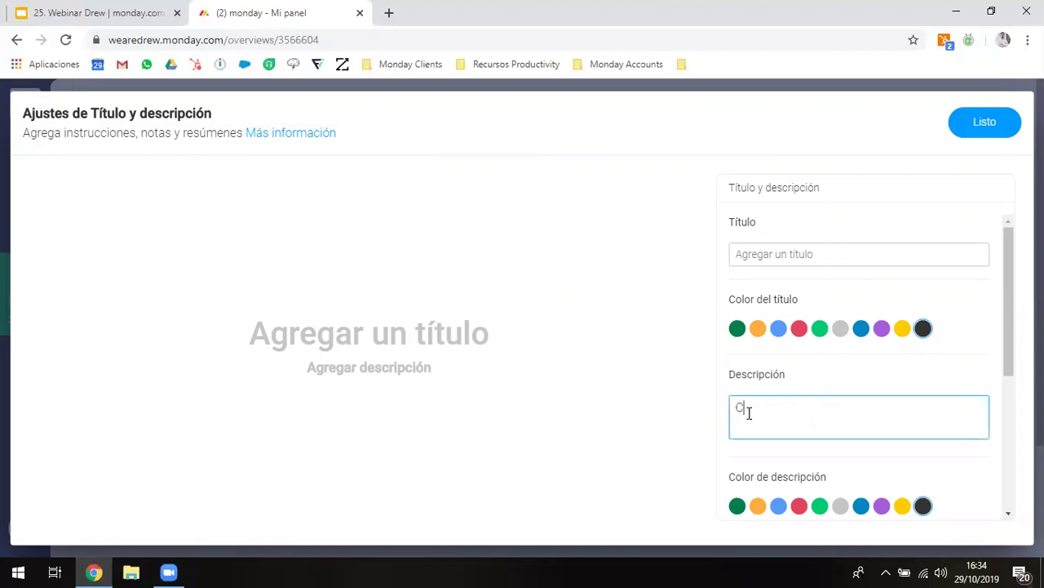
{"action": "type", "text": "asablanca | Reporte de "}
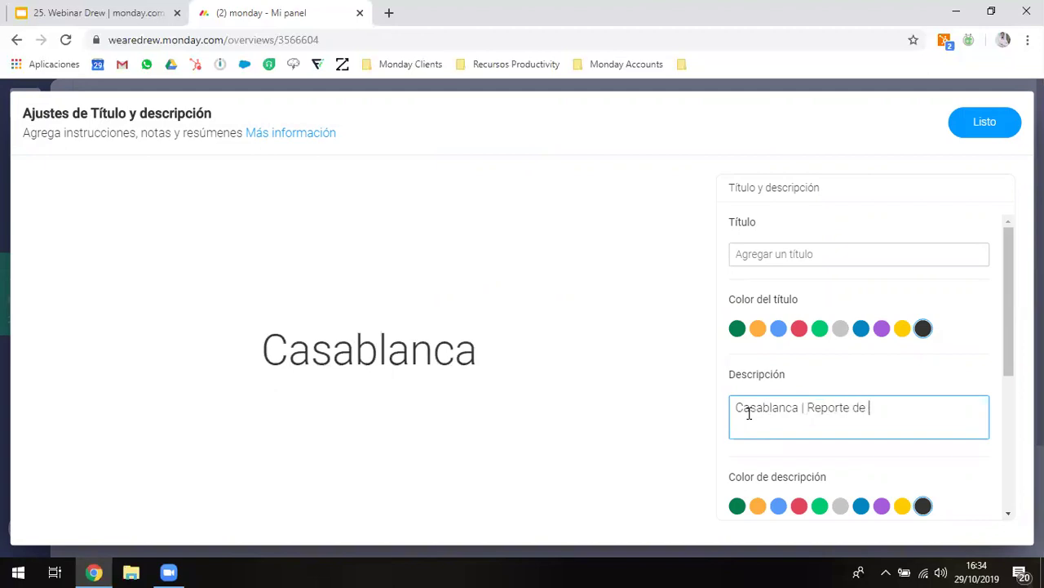
{"action": "type", "text": "resultados"}
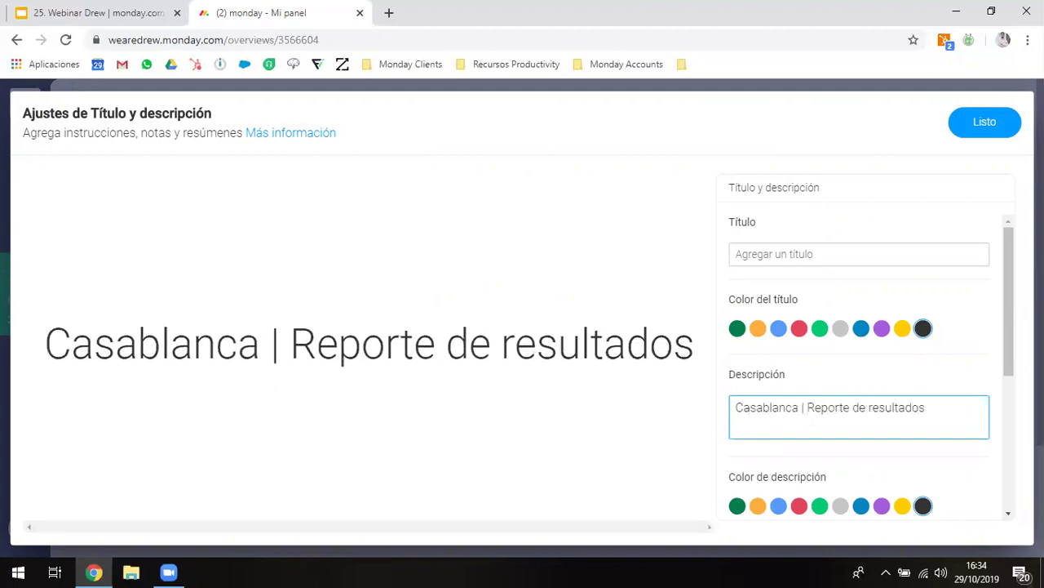
{"action": "left_click", "coordinate": [991, 128]}
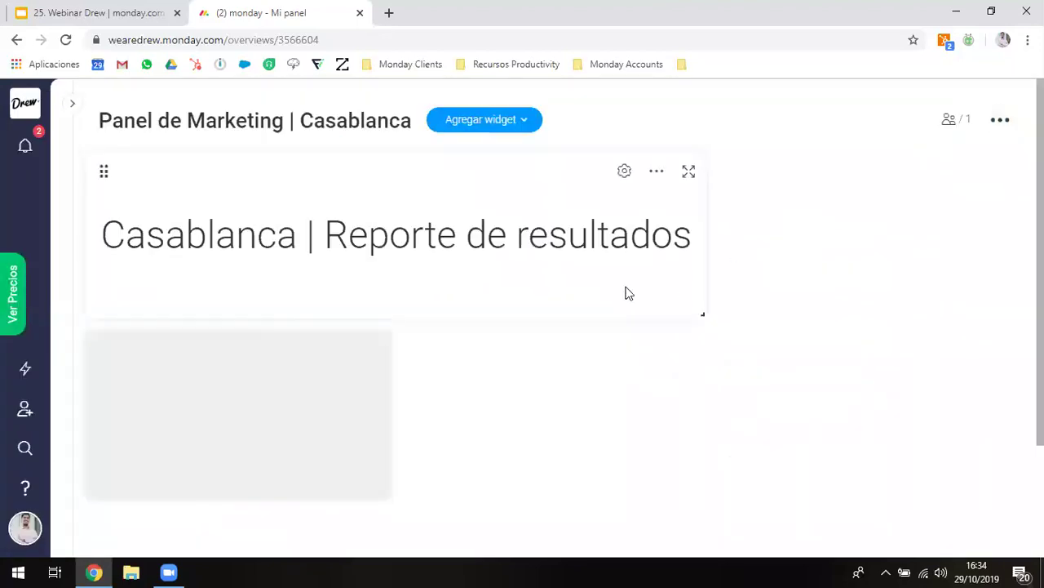
- Widen the Título y descripción widget to the full dashboard width and set its description color to dark blue
{"action": "left_click_drag", "start_coordinate": [701, 314], "coordinate": [1019, 314]}
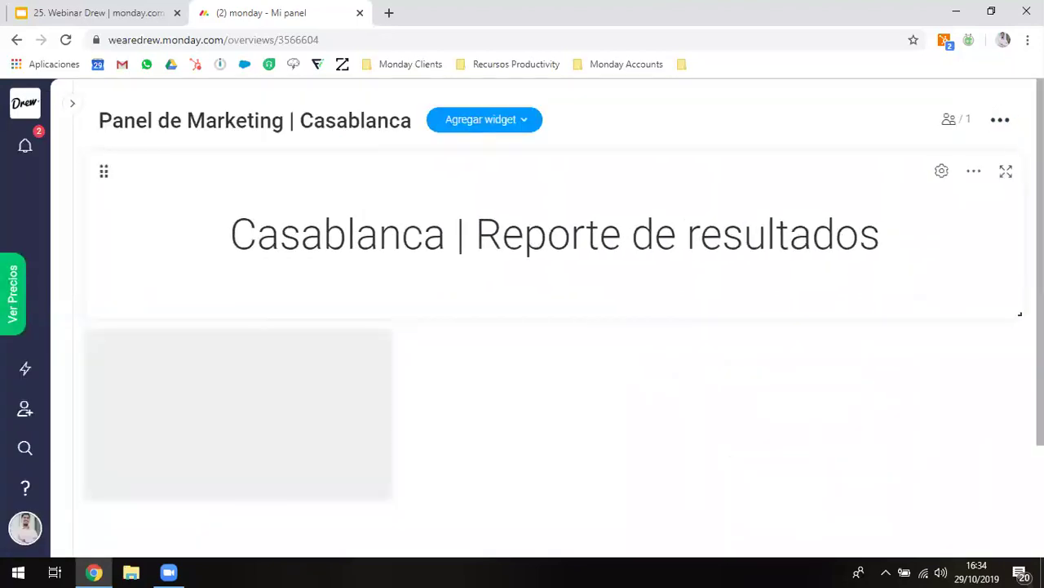
{"action": "left_click", "coordinate": [942, 171]}
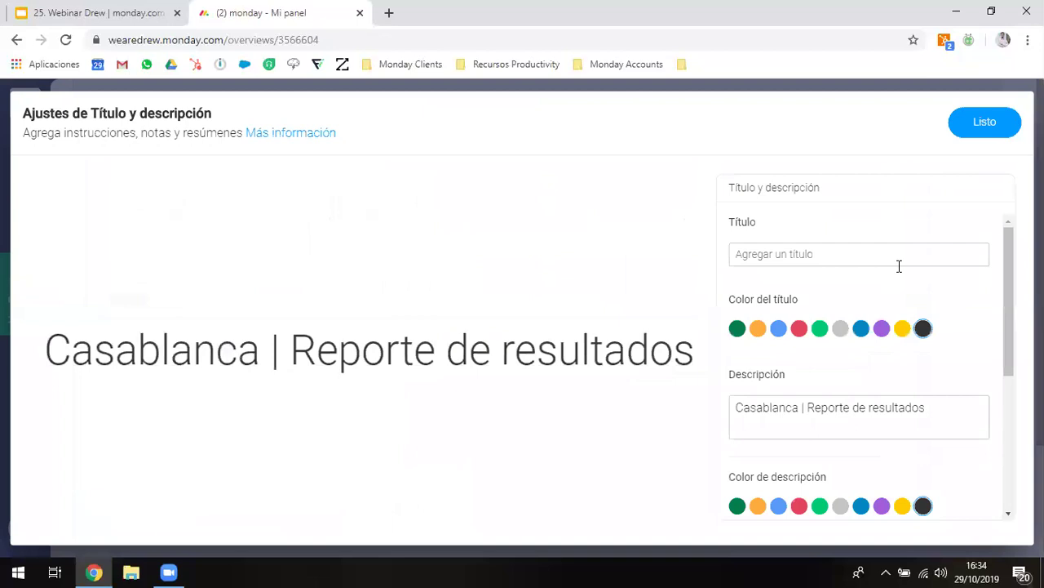
{"action": "left_click", "coordinate": [861, 506]}
{"action": "left_click", "coordinate": [975, 132]}
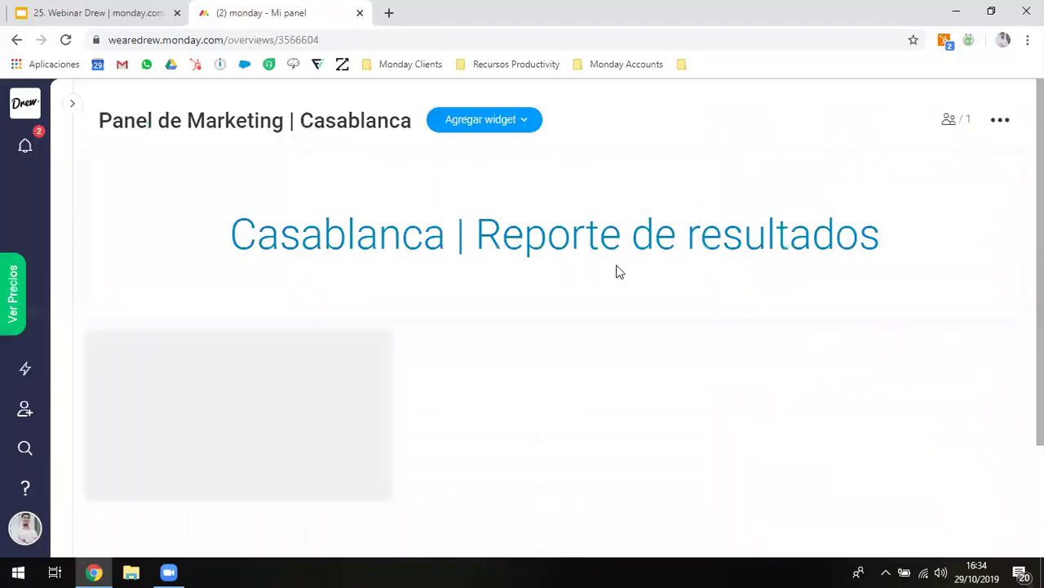
- Add a Diagrama widget below the heading and choose the Marketing | Casablanca board as its data source
{"action": "scroll", "coordinate": [525, 360], "scroll_direction": "down", "scroll_amount": 1}
{"action": "scroll", "coordinate": [525, 360], "scroll_direction": "up", "scroll_amount": 1}
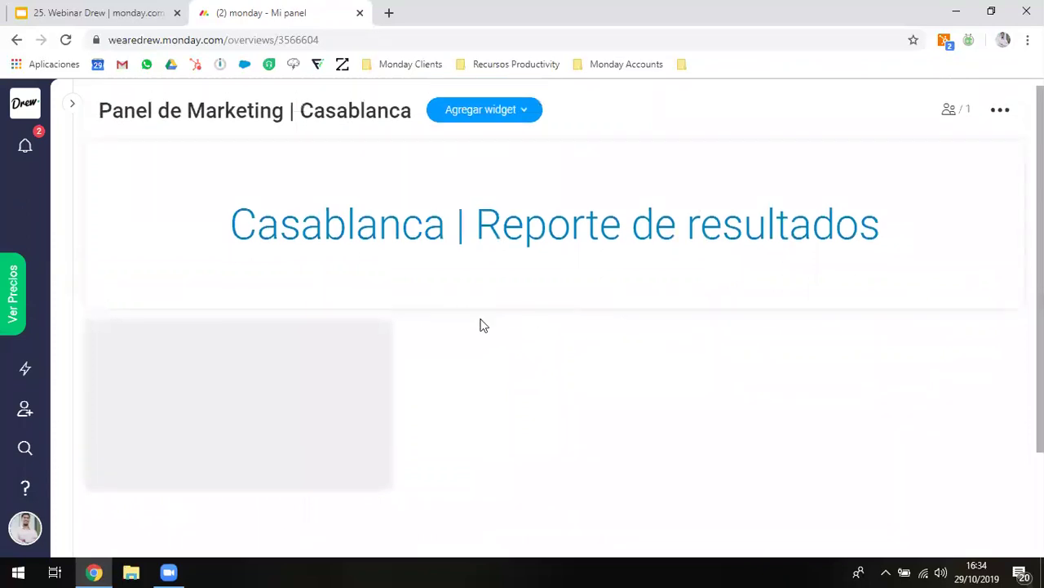
{"action": "scroll", "coordinate": [441, 341], "scroll_direction": "down", "scroll_amount": 1}
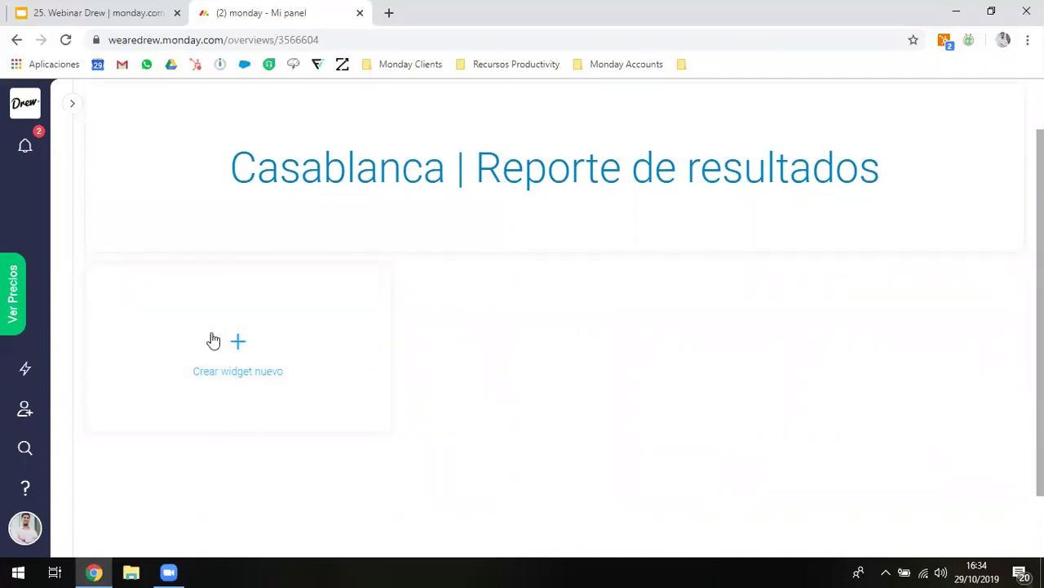
{"action": "left_click", "coordinate": [213, 340]}
{"action": "scroll", "coordinate": [237, 360], "scroll_direction": "down", "scroll_amount": 1}
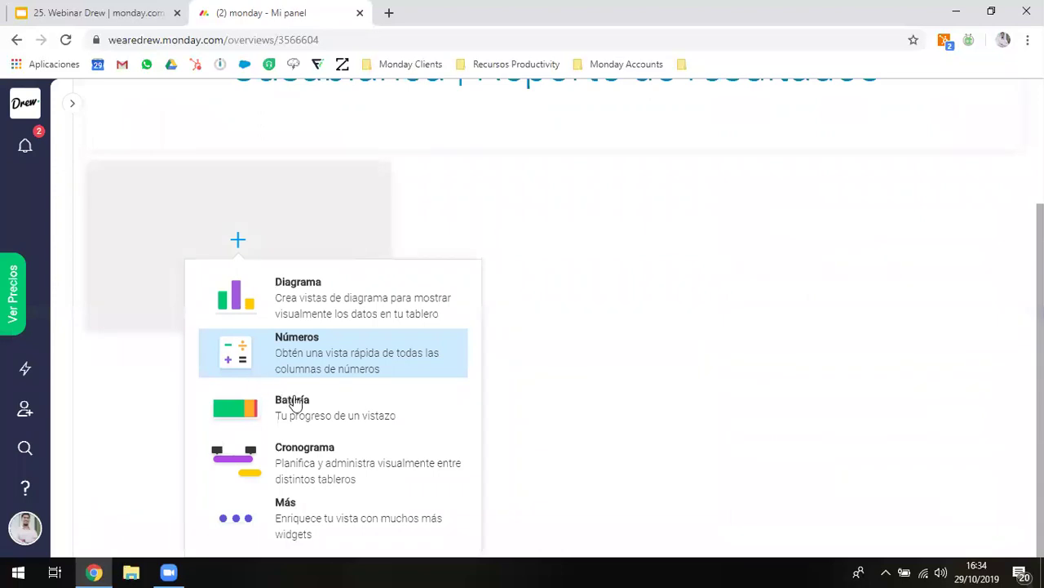
{"action": "left_click", "coordinate": [291, 313]}
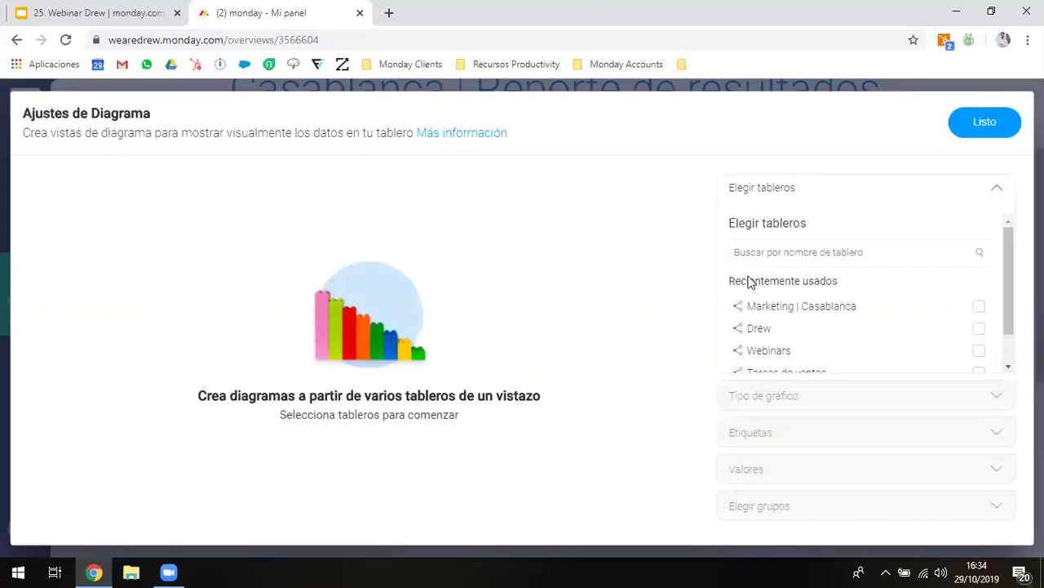
{"action": "left_click", "coordinate": [822, 305]}
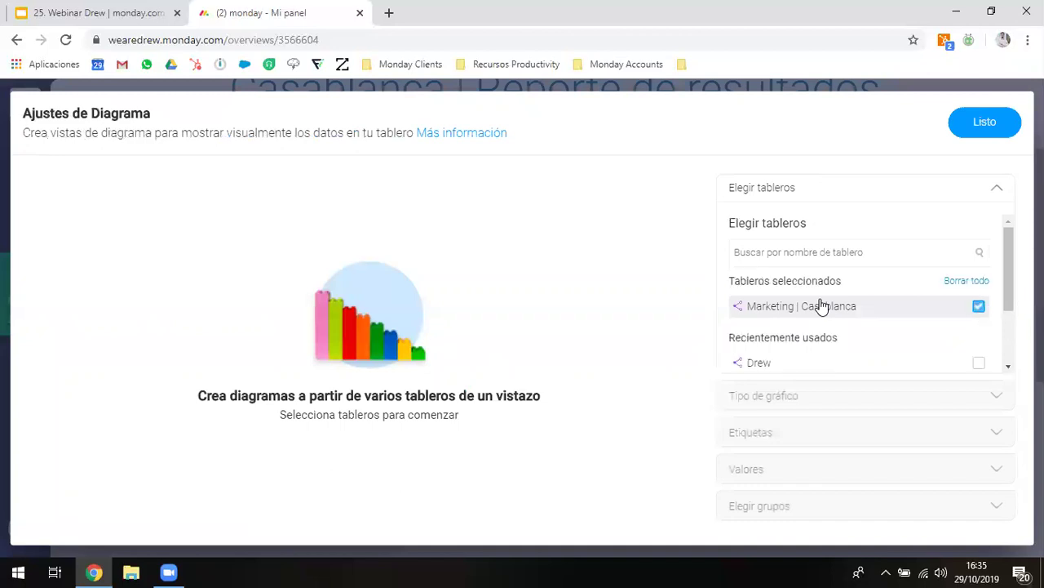
{"action": "left_click", "coordinate": [994, 195]}
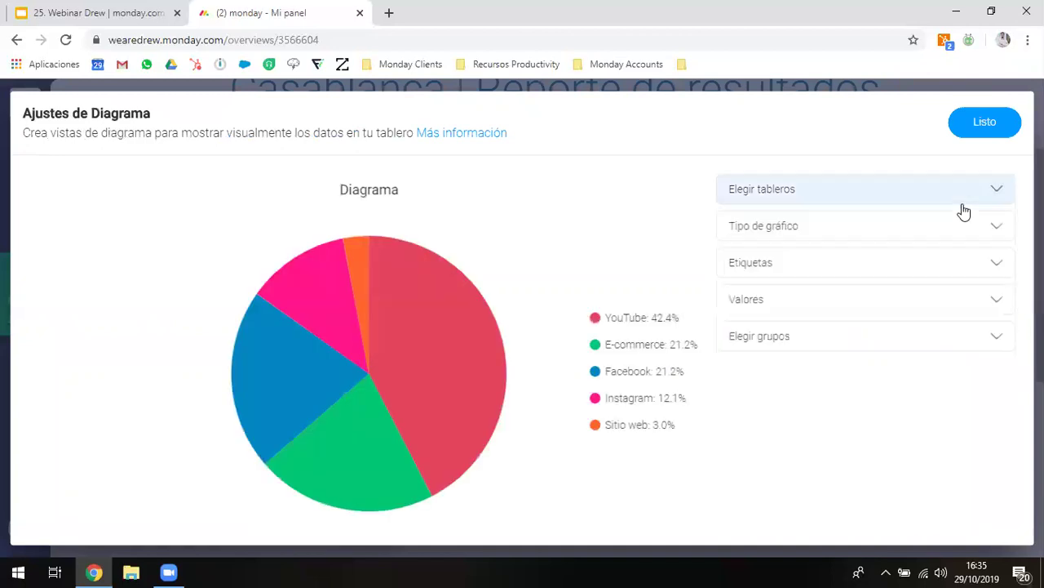
- Review the available chart types, keep Circular, and save the Diagrama widget to the dashboard
{"action": "left_click", "coordinate": [891, 228]}
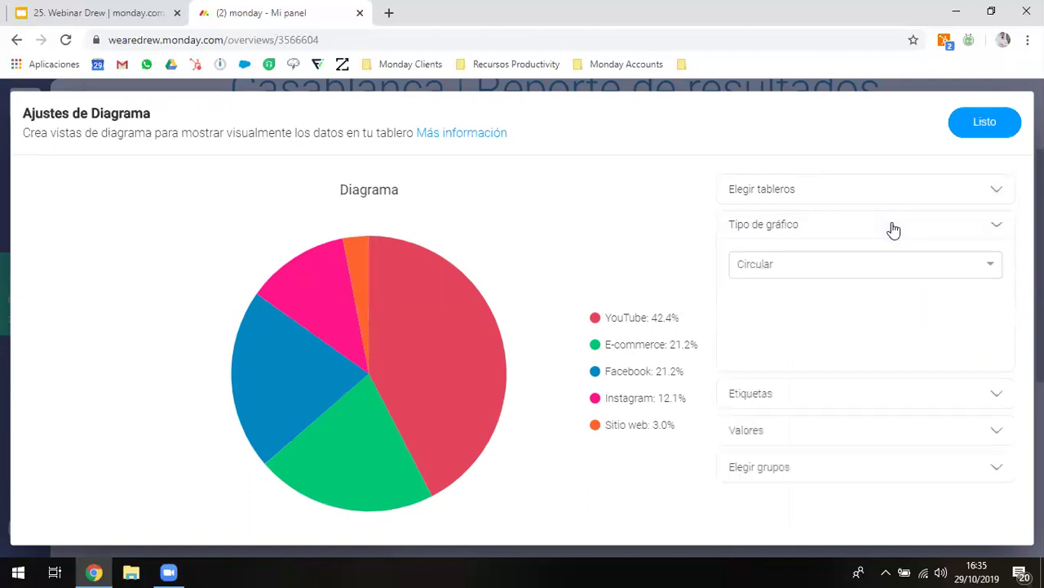
{"action": "left_click", "coordinate": [821, 269]}
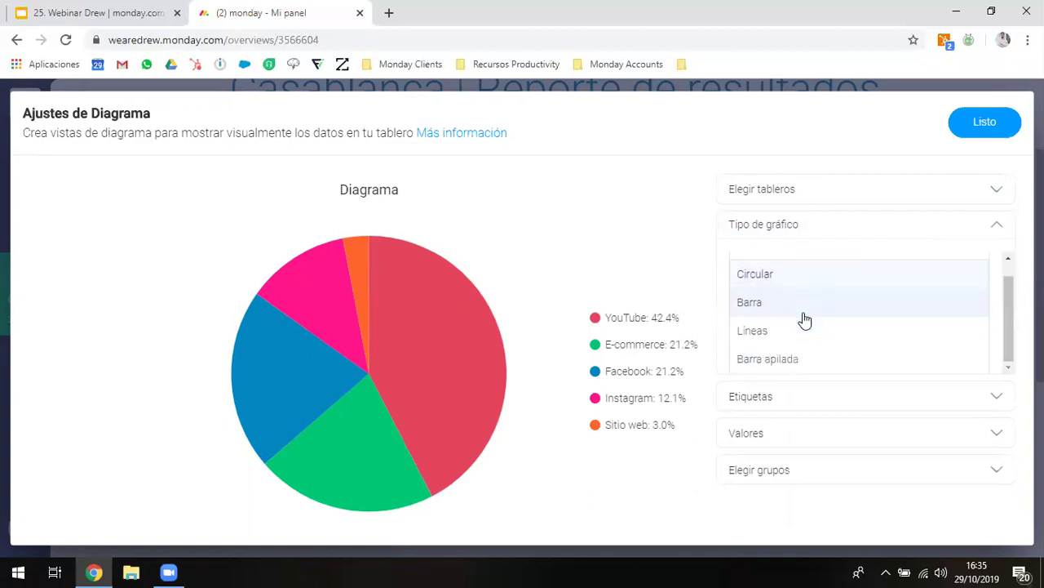
{"action": "scroll", "coordinate": [803, 320], "scroll_direction": "down", "scroll_amount": 1}
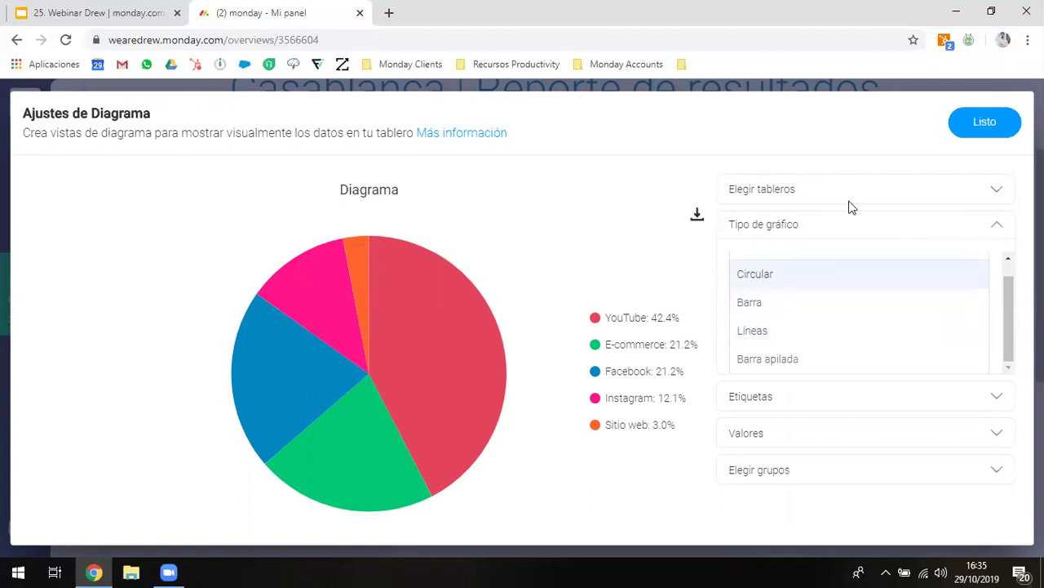
{"action": "left_click", "coordinate": [984, 122]}
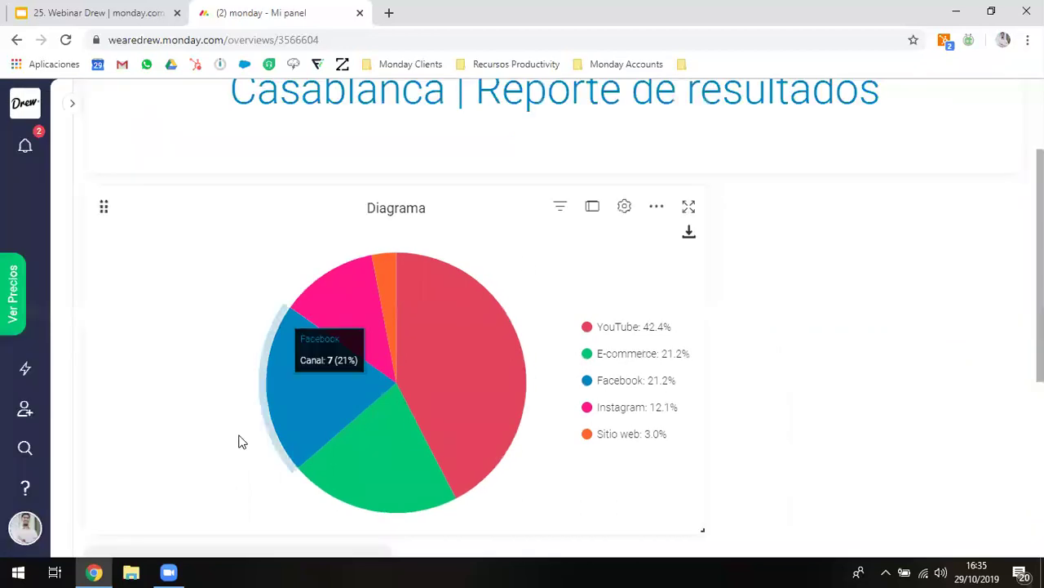
- Open monday.labs from the account options and review the experimental features down to New chart types
{"action": "left_click", "coordinate": [25, 527]}
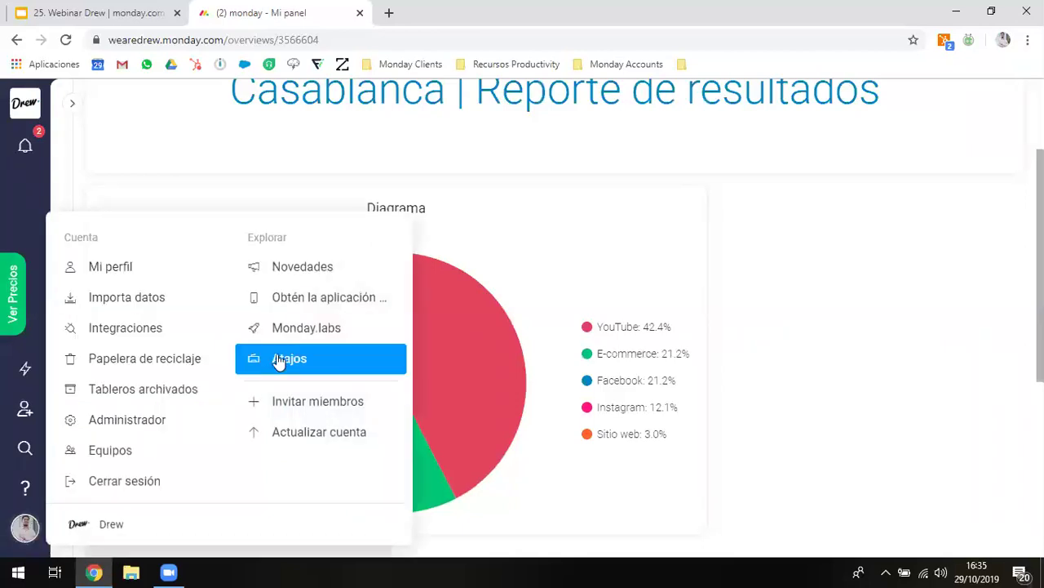
{"action": "left_click", "coordinate": [300, 333]}
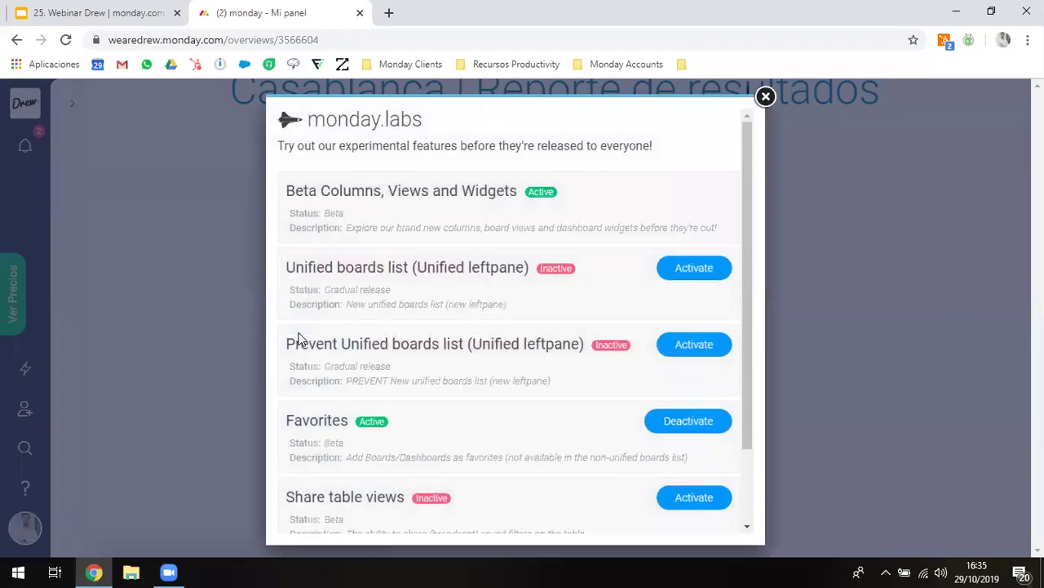
{"action": "scroll", "coordinate": [418, 322], "scroll_direction": "down", "scroll_amount": 2}
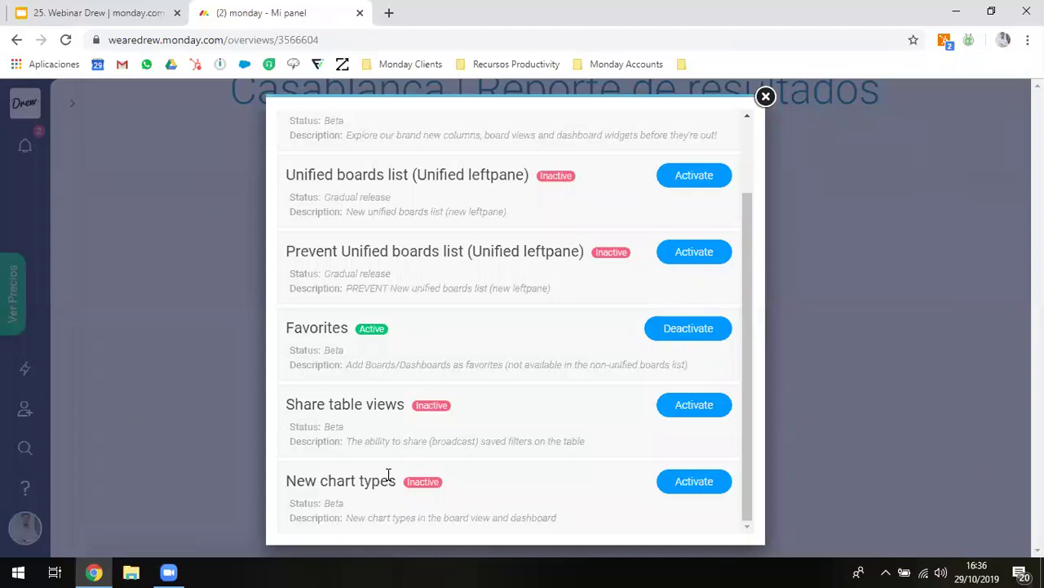
- Activate the New chart types beta feature and close the beta features dialog
{"action": "scroll", "coordinate": [387, 481], "scroll_direction": "up", "scroll_amount": 5}
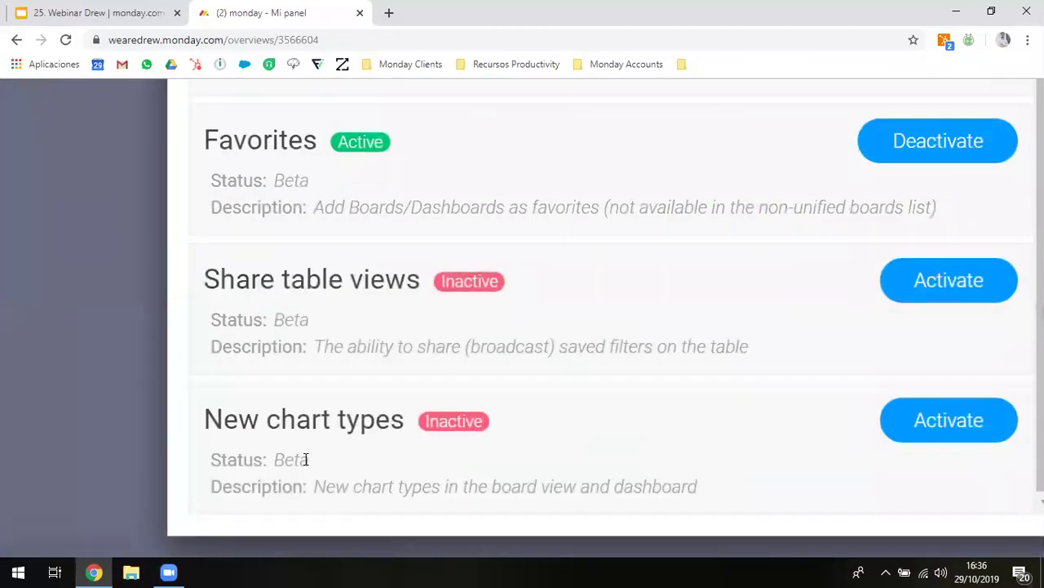
{"action": "scroll", "coordinate": [374, 474], "scroll_direction": "down", "scroll_amount": 5}
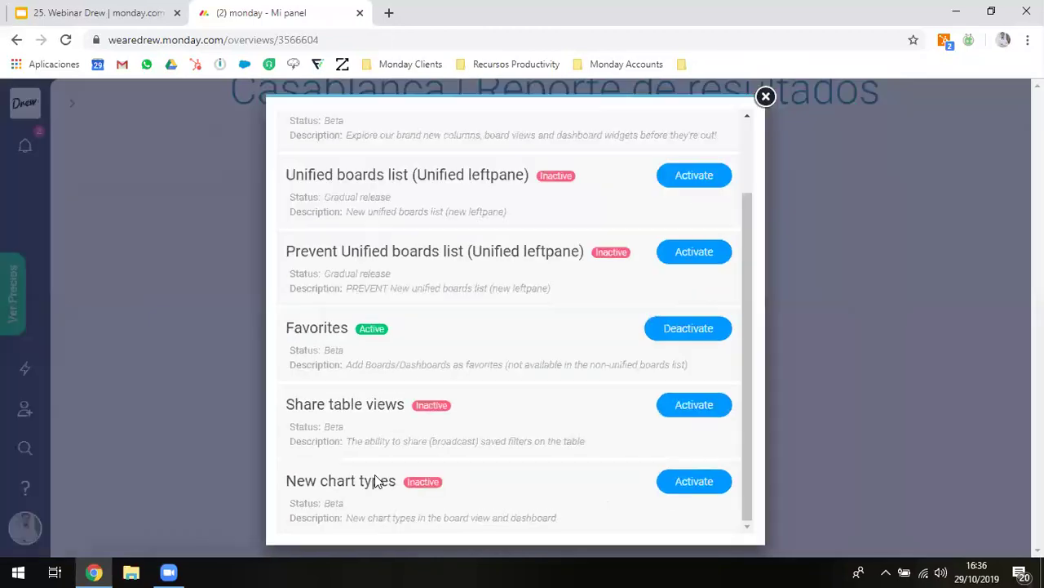
{"action": "left_click", "coordinate": [675, 480]}
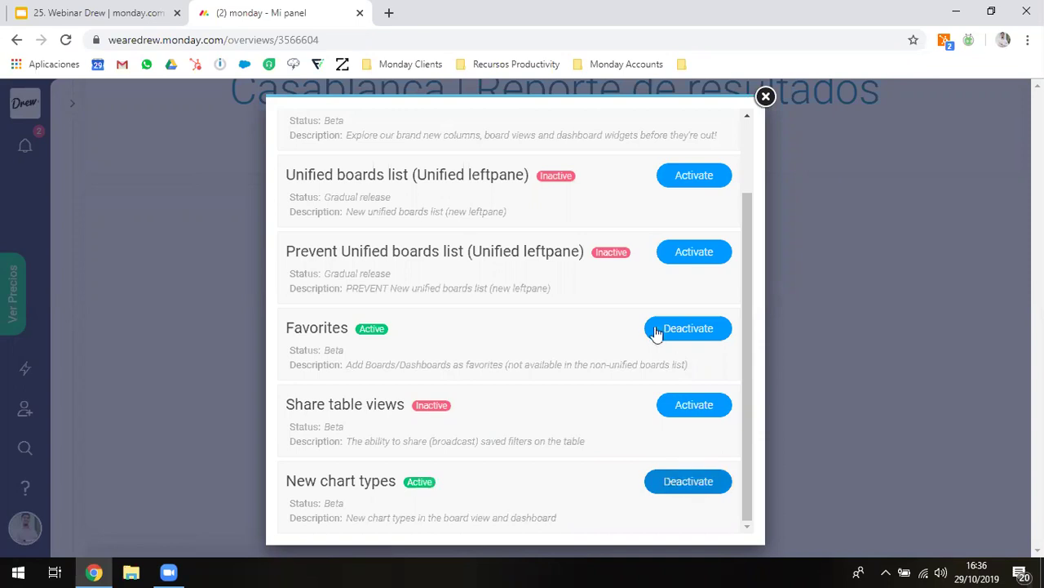
{"action": "left_click", "coordinate": [766, 97]}
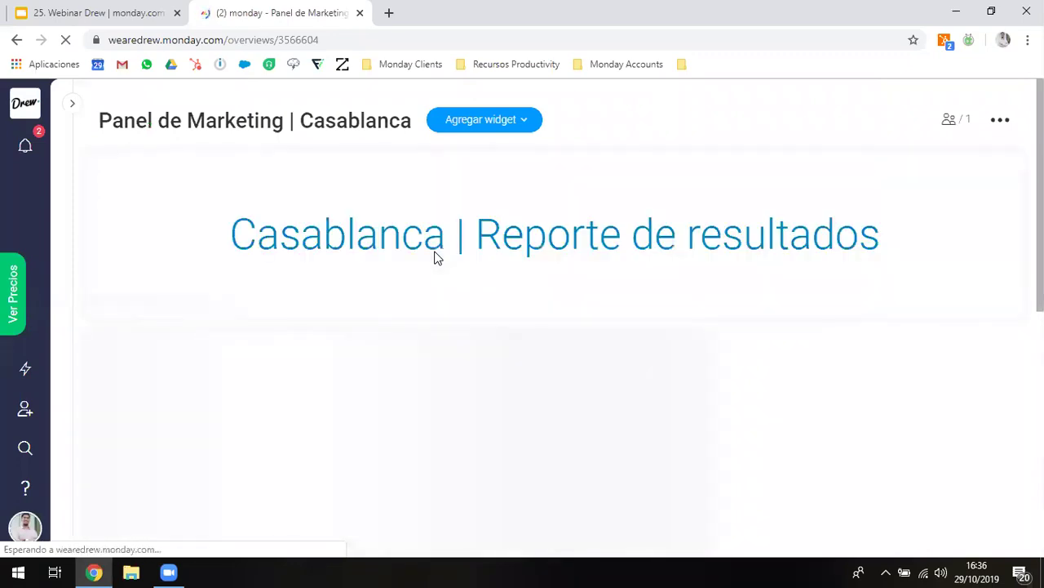
- Narrow the Diagrama chart widget to about half of the dashboard's width
{"action": "scroll", "coordinate": [571, 396], "scroll_direction": "down", "scroll_amount": 3}
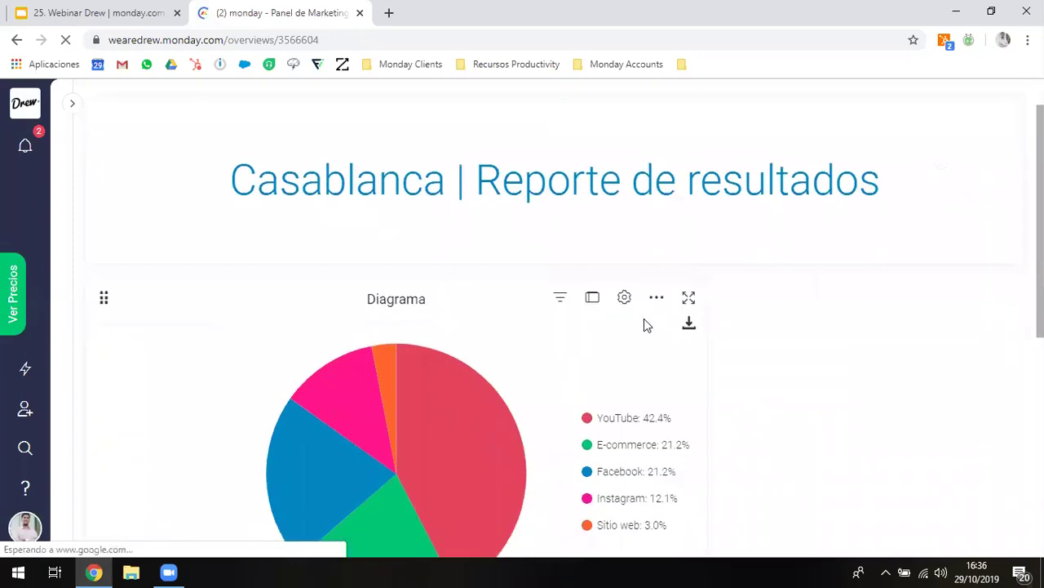
{"action": "scroll", "coordinate": [663, 408], "scroll_direction": "down", "scroll_amount": 1}
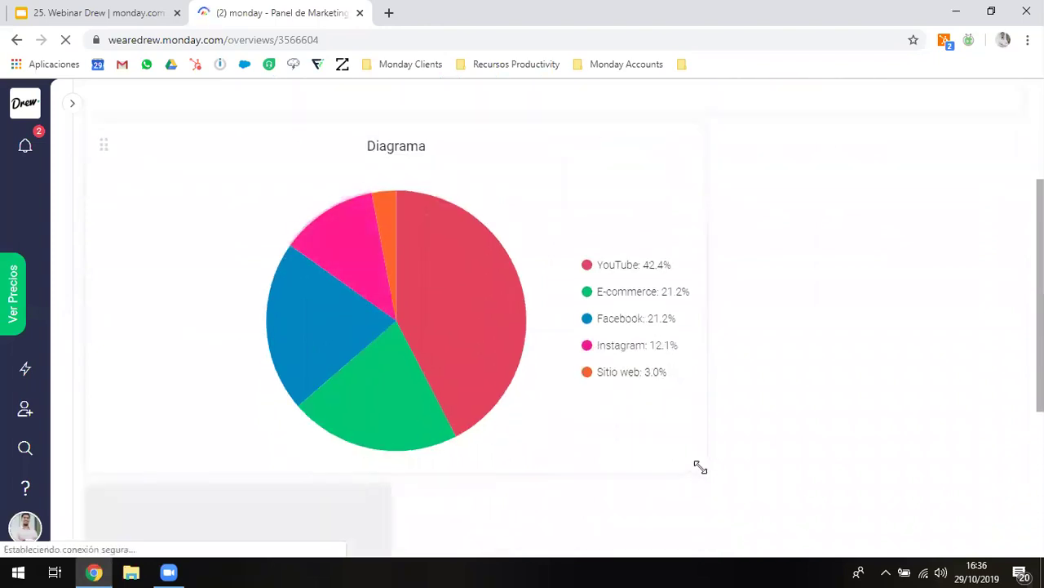
{"action": "left_click_drag", "start_coordinate": [705, 463], "coordinate": [545, 467]}
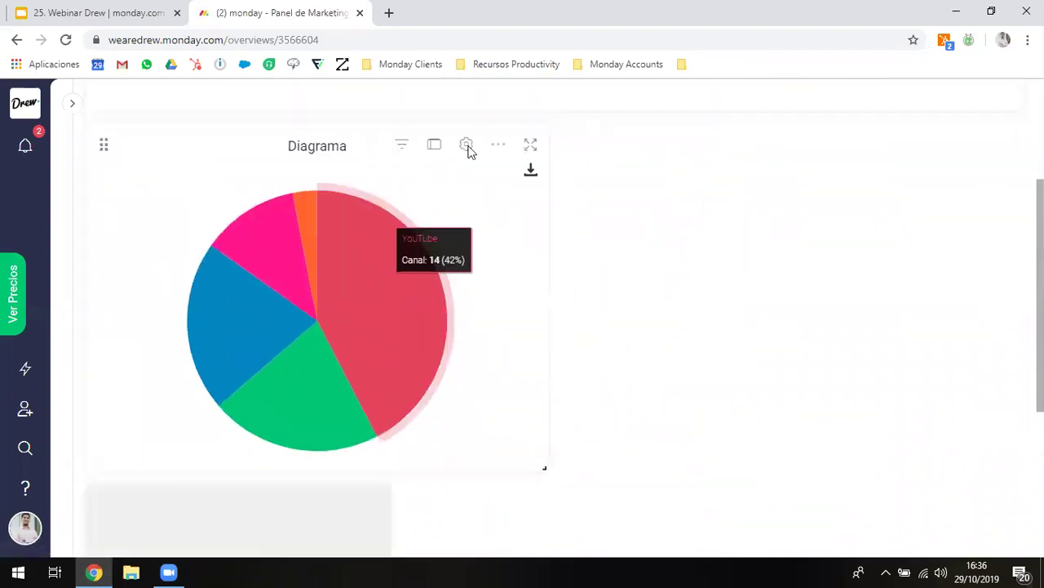
- Open the Diagrama widget's settings and change its chart type from Circular to Rosca
{"action": "left_click", "coordinate": [467, 147]}
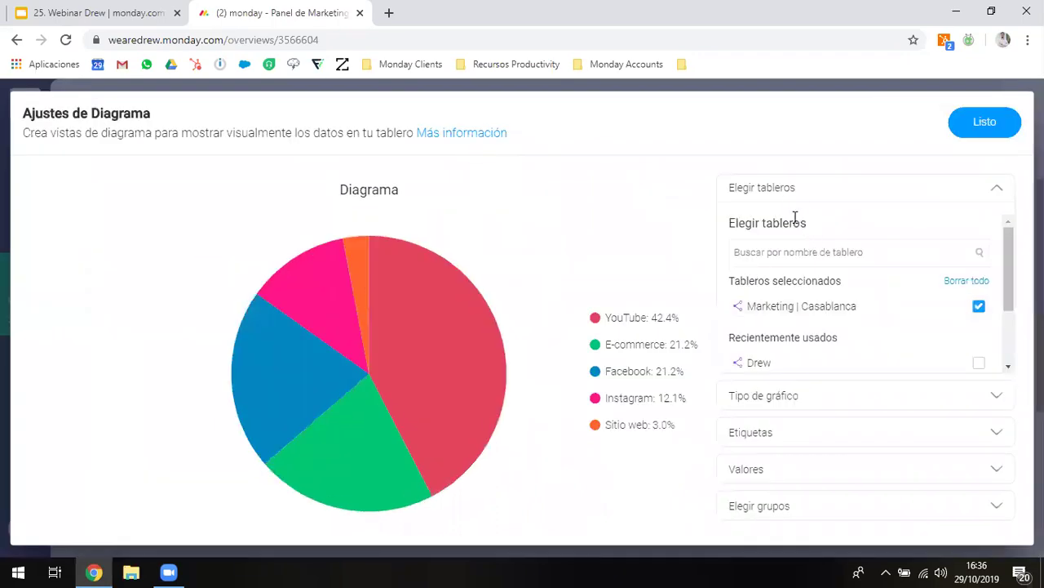
{"action": "left_click", "coordinate": [996, 202]}
{"action": "left_click", "coordinate": [844, 231]}
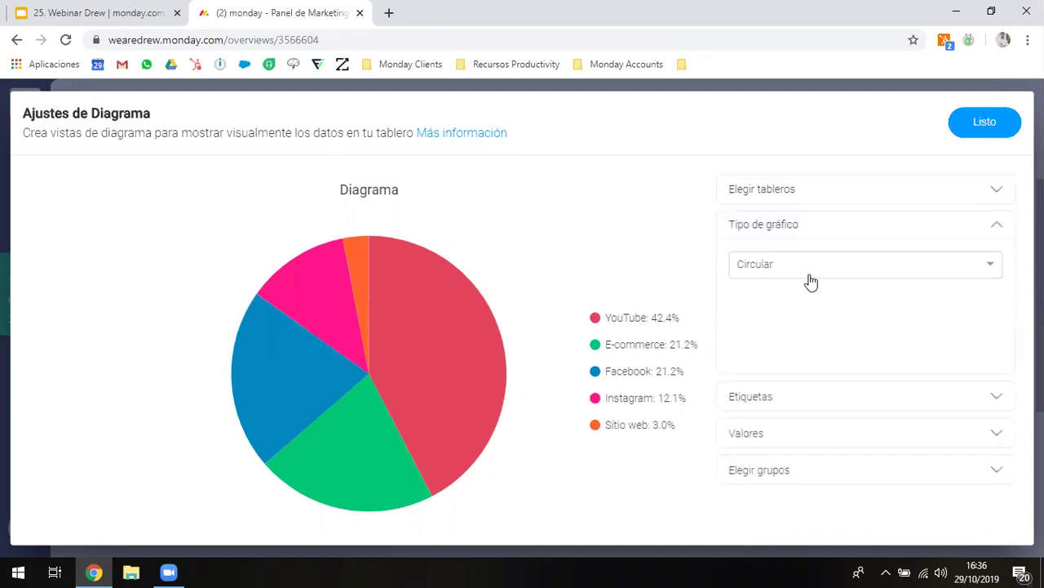
{"action": "left_click", "coordinate": [809, 275]}
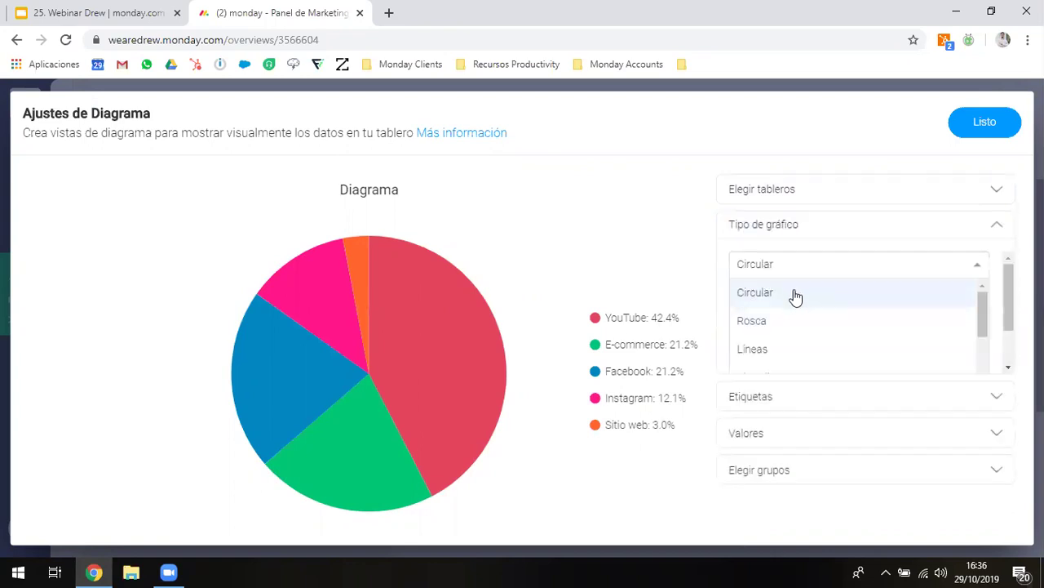
{"action": "left_click", "coordinate": [794, 326]}
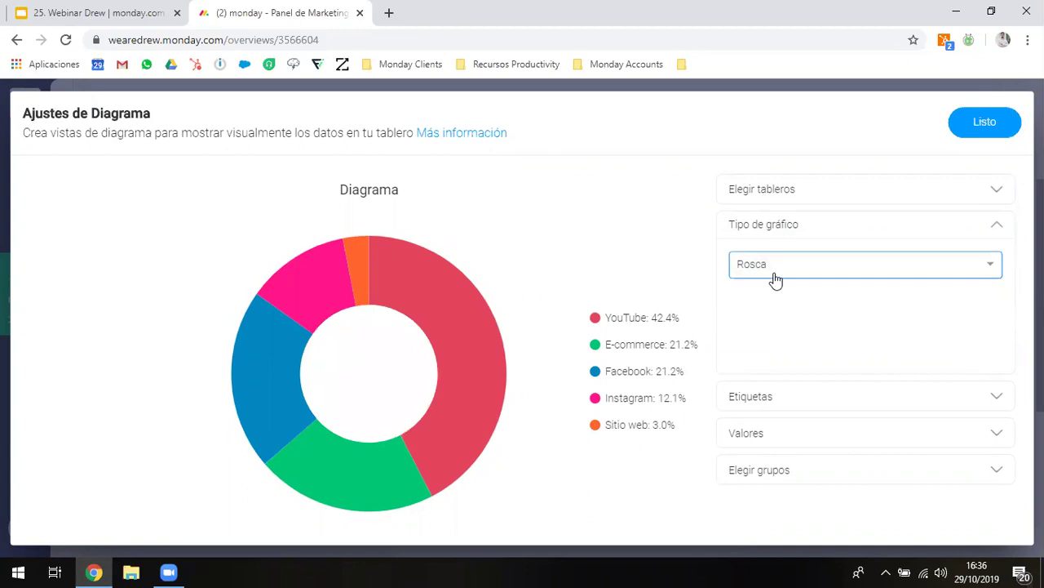
- Try the chart types Línea lisa and Línea apilada on the Diagrama widget
{"action": "left_click", "coordinate": [775, 280]}
{"action": "scroll", "coordinate": [764, 322], "scroll_direction": "down", "scroll_amount": 1}
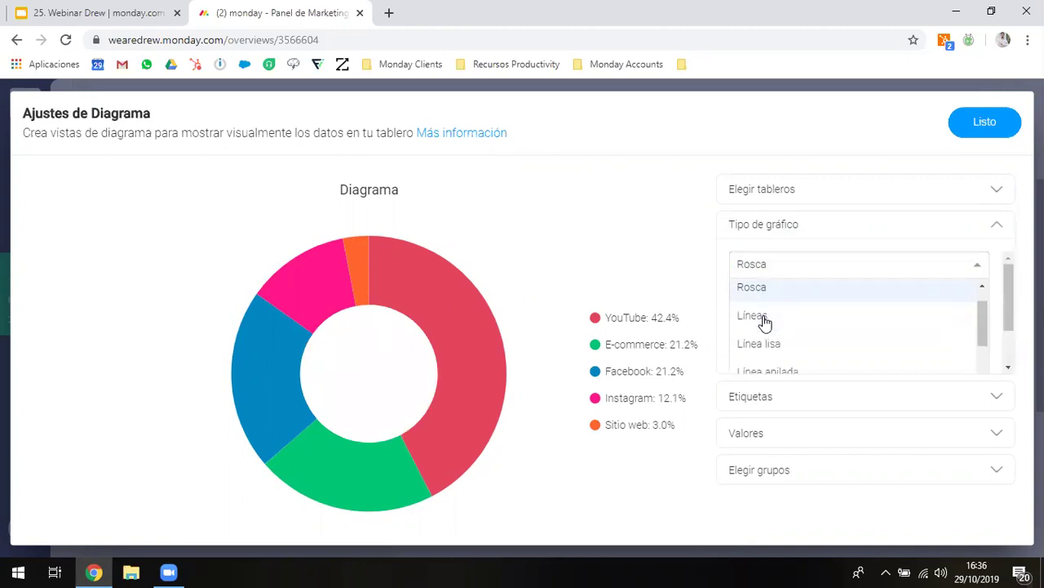
{"action": "left_click", "coordinate": [764, 342]}
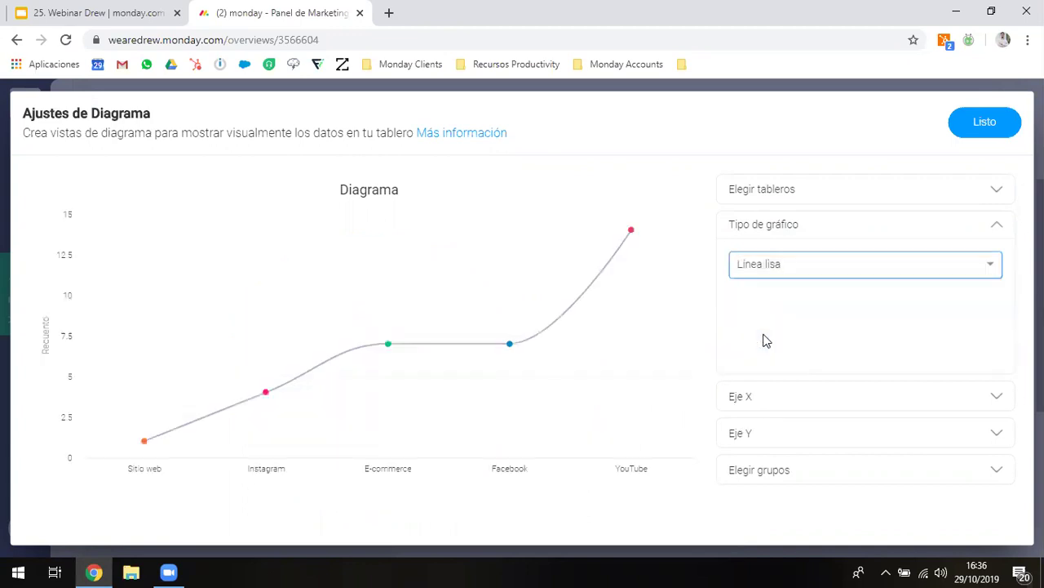
{"action": "left_click", "coordinate": [767, 271]}
{"action": "scroll", "coordinate": [765, 325], "scroll_direction": "down", "scroll_amount": 2}
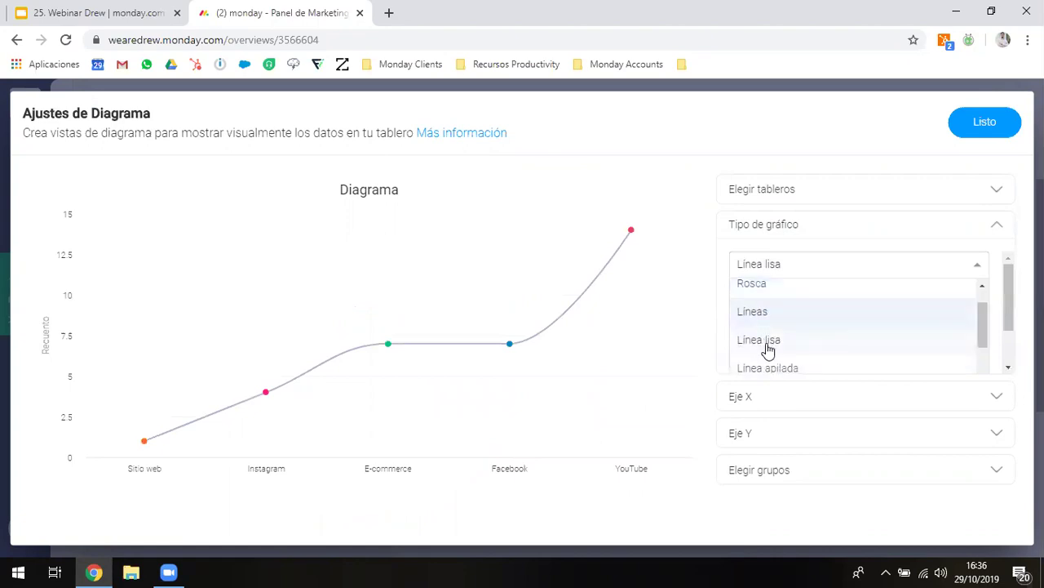
{"action": "left_click", "coordinate": [767, 346]}
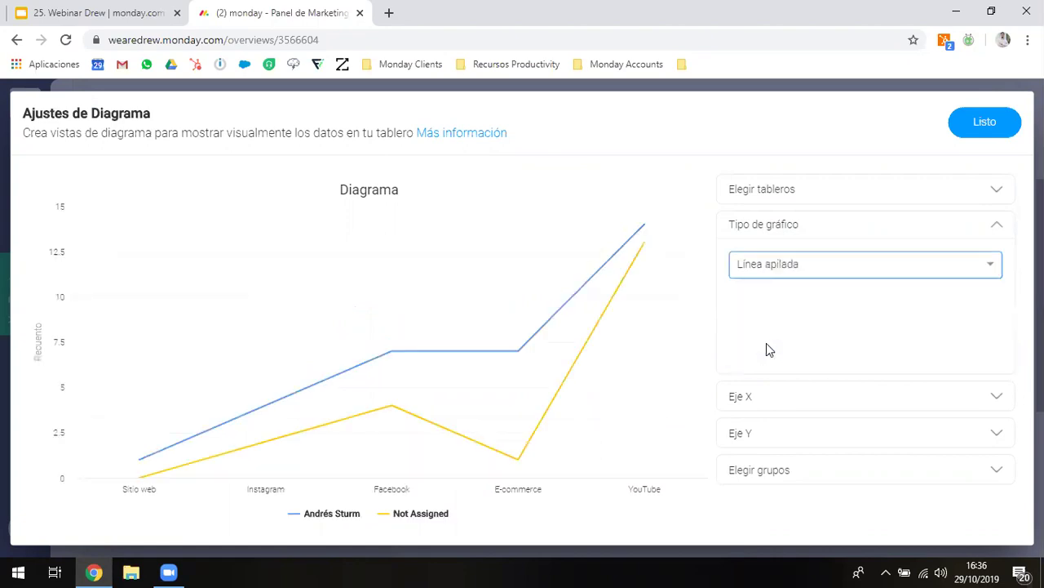
- Try the chart types Línea apilada al 100 % and Barra apilada on the Diagrama widget
{"action": "left_click", "coordinate": [780, 278]}
{"action": "scroll", "coordinate": [780, 301], "scroll_direction": "down", "scroll_amount": 2}
{"action": "scroll", "coordinate": [779, 304], "scroll_direction": "down", "scroll_amount": 2}
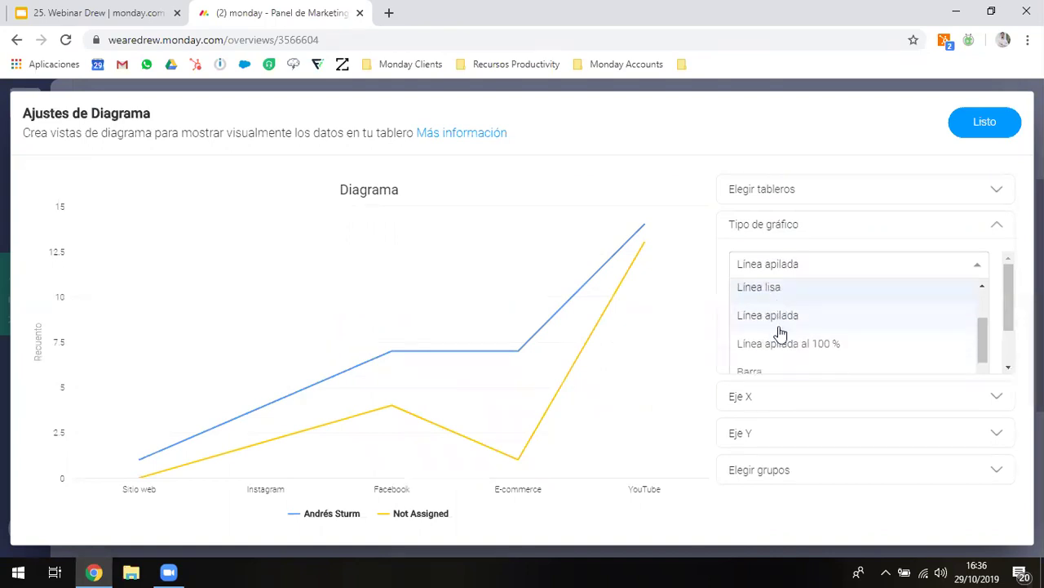
{"action": "left_click", "coordinate": [780, 344]}
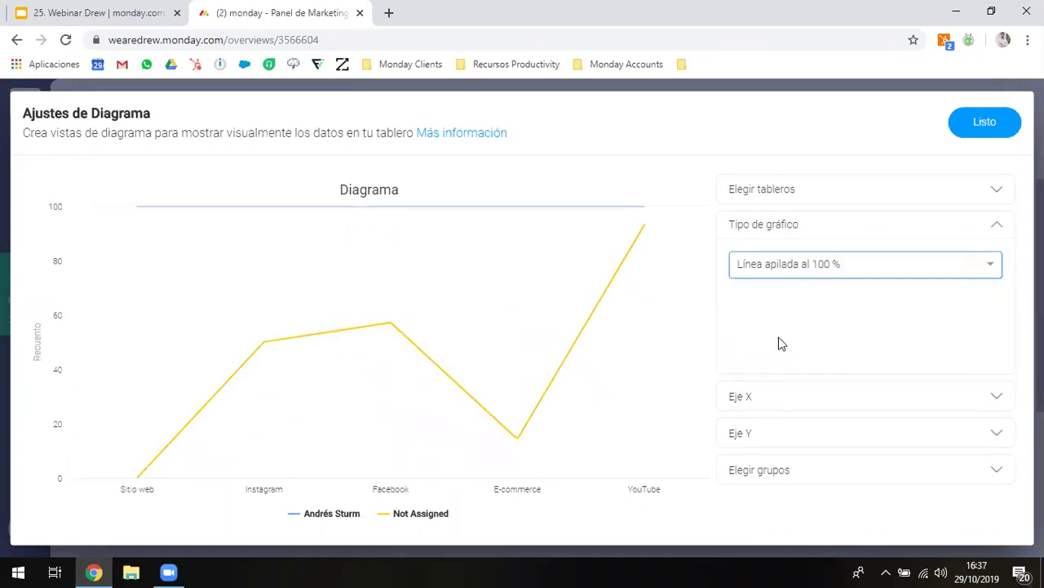
{"action": "left_click", "coordinate": [759, 270]}
{"action": "scroll", "coordinate": [765, 315], "scroll_direction": "down", "scroll_amount": 1}
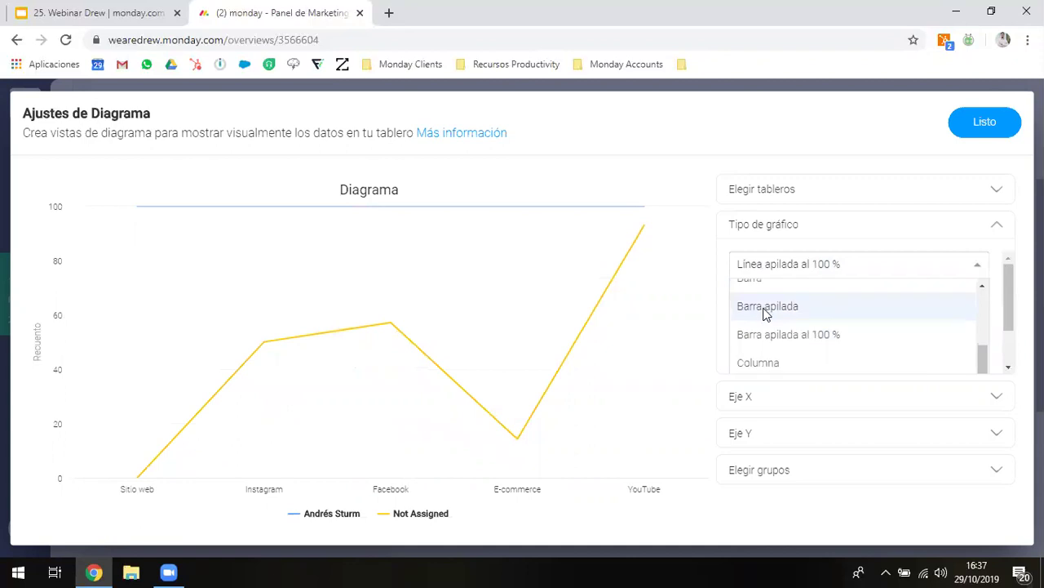
{"action": "left_click", "coordinate": [764, 312]}
- Set the chart type to Área apilada al 100 % and apply the widget settings
{"action": "left_click", "coordinate": [759, 277]}
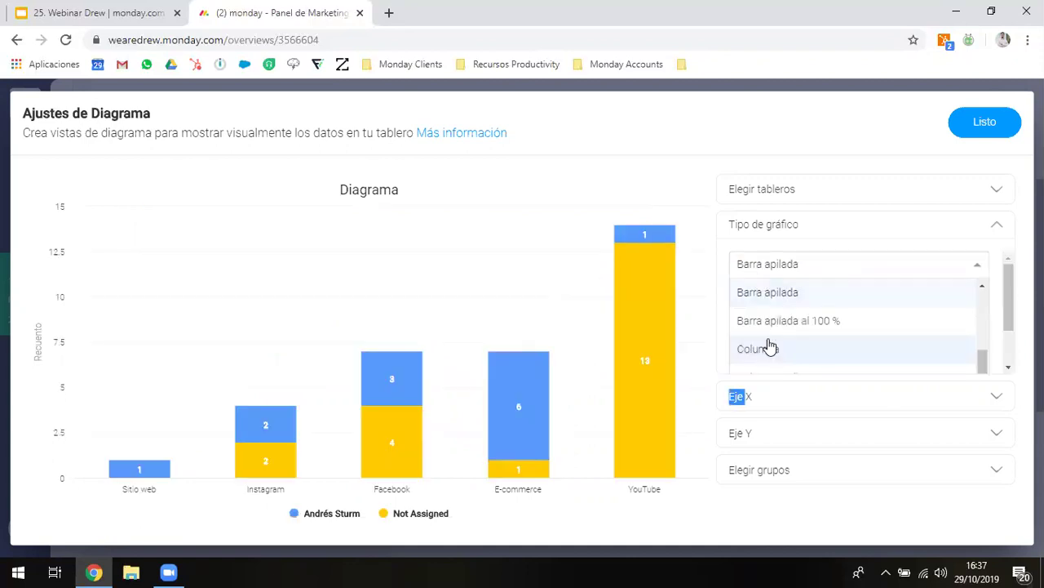
{"action": "scroll", "coordinate": [770, 345], "scroll_direction": "down", "scroll_amount": 3}
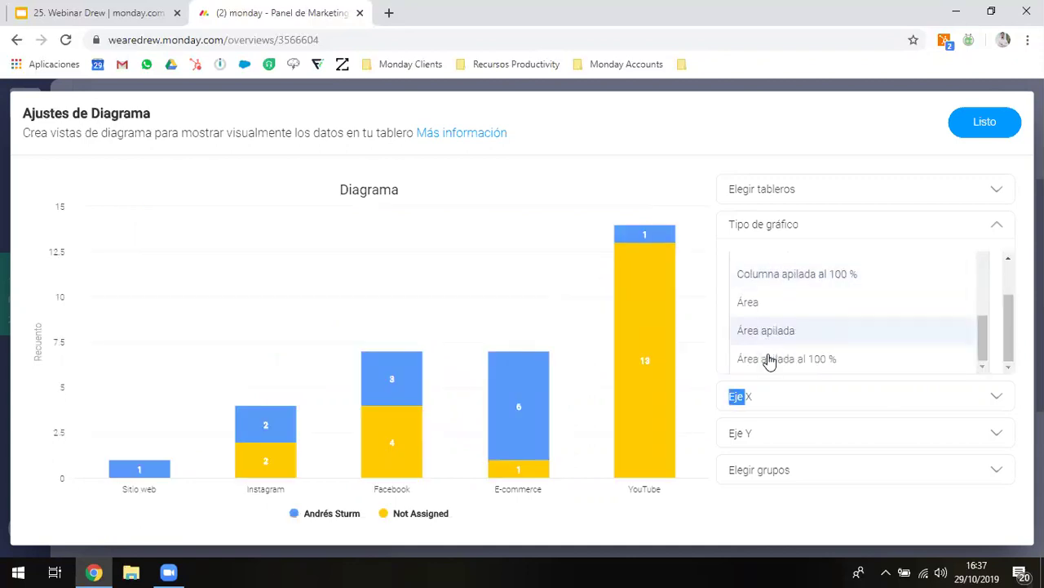
{"action": "left_click", "coordinate": [770, 358]}
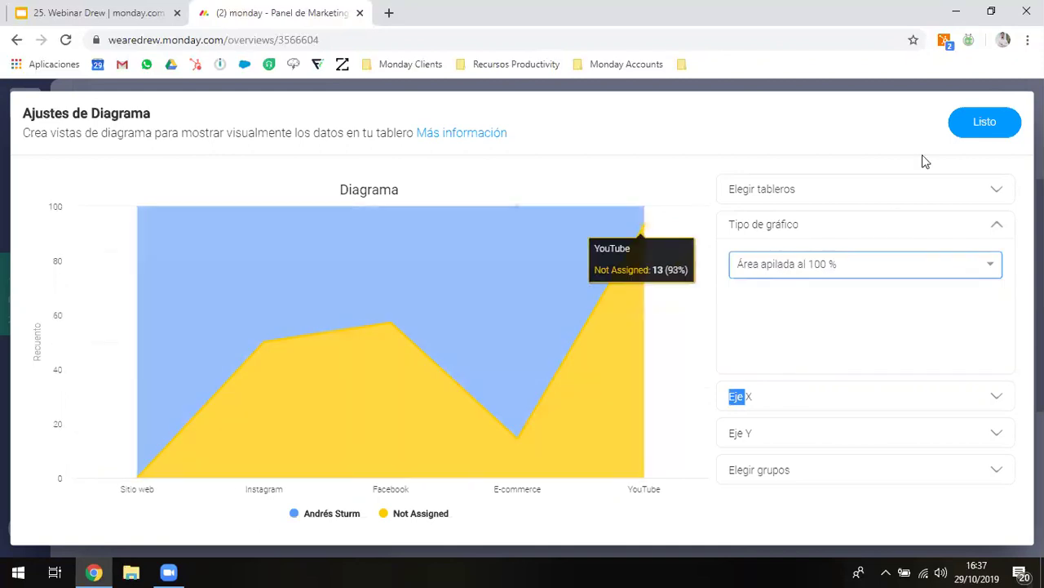
{"action": "left_click", "coordinate": [984, 131]}
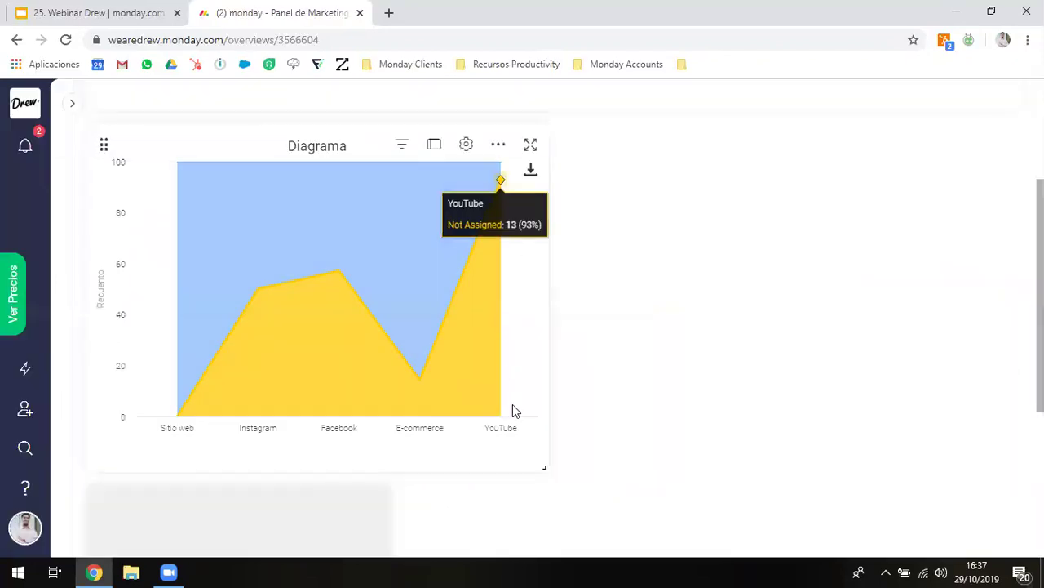
- Widen the area chart widget to the full dashboard width and review it below the report title
{"action": "left_click_drag", "start_coordinate": [539, 465], "coordinate": [995, 460]}
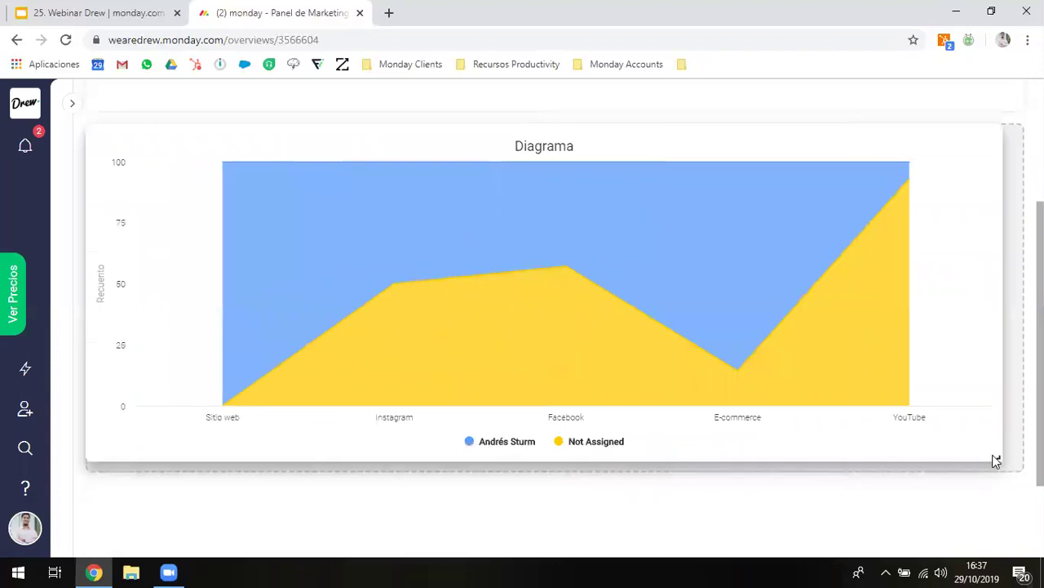
{"action": "scroll", "coordinate": [665, 247], "scroll_direction": "up", "scroll_amount": 3}
{"action": "scroll", "coordinate": [665, 247], "scroll_direction": "down", "scroll_amount": 1}
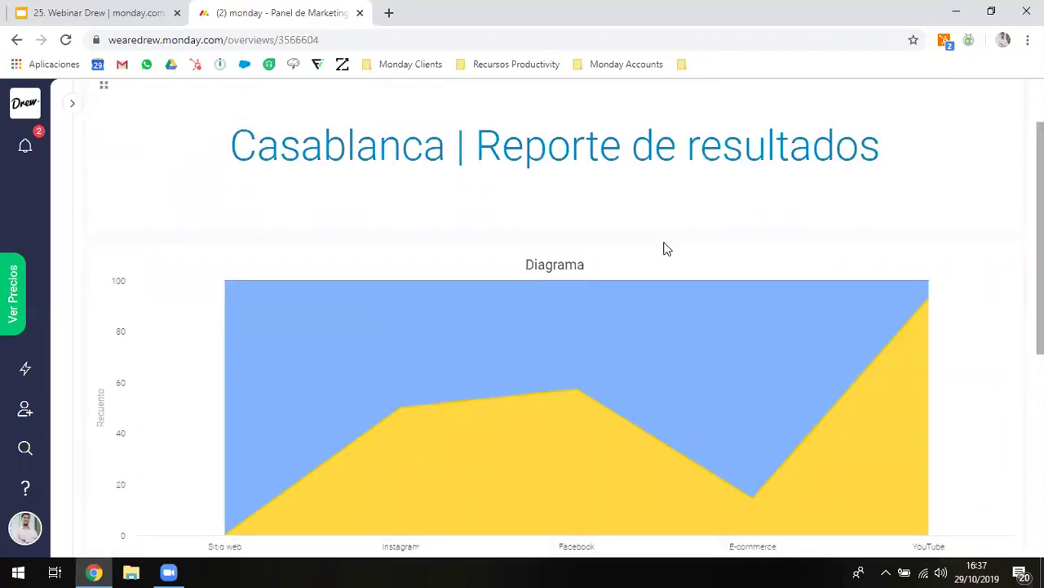
{"action": "scroll", "coordinate": [664, 247], "scroll_direction": "down", "scroll_amount": 1}
{"action": "mouse_move", "coordinate": [558, 313]}
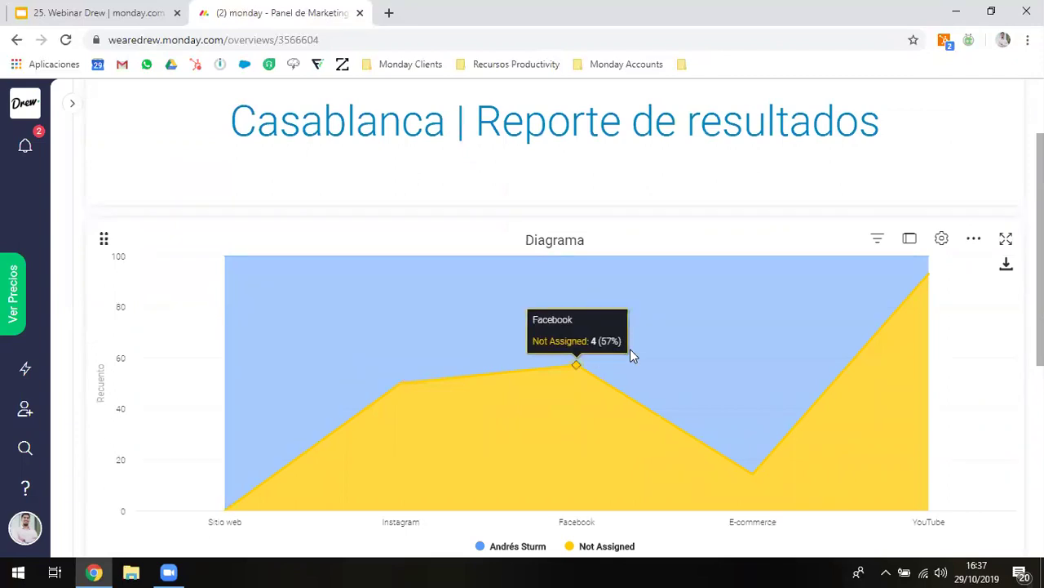
{"action": "scroll", "coordinate": [745, 231], "scroll_direction": "up", "scroll_amount": 1}
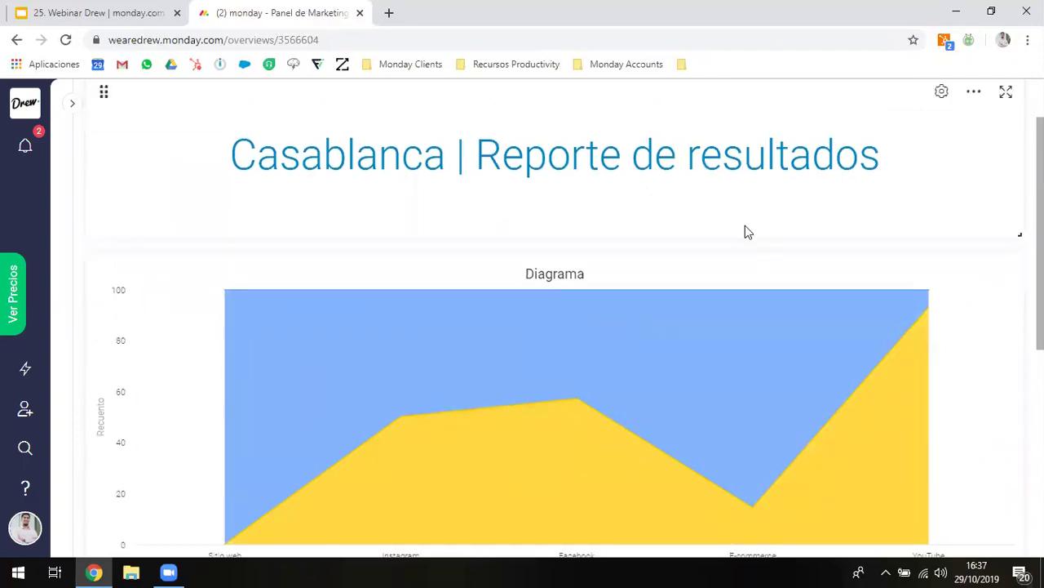
{"action": "scroll", "coordinate": [745, 231], "scroll_direction": "up", "scroll_amount": 1}
{"action": "scroll", "coordinate": [745, 231], "scroll_direction": "down", "scroll_amount": 2}
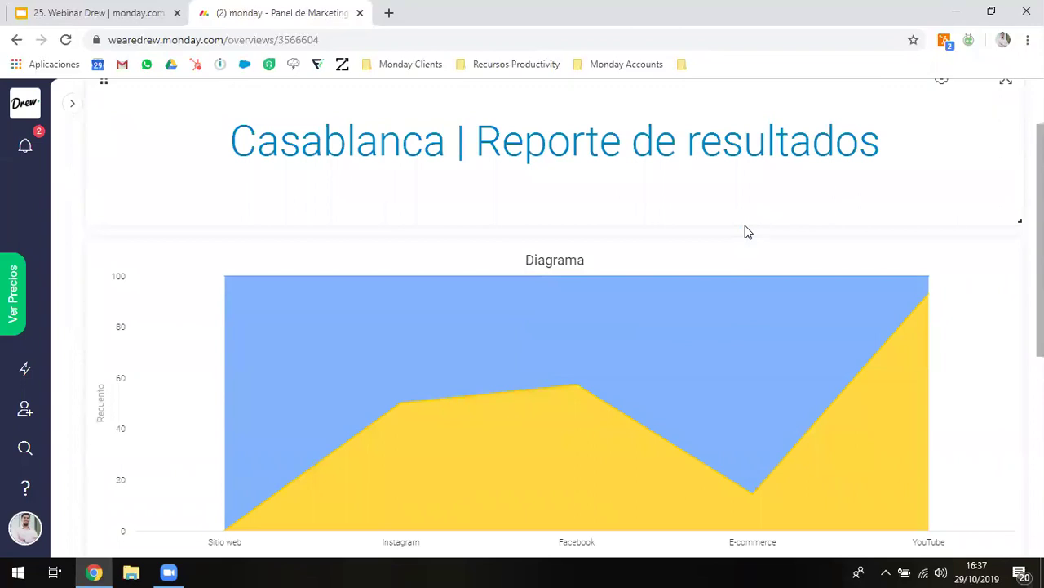
- Narrow the chart widget to about half of the dashboard's width and set its chart type to Rosca
{"action": "left_click_drag", "start_coordinate": [1017, 521], "coordinate": [497, 465]}
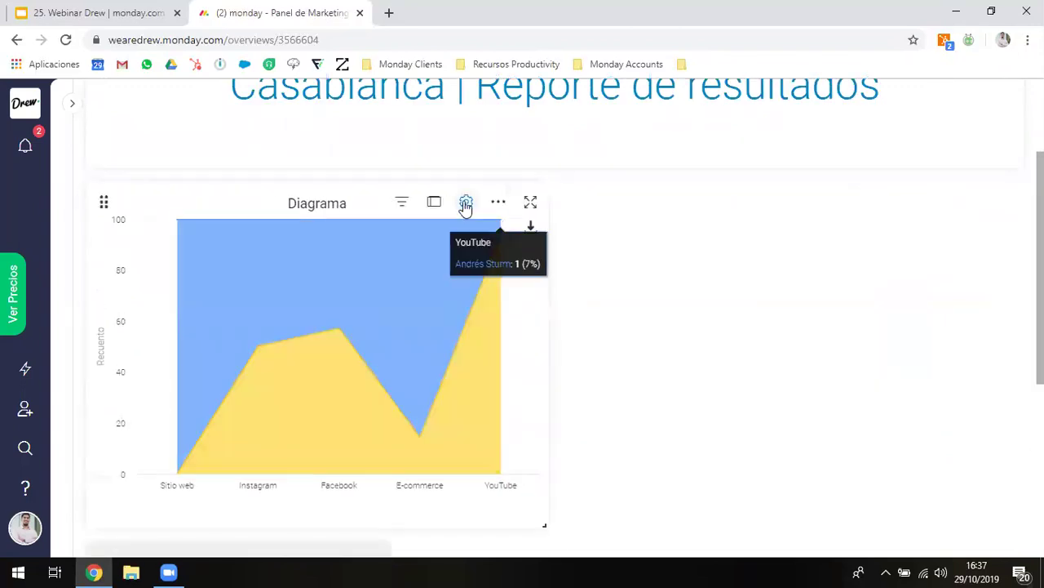
{"action": "left_click", "coordinate": [466, 204]}
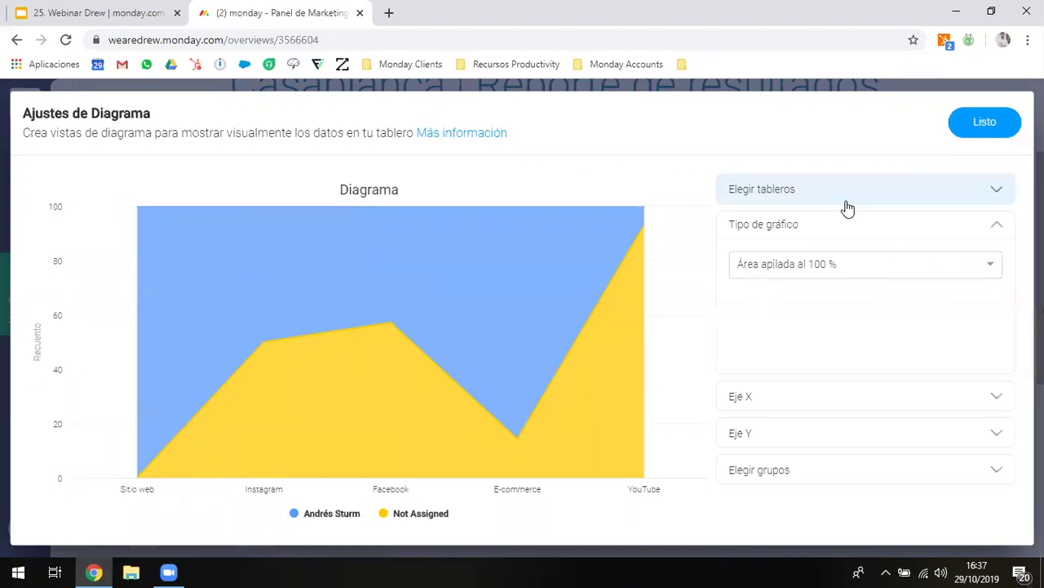
{"action": "left_click", "coordinate": [788, 271]}
{"action": "scroll", "coordinate": [789, 298], "scroll_direction": "up", "scroll_amount": 5}
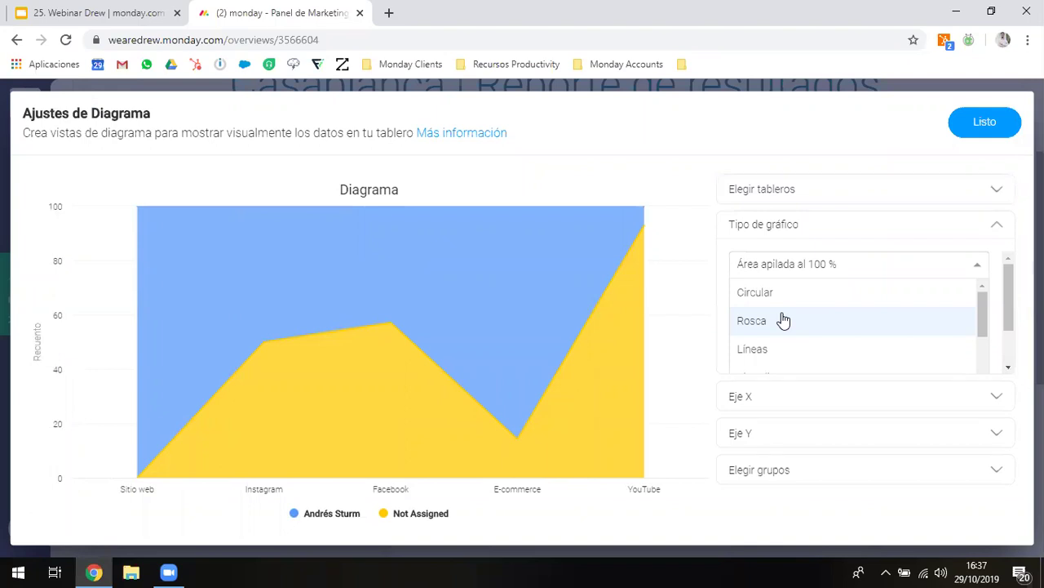
{"action": "left_click", "coordinate": [783, 320]}
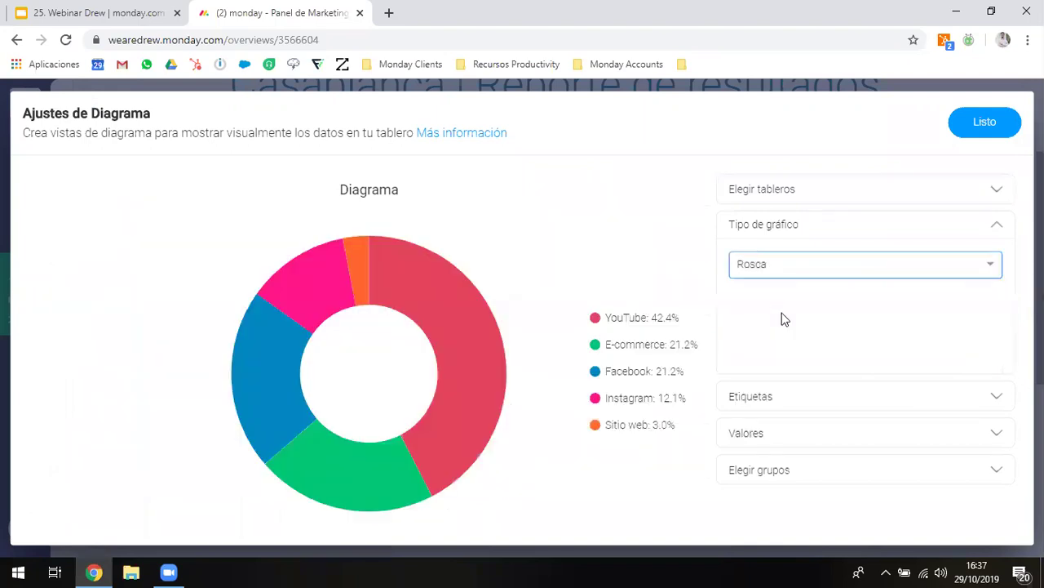
- Retitle the donut chart as "% de Publicación por Canales"
{"action": "left_click", "coordinate": [382, 189]}
{"action": "key", "text": "BackSpace"}
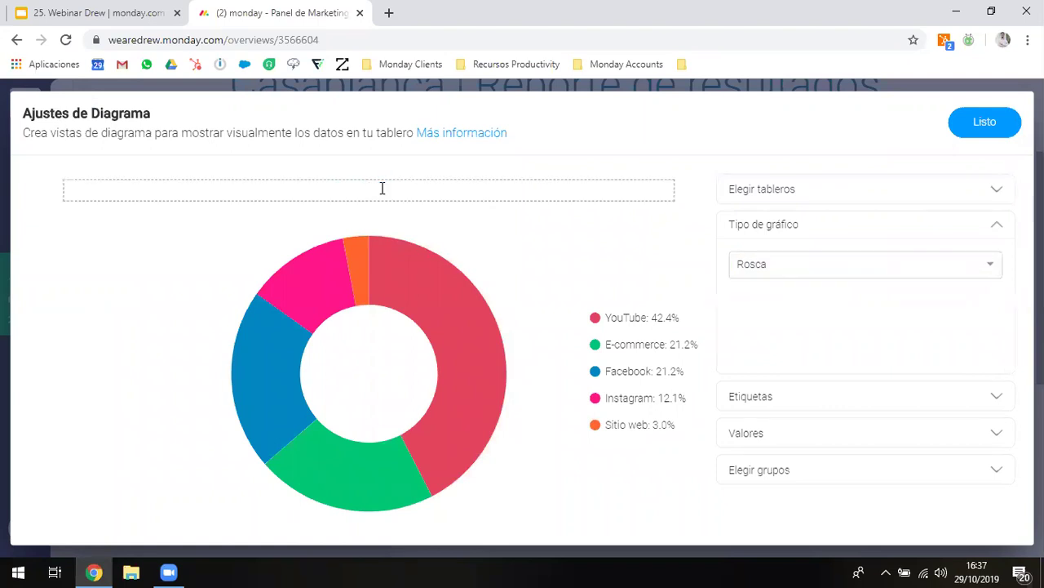
{"action": "type", "text": "Canales de publicación"}
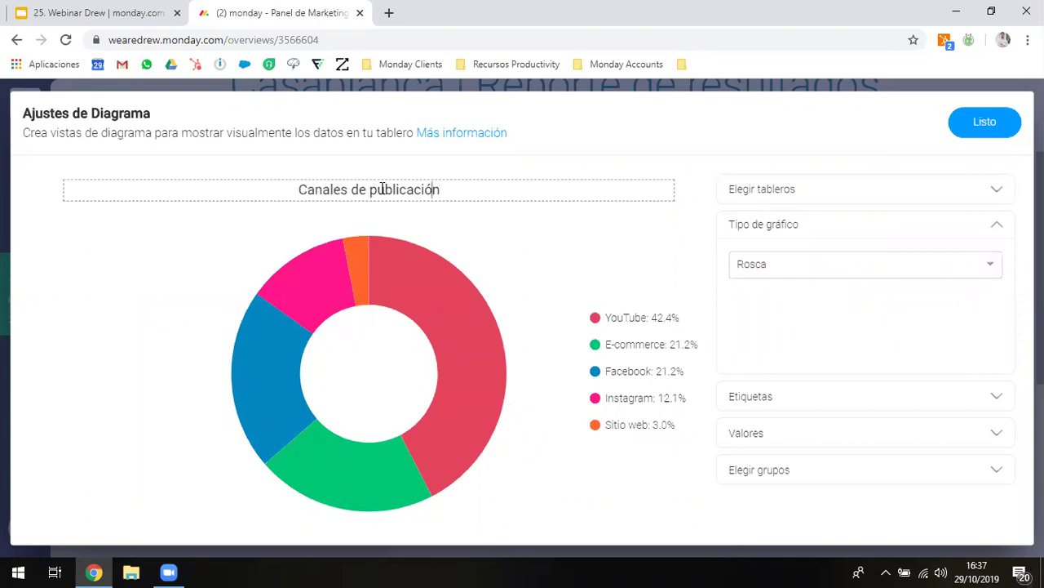
{"action": "key", "text": "Home"}
{"action": "type", "text": "% "}
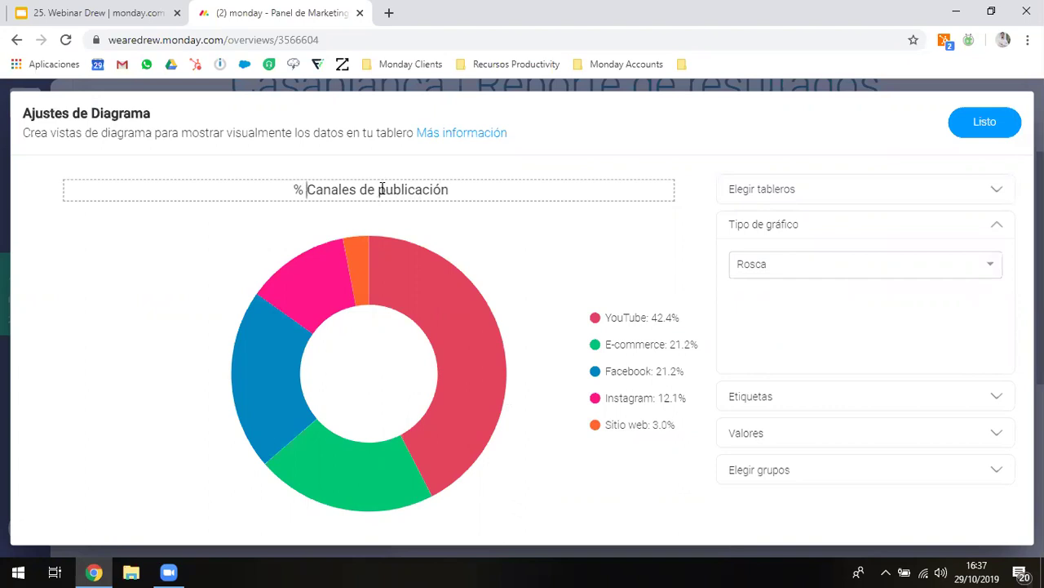
{"action": "type", "text": "de particiapci"}
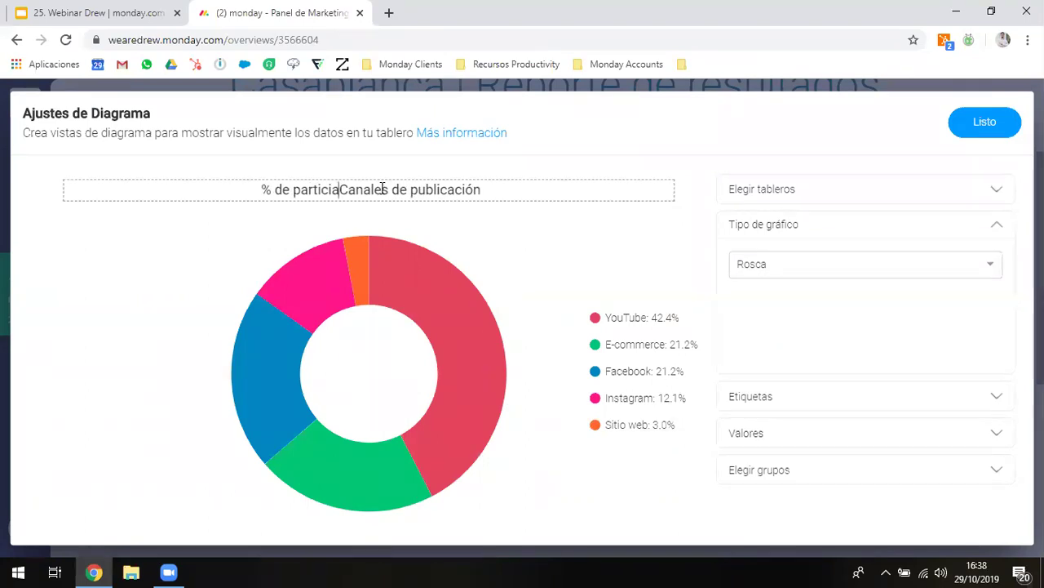
{"action": "key", "text": "BackSpace"}
{"action": "key", "text": "BackSpace"}
{"action": "key", "text": "BackSpace"}
{"action": "key", "text": "BackSpace"}
{"action": "key", "text": "BackSpace"}
{"action": "key", "text": "BackSpace"}
{"action": "key", "text": "BackSpace"}
{"action": "key", "text": "BackSpace"}
{"action": "key", "text": "BackSpace"}
{"action": "key", "text": "BackSpace"}
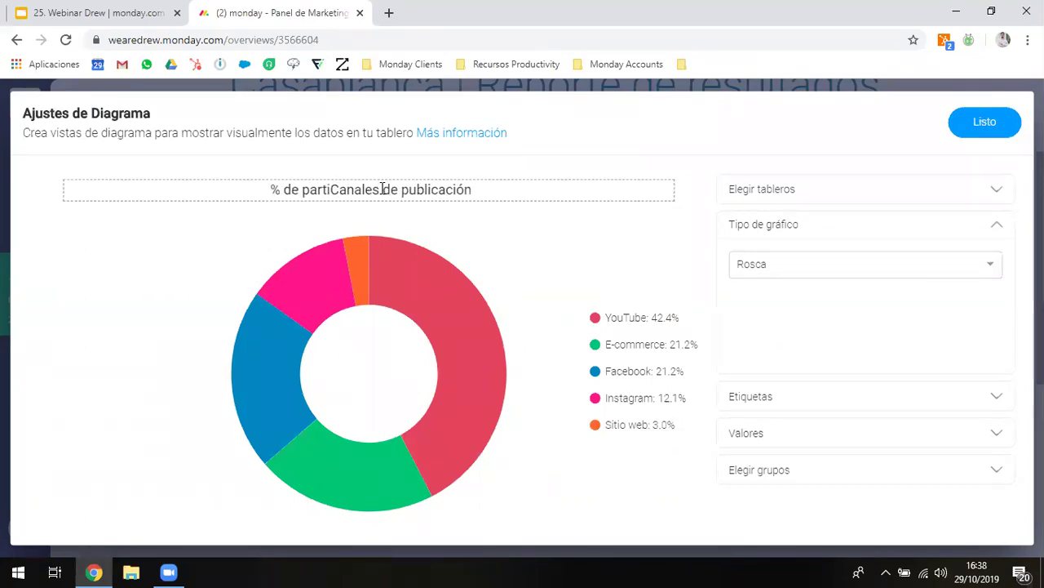
{"action": "key", "text": "BackSpace"}
{"action": "type", "text": "Publicación "}
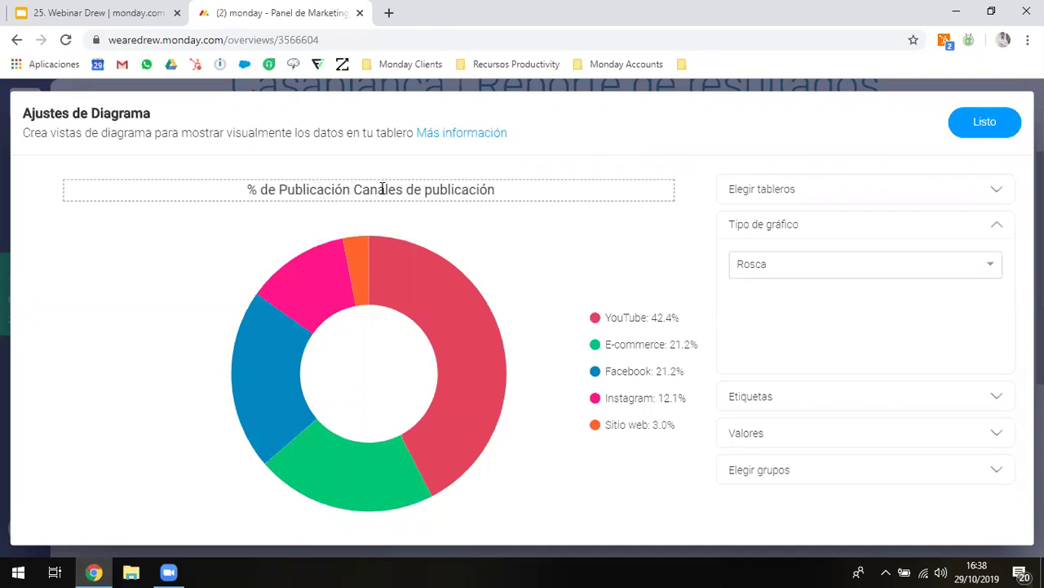
{"action": "type", "text": "por"}
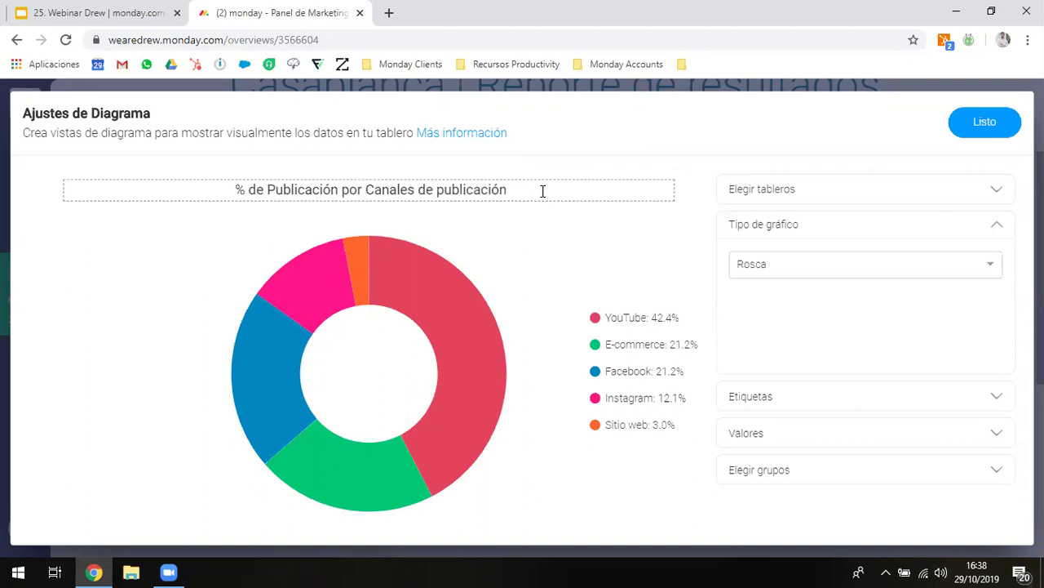
{"action": "left_click_drag", "start_coordinate": [422, 191], "coordinate": [552, 191]}
{"action": "key", "text": "BackSpace"}
{"action": "left_click", "coordinate": [617, 201]}
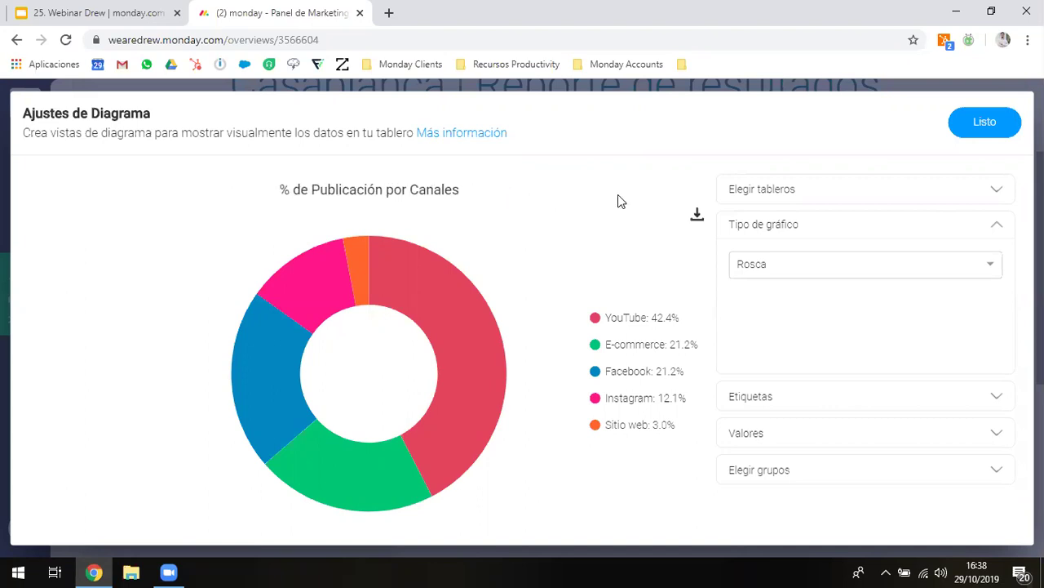
- Apply the chart settings and widen the donut widget to about two thirds of the dashboard's width
{"action": "left_click", "coordinate": [960, 124]}
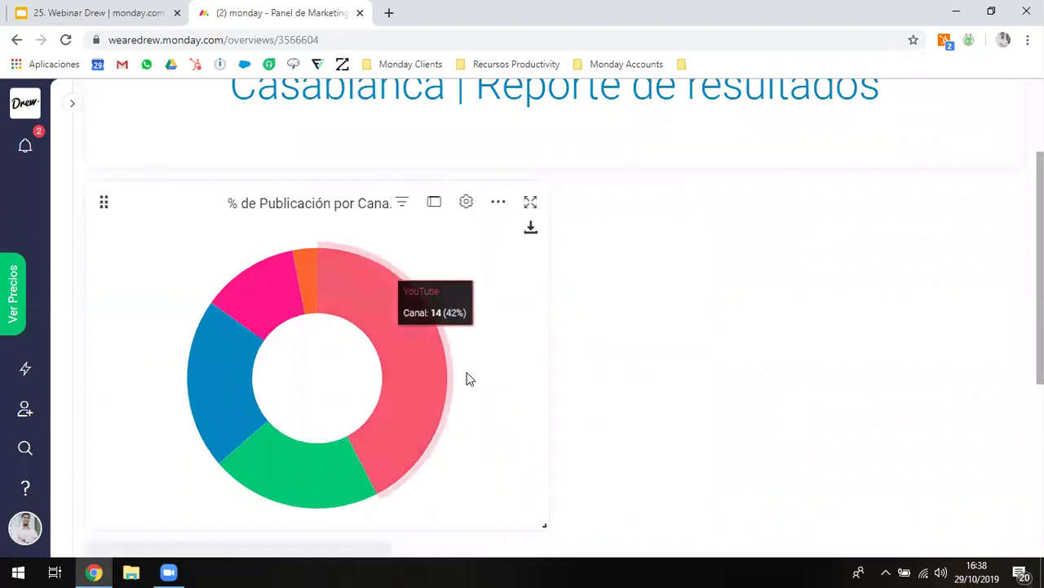
{"action": "left_click_drag", "start_coordinate": [539, 520], "coordinate": [702, 530]}
- Add a Números widget based on the Marketing | Casablanca board with only the Inversión column included
{"action": "scroll", "coordinate": [866, 283], "scroll_direction": "down", "scroll_amount": 3}
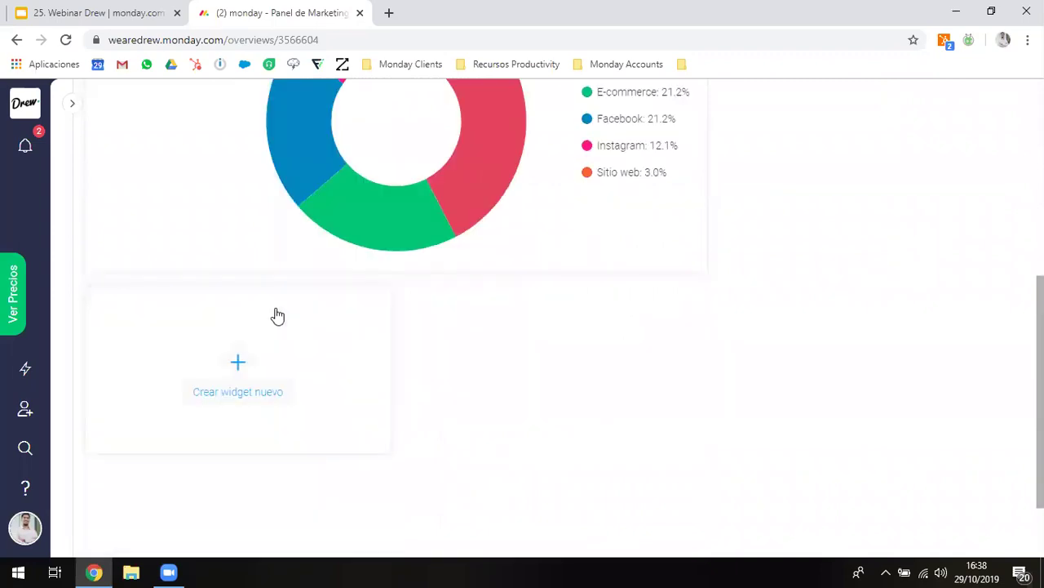
{"action": "left_click", "coordinate": [277, 316]}
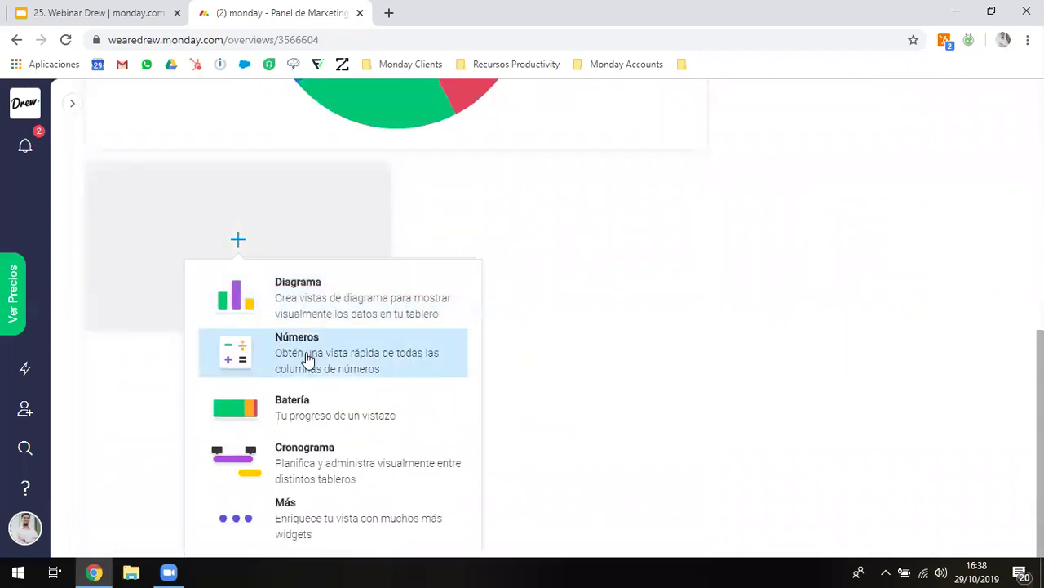
{"action": "left_click", "coordinate": [308, 359]}
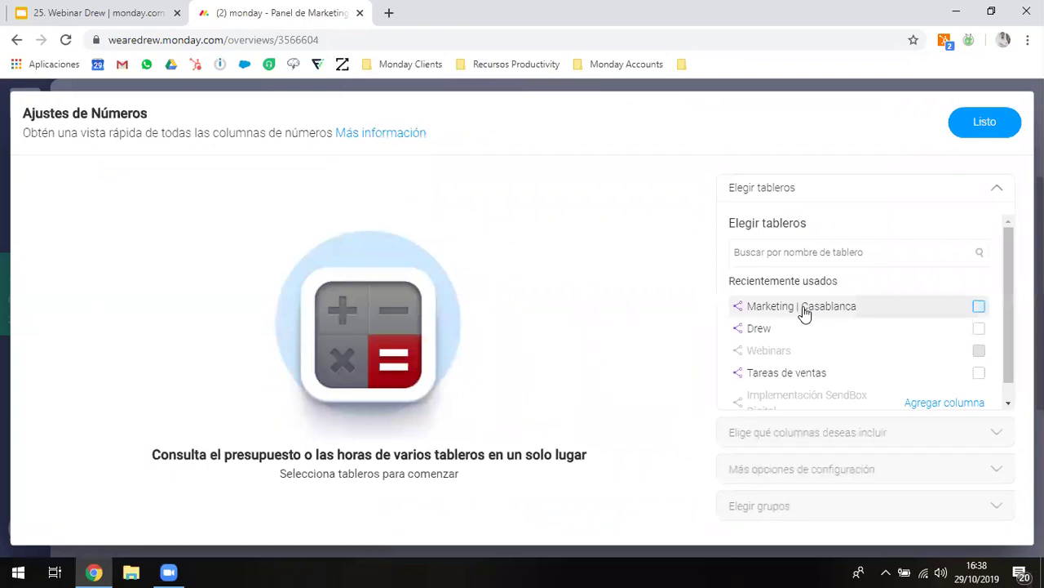
{"action": "left_click", "coordinate": [804, 311]}
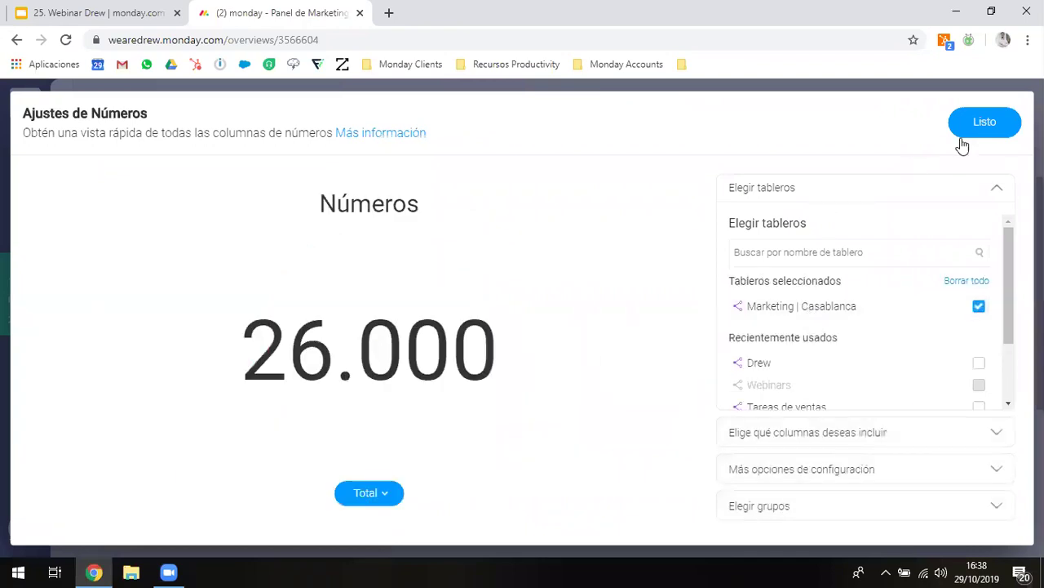
{"action": "left_click", "coordinate": [1001, 194]}
{"action": "left_click", "coordinate": [884, 228]}
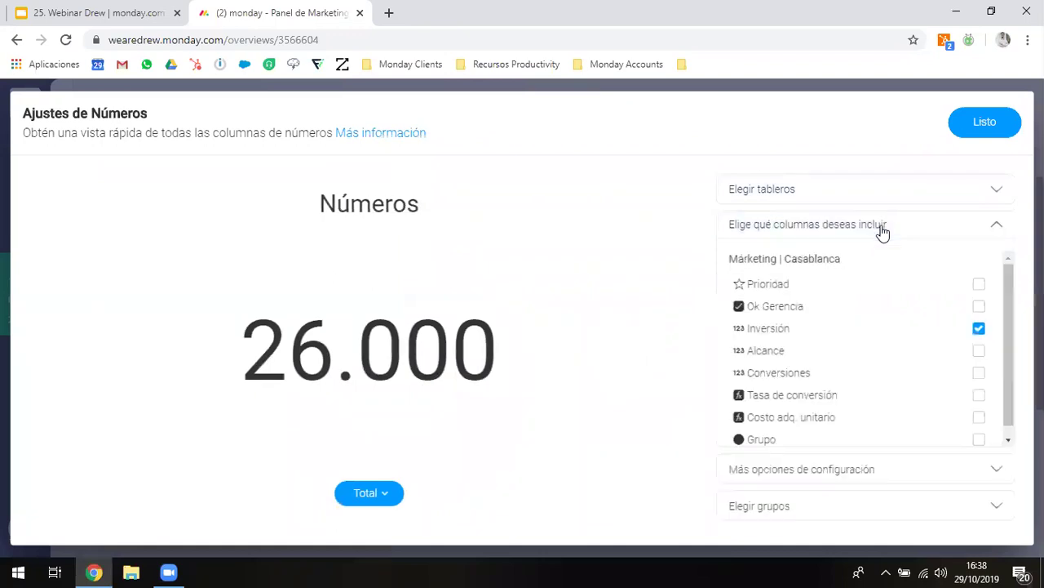
{"action": "left_click", "coordinate": [799, 338]}
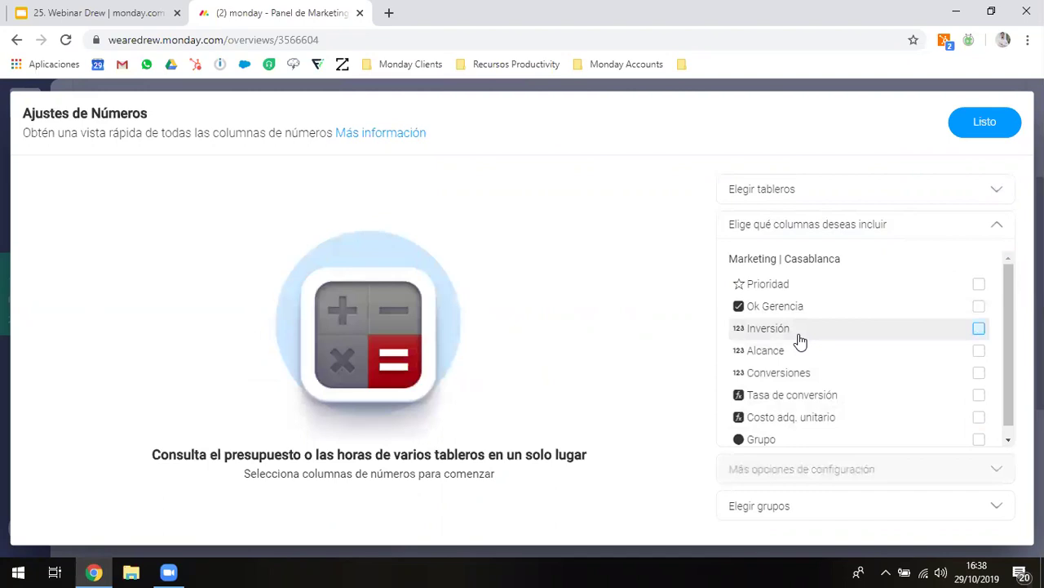
{"action": "left_click", "coordinate": [800, 341]}
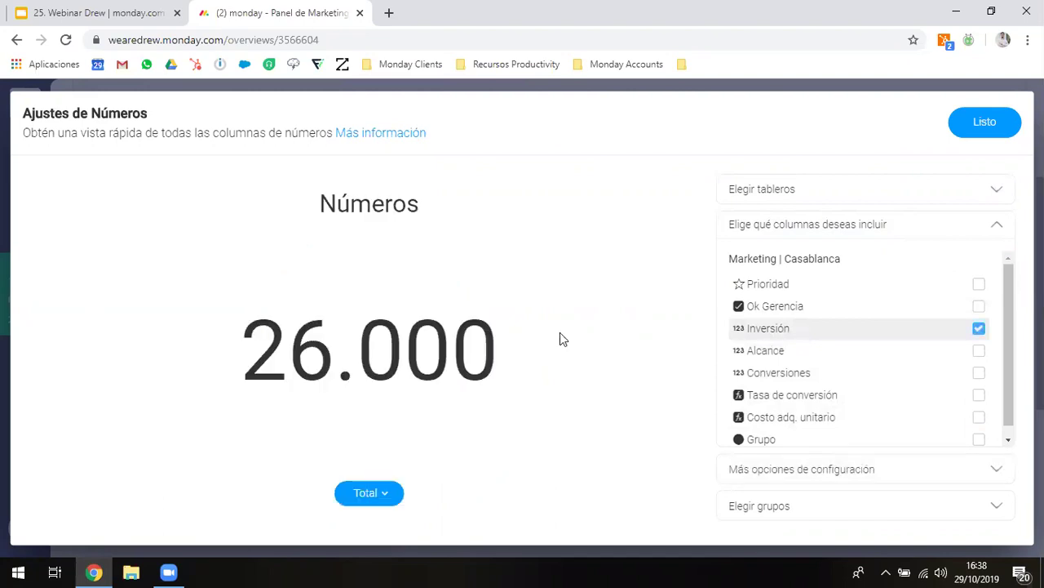
- Set the Números widget's unit to $, title it "Inversión Agosto" and apply its settings
{"action": "left_click", "coordinate": [391, 499]}
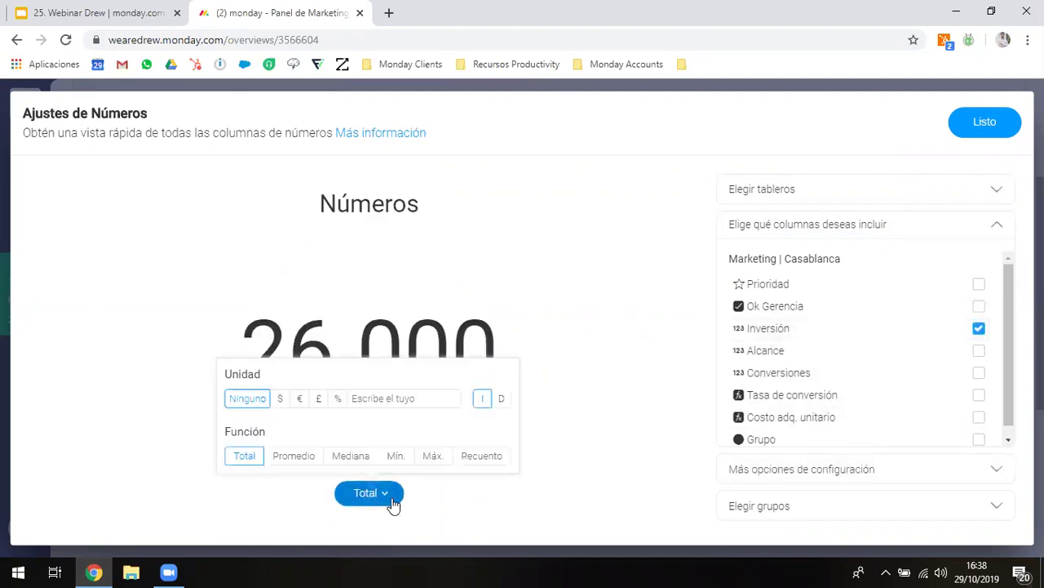
{"action": "left_click", "coordinate": [287, 400]}
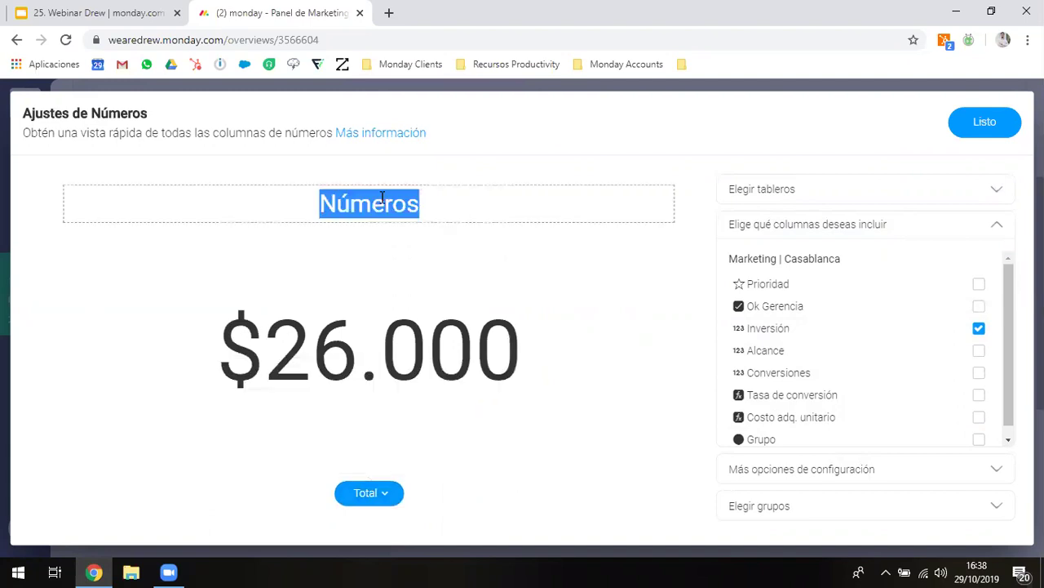
{"action": "type", "text": "Inversi"}
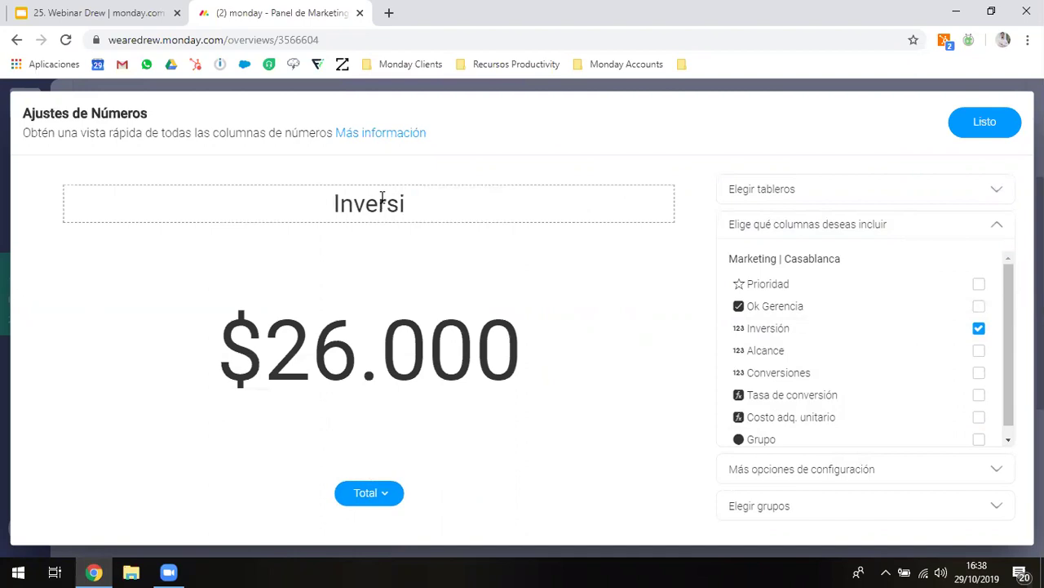
{"action": "type", "text": "ón "}
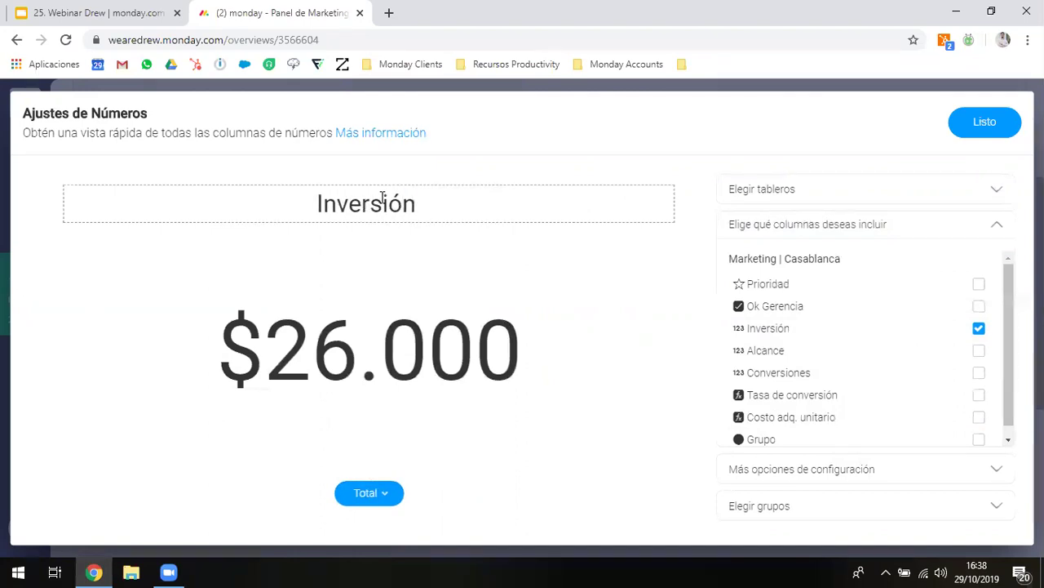
{"action": "type", "text": "Agosto"}
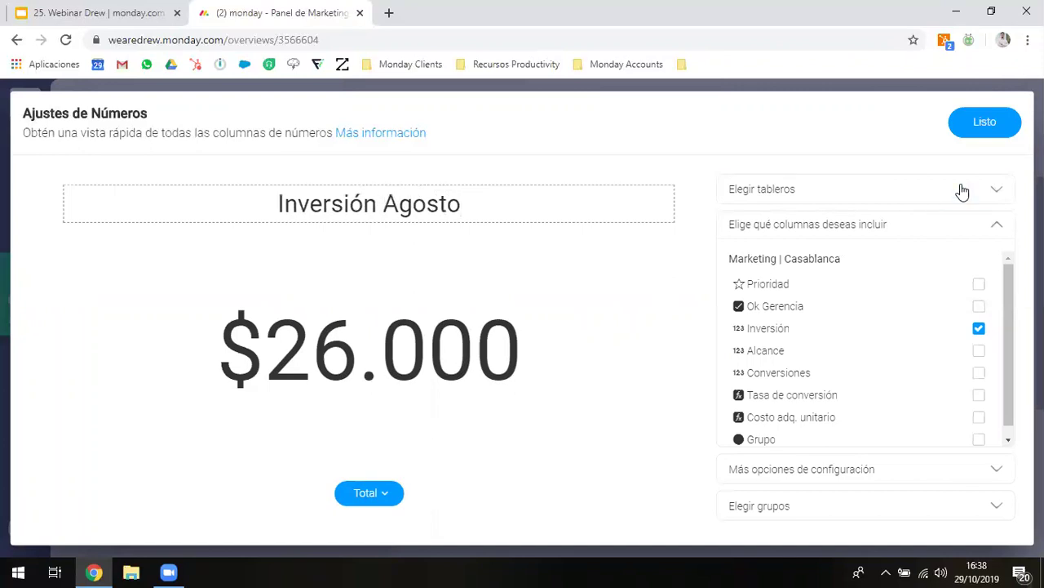
{"action": "left_click", "coordinate": [983, 140]}
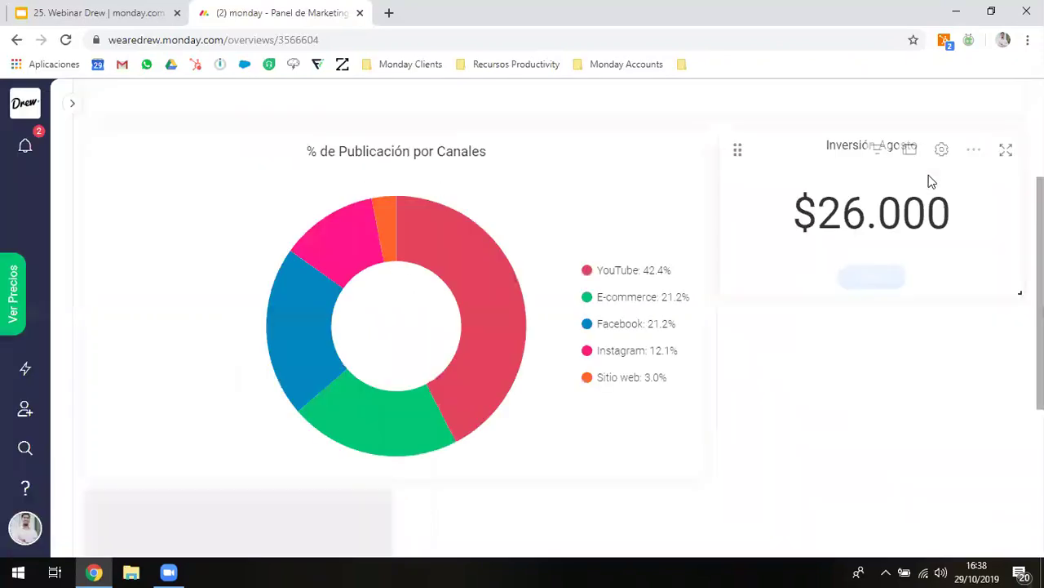
- Enlarge the Inversión Agosto widget to the donut chart's height and review the dashboard layout
{"action": "left_click_drag", "start_coordinate": [1018, 288], "coordinate": [1011, 461]}
{"action": "scroll", "coordinate": [602, 266], "scroll_direction": "up", "scroll_amount": 3}
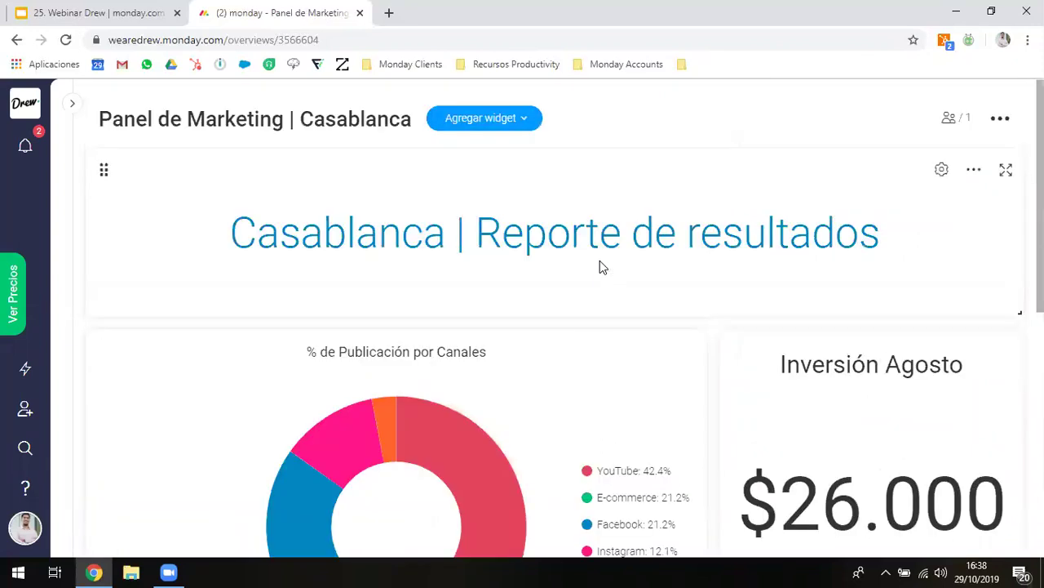
{"action": "scroll", "coordinate": [601, 266], "scroll_direction": "down", "scroll_amount": 3}
{"action": "mouse_move", "coordinate": [510, 391]}
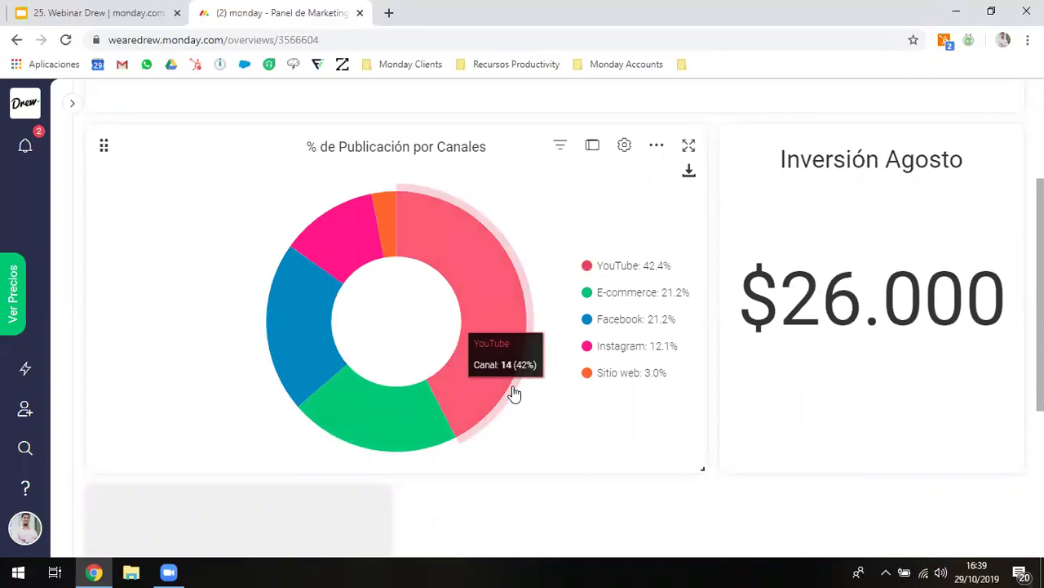
- Extend the donut chart's title to "% de Publicación por Canales | Agosto"
{"action": "left_click", "coordinate": [482, 143]}
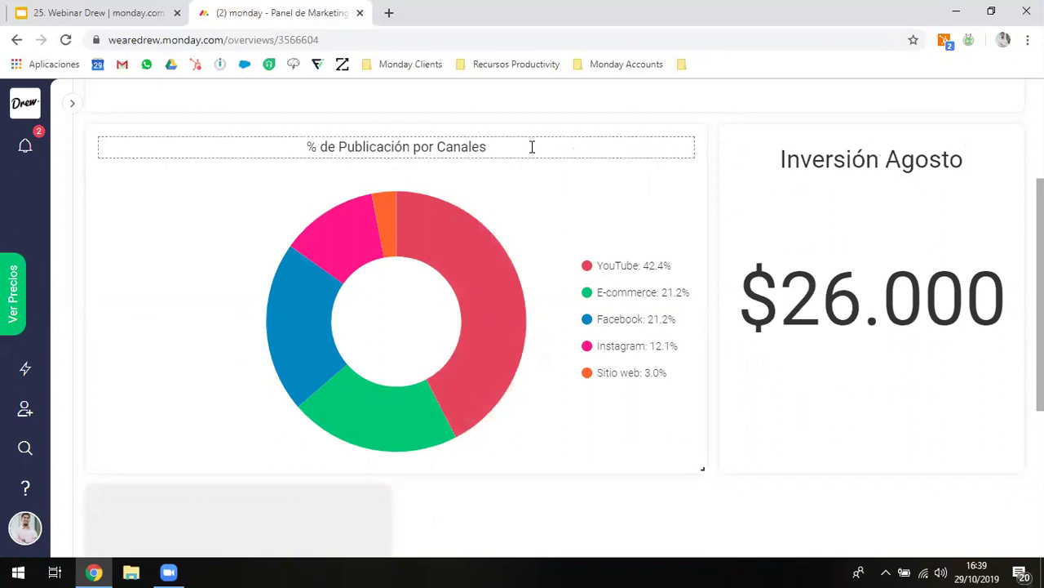
{"action": "type", "text": "| Afgo"}
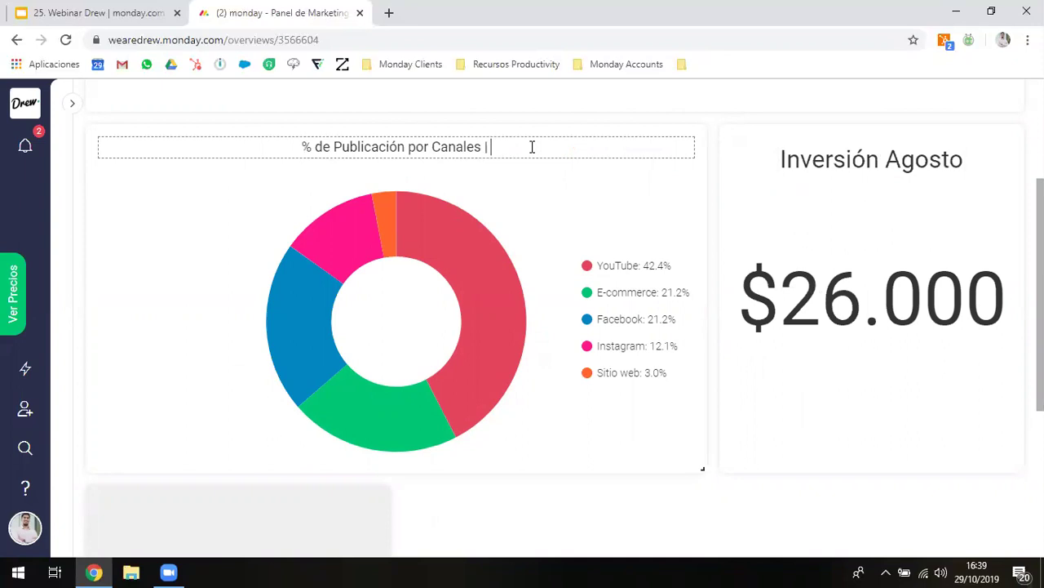
{"action": "key", "text": "BackSpace"}
{"action": "key", "text": "BackSpace"}
{"action": "key", "text": "BackSpace"}
{"action": "type", "text": "gosto"}
{"action": "key", "text": "Return"}
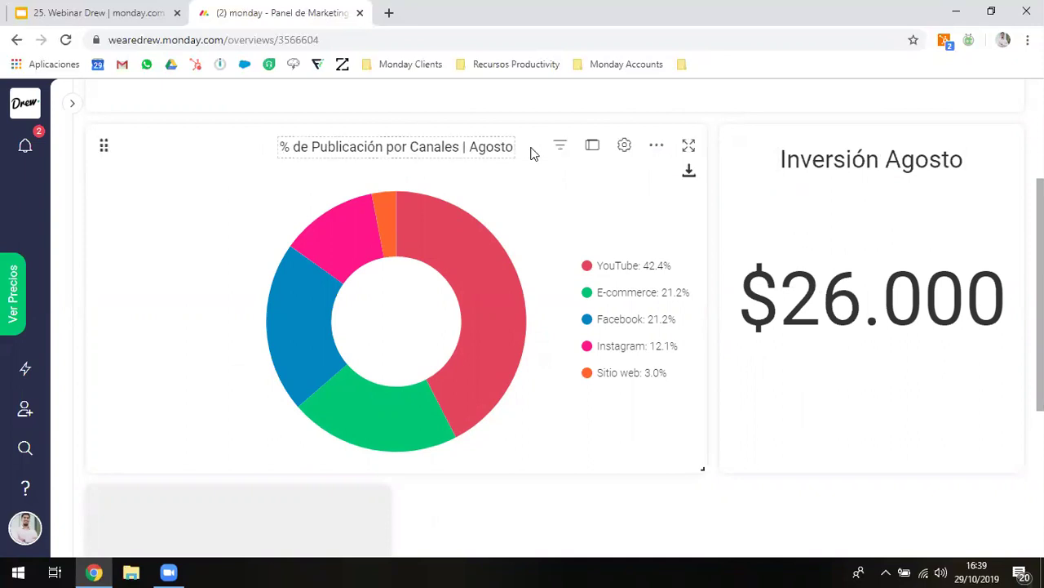
- Limit the donut chart's data to the Agosto 2018 group and apply the settings
{"action": "left_click", "coordinate": [625, 146]}
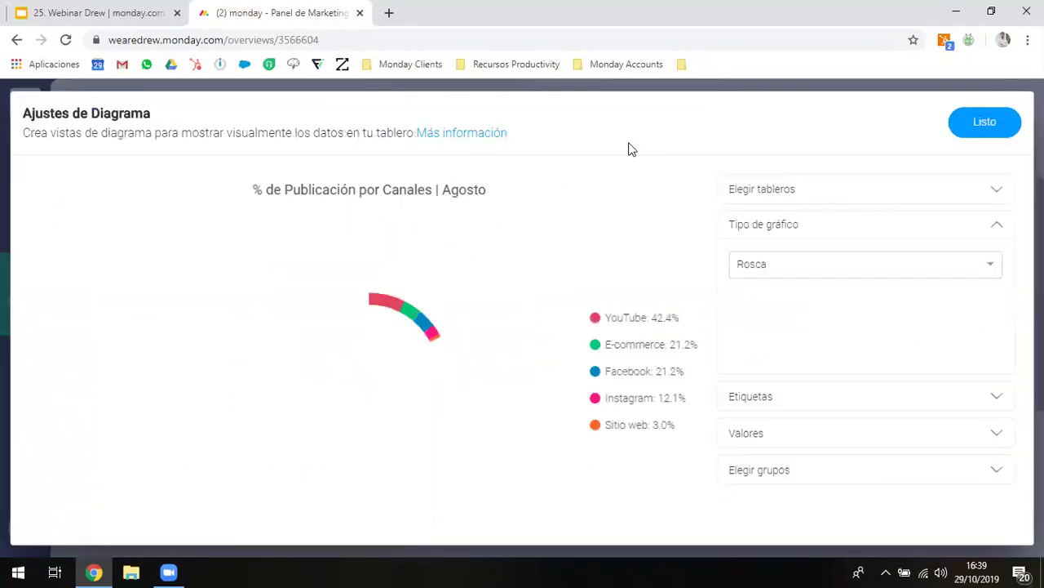
{"action": "left_click", "coordinate": [982, 229]}
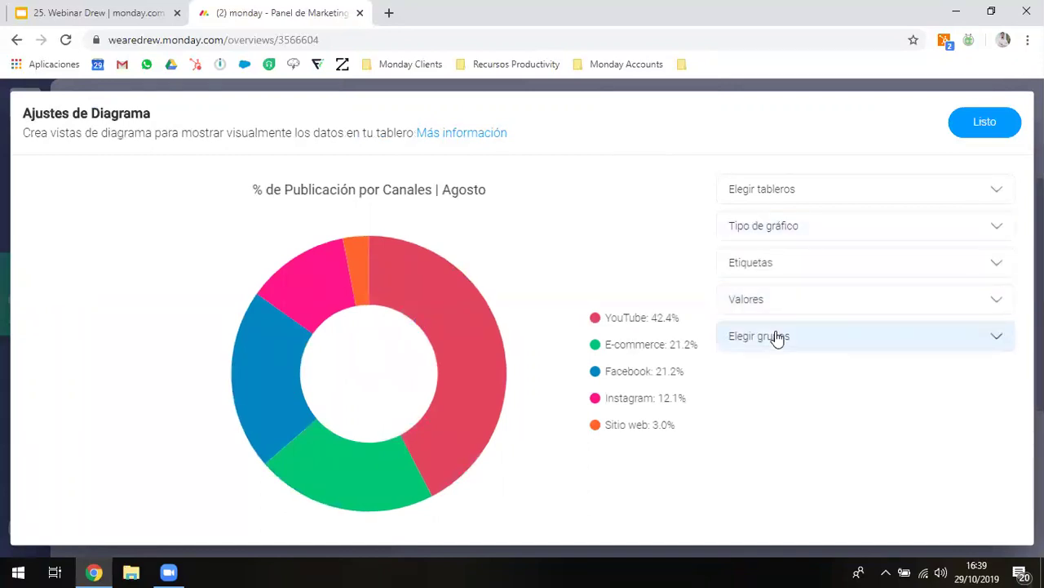
{"action": "left_click", "coordinate": [777, 339]}
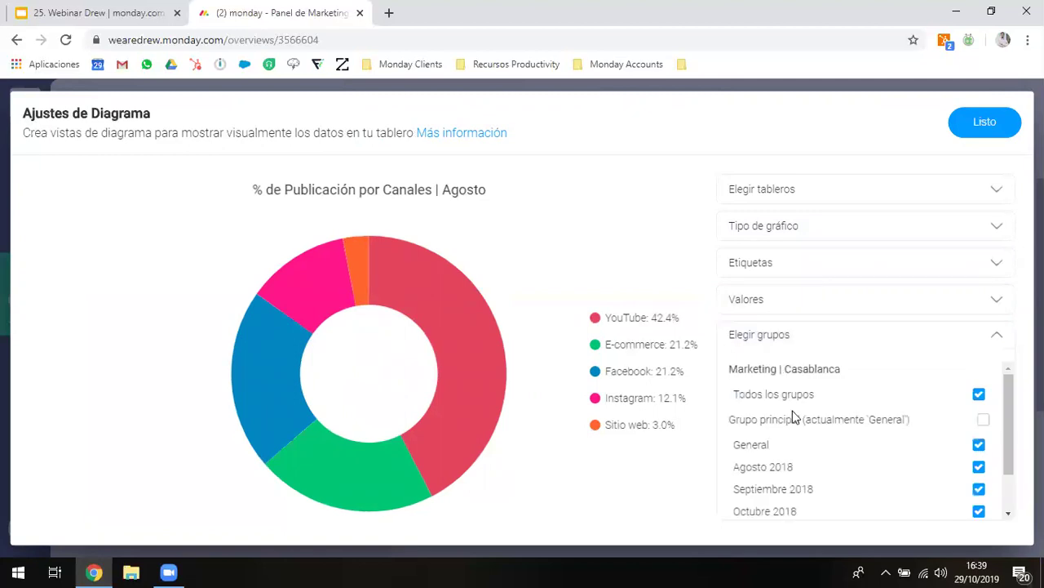
{"action": "left_click", "coordinate": [804, 478]}
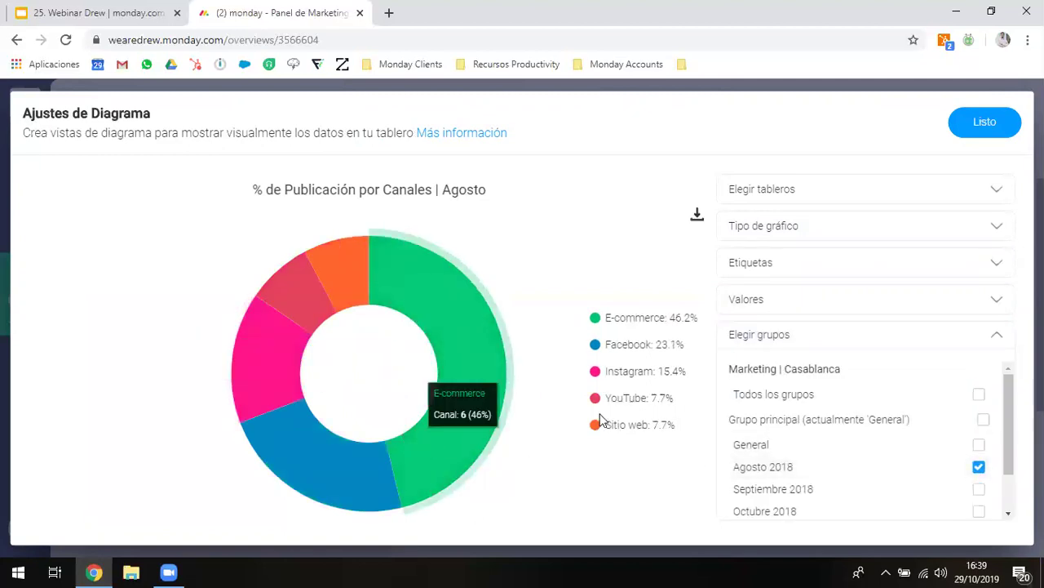
{"action": "left_click", "coordinate": [984, 124]}
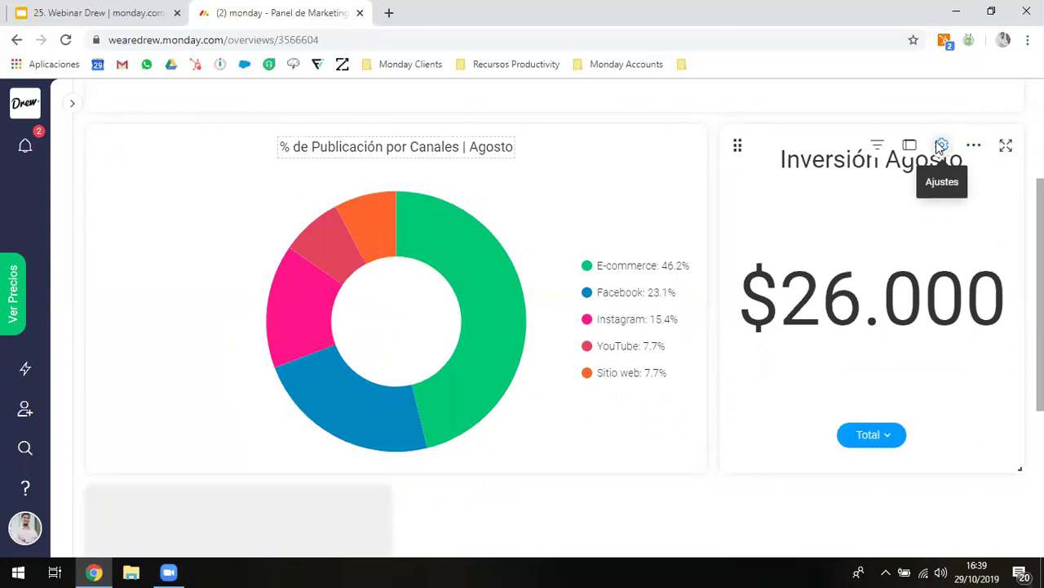
- Restrict the Inversión Agosto number widget to the Agosto 2018 group of Marketing | Casablanca
{"action": "left_click", "coordinate": [942, 145]}
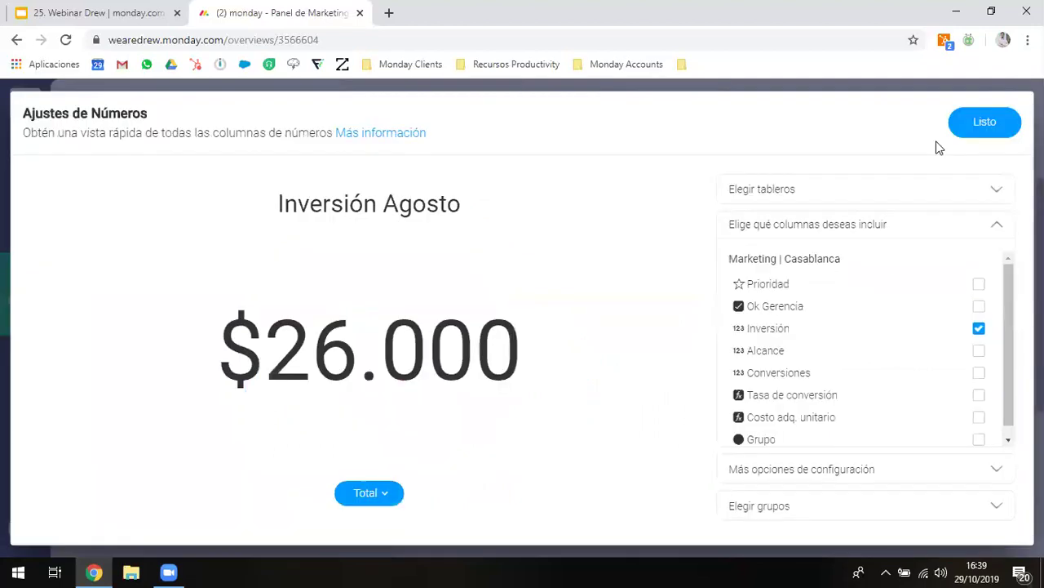
{"action": "left_click", "coordinate": [995, 229]}
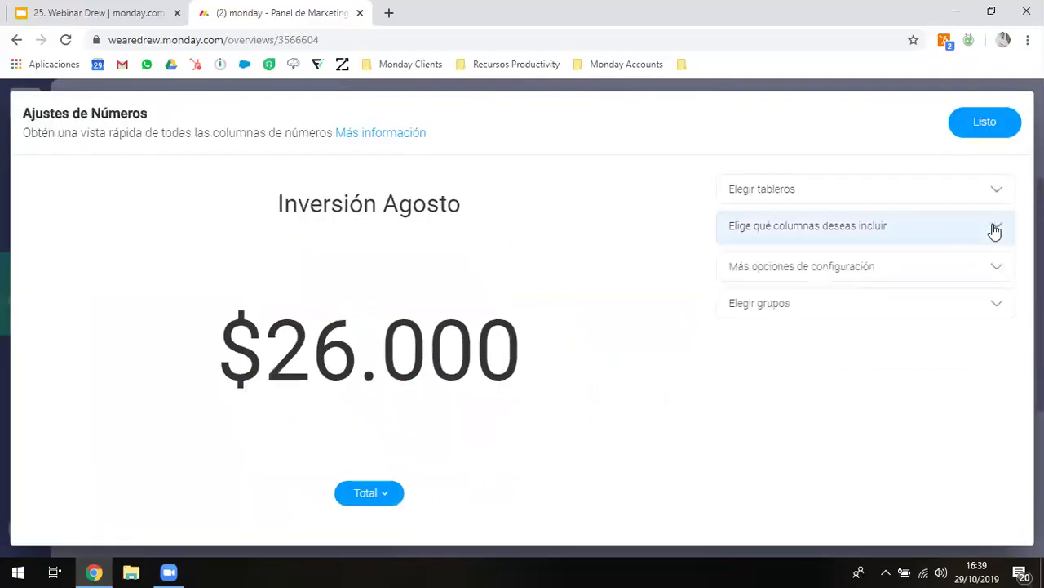
{"action": "left_click", "coordinate": [814, 315]}
{"action": "left_click", "coordinate": [804, 441]}
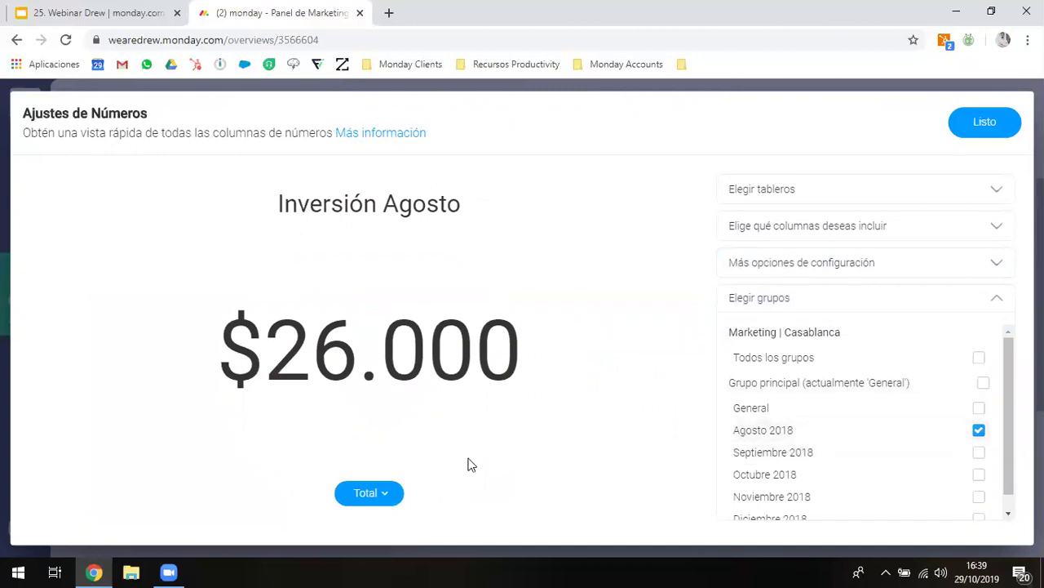
- Apply the Inversión Agosto widget settings and review the dashboard's title, donut chart and investment figure
{"action": "left_click", "coordinate": [987, 122]}
{"action": "scroll", "coordinate": [608, 339], "scroll_direction": "up", "scroll_amount": 2}
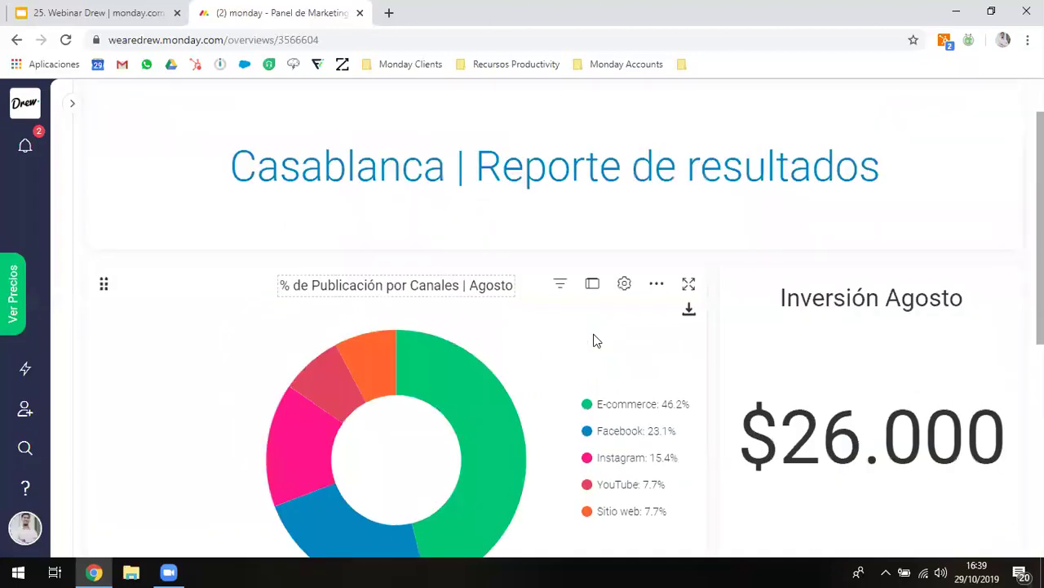
{"action": "scroll", "coordinate": [593, 341], "scroll_direction": "down", "scroll_amount": 2}
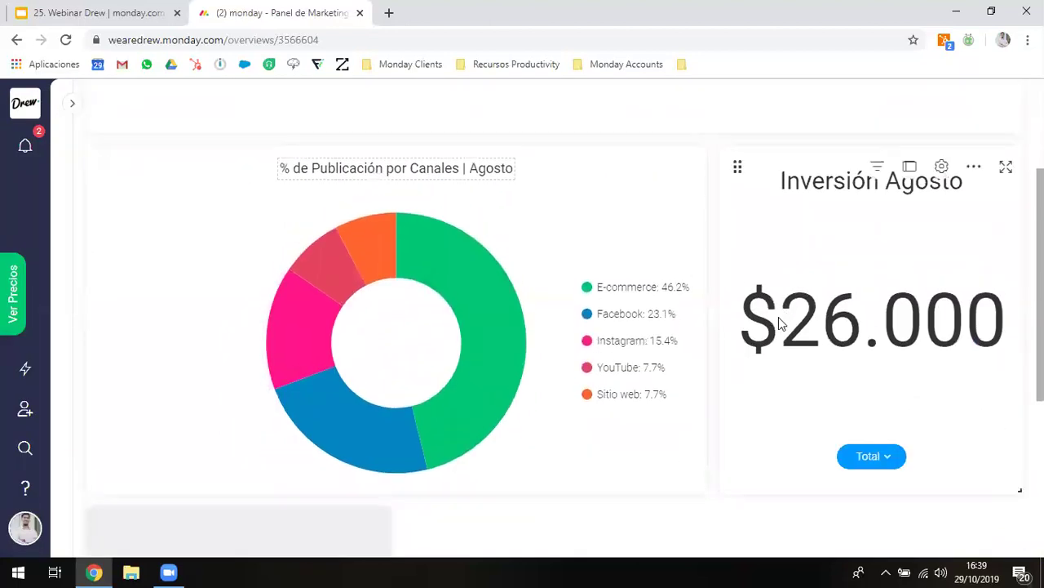
{"action": "scroll", "coordinate": [778, 317], "scroll_direction": "up", "scroll_amount": 2}
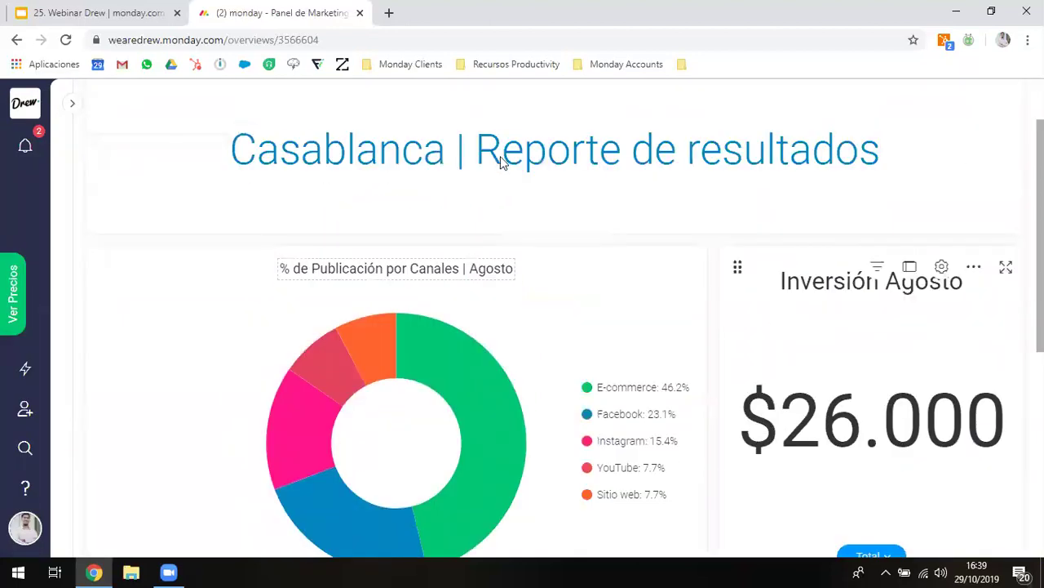
- Open the Marketing | Casablanca board in a separate browser tab through the board switcher
{"action": "key", "text": "ctrl+t"}
{"action": "left_click", "coordinate": [254, 7]}
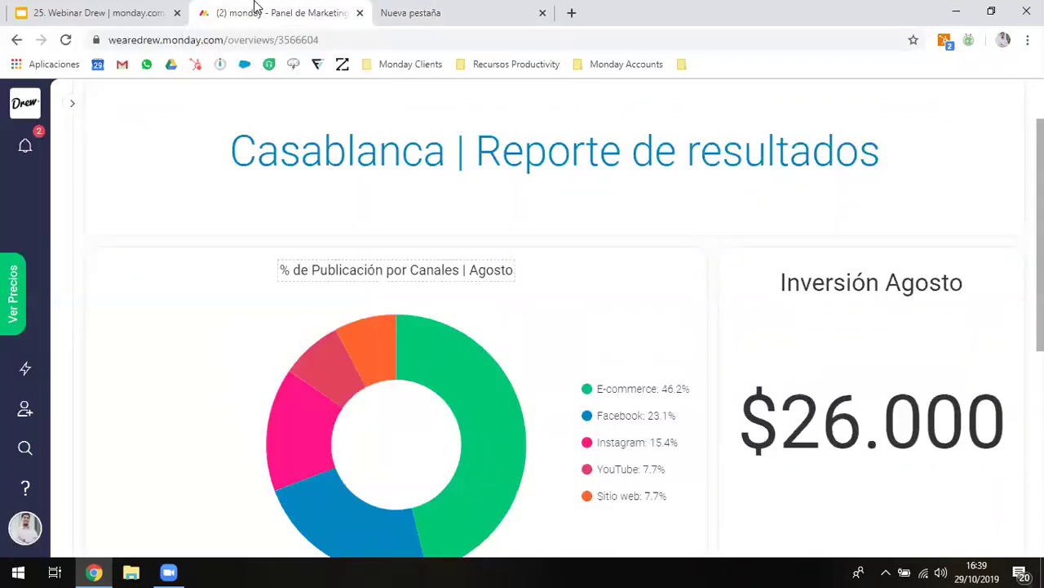
{"action": "key", "text": "ctrl+b"}
{"action": "middle_click", "coordinate": [432, 307]}
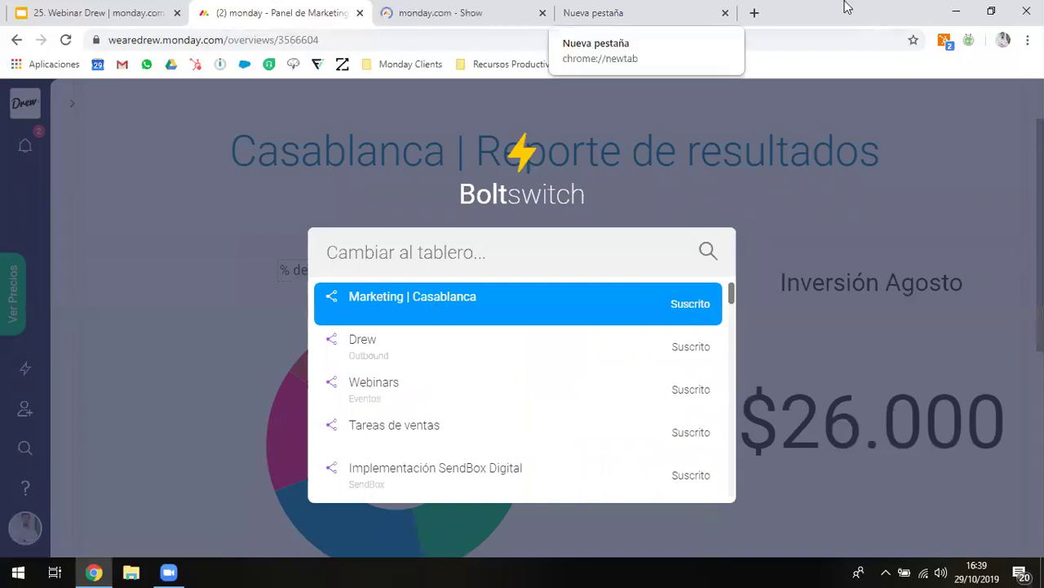
{"action": "left_click", "coordinate": [726, 13]}
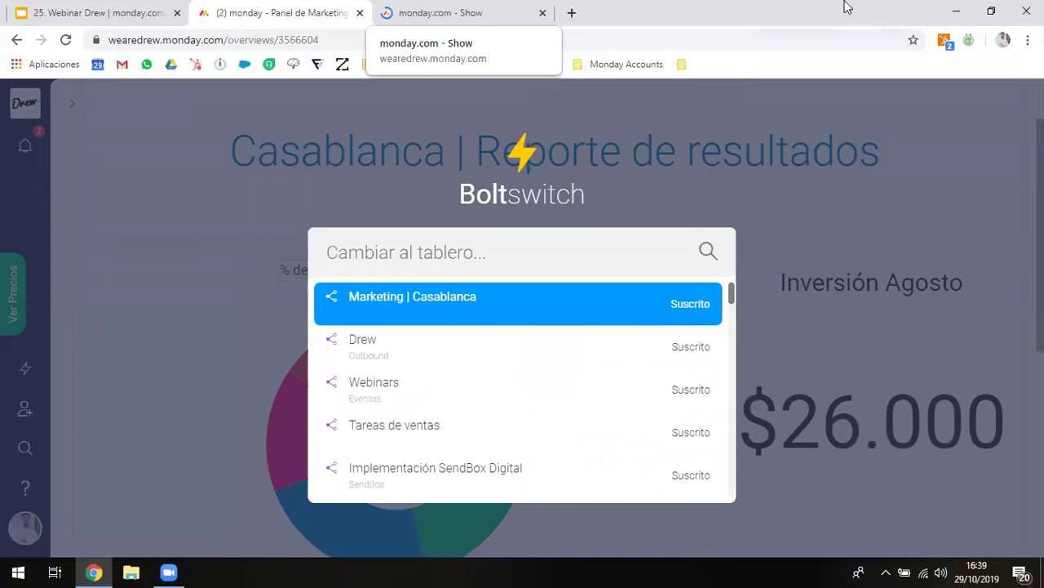
{"action": "key", "text": "ctrl+Tab"}
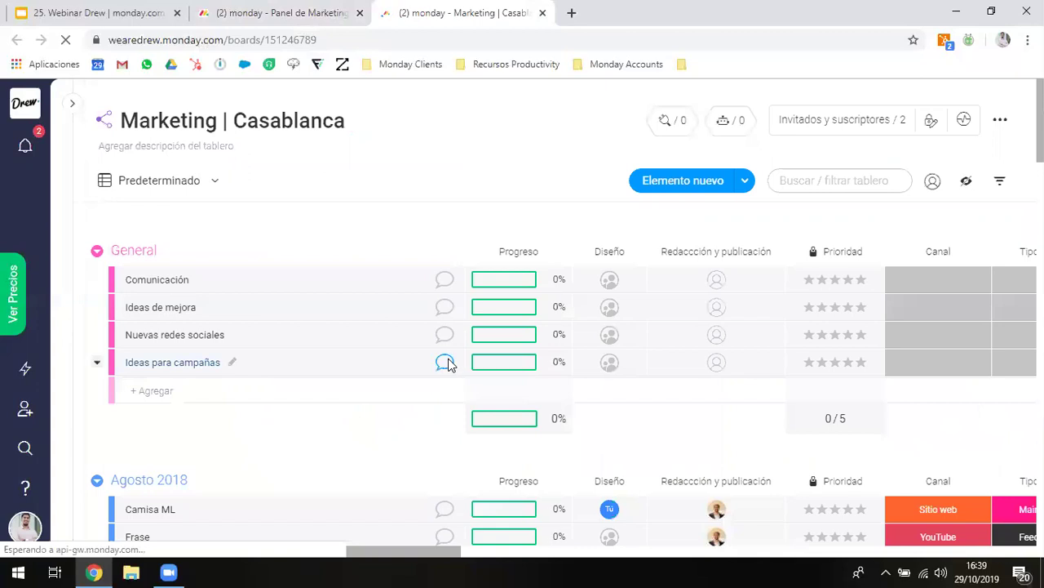
- Examine the Agosto 2018 group's investment, reach, conversions and conversion rate columns and their totals
{"action": "scroll", "coordinate": [448, 363], "scroll_direction": "down", "scroll_amount": 7}
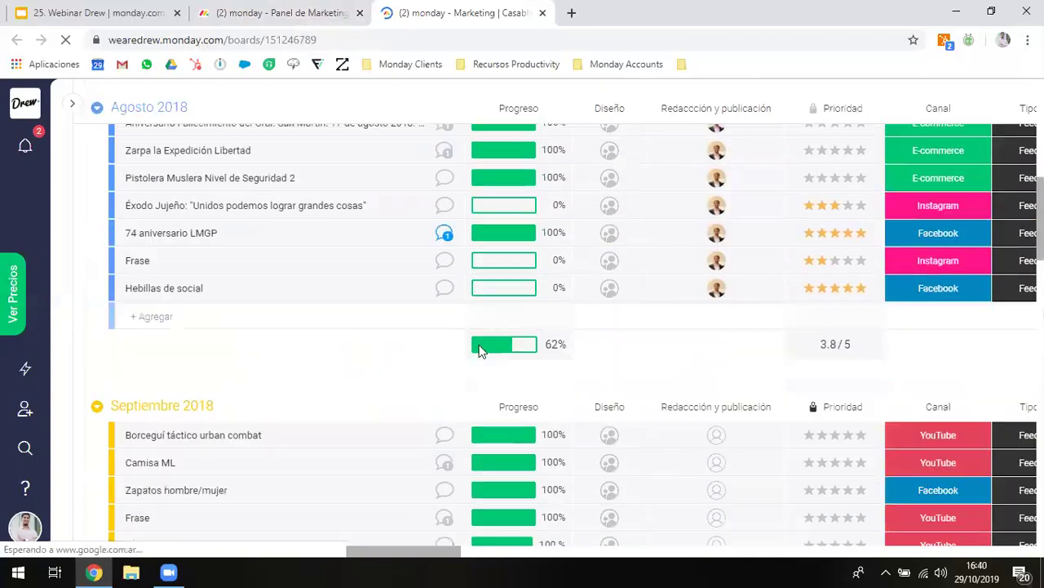
{"action": "scroll", "coordinate": [460, 266], "scroll_direction": "down", "scroll_amount": 2}
{"action": "scroll", "coordinate": [667, 278], "scroll_direction": "right", "scroll_amount": 4}
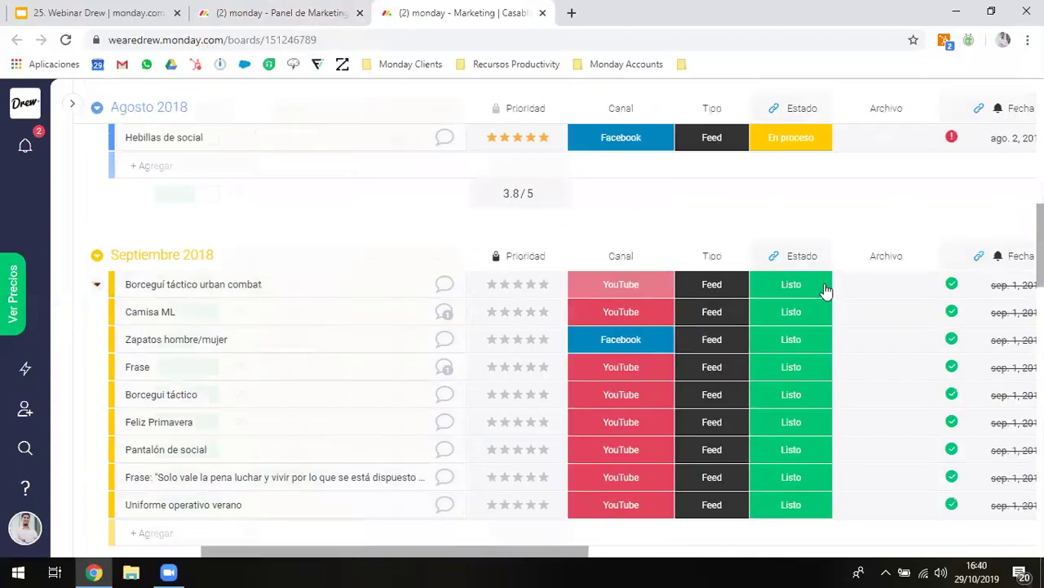
{"action": "scroll", "coordinate": [832, 286], "scroll_direction": "right", "scroll_amount": 8}
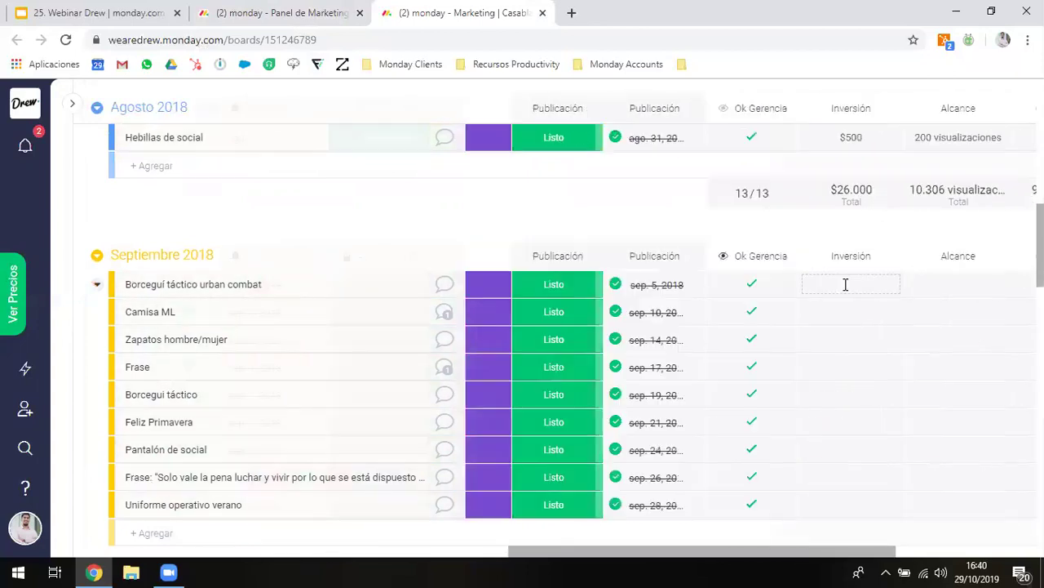
{"action": "scroll", "coordinate": [845, 284], "scroll_direction": "right", "scroll_amount": 3}
{"action": "scroll", "coordinate": [846, 284], "scroll_direction": "left", "scroll_amount": 2}
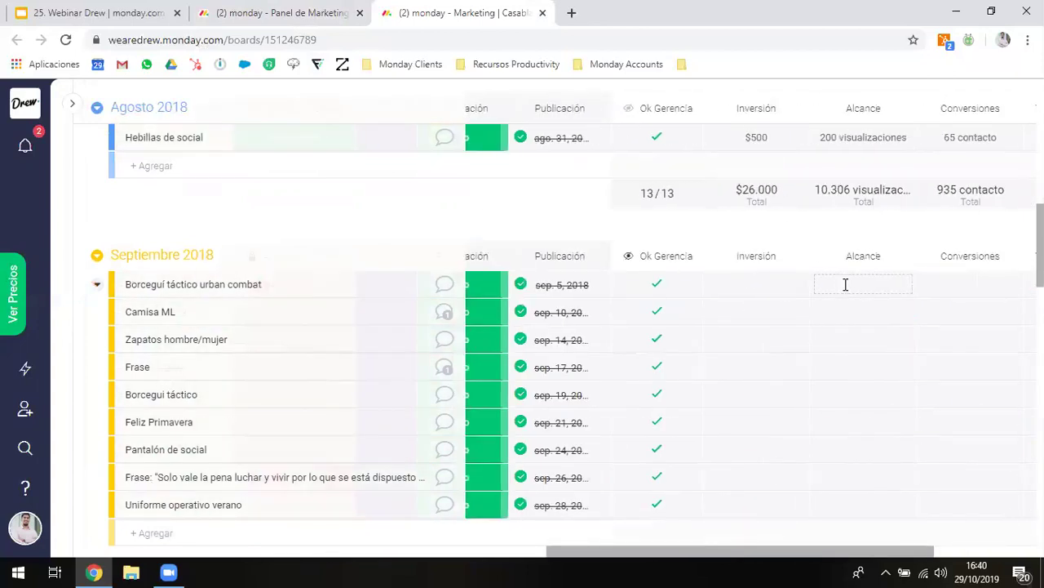
{"action": "scroll", "coordinate": [845, 284], "scroll_direction": "down", "scroll_amount": 9}
{"action": "scroll", "coordinate": [846, 290], "scroll_direction": "up", "scroll_amount": 9}
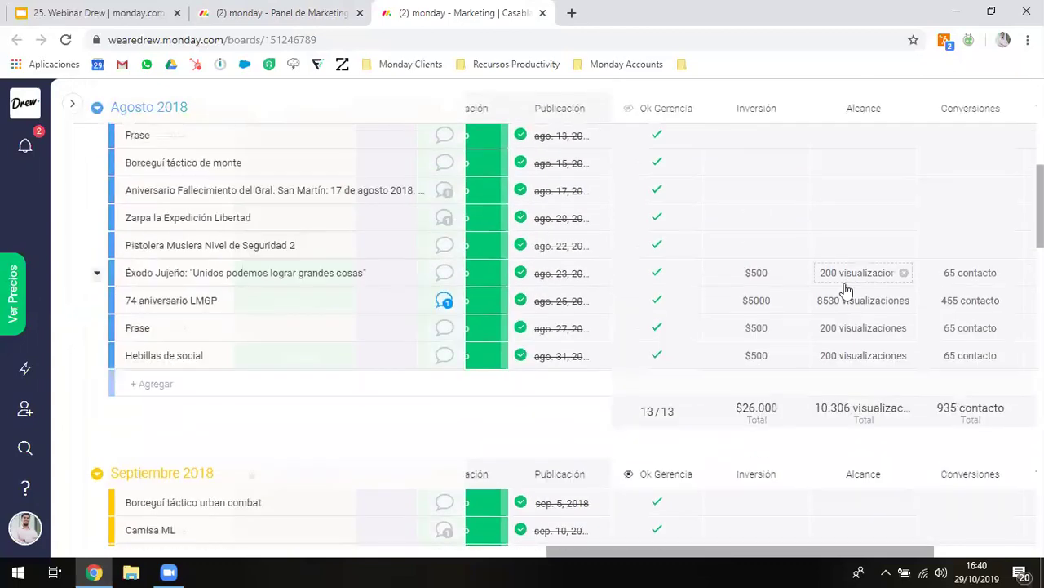
{"action": "scroll", "coordinate": [845, 286], "scroll_direction": "up", "scroll_amount": 1}
{"action": "scroll", "coordinate": [767, 266], "scroll_direction": "right", "scroll_amount": 2}
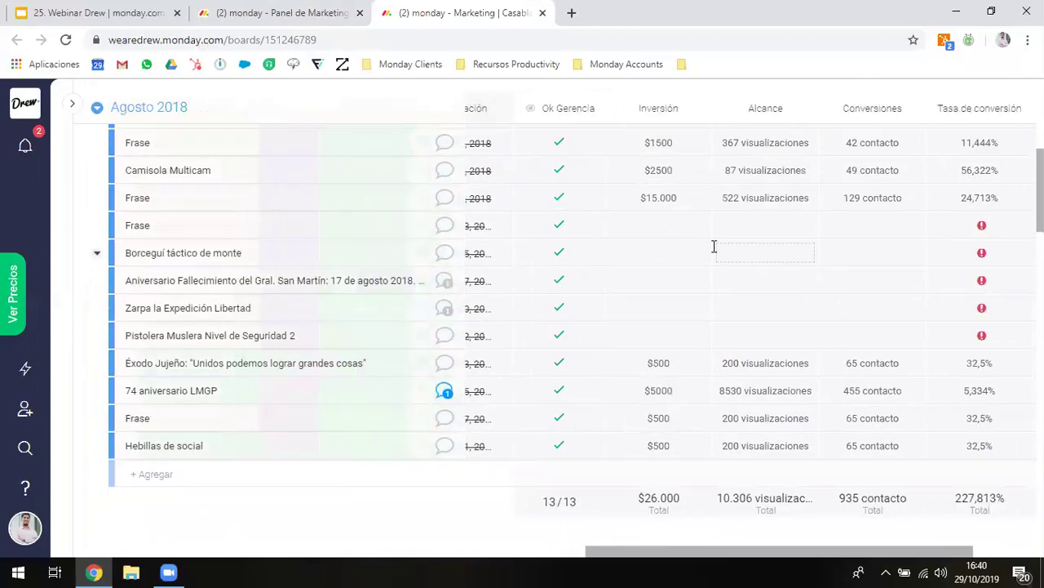
- Return to the marketing dashboard, dismiss the board switcher and review the donut chart beside the Inversión Agosto figure
{"action": "left_click", "coordinate": [281, 13]}
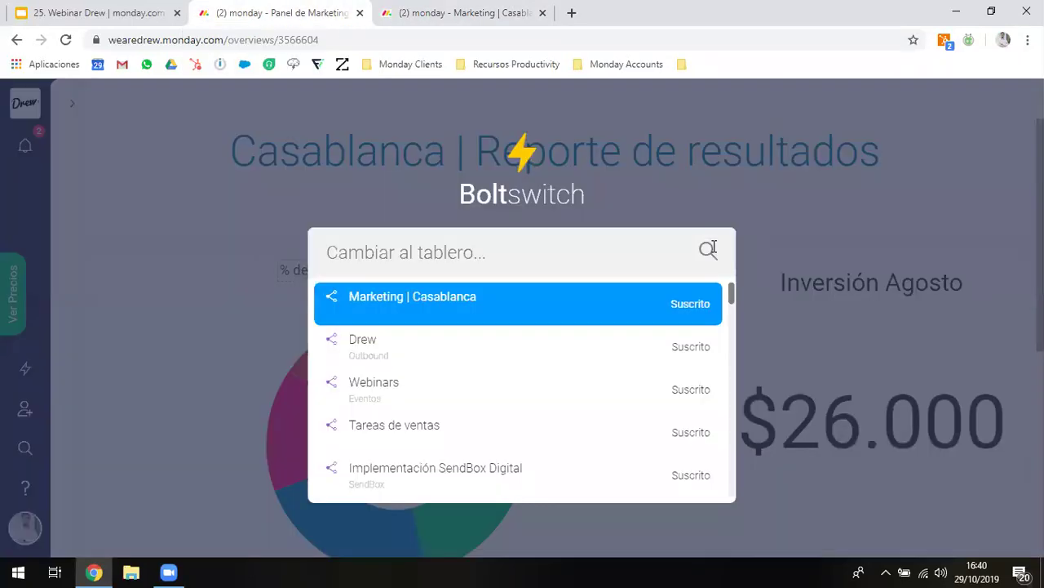
{"action": "left_click", "coordinate": [699, 186]}
{"action": "scroll", "coordinate": [736, 357], "scroll_direction": "down", "scroll_amount": 3}
{"action": "scroll", "coordinate": [736, 357], "scroll_direction": "up", "scroll_amount": 2}
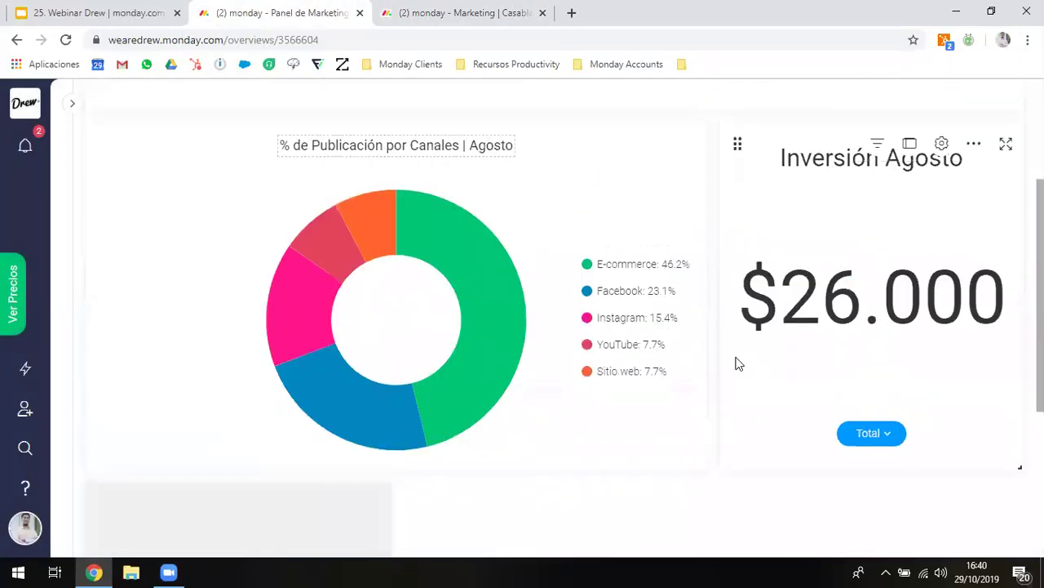
{"action": "scroll", "coordinate": [736, 363], "scroll_direction": "up", "scroll_amount": 1}
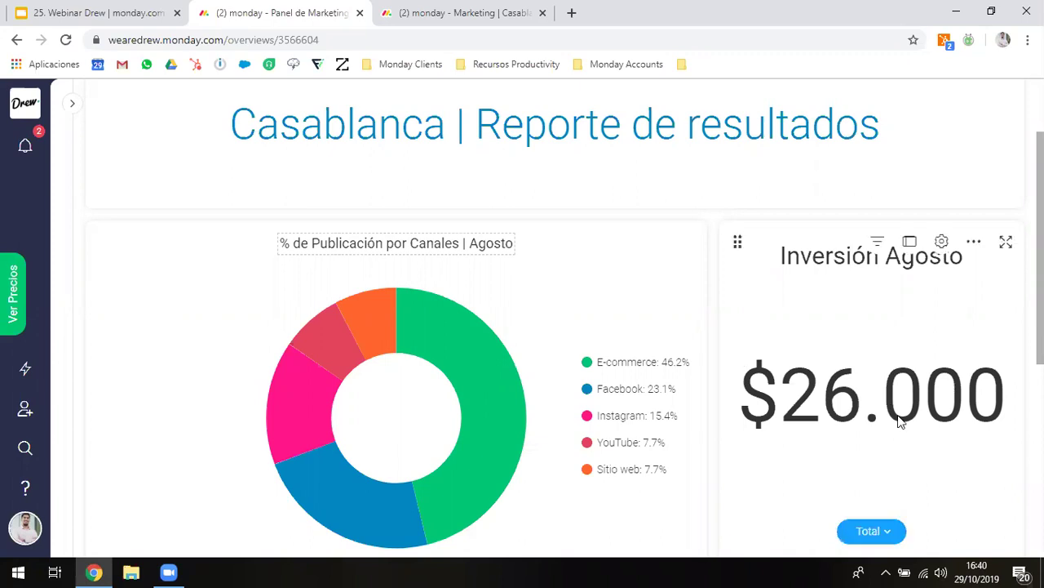
- Add a Diagrama widget below the donut chart with Marketing | Casablanca as its source board
{"action": "scroll", "coordinate": [839, 373], "scroll_direction": "down", "scroll_amount": 1}
{"action": "scroll", "coordinate": [837, 371], "scroll_direction": "down", "scroll_amount": 2}
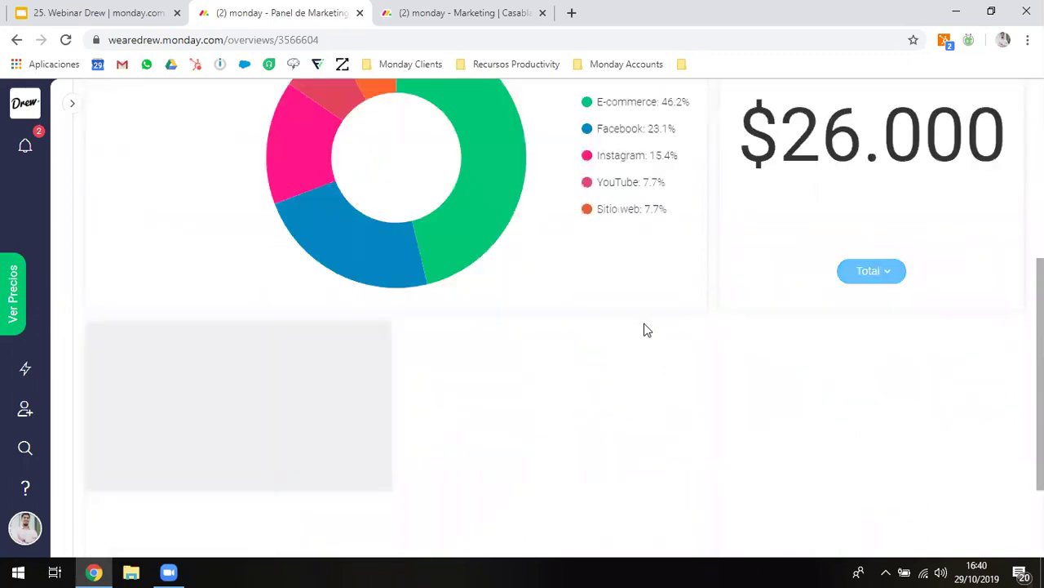
{"action": "scroll", "coordinate": [646, 329], "scroll_direction": "down", "scroll_amount": 1}
{"action": "left_click", "coordinate": [273, 369]}
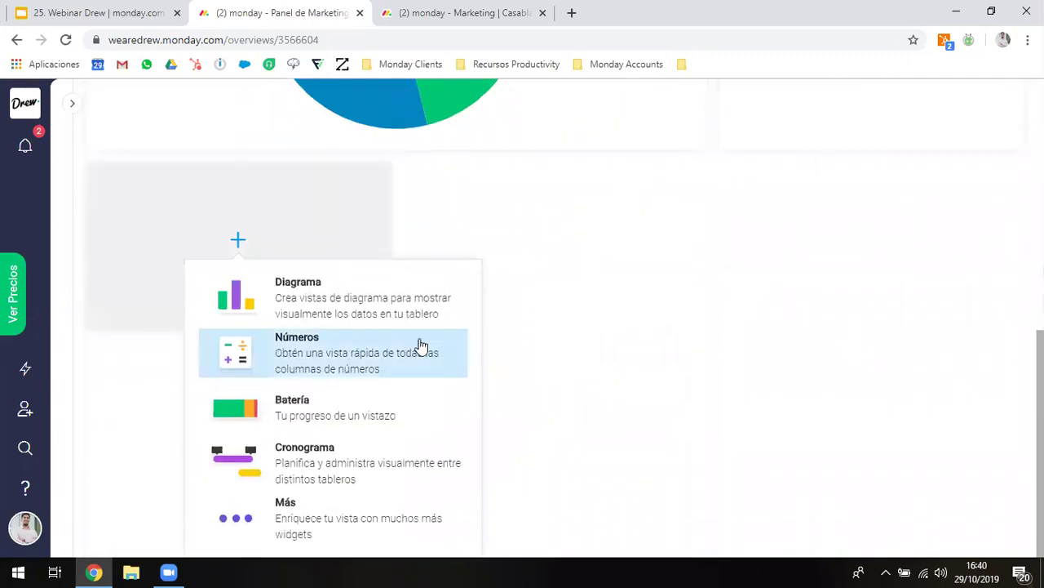
{"action": "left_click", "coordinate": [388, 313]}
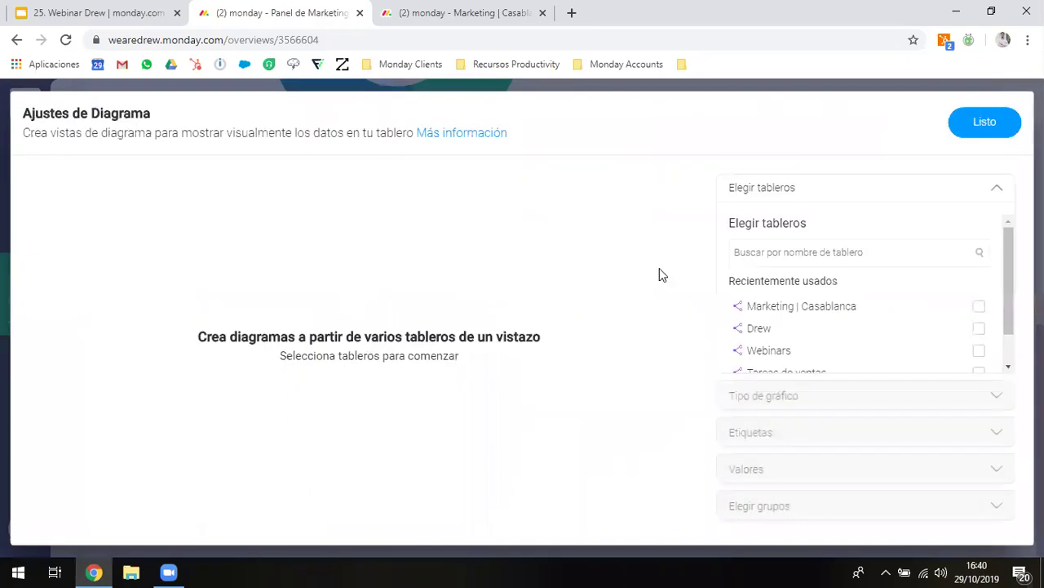
{"action": "left_click", "coordinate": [979, 306]}
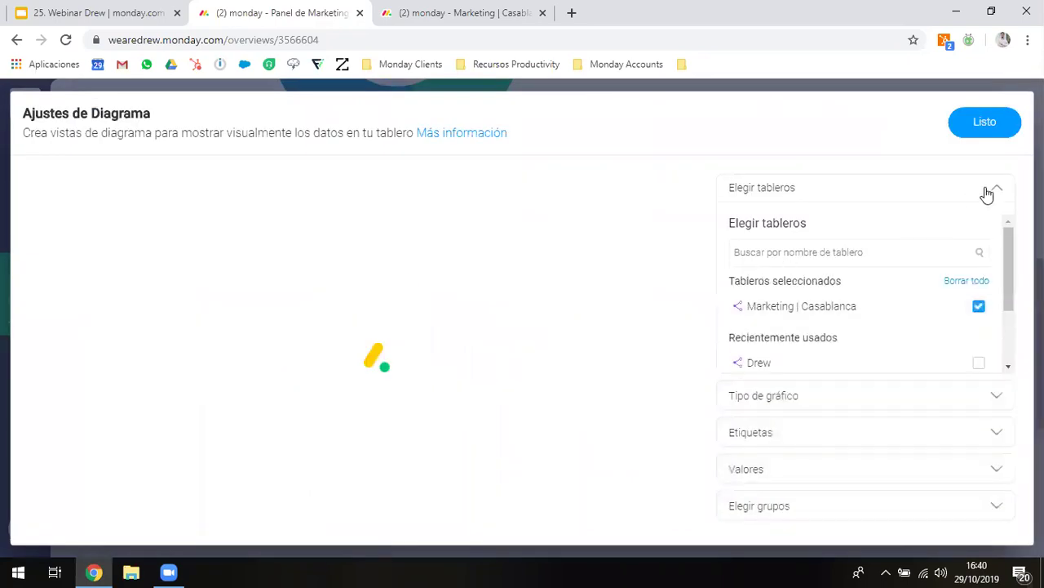
{"action": "left_click", "coordinate": [996, 191]}
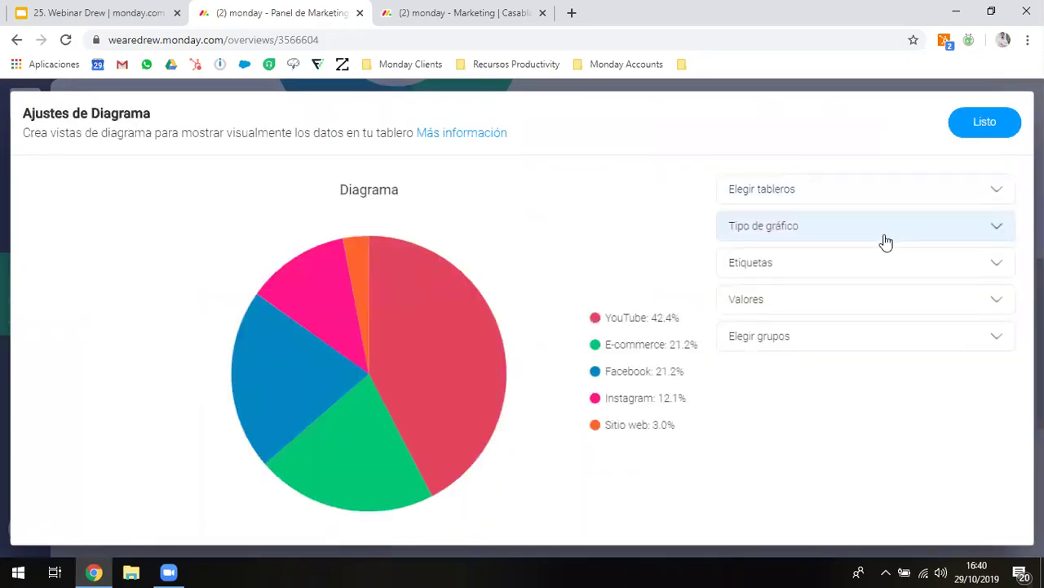
- Change the new widget's chart type to Barra
{"action": "left_click", "coordinate": [886, 242]}
{"action": "left_click", "coordinate": [849, 271]}
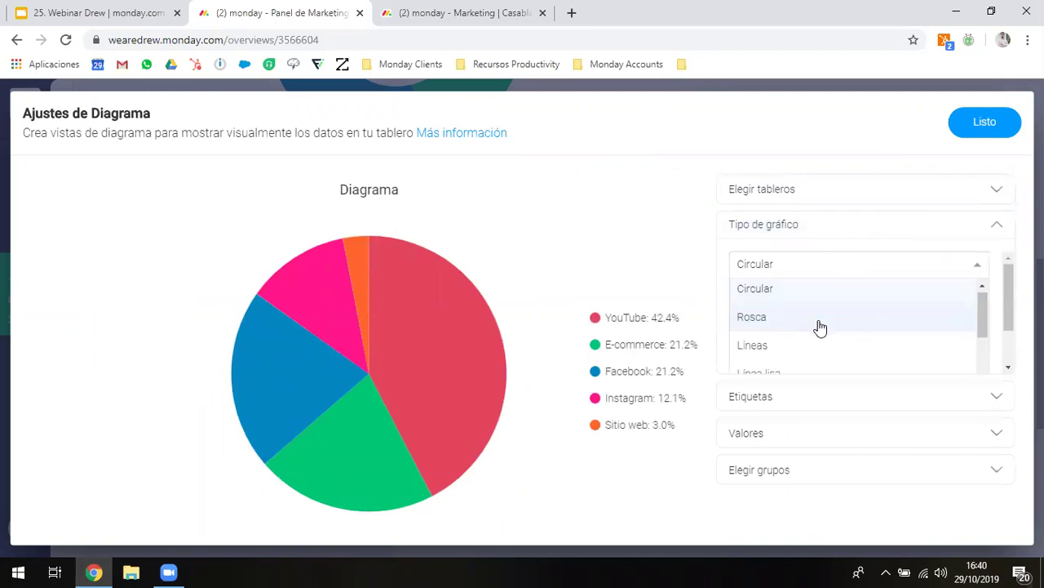
{"action": "scroll", "coordinate": [819, 331], "scroll_direction": "down", "scroll_amount": 1}
{"action": "scroll", "coordinate": [811, 336], "scroll_direction": "down", "scroll_amount": 1}
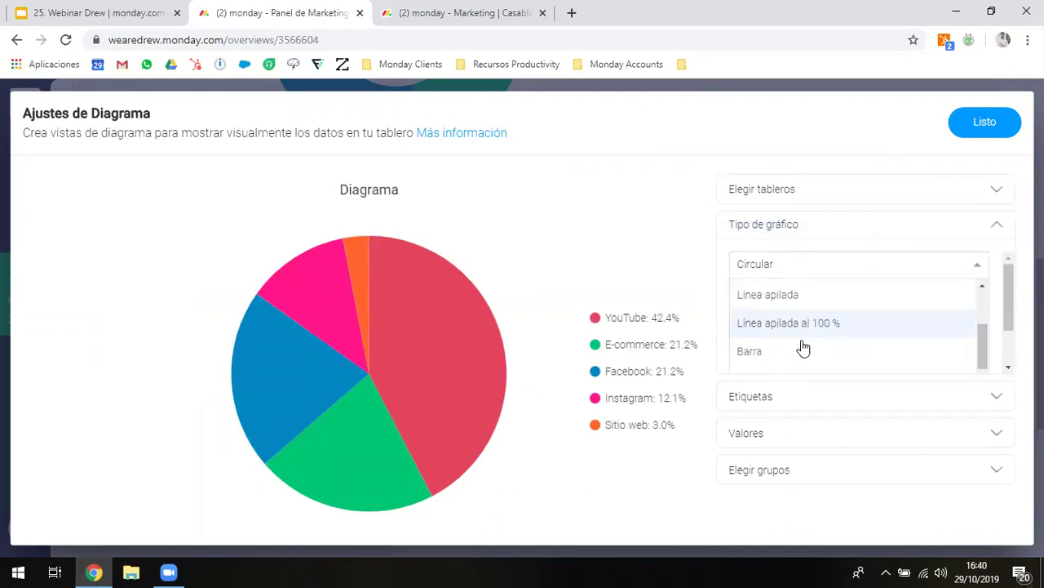
{"action": "left_click", "coordinate": [802, 348]}
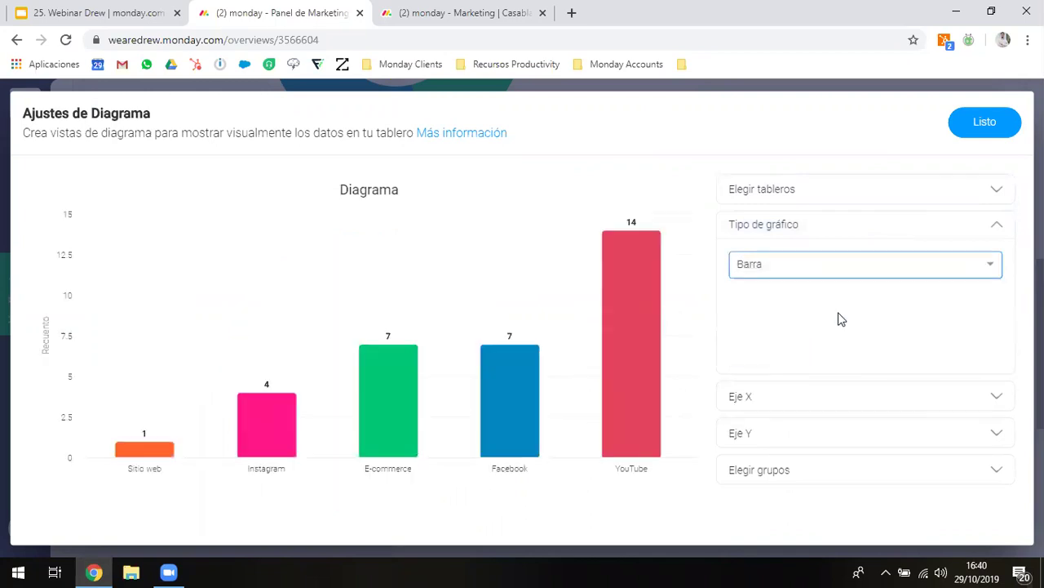
{"action": "left_click", "coordinate": [999, 233]}
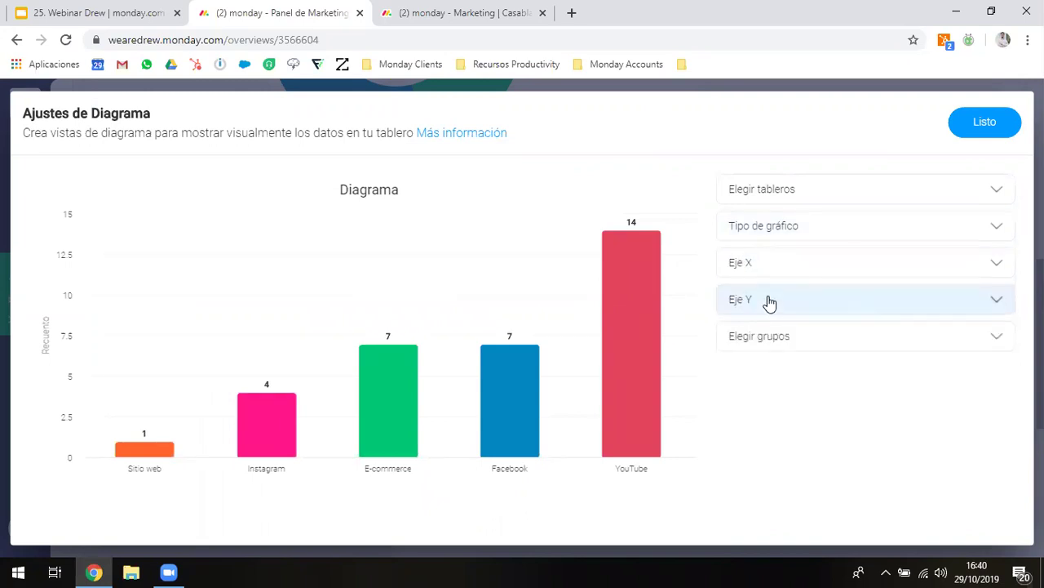
- Plot only Inversión on the bar chart's Y axis, leaving out the item count
{"action": "left_click", "coordinate": [769, 301]}
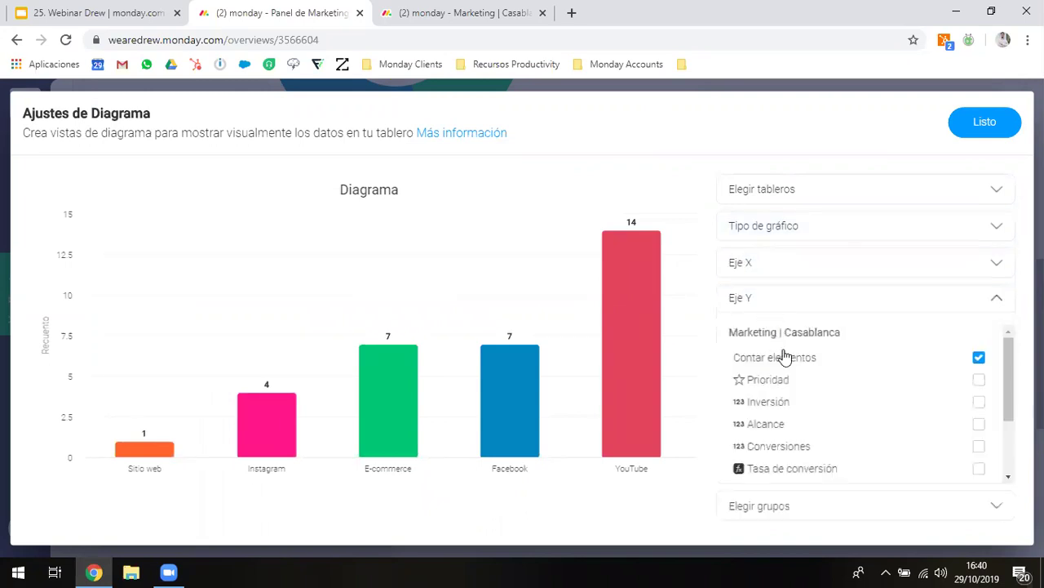
{"action": "left_click", "coordinate": [795, 403]}
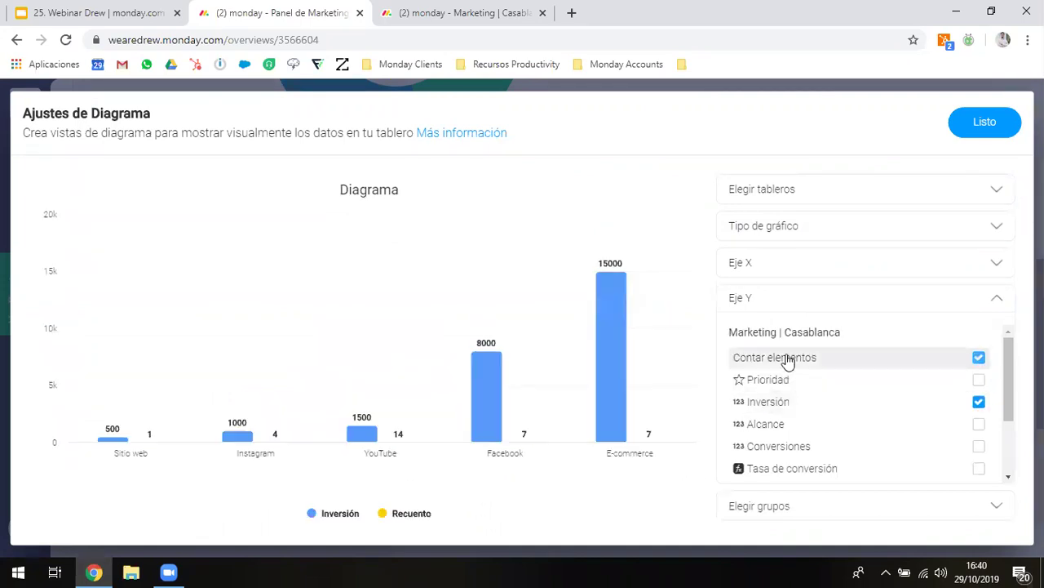
{"action": "left_click", "coordinate": [787, 360]}
- Title the bar chart "Inversión $ por canal"
{"action": "left_click", "coordinate": [369, 192]}
{"action": "key", "text": "BackSpace"}
{"action": "type", "text": "Inversi"}
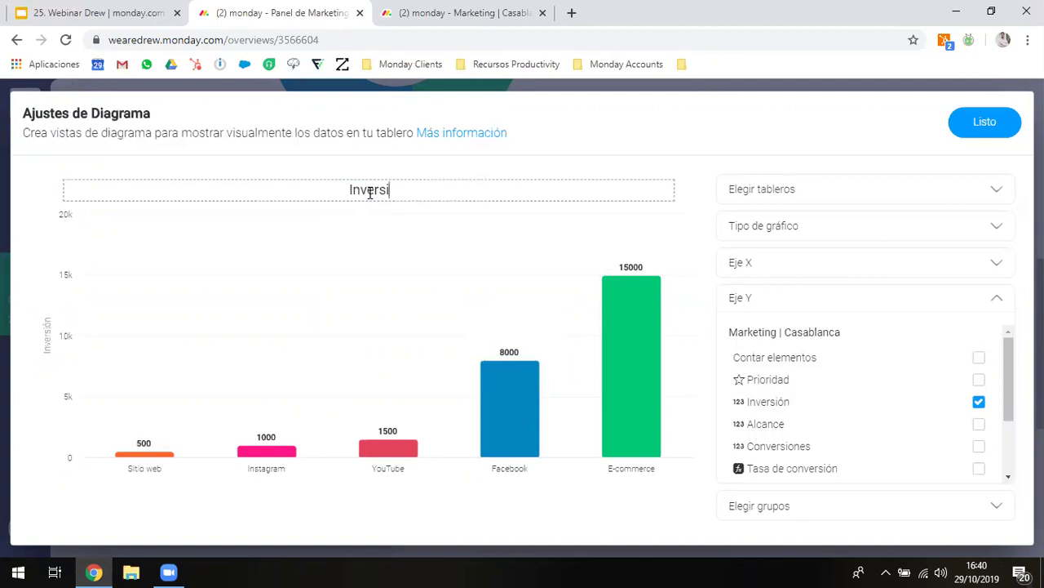
{"action": "type", "text": "ón $ por canal"}
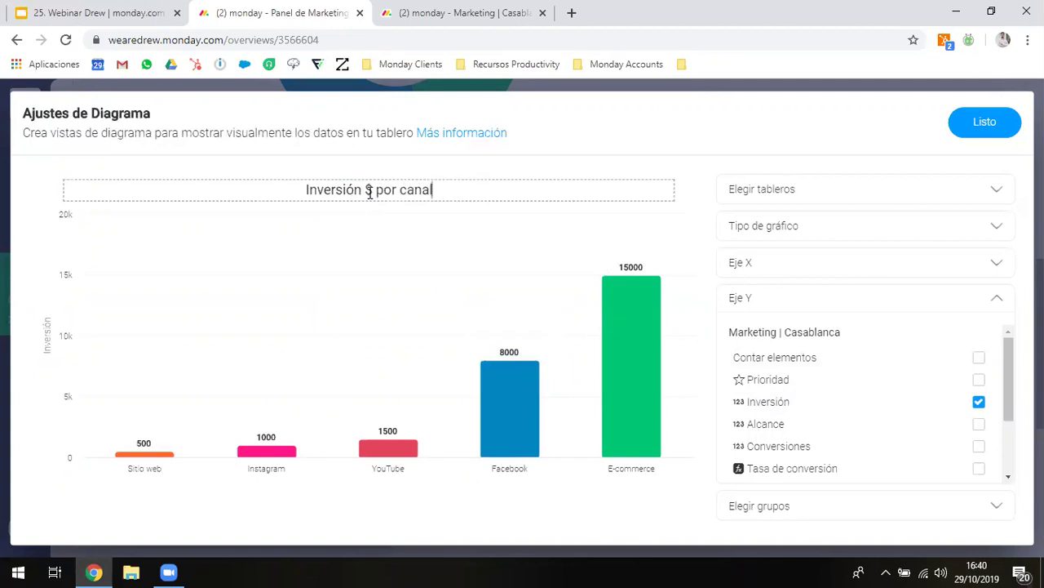
- Limit the bar chart's data to the Agosto 2018 group and apply the widget settings
{"action": "left_click", "coordinate": [998, 297]}
{"action": "left_click", "coordinate": [997, 297]}
{"action": "left_click", "coordinate": [944, 338]}
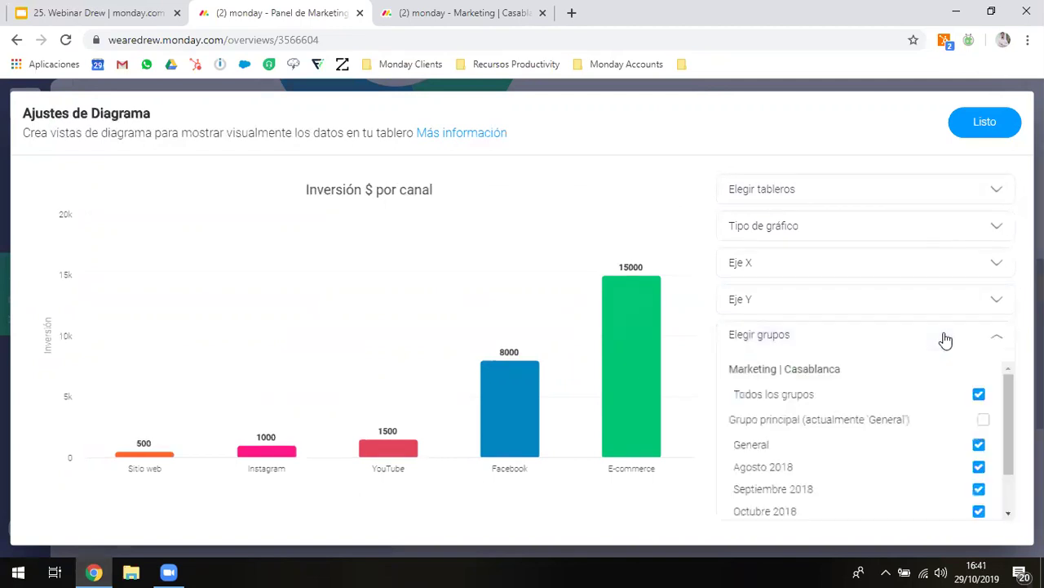
{"action": "left_click", "coordinate": [885, 474]}
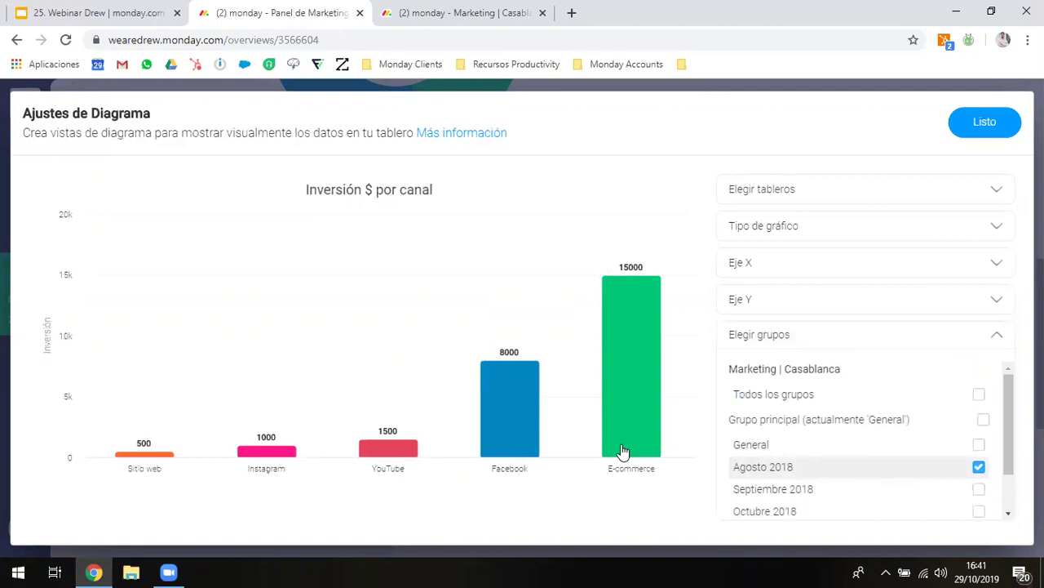
{"action": "left_click", "coordinate": [982, 110]}
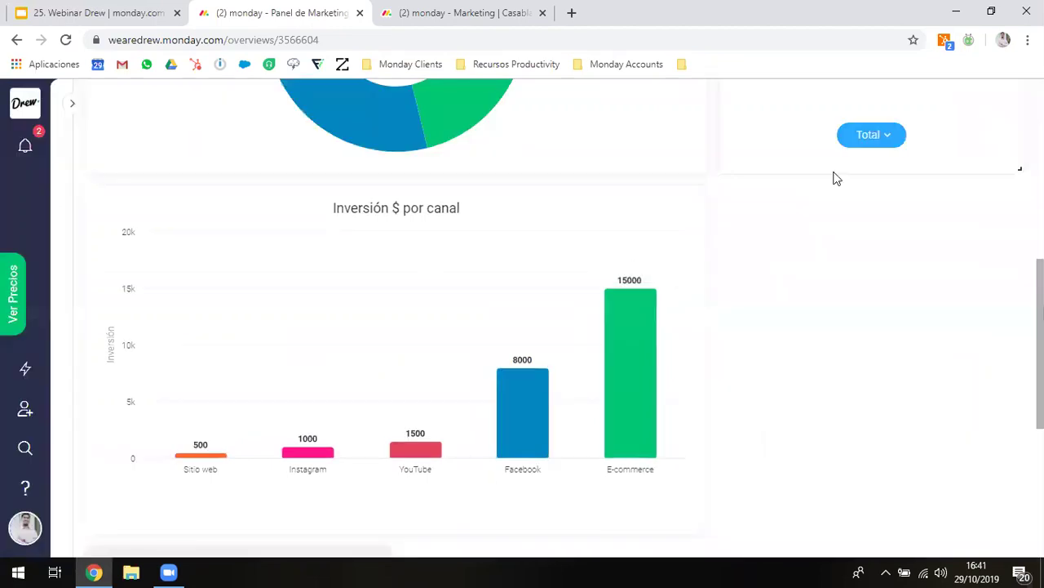
- Widen the Inversión $ por canal chart to the full dashboard width and review the layout
{"action": "scroll", "coordinate": [743, 223], "scroll_direction": "up", "scroll_amount": 5}
{"action": "scroll", "coordinate": [744, 224], "scroll_direction": "down", "scroll_amount": 5}
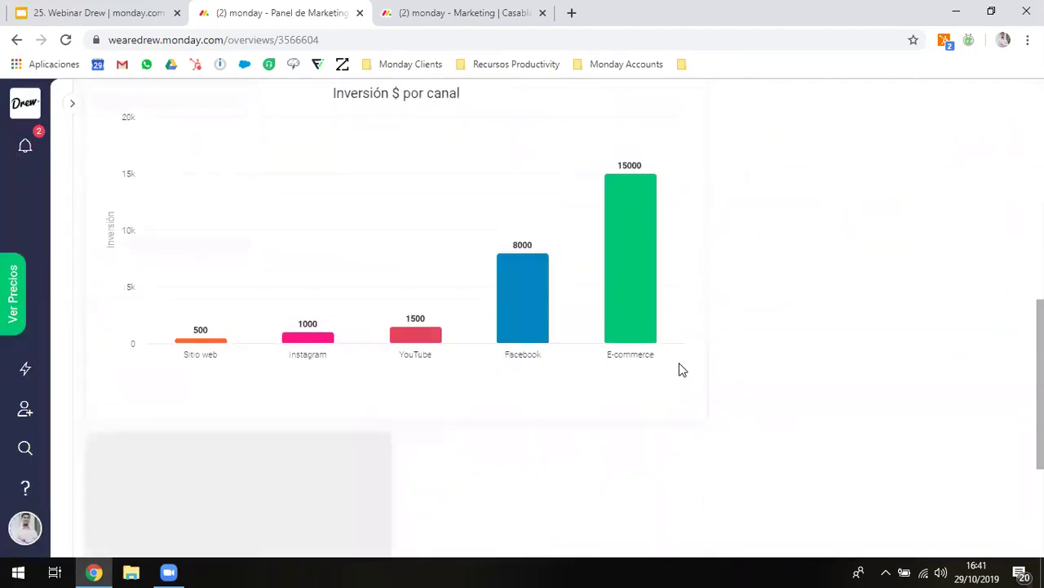
{"action": "left_click_drag", "start_coordinate": [707, 415], "coordinate": [1008, 402]}
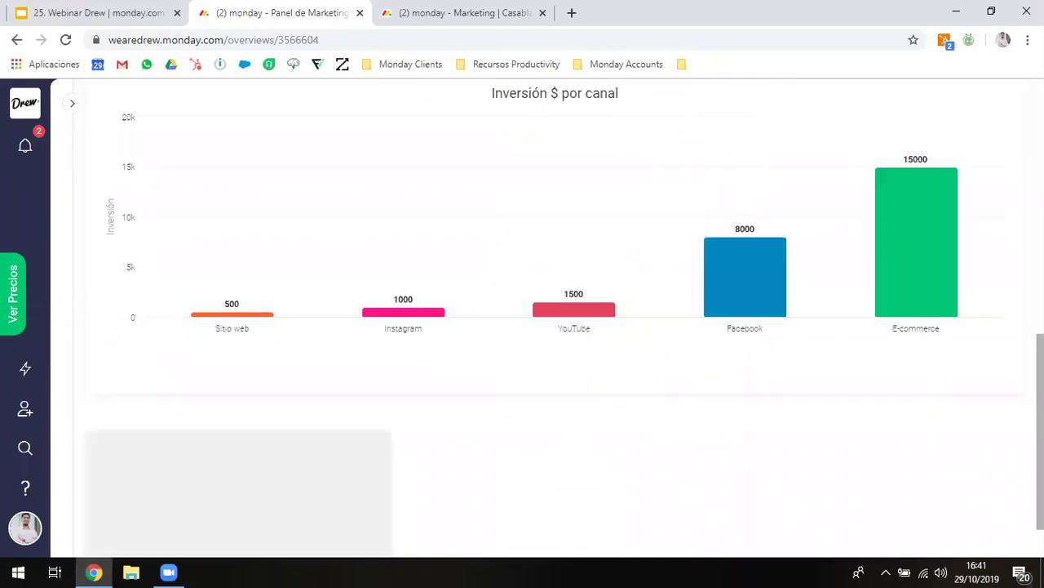
{"action": "scroll", "coordinate": [662, 205], "scroll_direction": "up", "scroll_amount": 8}
{"action": "scroll", "coordinate": [586, 359], "scroll_direction": "down", "scroll_amount": 3}
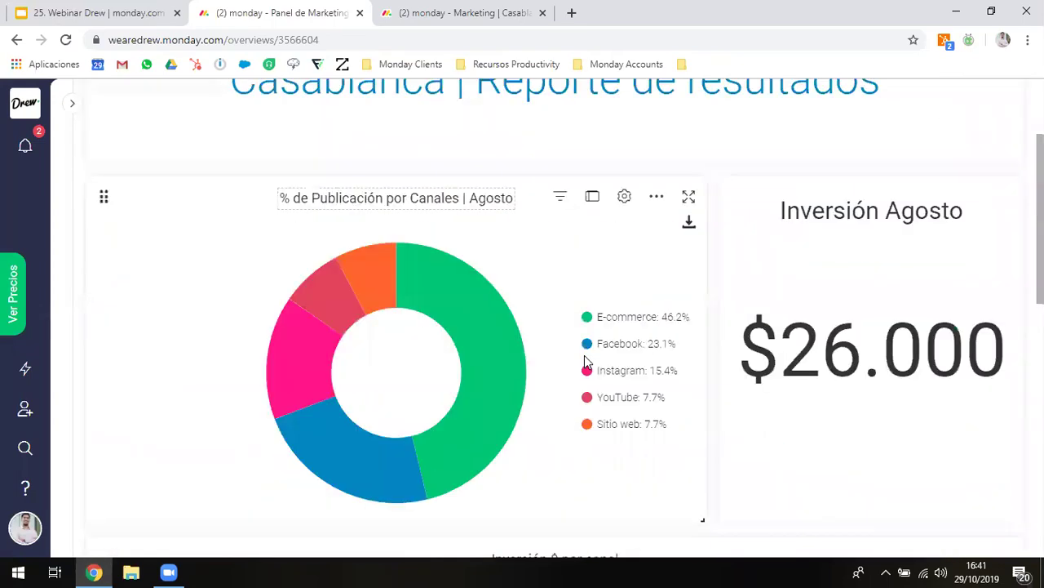
- Switch the Panel de Marketing | Casablanca dashboard to dark mode
{"action": "scroll", "coordinate": [585, 359], "scroll_direction": "up", "scroll_amount": 3}
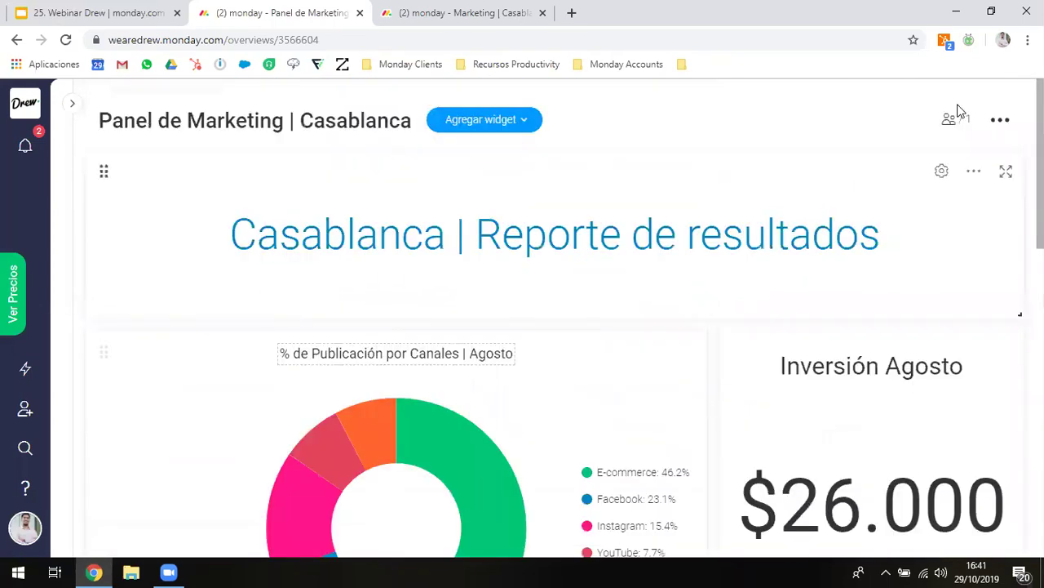
{"action": "left_click", "coordinate": [1001, 119]}
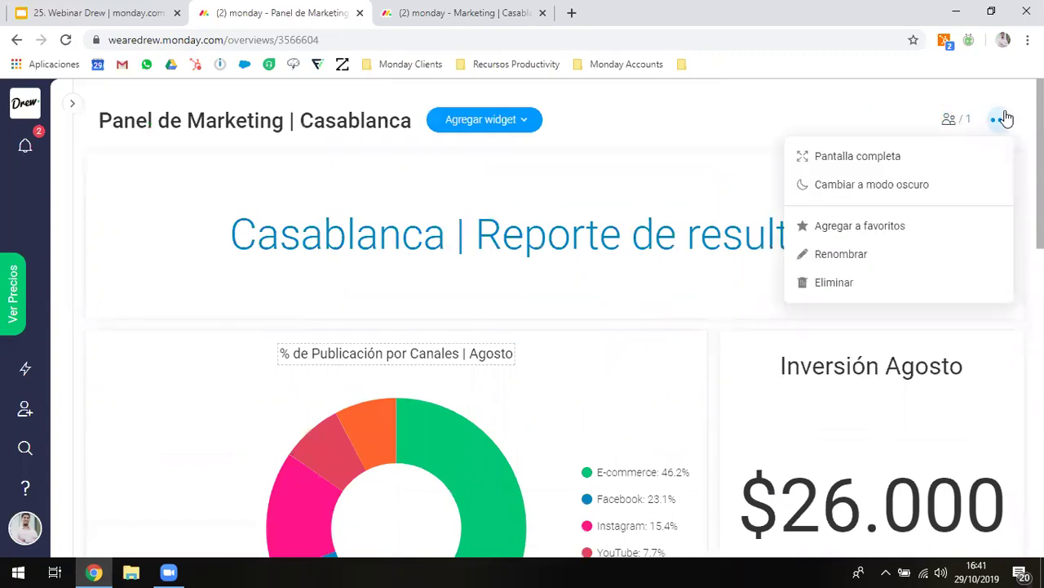
{"action": "left_click", "coordinate": [861, 186]}
- Review the donut chart, investment number and Inversión $ por canal widgets in dark mode, checking the bar values for each channel
{"action": "scroll", "coordinate": [614, 298], "scroll_direction": "down", "scroll_amount": 5}
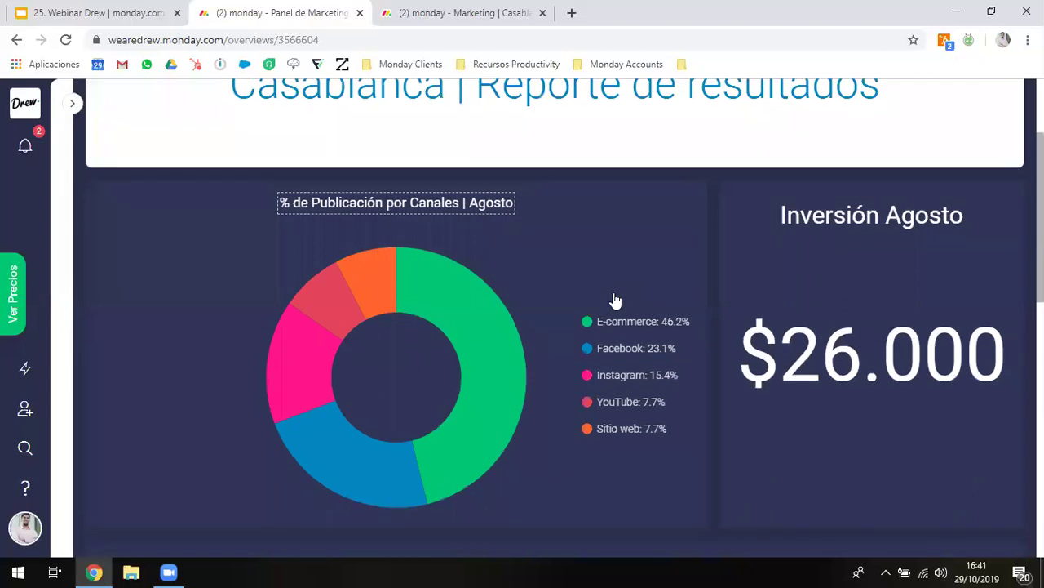
{"action": "scroll", "coordinate": [616, 301], "scroll_direction": "down", "scroll_amount": 2}
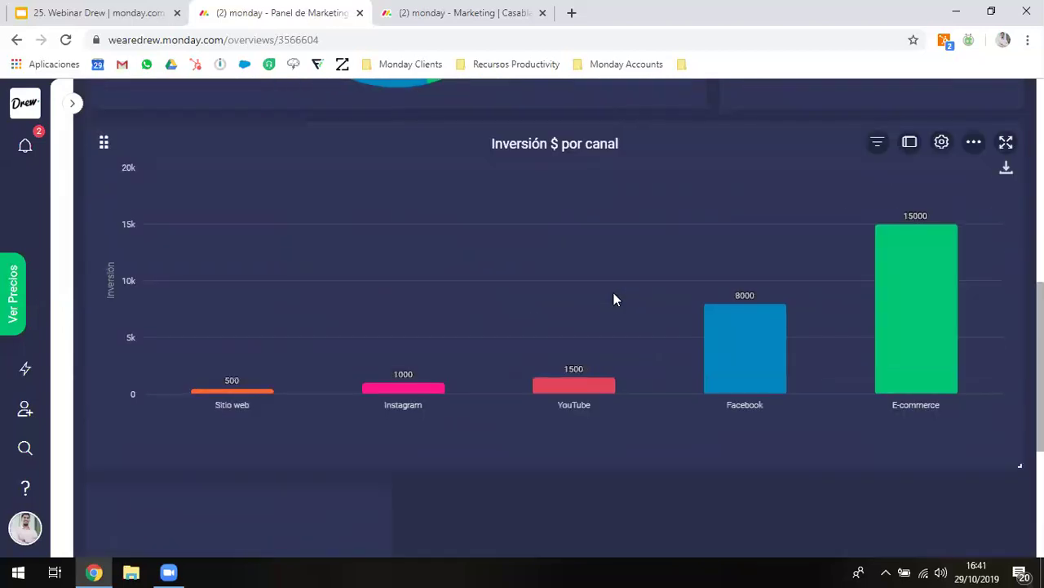
{"action": "mouse_move", "coordinate": [230, 395]}
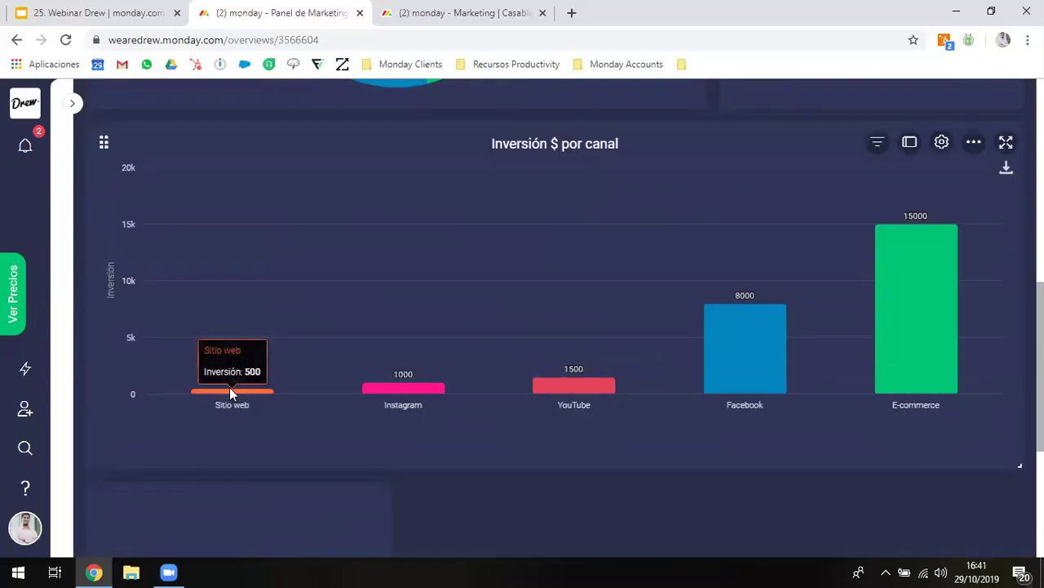
{"action": "mouse_move", "coordinate": [369, 395]}
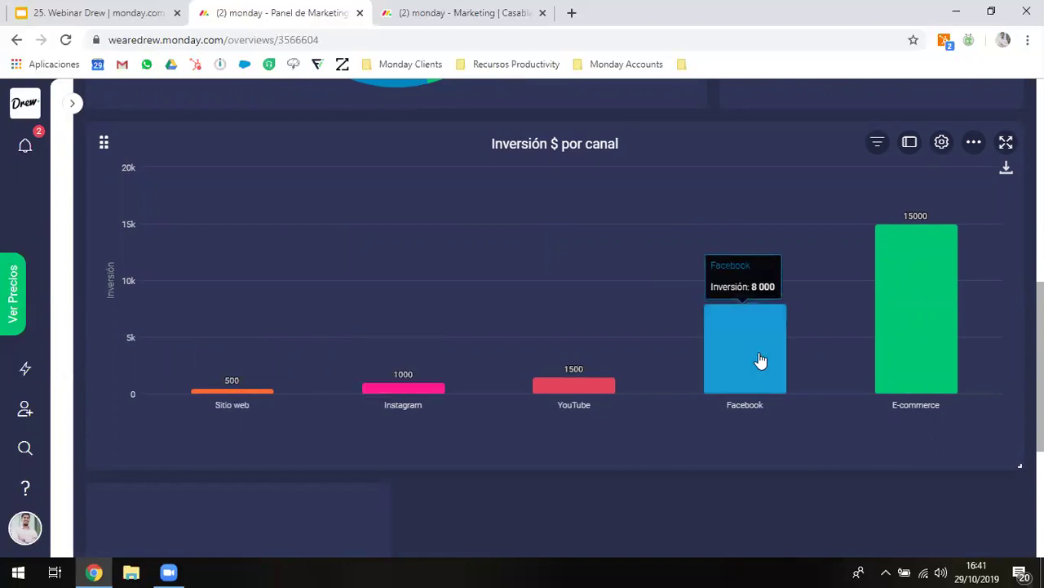
{"action": "mouse_move", "coordinate": [917, 330]}
{"action": "scroll", "coordinate": [726, 335], "scroll_direction": "up", "scroll_amount": 4}
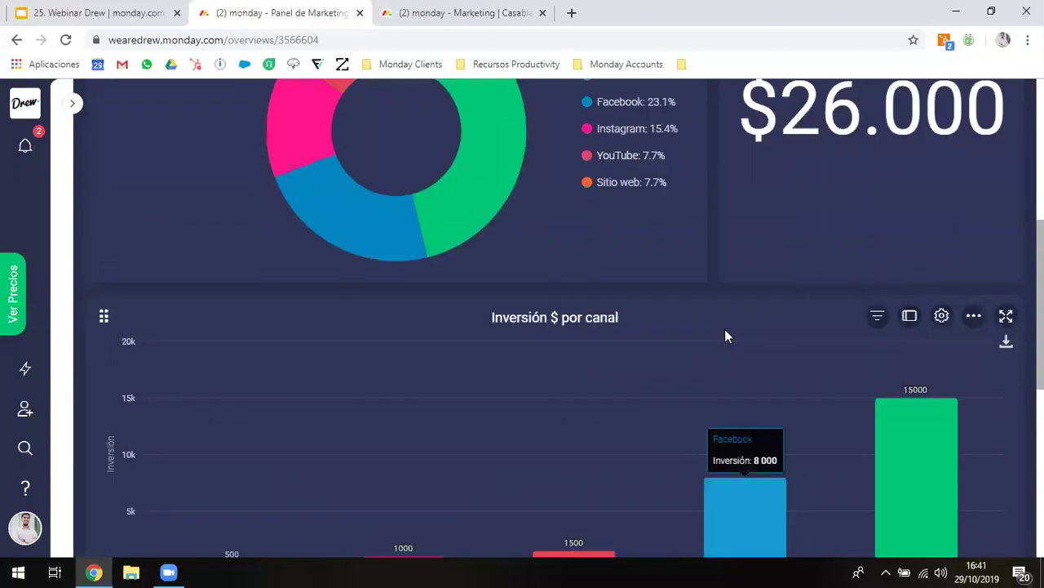
{"action": "scroll", "coordinate": [729, 305], "scroll_direction": "down", "scroll_amount": 5}
{"action": "scroll", "coordinate": [728, 305], "scroll_direction": "up", "scroll_amount": 4}
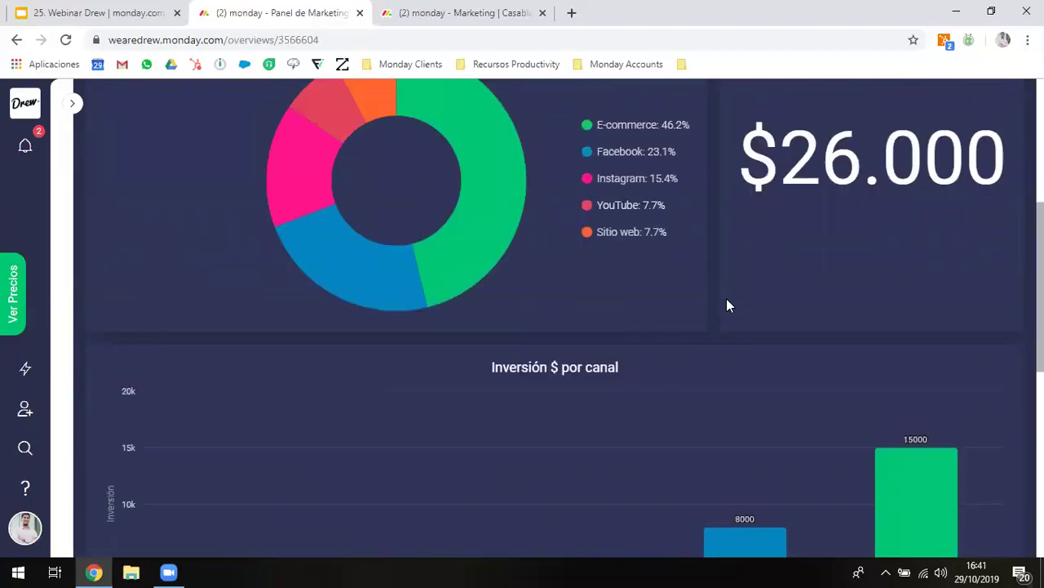
- Add a Diagrama widget in the empty slot below the investment chart, using only the Marketing | Casablanca board as its source
{"action": "scroll", "coordinate": [728, 304], "scroll_direction": "down", "scroll_amount": 2}
{"action": "scroll", "coordinate": [466, 331], "scroll_direction": "down", "scroll_amount": 4}
{"action": "left_click", "coordinate": [368, 323]}
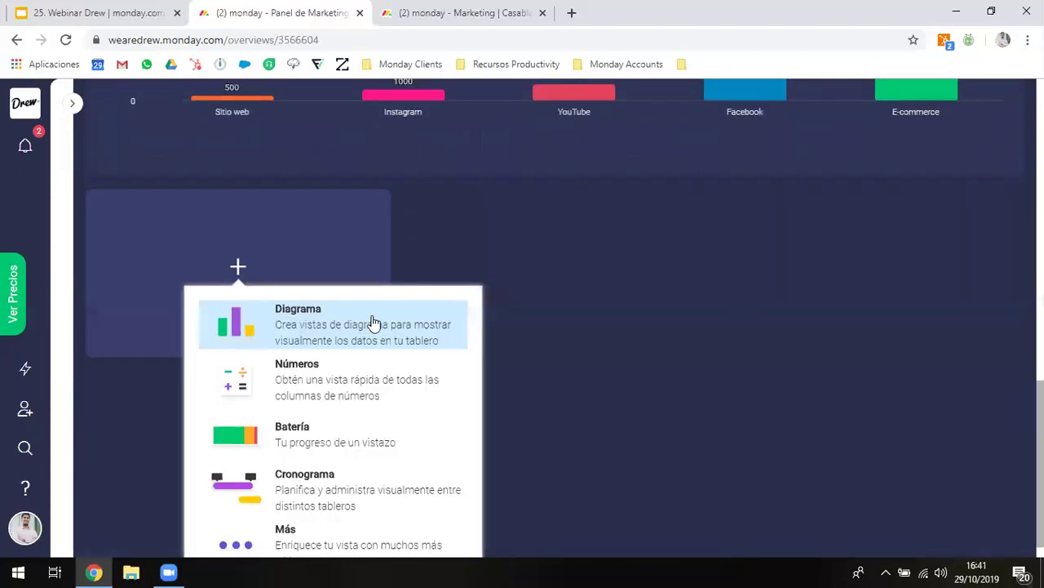
{"action": "left_click", "coordinate": [390, 318]}
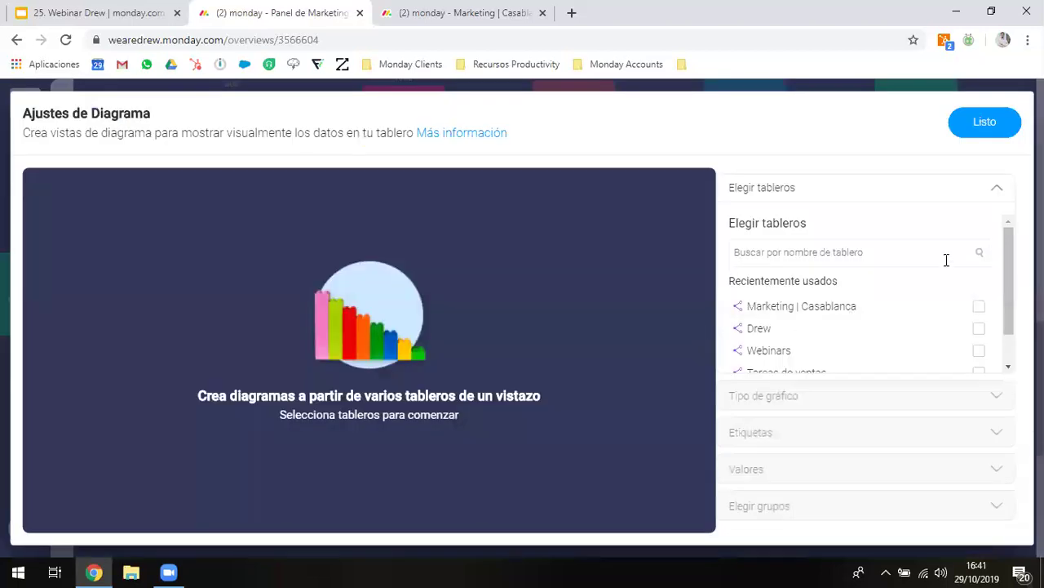
{"action": "left_click", "coordinate": [841, 325]}
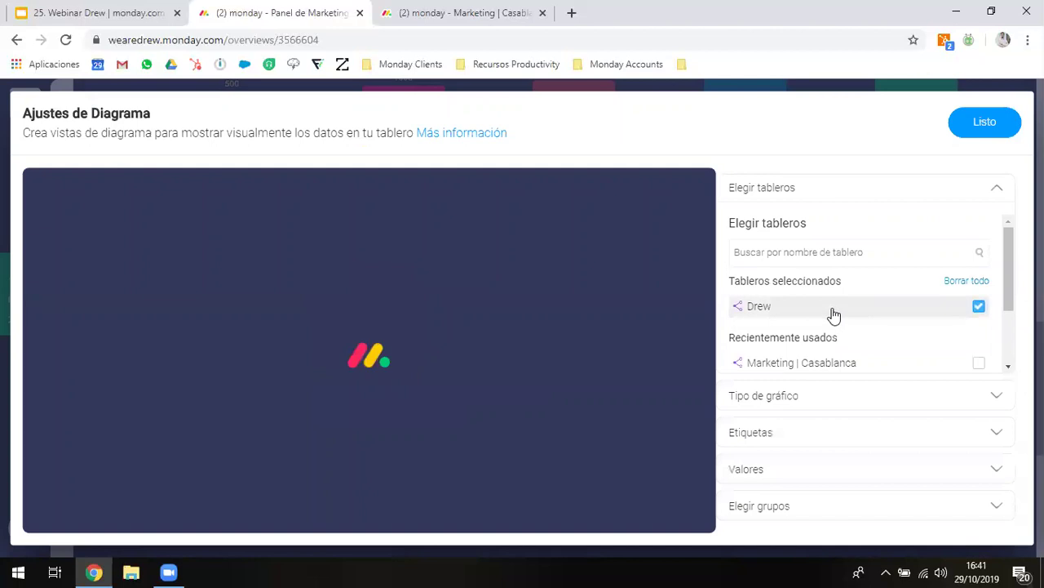
{"action": "left_click", "coordinate": [832, 310]}
{"action": "left_click", "coordinate": [834, 310]}
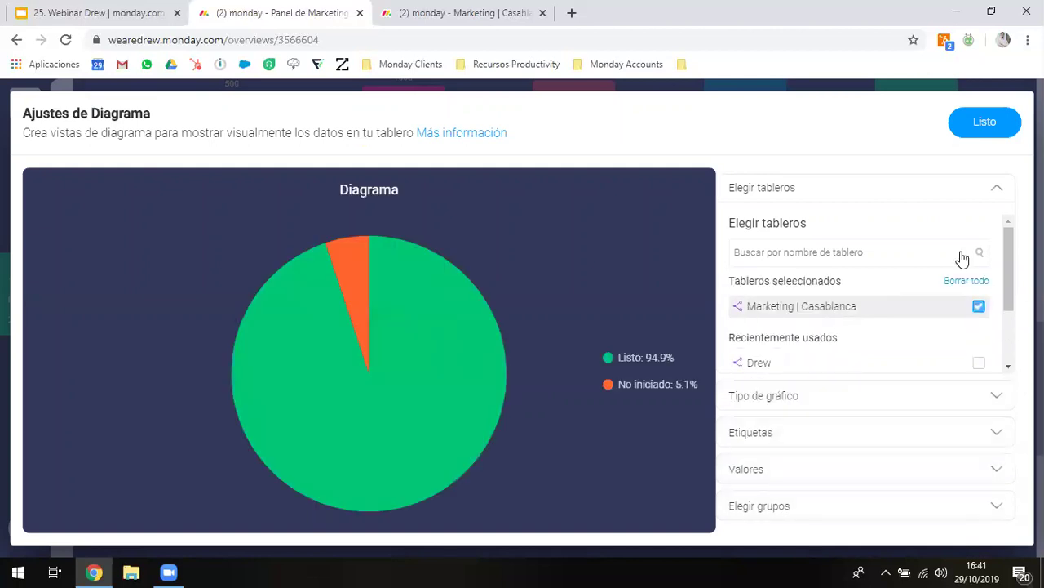
{"action": "left_click", "coordinate": [995, 194]}
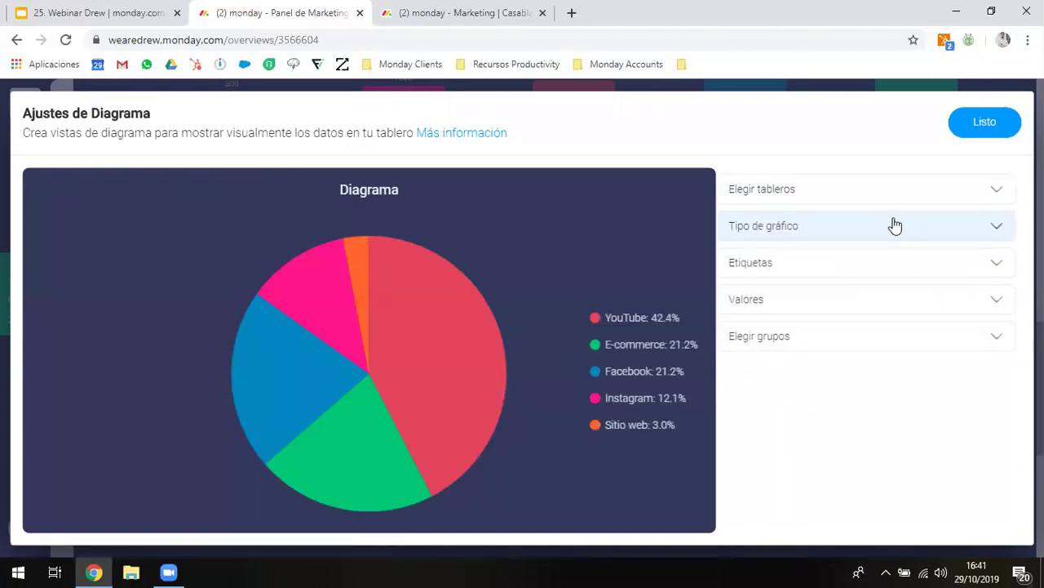
- Set the new chart's type to Barra
{"action": "left_click", "coordinate": [895, 226]}
{"action": "left_click", "coordinate": [831, 272]}
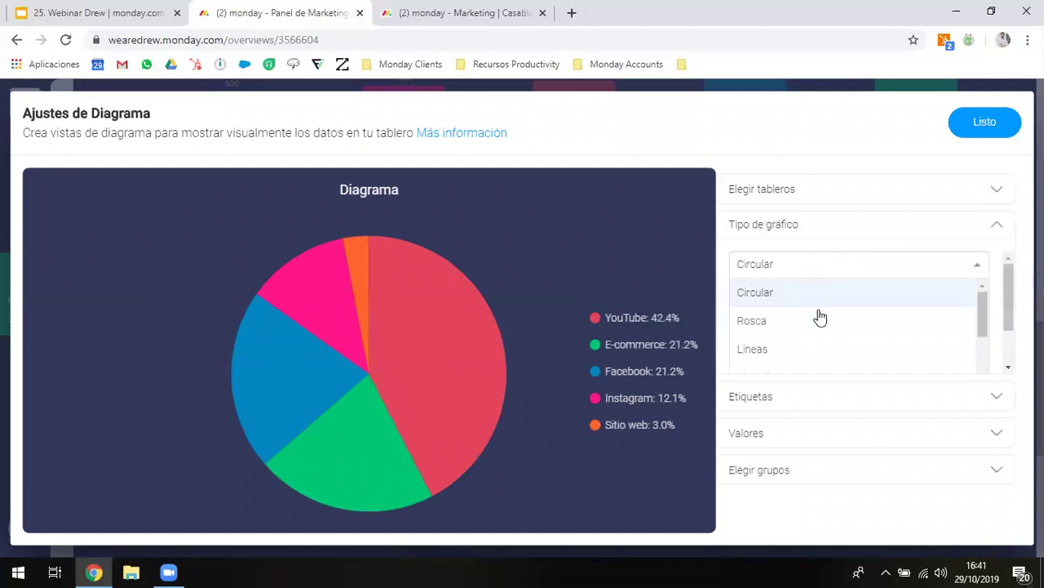
{"action": "scroll", "coordinate": [810, 330], "scroll_direction": "down", "scroll_amount": 1}
{"action": "scroll", "coordinate": [794, 340], "scroll_direction": "down", "scroll_amount": 4}
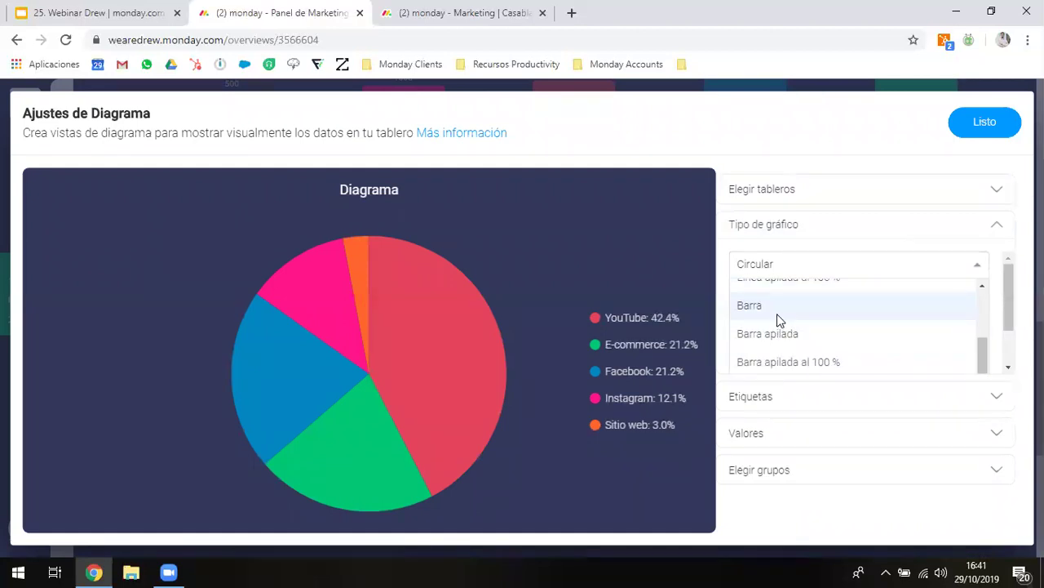
{"action": "left_click", "coordinate": [777, 314]}
{"action": "left_click", "coordinate": [996, 229]}
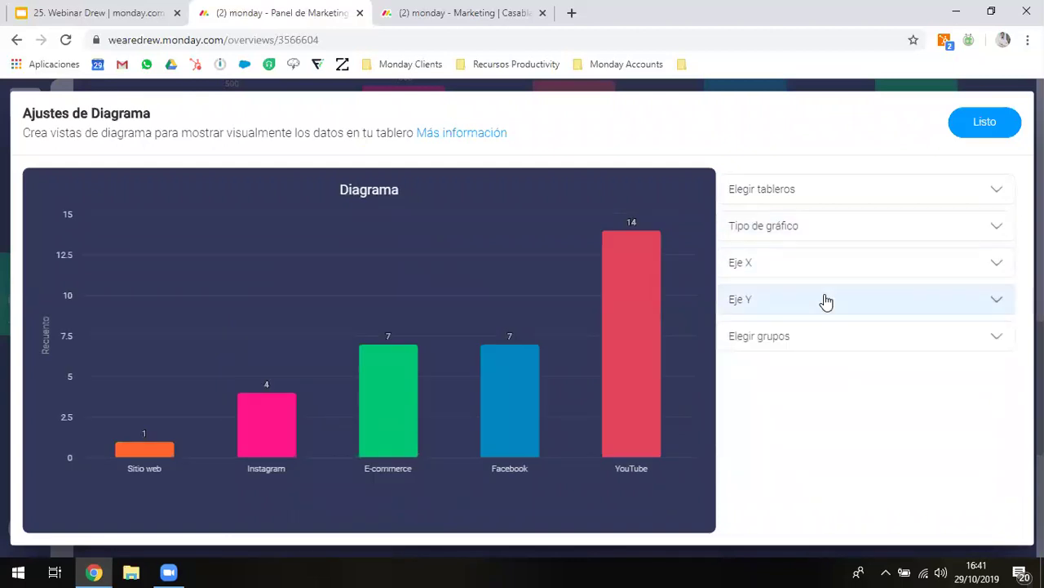
- Plot Conversiones and Inversión on the new chart's Y axis, leaving out the item count
{"action": "left_click", "coordinate": [826, 302]}
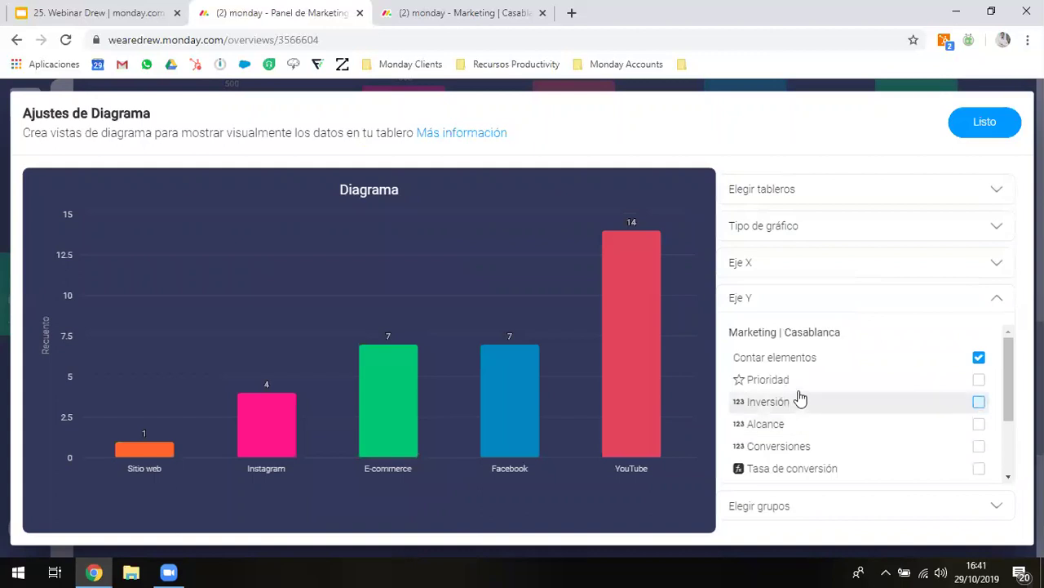
{"action": "left_click", "coordinate": [784, 447]}
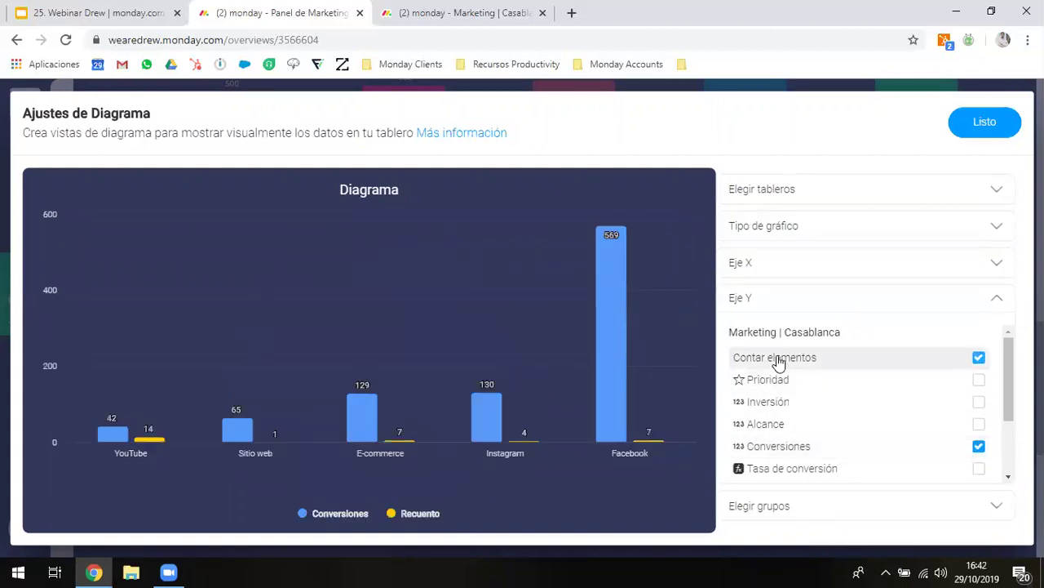
{"action": "left_click", "coordinate": [778, 360]}
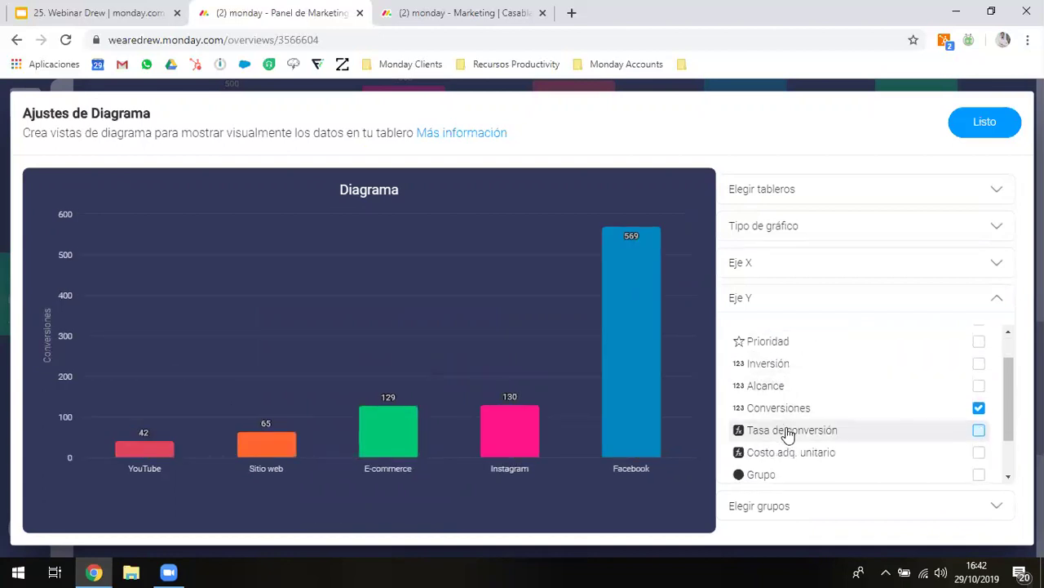
{"action": "left_click", "coordinate": [776, 372]}
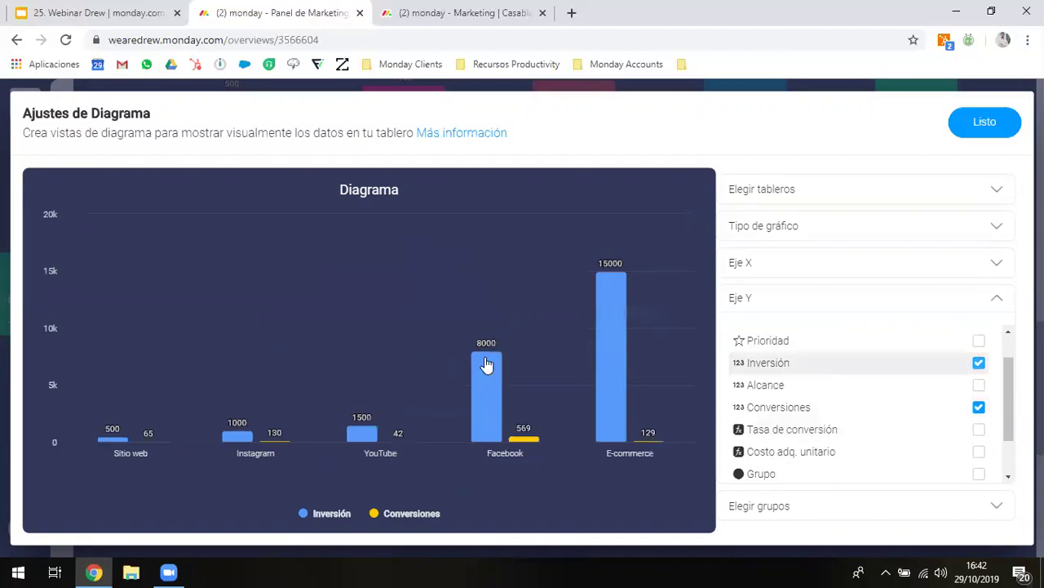
- Title the new bar chart "Conversiones vs Inversión | Canal por canal"
{"action": "left_click", "coordinate": [369, 190]}
{"action": "type", "text": "Conversiones vs Inversión"}
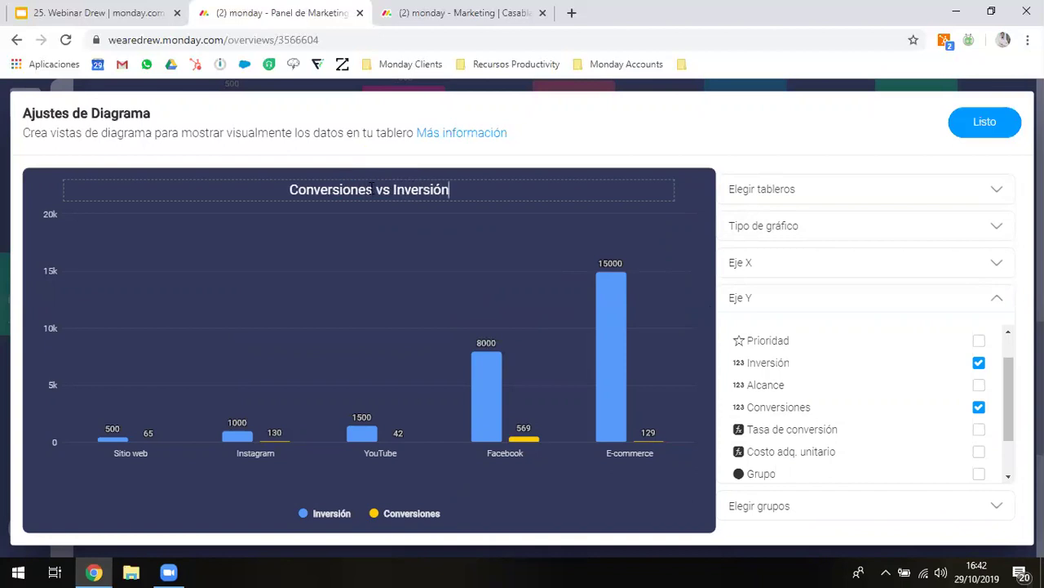
{"action": "type", "text": " | Canañp"}
{"action": "key", "text": "BackSpace"}
{"action": "key", "text": "BackSpace"}
{"action": "key", "text": "BackSpace"}
{"action": "type", "text": "l por canal"}
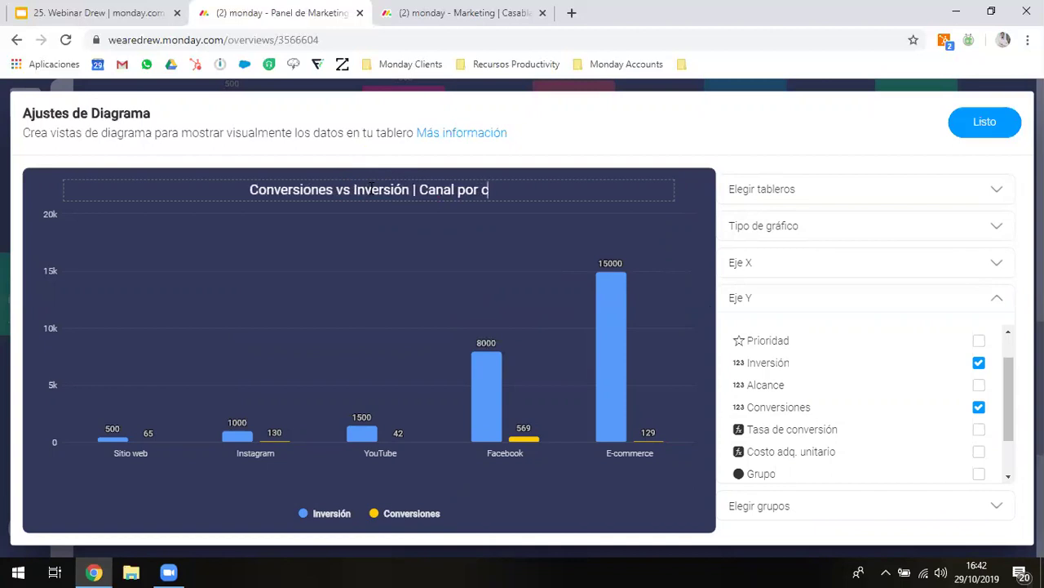
- Apply the widget settings and widen the Conversiones vs Inversión chart to the full dashboard width
{"action": "left_click", "coordinate": [975, 131]}
{"action": "scroll", "coordinate": [683, 431], "scroll_direction": "down", "scroll_amount": 2}
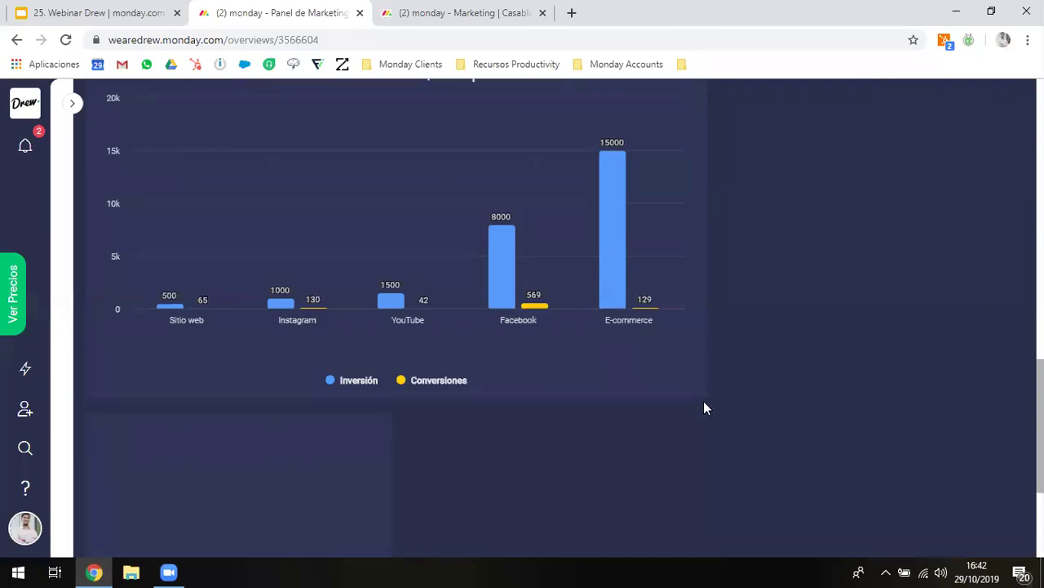
{"action": "left_click_drag", "start_coordinate": [707, 398], "coordinate": [997, 567]}
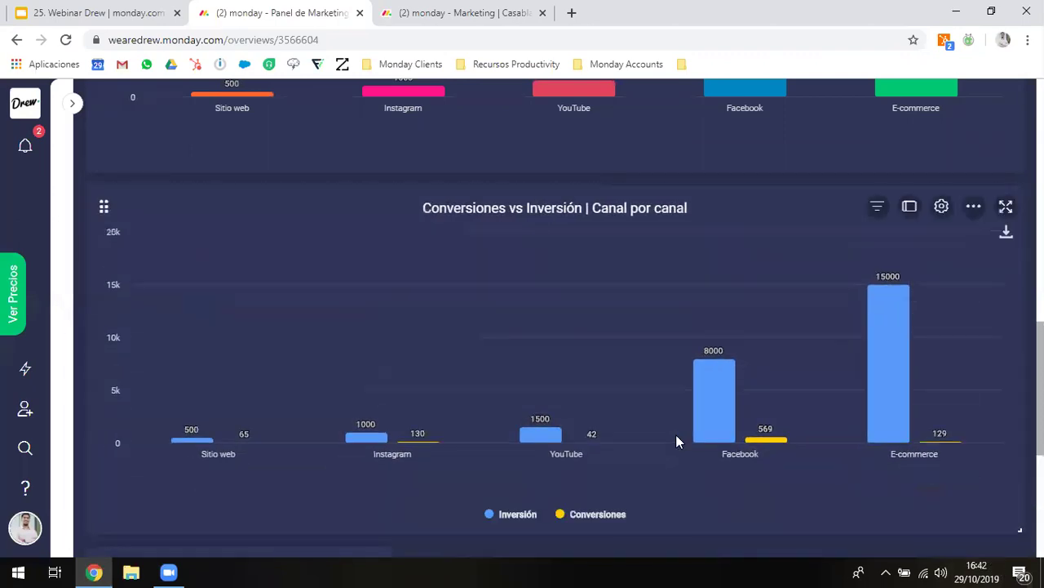
- Compare investment and conversions per channel in the Conversiones vs Inversión chart, checking them against the Inversión $ por canal chart above
{"action": "scroll", "coordinate": [675, 435], "scroll_direction": "down", "scroll_amount": 1}
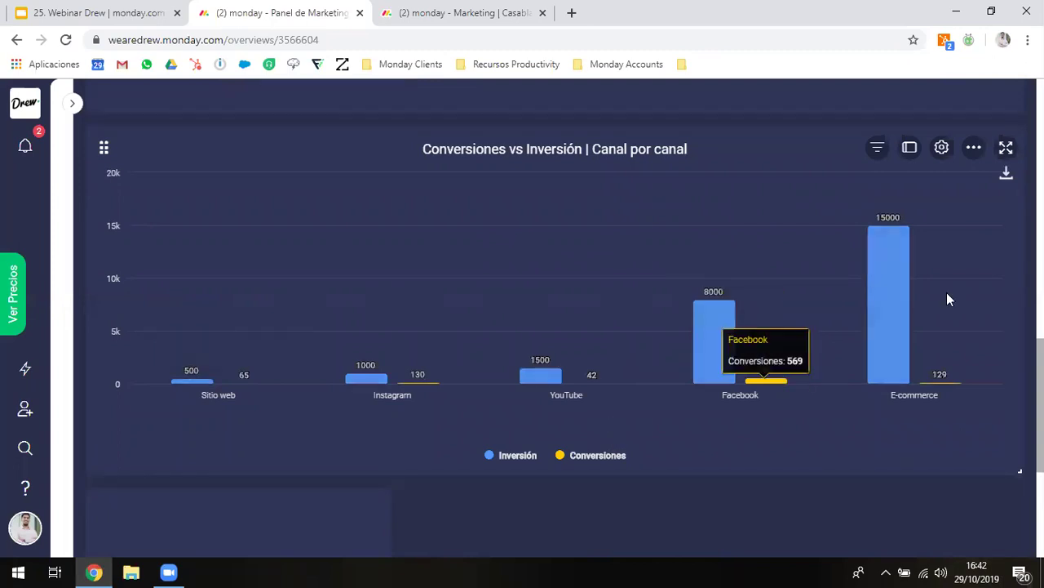
{"action": "mouse_move", "coordinate": [908, 298]}
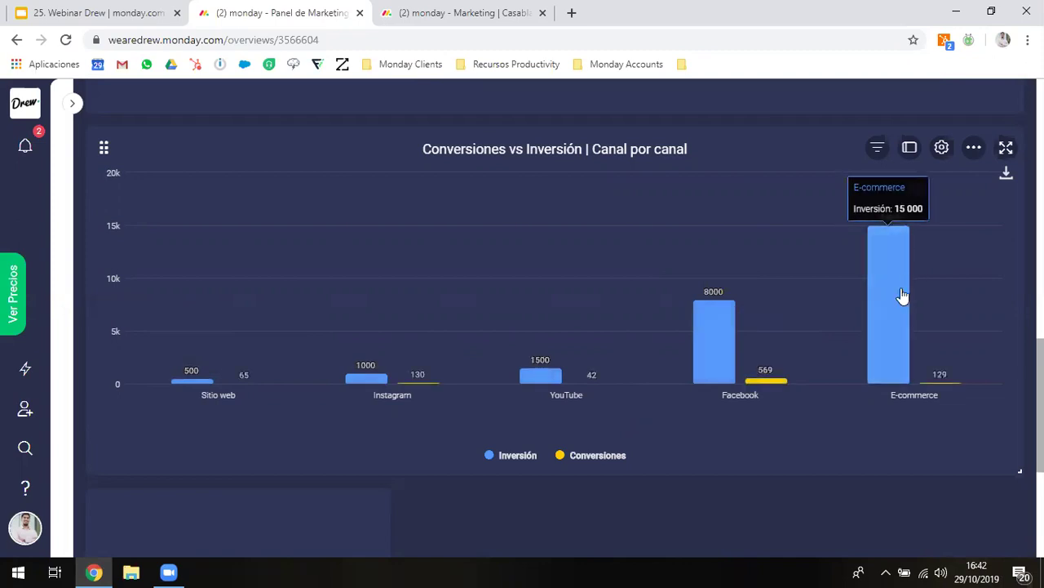
{"action": "scroll", "coordinate": [529, 447], "scroll_direction": "up", "scroll_amount": 4}
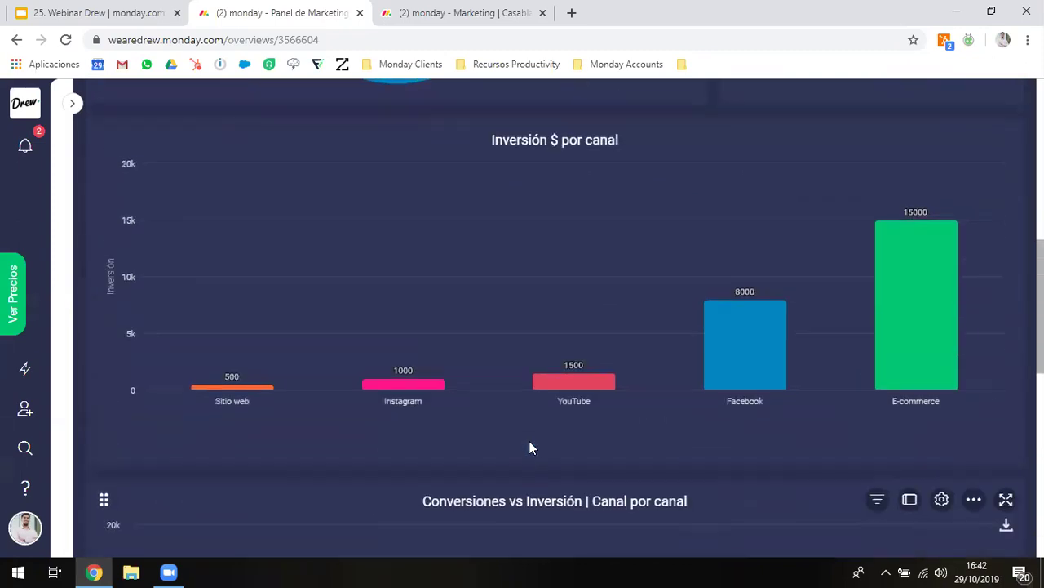
{"action": "scroll", "coordinate": [529, 447], "scroll_direction": "down", "scroll_amount": 1}
{"action": "scroll", "coordinate": [529, 447], "scroll_direction": "down", "scroll_amount": 2}
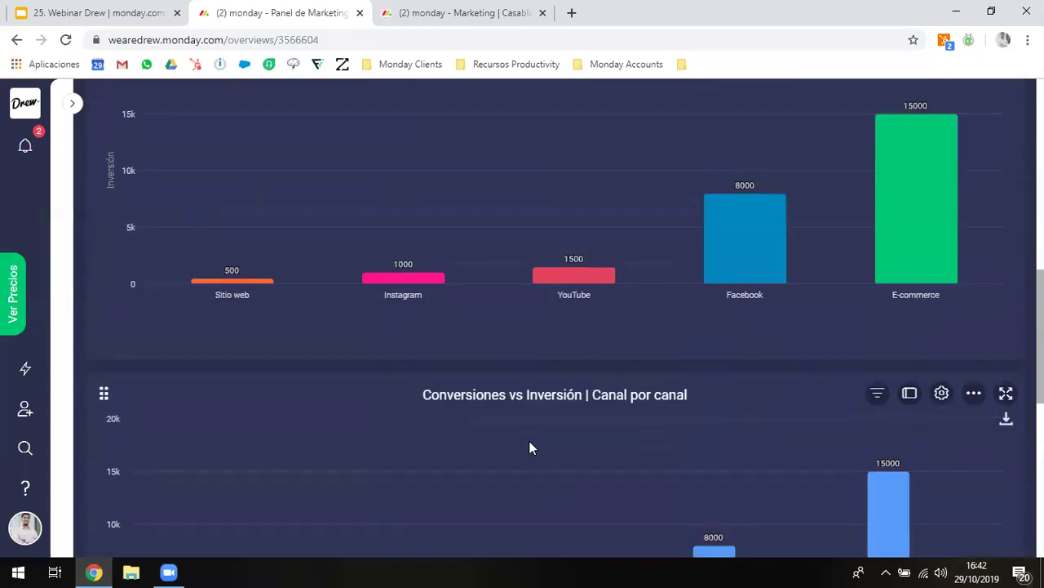
{"action": "mouse_move", "coordinate": [899, 337]}
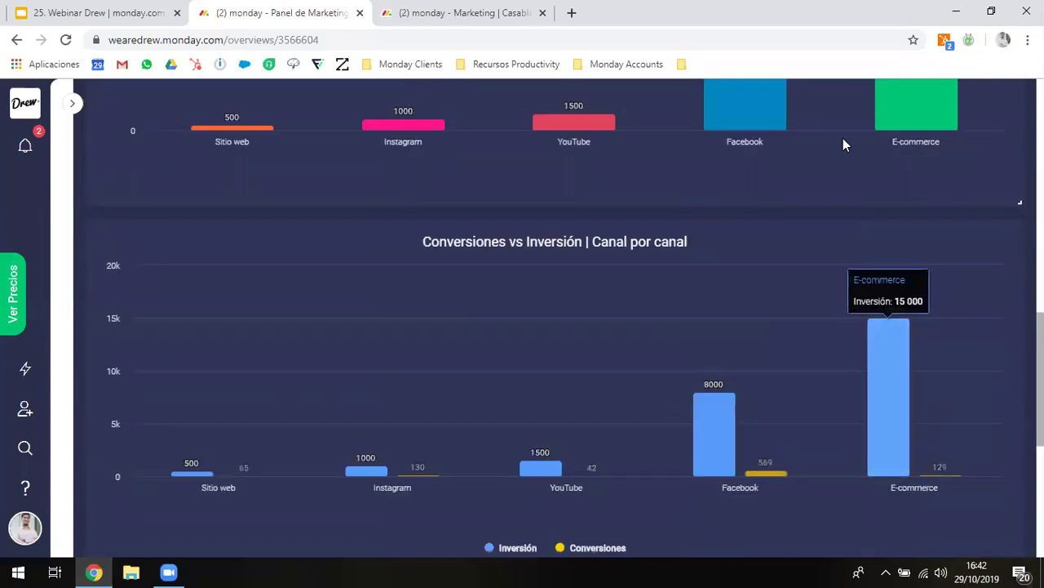
{"action": "scroll", "coordinate": [844, 144], "scroll_direction": "up", "scroll_amount": 2}
{"action": "scroll", "coordinate": [663, 333], "scroll_direction": "down", "scroll_amount": 3}
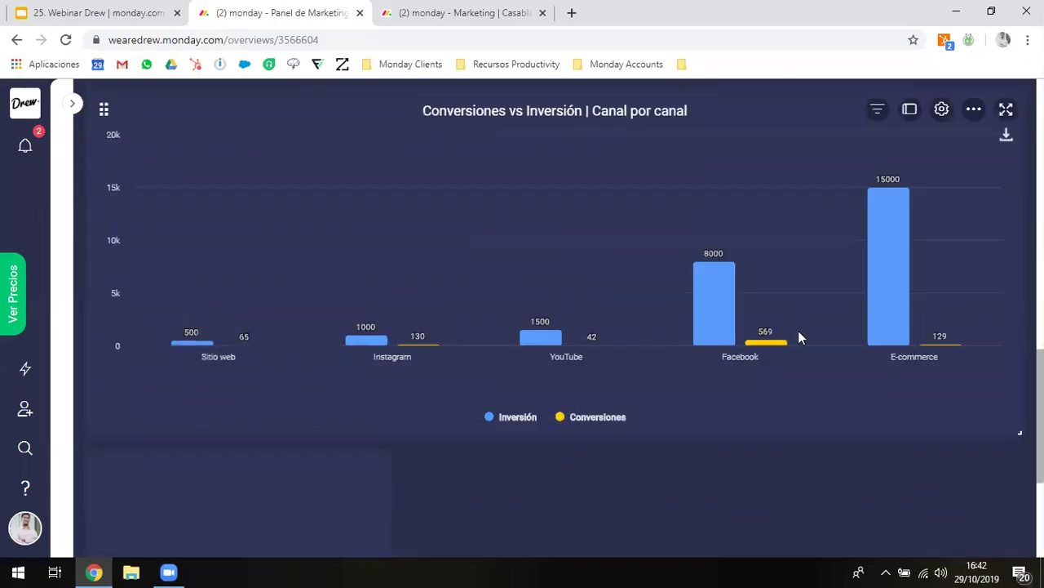
{"action": "mouse_move", "coordinate": [938, 355]}
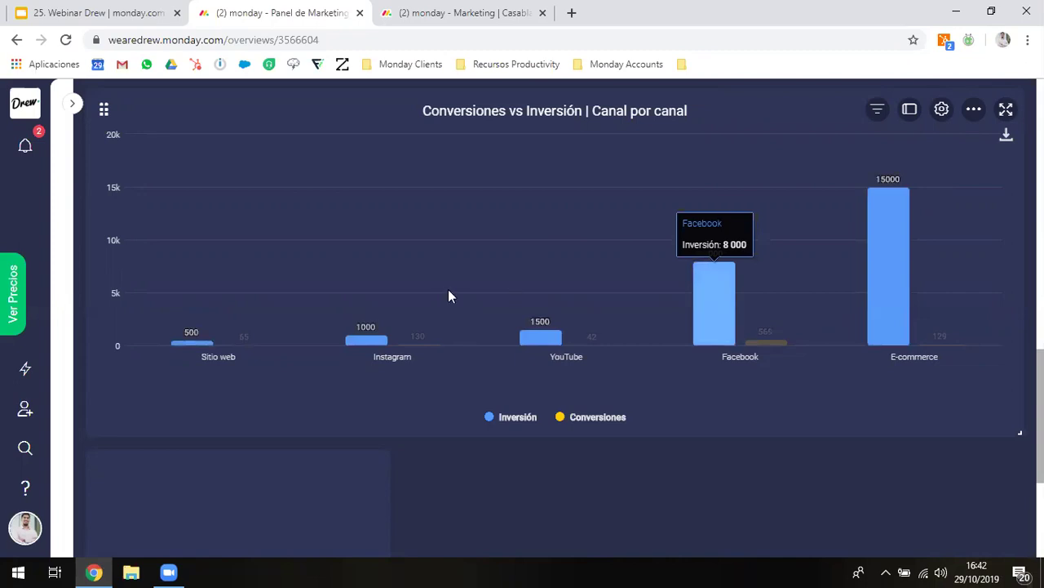
{"action": "scroll", "coordinate": [440, 295], "scroll_direction": "up", "scroll_amount": 1}
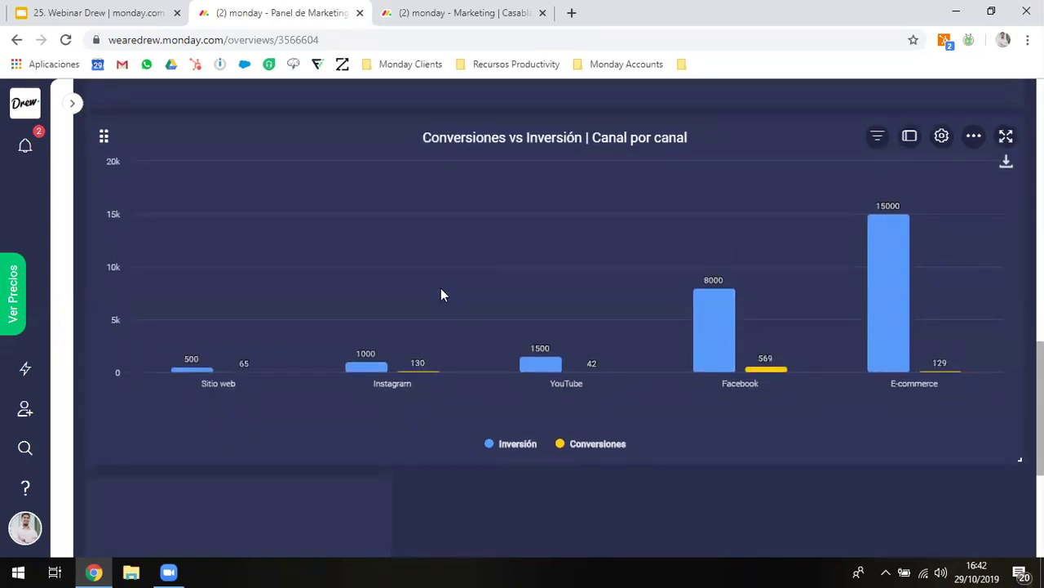
{"action": "scroll", "coordinate": [441, 295], "scroll_direction": "up", "scroll_amount": 1}
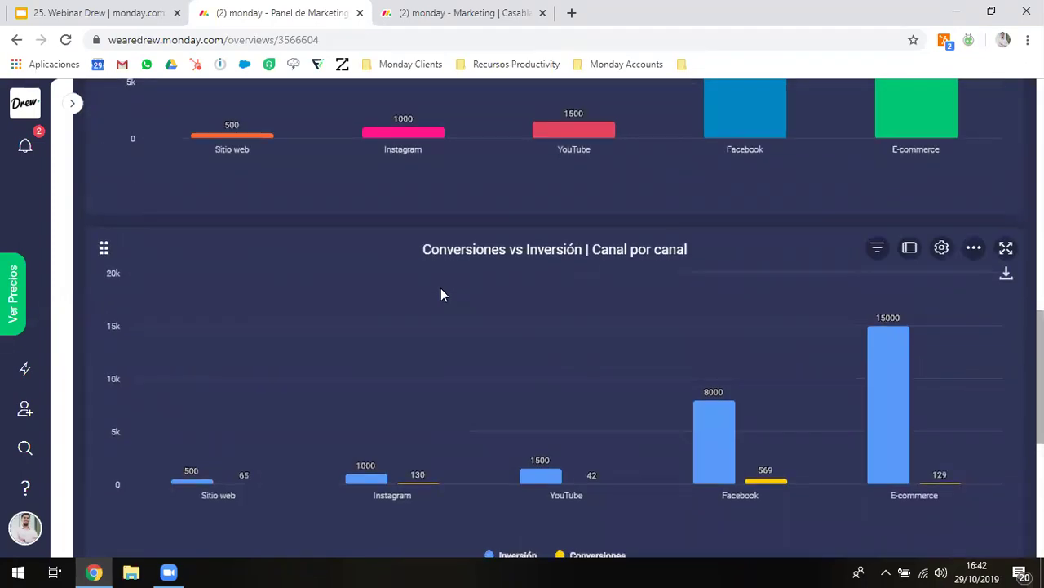
- Add a Números widget below the Conversiones vs Inversión chart, using the Marketing | Casablanca board as its source
{"action": "scroll", "coordinate": [441, 294], "scroll_direction": "down", "scroll_amount": 5}
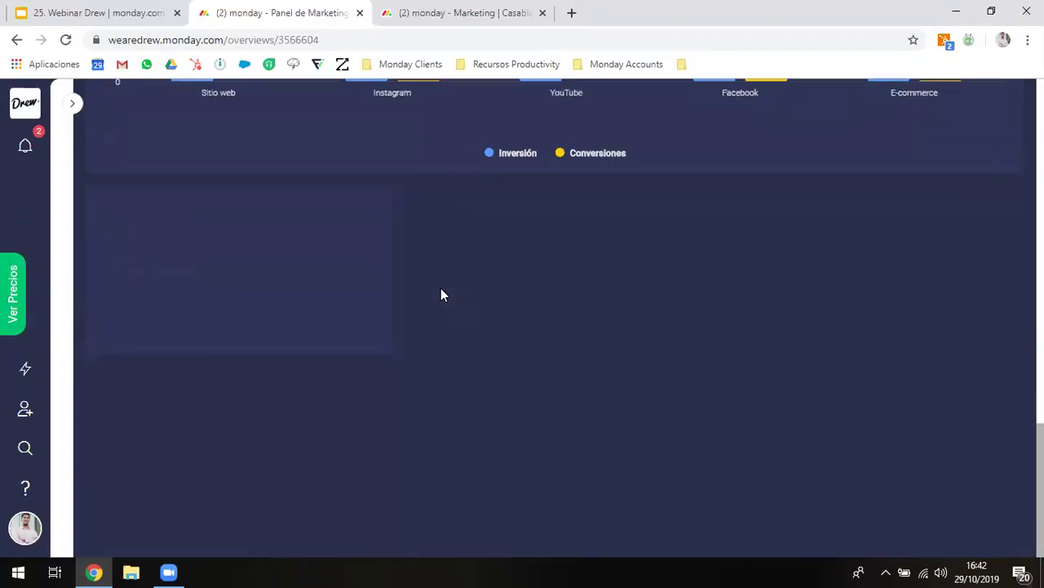
{"action": "left_click", "coordinate": [235, 216]}
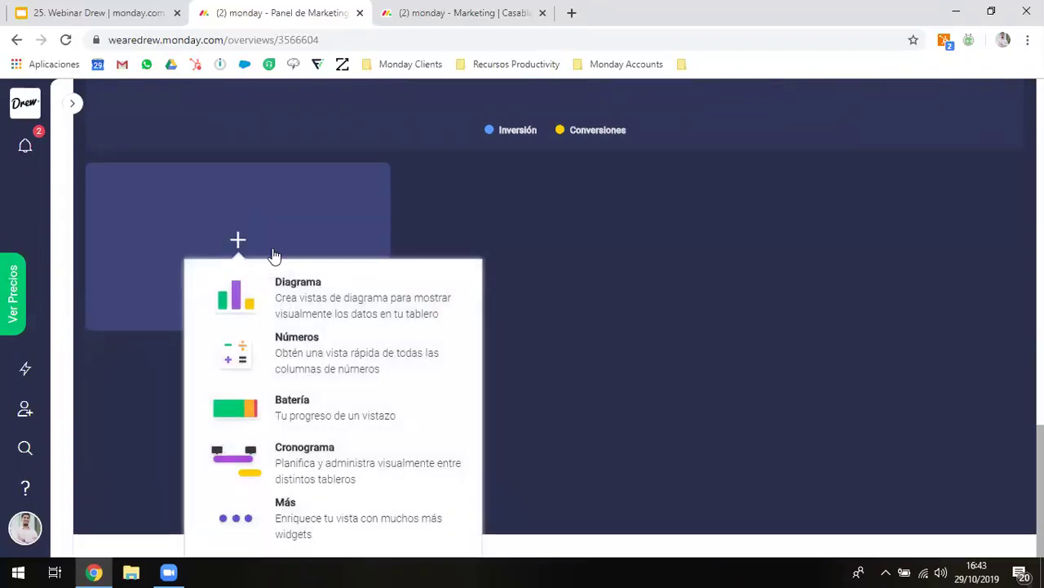
{"action": "left_click", "coordinate": [321, 355]}
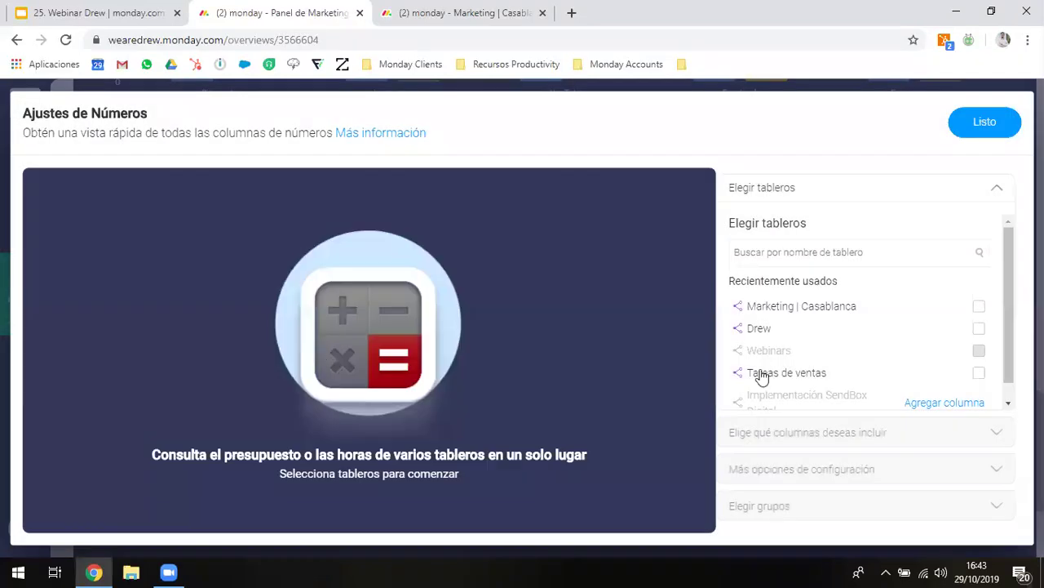
{"action": "left_click", "coordinate": [827, 306]}
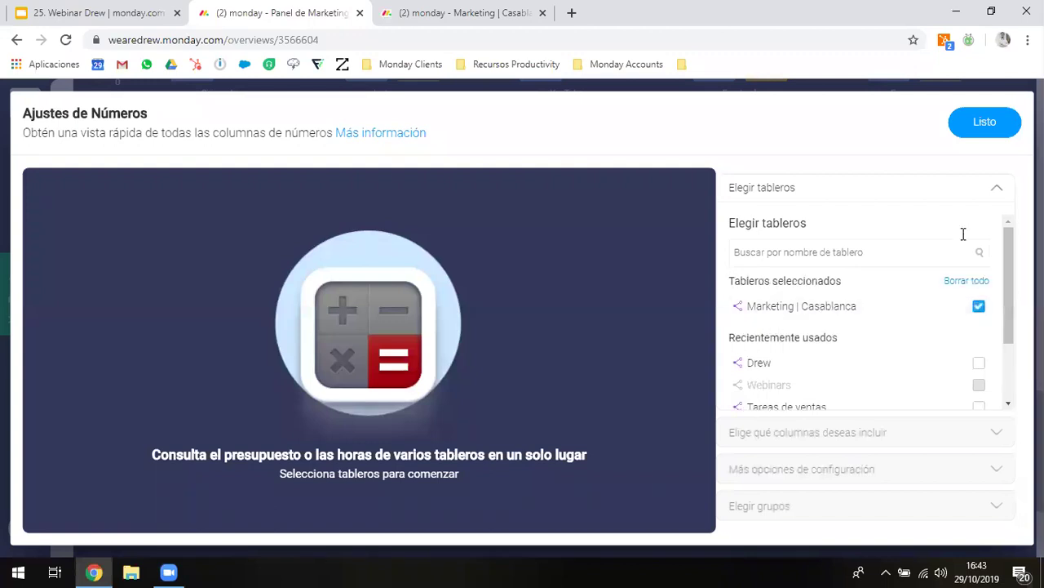
{"action": "left_click", "coordinate": [992, 192]}
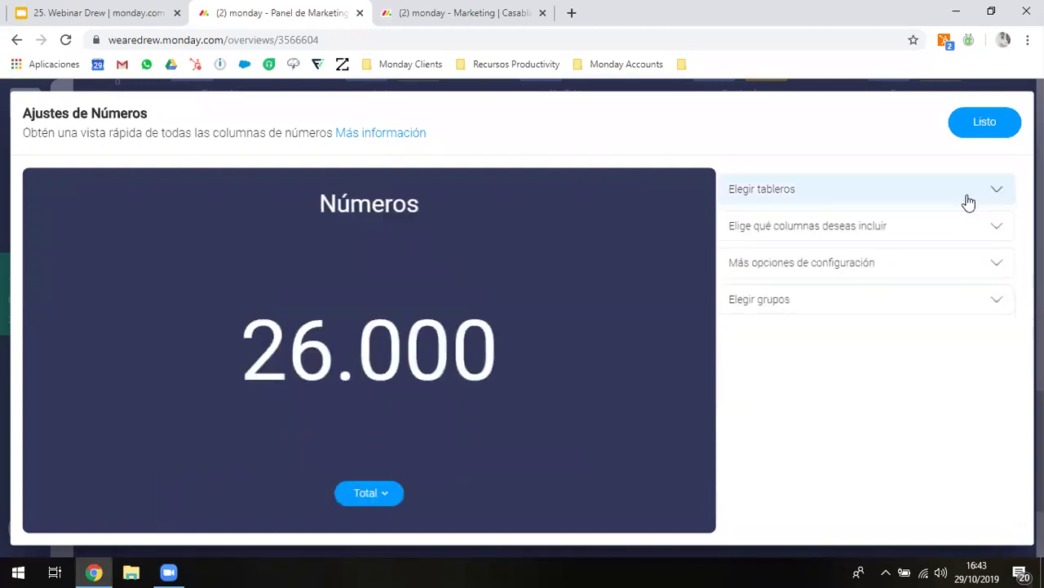
- Base the number on Costo adq. unitario instead of Inversión, calculated as Promedio with the $ unit
{"action": "left_click", "coordinate": [887, 235]}
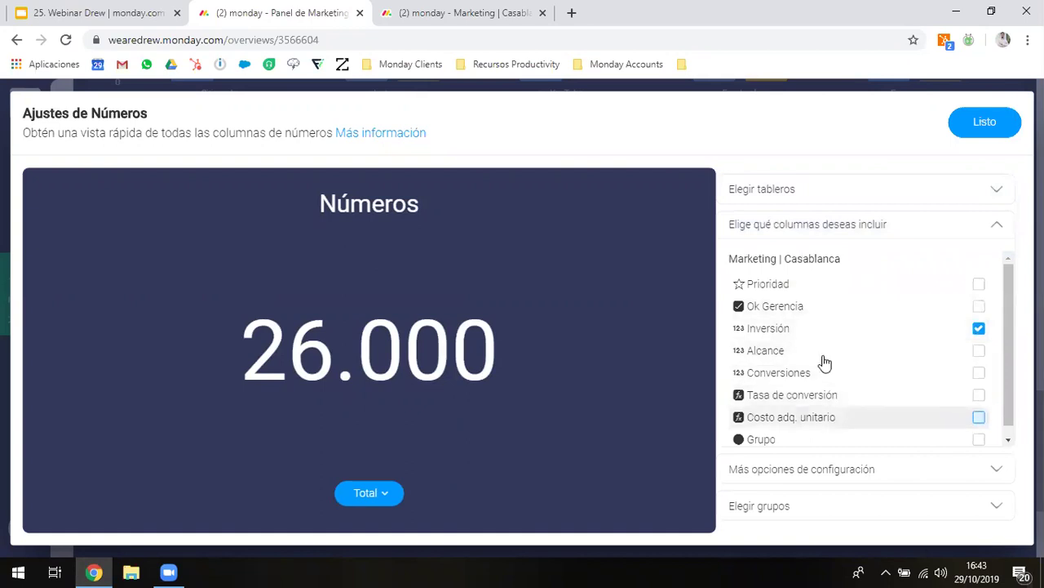
{"action": "left_click", "coordinate": [813, 331]}
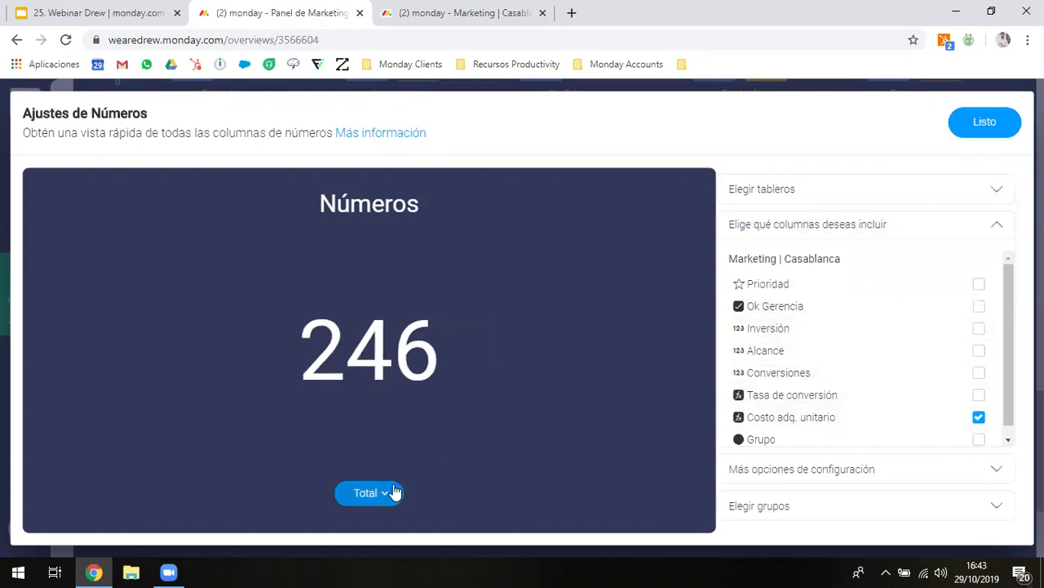
{"action": "left_click", "coordinate": [390, 493]}
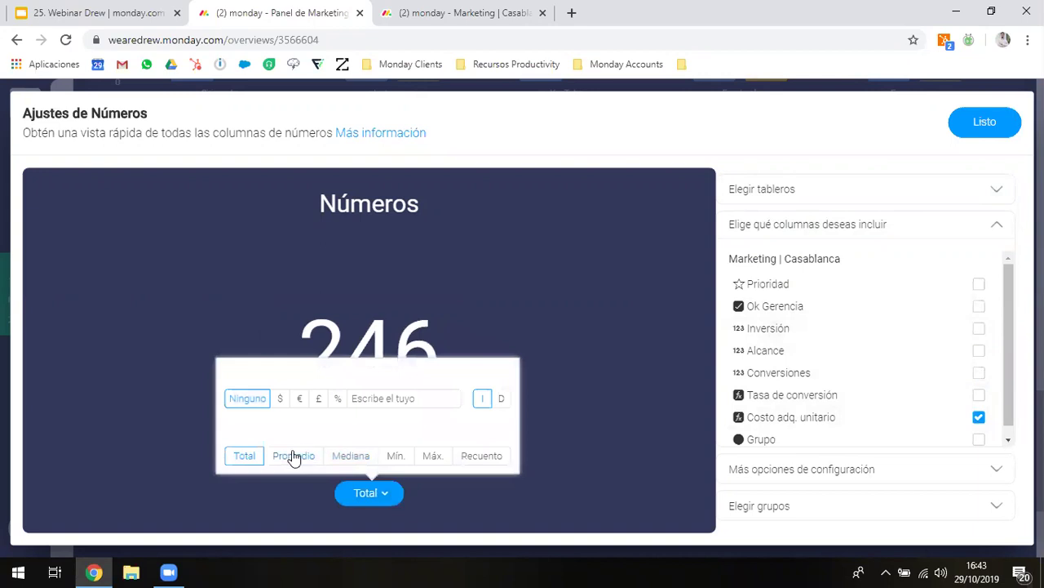
{"action": "left_click", "coordinate": [294, 457]}
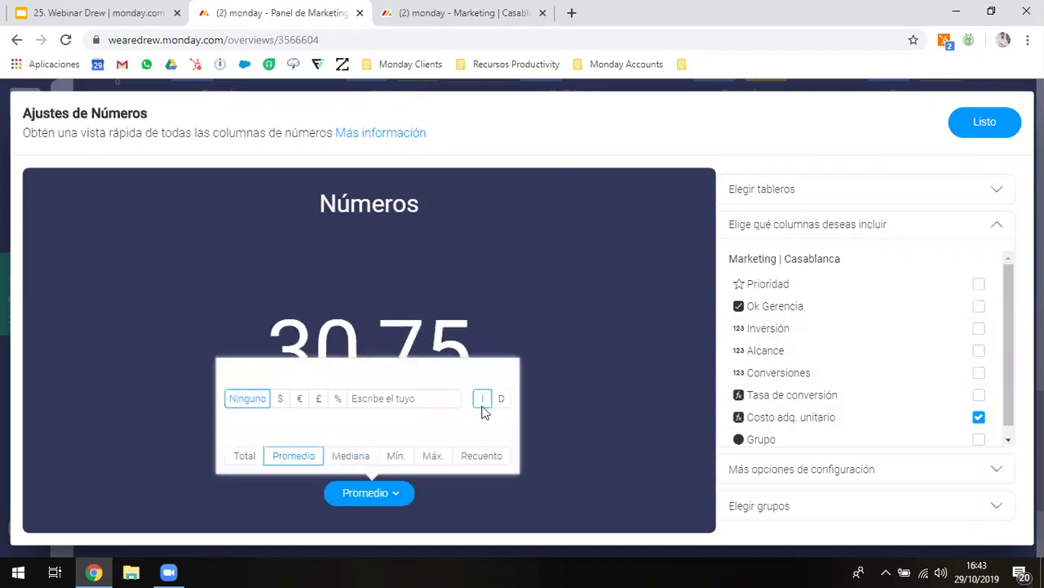
{"action": "left_click", "coordinate": [280, 399]}
- Title the number widget "Costo de adquisición un. promedio" and make it taller on the dashboard
{"action": "left_click", "coordinate": [367, 213]}
{"action": "type", "text": "Closto"}
{"action": "key", "text": "BackSpace"}
{"action": "key", "text": "BackSpace"}
{"action": "key", "text": "BackSpace"}
{"action": "key", "text": "BackSpace"}
{"action": "key", "text": "BackSpace"}
{"action": "type", "text": "osto"}
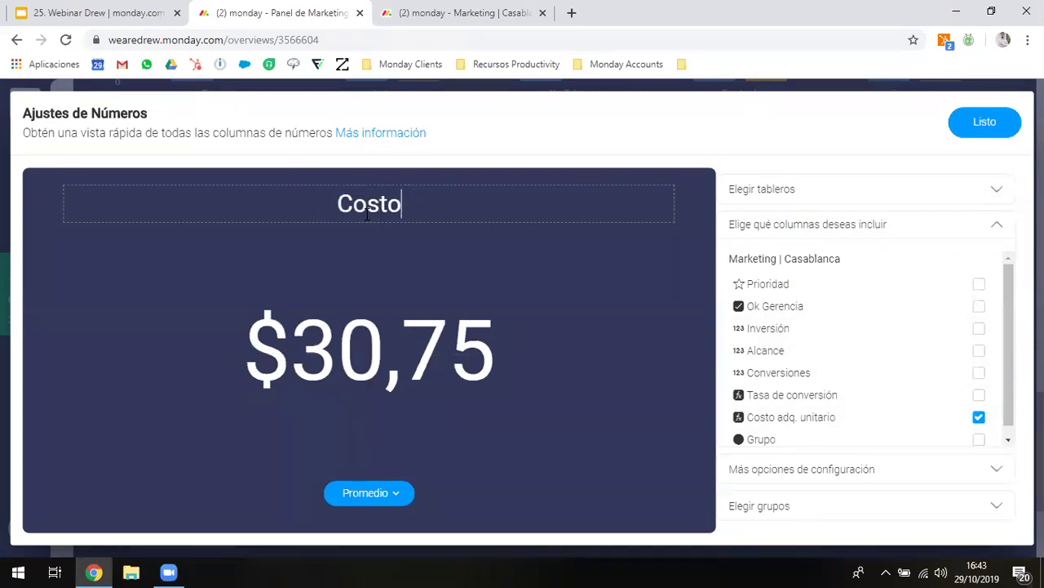
{"action": "type", "text": " de adquisic"}
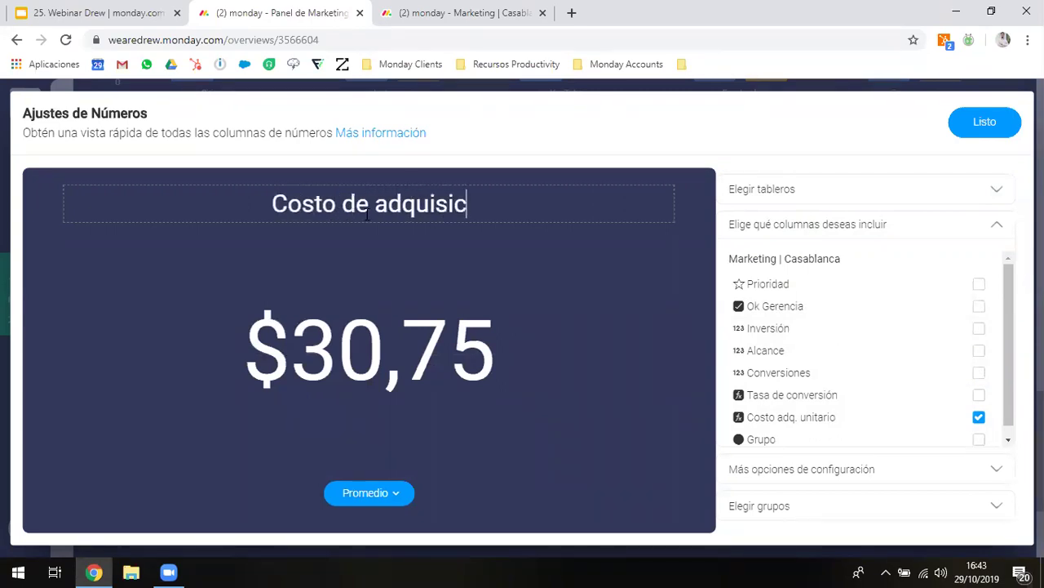
{"action": "type", "text": "ión "}
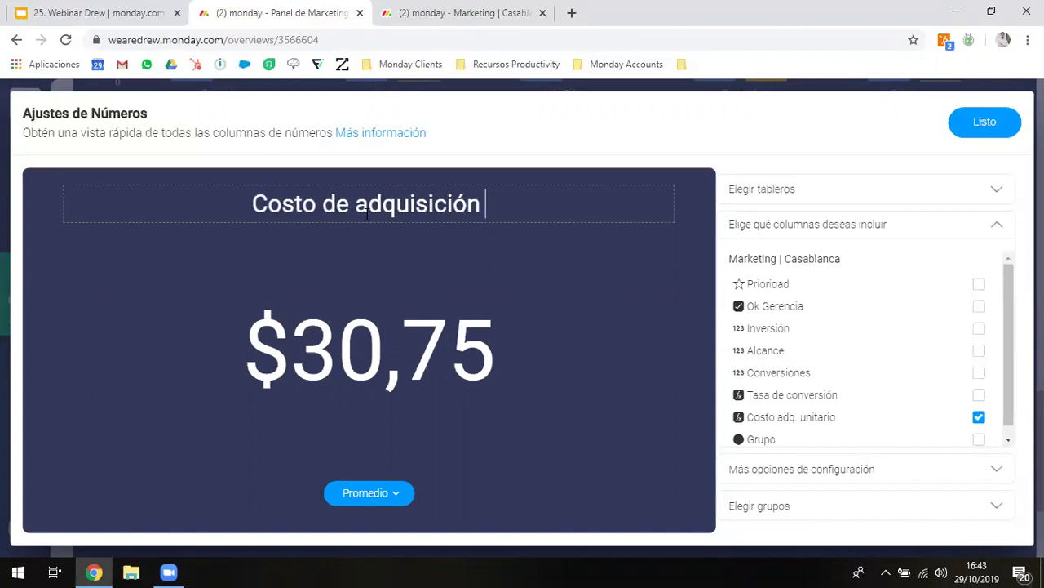
{"action": "type", "text": "un. promedio"}
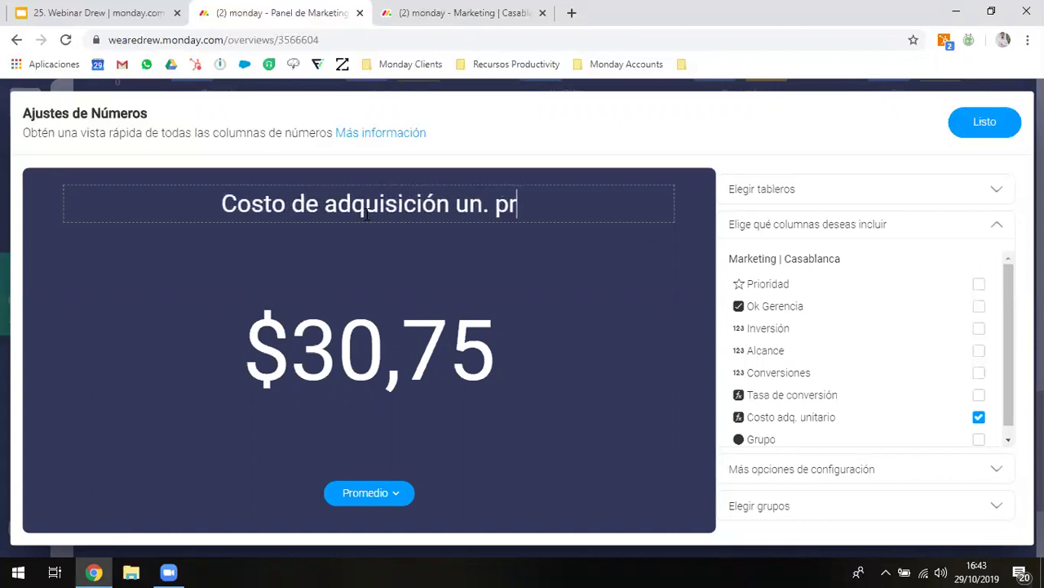
{"action": "left_click", "coordinate": [956, 130]}
{"action": "left_click_drag", "start_coordinate": [392, 362], "coordinate": [411, 501]}
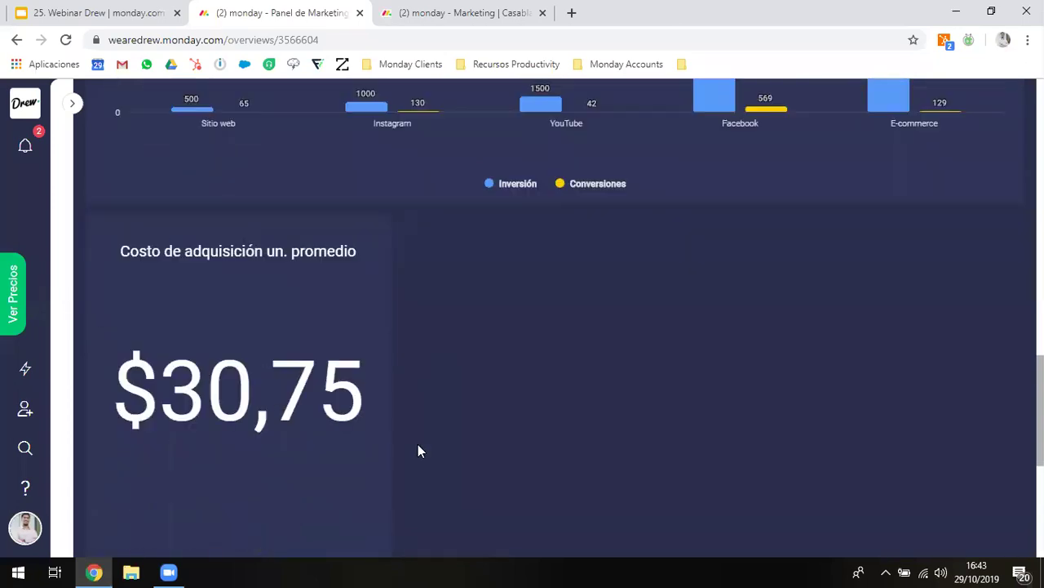
{"action": "scroll", "coordinate": [417, 450], "scroll_direction": "down", "scroll_amount": 3}
{"action": "left_click", "coordinate": [287, 451]}
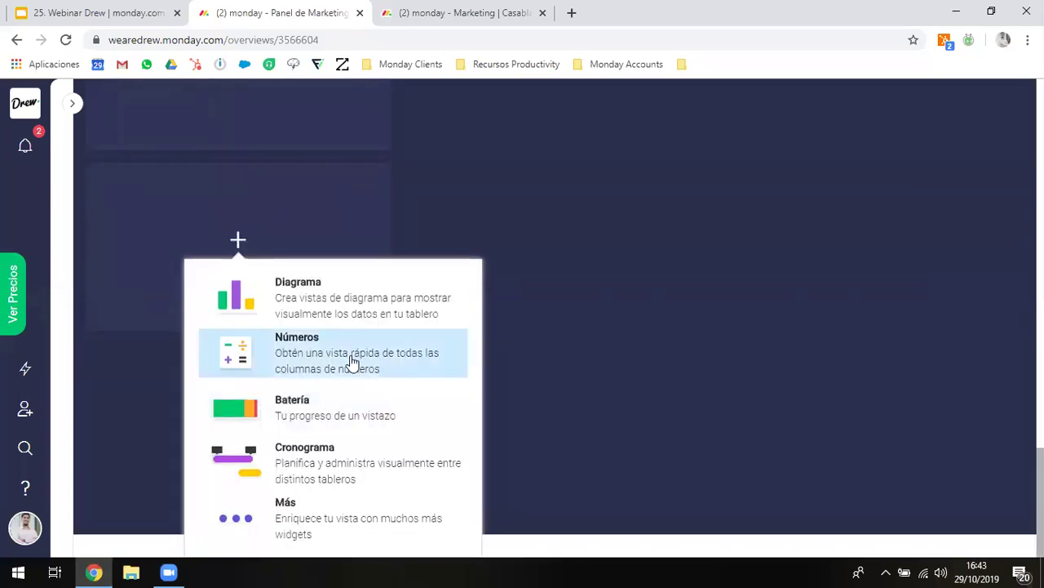
{"action": "left_click", "coordinate": [351, 360]}
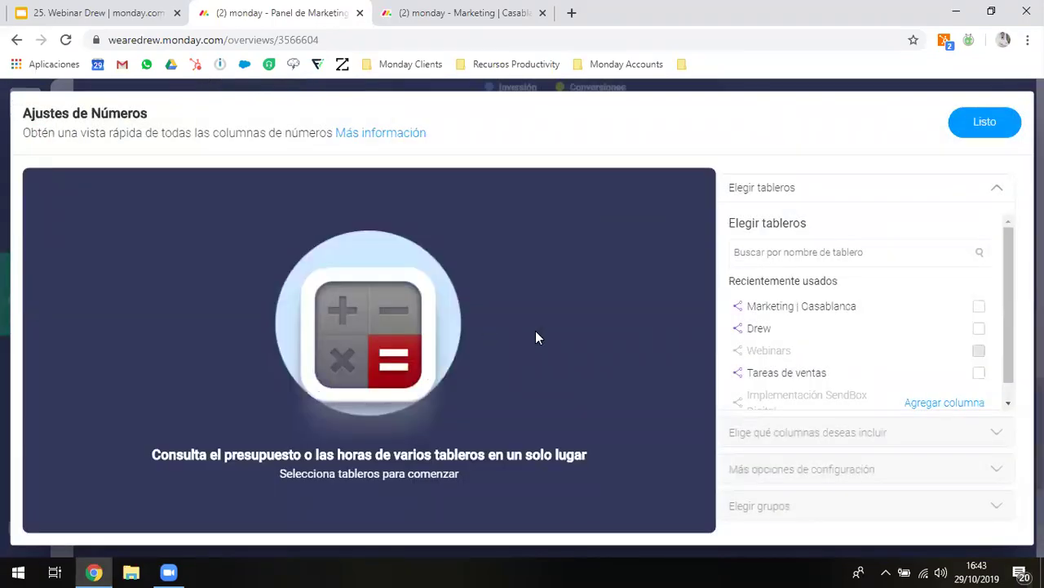
{"action": "left_click", "coordinate": [952, 132]}
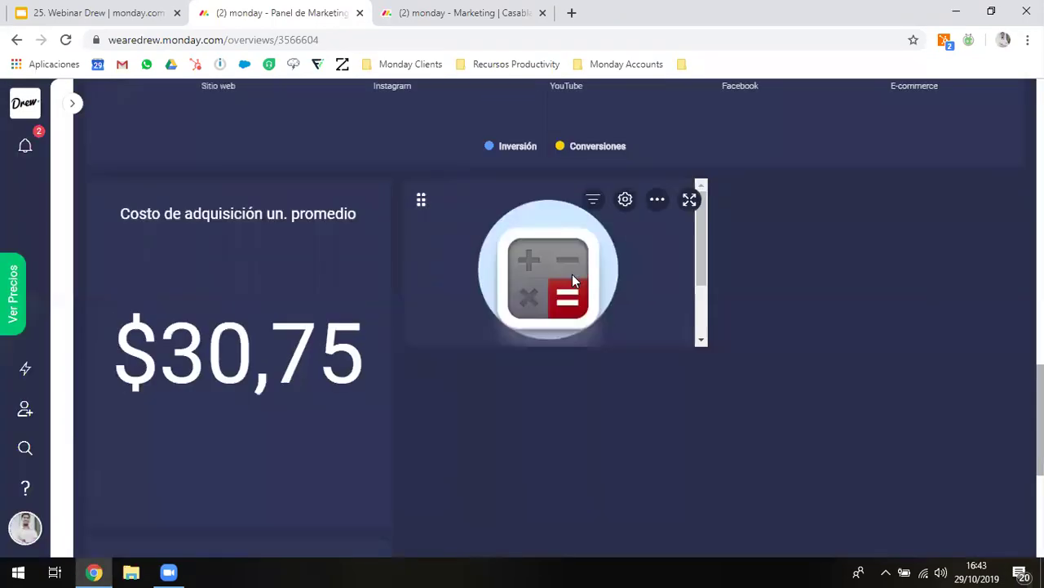
{"action": "left_click", "coordinate": [657, 218]}
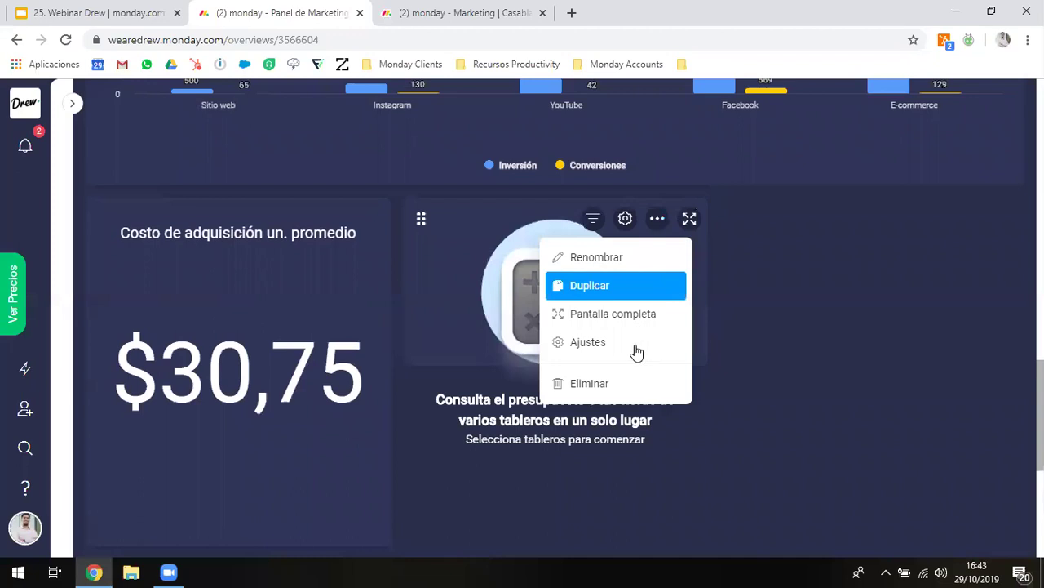
{"action": "left_click", "coordinate": [624, 380]}
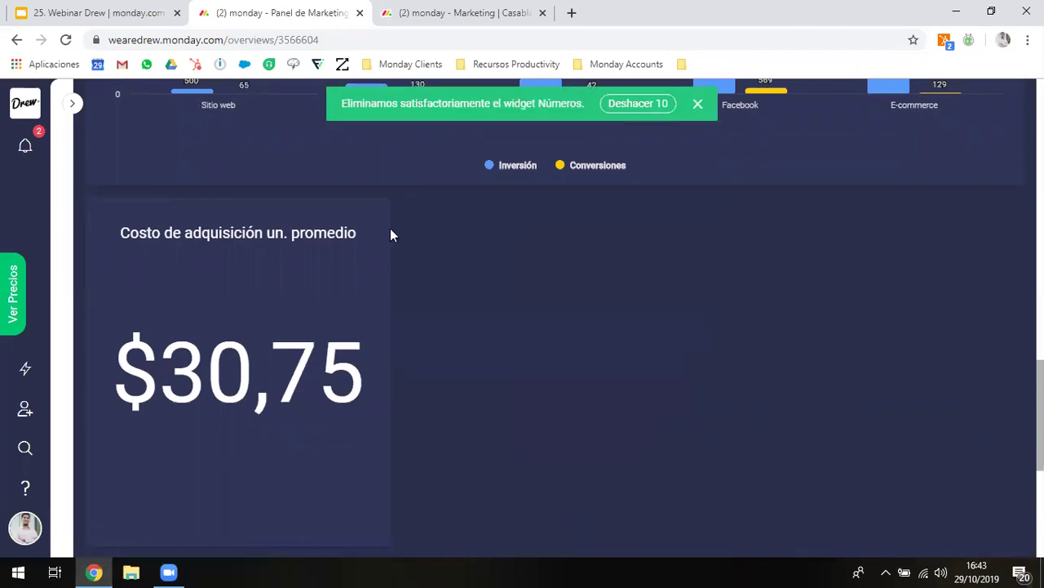
- Duplicate the Costo de adquisición un. promedio widget and reduce the copy's height to about half
{"action": "left_click", "coordinate": [341, 218]}
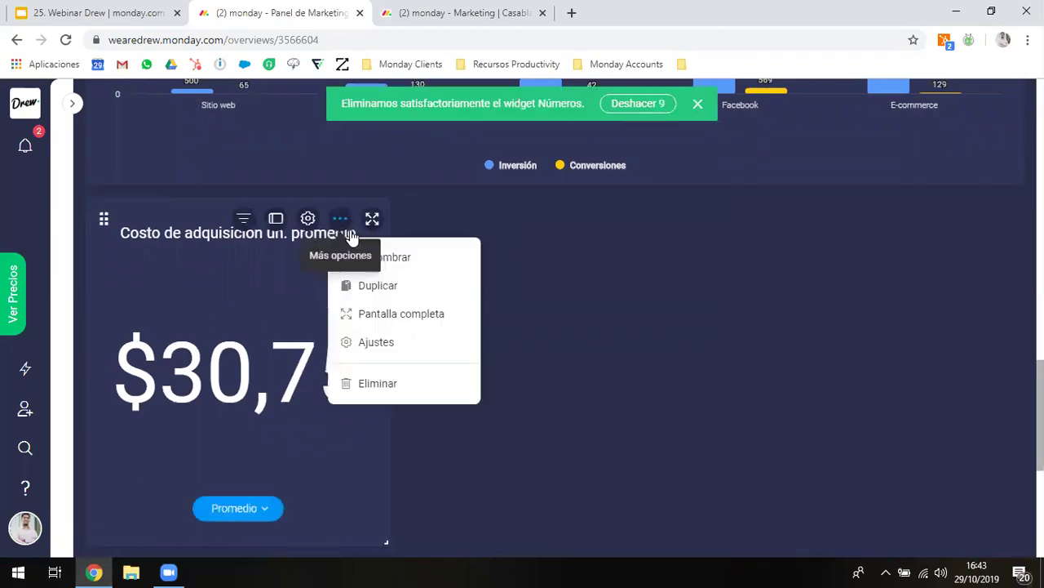
{"action": "left_click", "coordinate": [372, 285]}
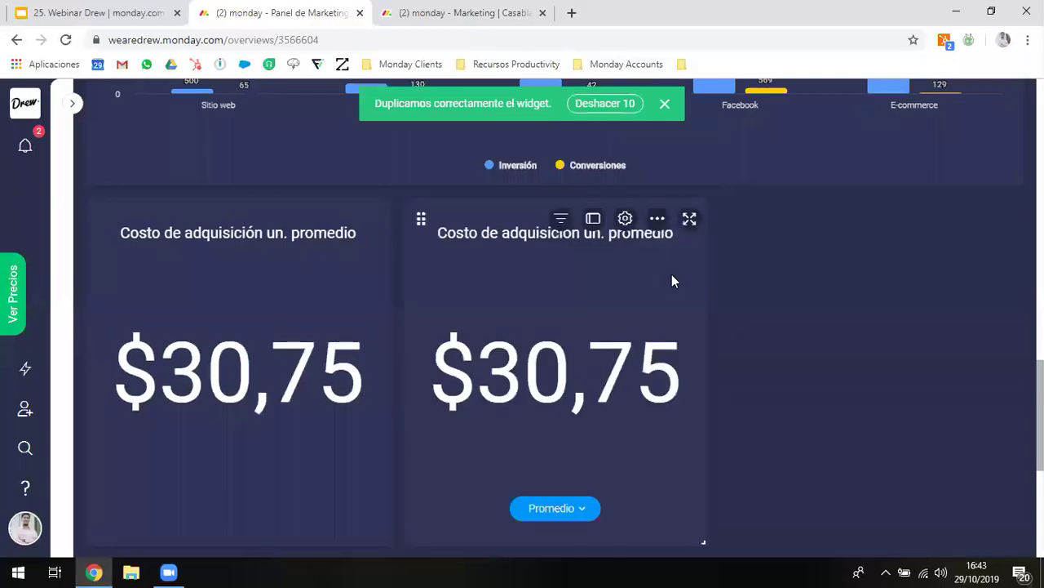
{"action": "scroll", "coordinate": [684, 424], "scroll_direction": "down", "scroll_amount": 1}
{"action": "left_click_drag", "start_coordinate": [700, 443], "coordinate": [677, 273]}
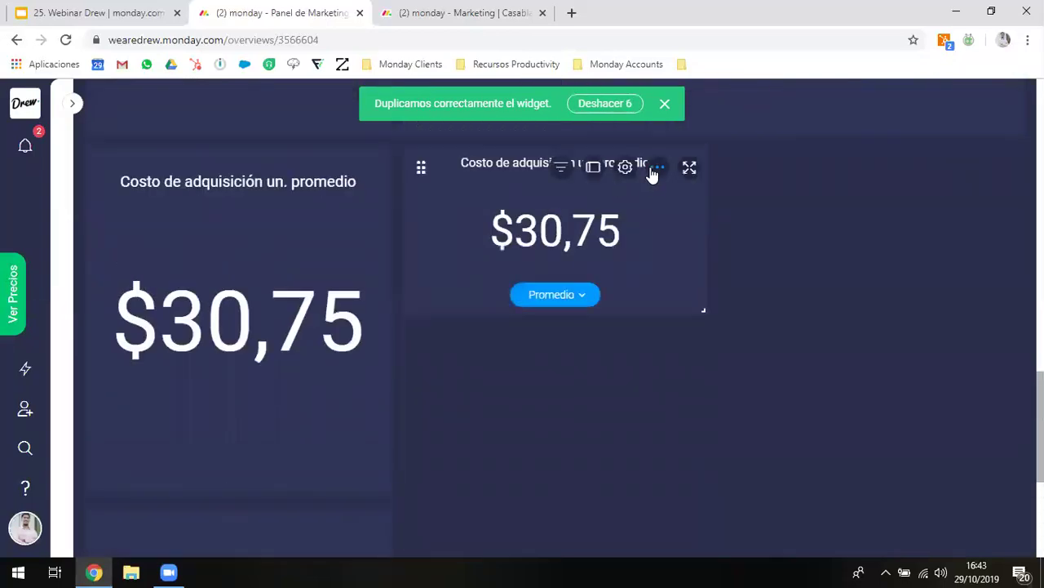
- Create three more duplicates of the small Costo de adquisición un. promedio widget
{"action": "left_click", "coordinate": [654, 170]}
{"action": "left_click", "coordinate": [649, 235]}
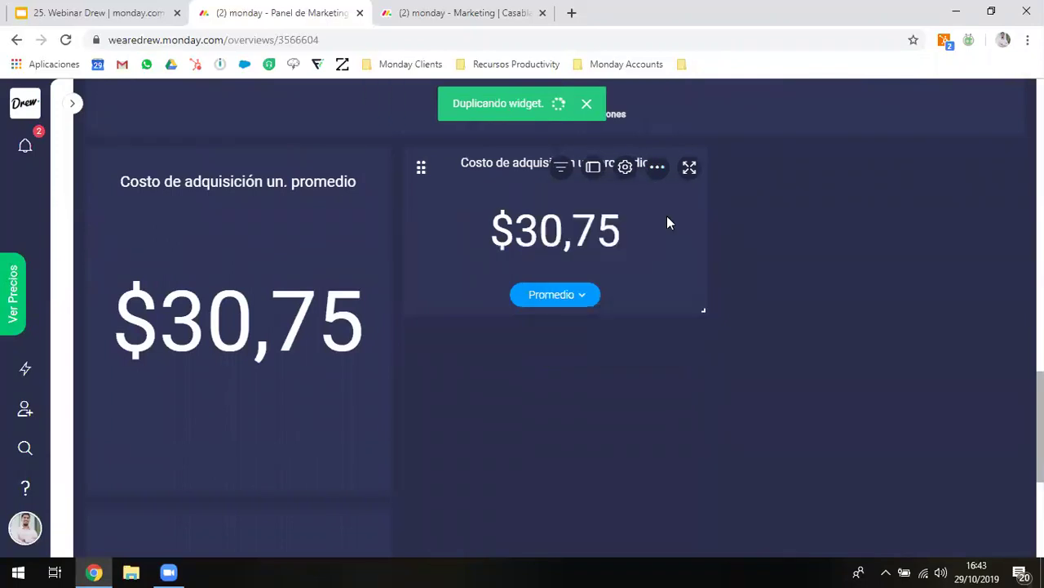
{"action": "left_click", "coordinate": [657, 167]}
{"action": "left_click", "coordinate": [616, 234]}
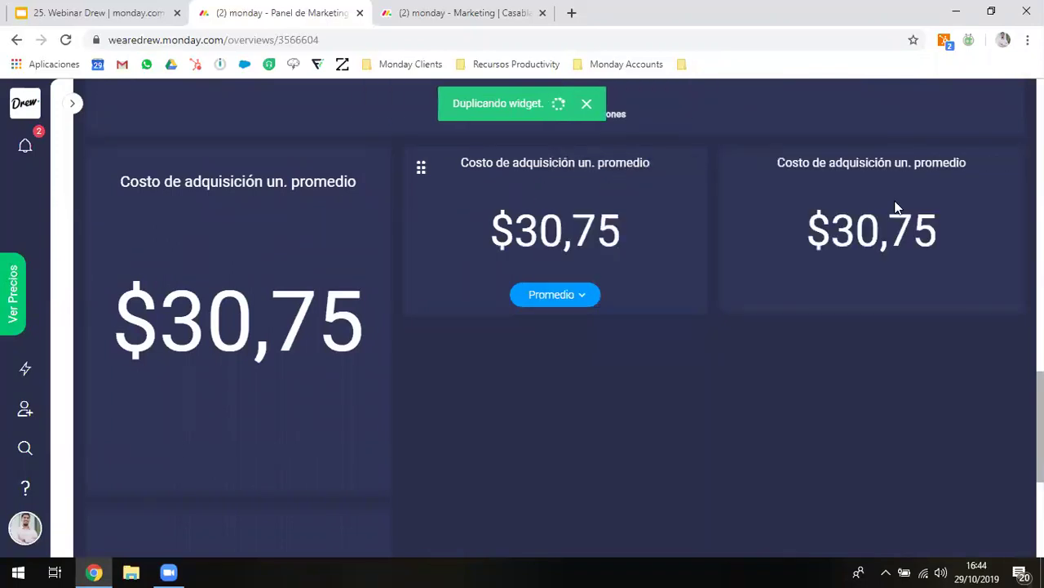
{"action": "left_click", "coordinate": [974, 167]}
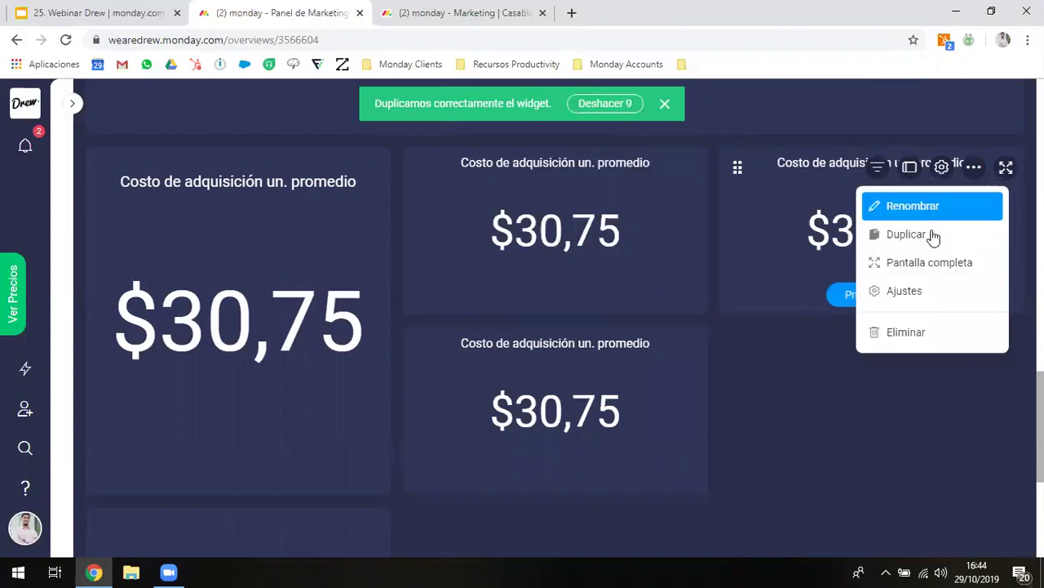
{"action": "left_click", "coordinate": [932, 235]}
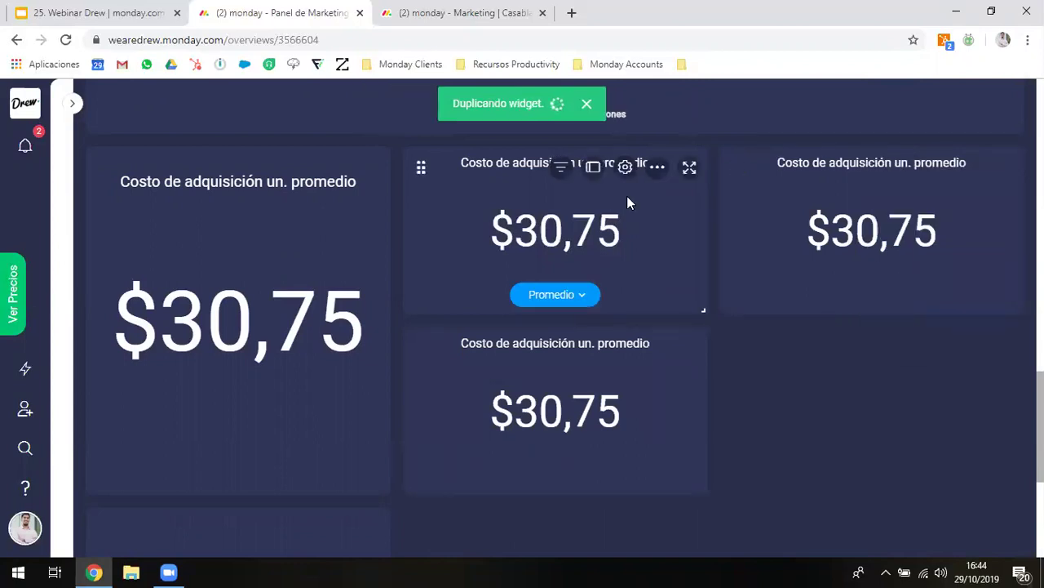
- Filter the first small Costo de adquisición un. promedio widget by "facebook"
{"action": "left_click", "coordinate": [560, 169]}
{"action": "type", "text": "facebook"}
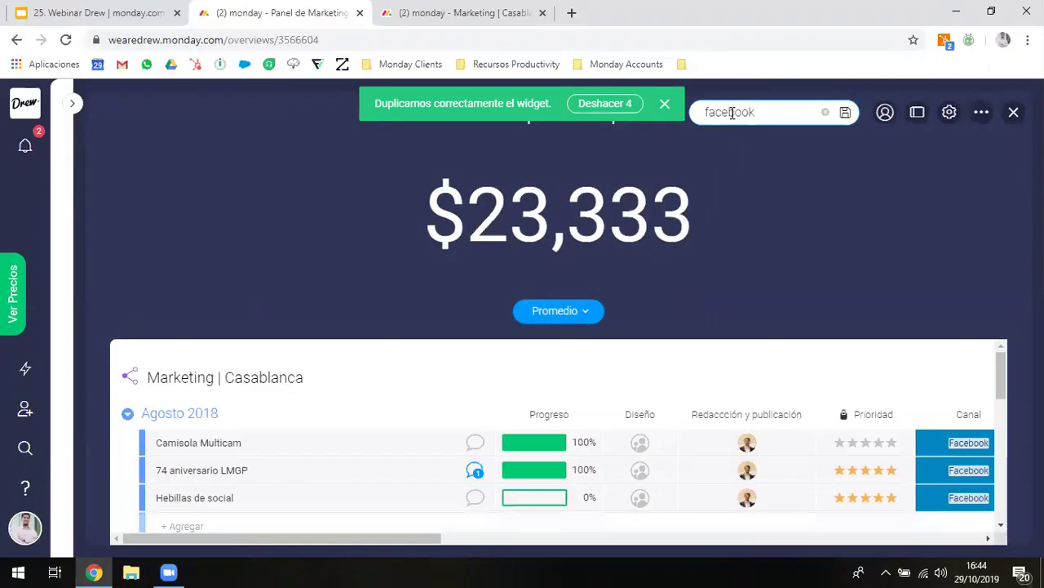
{"action": "left_click", "coordinate": [665, 105]}
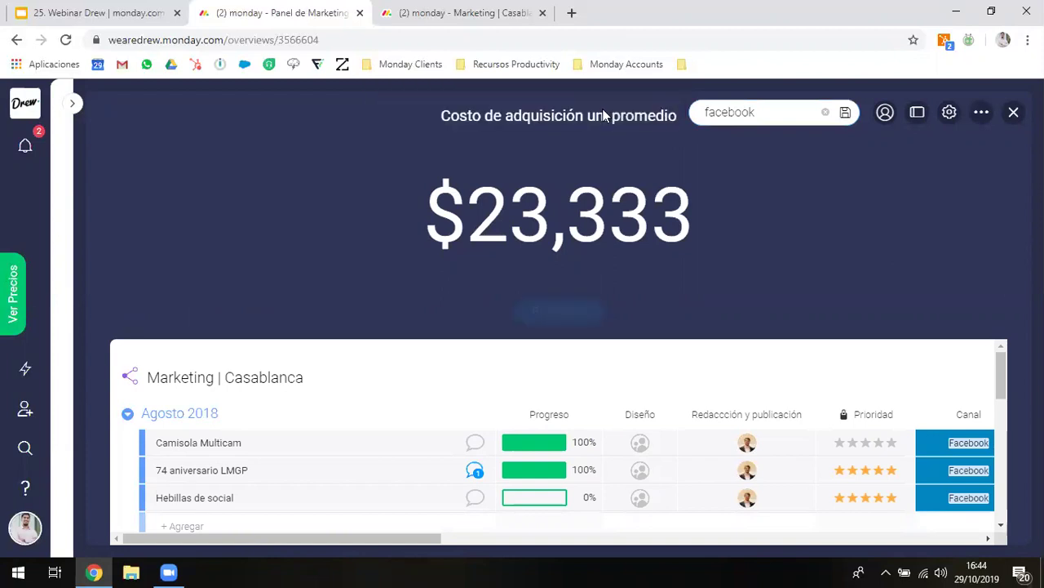
- Append "| Facebook" to the filtered widget's title and save its filter
{"action": "left_click", "coordinate": [557, 116]}
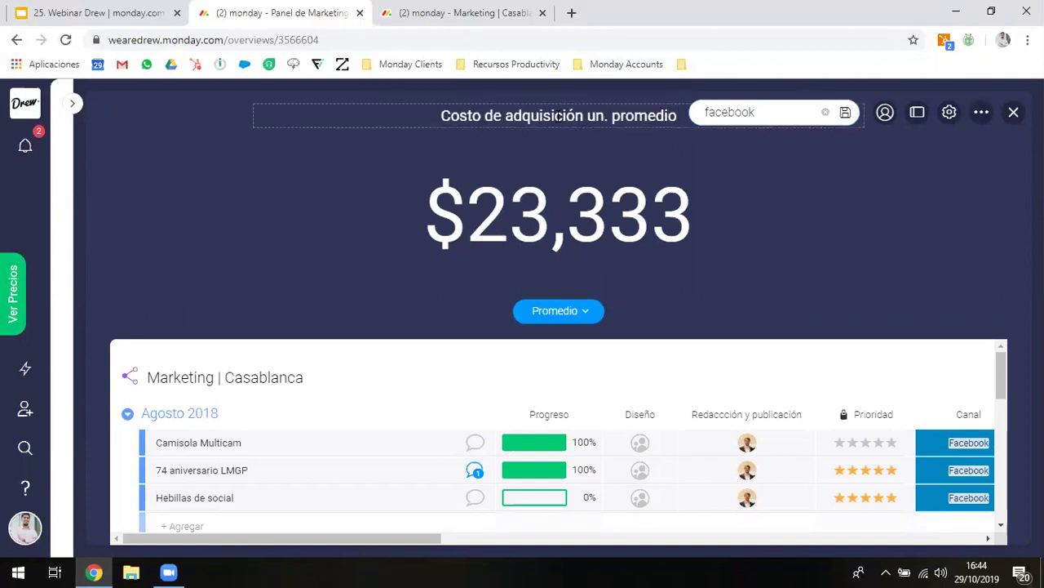
{"action": "type", "text": "|"}
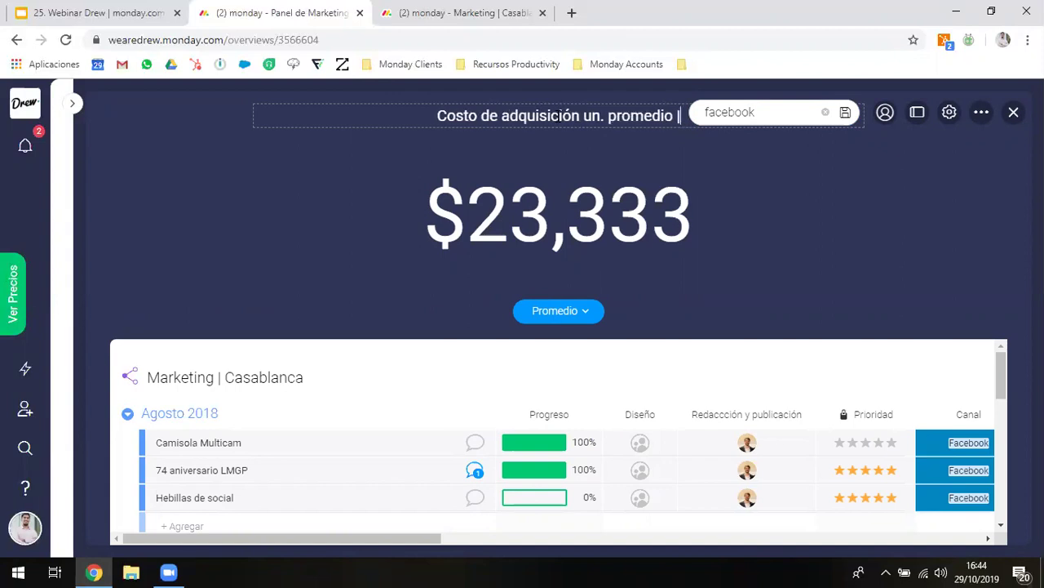
{"action": "type", "text": " Facebook"}
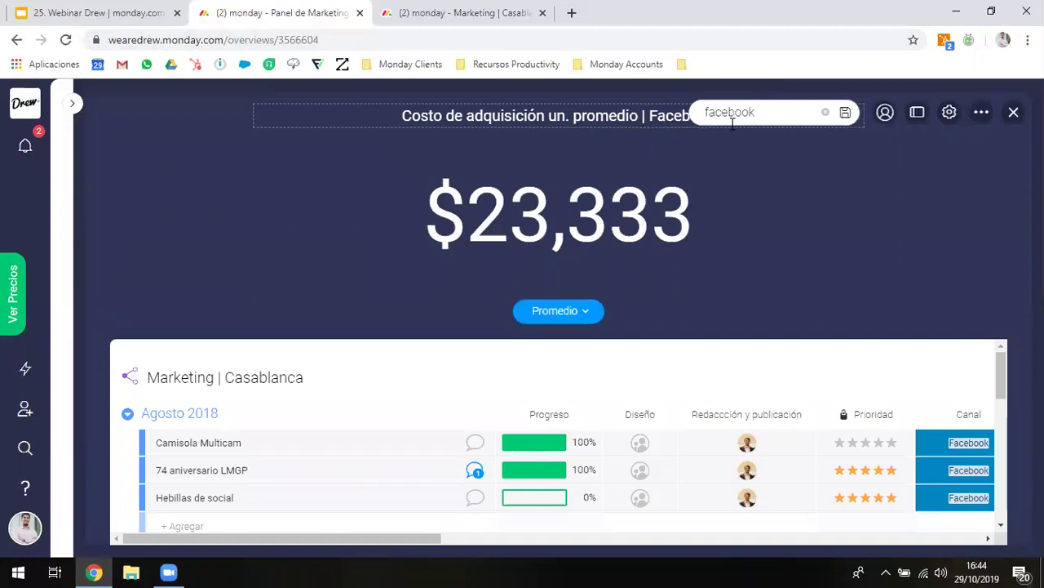
{"action": "left_click", "coordinate": [846, 117]}
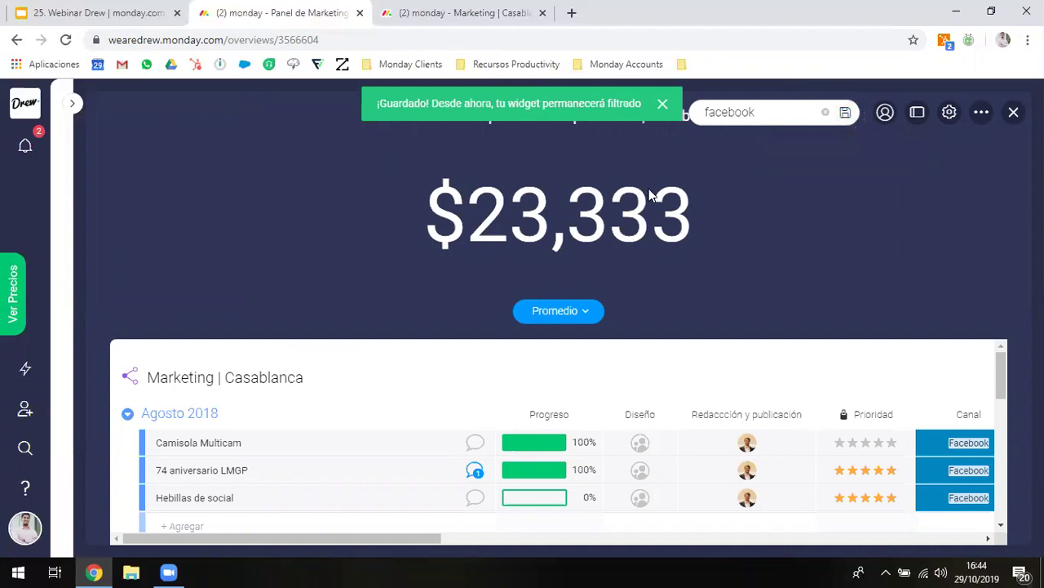
- Review the columns of the items behind the Facebook acquisition cost widget and return to the dashboard
{"action": "scroll", "coordinate": [811, 443], "scroll_direction": "down", "scroll_amount": 1}
{"action": "scroll", "coordinate": [785, 431], "scroll_direction": "right", "scroll_amount": 1}
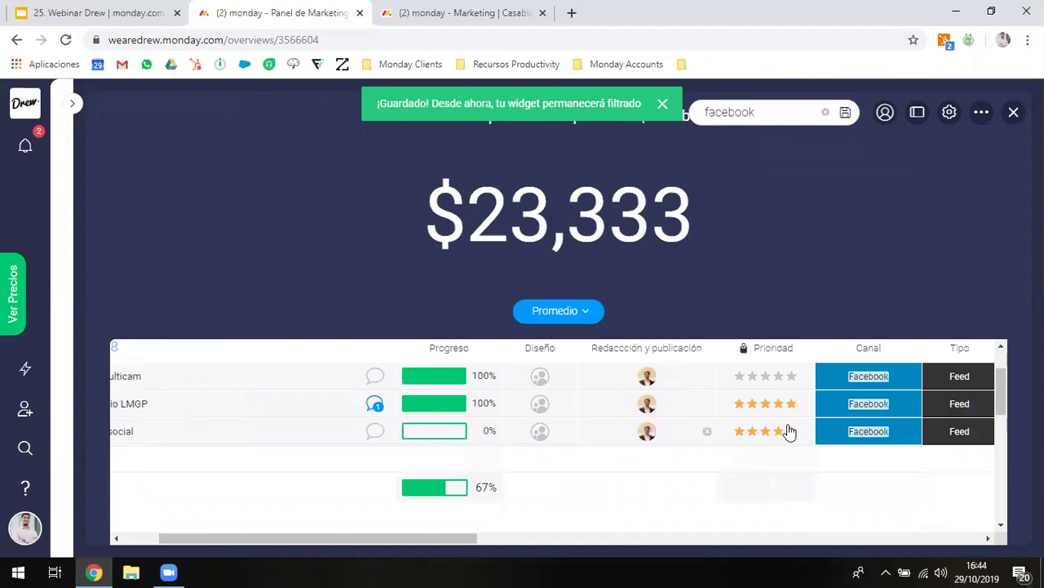
{"action": "scroll", "coordinate": [875, 422], "scroll_direction": "right", "scroll_amount": 1}
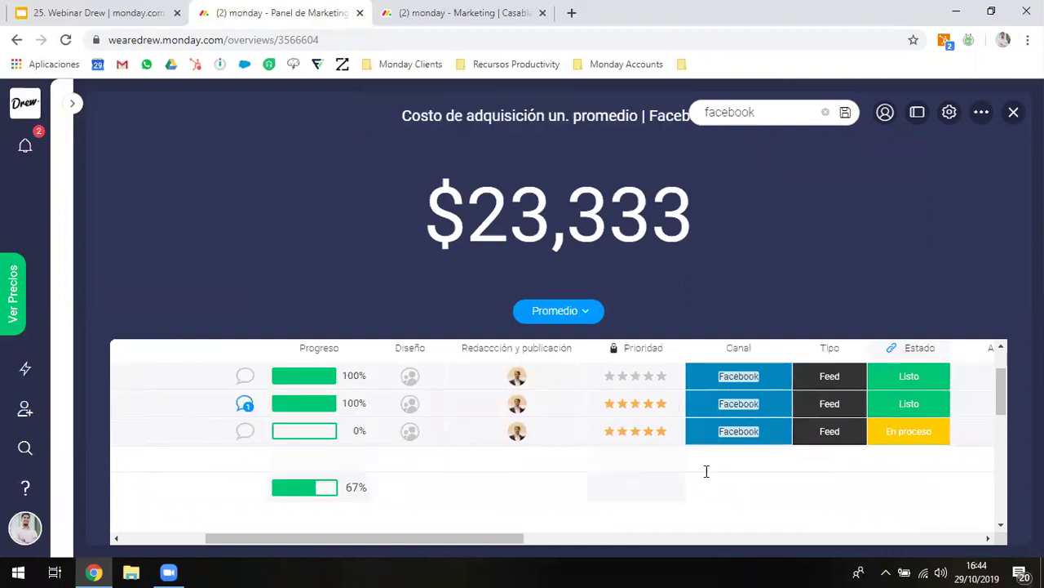
{"action": "scroll", "coordinate": [762, 400], "scroll_direction": "right", "scroll_amount": 2}
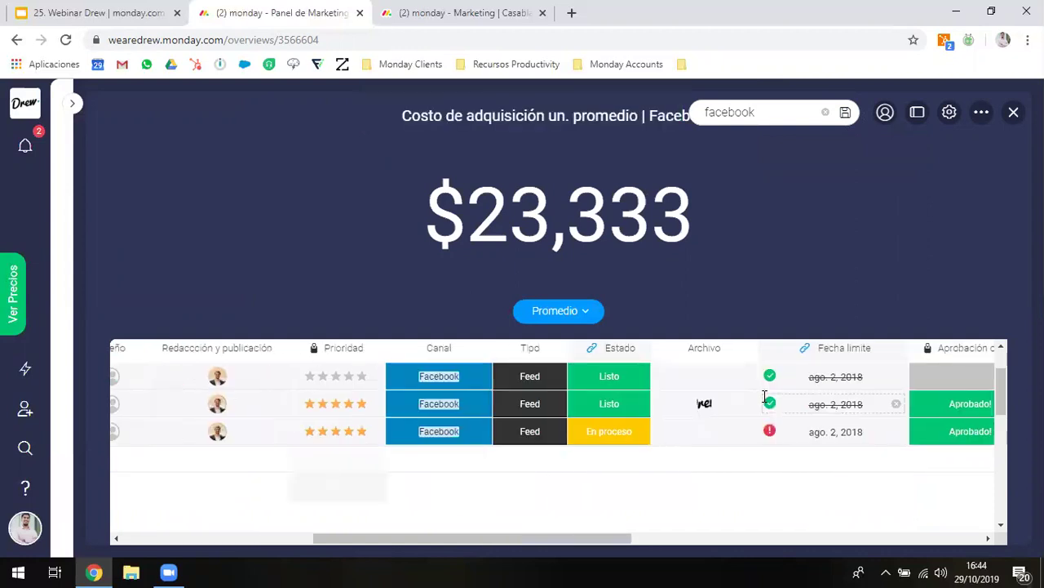
{"action": "left_click", "coordinate": [1012, 118]}
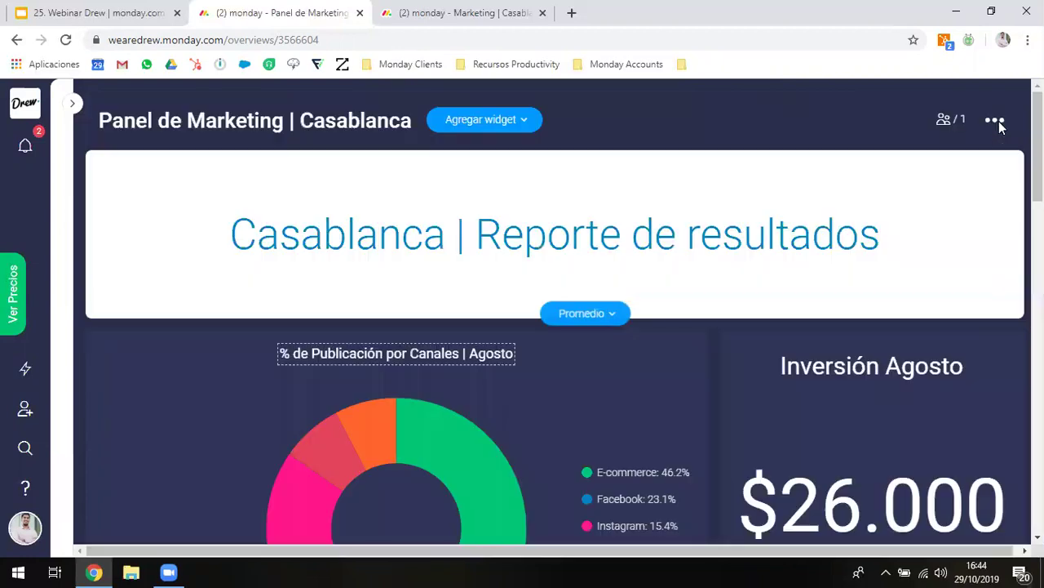
- Filter the small Costo de adquisición un. promedio widget directly below the Facebook one by "you"
{"action": "scroll", "coordinate": [618, 345], "scroll_direction": "down", "scroll_amount": 8}
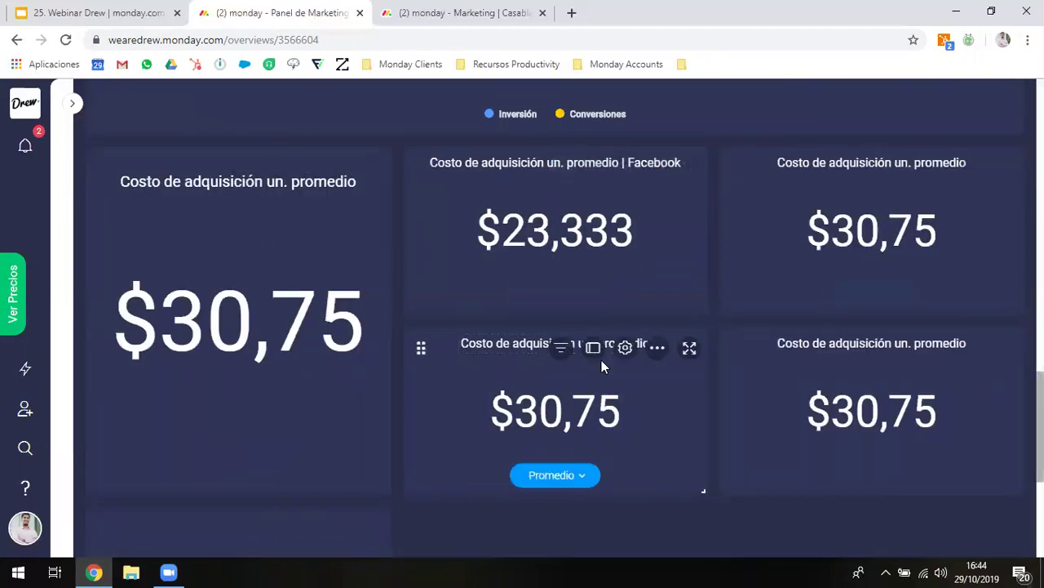
{"action": "left_click", "coordinate": [563, 352]}
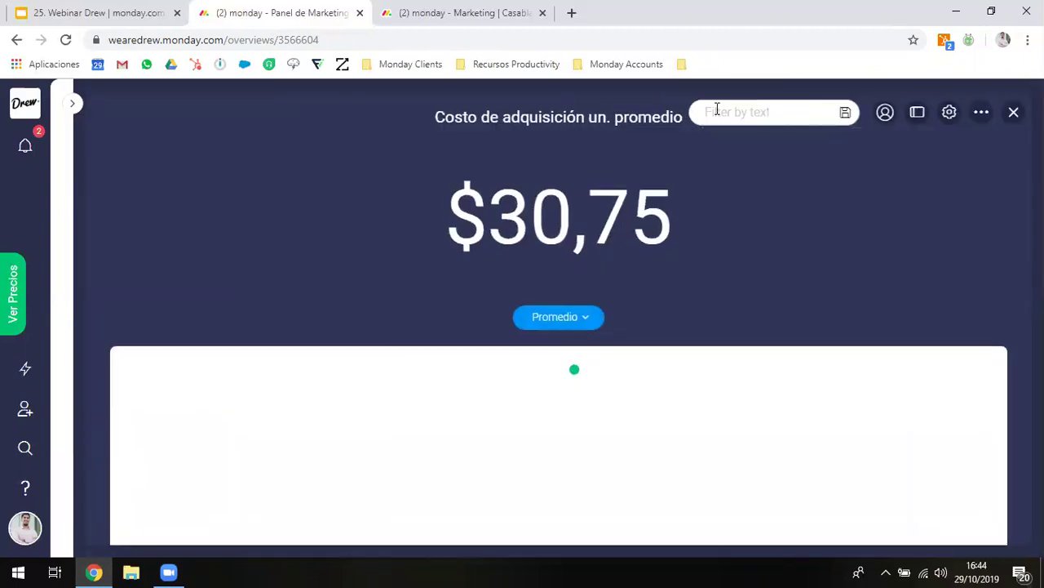
{"action": "left_click", "coordinate": [718, 112]}
{"action": "type", "text": "you"}
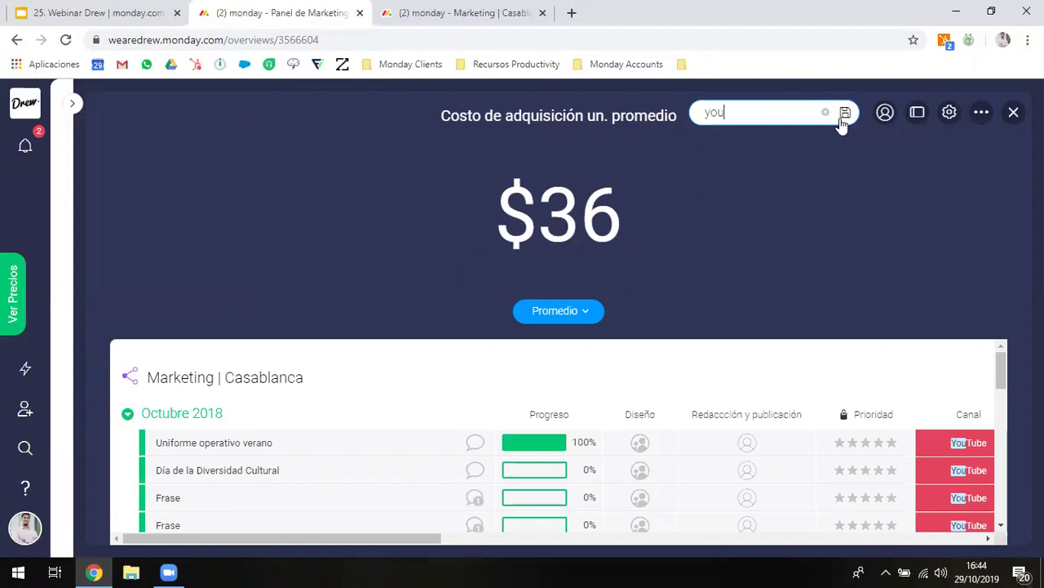
- Append "| Youtube" to the filtered widget's title, save its filter and return to the dashboard
{"action": "left_click", "coordinate": [601, 115]}
{"action": "type", "text": "| Youtu"}
{"action": "left_click", "coordinate": [767, 119]}
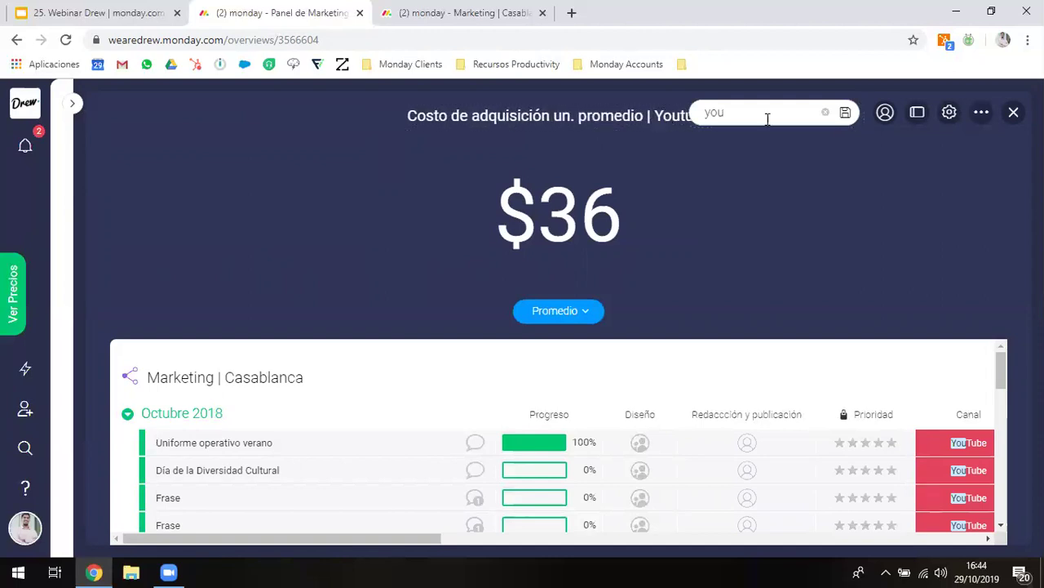
{"action": "left_click", "coordinate": [846, 113]}
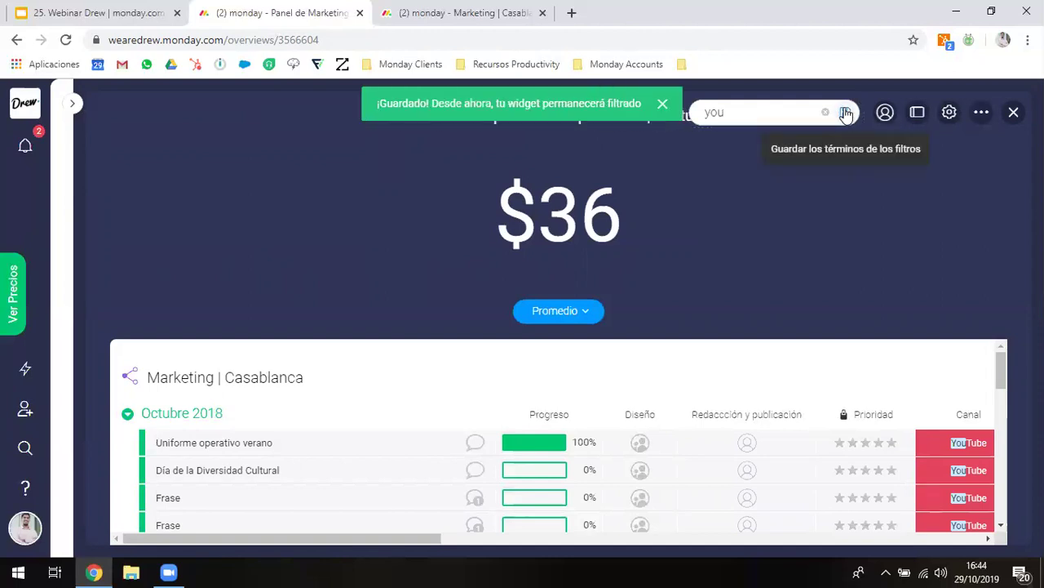
{"action": "left_click", "coordinate": [1012, 114]}
- Filter the small Costo de adquisición un. promedio widget beside the Facebook one by "instagr" and save the filter
{"action": "scroll", "coordinate": [847, 336], "scroll_direction": "down", "scroll_amount": 5}
{"action": "scroll", "coordinate": [847, 336], "scroll_direction": "up", "scroll_amount": 2}
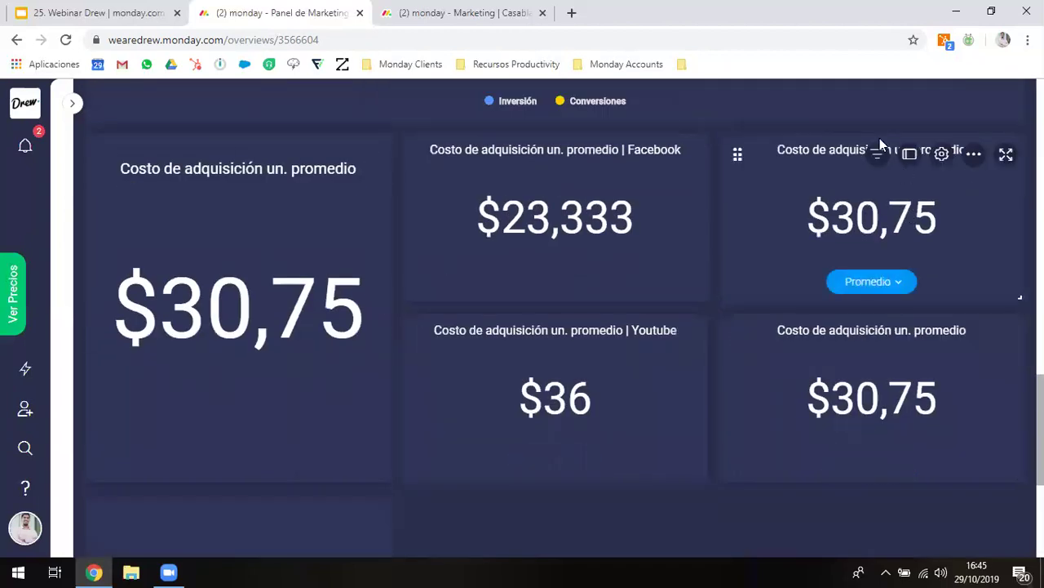
{"action": "left_click", "coordinate": [877, 153]}
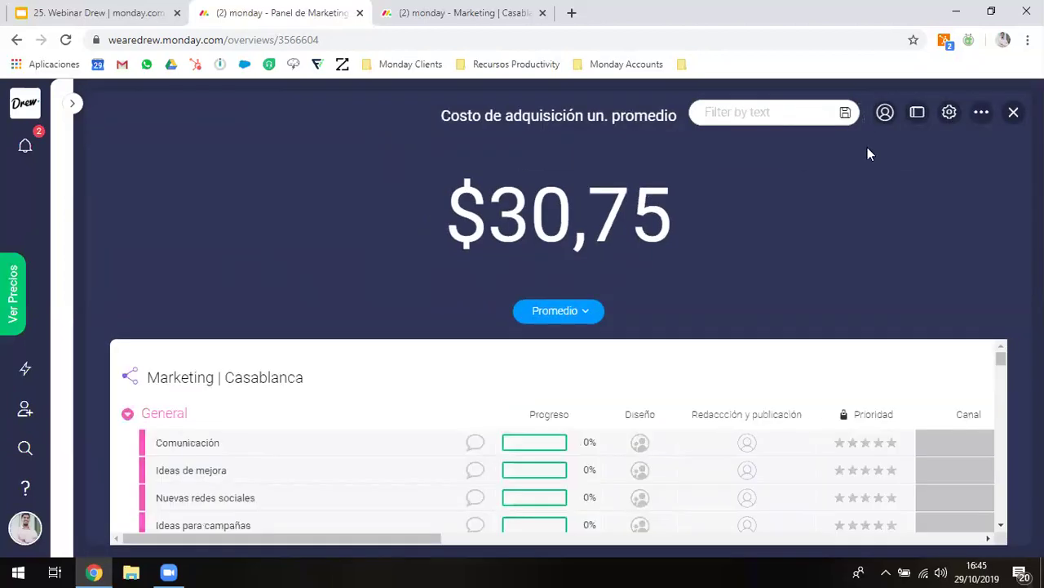
{"action": "type", "text": "insta"}
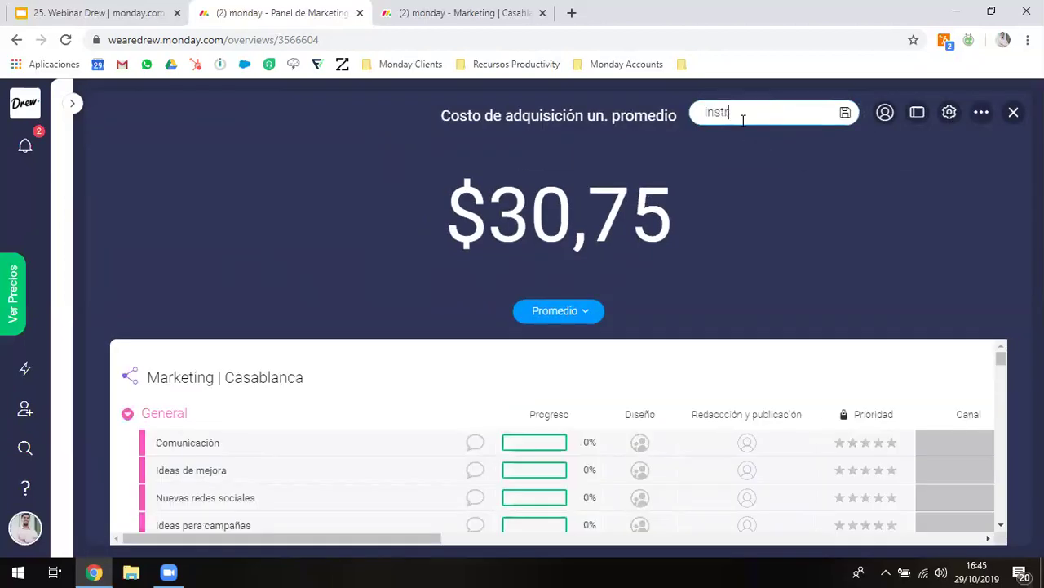
{"action": "type", "text": "gr"}
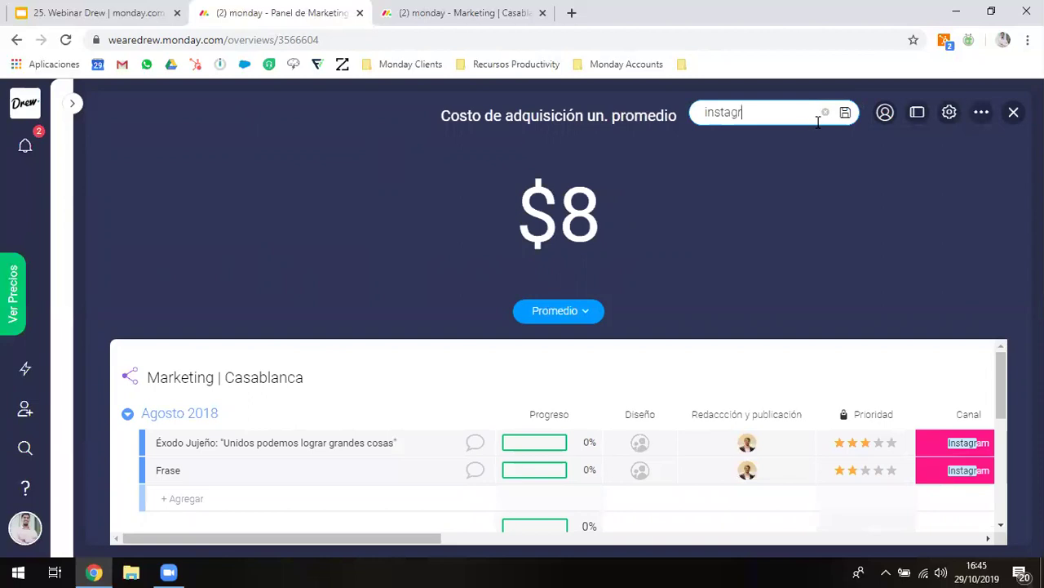
{"action": "left_click", "coordinate": [846, 115]}
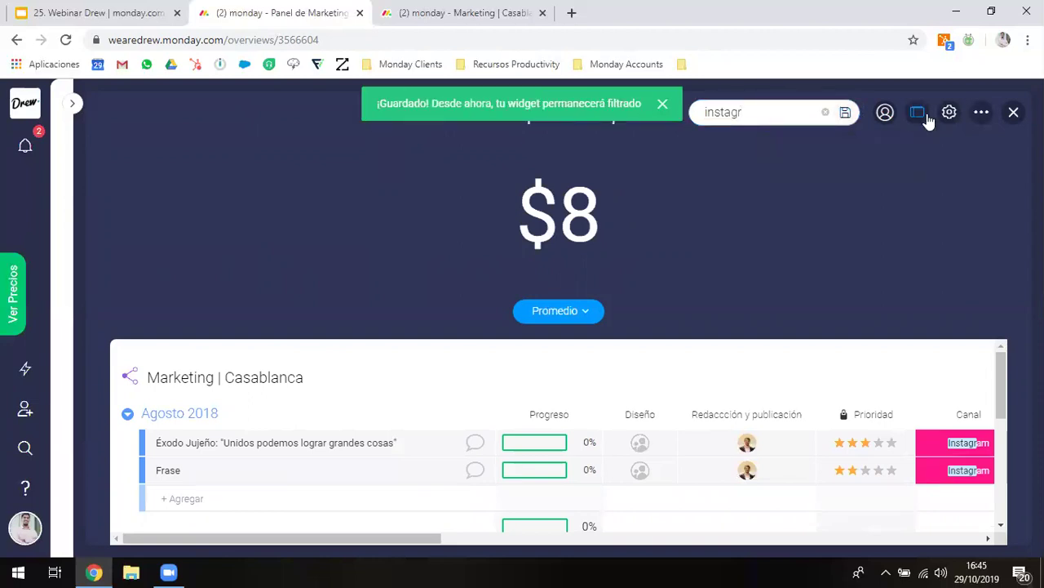
{"action": "left_click", "coordinate": [1014, 120]}
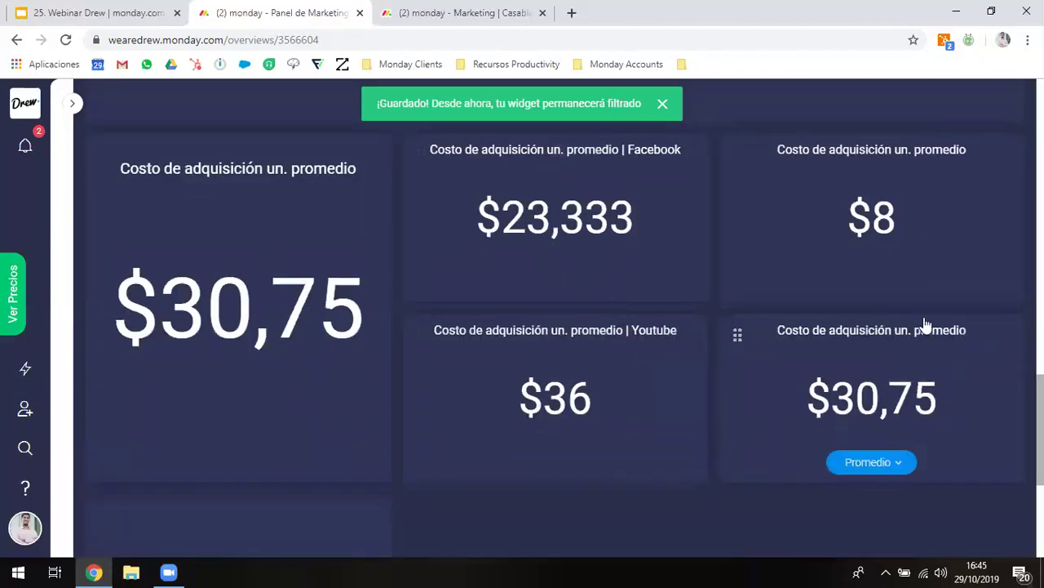
- Filter the small Costo de adquisición un. promedio widget beside the Youtube one by "e-co", discarding the trial filter "sit"
{"action": "left_click", "coordinate": [881, 334]}
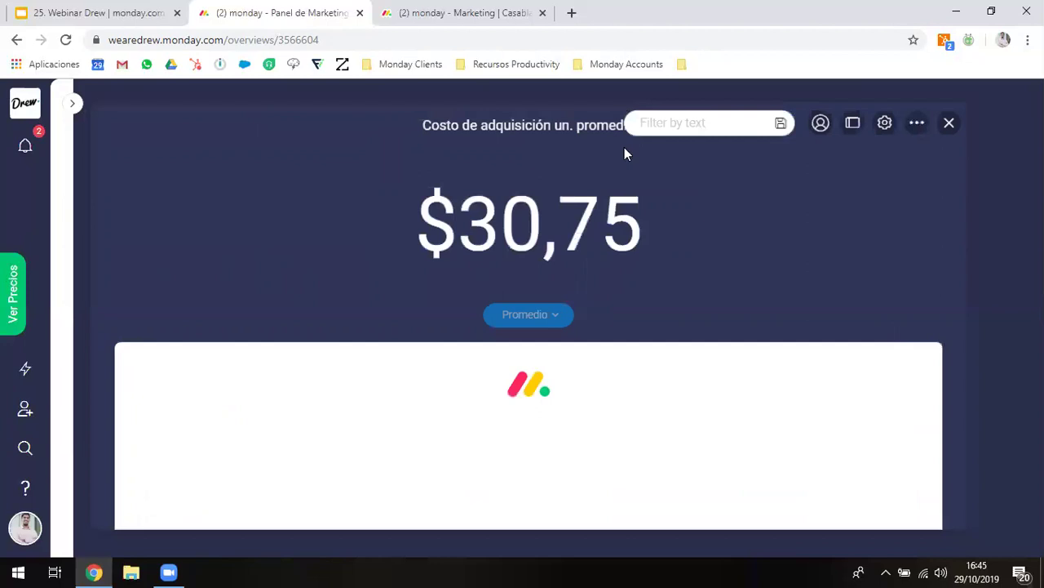
{"action": "type", "text": "sit"}
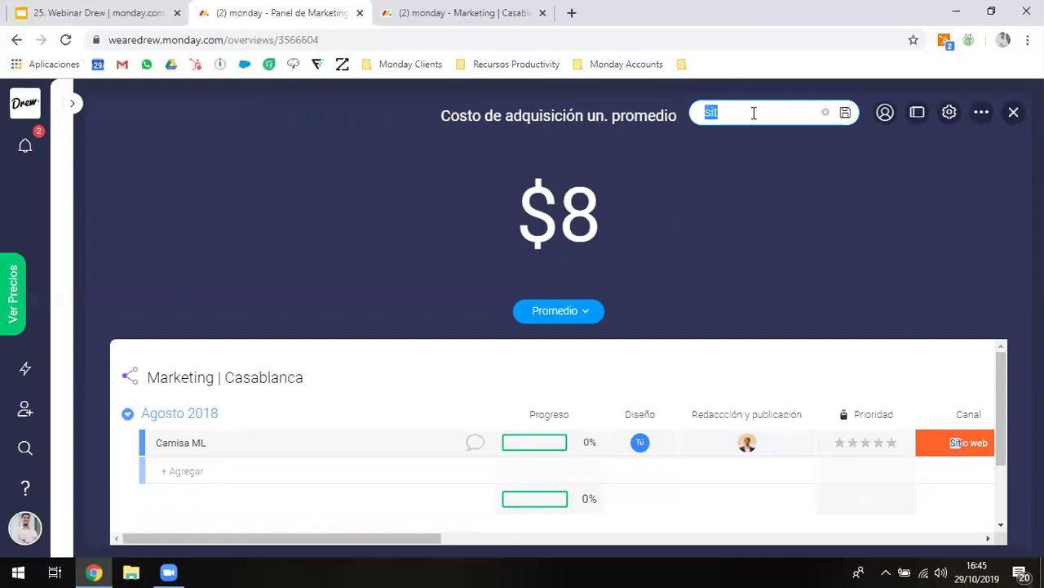
{"action": "key", "text": "BackSpace"}
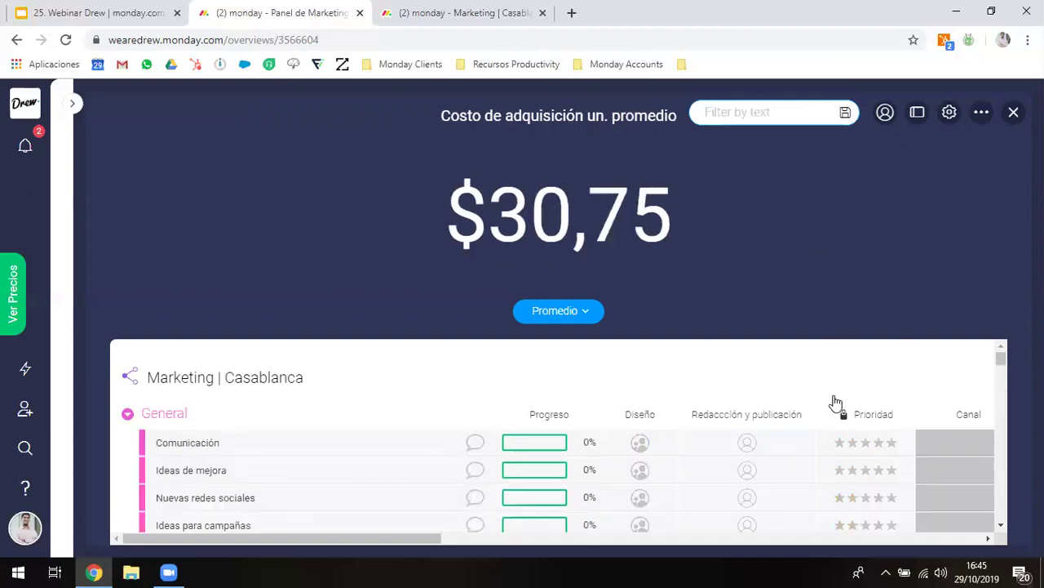
{"action": "scroll", "coordinate": [836, 401], "scroll_direction": "down", "scroll_amount": 10}
{"action": "scroll", "coordinate": [853, 398], "scroll_direction": "right", "scroll_amount": 3}
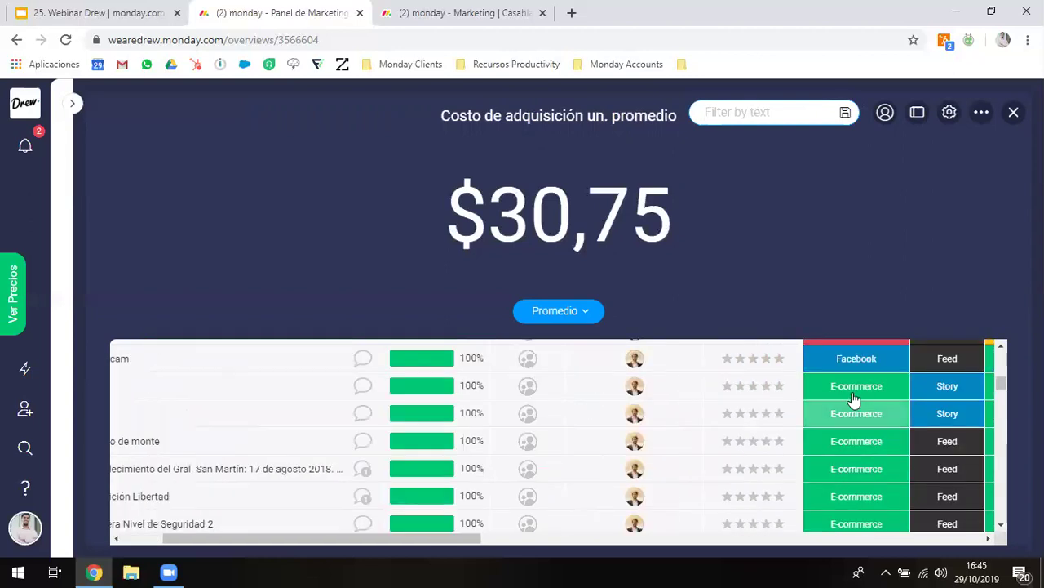
{"action": "type", "text": "e"}
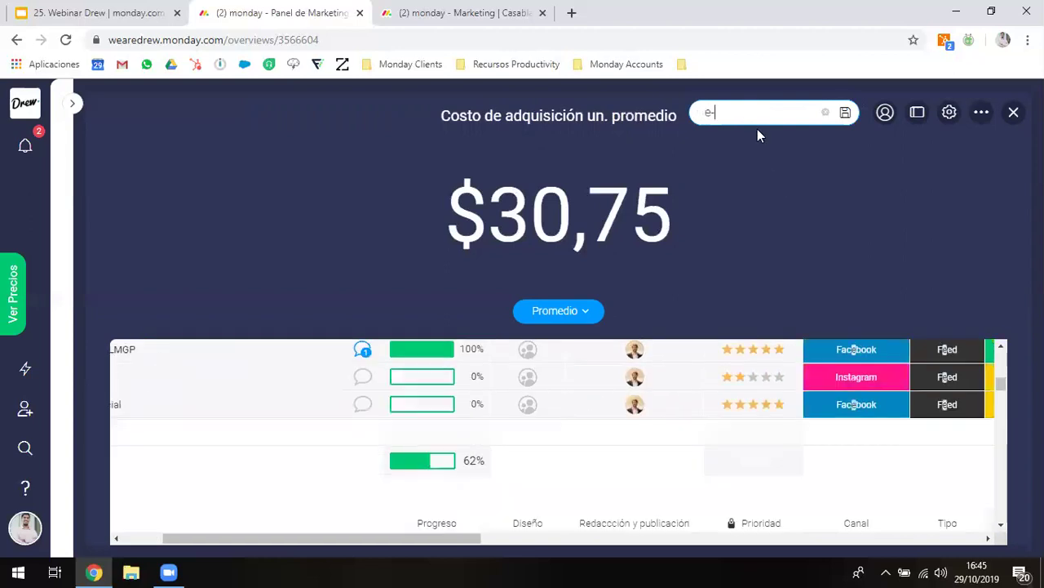
{"action": "type", "text": "-co"}
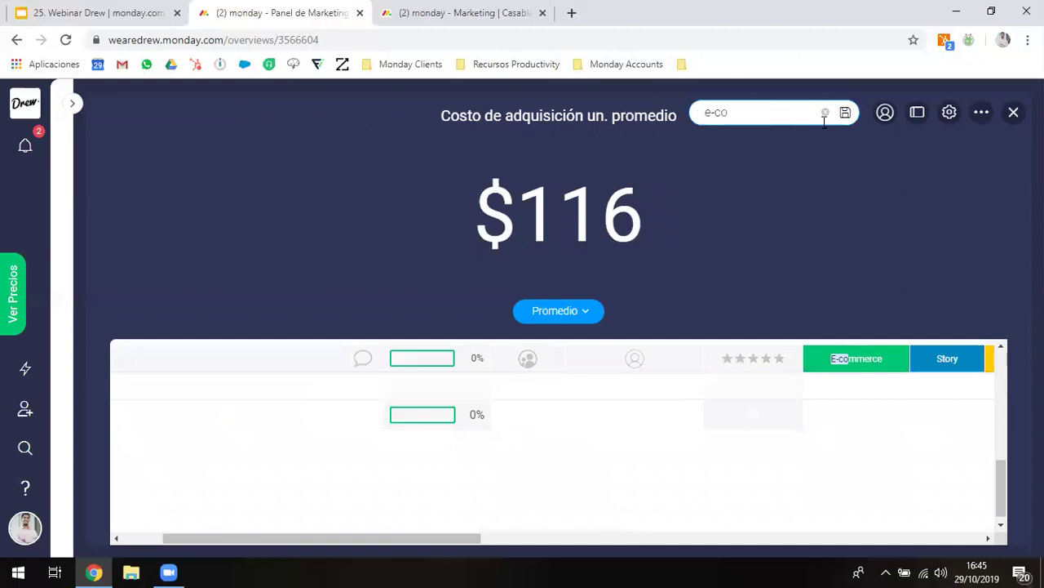
- Append "| E-commerce" to the filtered widget's title, save its filter and return to the dashboard
{"action": "left_click", "coordinate": [660, 116]}
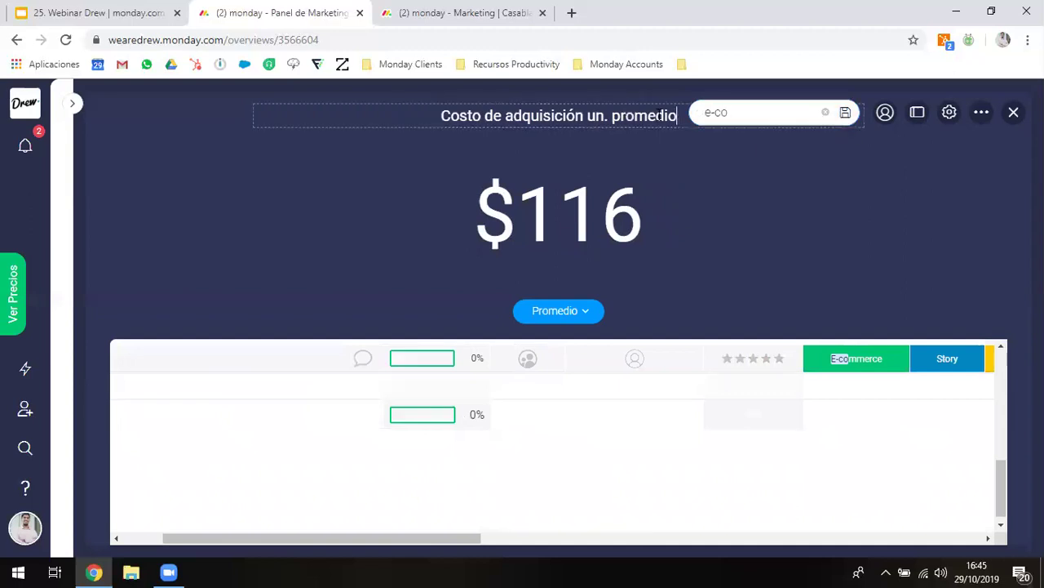
{"action": "type", "text": "| E-commerce"}
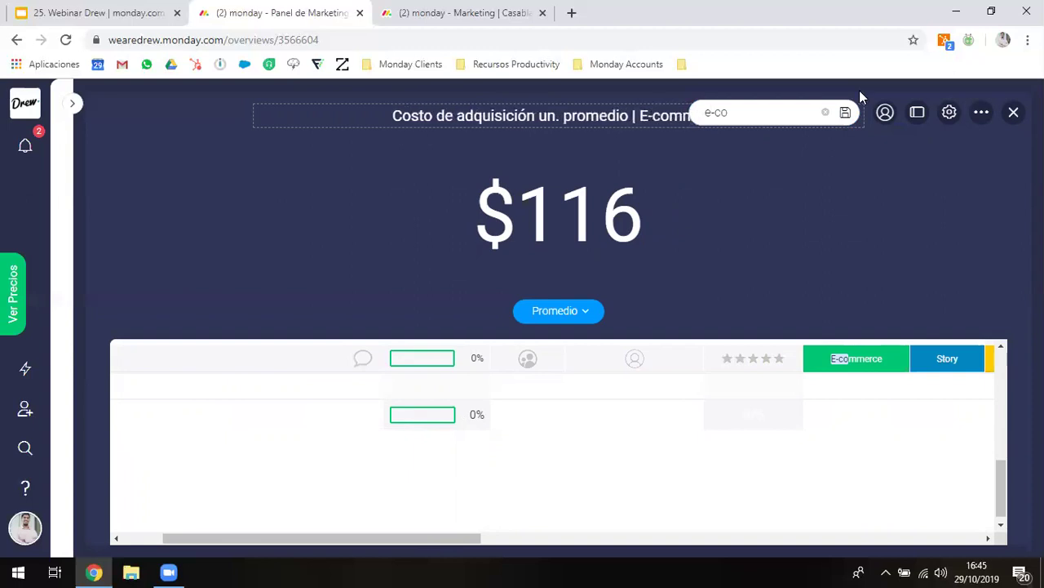
{"action": "left_click", "coordinate": [846, 111]}
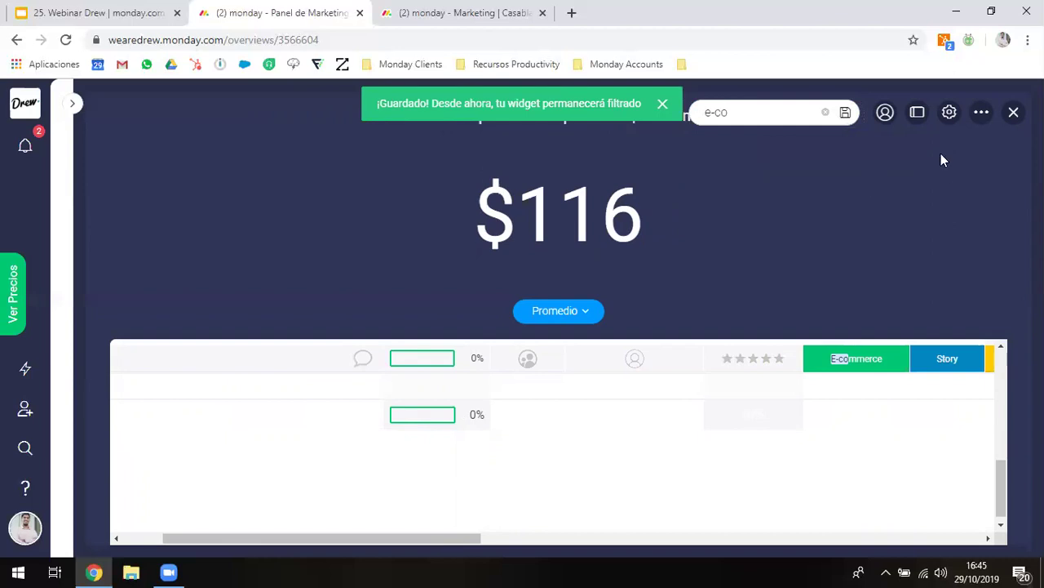
{"action": "left_click", "coordinate": [1013, 111]}
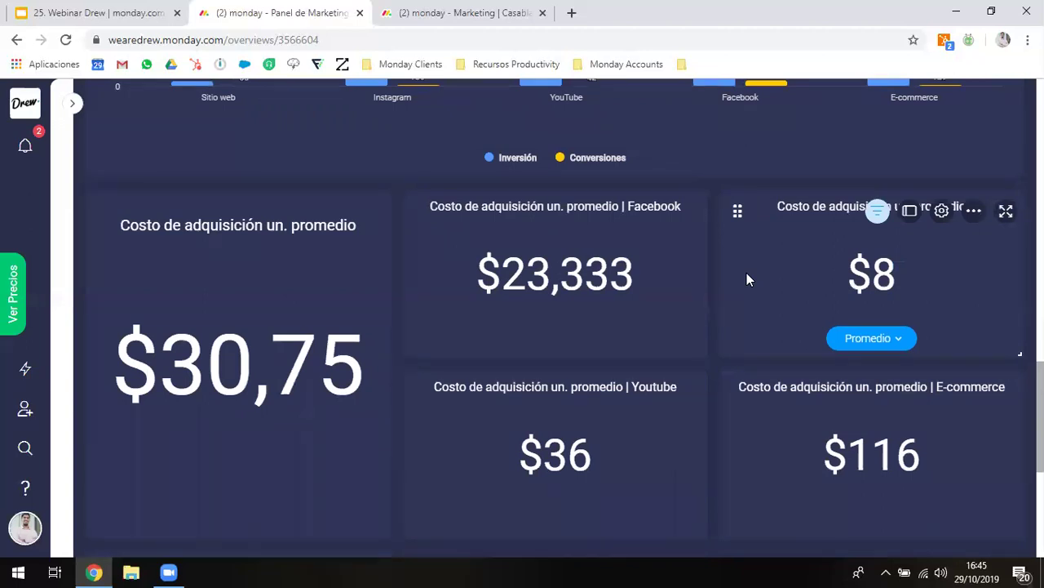
- Review the dashboard's publication share, investment and conversion charts and compare them with the acquisition costs per channel
{"action": "scroll", "coordinate": [748, 279], "scroll_direction": "up", "scroll_amount": 10}
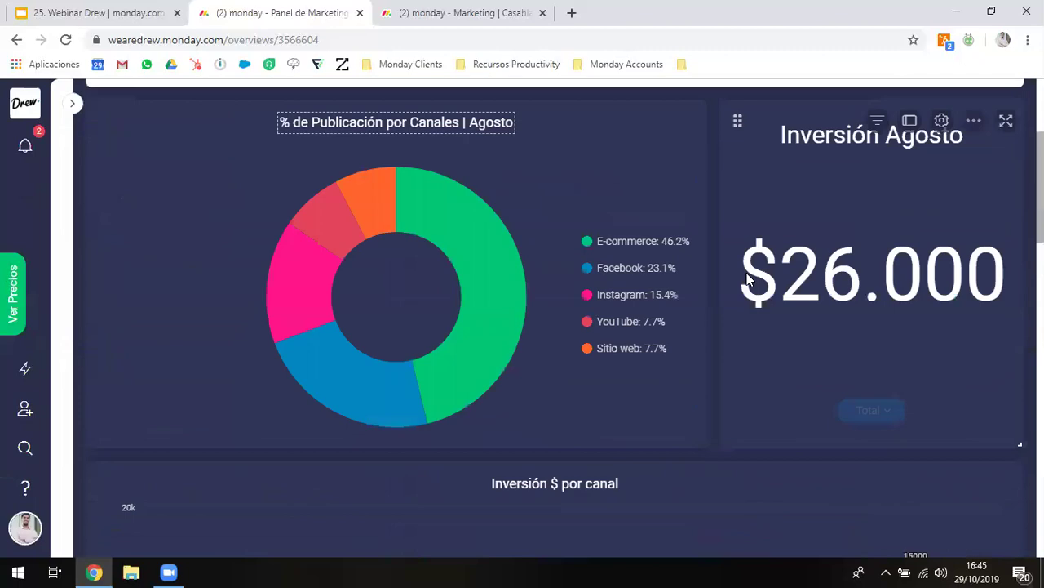
{"action": "scroll", "coordinate": [748, 279], "scroll_direction": "up", "scroll_amount": 3}
{"action": "scroll", "coordinate": [749, 279], "scroll_direction": "down", "scroll_amount": 3}
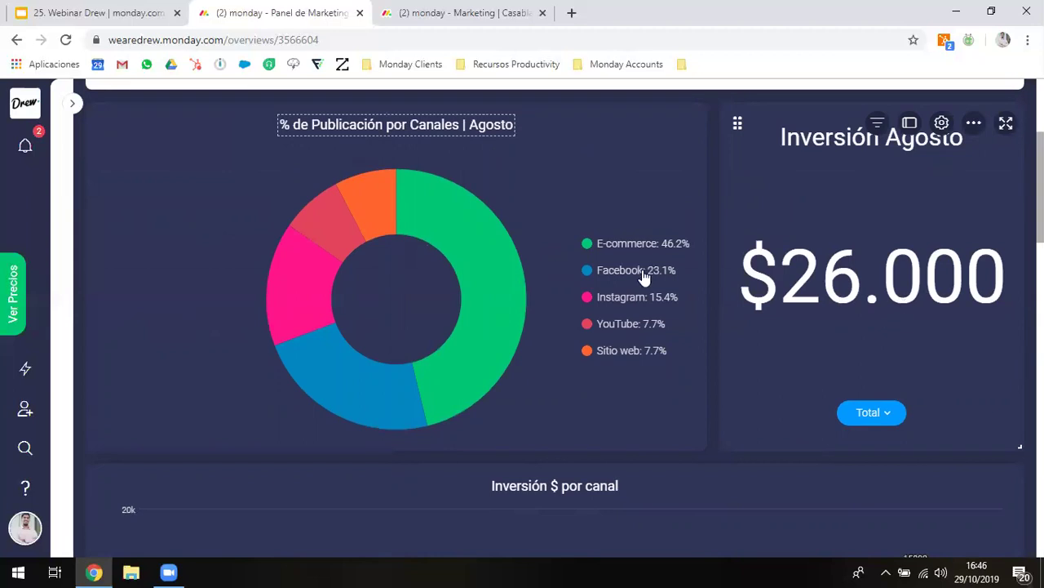
{"action": "scroll", "coordinate": [918, 294], "scroll_direction": "down", "scroll_amount": 1}
{"action": "scroll", "coordinate": [918, 293], "scroll_direction": "down", "scroll_amount": 10}
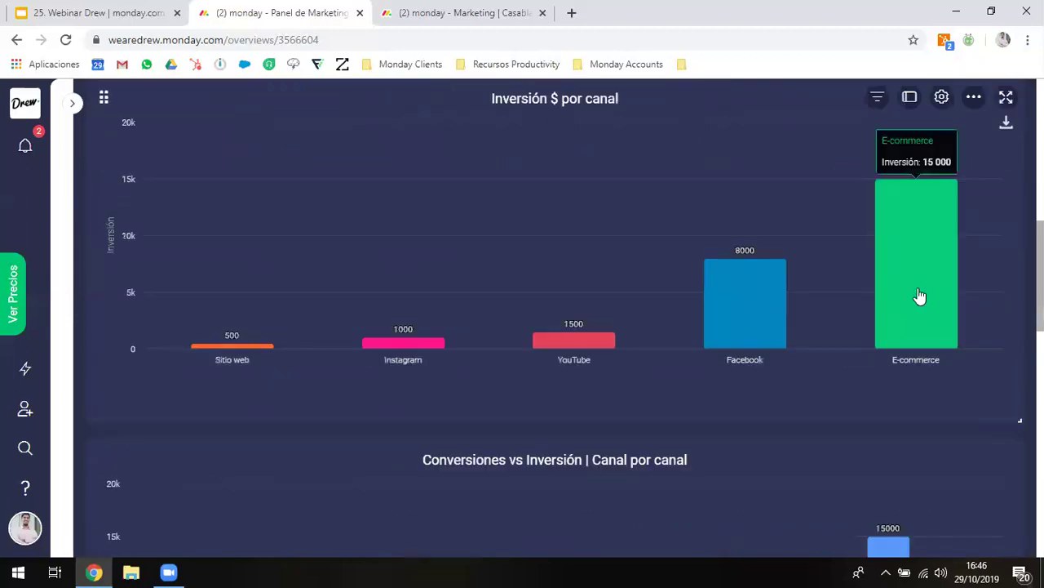
{"action": "scroll", "coordinate": [918, 292], "scroll_direction": "up", "scroll_amount": 8}
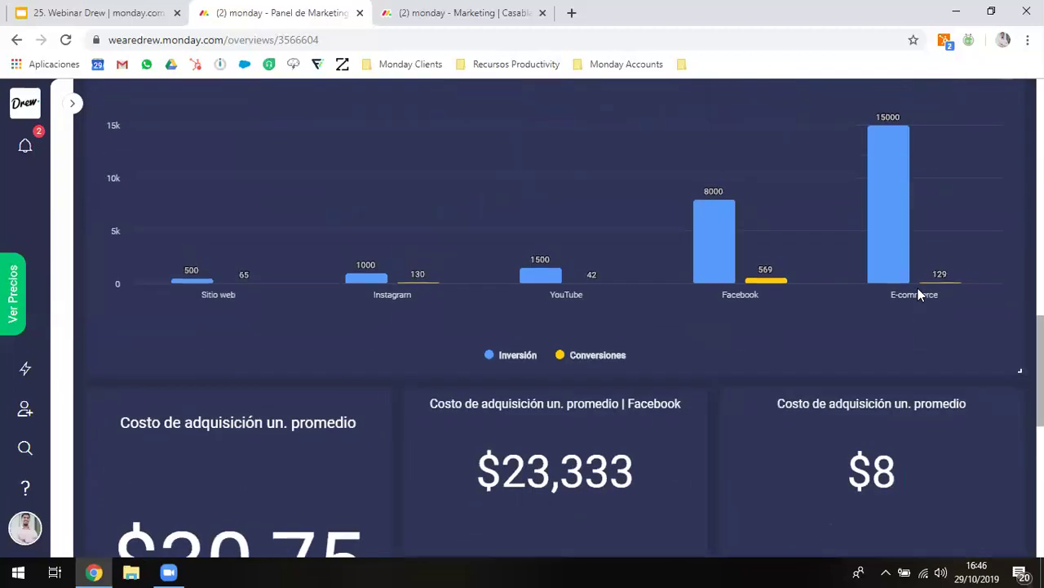
{"action": "scroll", "coordinate": [918, 292], "scroll_direction": "up", "scroll_amount": 2}
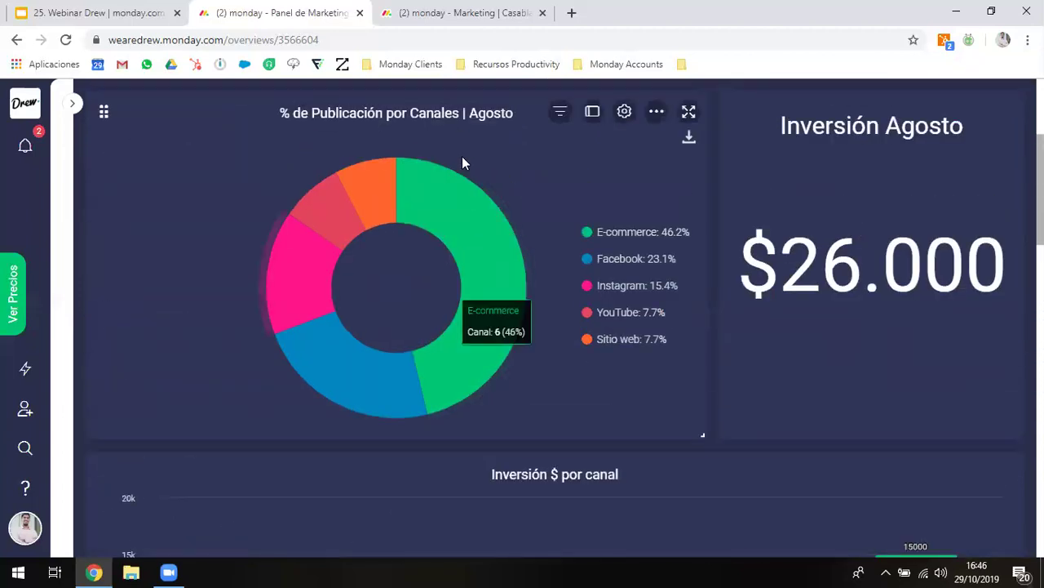
{"action": "scroll", "coordinate": [629, 382], "scroll_direction": "down", "scroll_amount": 4}
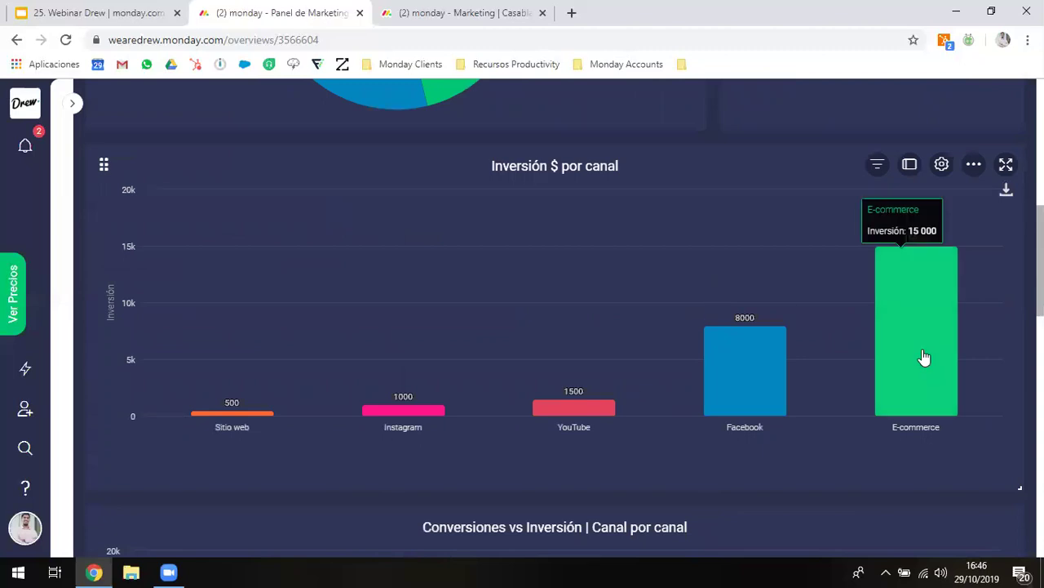
{"action": "scroll", "coordinate": [493, 445], "scroll_direction": "down", "scroll_amount": 4}
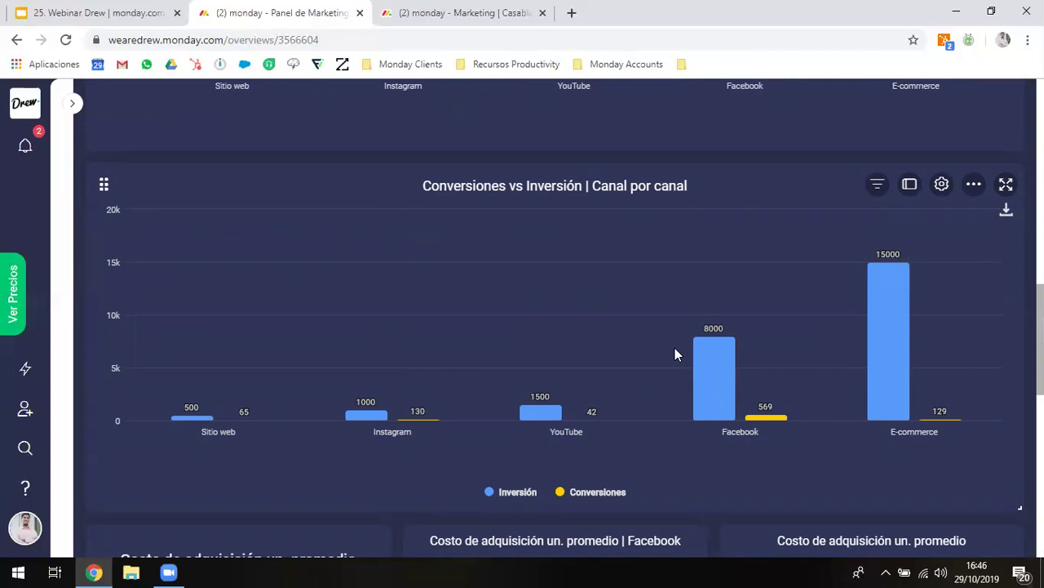
{"action": "scroll", "coordinate": [675, 354], "scroll_direction": "down", "scroll_amount": 5}
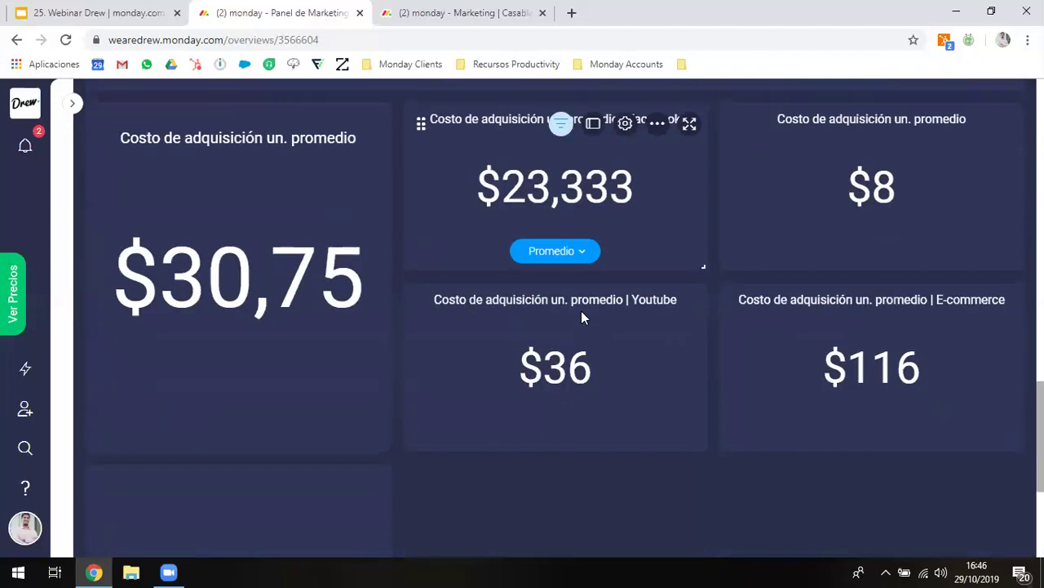
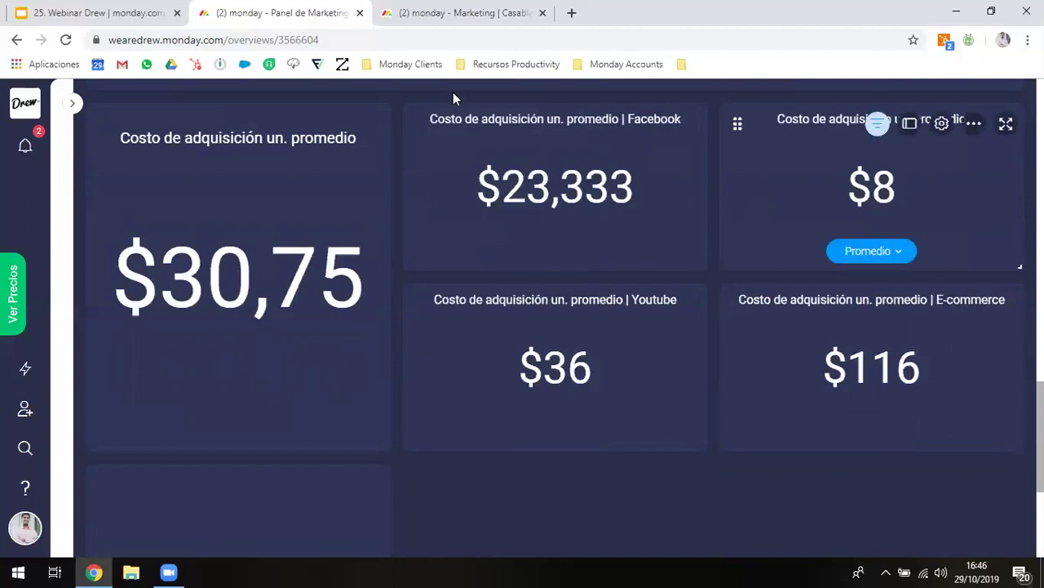
- Check the metric columns of the Marketing | Casablanca board, and add a Números widget sourced from that board to the dashboard
{"action": "key", "text": "ctrl+Tab"}
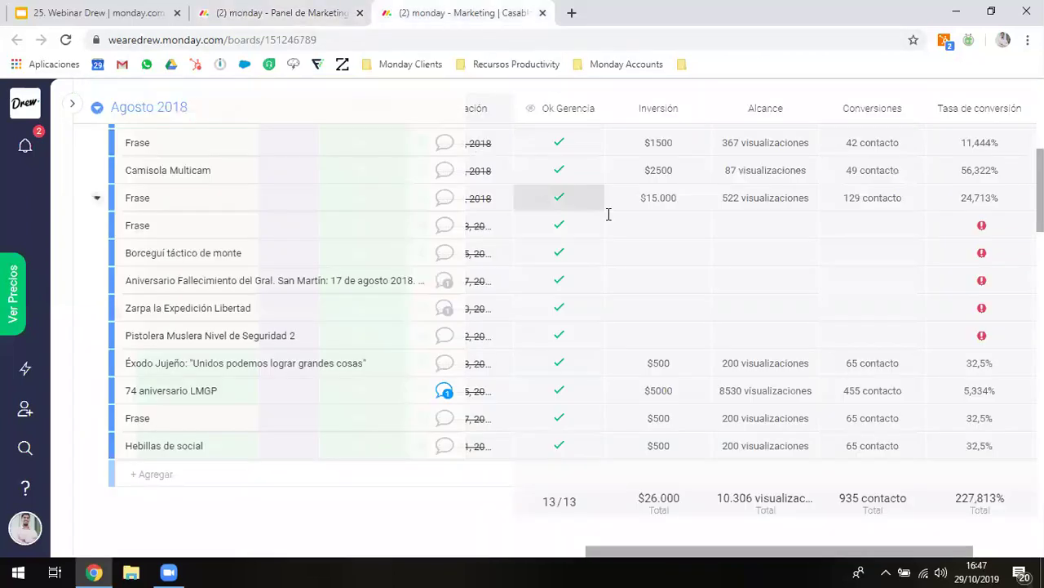
{"action": "scroll", "coordinate": [616, 224], "scroll_direction": "up", "scroll_amount": 1}
{"action": "scroll", "coordinate": [774, 270], "scroll_direction": "up", "scroll_amount": 1}
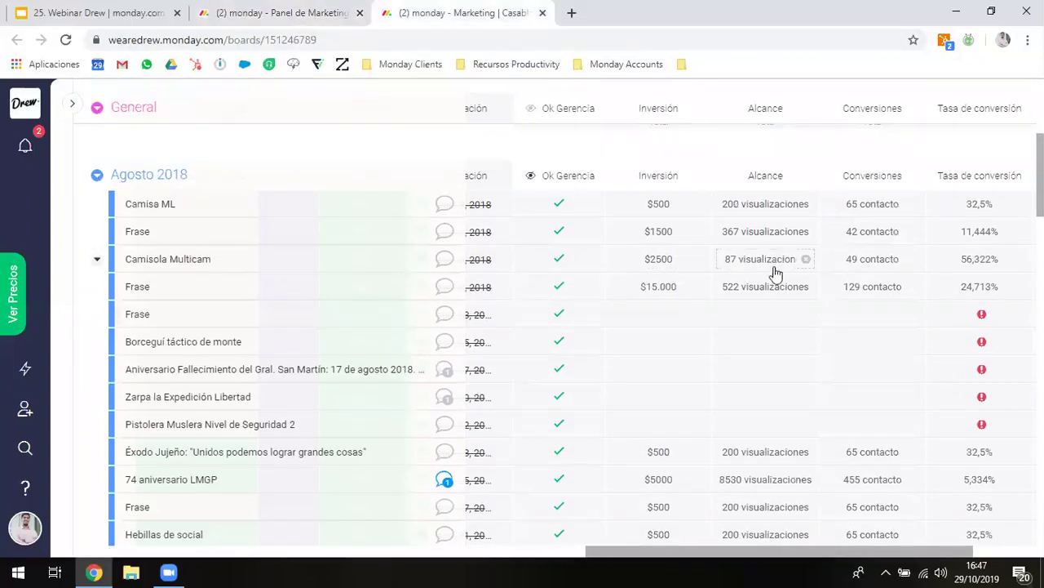
{"action": "scroll", "coordinate": [773, 272], "scroll_direction": "right", "scroll_amount": 3}
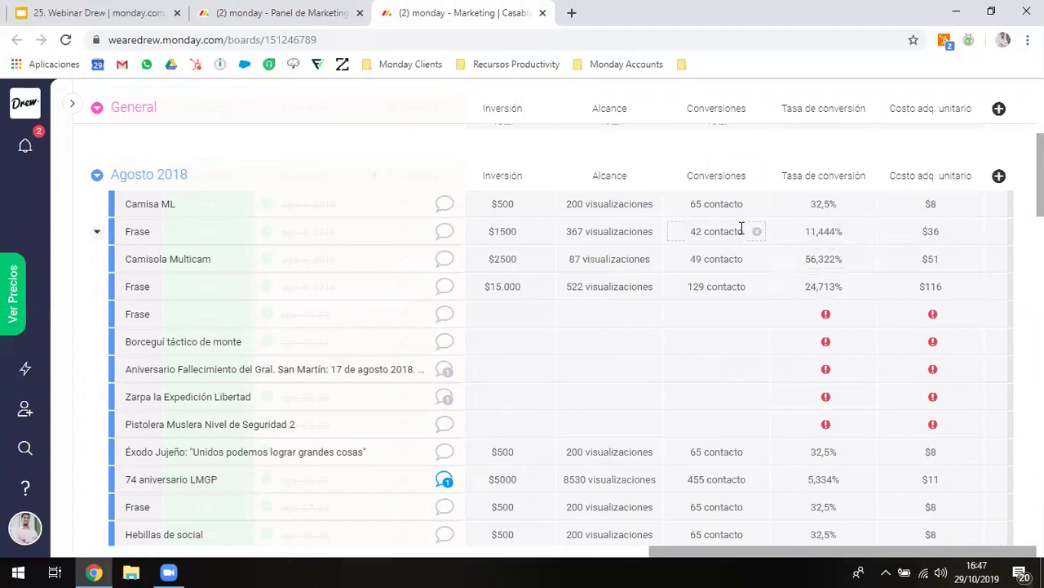
{"action": "left_click", "coordinate": [231, 9]}
{"action": "scroll", "coordinate": [417, 384], "scroll_direction": "down", "scroll_amount": 2}
{"action": "left_click", "coordinate": [315, 354]}
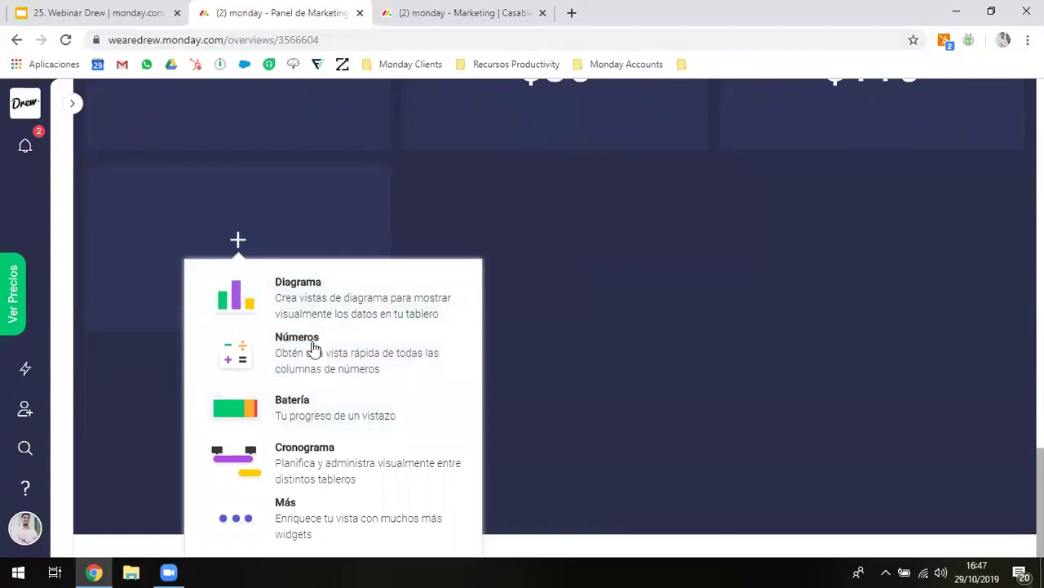
{"action": "left_click", "coordinate": [376, 345]}
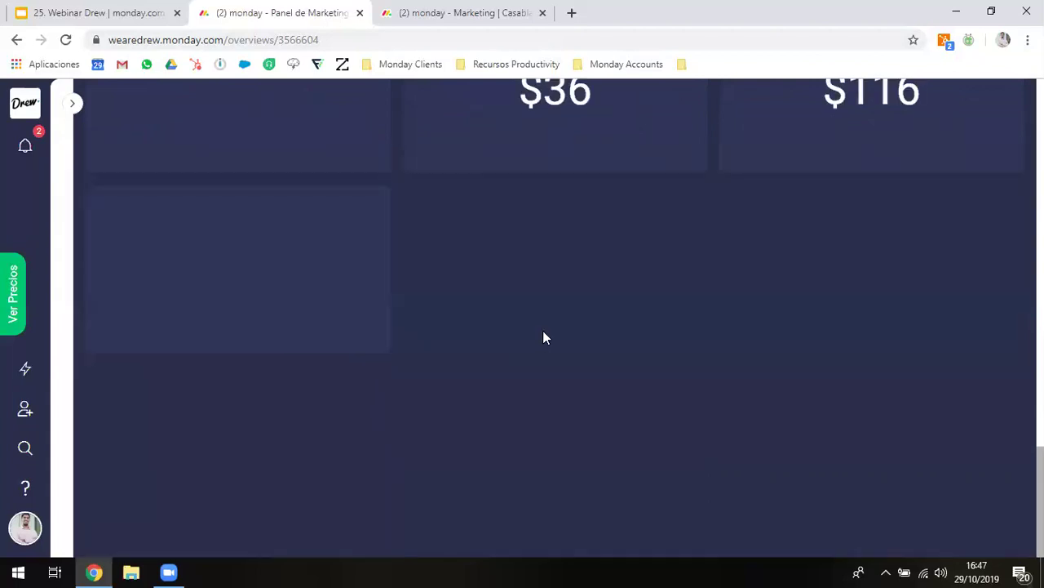
{"action": "left_click", "coordinate": [839, 315]}
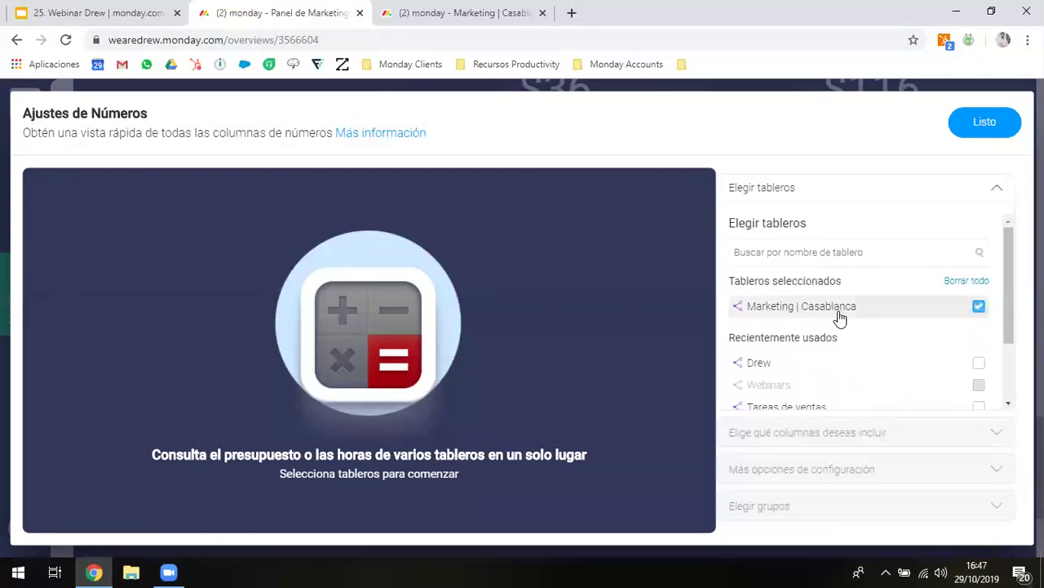
{"action": "left_click", "coordinate": [953, 200]}
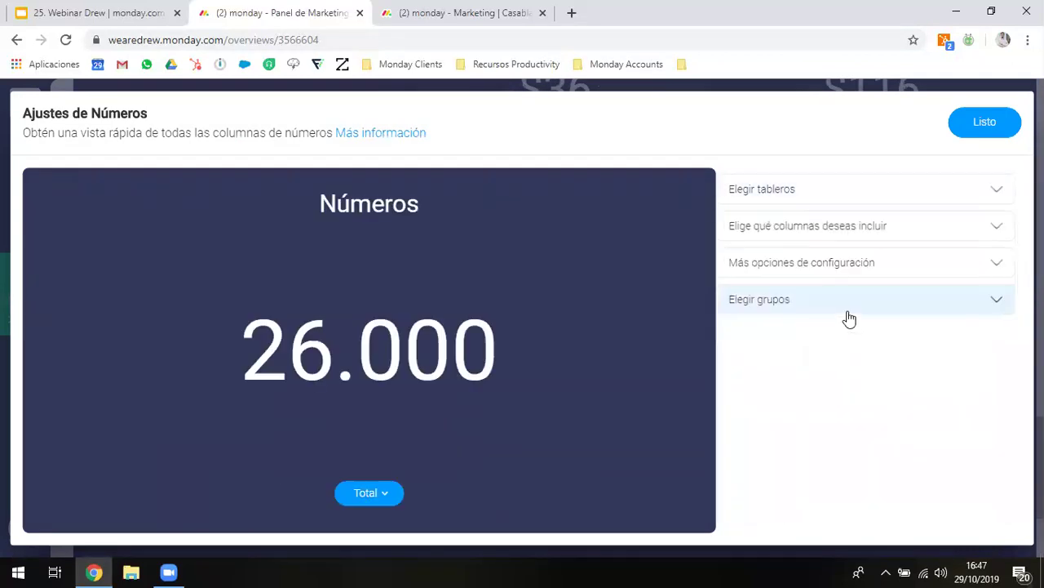
- Make the new Números widget use the Alcance column instead of Inversión and title it "Alcance total | Agosto"
{"action": "left_click", "coordinate": [757, 236]}
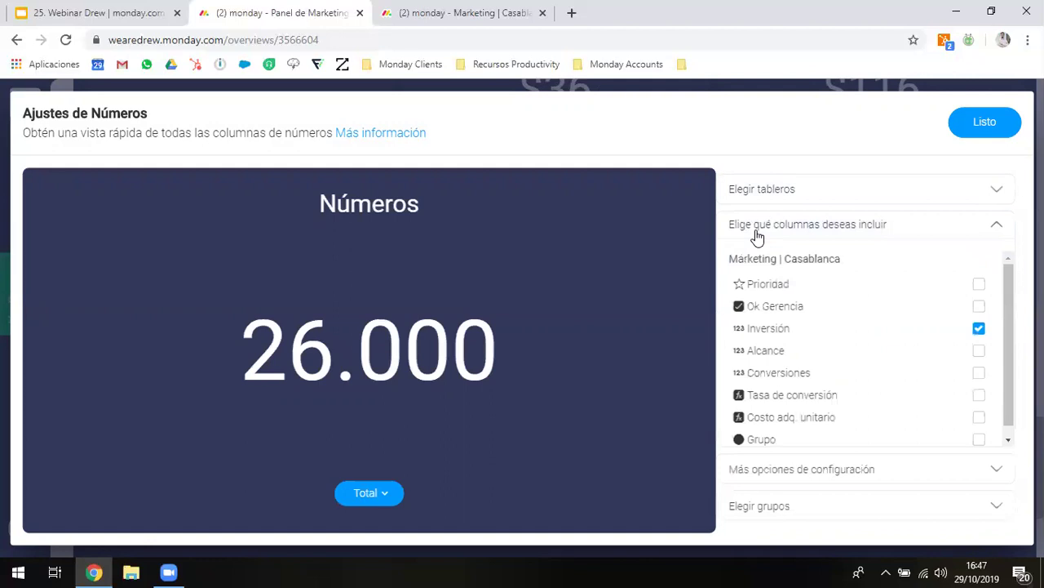
{"action": "left_click", "coordinate": [779, 350]}
{"action": "left_click", "coordinate": [774, 330]}
{"action": "left_click", "coordinate": [362, 200]}
{"action": "type", "text": "Alcance tot"}
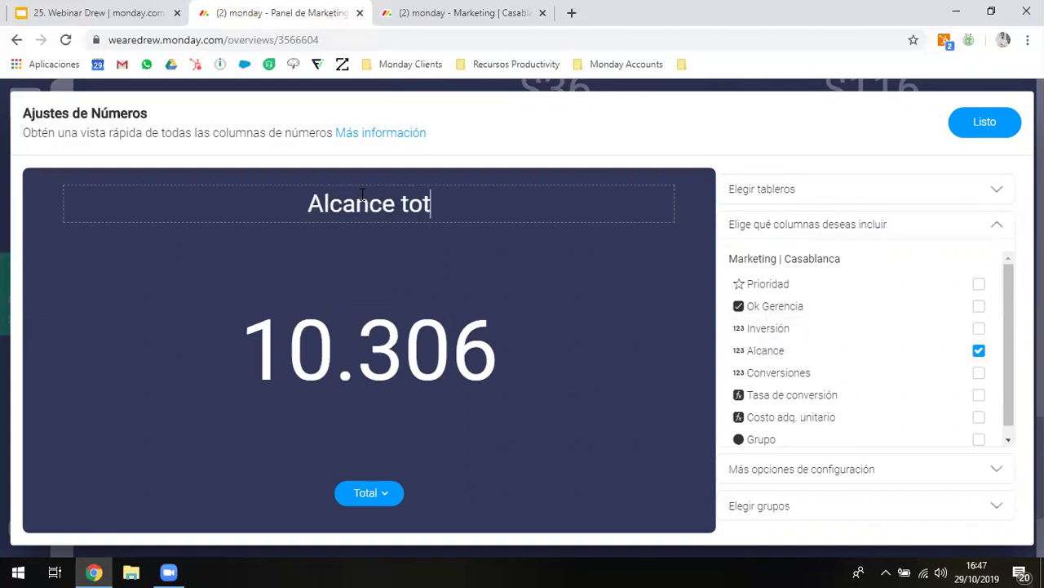
{"action": "type", "text": "al | Agosto"}
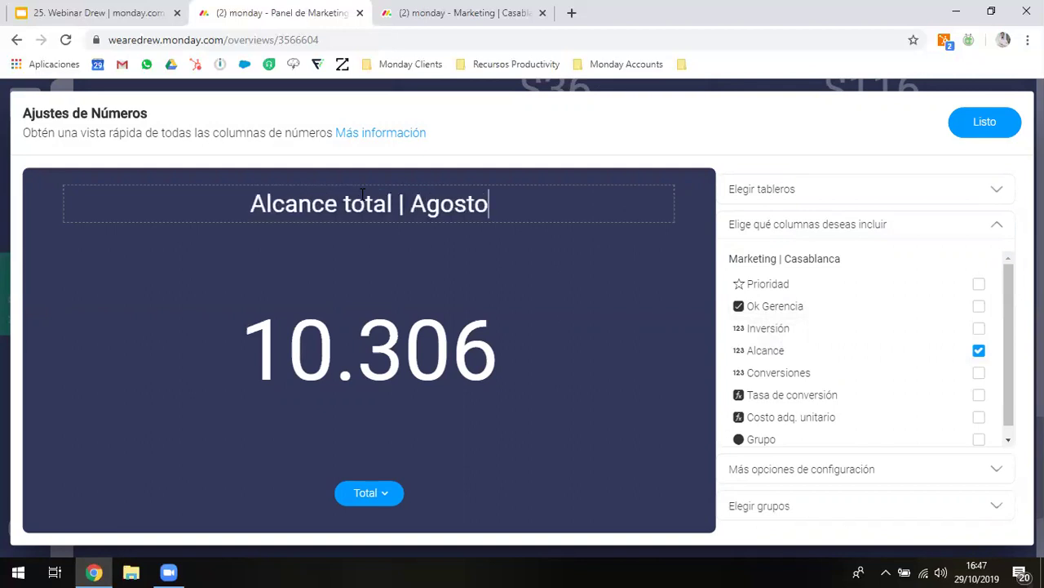
- Limit the Alcance total widget to the Agosto 2018 group, finish its settings and enlarge it to about half the dashboard's width
{"action": "left_click", "coordinate": [953, 229]}
{"action": "left_click", "coordinate": [805, 306]}
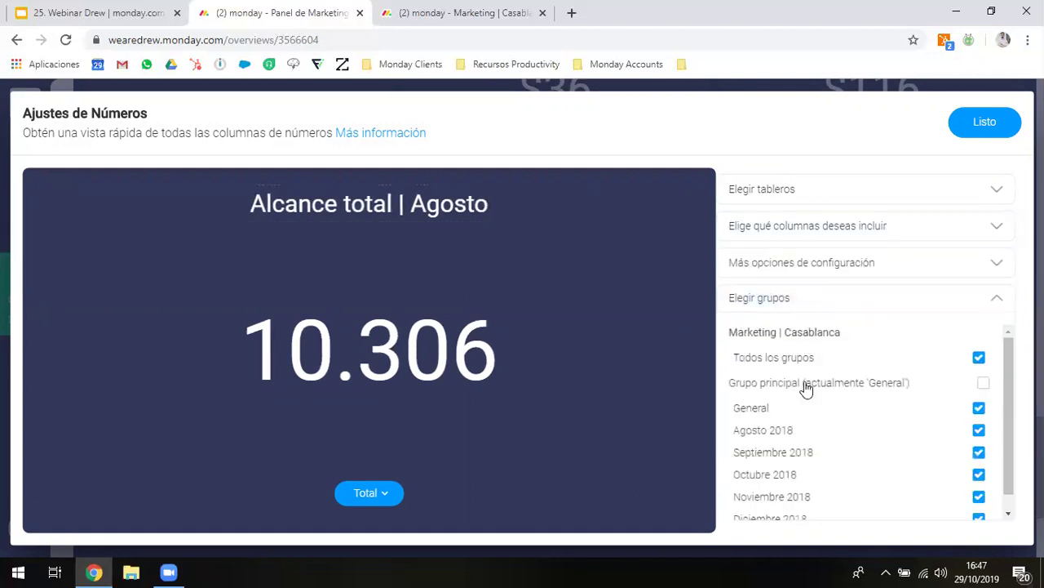
{"action": "left_click", "coordinate": [806, 441]}
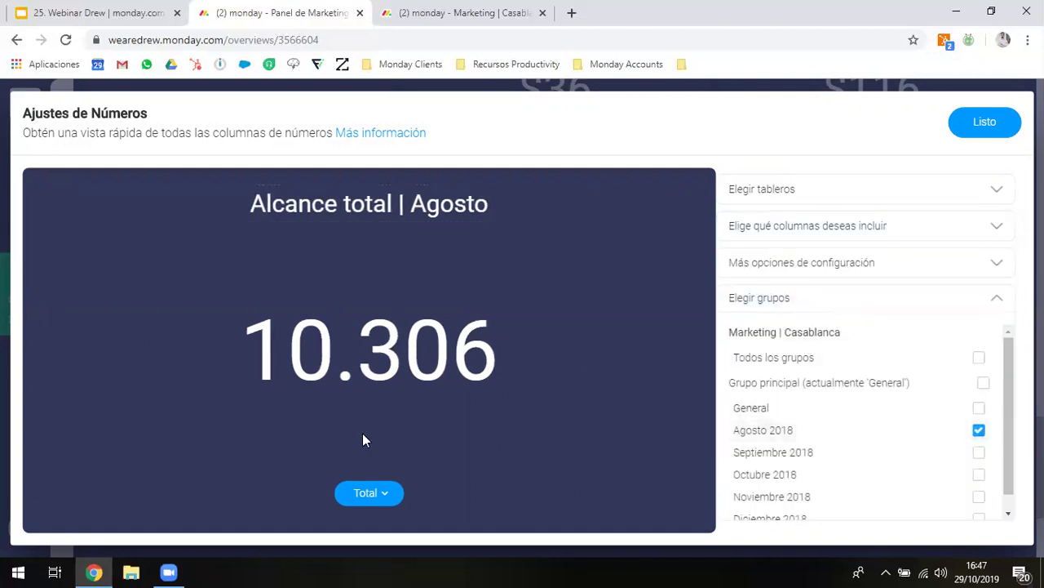
{"action": "left_click", "coordinate": [972, 135]}
{"action": "left_click_drag", "start_coordinate": [385, 350], "coordinate": [543, 519]}
- Add another Números widget below, sourced from the Marketing | Casablanca board and limited to the Agosto 2018 group
{"action": "scroll", "coordinate": [633, 475], "scroll_direction": "down", "scroll_amount": 3}
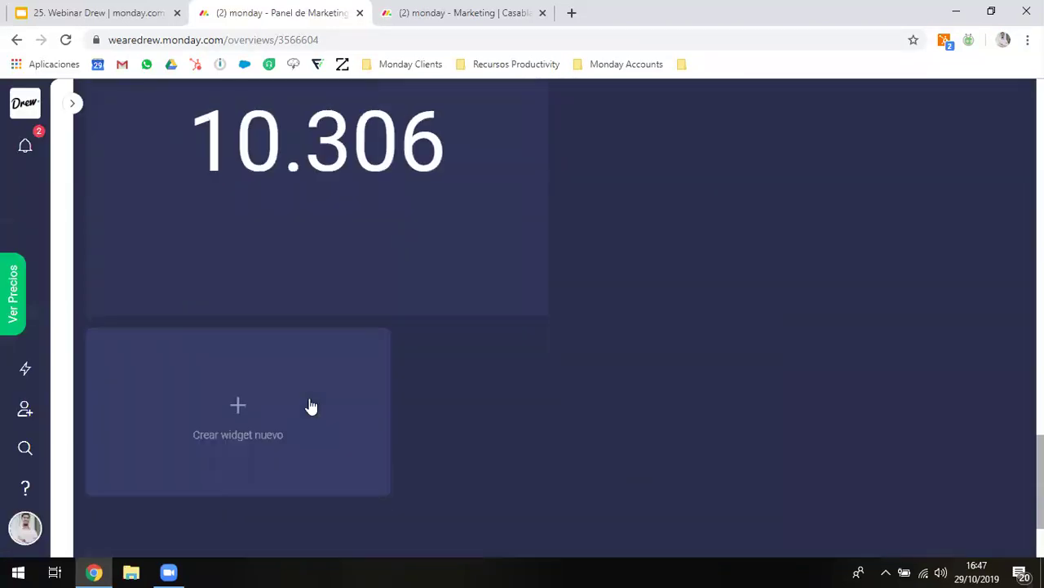
{"action": "left_click", "coordinate": [311, 405]}
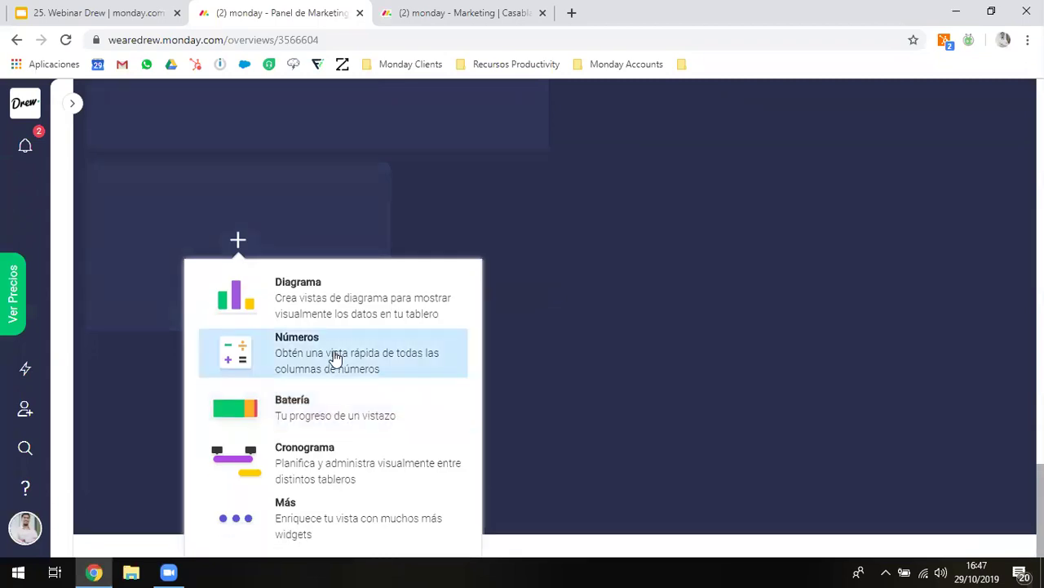
{"action": "left_click", "coordinate": [334, 357]}
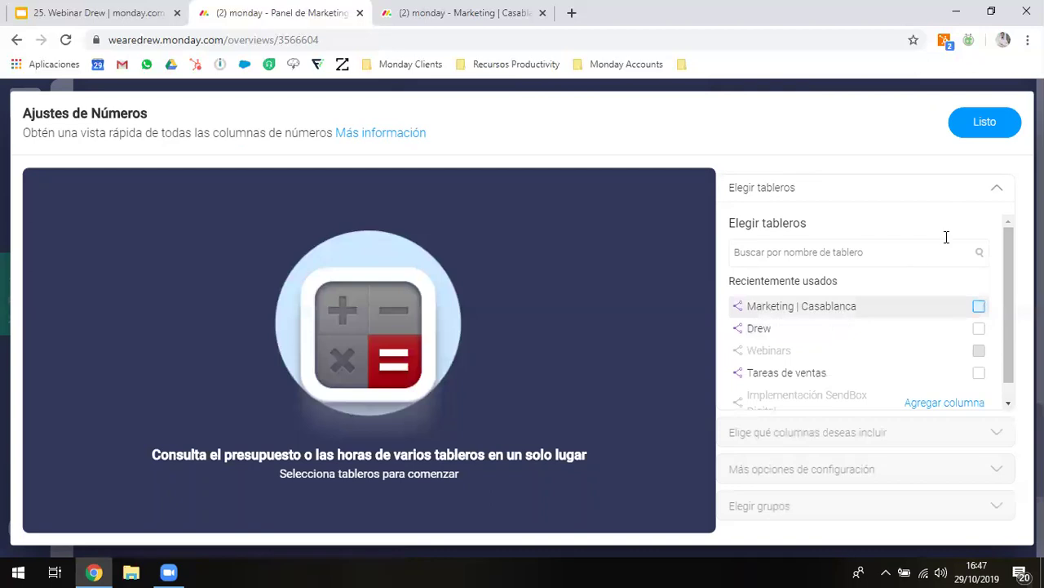
{"action": "left_click", "coordinate": [979, 306]}
{"action": "left_click", "coordinate": [994, 194]}
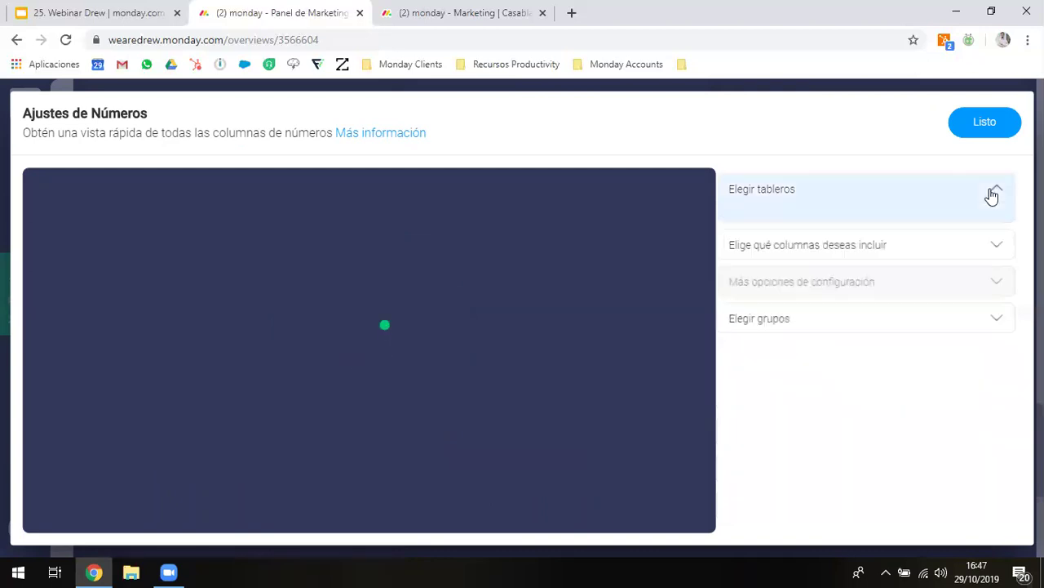
{"action": "left_click", "coordinate": [816, 303]}
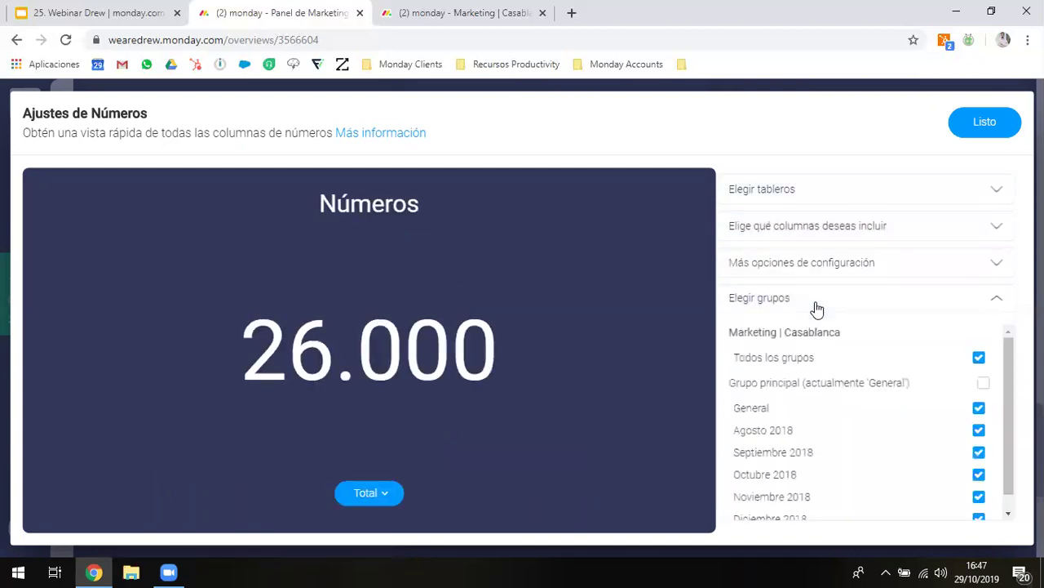
{"action": "left_click", "coordinate": [796, 435]}
- Make the widget show the average of Tasa de conversión instead of Inversión, with the % unit placed after the number
{"action": "left_click", "coordinate": [834, 238]}
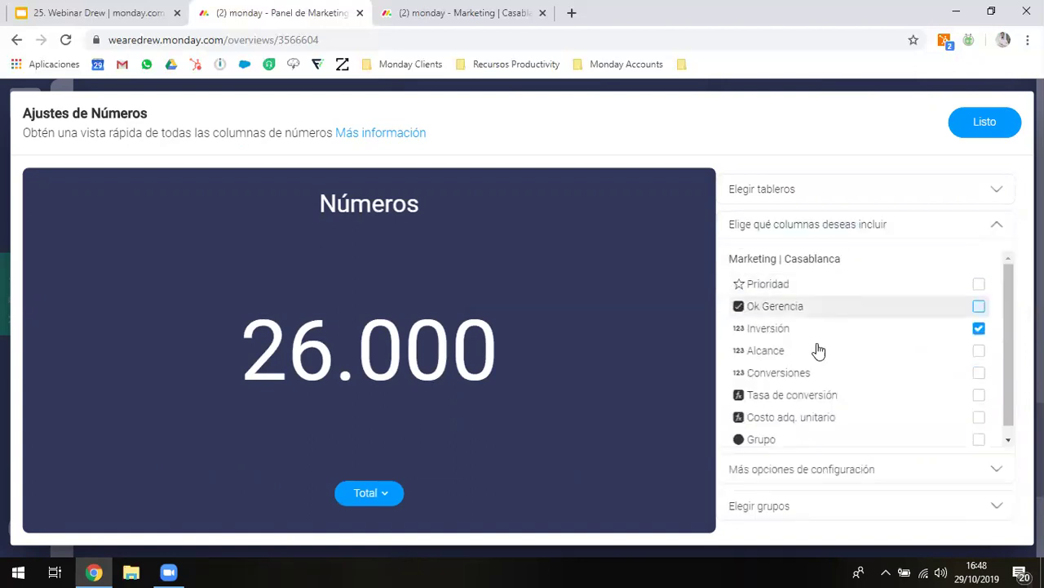
{"action": "left_click", "coordinate": [816, 395]}
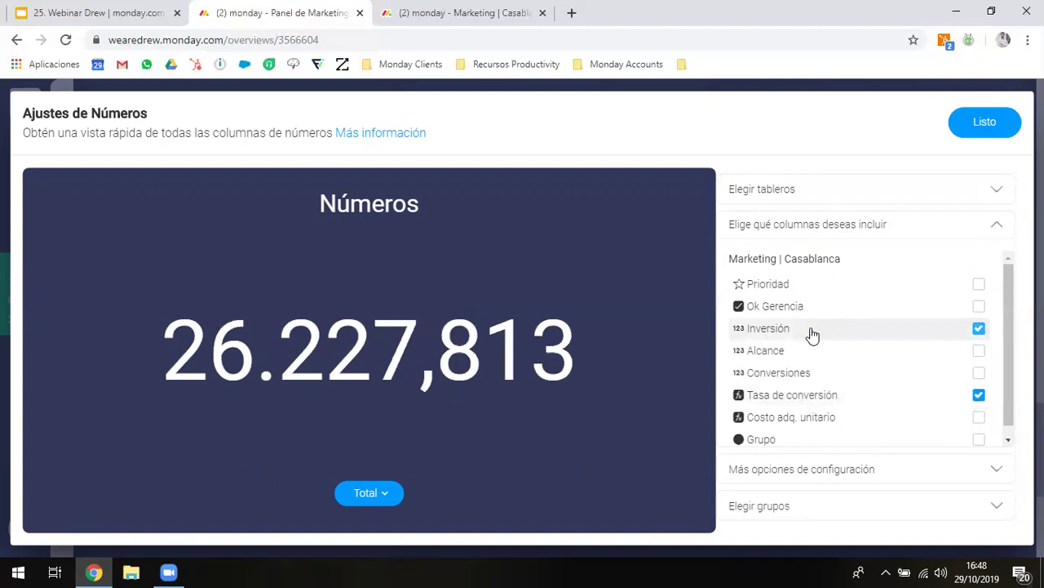
{"action": "left_click", "coordinate": [813, 331]}
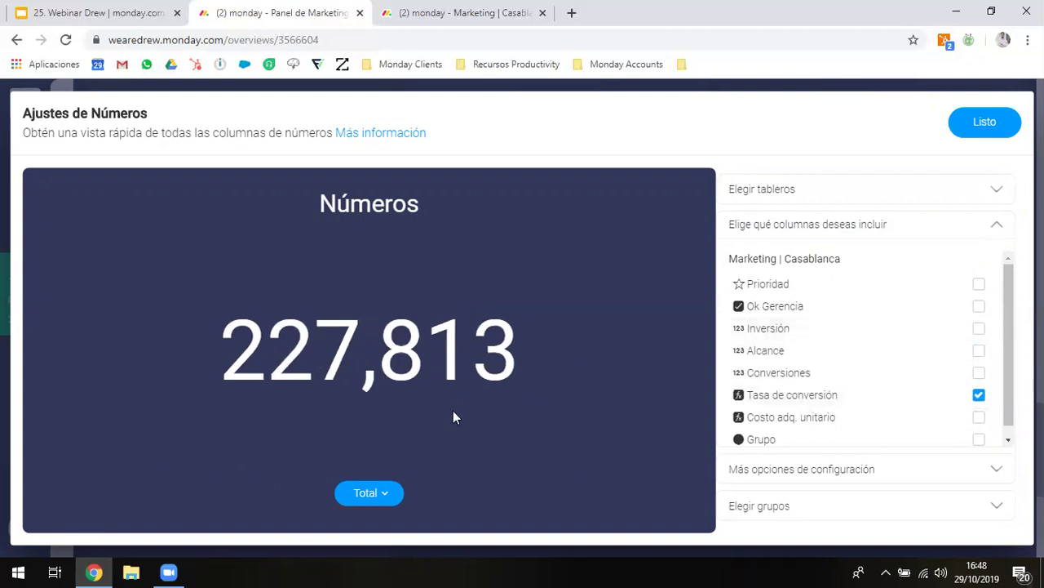
{"action": "left_click", "coordinate": [367, 493]}
{"action": "left_click", "coordinate": [301, 457]}
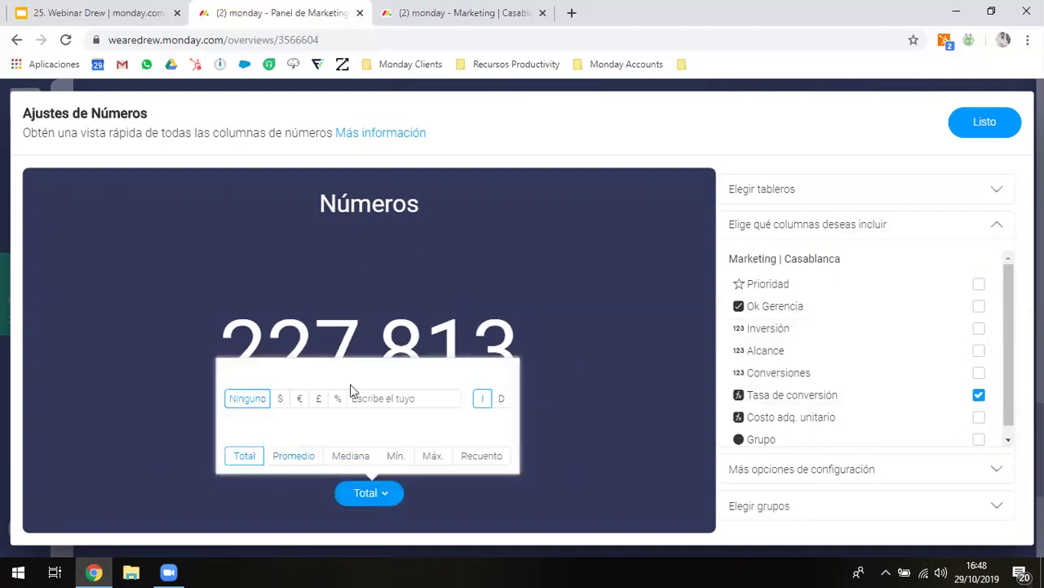
{"action": "left_click", "coordinate": [342, 401]}
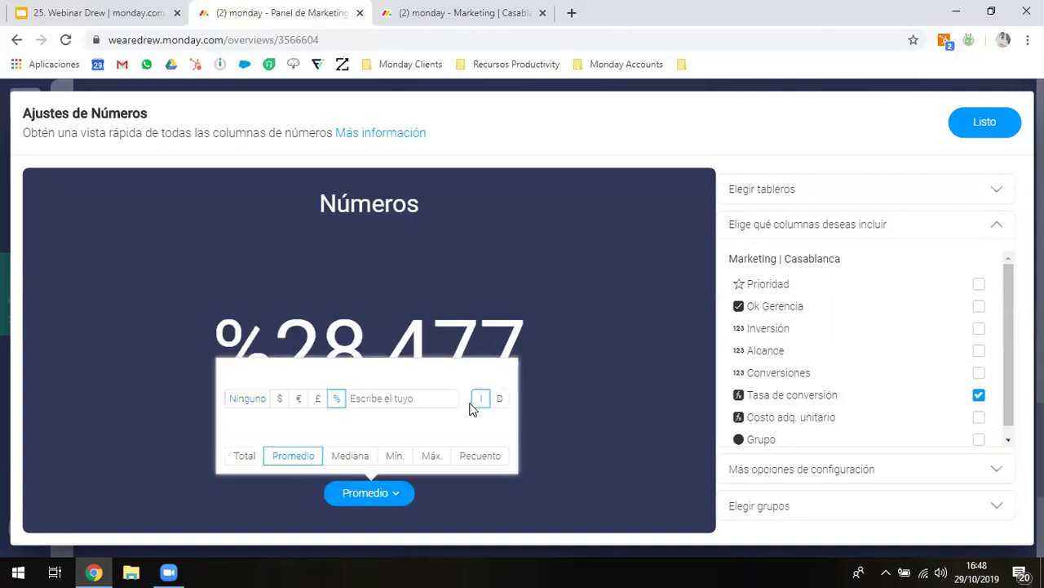
{"action": "left_click", "coordinate": [503, 409]}
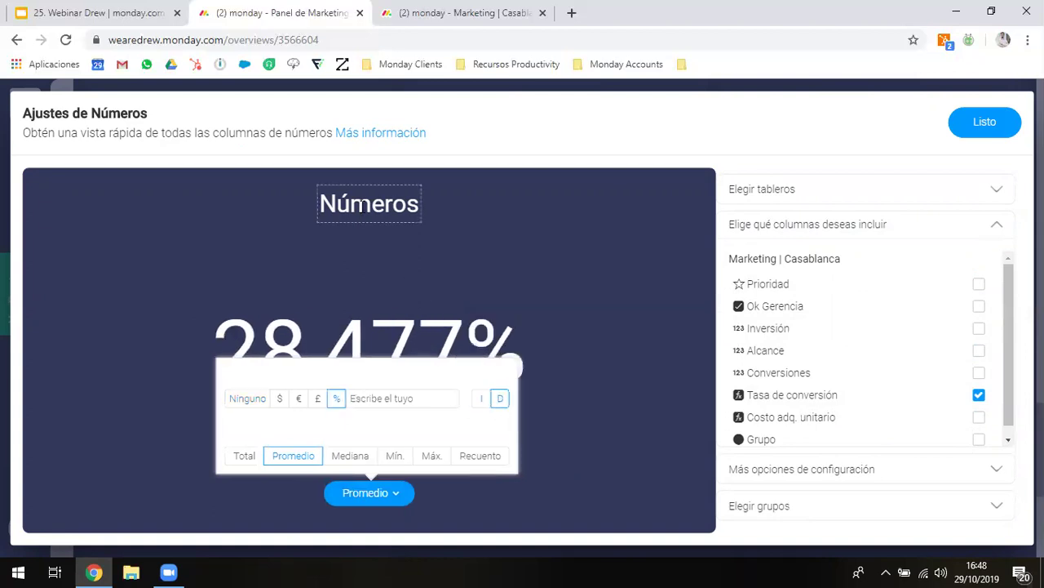
- Title the widget "Tasa de conversión prom. | Agosto" and finish its settings
{"action": "left_click", "coordinate": [362, 205]}
{"action": "type", "text": "Tasa de c"}
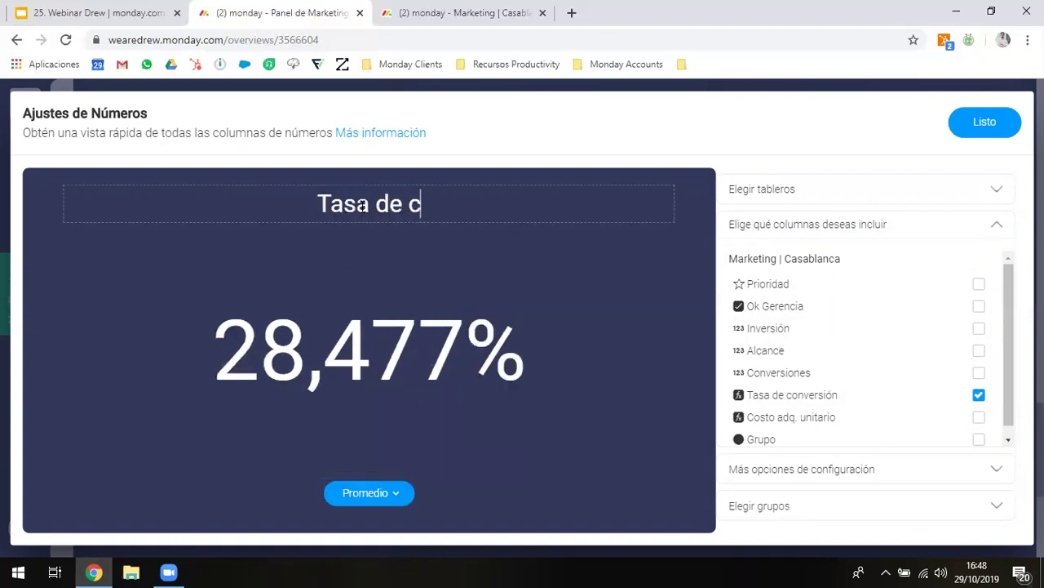
{"action": "type", "text": "onversión pr"}
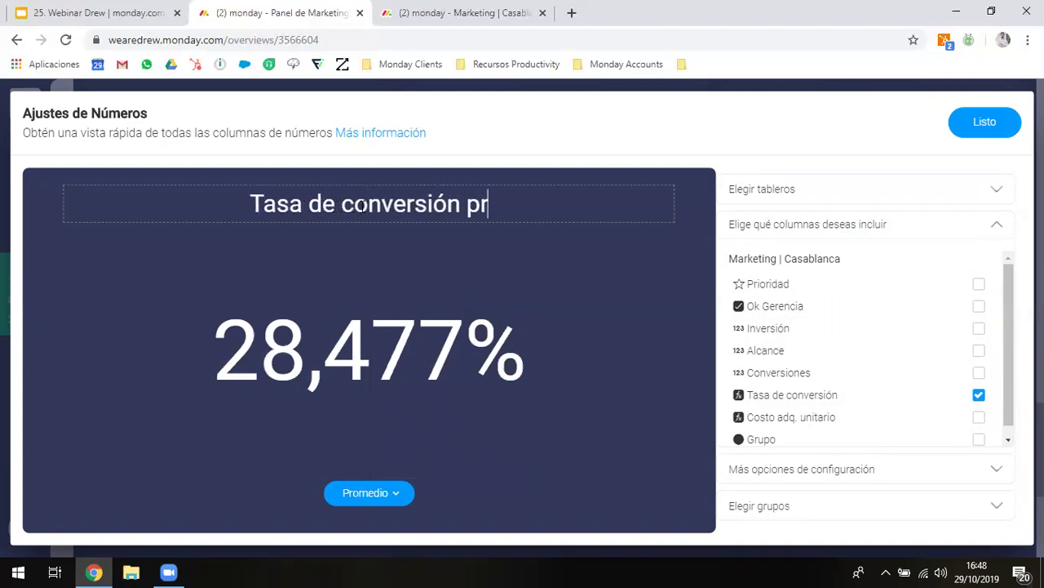
{"action": "type", "text": "om. | Agosto"}
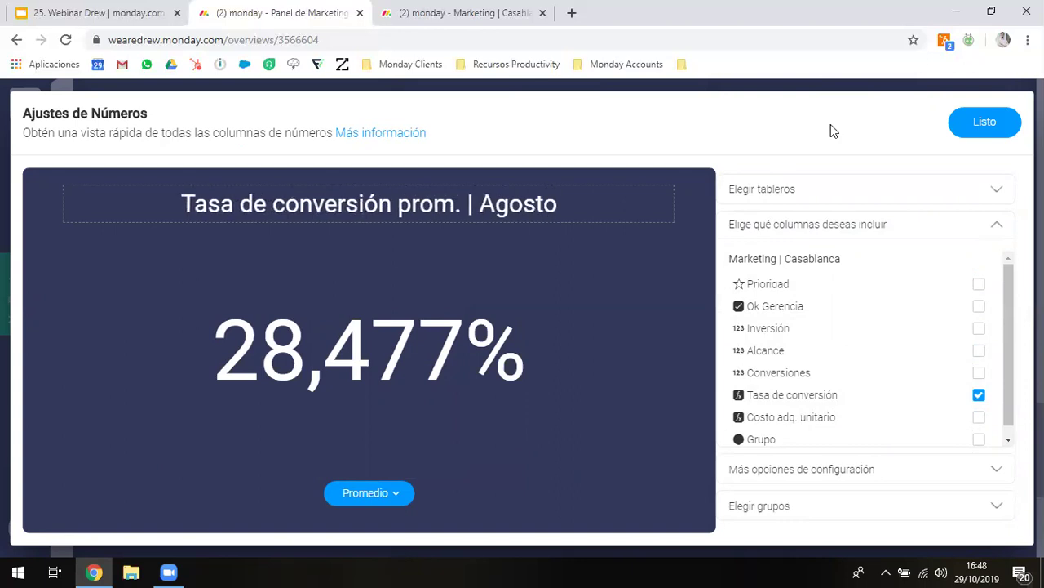
{"action": "left_click", "coordinate": [989, 131]}
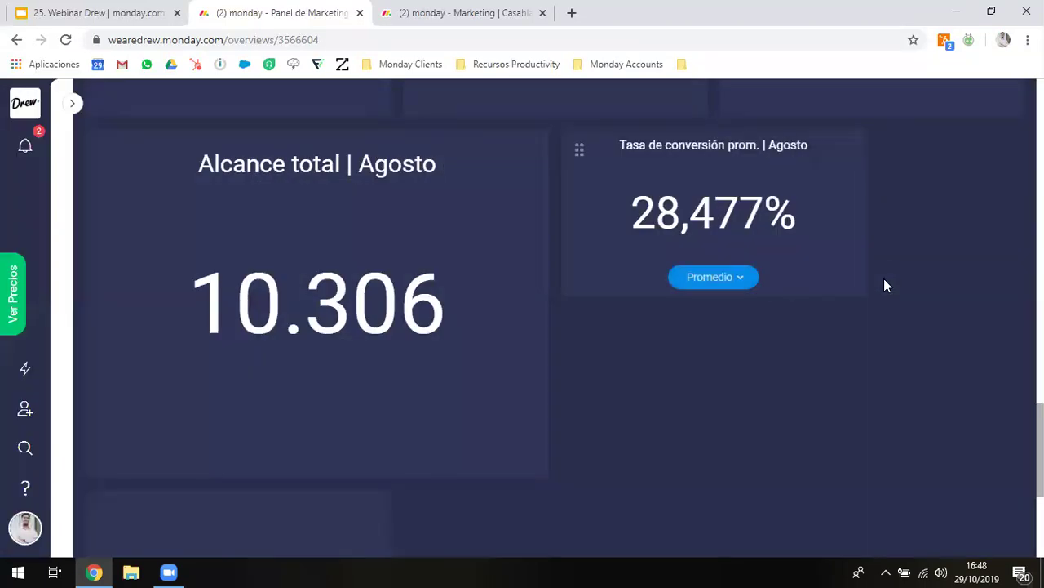
- Widen the Tasa de conversión widget to fill the row beside Alcance total, and reduce both widgets to the same short height
{"action": "left_click_drag", "start_coordinate": [897, 403], "coordinate": [1020, 469]}
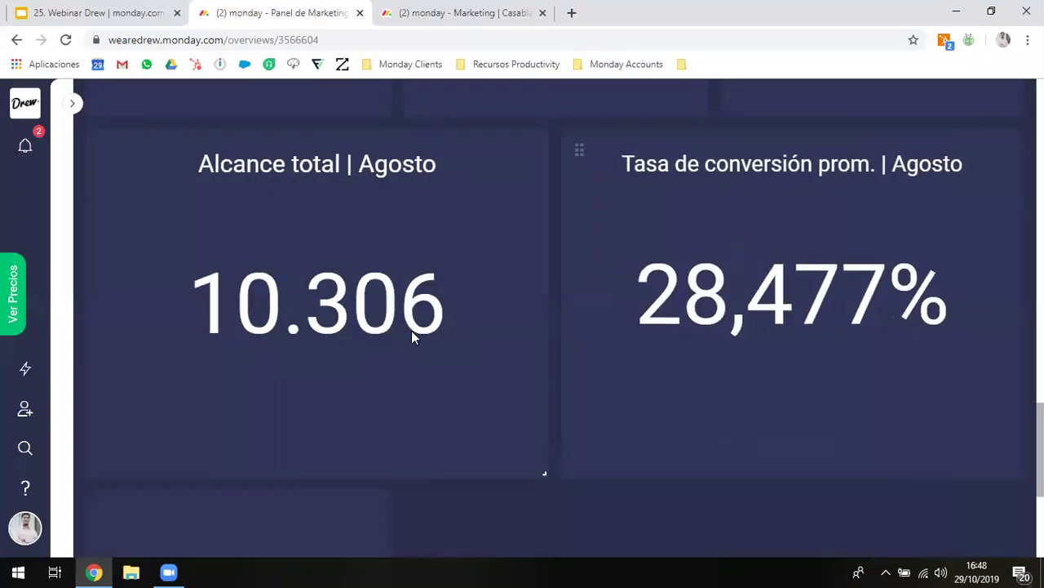
{"action": "scroll", "coordinate": [412, 331], "scroll_direction": "up", "scroll_amount": 3}
{"action": "scroll", "coordinate": [457, 326], "scroll_direction": "down", "scroll_amount": 2}
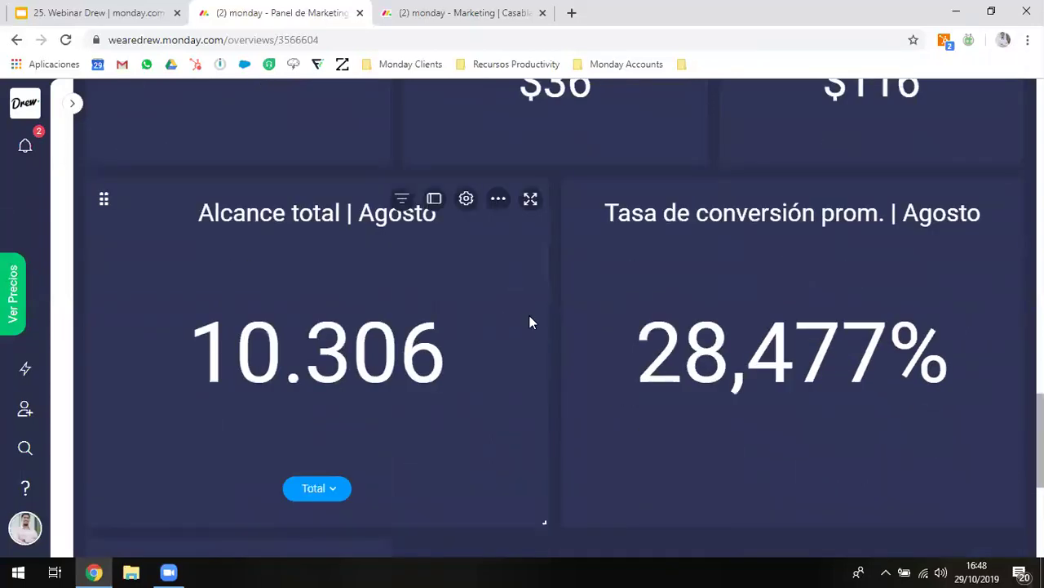
{"action": "left_click_drag", "start_coordinate": [538, 517], "coordinate": [532, 350]}
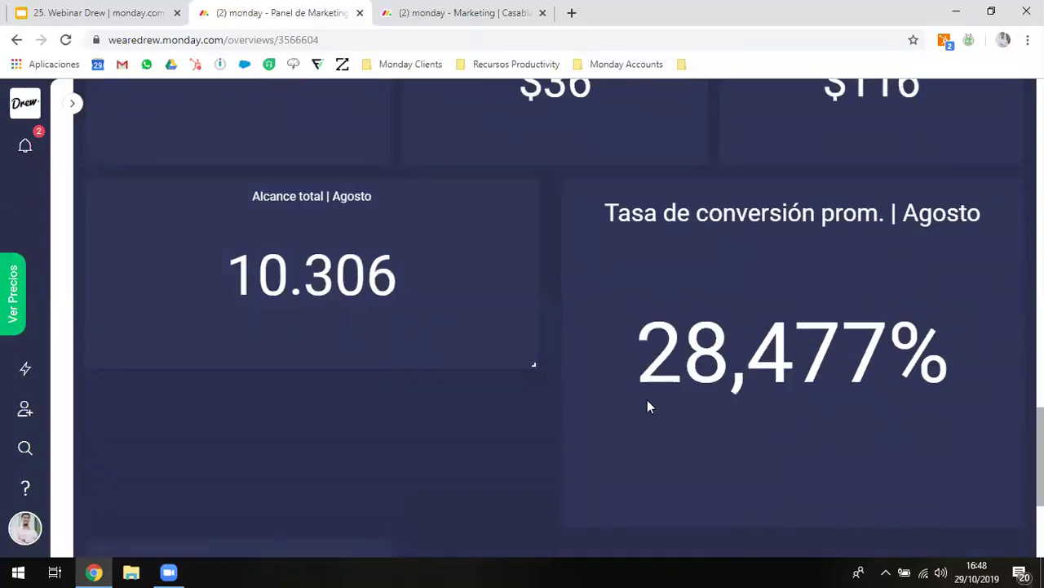
{"action": "left_click_drag", "start_coordinate": [1019, 520], "coordinate": [986, 366]}
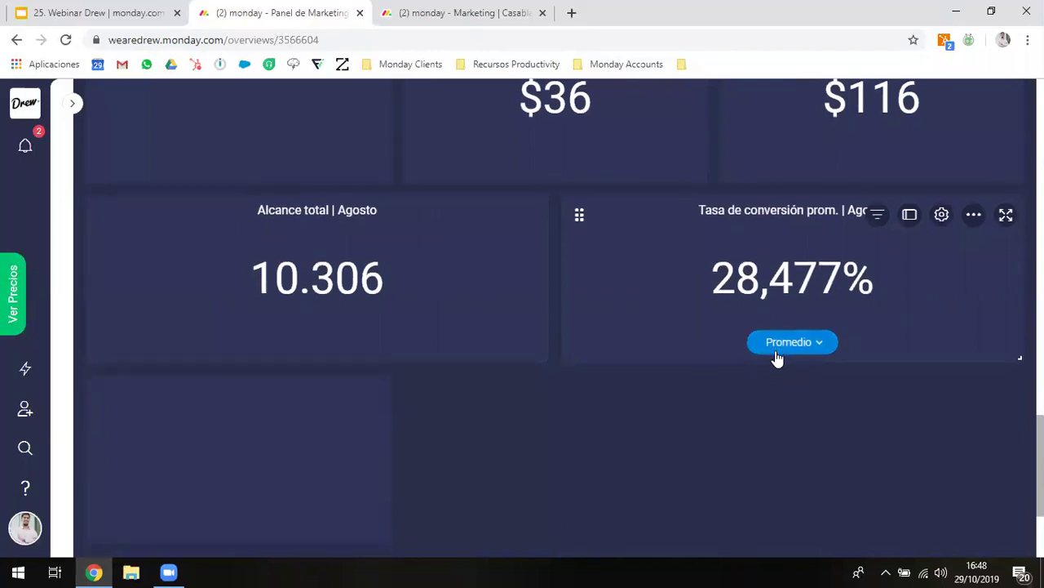
- Duplicate the "Casablanca | Reporte de resultados" title banner widget from the start of the dashboard
{"action": "mouse_move", "coordinate": [940, 172]}
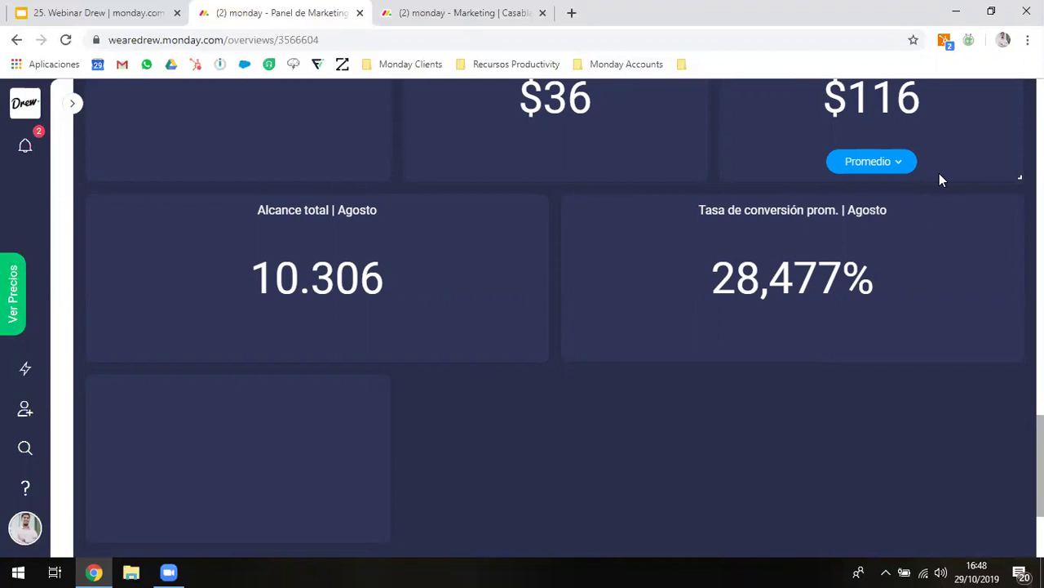
{"action": "scroll", "coordinate": [939, 173], "scroll_direction": "up", "scroll_amount": 20}
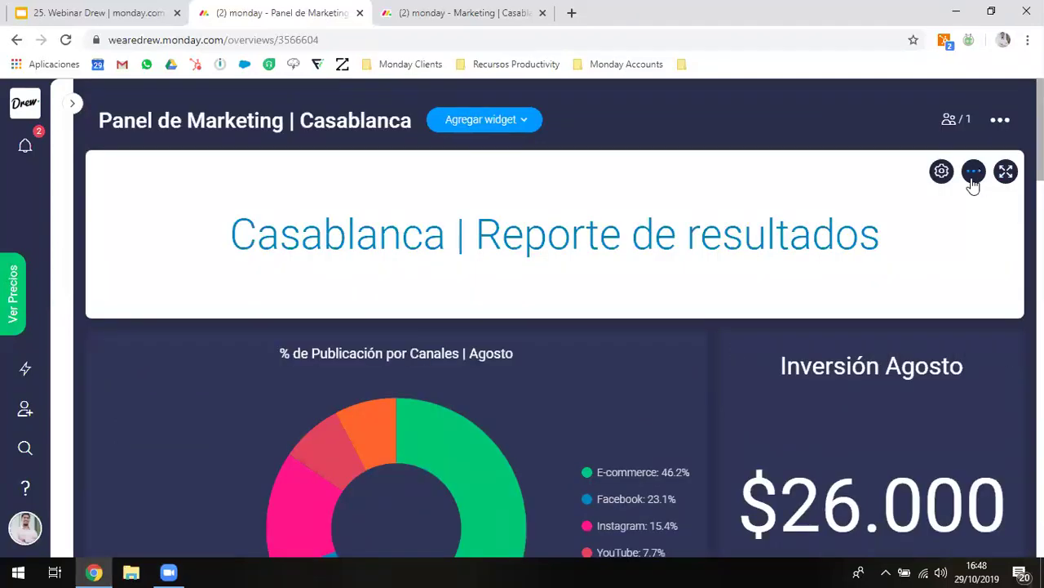
{"action": "left_click", "coordinate": [974, 175]}
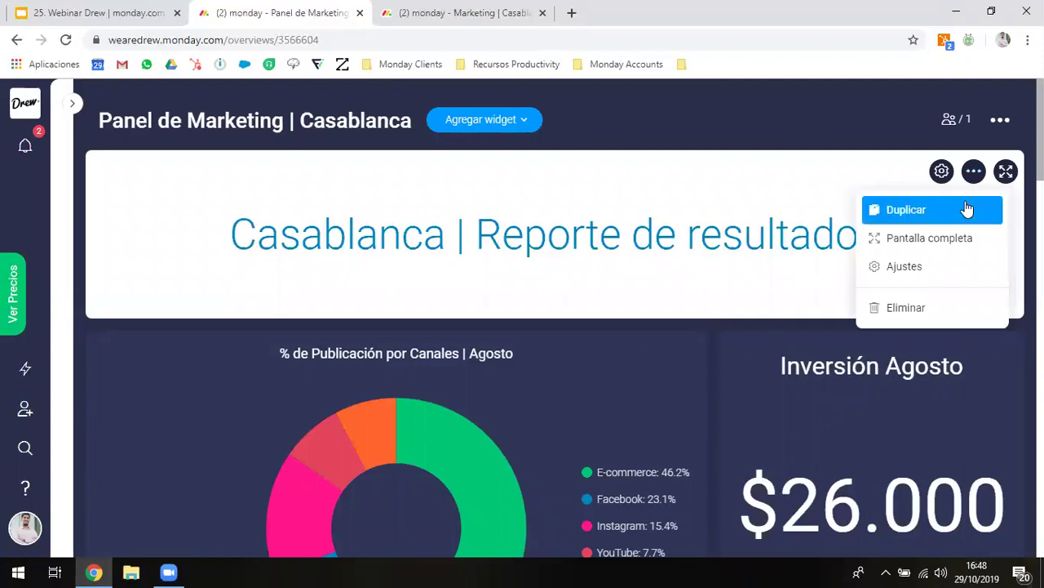
{"action": "left_click", "coordinate": [966, 210]}
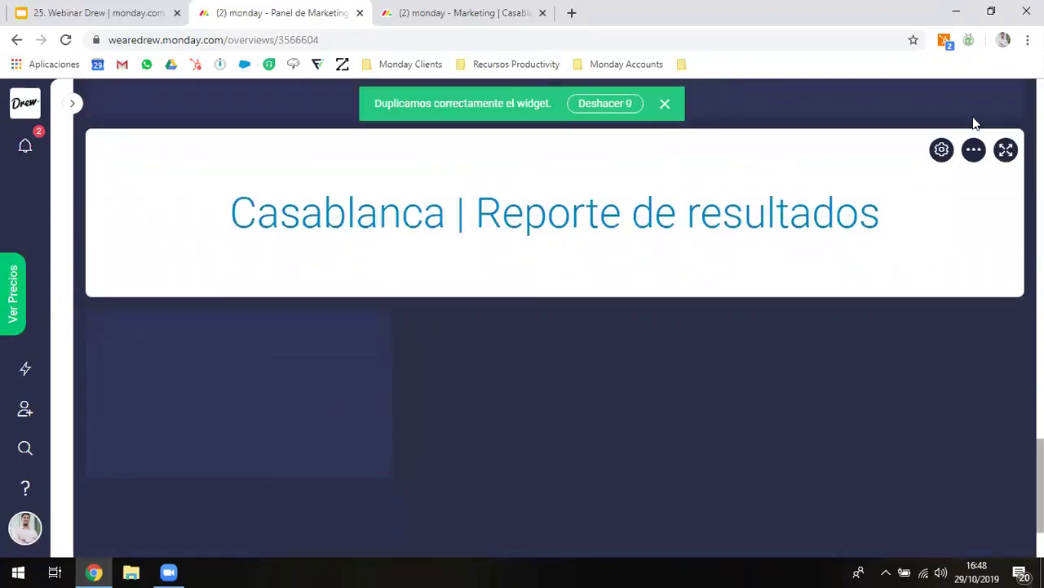
- Change the duplicated banner's description to "Casablanca | Consolidado 2018" and finish its settings
{"action": "left_click", "coordinate": [943, 151]}
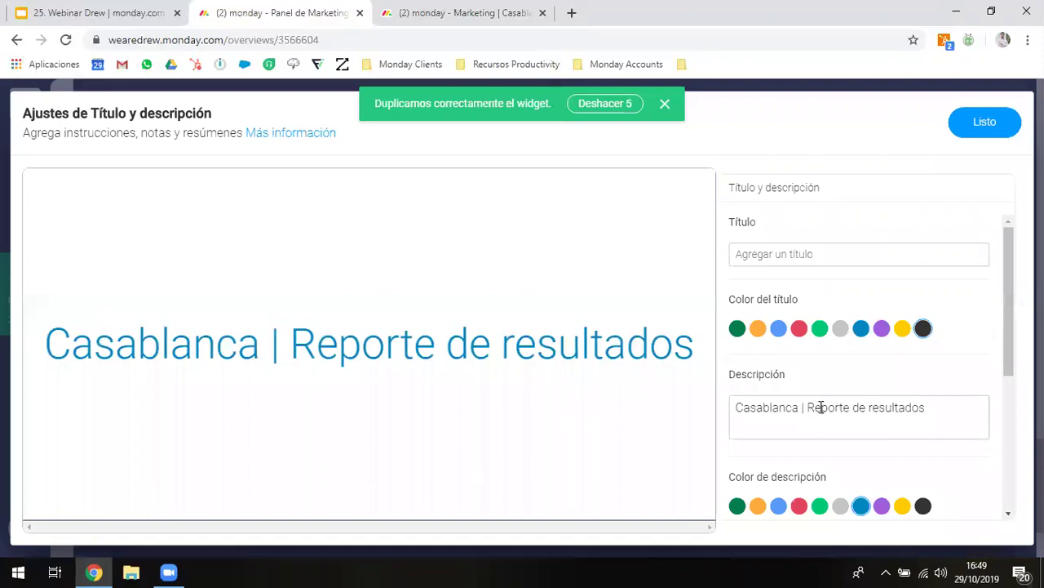
{"action": "left_click_drag", "start_coordinate": [807, 410], "coordinate": [948, 426]}
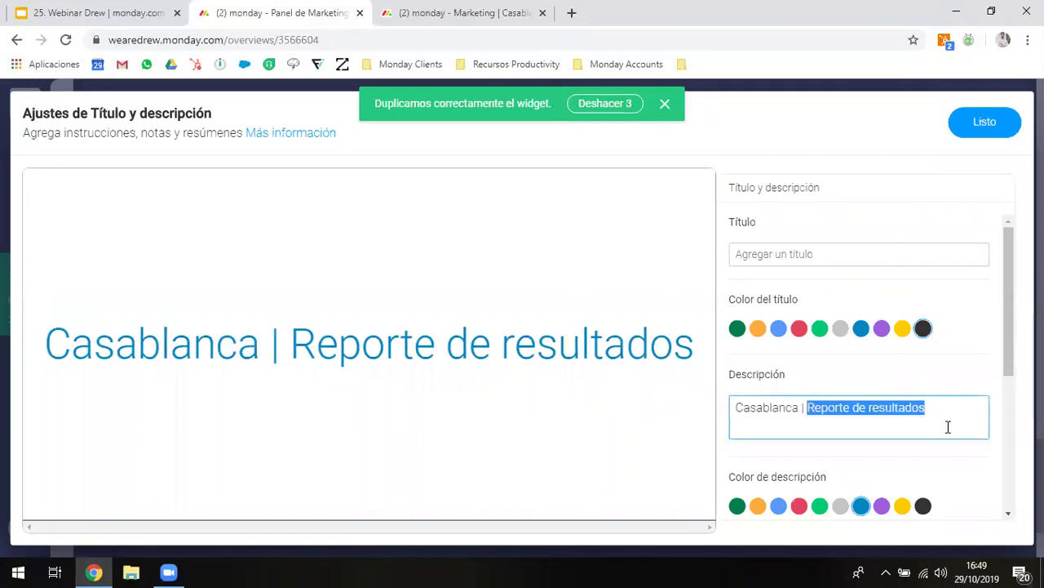
{"action": "type", "text": "Consolidado 2019"}
{"action": "key", "text": "BackSpace"}
{"action": "type", "text": "8"}
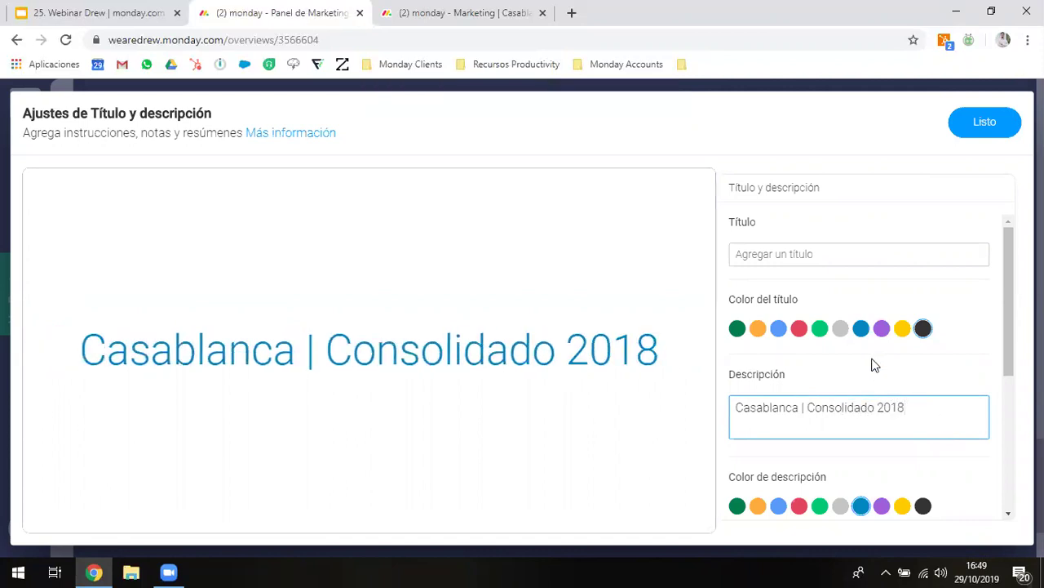
{"action": "left_click", "coordinate": [985, 123]}
{"action": "scroll", "coordinate": [703, 271], "scroll_direction": "up", "scroll_amount": 2}
{"action": "scroll", "coordinate": [703, 271], "scroll_direction": "up", "scroll_amount": 3}
{"action": "scroll", "coordinate": [703, 271], "scroll_direction": "down", "scroll_amount": 5}
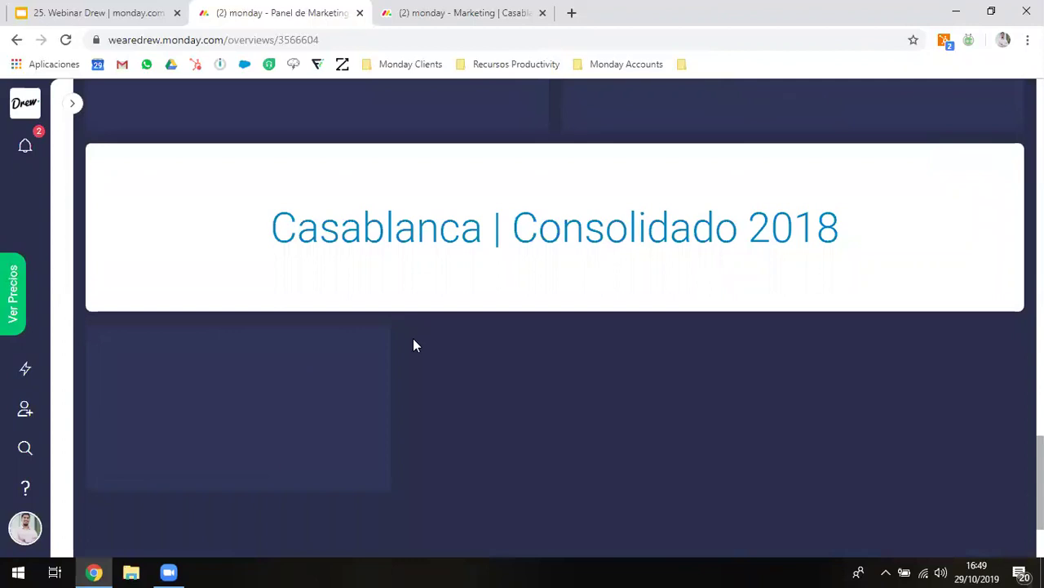
- In the Marketing | Casablanca board, give the first Septiembre 2018 item Inversión 42000, Alcance 5600 and Conversiones 1222
{"action": "key", "text": "ctrl+Tab"}
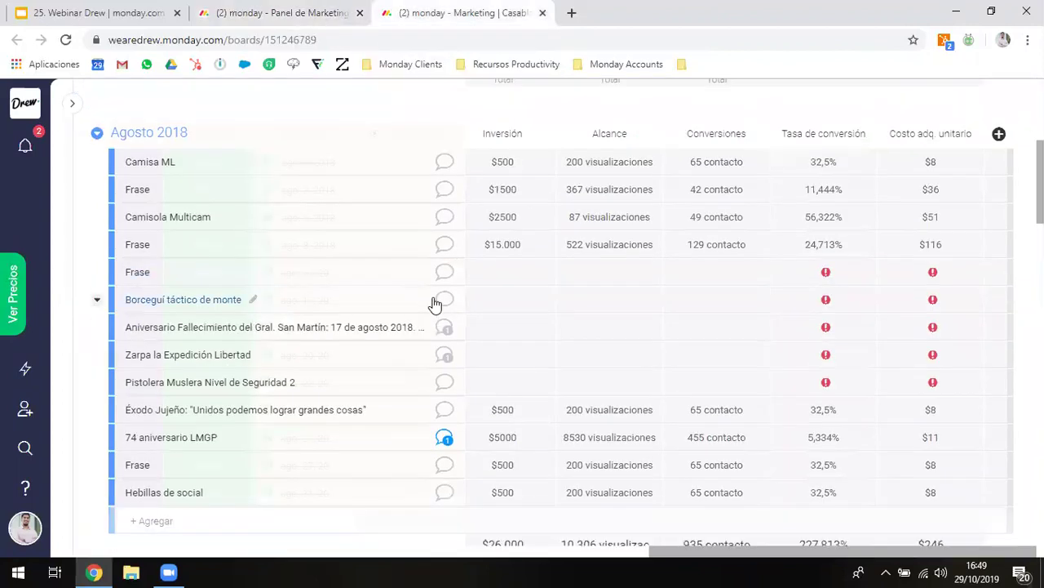
{"action": "scroll", "coordinate": [435, 304], "scroll_direction": "down", "scroll_amount": 6}
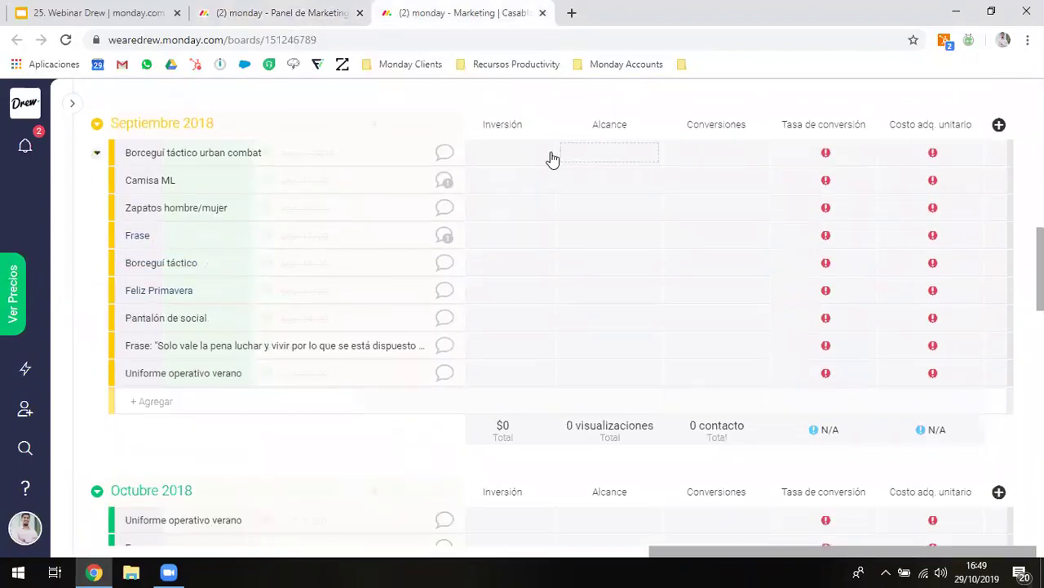
{"action": "left_click", "coordinate": [534, 155]}
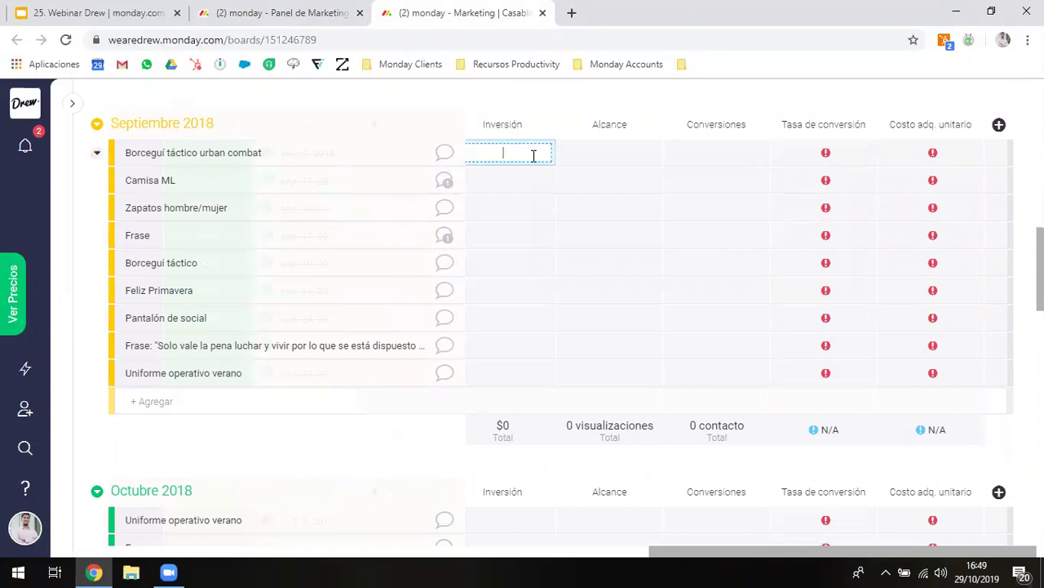
{"action": "type", "text": "64"}
{"action": "type", "text": "42000"}
{"action": "key", "text": "Return"}
{"action": "left_click", "coordinate": [595, 159]}
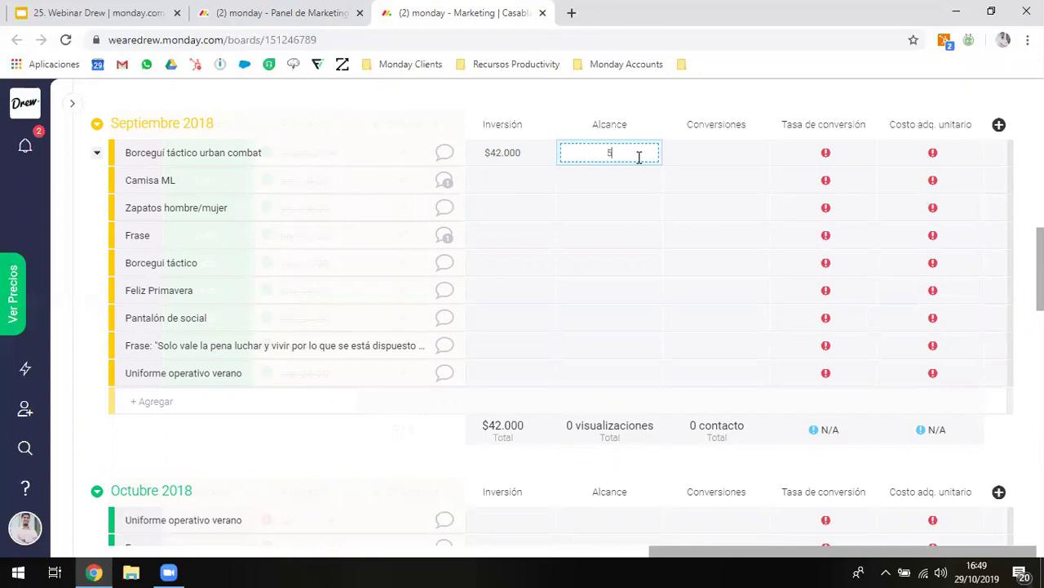
{"action": "type", "text": "5600"}
{"action": "key", "text": "Return"}
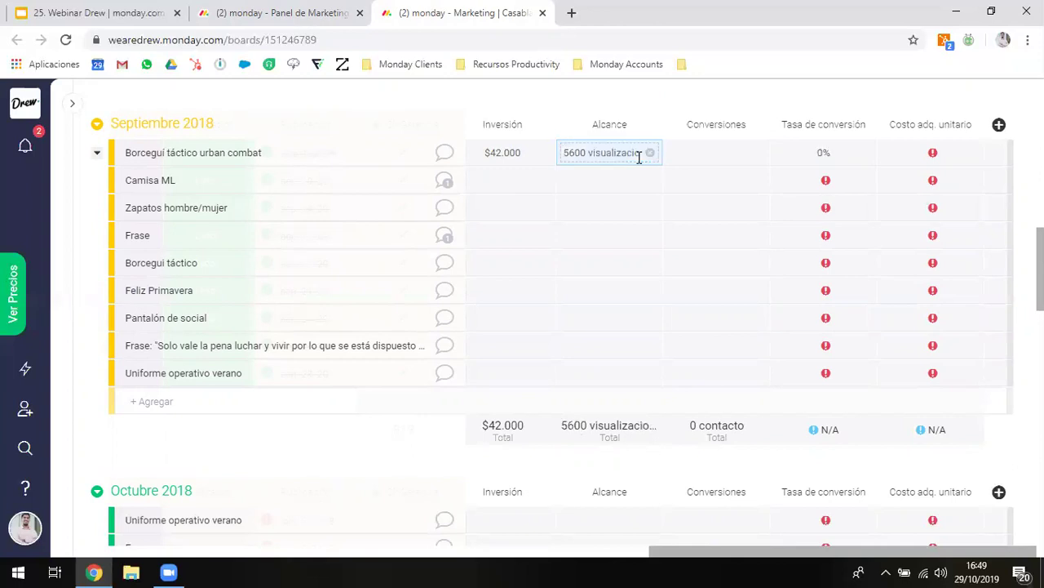
{"action": "left_click", "coordinate": [704, 153]}
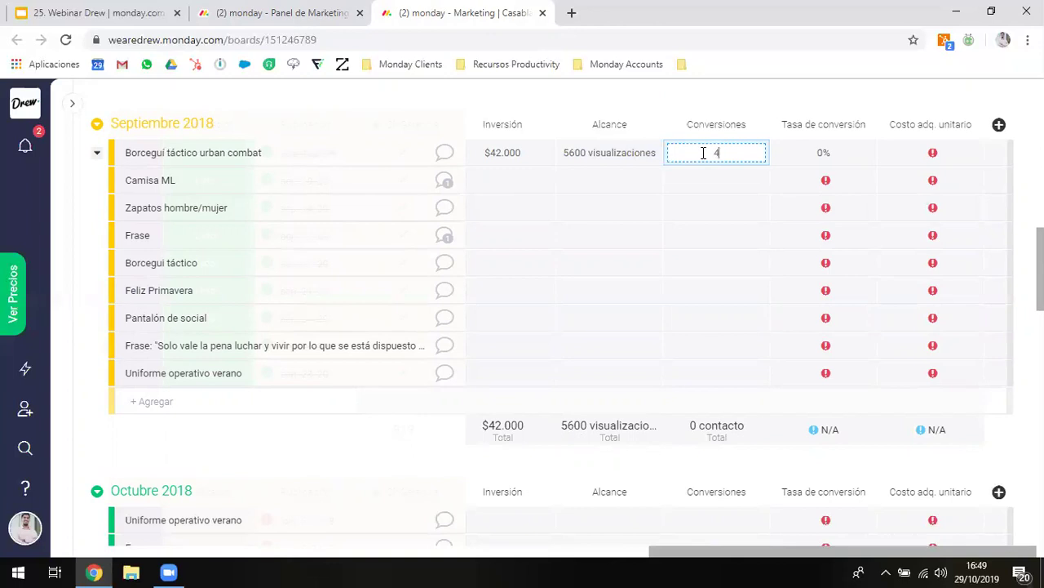
{"action": "type", "text": "1222"}
{"action": "key", "text": "Return"}
- Fill in the first Octubre 2018 item, Uniforme operativo verano, with Inversión 38.000, Alcance 2590 and Conversiones 870
{"action": "scroll", "coordinate": [704, 174], "scroll_direction": "down", "scroll_amount": 3}
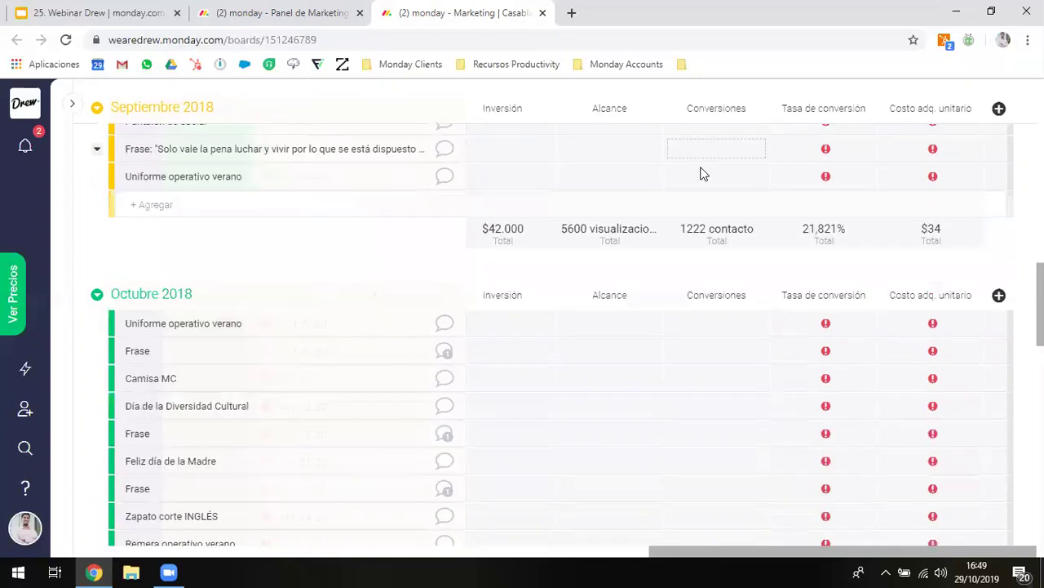
{"action": "scroll", "coordinate": [704, 173], "scroll_direction": "down", "scroll_amount": 1}
{"action": "scroll", "coordinate": [502, 234], "scroll_direction": "left", "scroll_amount": 1}
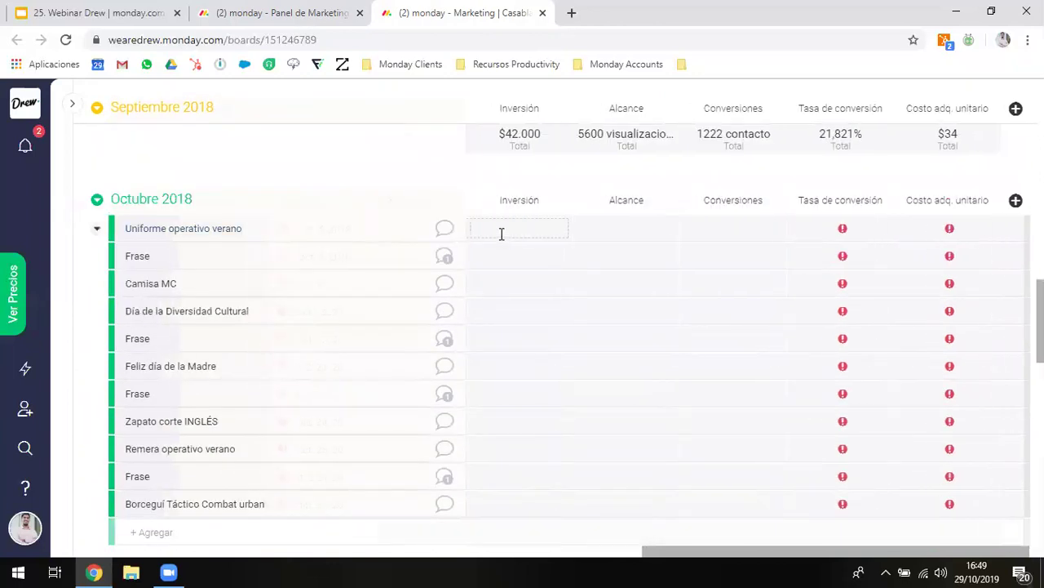
{"action": "left_click", "coordinate": [507, 234]}
{"action": "type", "text": "38.000"}
{"action": "key", "text": "Return"}
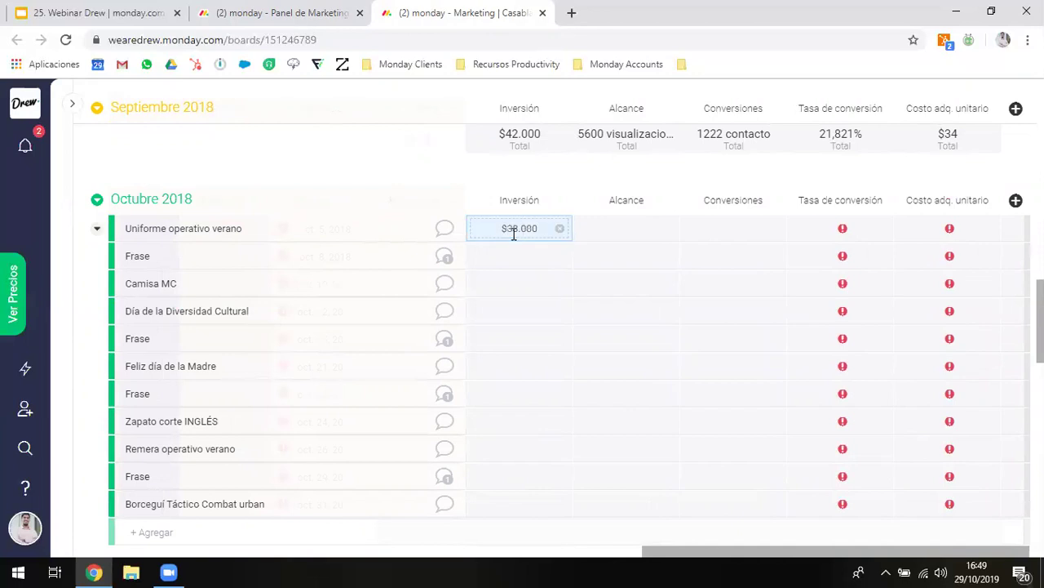
{"action": "left_click", "coordinate": [602, 230]}
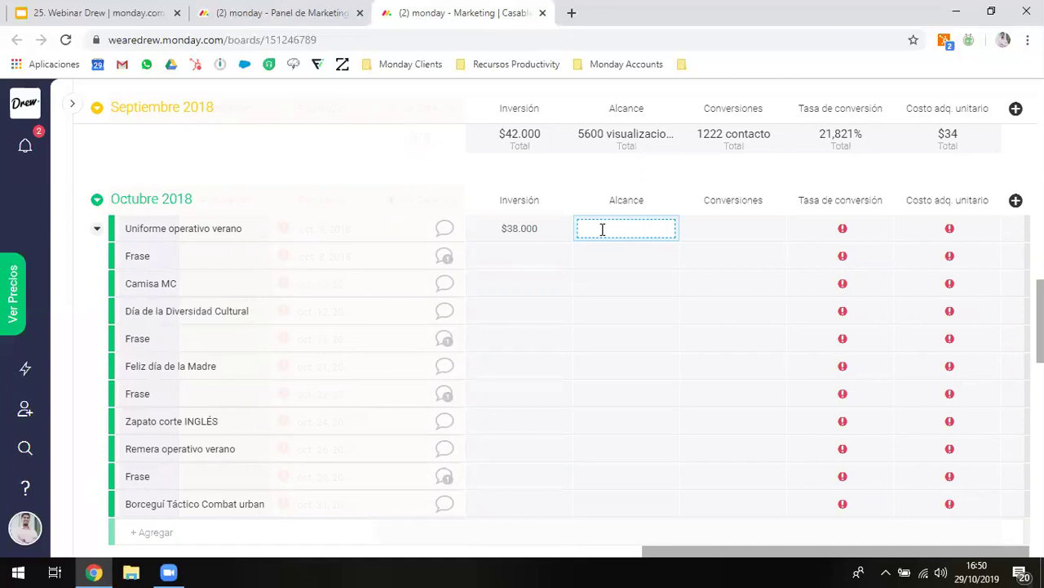
{"action": "type", "text": "56"}
{"action": "type", "text": "259"}
{"action": "type", "text": "0"}
{"action": "key", "text": "Return"}
{"action": "left_click", "coordinate": [731, 227]}
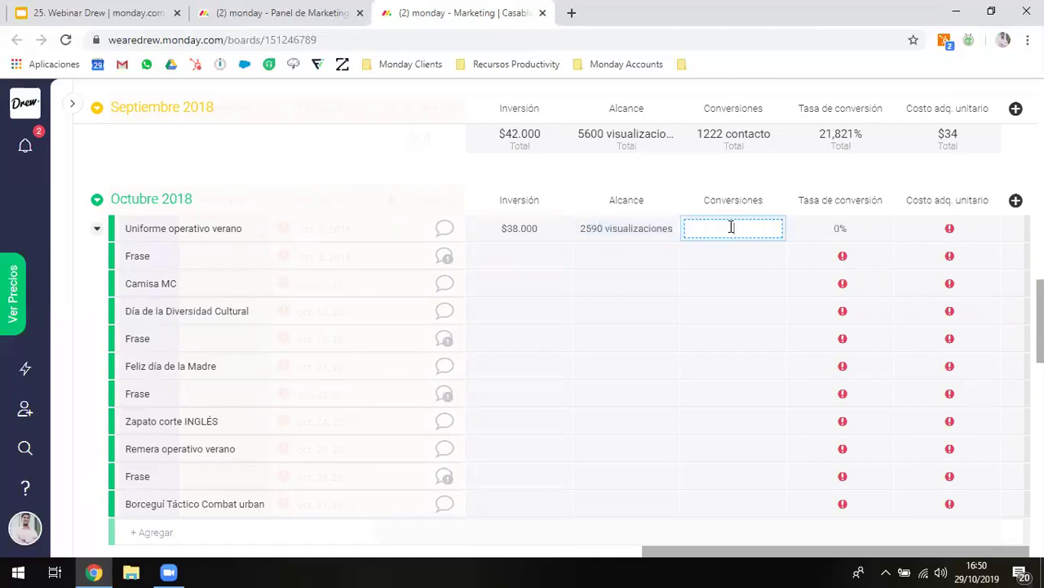
{"action": "type", "text": "870"}
{"action": "key", "text": "Return"}
- Fill in the first Noviembre 2018 item with Inversión 79.000, Alcance 3211 and Conversiones 2566
{"action": "scroll", "coordinate": [731, 227], "scroll_direction": "down", "scroll_amount": 5}
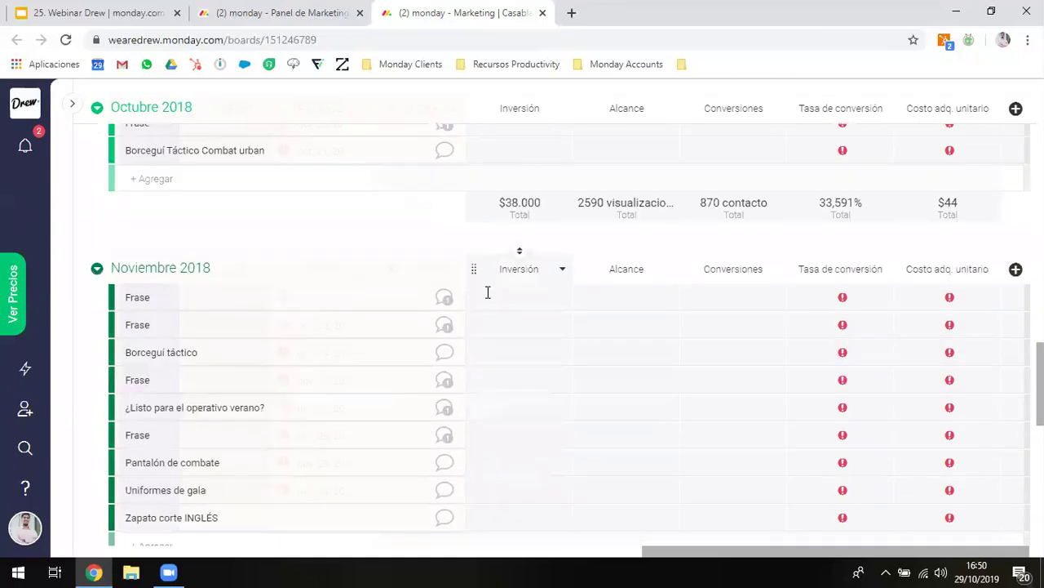
{"action": "left_click", "coordinate": [500, 290]}
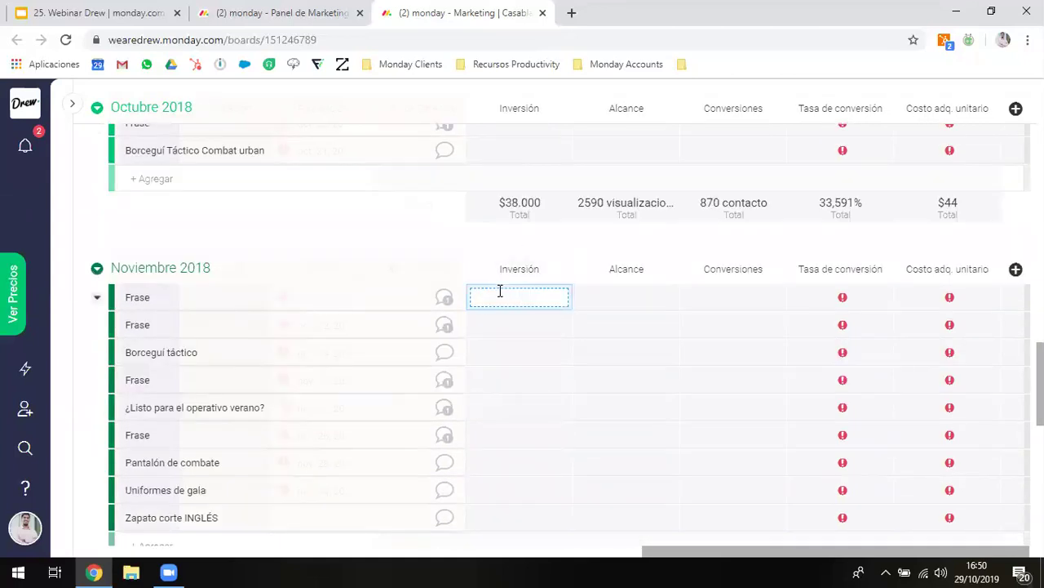
{"action": "type", "text": "79.000"}
{"action": "key", "text": "Return"}
{"action": "left_click", "coordinate": [630, 299]}
{"action": "type", "text": "30"}
{"action": "type", "text": "11"}
{"action": "key", "text": "Return"}
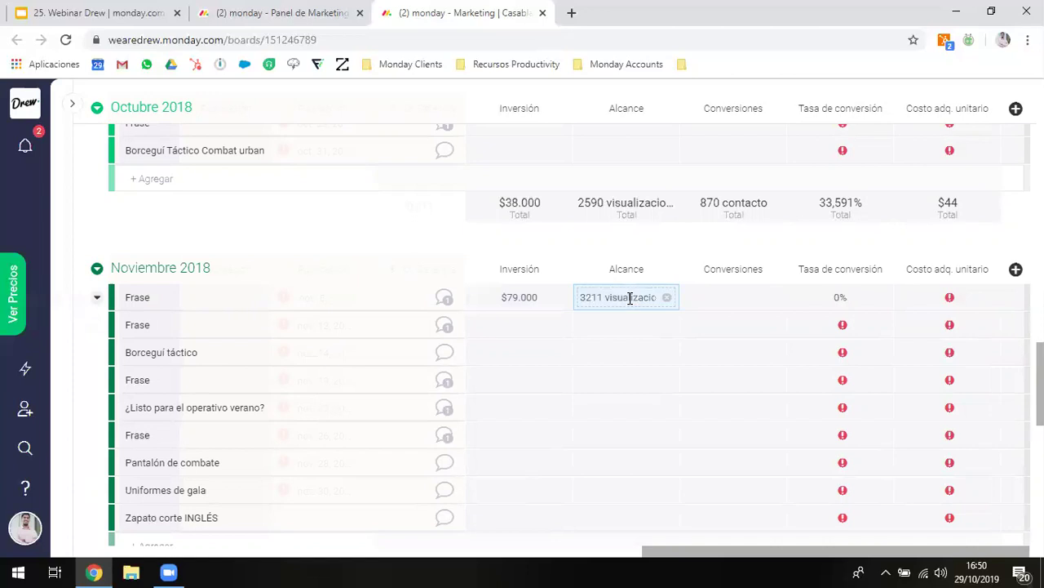
{"action": "left_click", "coordinate": [714, 298]}
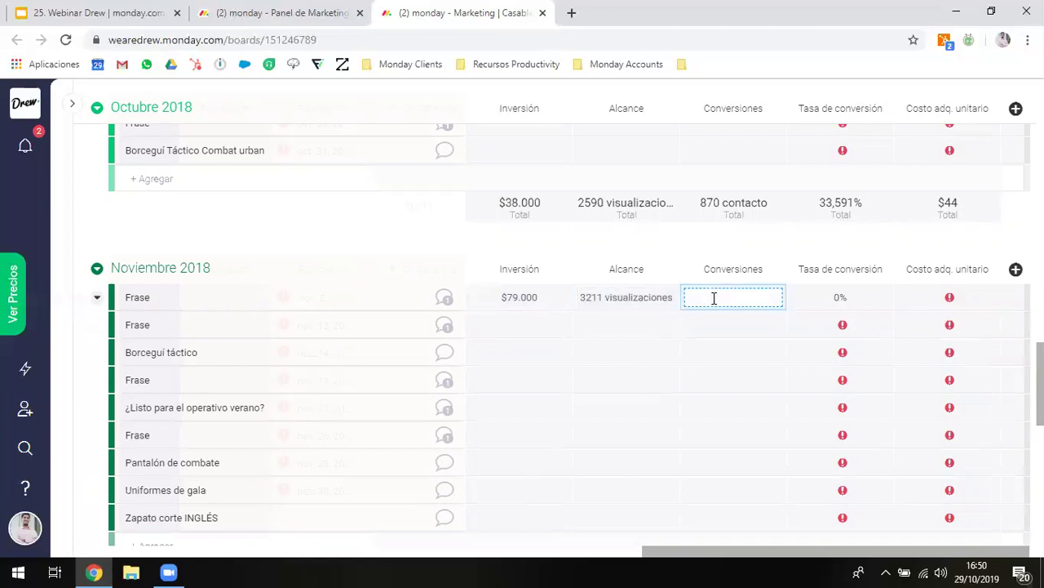
{"action": "type", "text": "2566"}
{"action": "key", "text": "Return"}
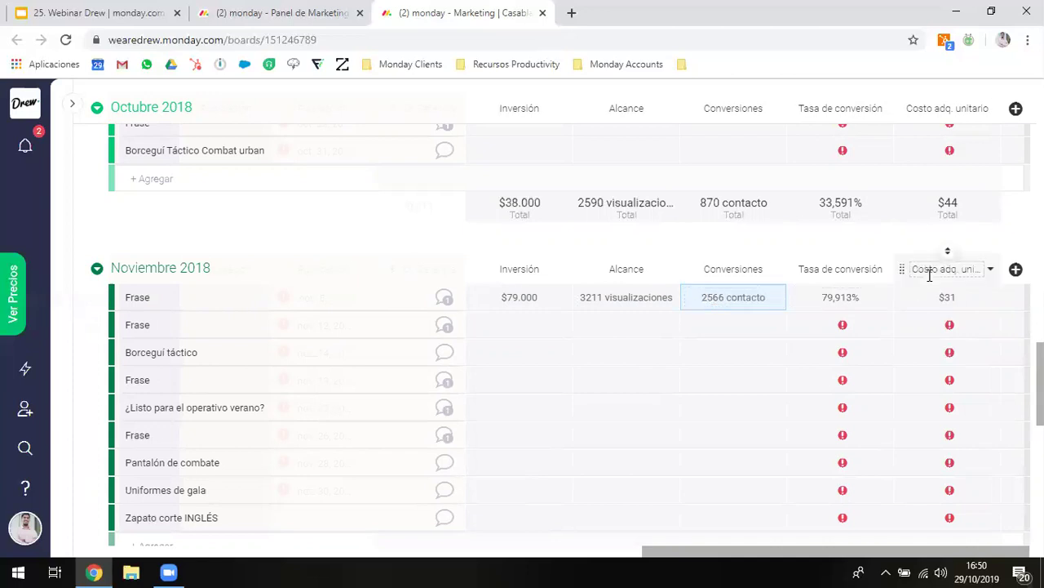
- Back on the dashboard, add a Diagrama widget below the Consolidado 2018 banner, using the Marketing | Casablanca board as its source
{"action": "scroll", "coordinate": [929, 276], "scroll_direction": "right", "scroll_amount": 1}
{"action": "left_click", "coordinate": [224, 8]}
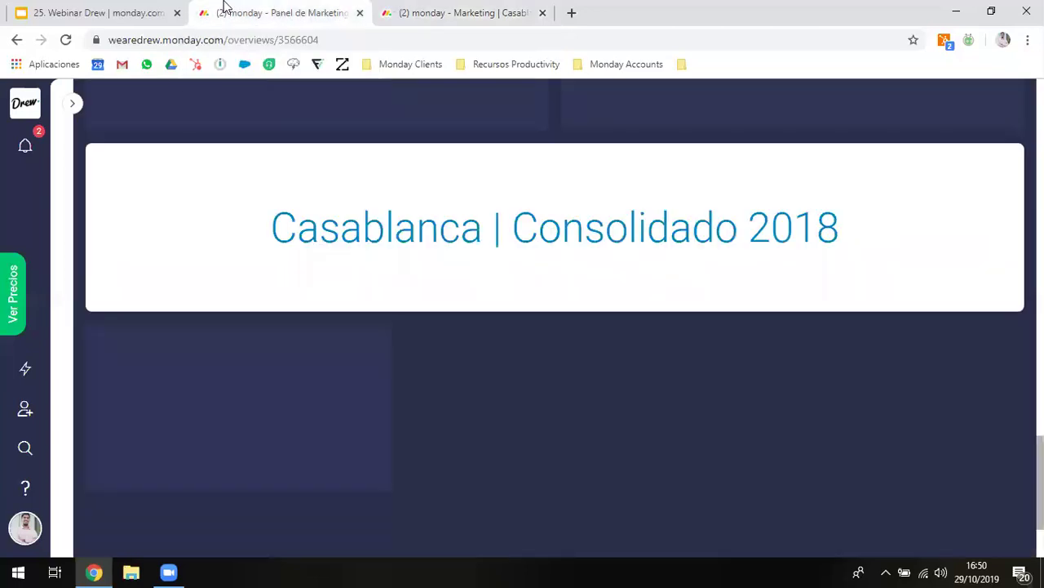
{"action": "left_click", "coordinate": [322, 389]}
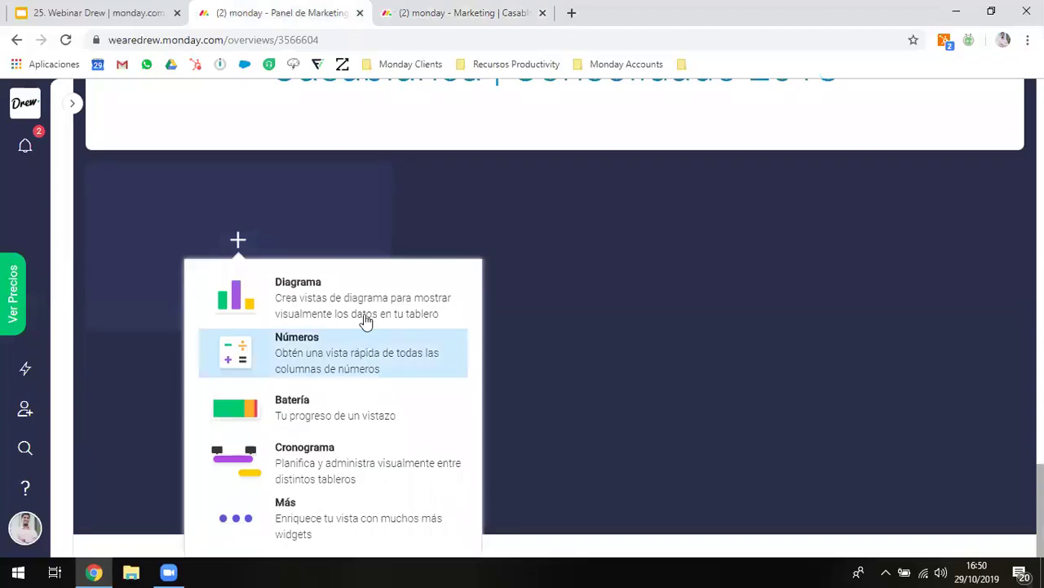
{"action": "left_click", "coordinate": [353, 301]}
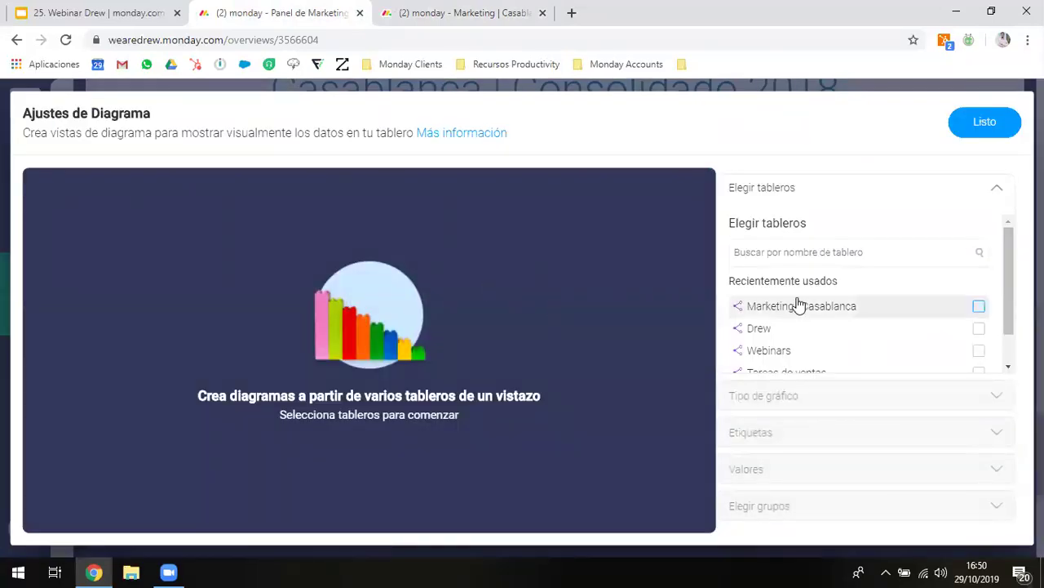
{"action": "left_click", "coordinate": [796, 304]}
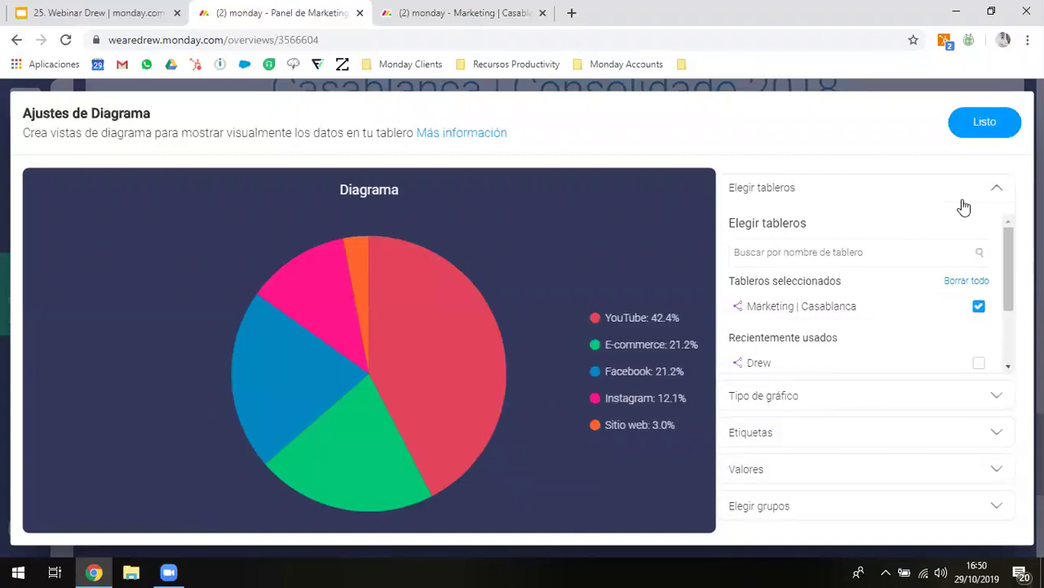
- Set the new diagram's chart type to Línea lisa
{"action": "left_click", "coordinate": [963, 199]}
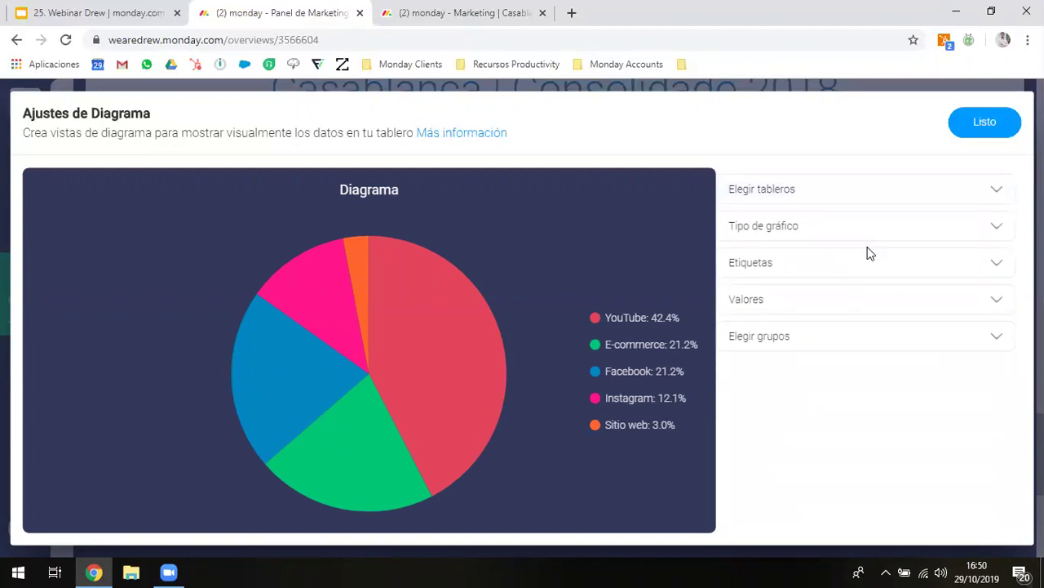
{"action": "left_click", "coordinate": [856, 229]}
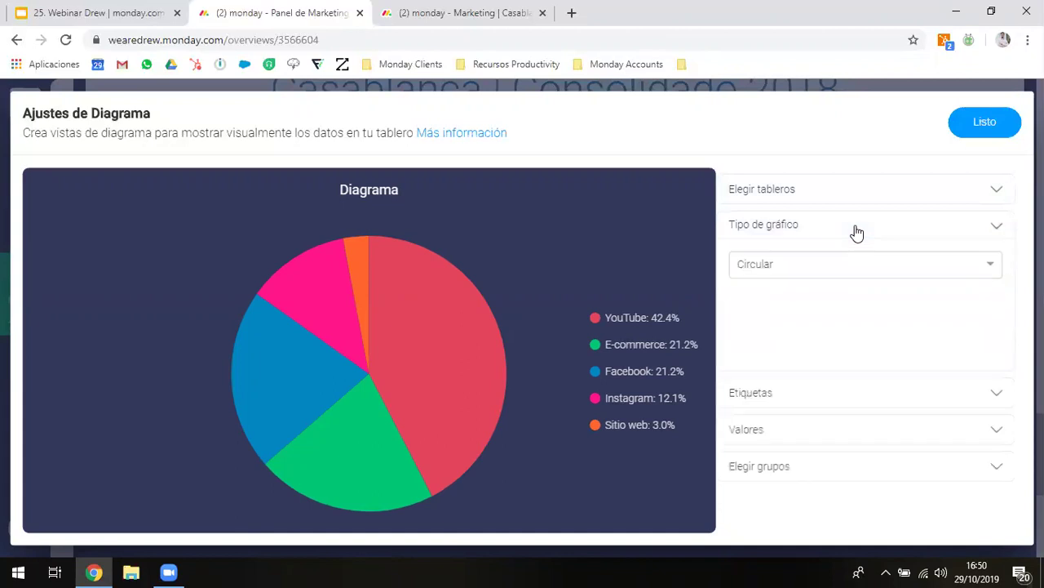
{"action": "left_click", "coordinate": [771, 267]}
{"action": "scroll", "coordinate": [764, 327], "scroll_direction": "down", "scroll_amount": 1}
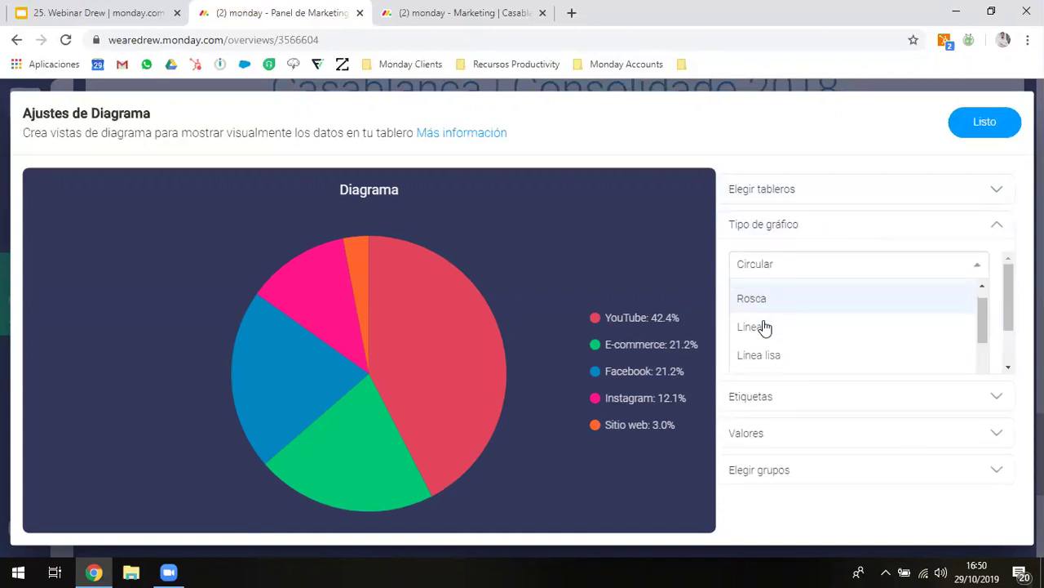
{"action": "left_click", "coordinate": [768, 345]}
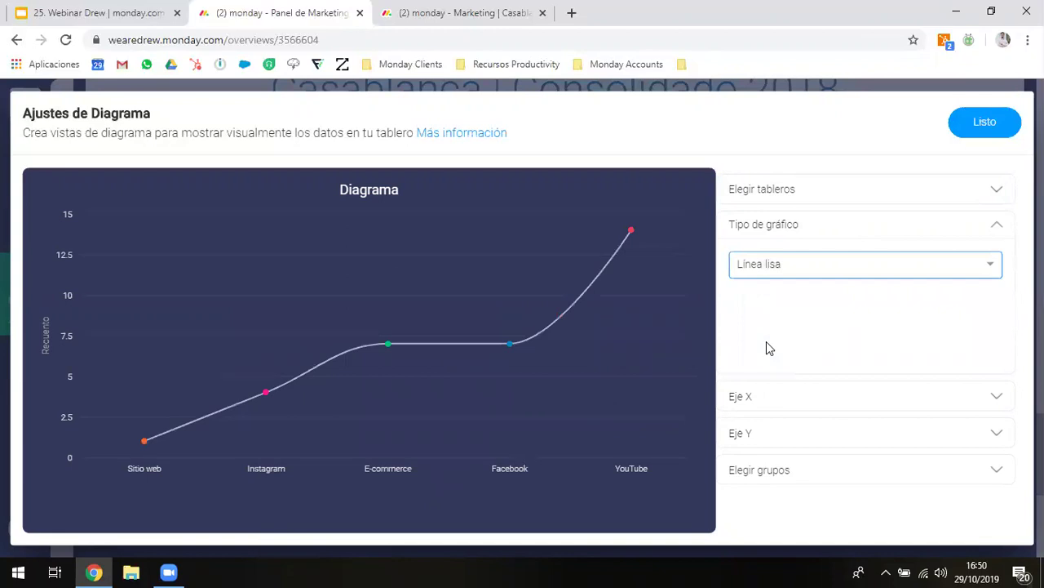
{"action": "left_click", "coordinate": [988, 226]}
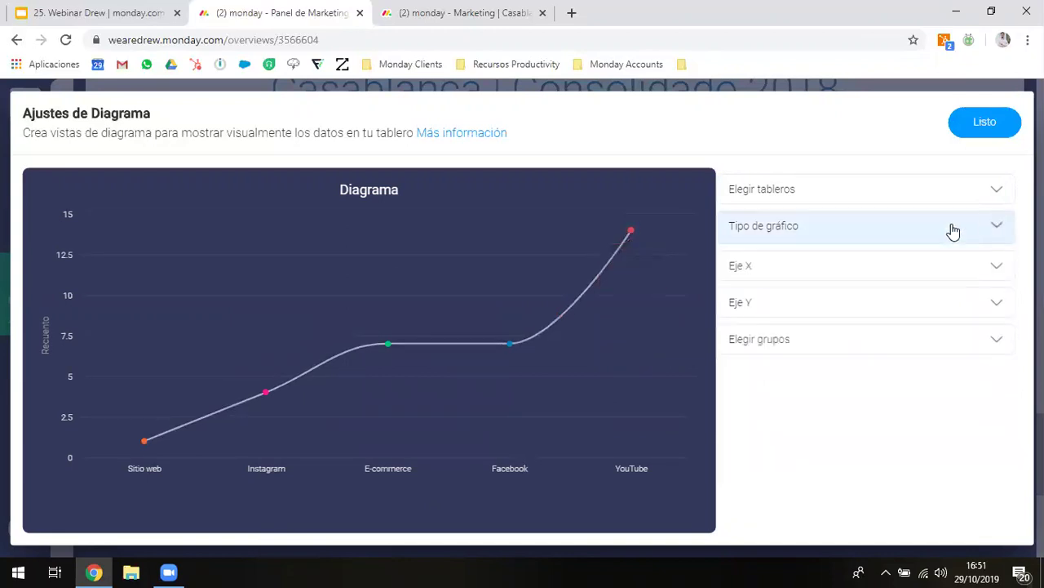
- Set the chart's X axis to the Fecha column type, grouped by Mes
{"action": "left_click", "coordinate": [820, 260]}
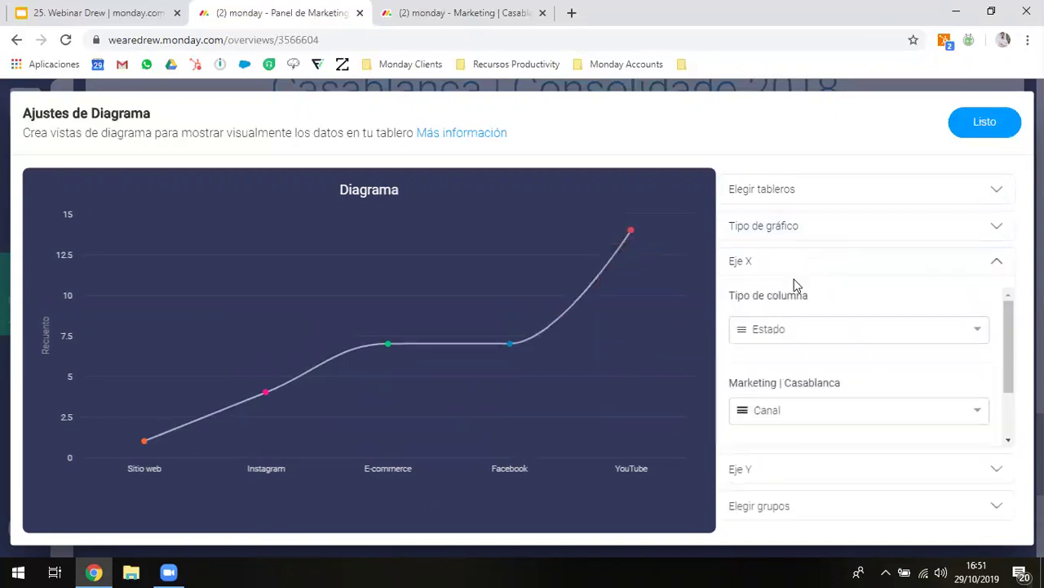
{"action": "left_click", "coordinate": [776, 329]}
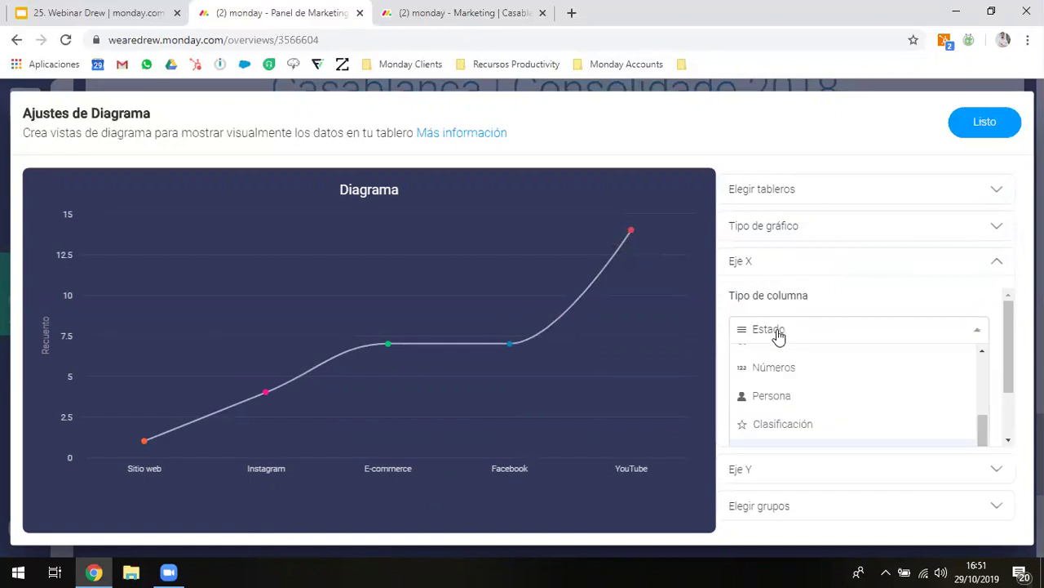
{"action": "scroll", "coordinate": [775, 390], "scroll_direction": "up", "scroll_amount": 3}
{"action": "scroll", "coordinate": [775, 389], "scroll_direction": "up", "scroll_amount": 1}
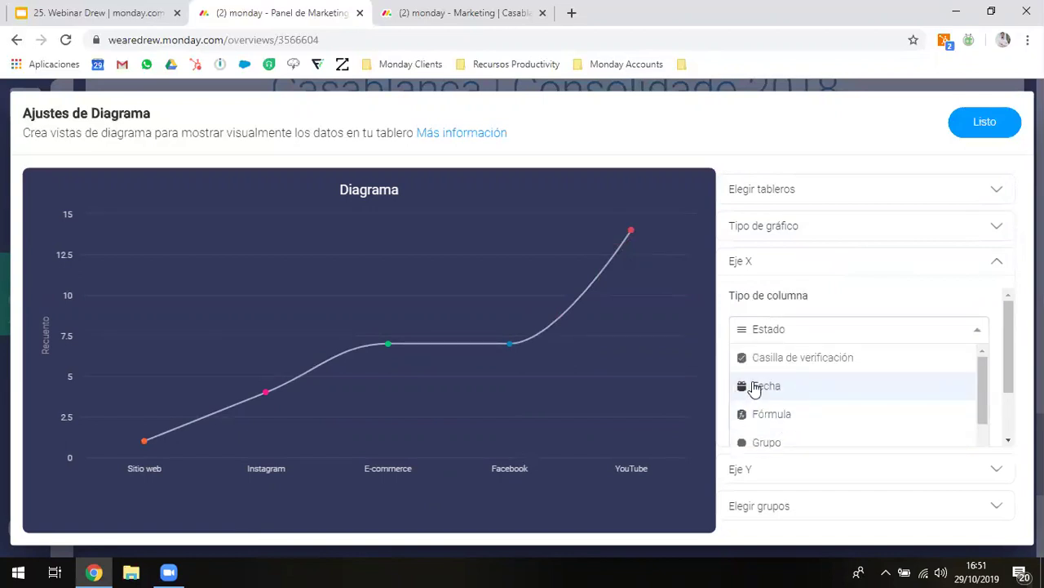
{"action": "left_click", "coordinate": [755, 387]}
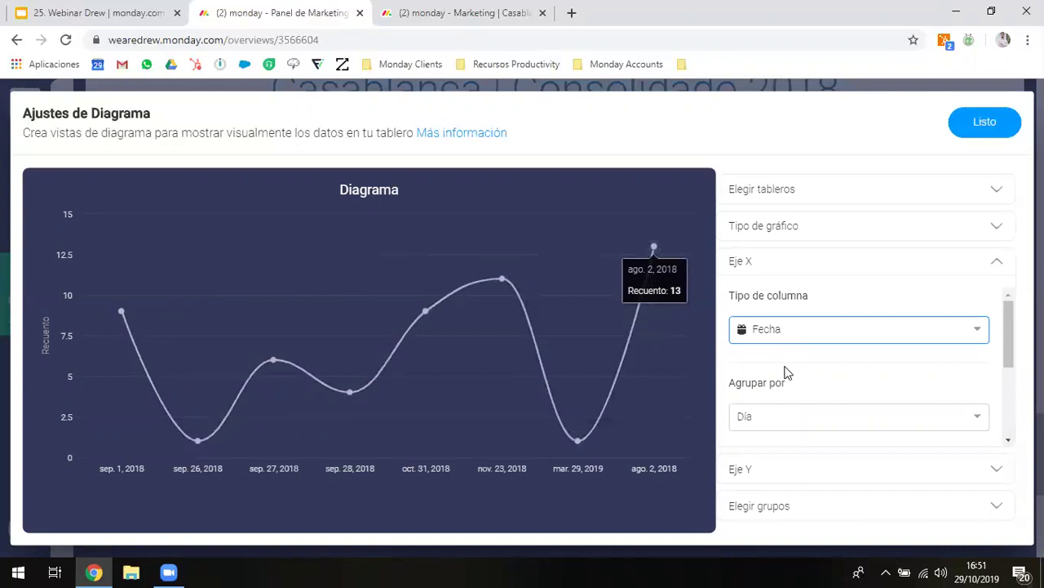
{"action": "scroll", "coordinate": [783, 367], "scroll_direction": "down", "scroll_amount": 2}
{"action": "left_click", "coordinate": [751, 353]}
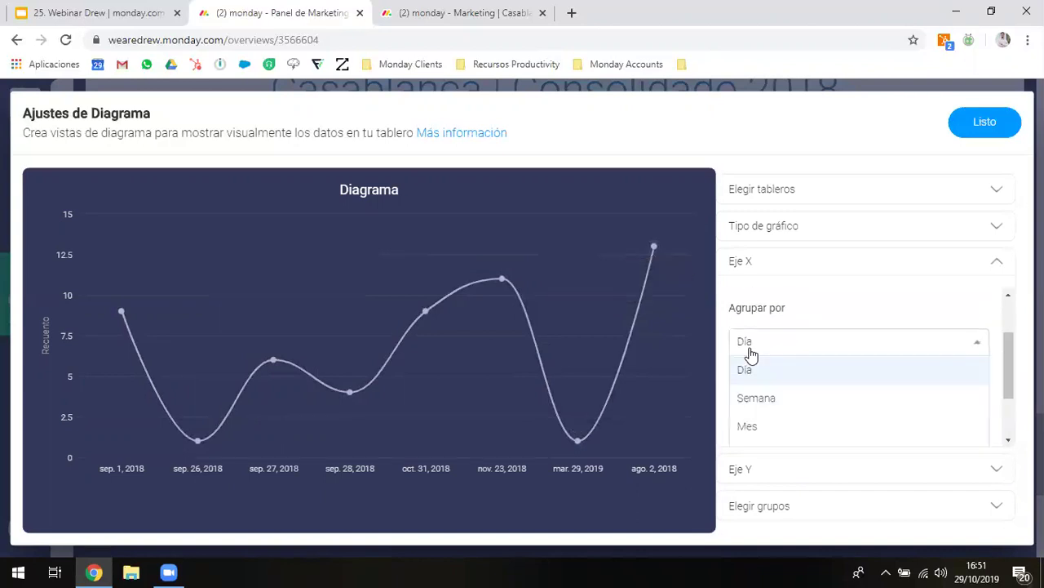
{"action": "left_click", "coordinate": [764, 414]}
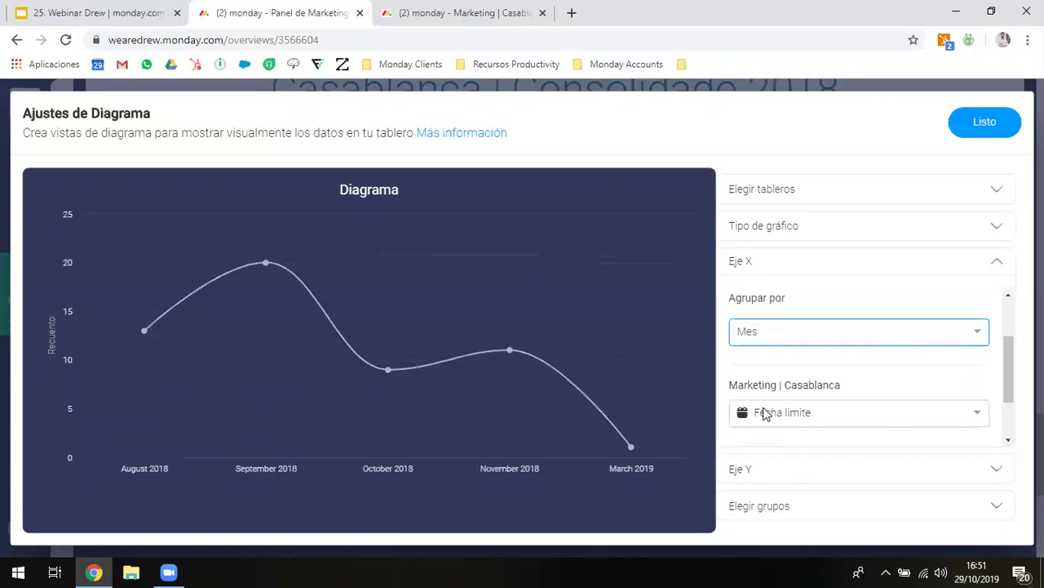
- Plot Inversión on the chart's Y axis in place of Contar elementos
{"action": "left_click", "coordinate": [970, 263]}
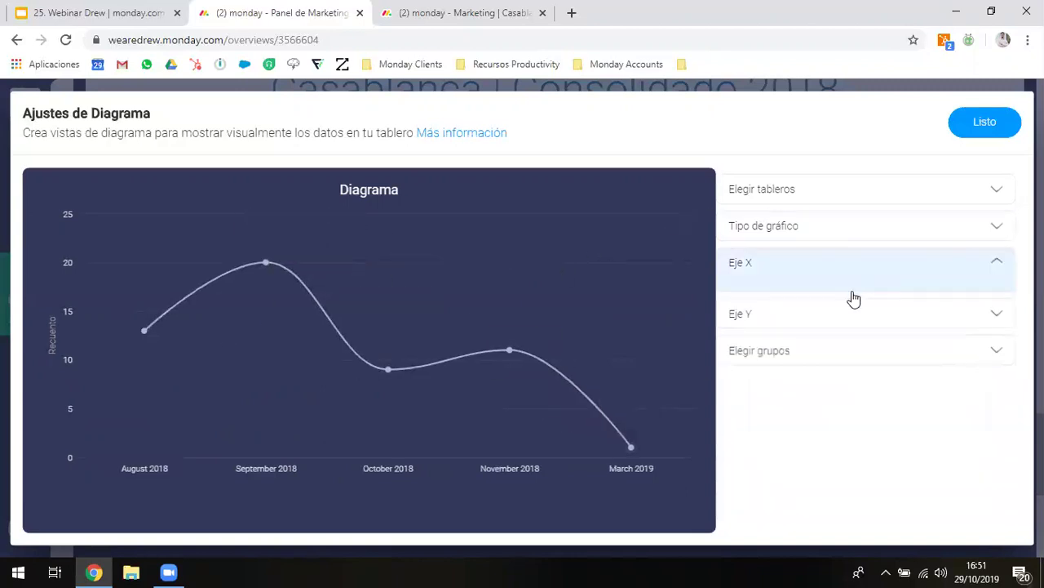
{"action": "left_click", "coordinate": [799, 302]}
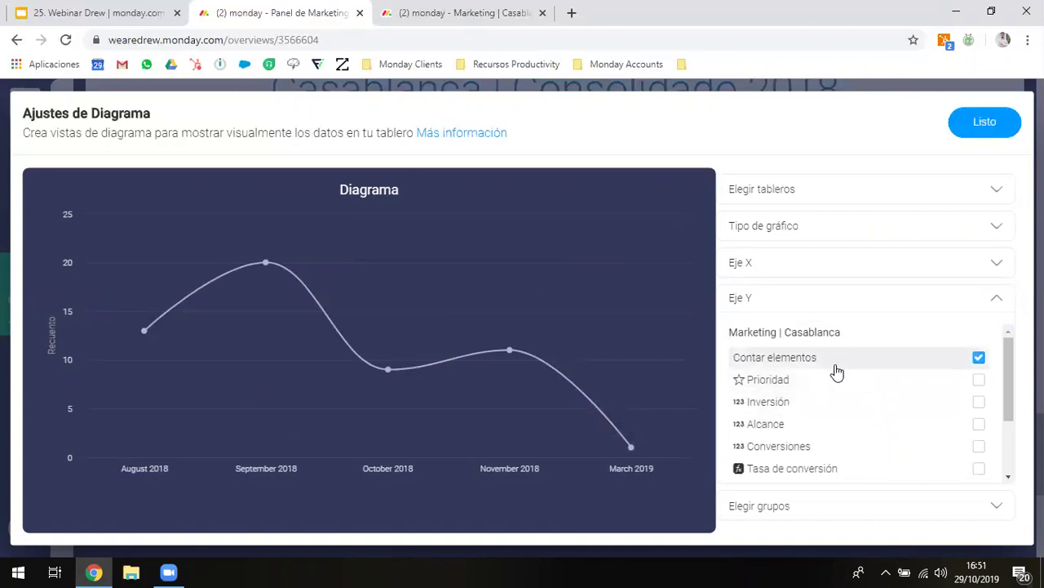
{"action": "left_click", "coordinate": [823, 404]}
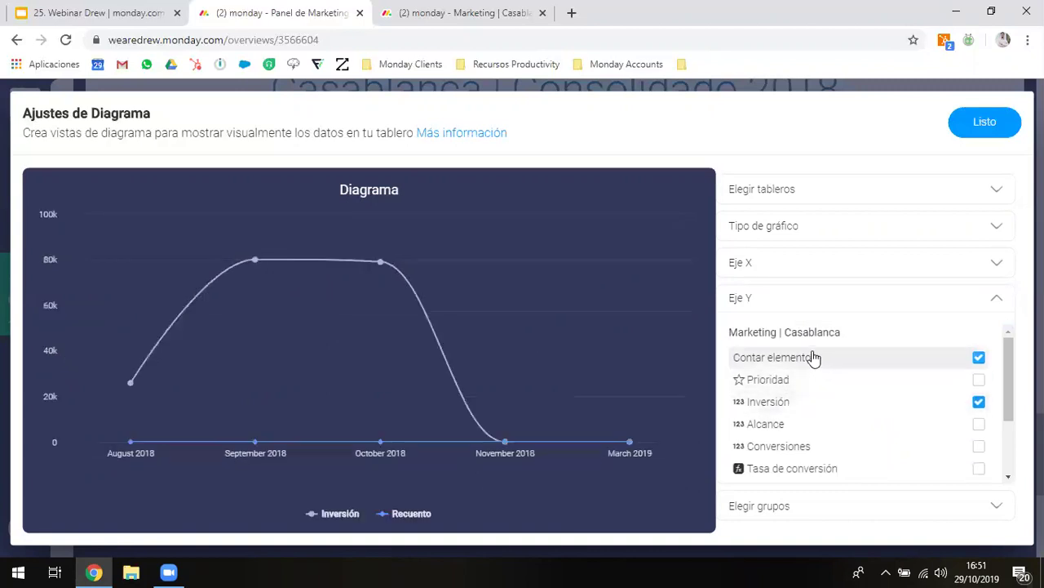
{"action": "left_click", "coordinate": [807, 359]}
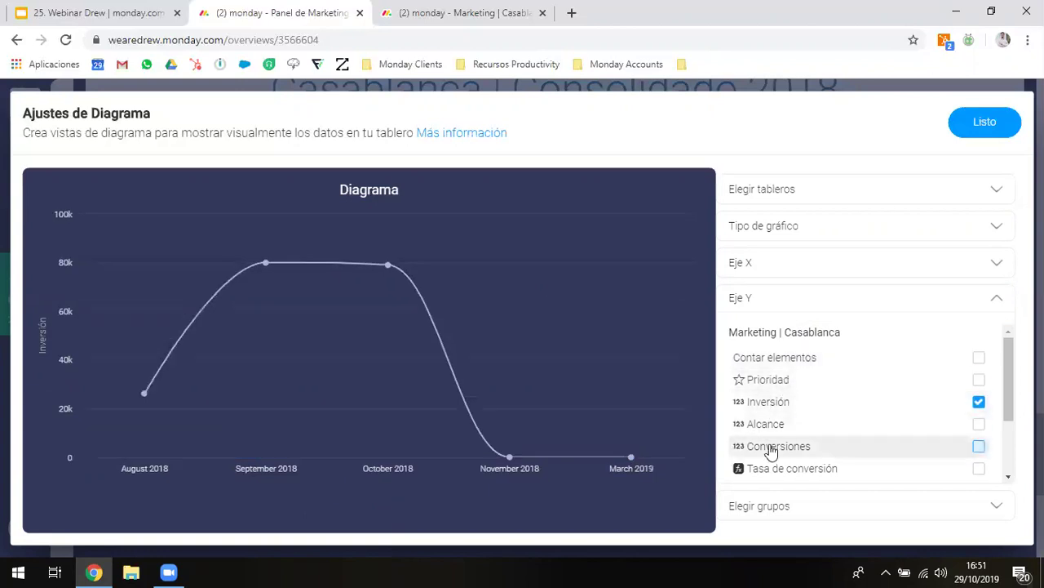
- Try adding Costo adq. unitario as a second series on the Y axis
{"action": "scroll", "coordinate": [780, 454], "scroll_direction": "down", "scroll_amount": 1}
{"action": "scroll", "coordinate": [779, 453], "scroll_direction": "down", "scroll_amount": 2}
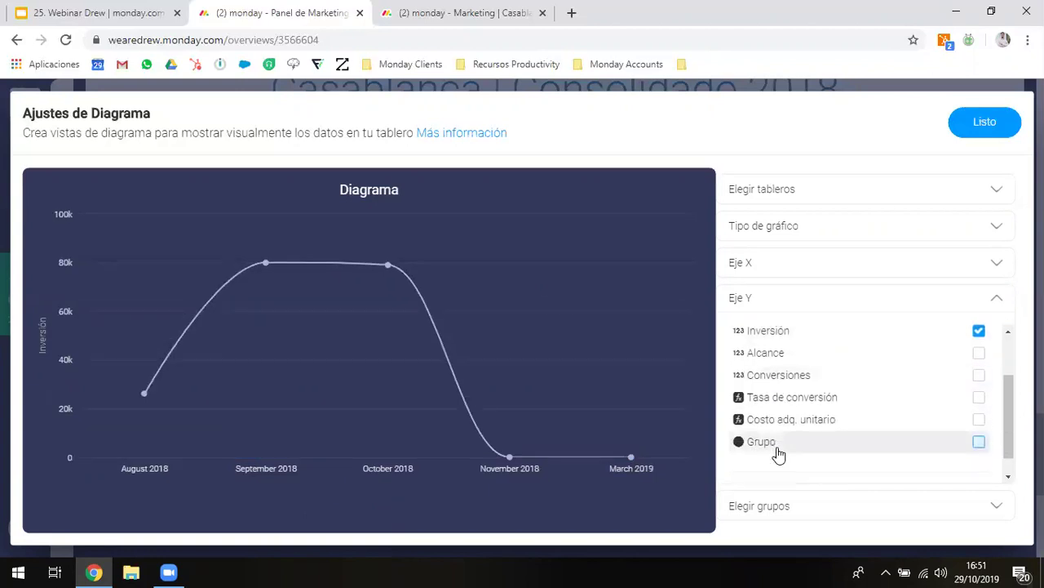
{"action": "left_click", "coordinate": [782, 423]}
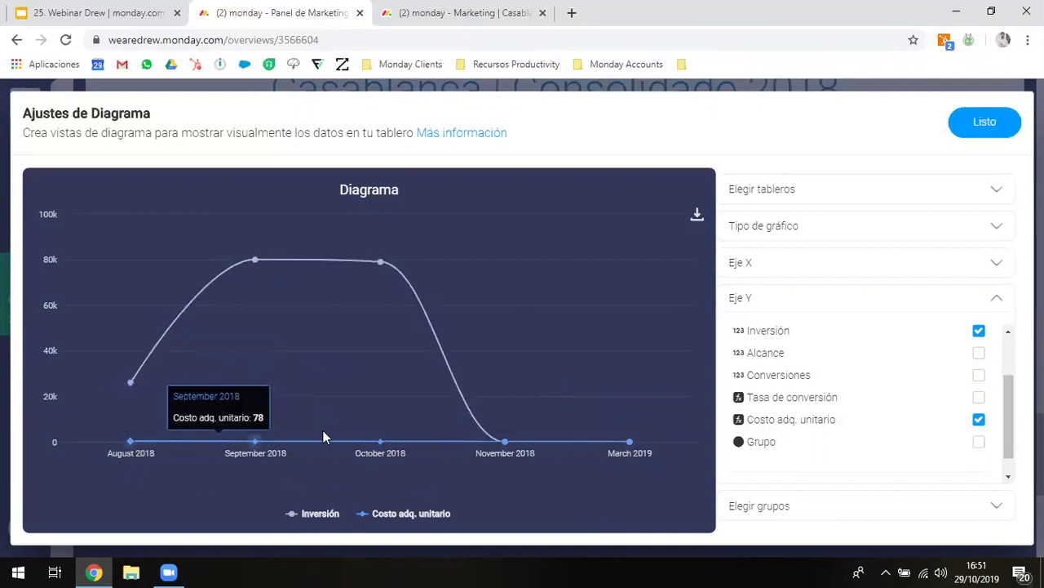
{"action": "left_click", "coordinate": [803, 431]}
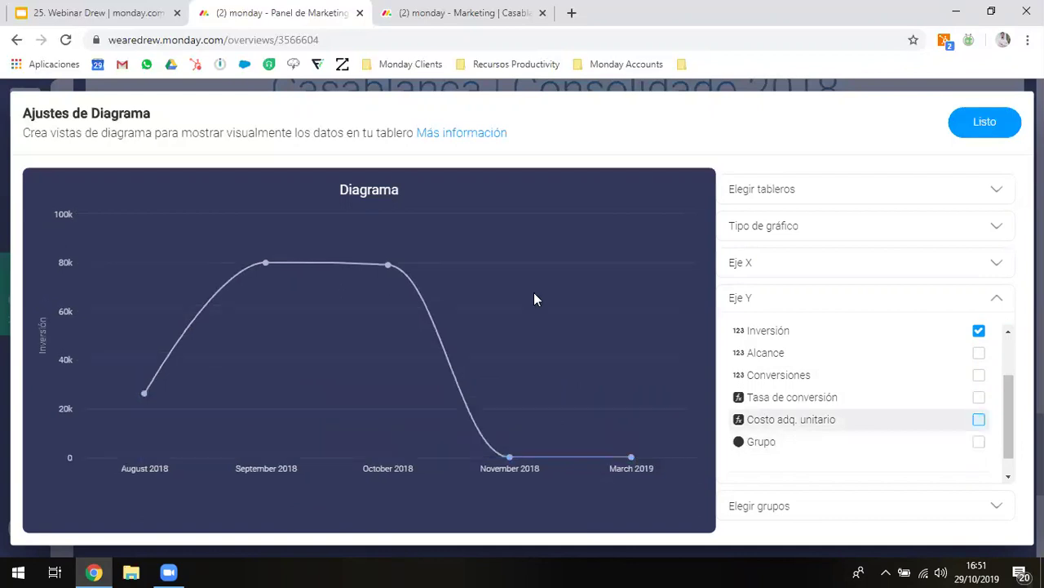
- Title the diagram "Evolución mes a mes de inversión en Mkt Digital" and finish its settings
{"action": "left_click", "coordinate": [381, 196]}
{"action": "left_click", "coordinate": [381, 197]}
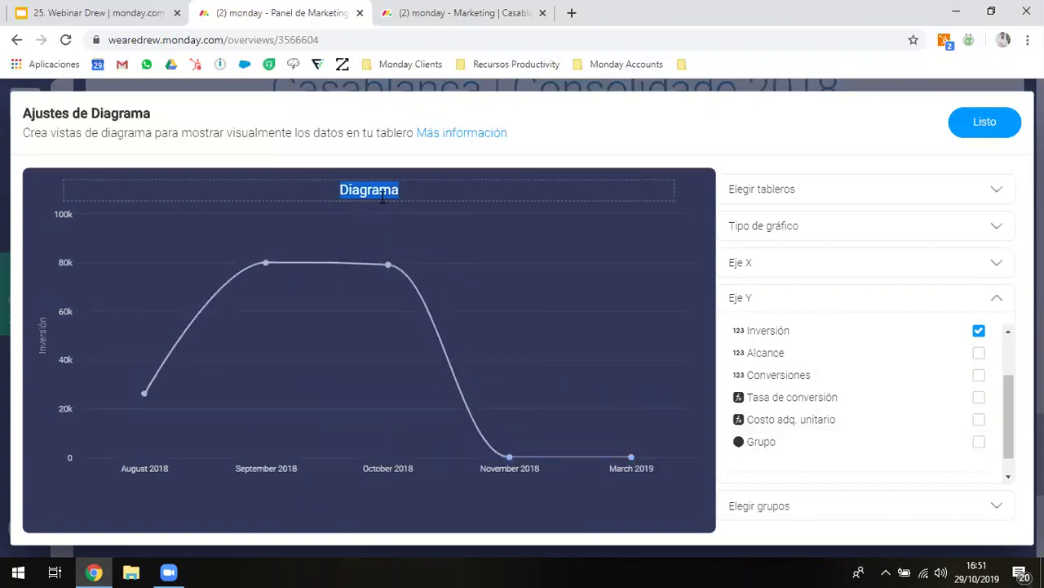
{"action": "type", "text": "Evolu"}
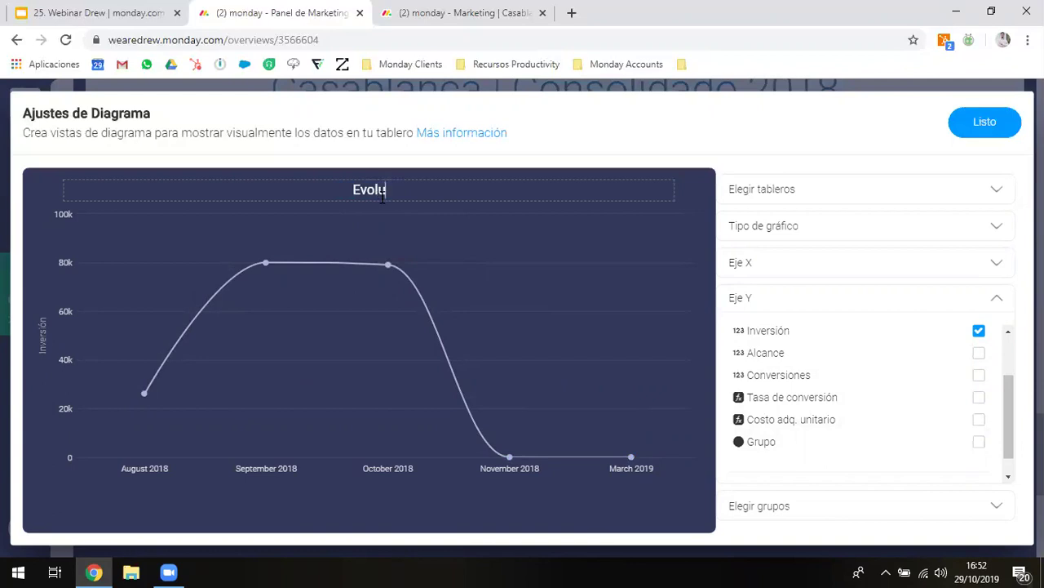
{"action": "type", "text": "ción mes a "}
{"action": "type", "text": "mes"}
{"action": "type", "text": "inversión"}
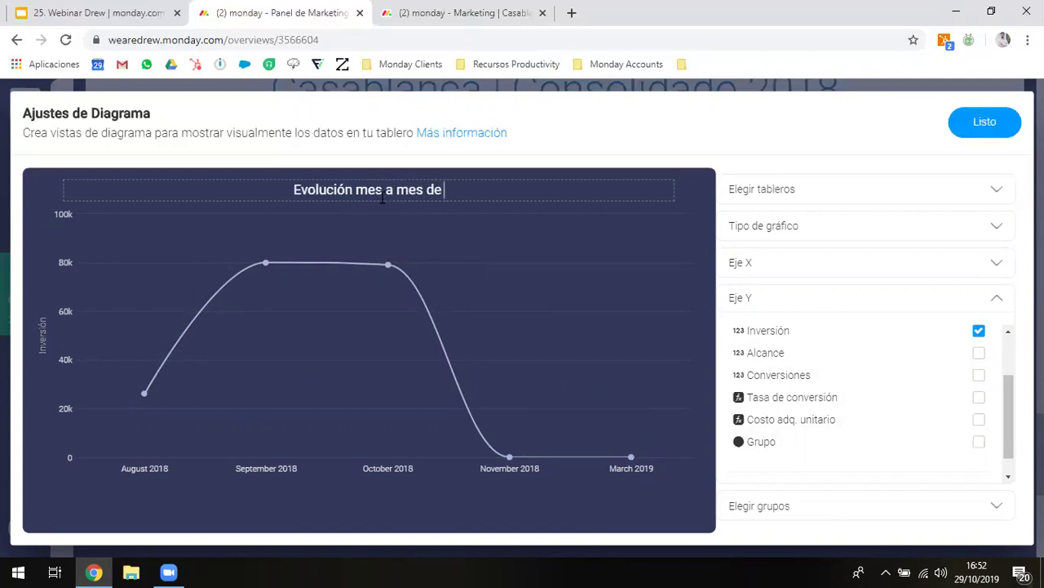
{"action": "type", "text": " en "}
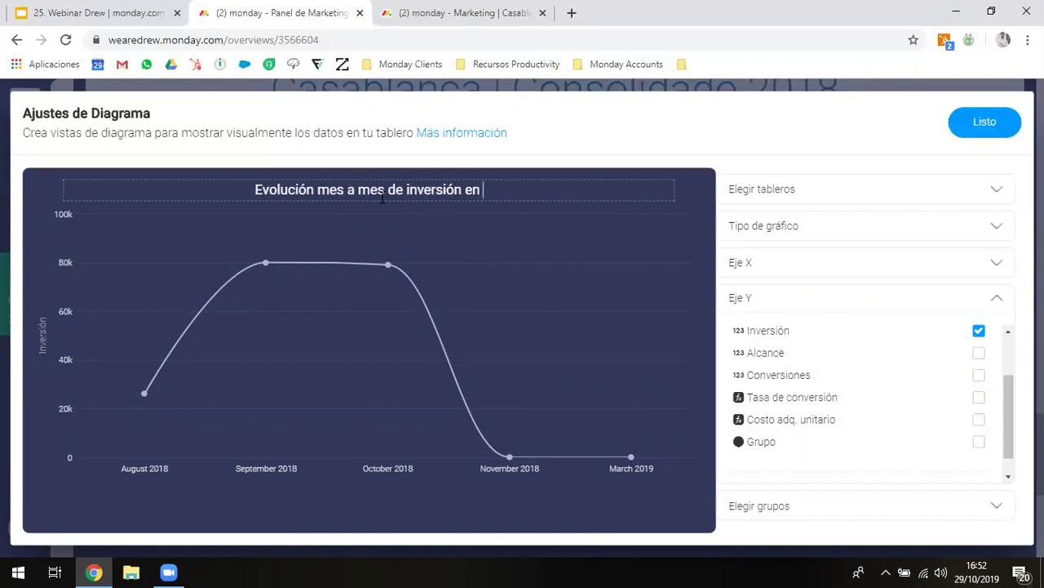
{"action": "type", "text": "Mkt Digital"}
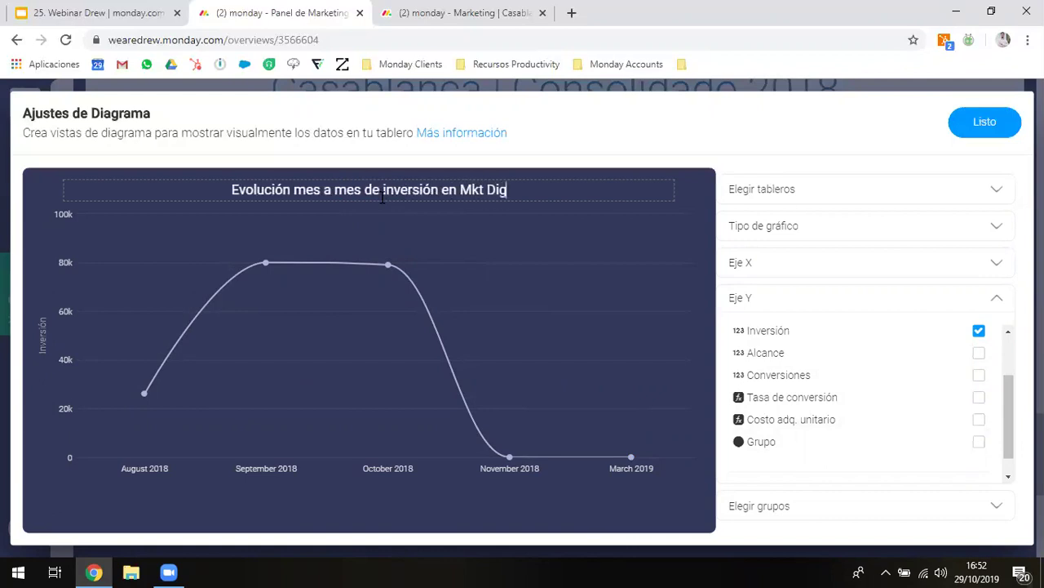
{"action": "left_click", "coordinate": [985, 121]}
- Widen the monthly investment chart to the full width of the dashboard
{"action": "scroll", "coordinate": [701, 441], "scroll_direction": "down", "scroll_amount": 2}
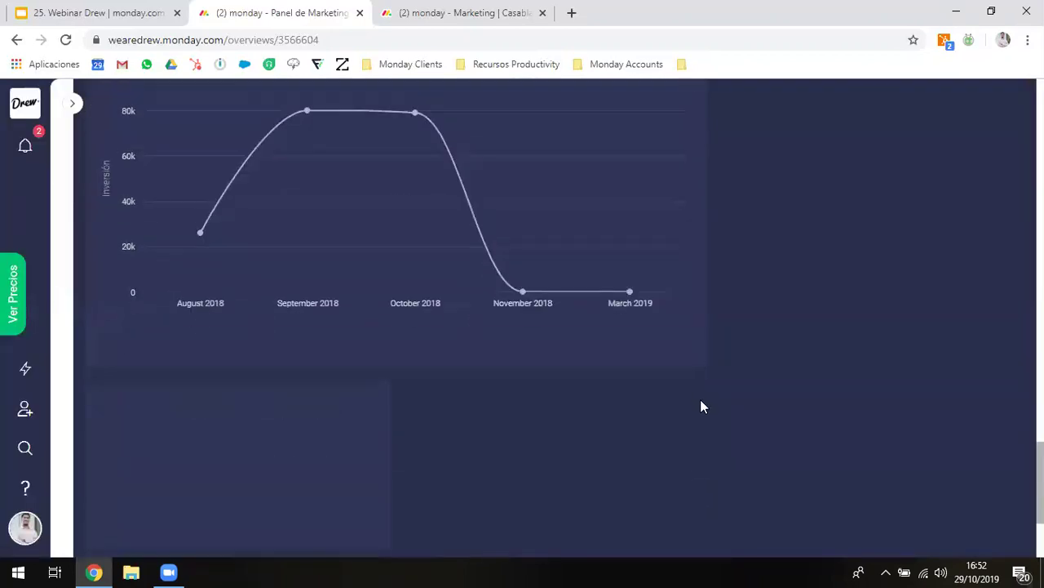
{"action": "left_click_drag", "start_coordinate": [699, 364], "coordinate": [933, 364]}
{"action": "scroll", "coordinate": [734, 352], "scroll_direction": "up", "scroll_amount": 2}
- Add another Diagrama widget below the investment chart, using the Marketing | Casablanca board as its source
{"action": "scroll", "coordinate": [734, 354], "scroll_direction": "down", "scroll_amount": 2}
{"action": "left_click", "coordinate": [307, 436]}
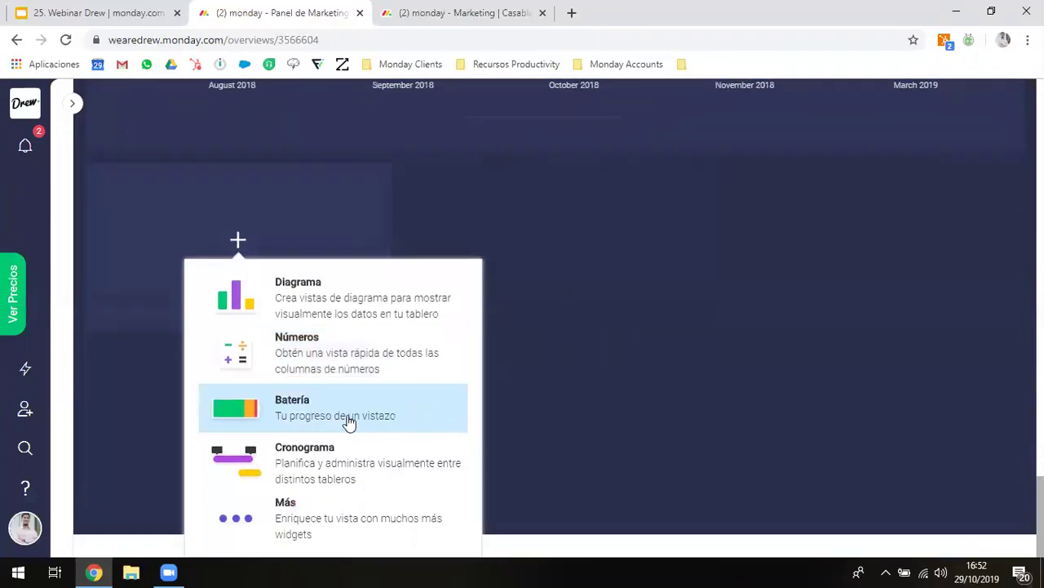
{"action": "left_click", "coordinate": [313, 291]}
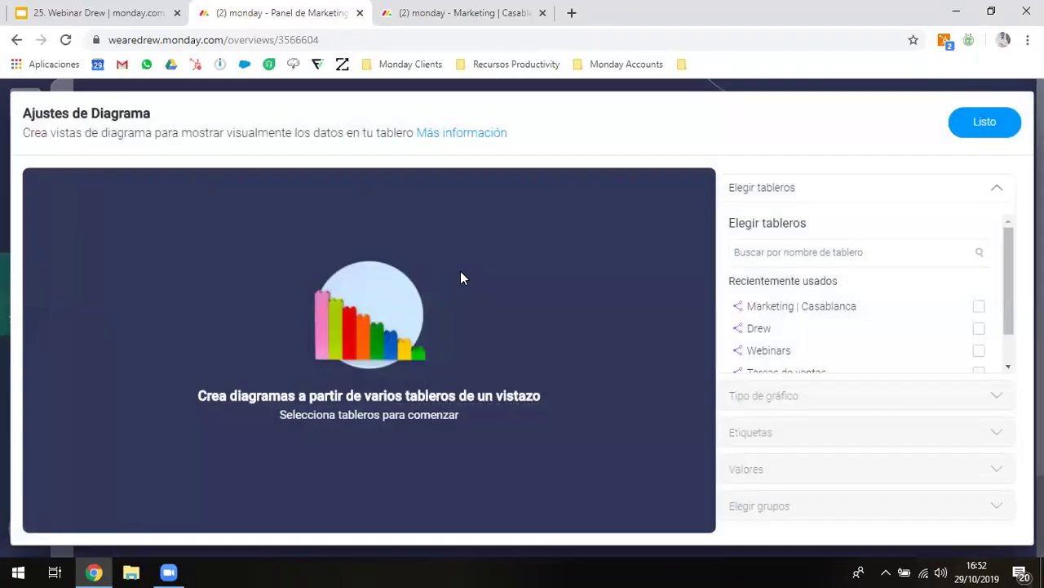
{"action": "left_click", "coordinate": [826, 309]}
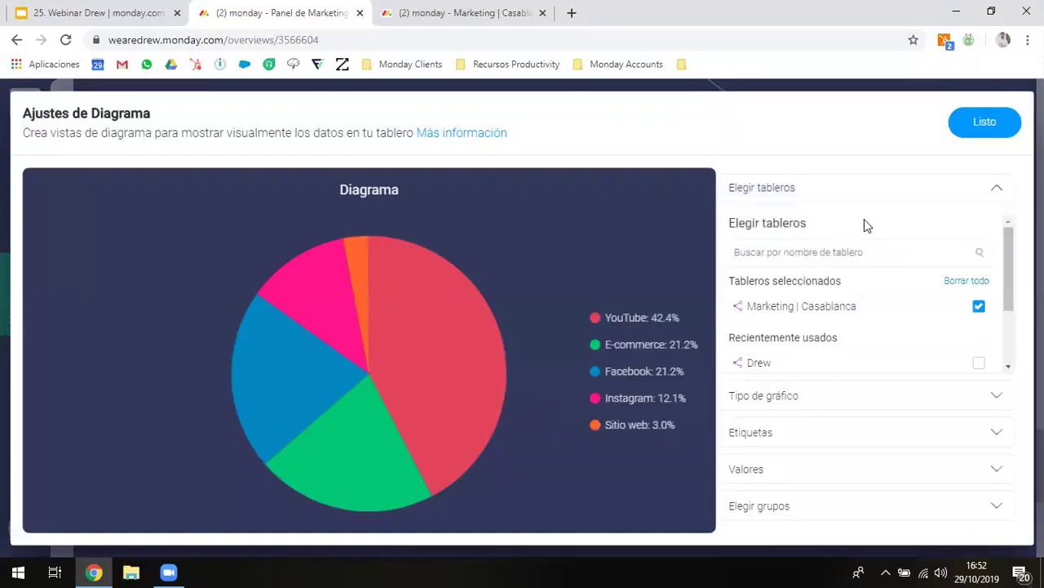
{"action": "left_click", "coordinate": [995, 190]}
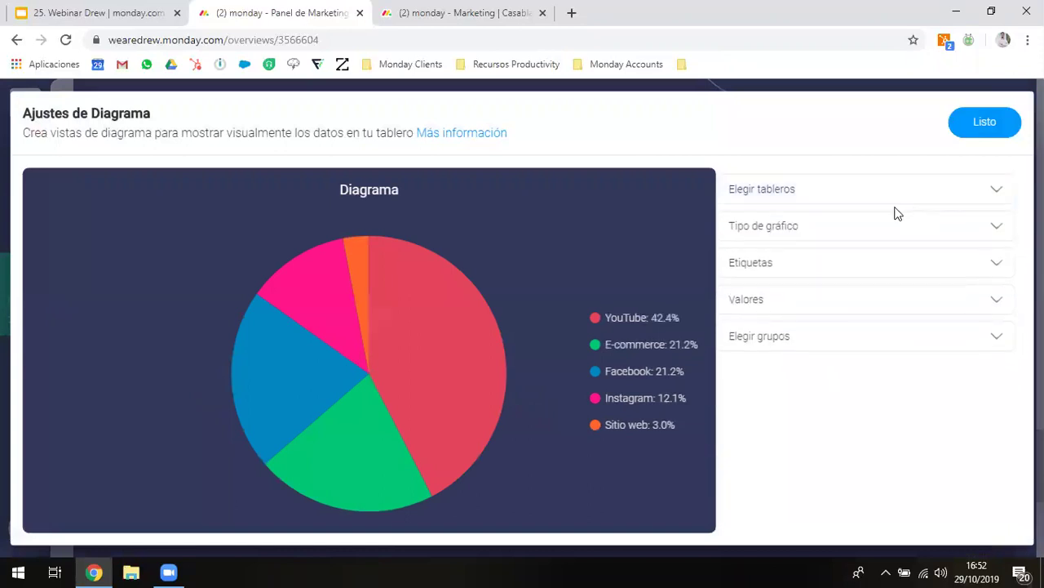
- Change the second diagram's chart type to Línea lisa
{"action": "left_click", "coordinate": [868, 227]}
{"action": "left_click", "coordinate": [842, 266]}
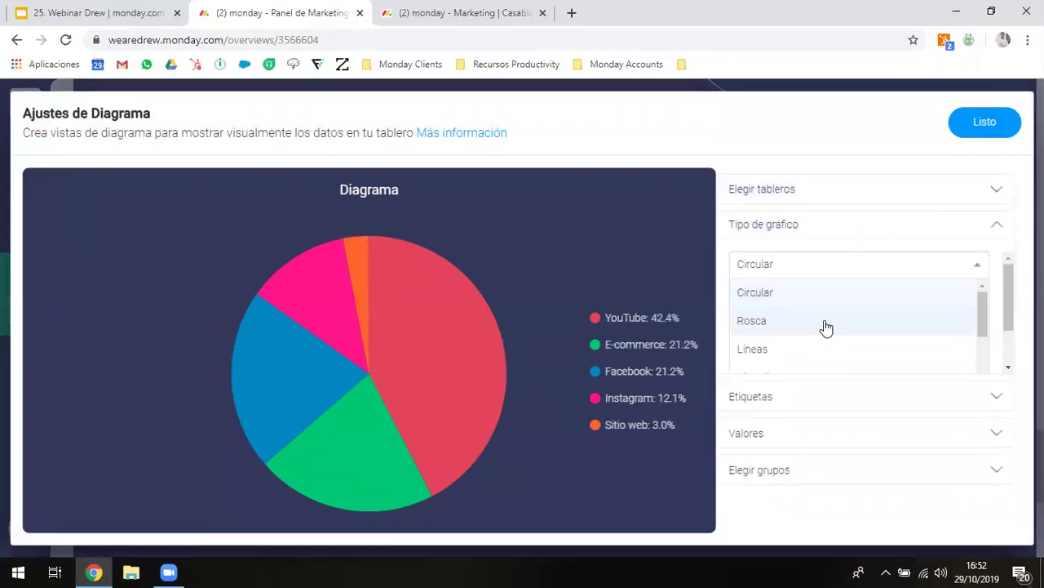
{"action": "scroll", "coordinate": [821, 331], "scroll_direction": "down", "scroll_amount": 3}
{"action": "scroll", "coordinate": [808, 316], "scroll_direction": "up", "scroll_amount": 1}
{"action": "scroll", "coordinate": [807, 318], "scroll_direction": "up", "scroll_amount": 2}
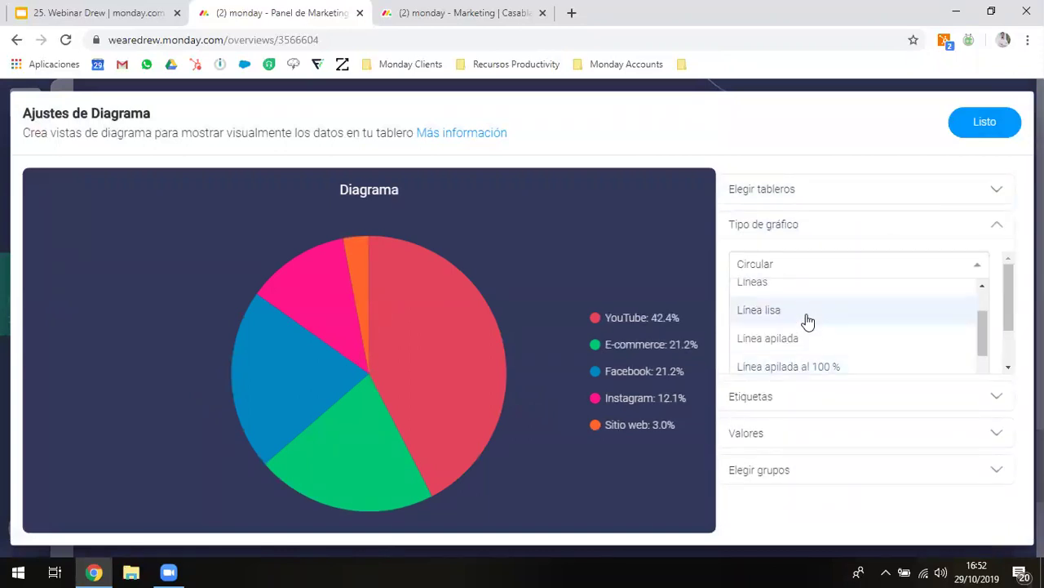
{"action": "left_click", "coordinate": [805, 310]}
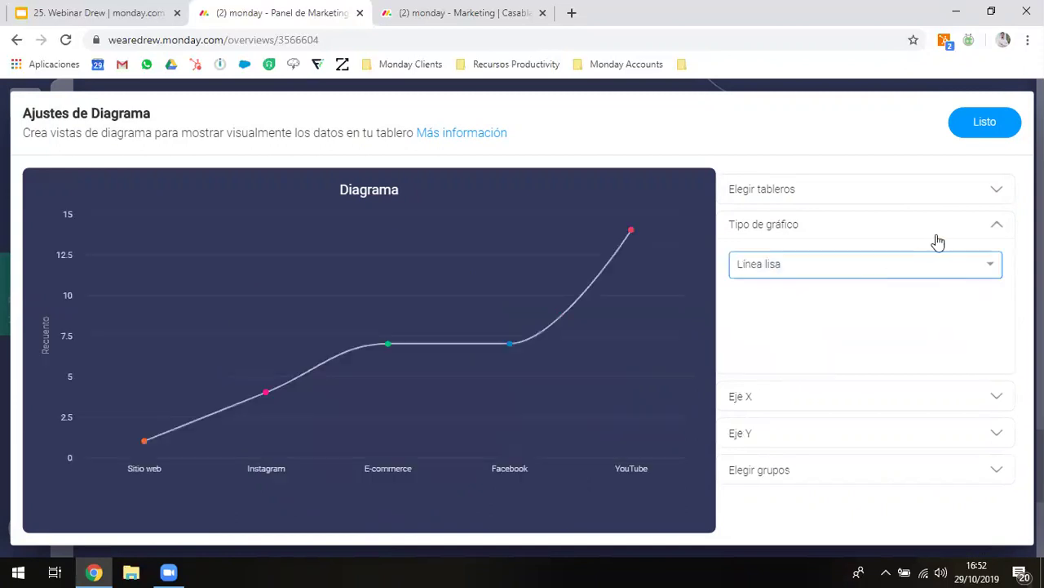
{"action": "left_click", "coordinate": [980, 232]}
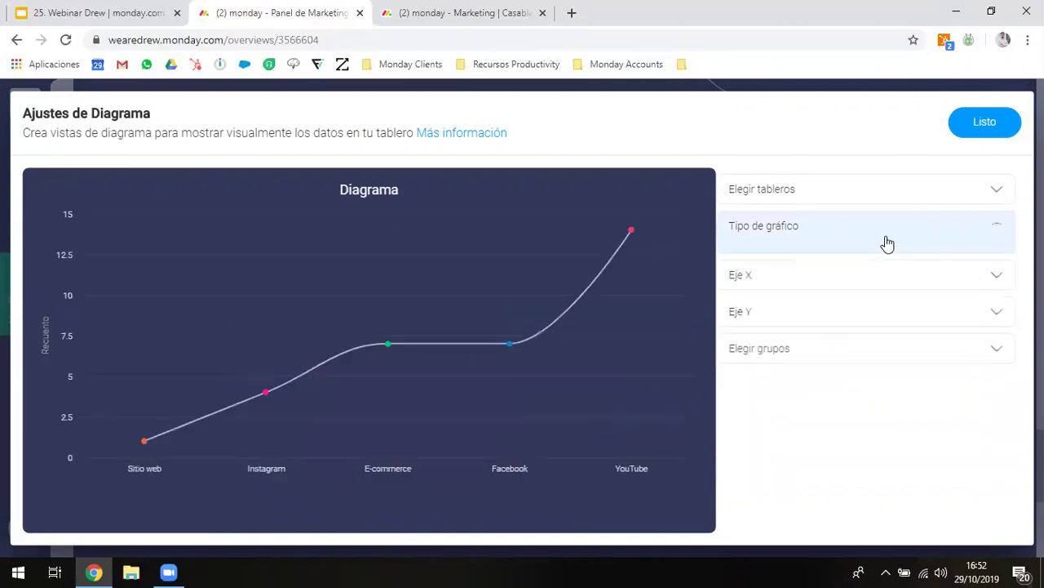
- Set the second diagram's X axis to the Fecha column type, grouped by Mes
{"action": "left_click", "coordinate": [831, 271]}
{"action": "left_click", "coordinate": [808, 327]}
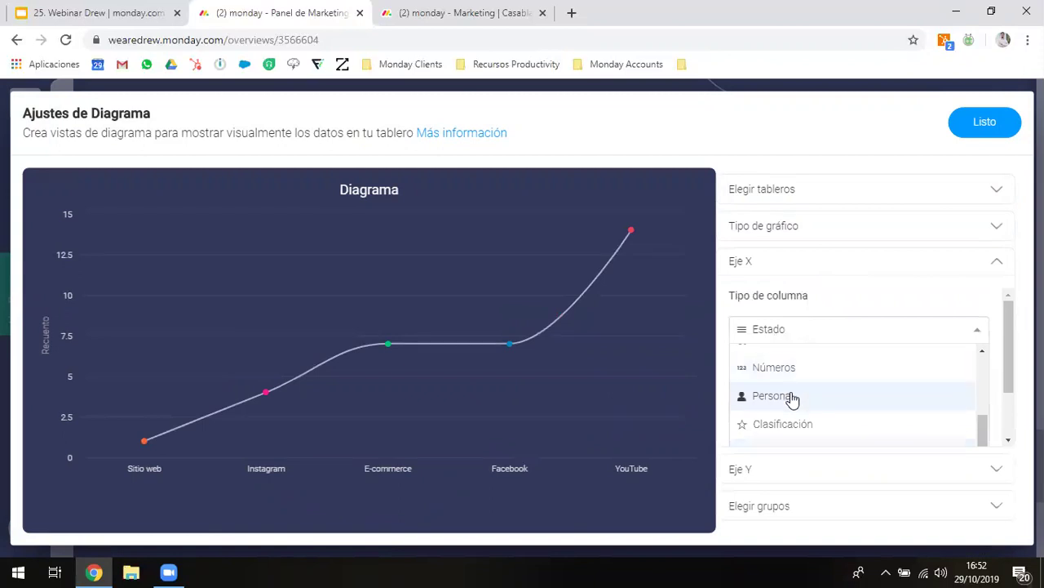
{"action": "scroll", "coordinate": [792, 397], "scroll_direction": "up", "scroll_amount": 1}
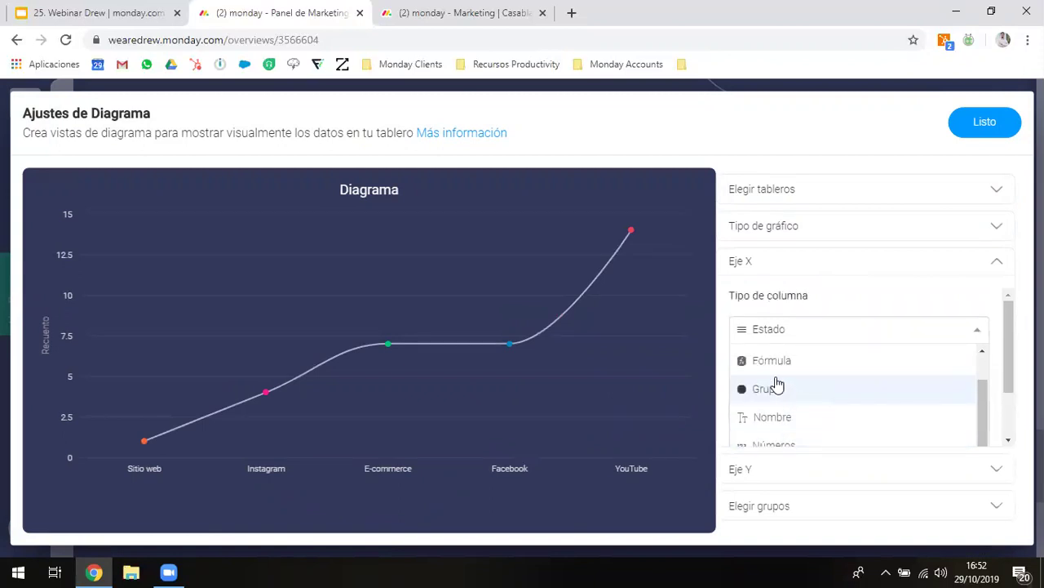
{"action": "scroll", "coordinate": [780, 388], "scroll_direction": "up", "scroll_amount": 2}
{"action": "left_click", "coordinate": [773, 387]}
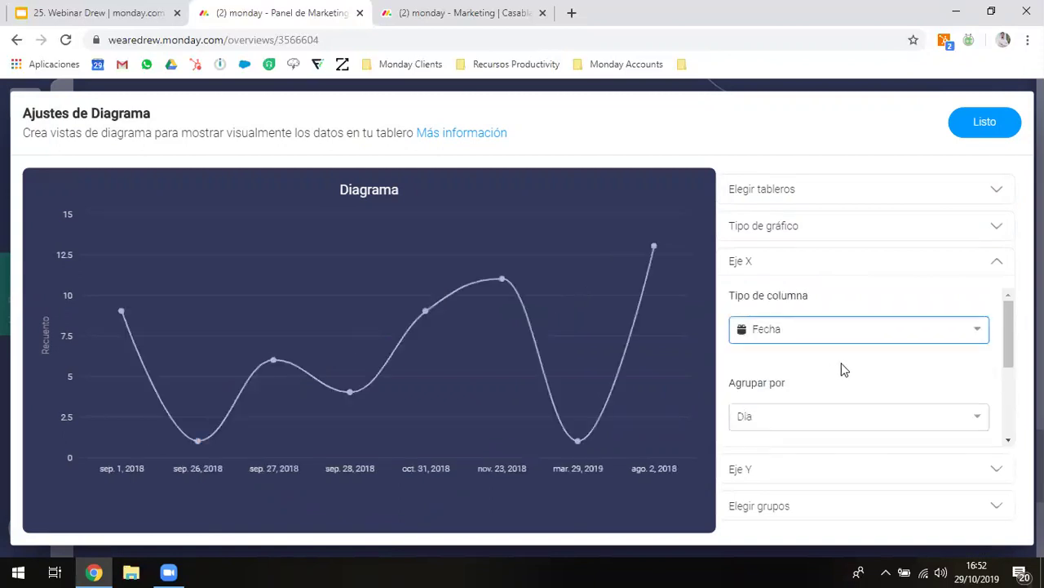
{"action": "scroll", "coordinate": [836, 373], "scroll_direction": "down", "scroll_amount": 1}
{"action": "left_click", "coordinate": [812, 362]}
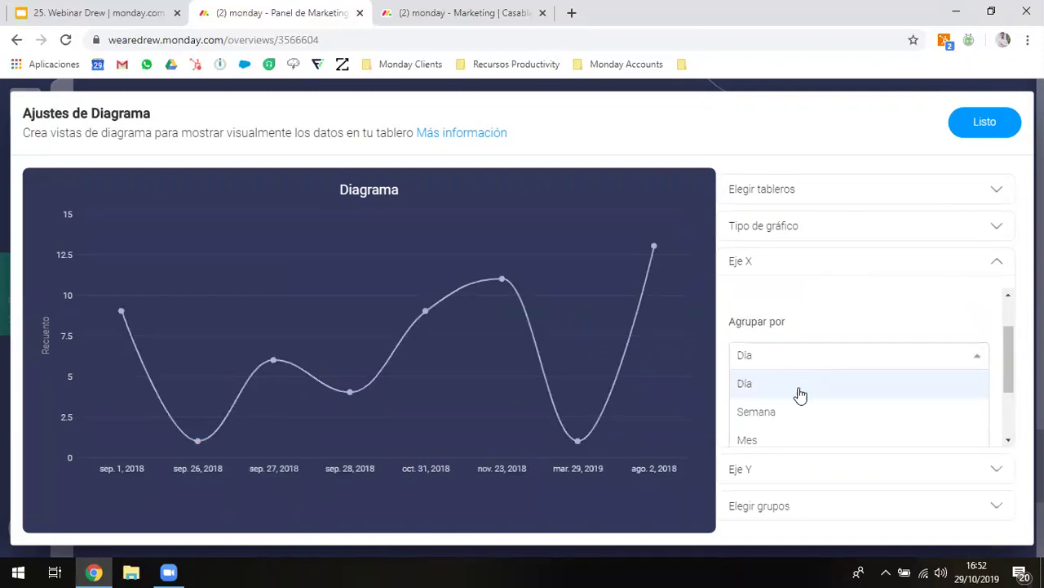
{"action": "left_click", "coordinate": [785, 438]}
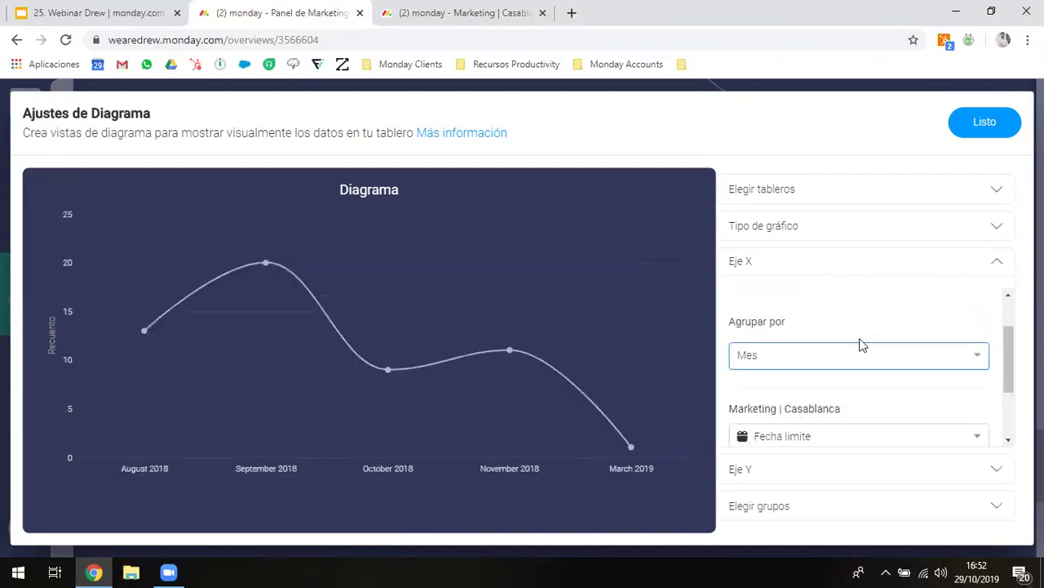
{"action": "left_click", "coordinate": [980, 269]}
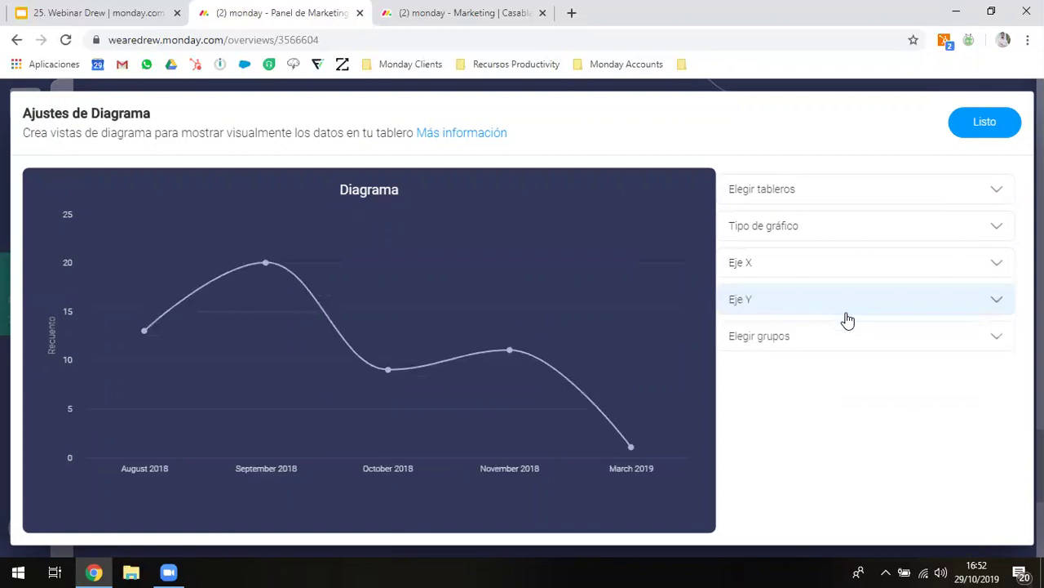
- Plot Conversiones on the Y axis instead of Contar elementos and finish the diagram's settings
{"action": "left_click", "coordinate": [820, 310]}
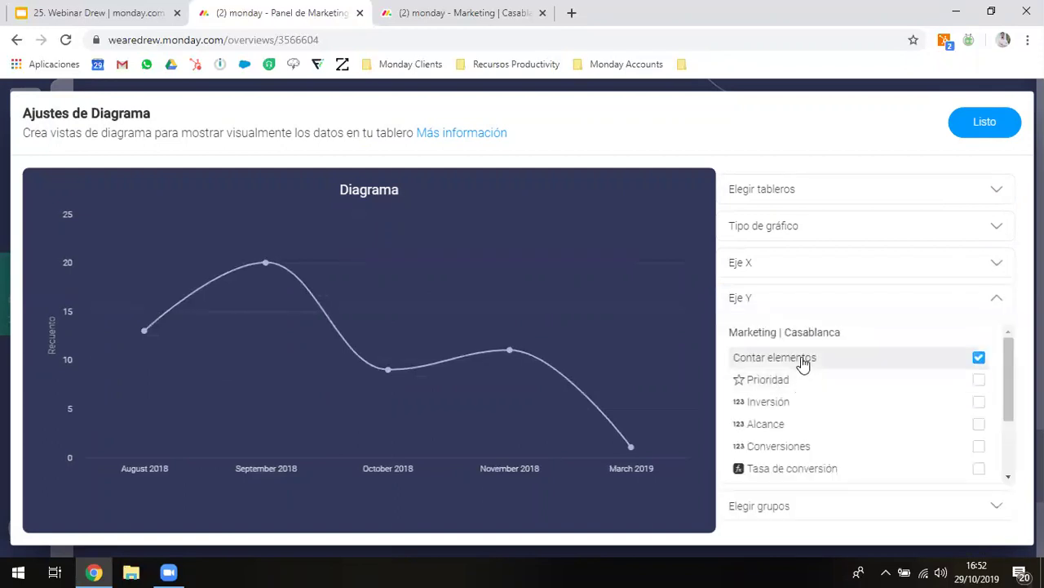
{"action": "left_click", "coordinate": [803, 363]}
{"action": "scroll", "coordinate": [793, 437], "scroll_direction": "down", "scroll_amount": 2}
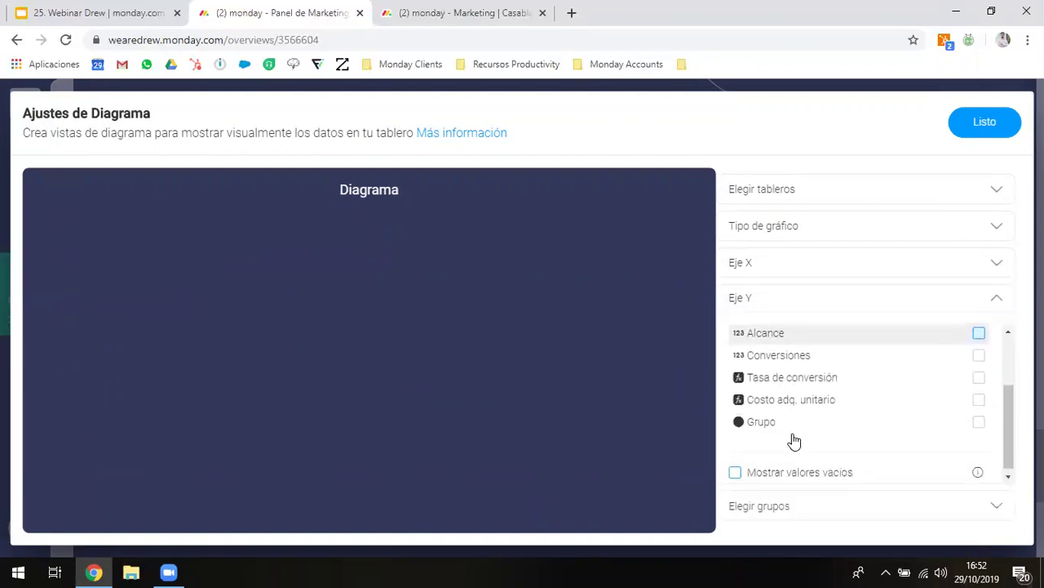
{"action": "left_click", "coordinate": [779, 363]}
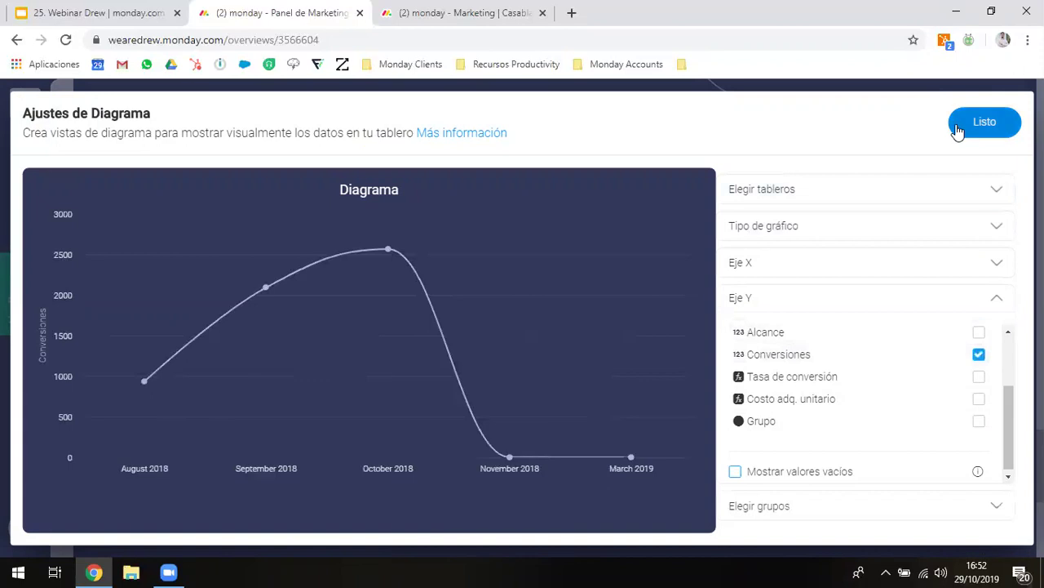
{"action": "left_click", "coordinate": [983, 122]}
- Title the new conversions chart "Evolución conversiones mes a mes"
{"action": "left_click", "coordinate": [381, 208]}
{"action": "type", "text": "Co"}
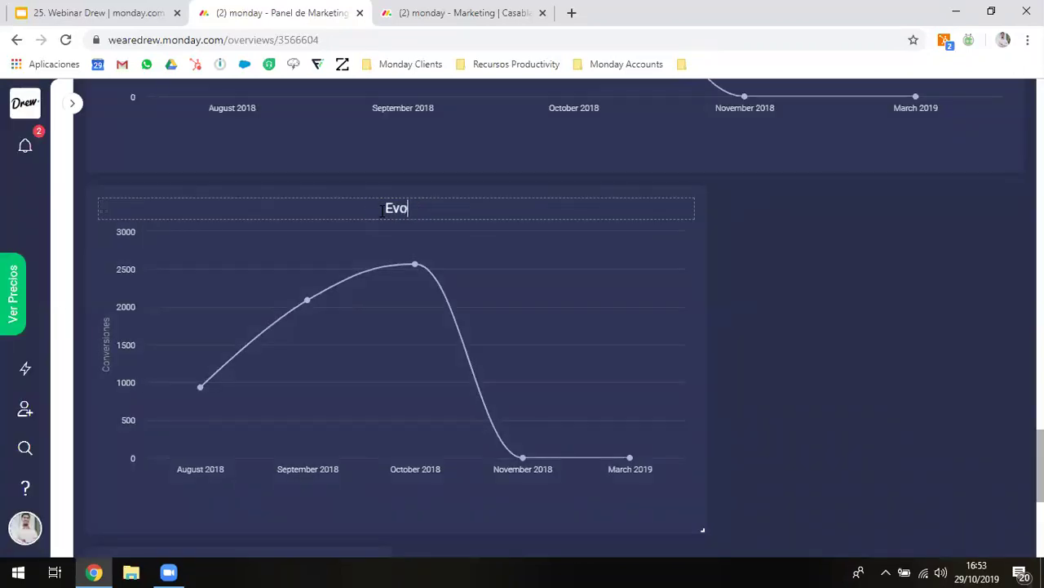
{"action": "type", "text": "olución conver"}
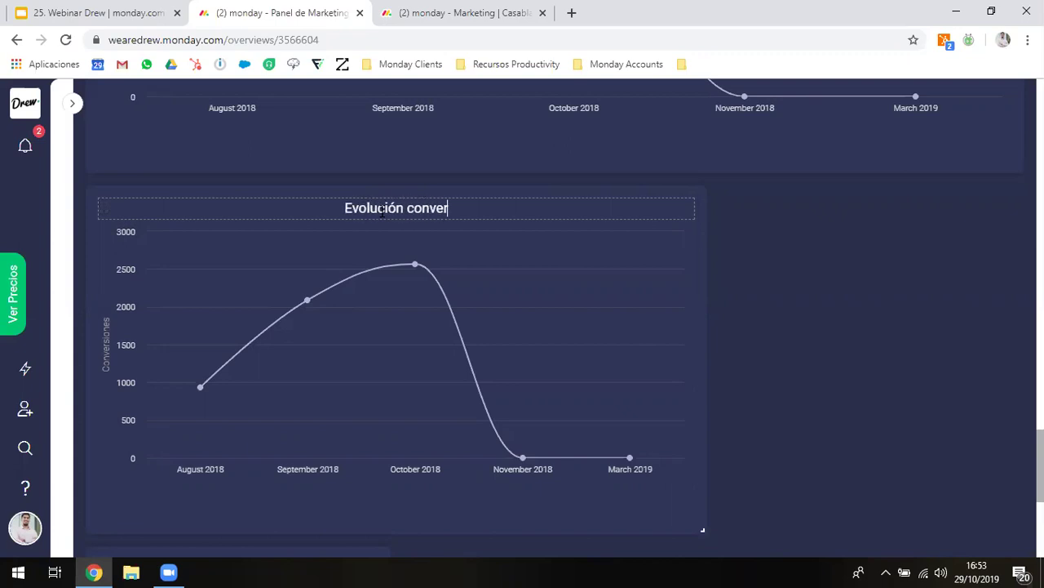
{"action": "type", "text": "siones mes a mes"}
{"action": "key", "text": "Return"}
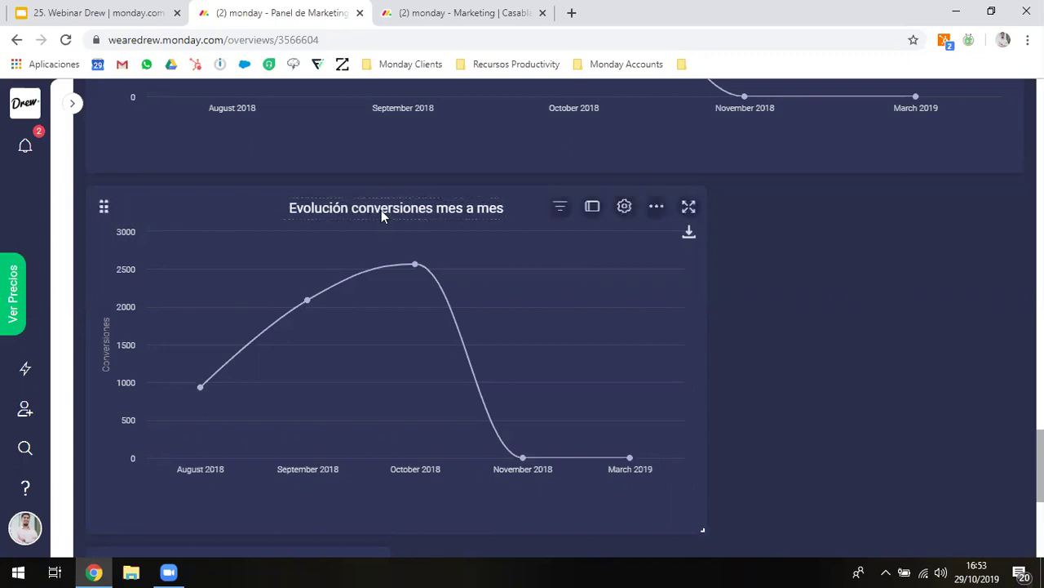
- Resize the conversions chart to the dashboard's full width and two widget rows in height
{"action": "scroll", "coordinate": [783, 477], "scroll_direction": "down", "scroll_amount": 2}
{"action": "left_click_drag", "start_coordinate": [704, 419], "coordinate": [968, 324]}
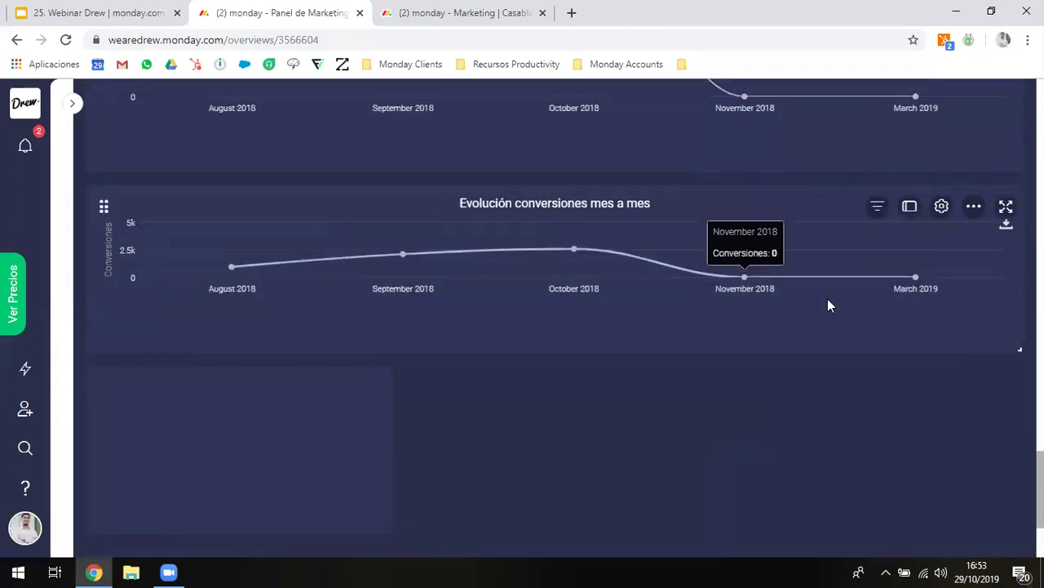
{"action": "left_click_drag", "start_coordinate": [1018, 350], "coordinate": [1022, 532]}
{"action": "scroll", "coordinate": [903, 296], "scroll_direction": "up", "scroll_amount": 3}
{"action": "scroll", "coordinate": [902, 295], "scroll_direction": "up", "scroll_amount": 2}
{"action": "scroll", "coordinate": [902, 295], "scroll_direction": "down", "scroll_amount": 2}
{"action": "scroll", "coordinate": [902, 295], "scroll_direction": "up", "scroll_amount": 1}
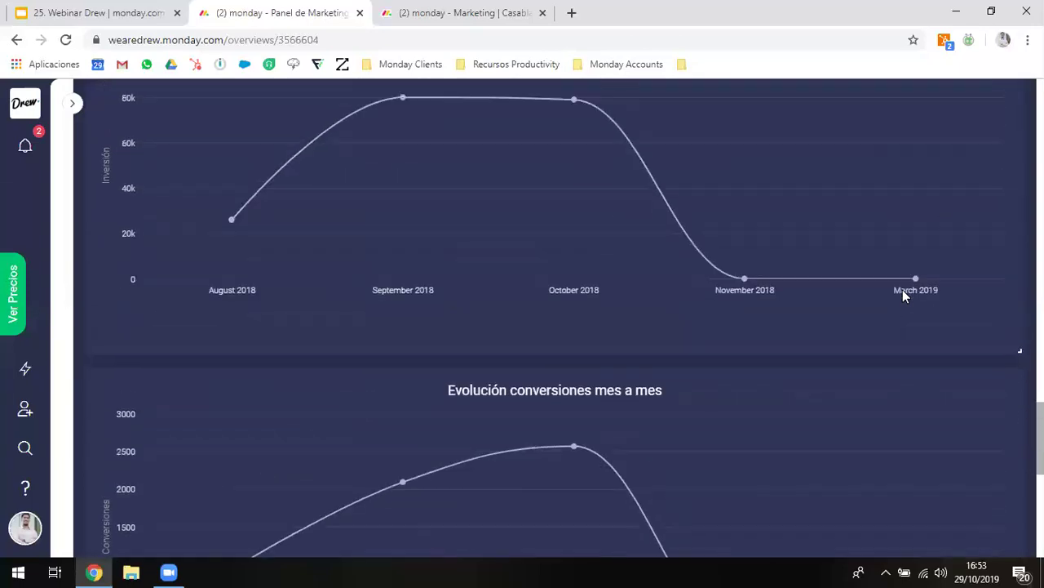